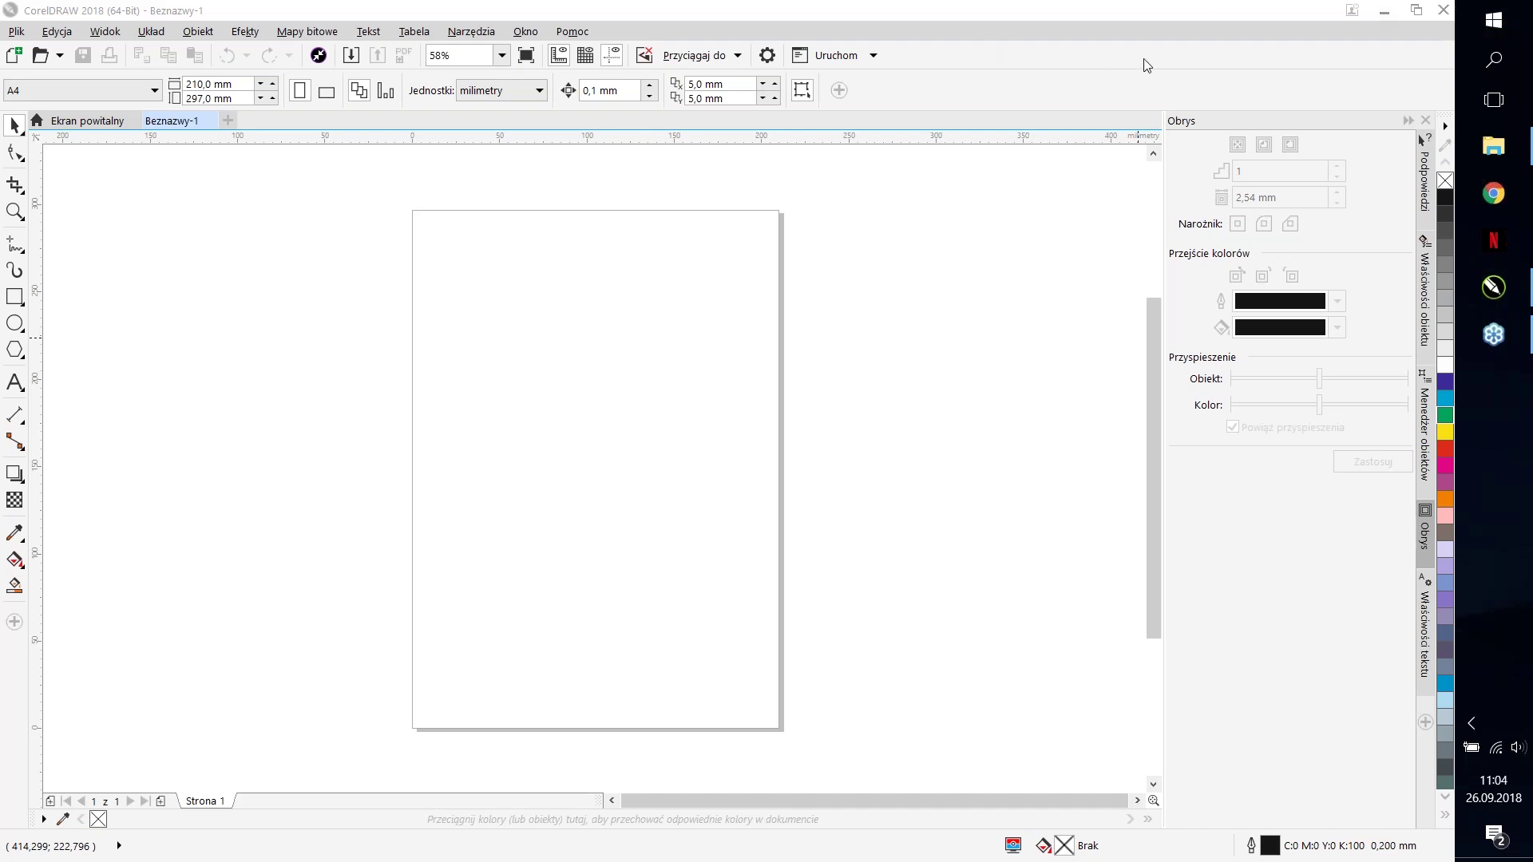
Step: Open the recent bluetooth.cdr file from the start screen and check its blue Bluetooth logo group
{"action": "left_click", "coordinate": [96, 122]}
{"action": "left_click", "coordinate": [347, 399]}
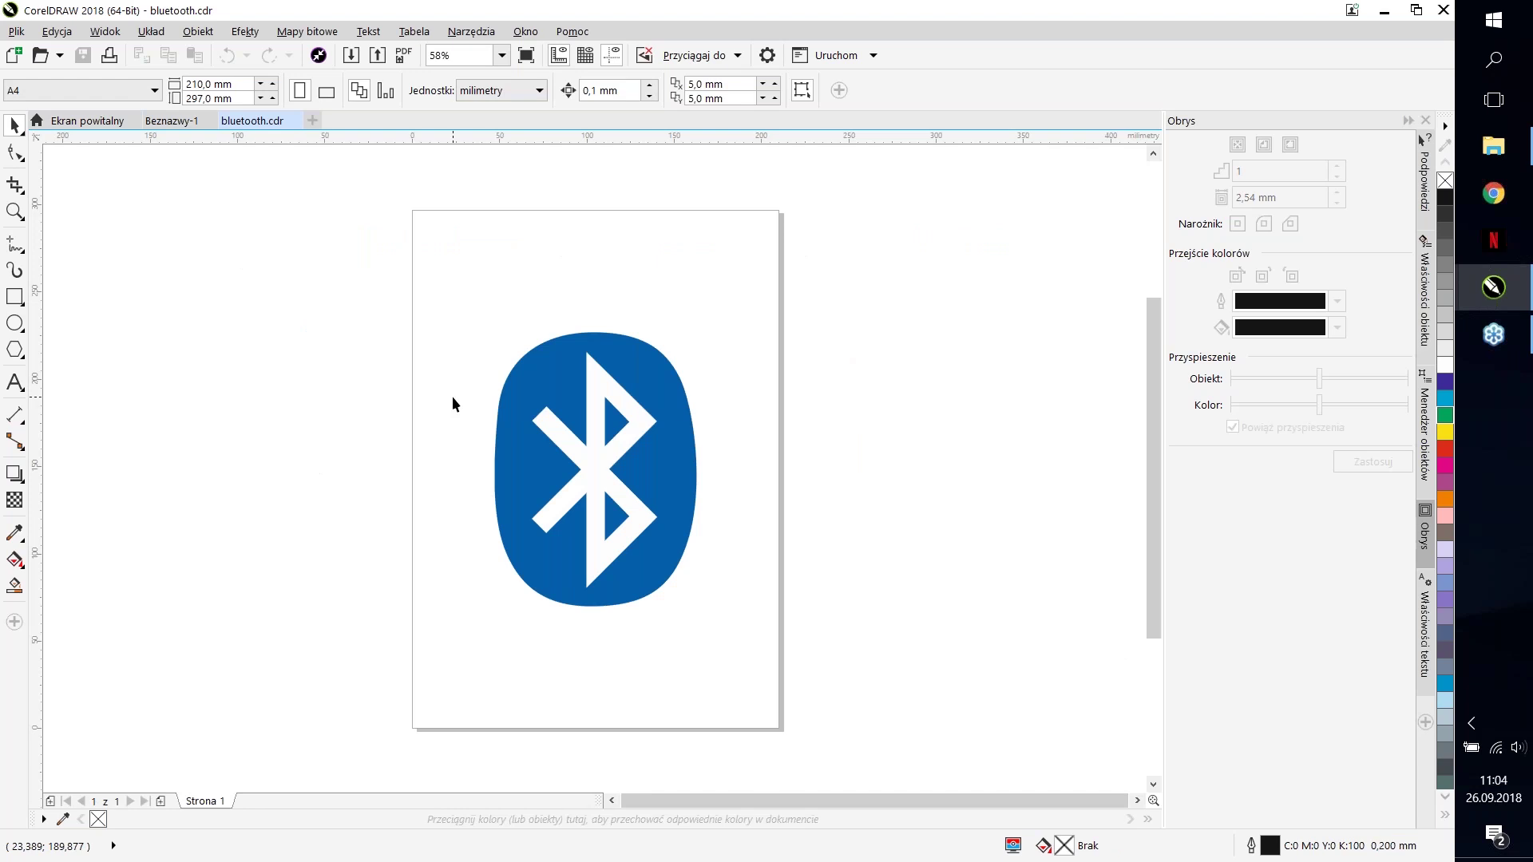
{"action": "left_click_drag", "start_coordinate": [376, 301], "coordinate": [459, 508]}
{"action": "left_click_drag", "start_coordinate": [453, 292], "coordinate": [723, 673]}
{"action": "left_click", "coordinate": [815, 625]}
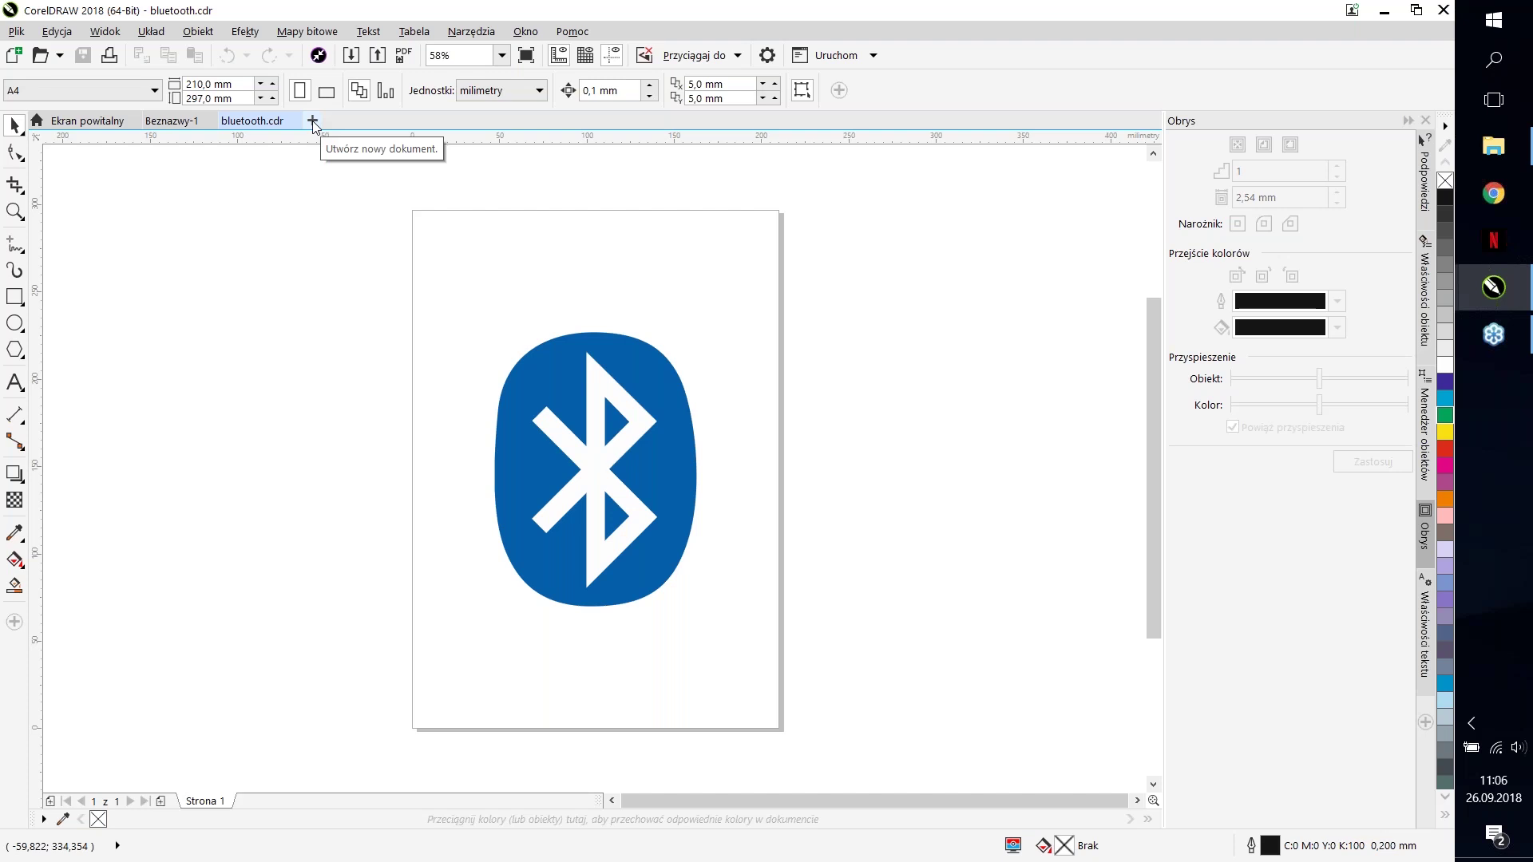
Step: Draw a tall rectangle on the blank untitled page
{"action": "left_click", "coordinate": [172, 120]}
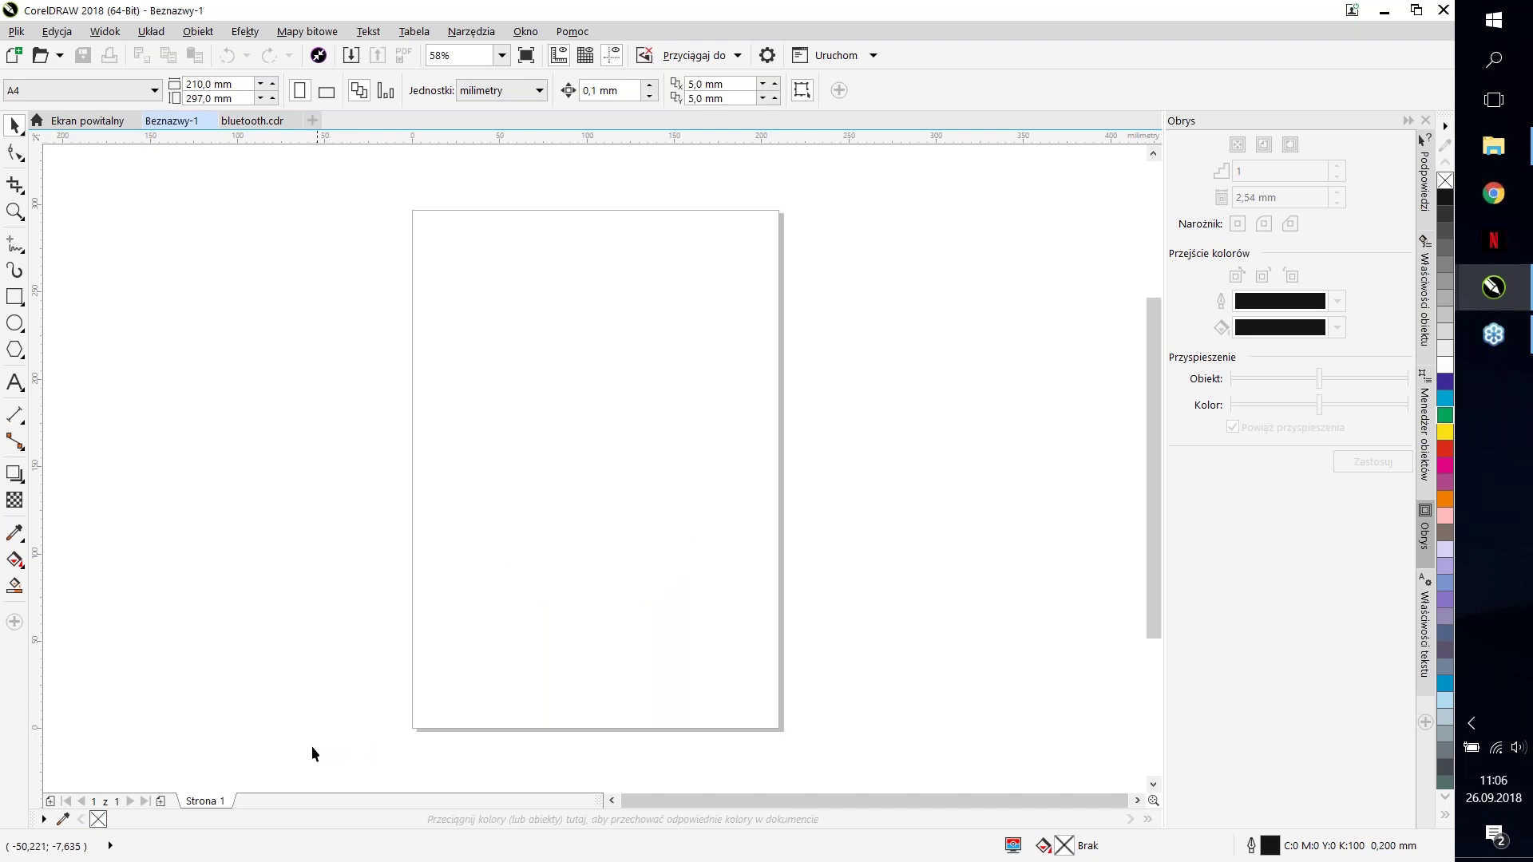
{"action": "left_click", "coordinate": [14, 296]}
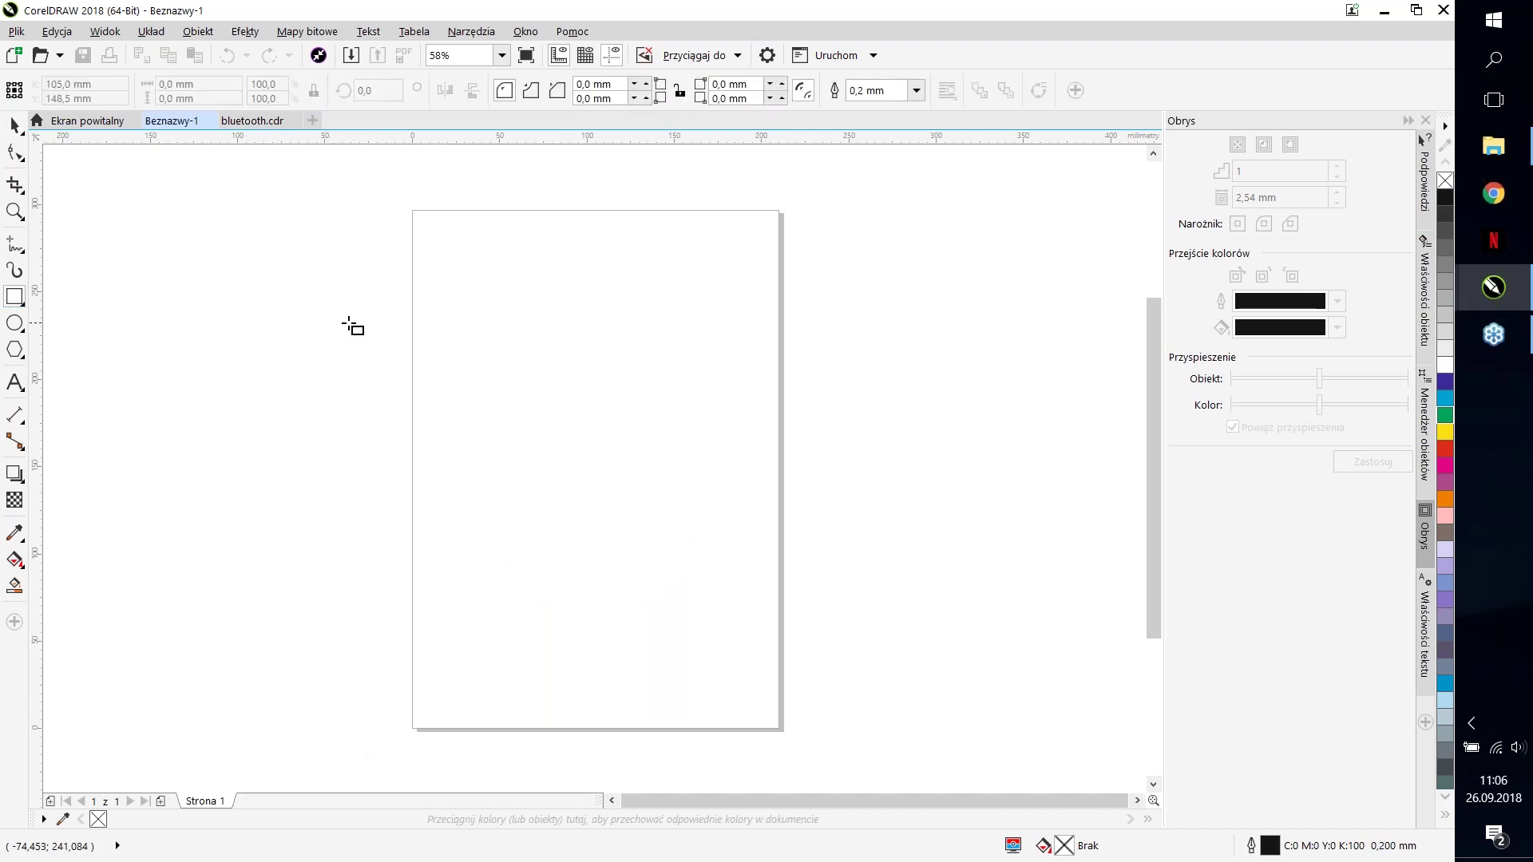
{"action": "left_click_drag", "start_coordinate": [490, 341], "coordinate": [556, 458]}
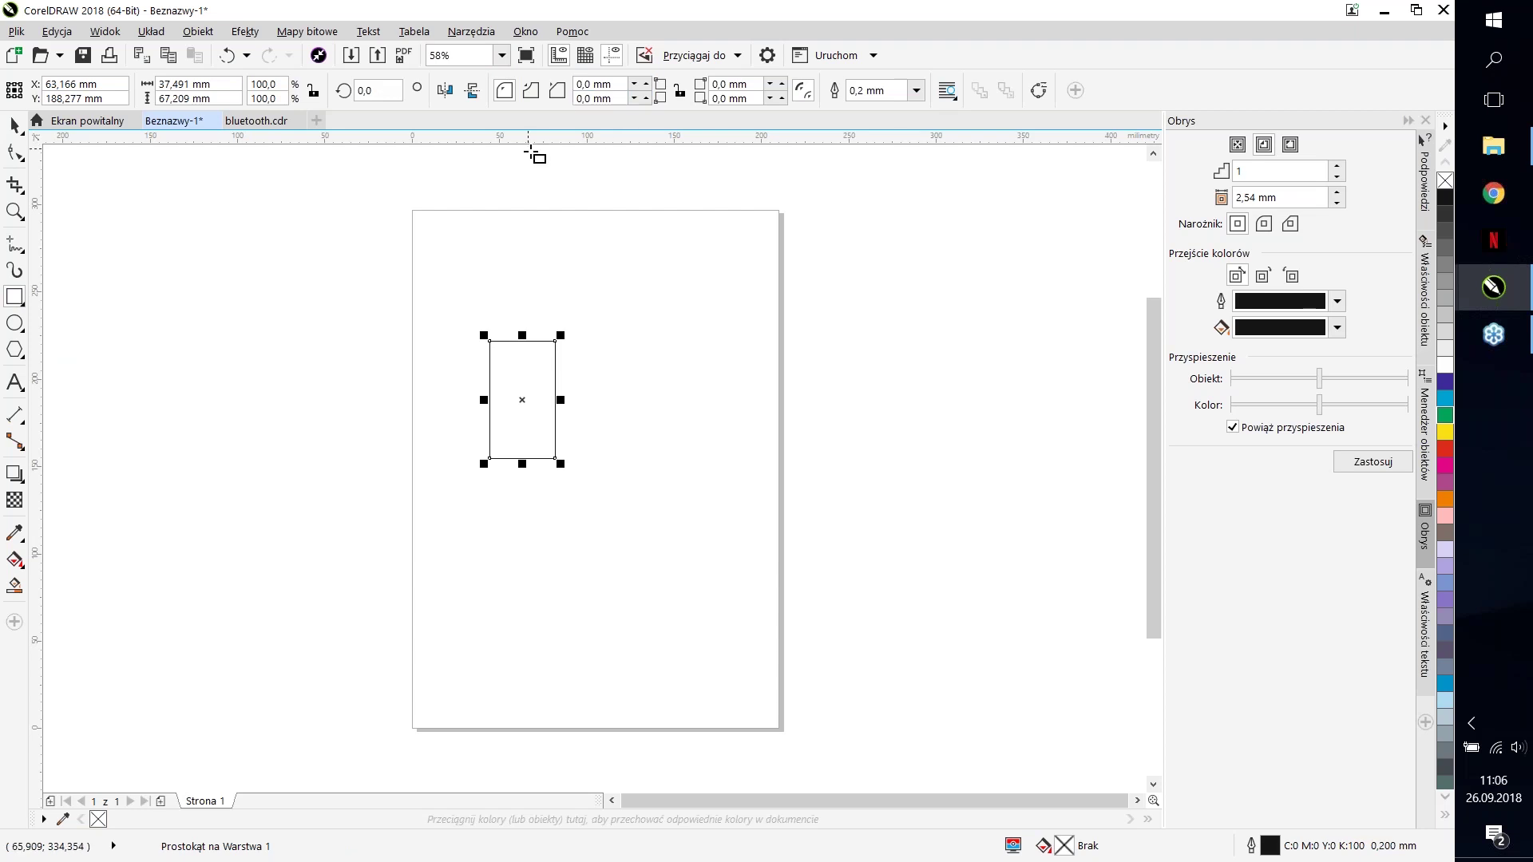
{"action": "scroll", "coordinate": [544, 299], "scroll_direction": "up", "scroll_amount": 3}
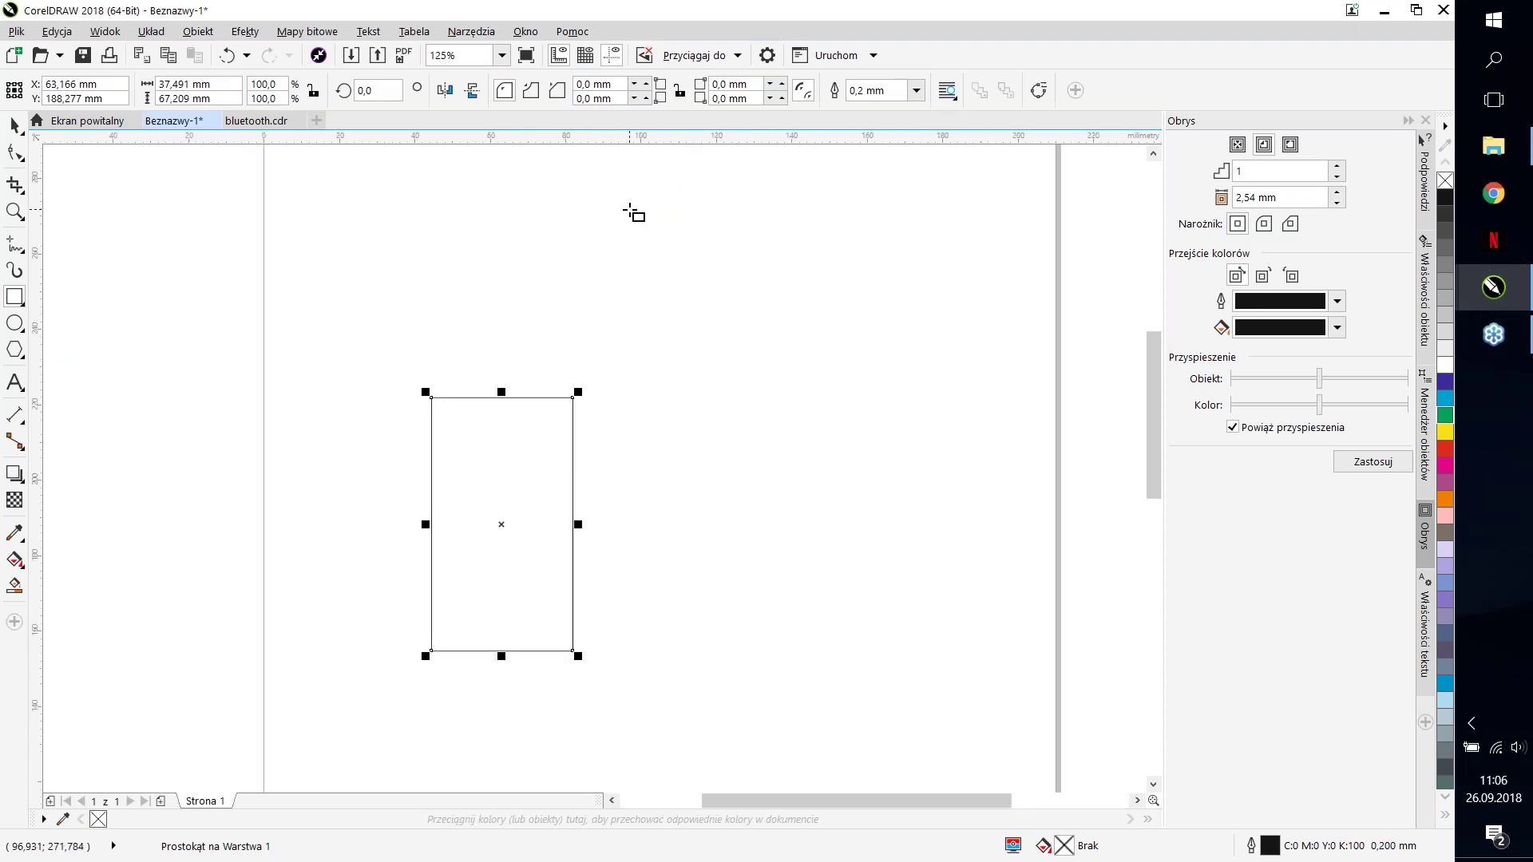
Step: Experiment with corner rounding, unlocking individual corners and undoing an accidental tiny rectangle
{"action": "left_click", "coordinate": [781, 84]}
{"action": "left_click", "coordinate": [781, 85]}
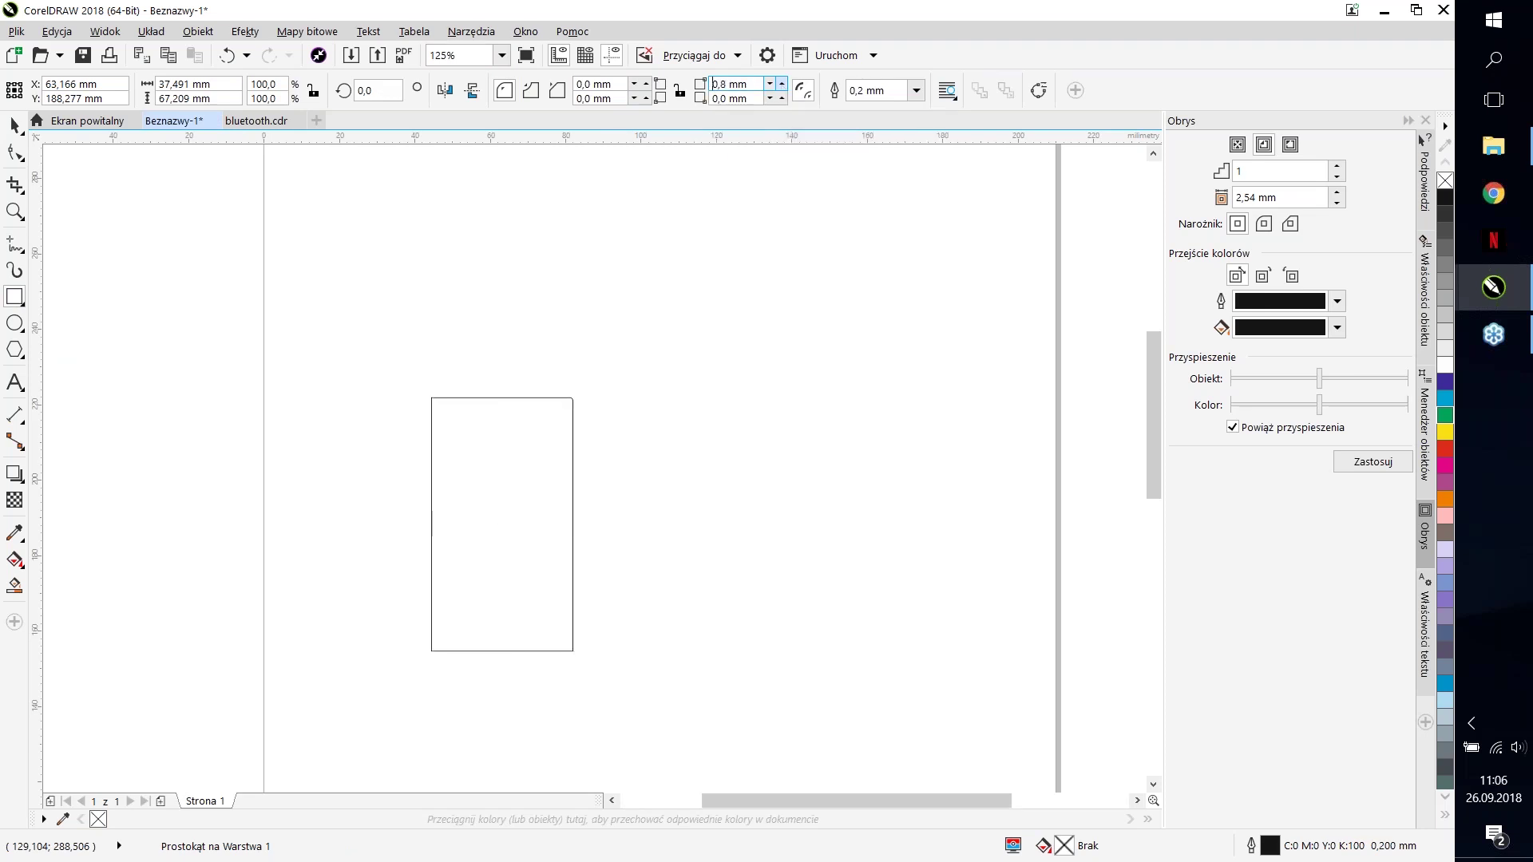
{"action": "left_click", "coordinate": [683, 101]}
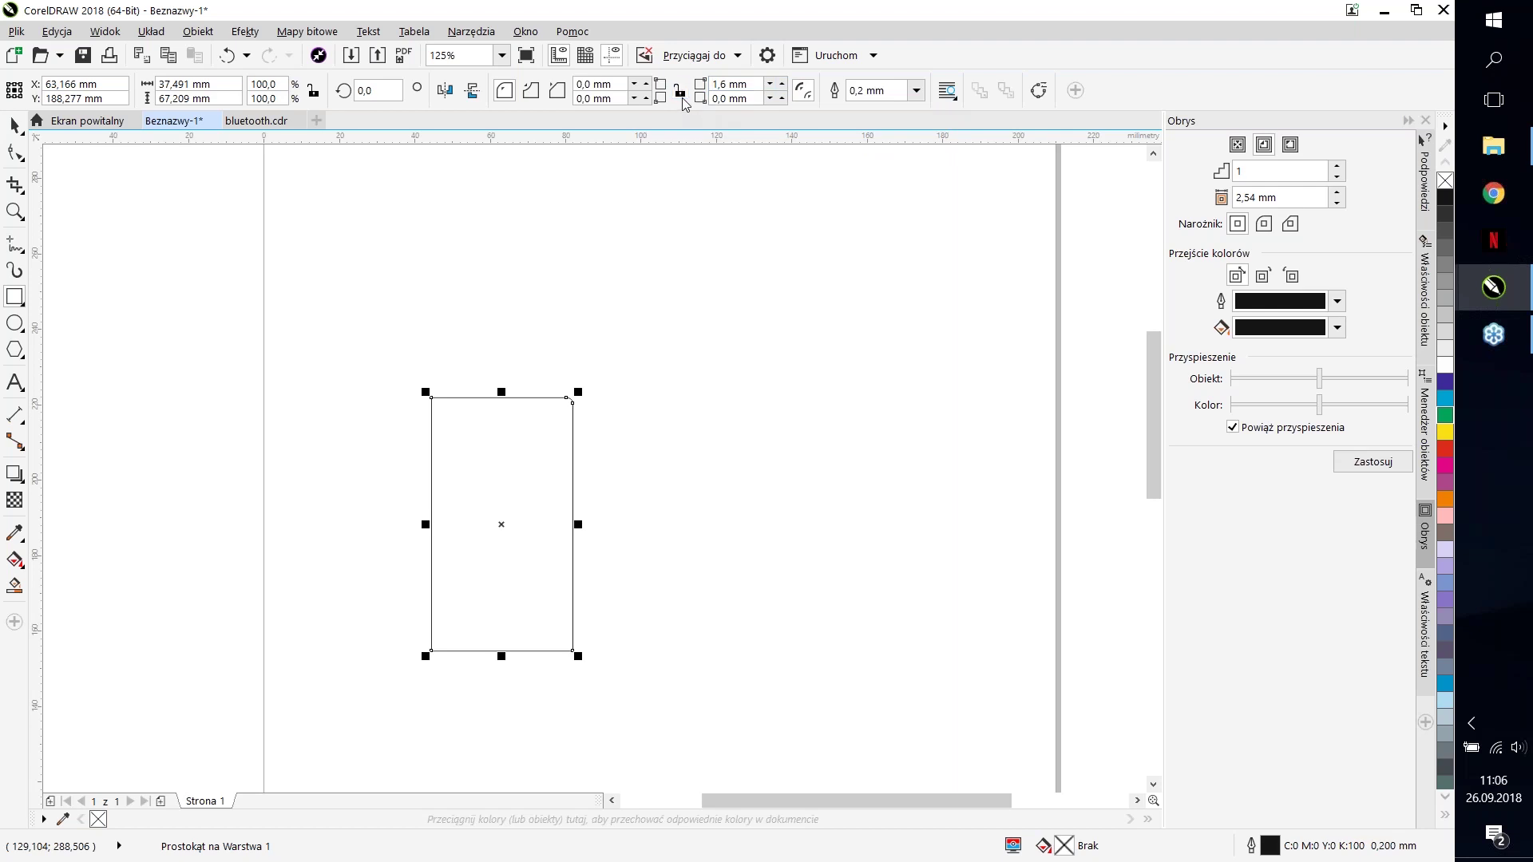
{"action": "left_click", "coordinate": [736, 85]}
{"action": "key", "text": "BackSpace"}
{"action": "left_click_drag", "start_coordinate": [778, 194], "coordinate": [778, 215]}
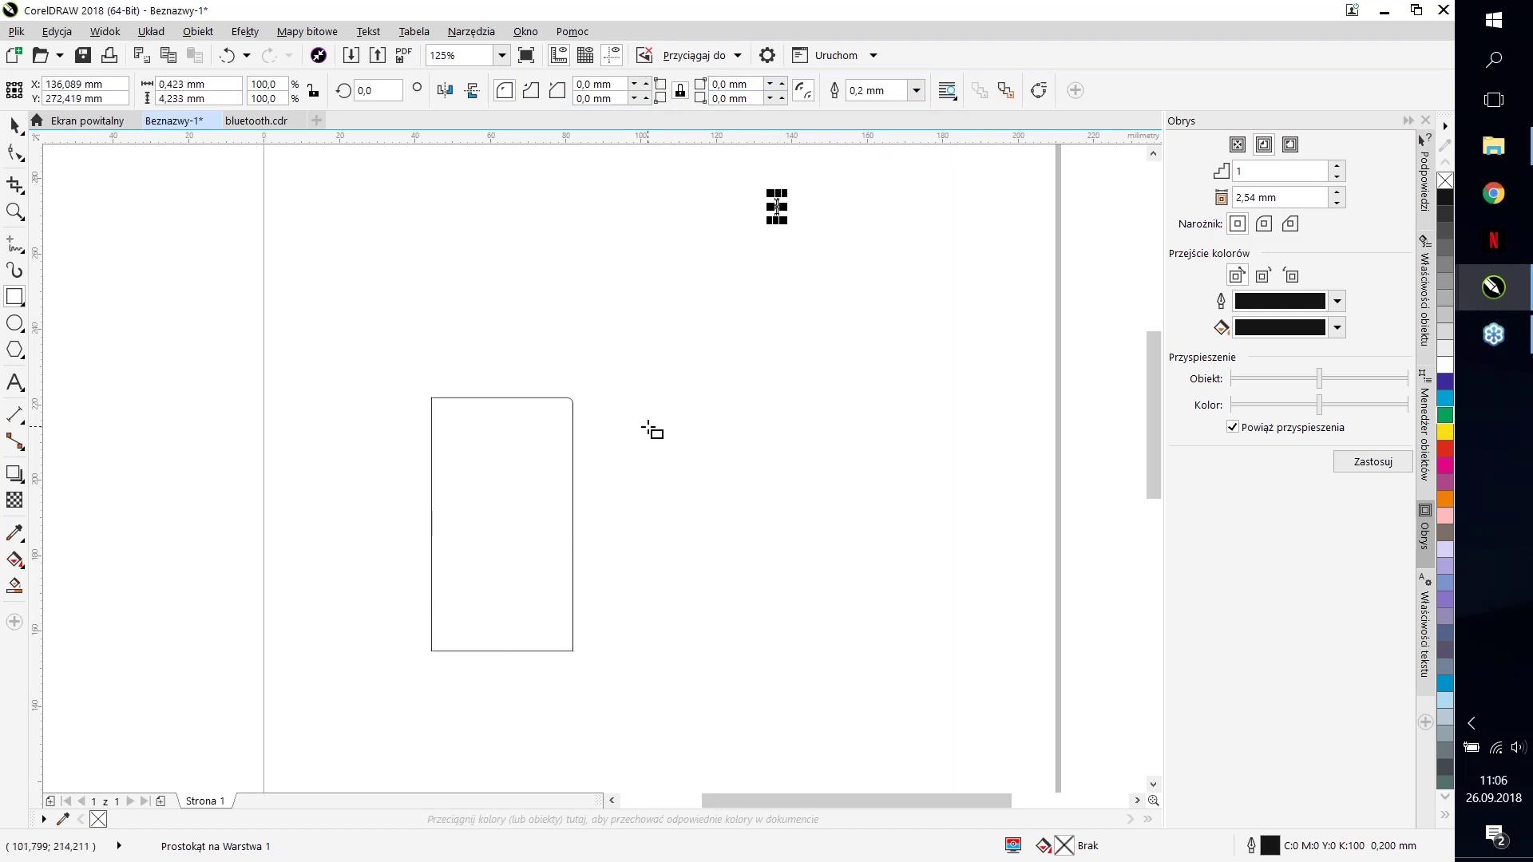
{"action": "key", "text": "ctrl+z"}
{"action": "key", "text": "space"}
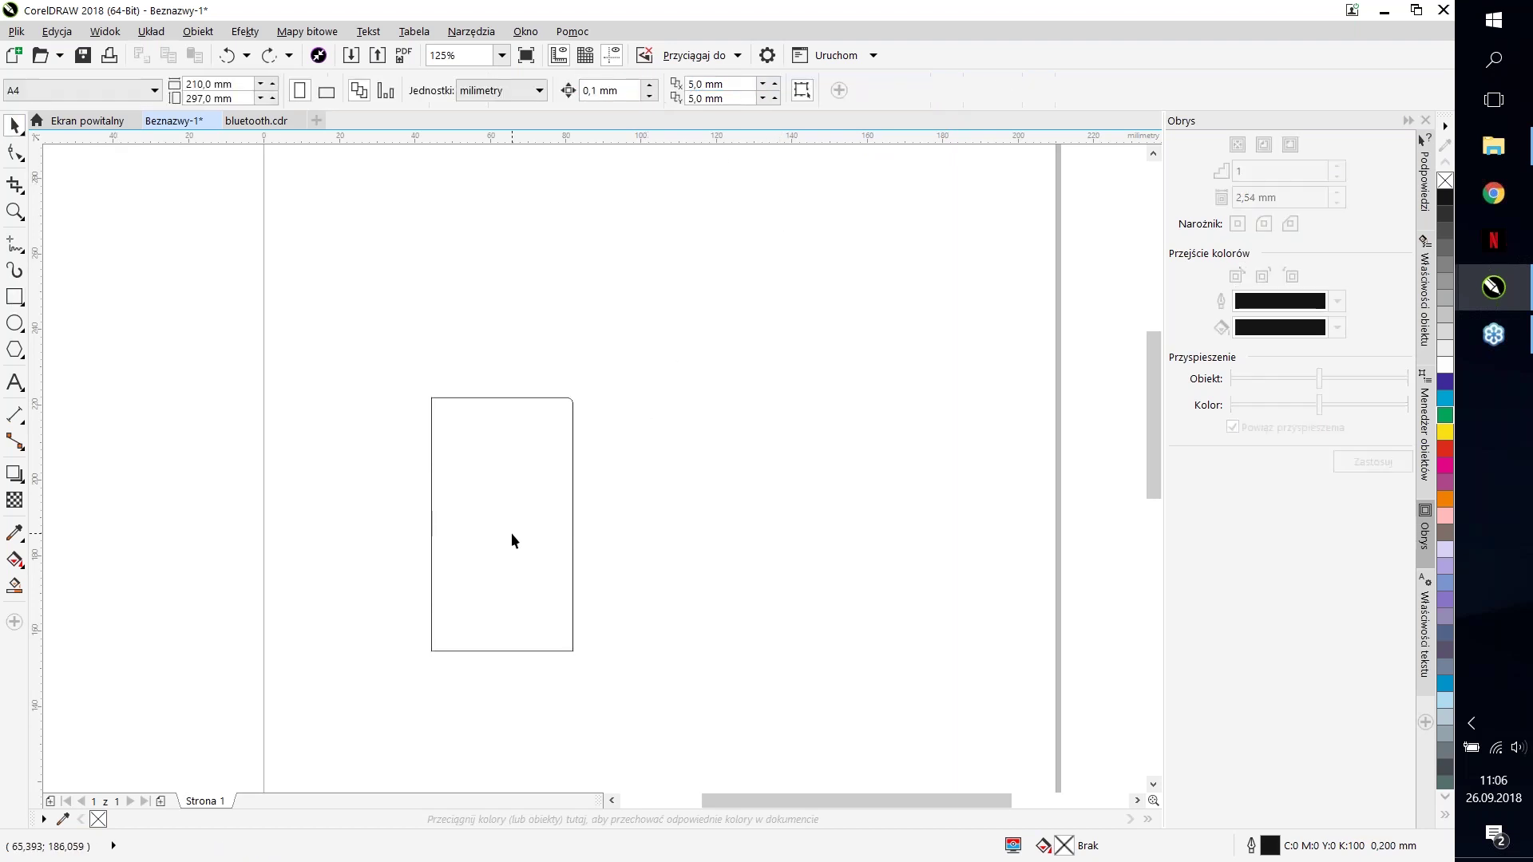
Step: Reset the rectangle's top-right corner radius to 0
{"action": "left_click", "coordinate": [511, 540]}
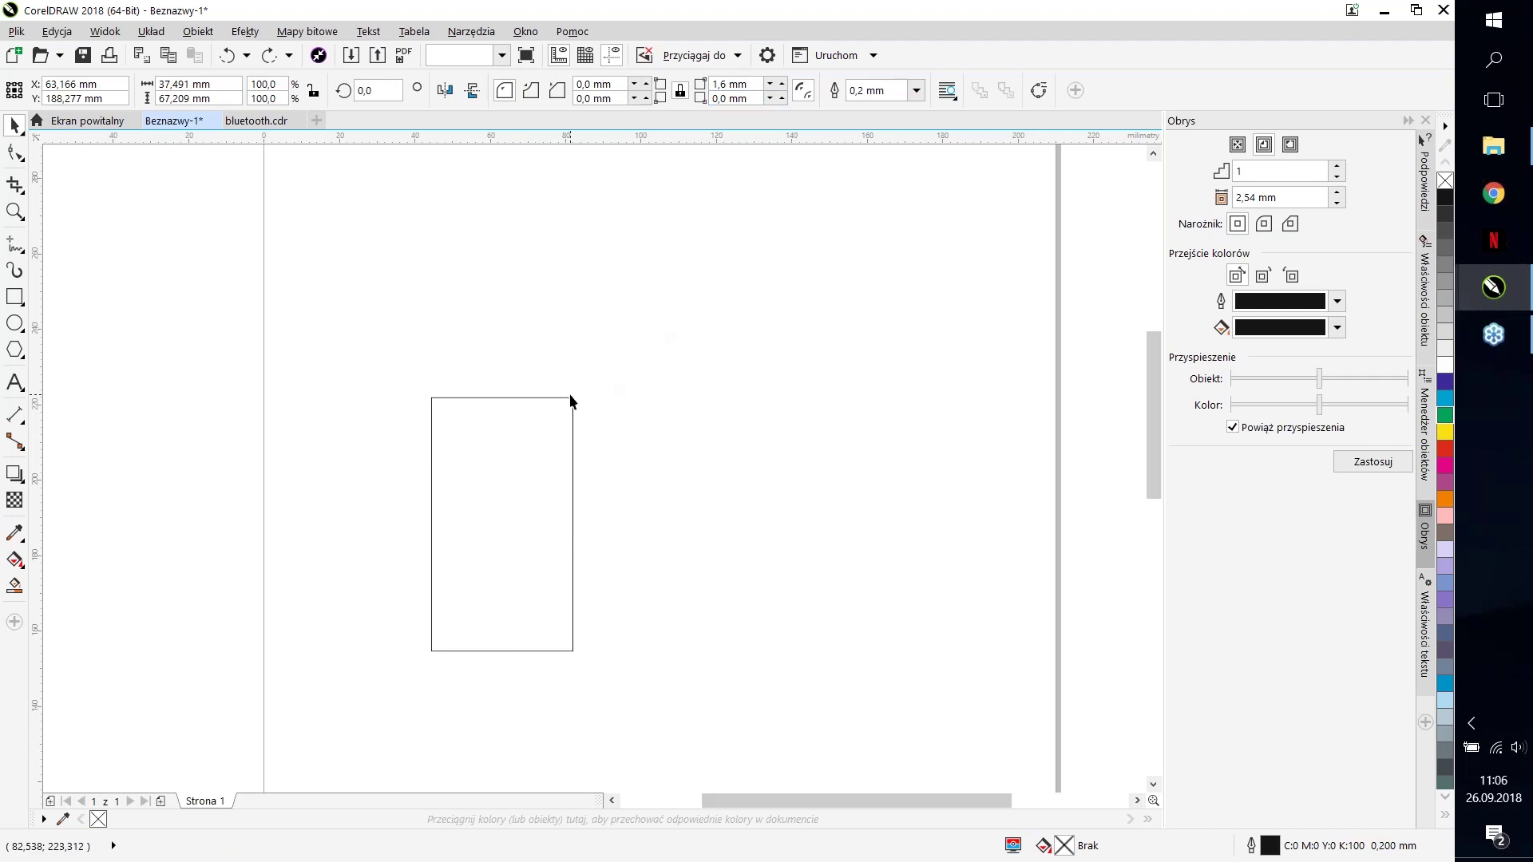
{"action": "left_click", "coordinate": [738, 84]}
{"action": "type", "text": "0"}
{"action": "key", "text": "Tab"}
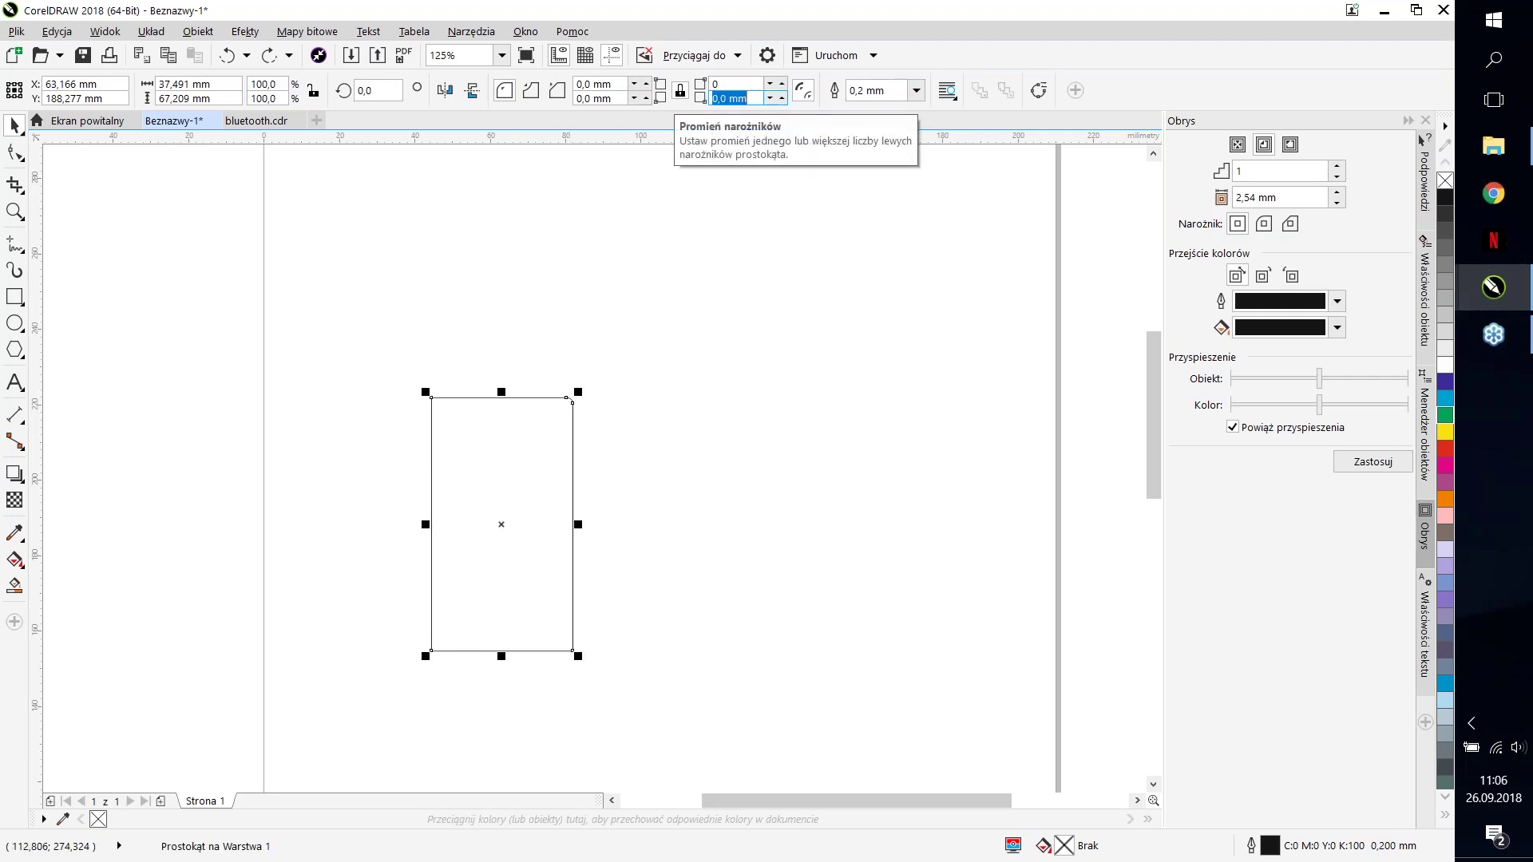
{"action": "key", "text": "Return"}
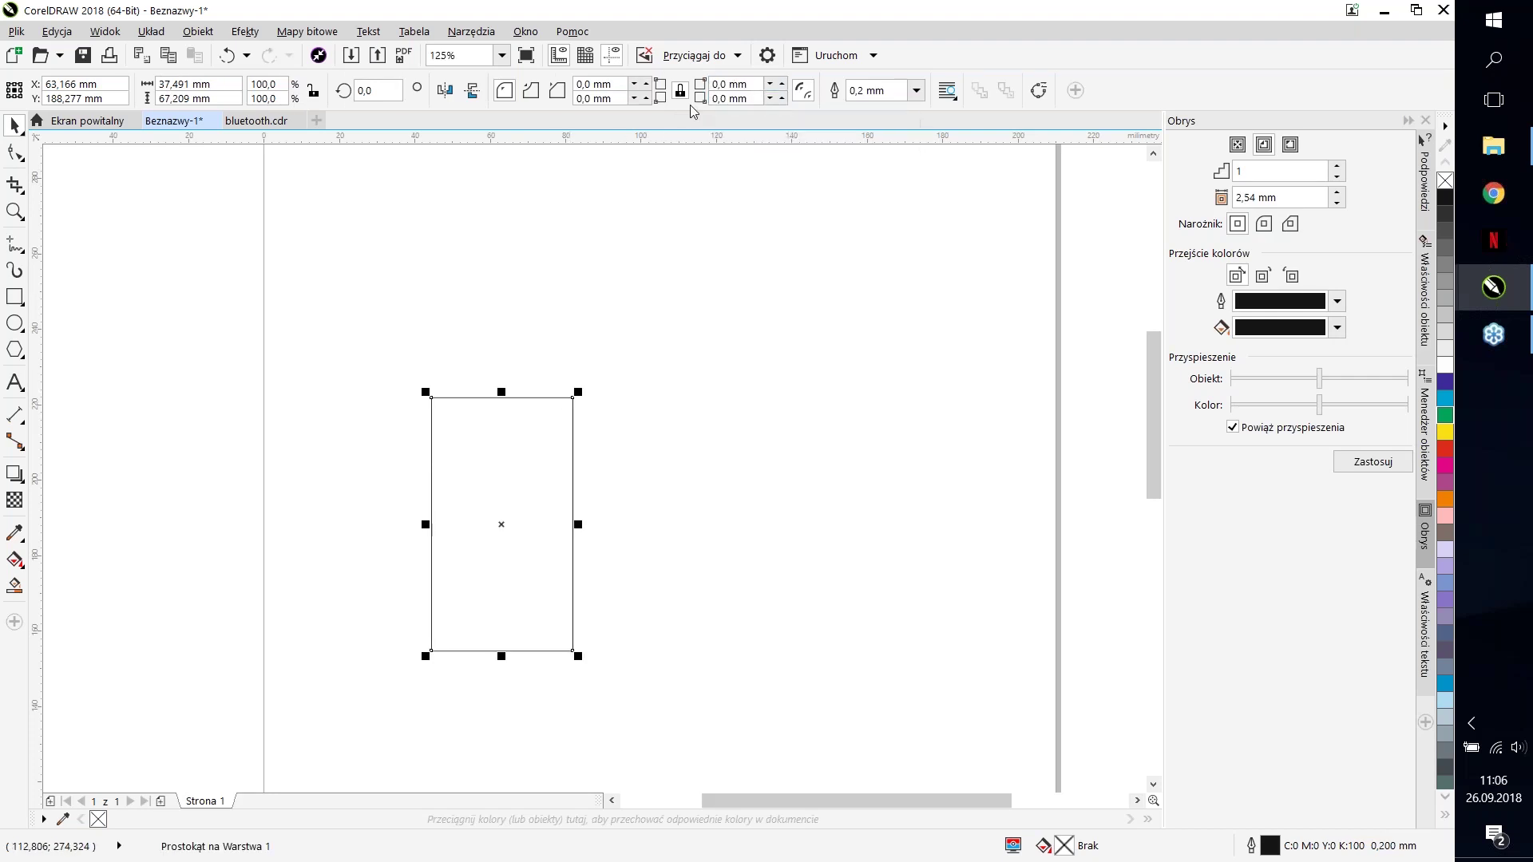
Step: Round all four corners to 2.5 mm and move the rectangle up and right
{"action": "left_click", "coordinate": [781, 84]}
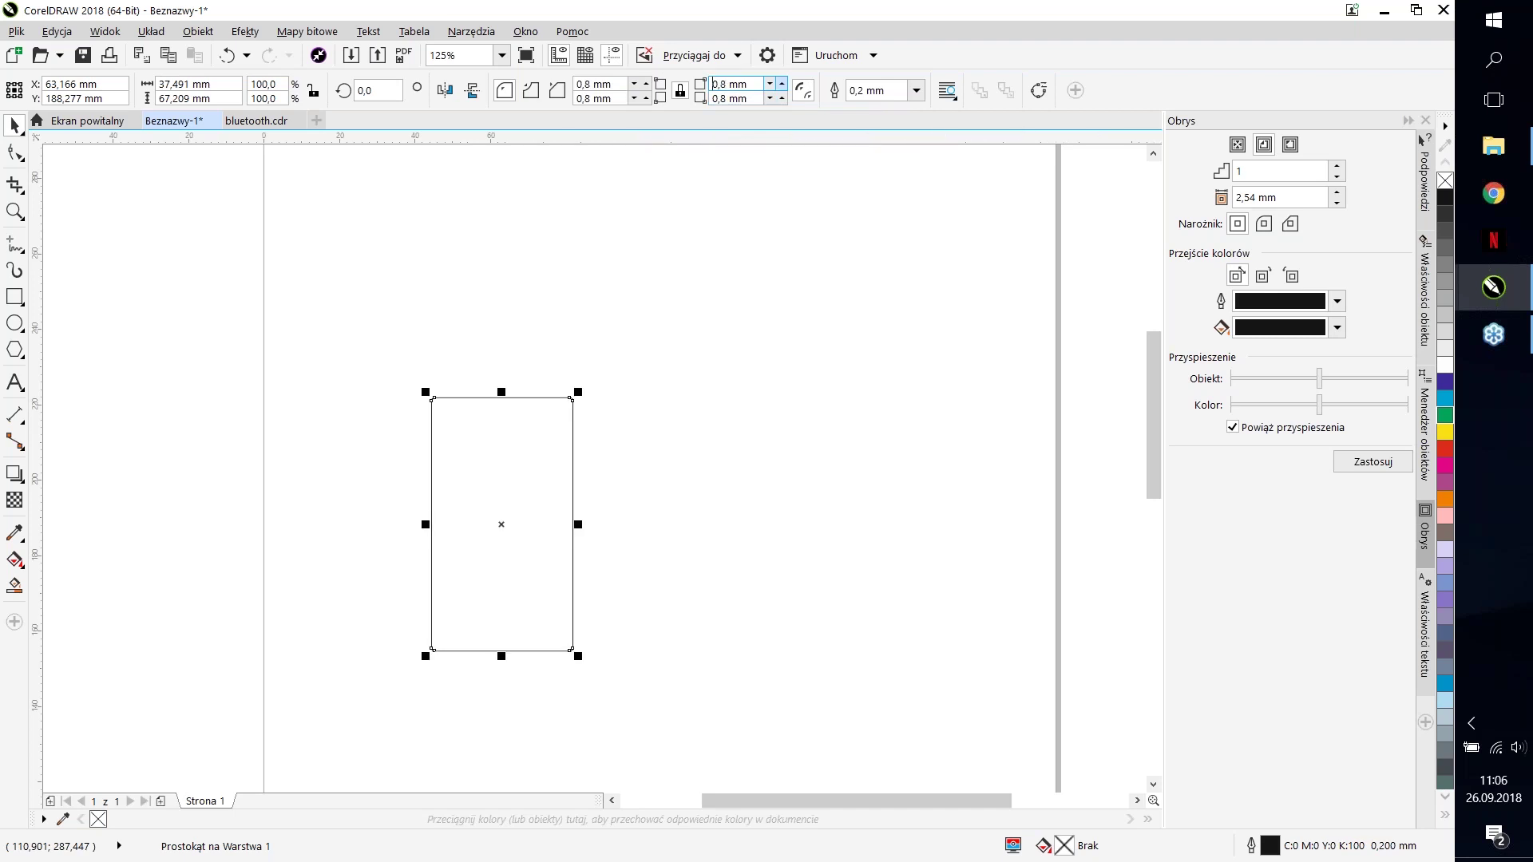
{"action": "left_click", "coordinate": [781, 84]}
{"action": "left_click", "coordinate": [782, 84]}
{"action": "left_click", "coordinate": [782, 84]}
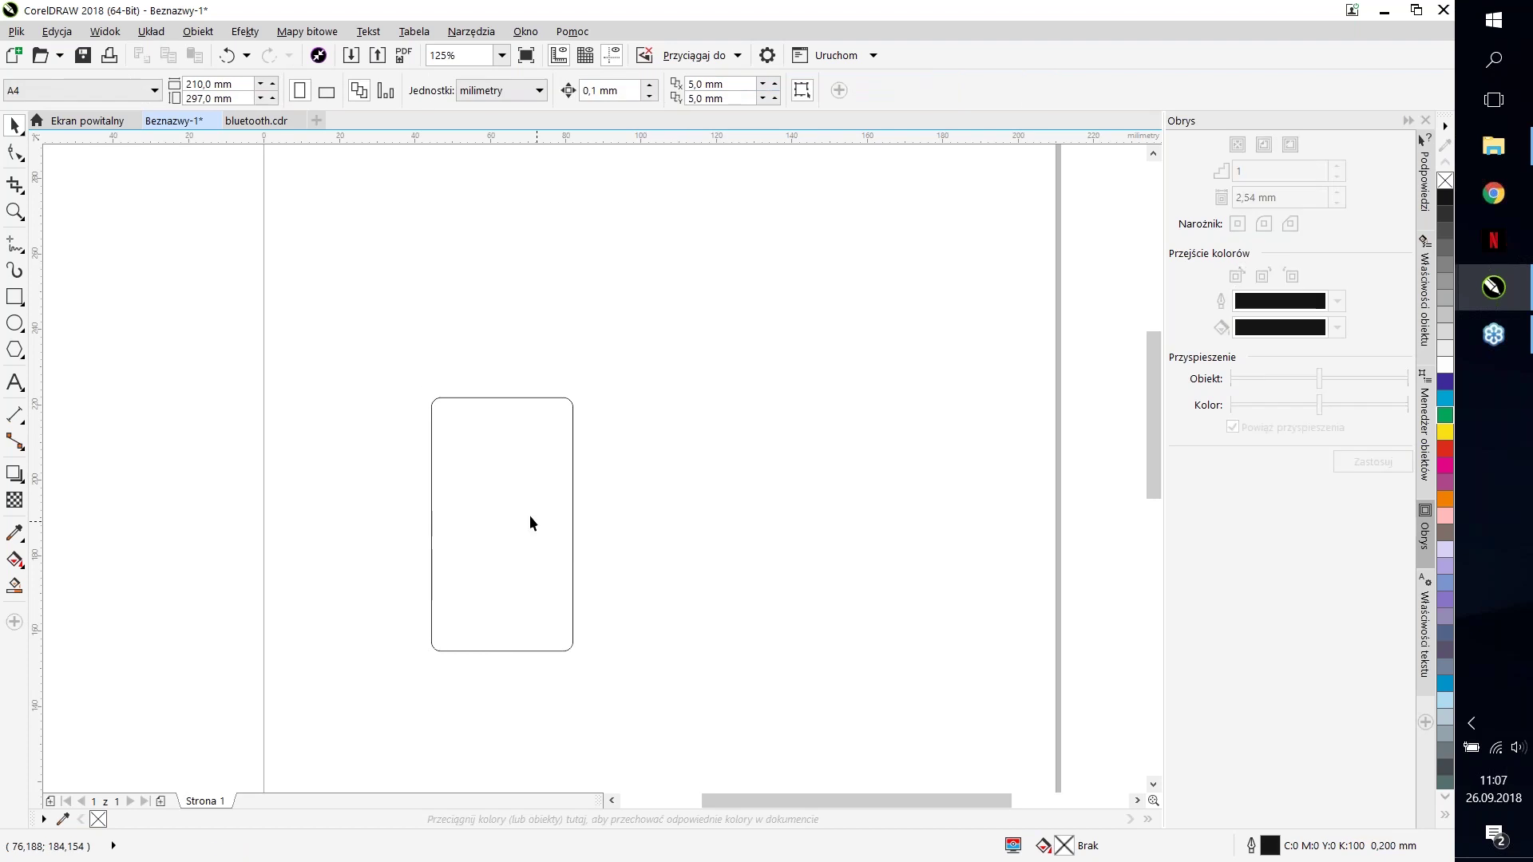
{"action": "left_click", "coordinate": [749, 204]}
{"action": "left_click", "coordinate": [561, 487]}
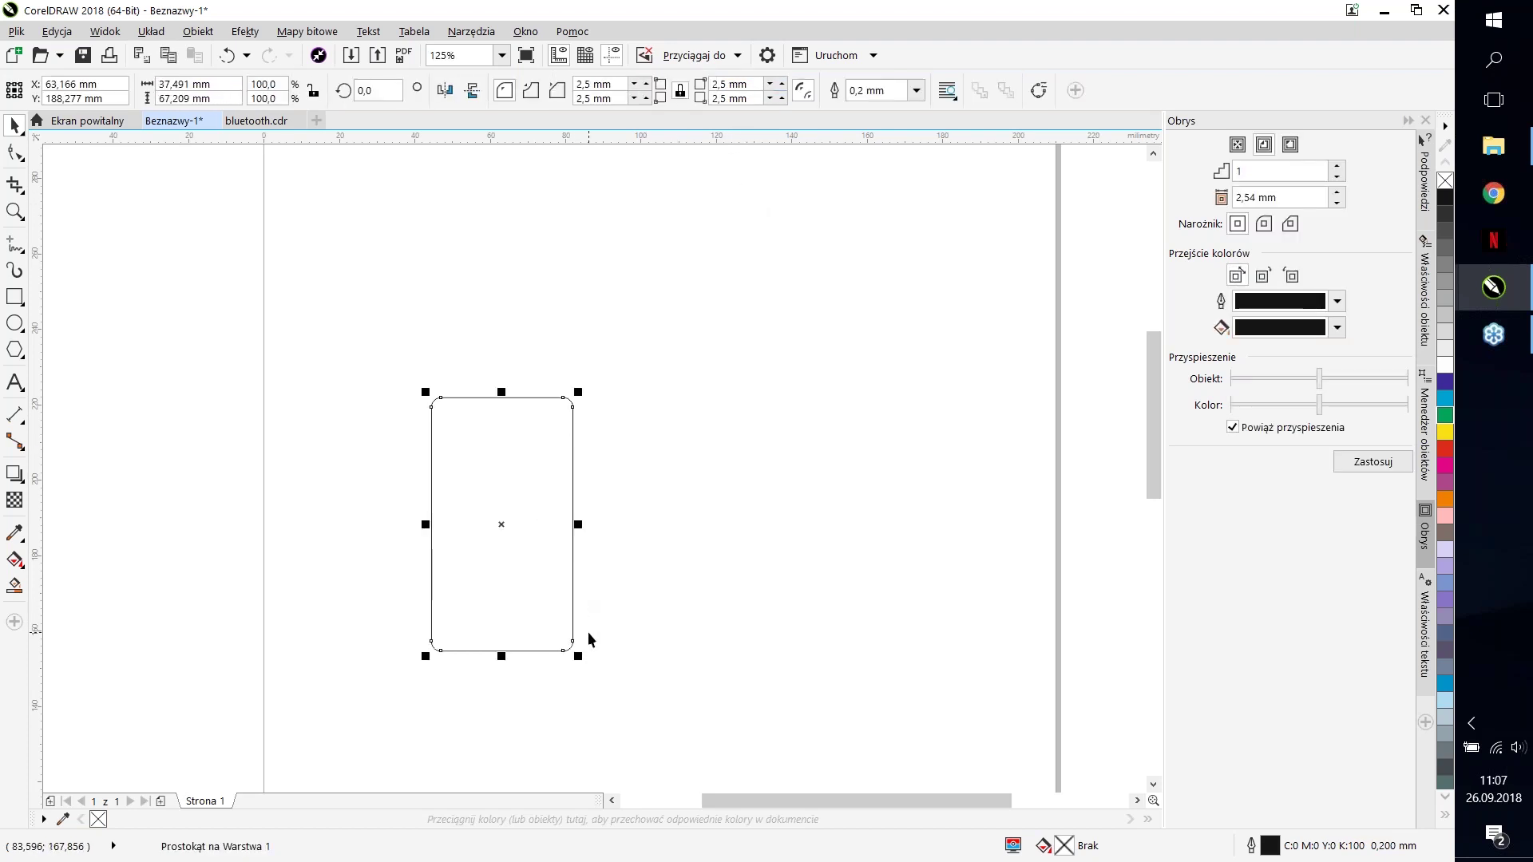
{"action": "left_click_drag", "start_coordinate": [548, 476], "coordinate": [618, 367]}
{"action": "left_click", "coordinate": [917, 90]}
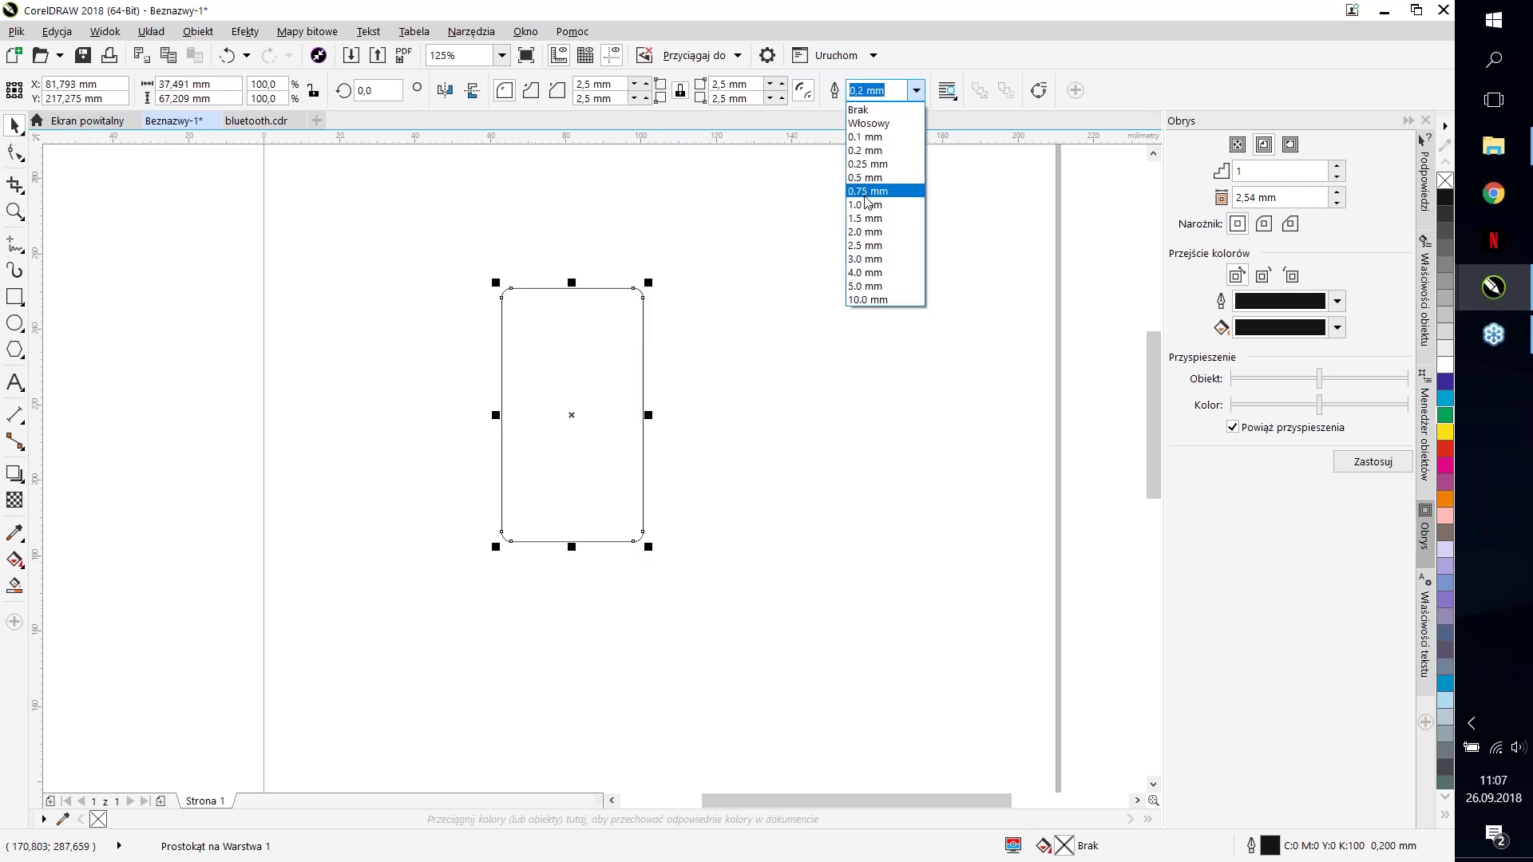
Step: Set the rectangle's outline width to 2.5 mm, trying 1.0 and 2.0 mm first
{"action": "left_click", "coordinate": [873, 207]}
{"action": "left_click", "coordinate": [917, 91]}
{"action": "left_click", "coordinate": [890, 232]}
{"action": "left_click", "coordinate": [916, 90]}
{"action": "left_click", "coordinate": [871, 245]}
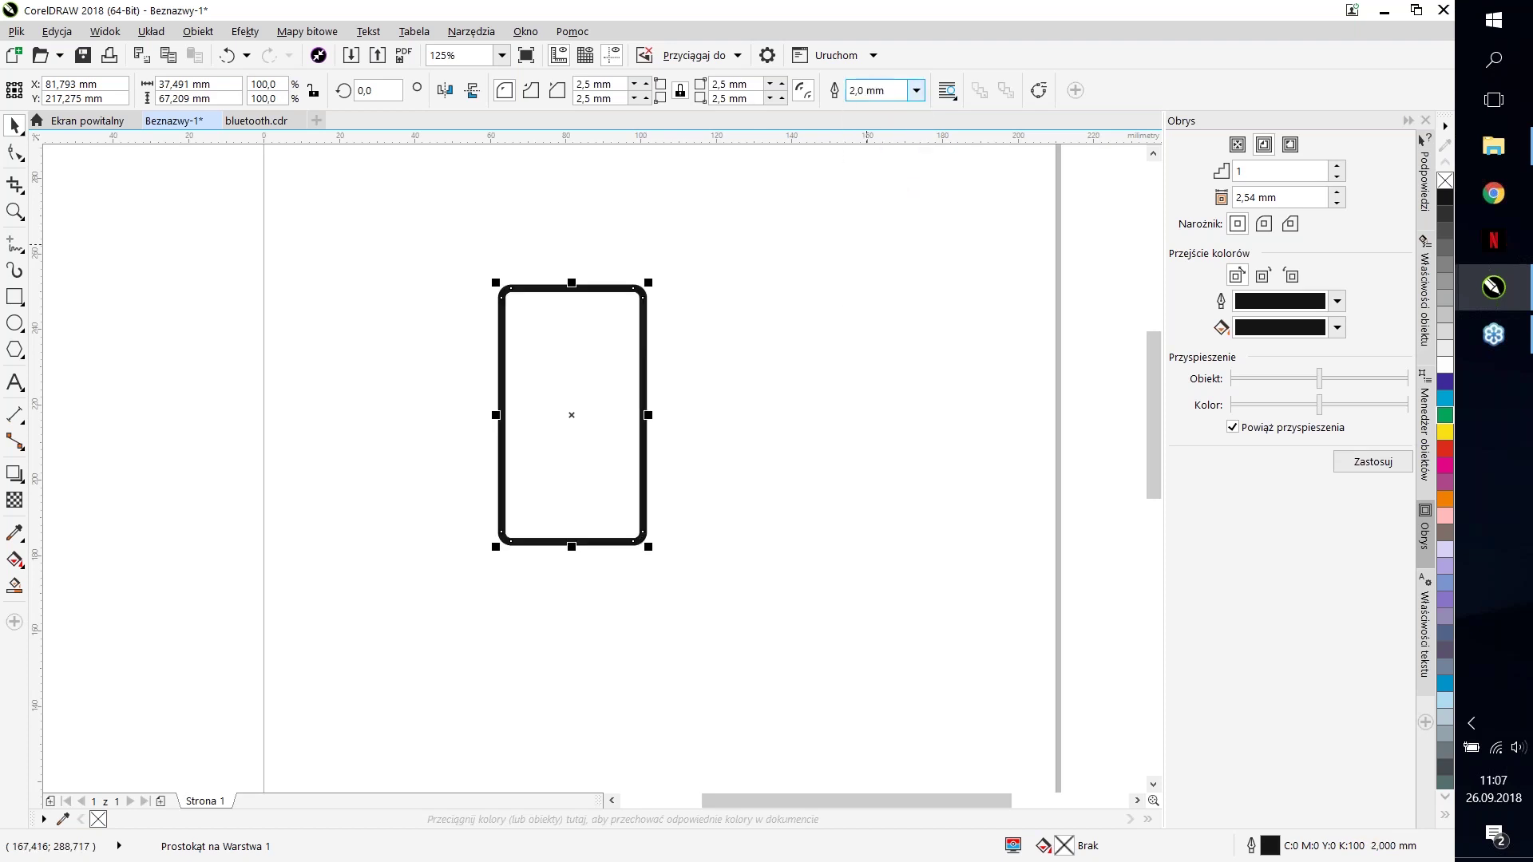
Step: Toggle the rectangle's selection and zoom in and out to inspect the thick outline
{"action": "left_click", "coordinate": [637, 393]}
{"action": "left_click", "coordinate": [636, 389]}
{"action": "scroll", "coordinate": [654, 404], "scroll_direction": "down", "scroll_amount": 2}
{"action": "scroll", "coordinate": [625, 409], "scroll_direction": "up", "scroll_amount": 1}
{"action": "left_click", "coordinate": [591, 400]}
{"action": "left_click", "coordinate": [630, 372]}
{"action": "scroll", "coordinate": [630, 373], "scroll_direction": "up", "scroll_amount": 2}
{"action": "scroll", "coordinate": [676, 404], "scroll_direction": "down", "scroll_amount": 2}
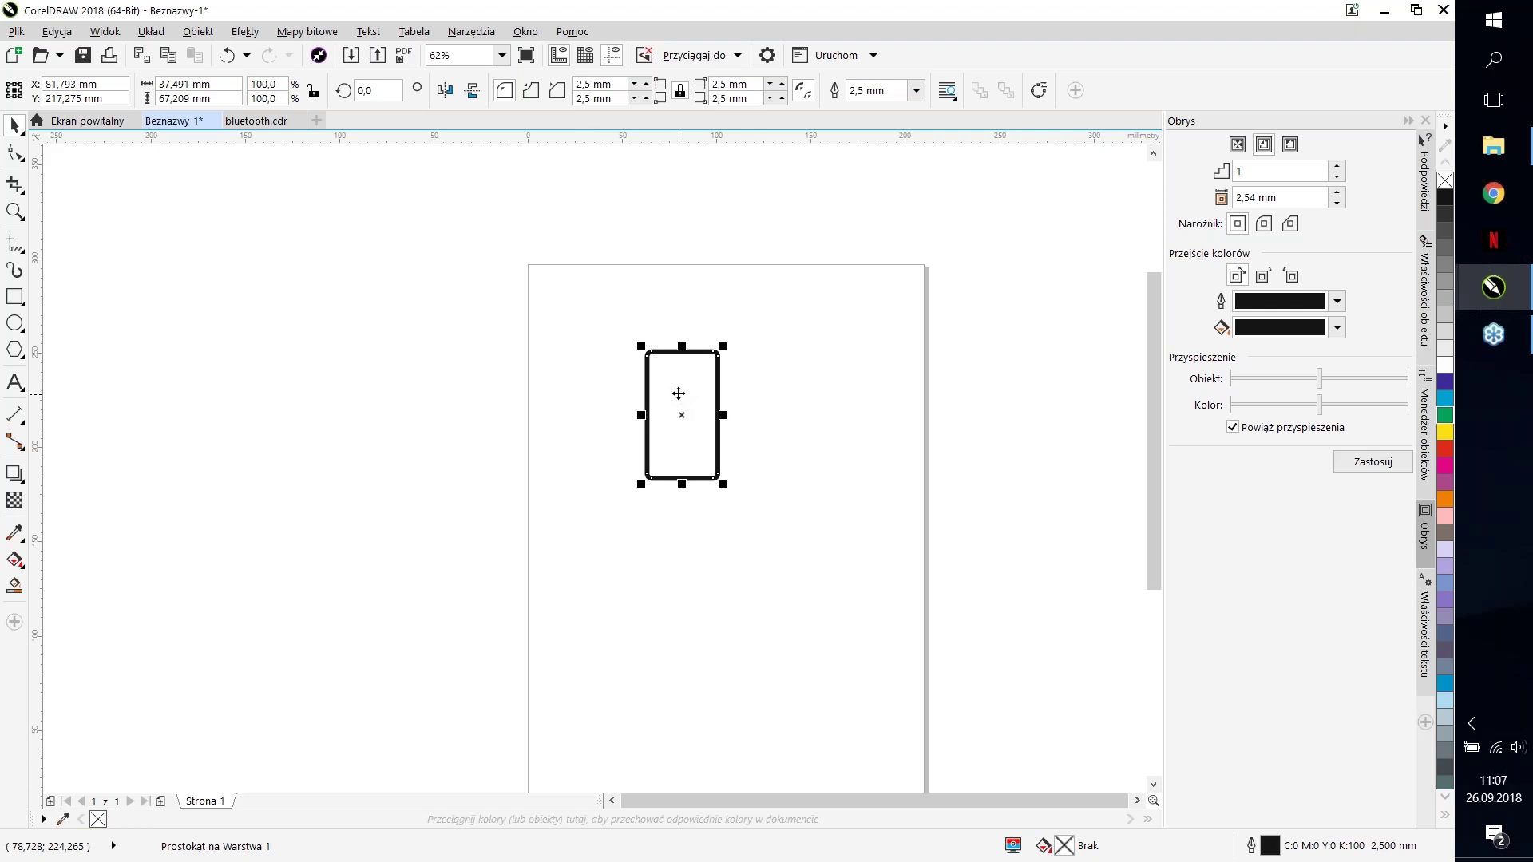
{"action": "left_click", "coordinate": [693, 294]}
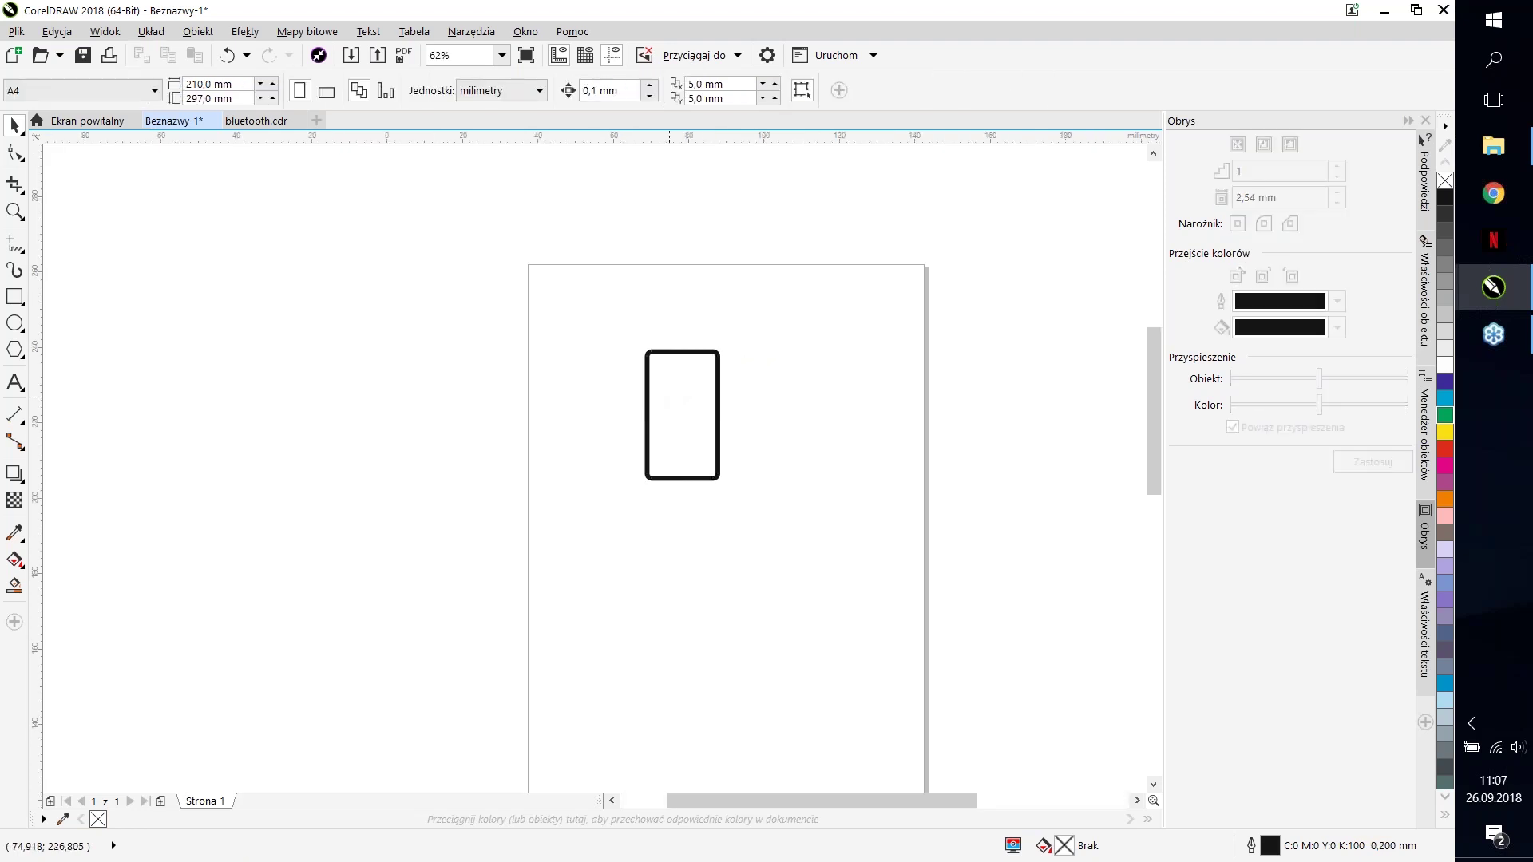
{"action": "scroll", "coordinate": [670, 397], "scroll_direction": "up", "scroll_amount": 1}
{"action": "left_click", "coordinate": [670, 397]}
{"action": "left_click", "coordinate": [487, 265]}
{"action": "left_click", "coordinate": [683, 434]}
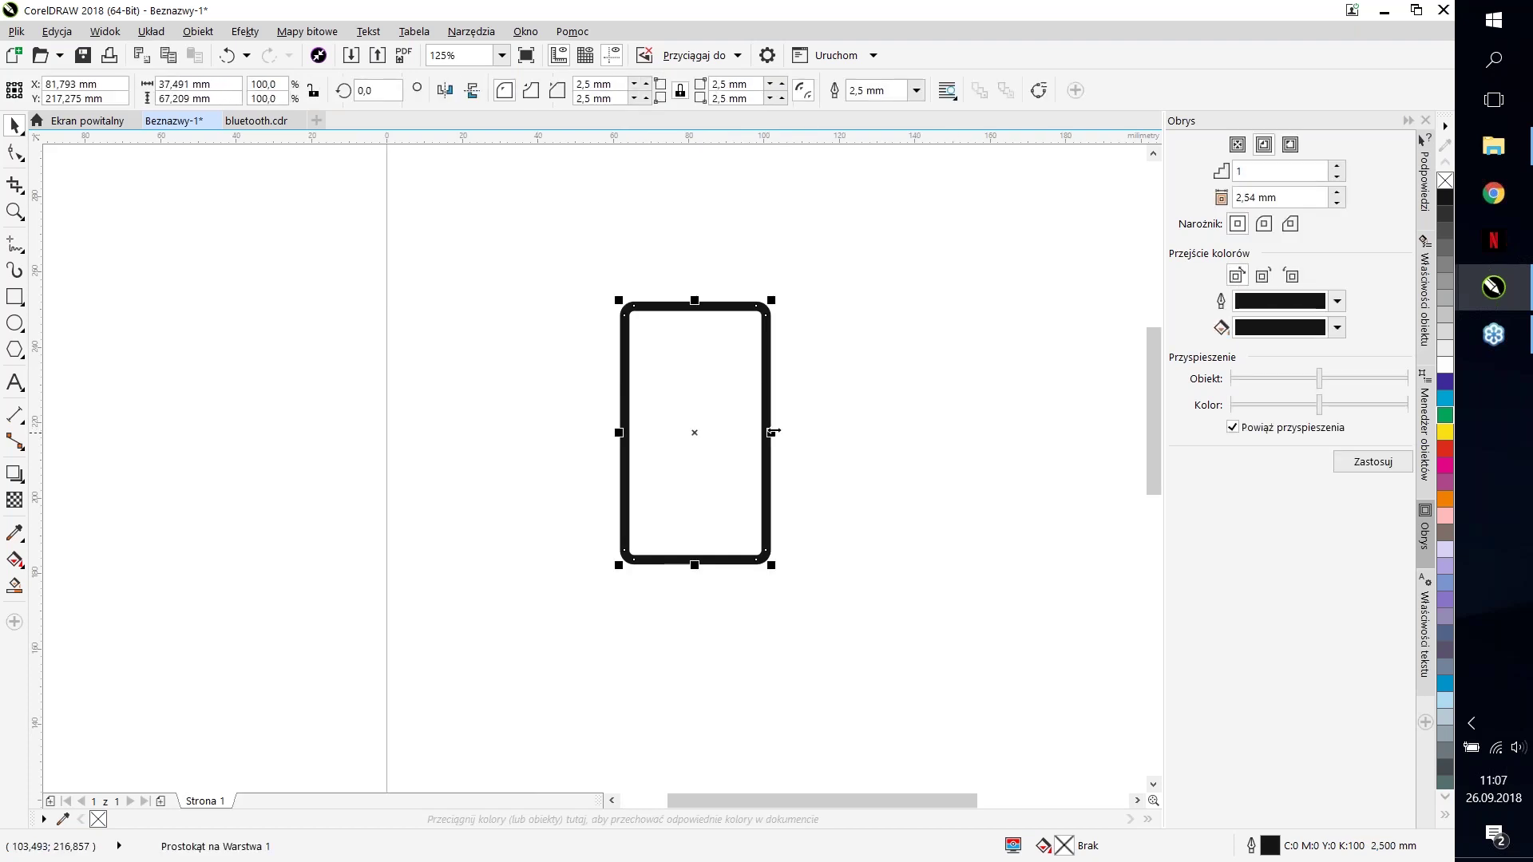
{"action": "left_click", "coordinate": [301, 322]}
{"action": "left_click", "coordinate": [14, 296]}
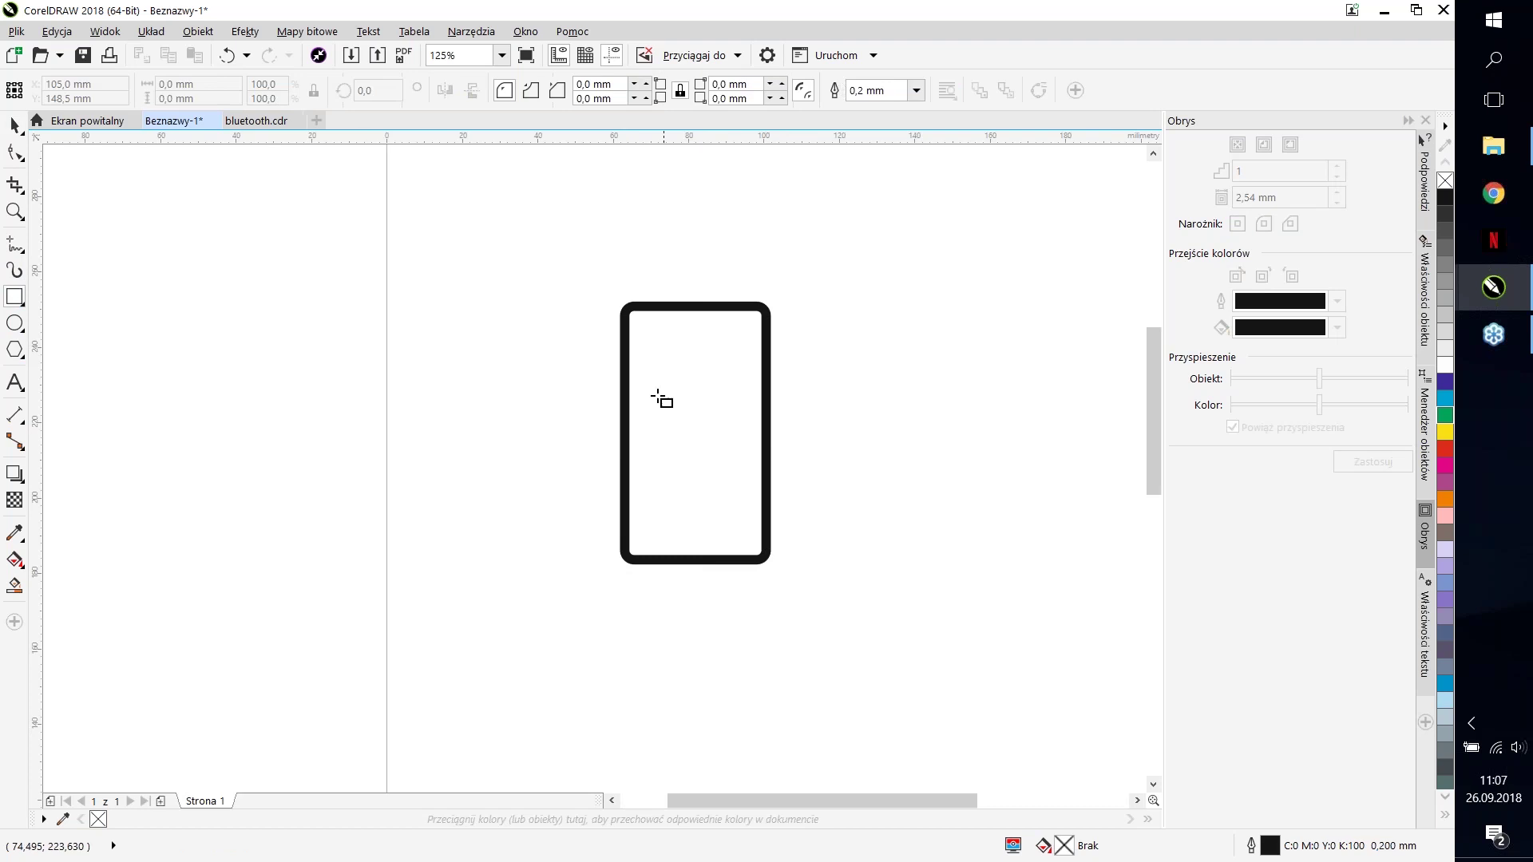
Step: Draw a thin-outlined rectangle across the frame's middle, then deselect it
{"action": "mouse_move", "coordinate": [628, 375]}
{"action": "left_mouse_down"}
{"action": "mouse_move", "coordinate": [719, 520]}
{"action": "mouse_move", "coordinate": [766, 534]}
{"action": "mouse_move", "coordinate": [769, 521]}
{"action": "left_mouse_up"}
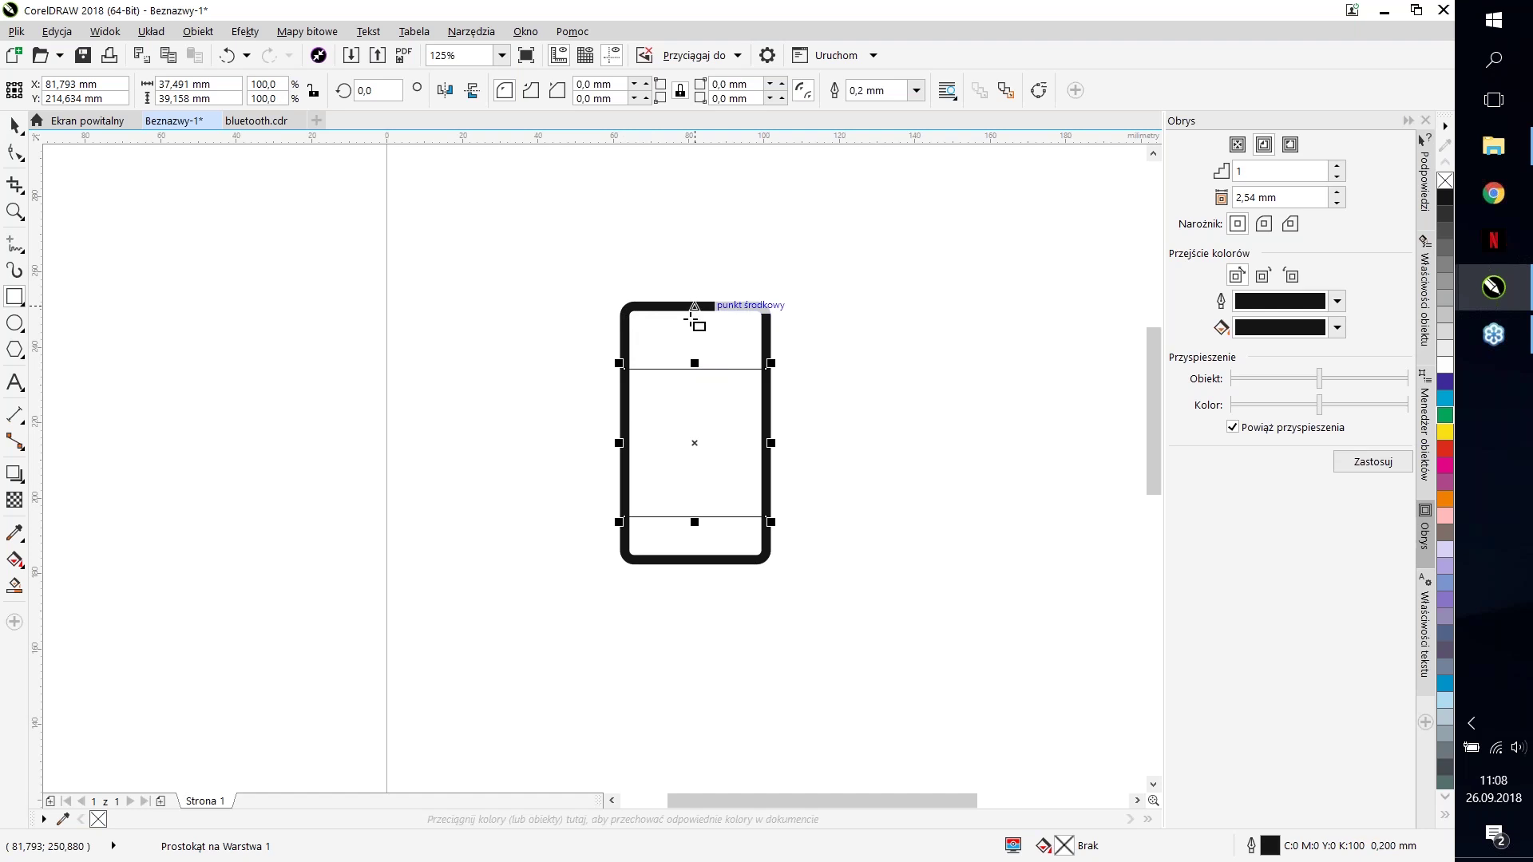
{"action": "left_click", "coordinate": [14, 125]}
{"action": "left_click", "coordinate": [200, 311]}
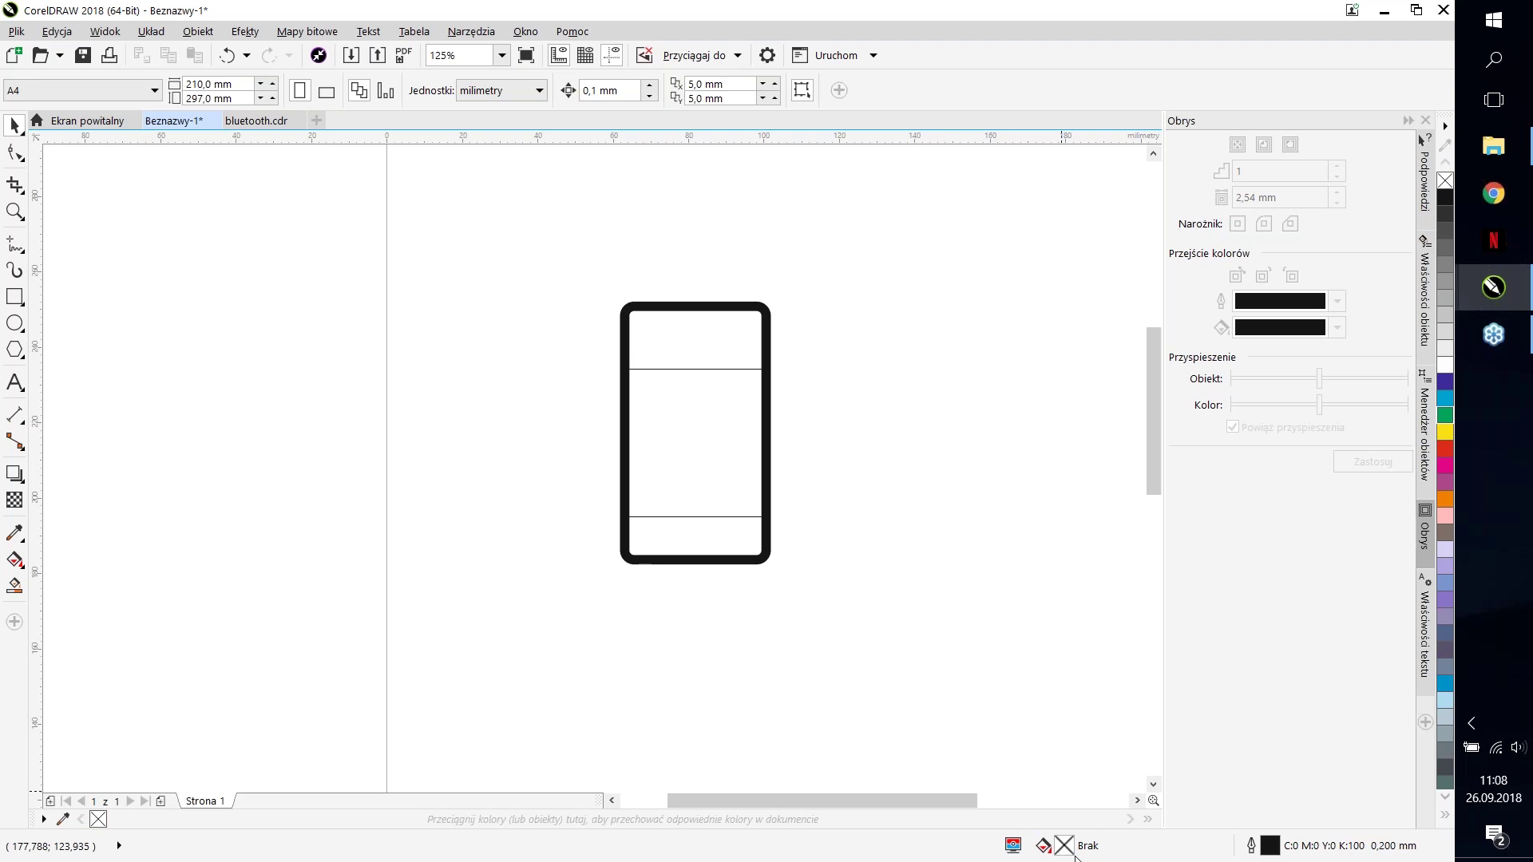
Step: Set the default outline for new shapes to 2.5 mm with round corners and round line caps
{"action": "double_click", "coordinate": [1266, 850]}
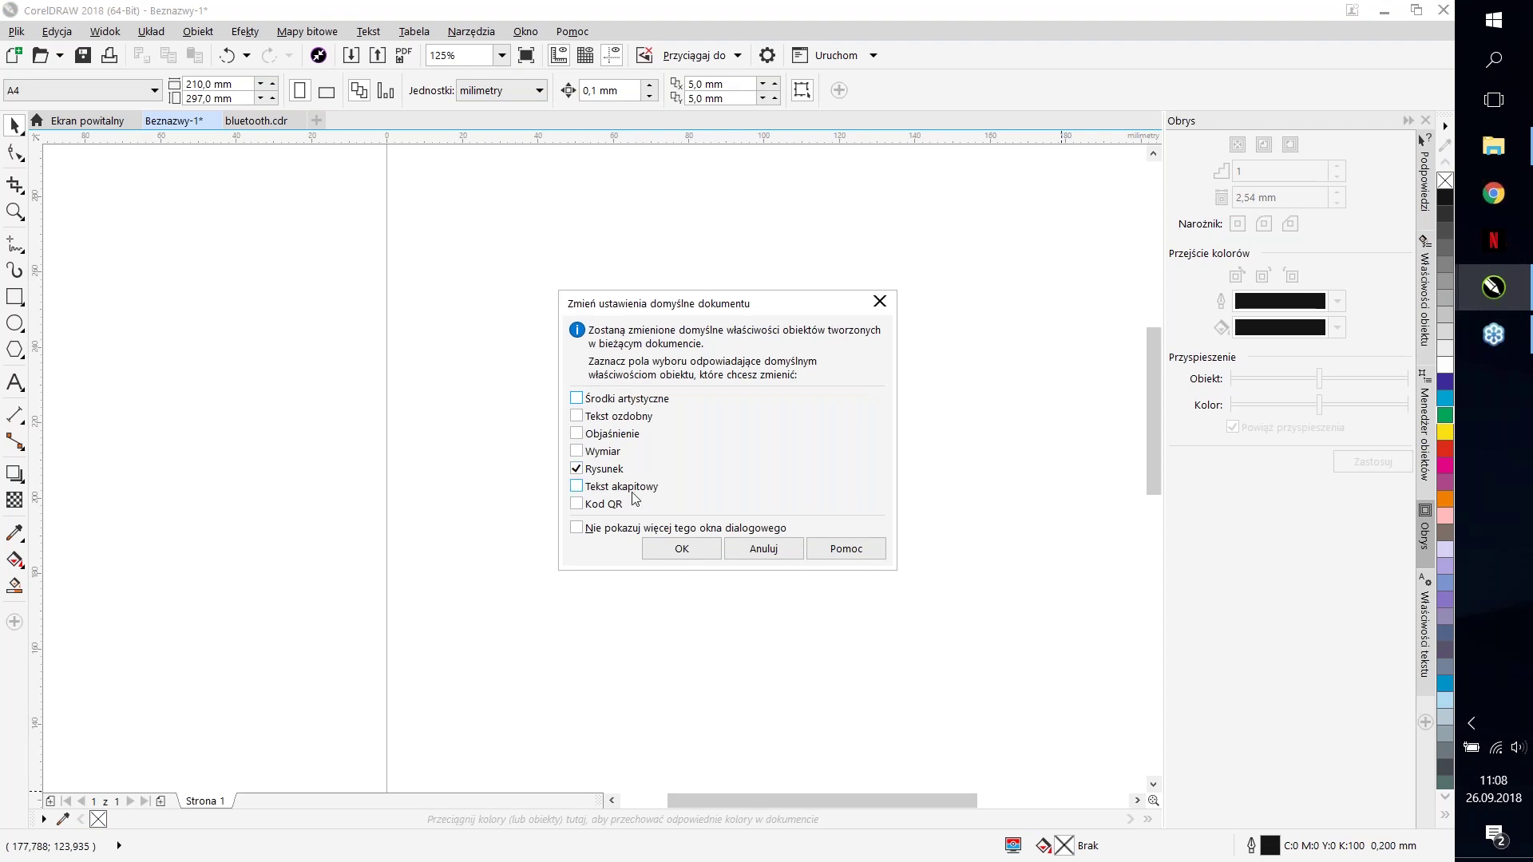
{"action": "left_click", "coordinate": [683, 549]}
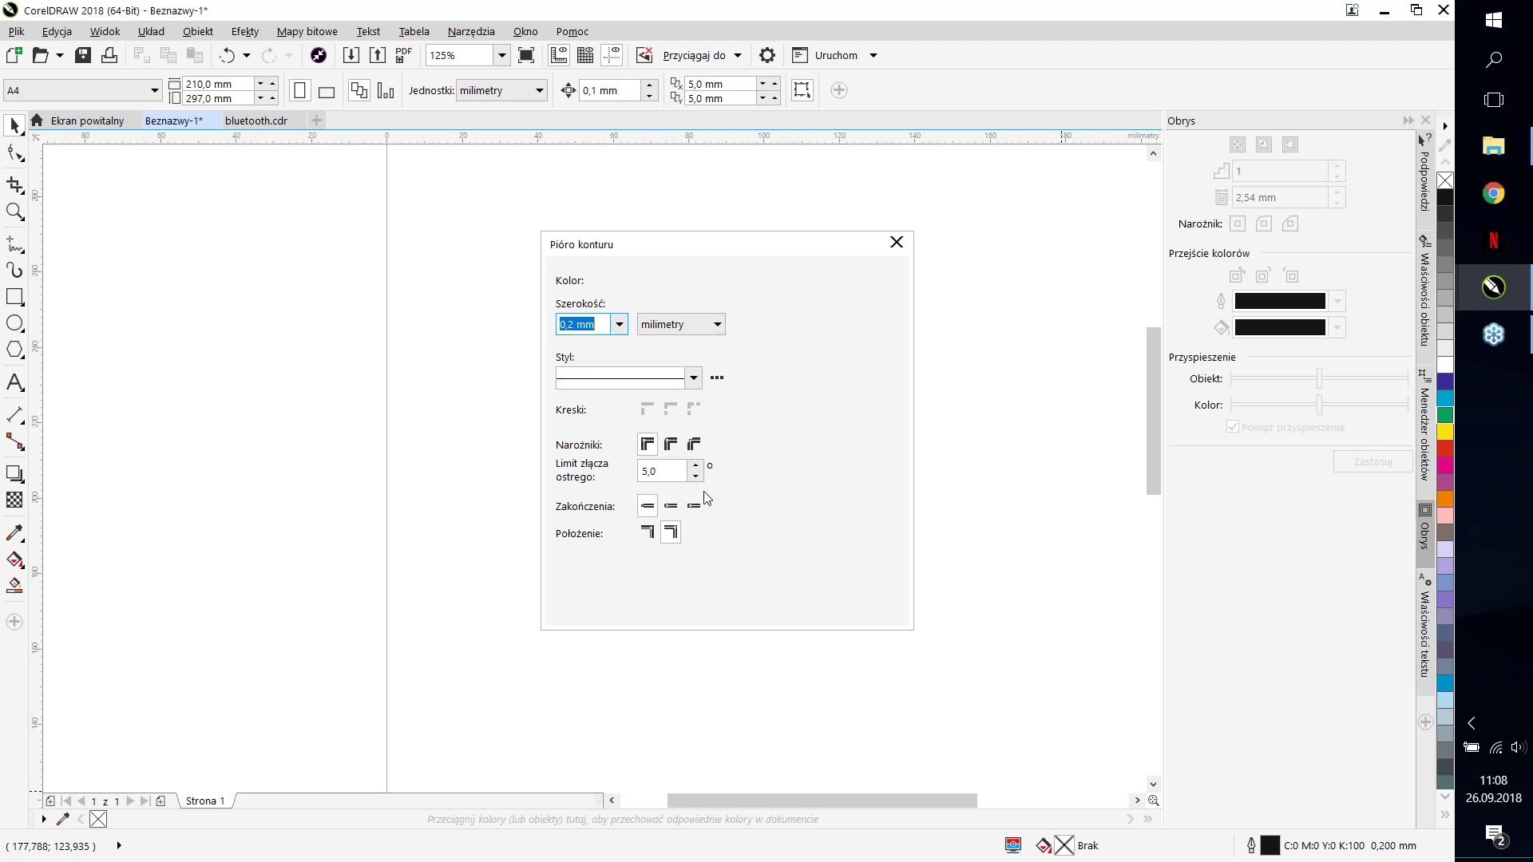
{"action": "left_click", "coordinate": [620, 325]}
{"action": "left_click", "coordinate": [570, 484]}
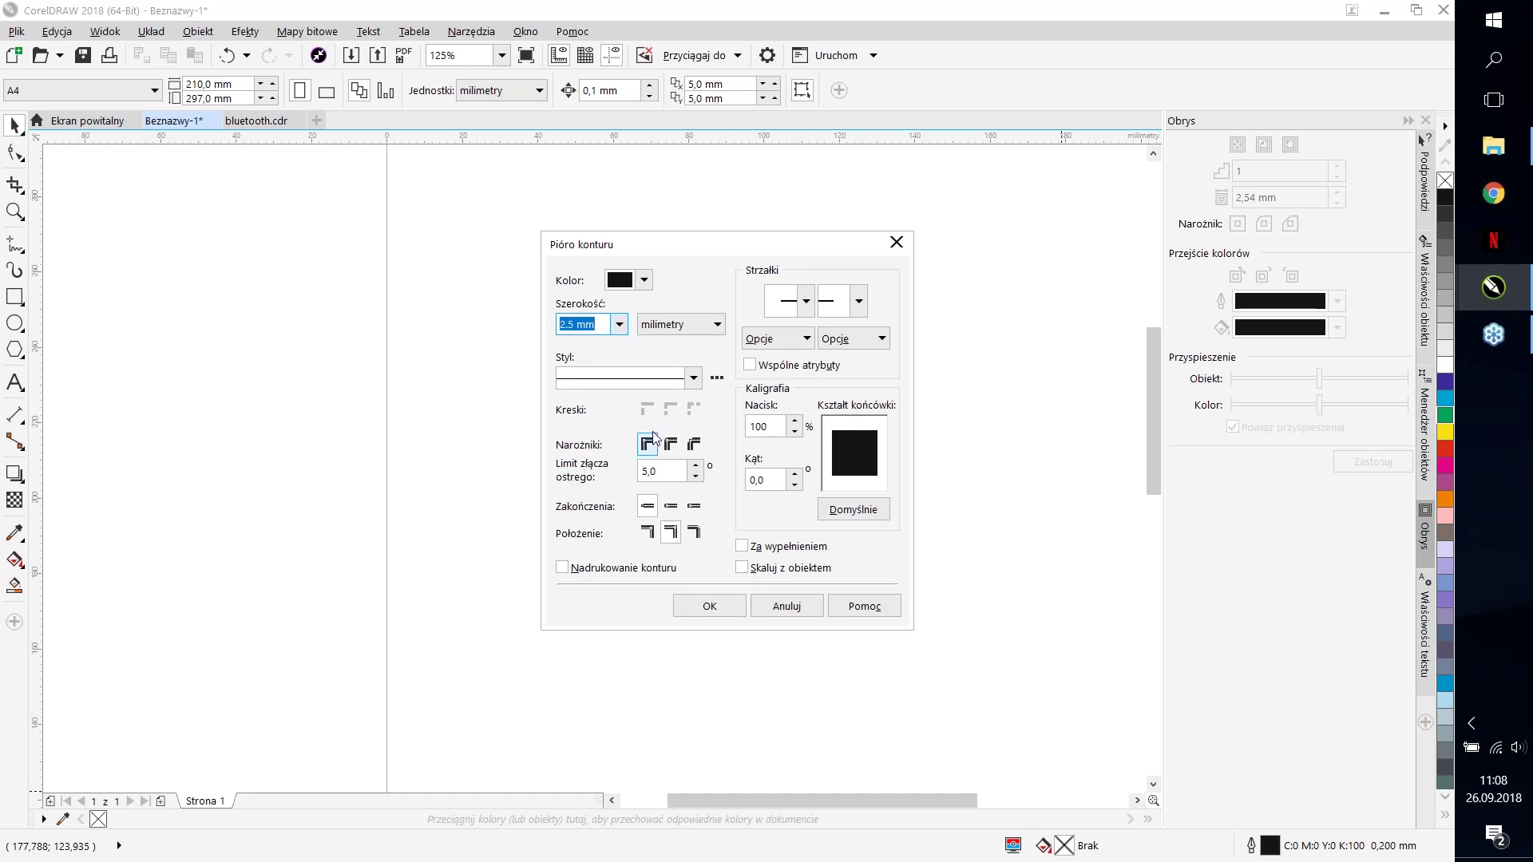
{"action": "mouse_move", "coordinate": [718, 244]}
{"action": "left_mouse_down"}
{"action": "mouse_move", "coordinate": [961, 274]}
{"action": "mouse_move", "coordinate": [942, 288]}
{"action": "mouse_move", "coordinate": [865, 231]}
{"action": "mouse_move", "coordinate": [687, 153]}
{"action": "left_mouse_up"}
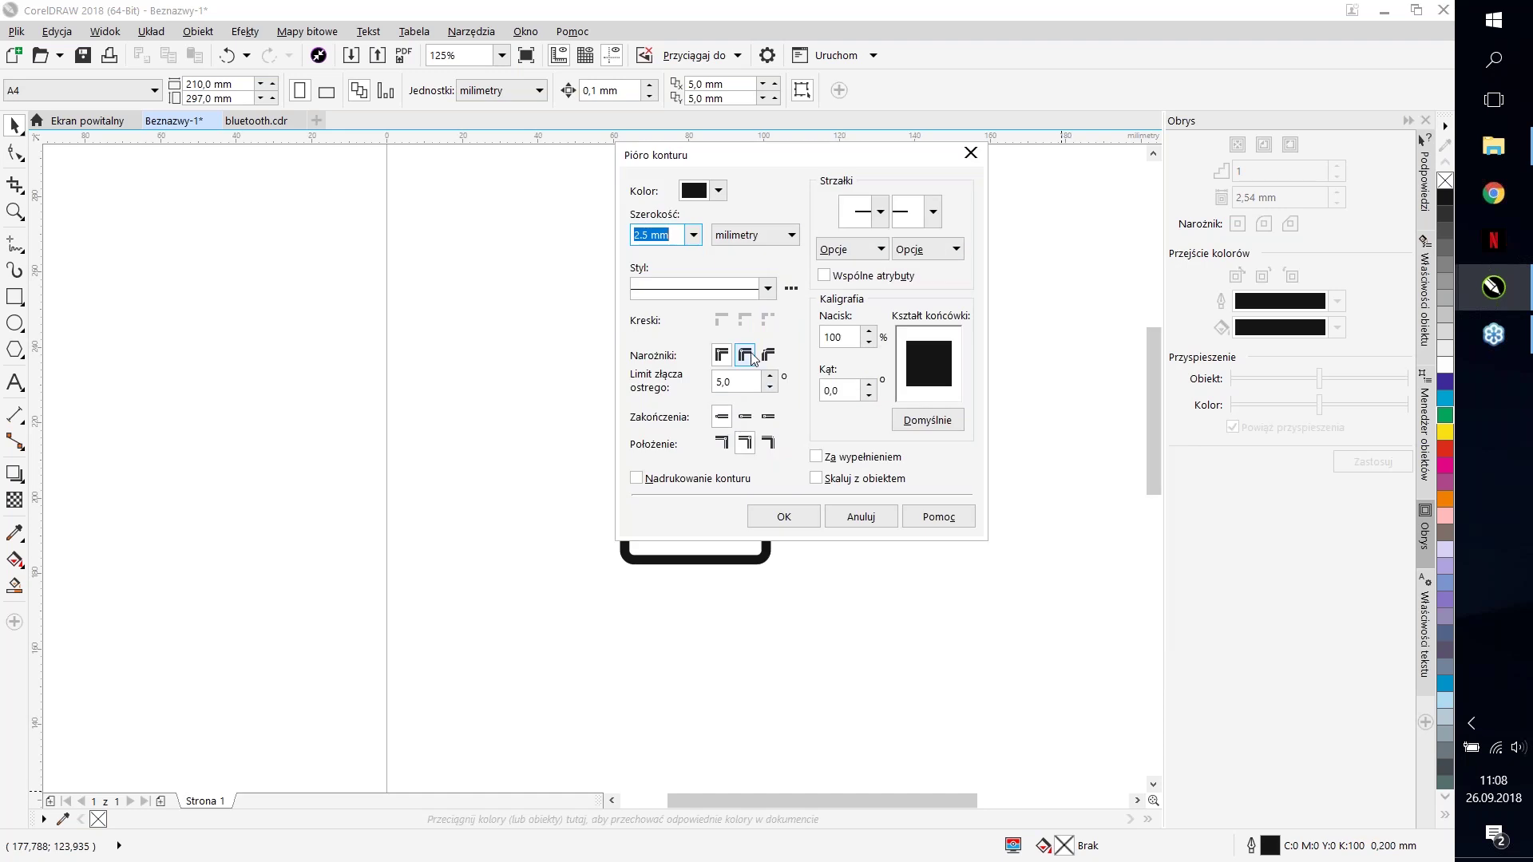
{"action": "left_click", "coordinate": [750, 356]}
{"action": "left_click", "coordinate": [745, 416]}
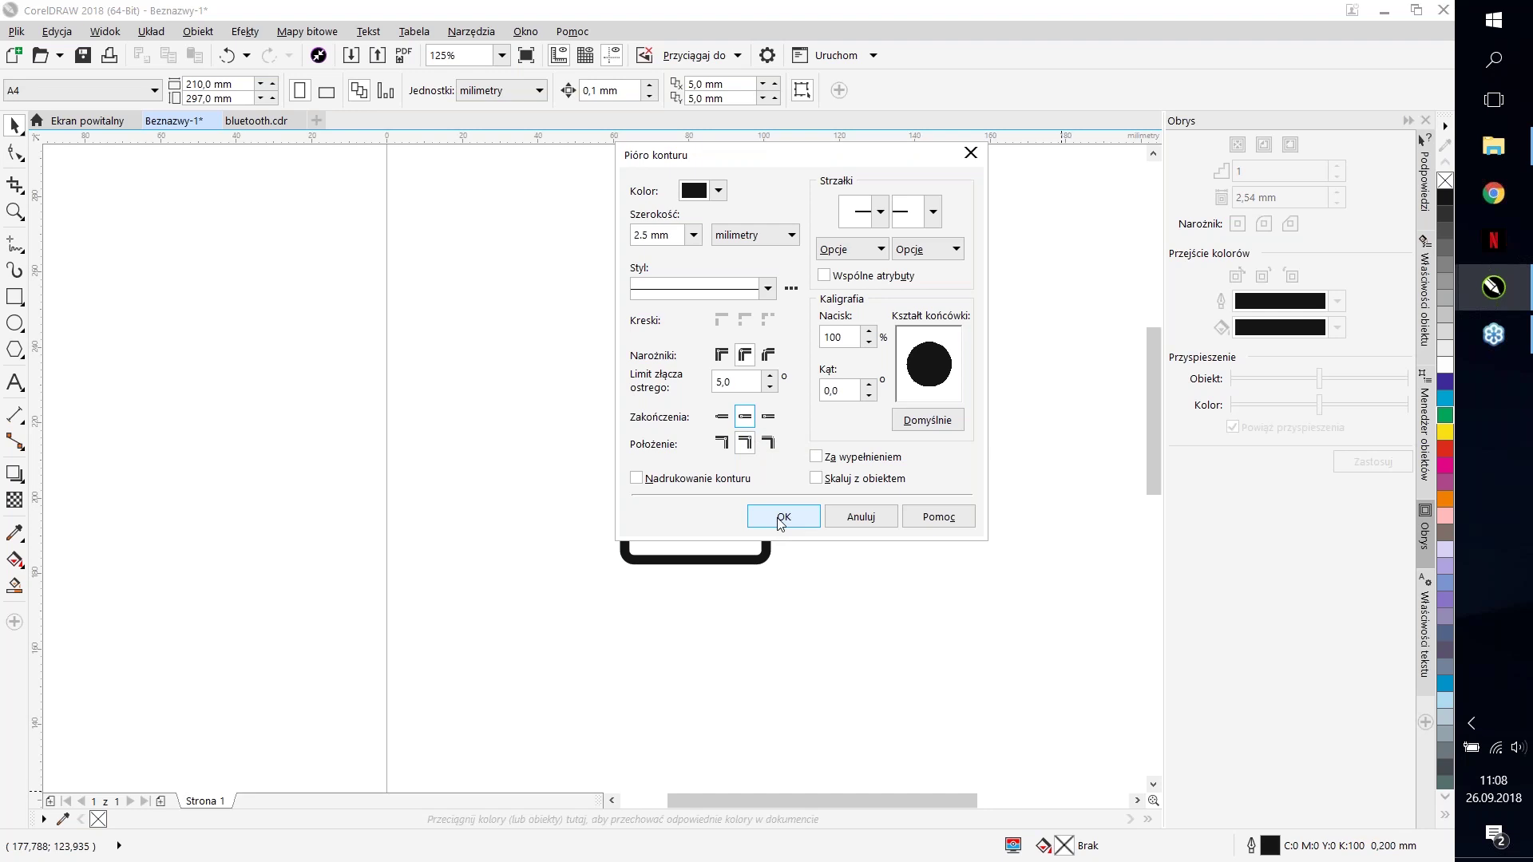
{"action": "left_click", "coordinate": [782, 523]}
Step: Delete the thin inner rectangle and draw a new thick-outlined rectangle
{"action": "left_click", "coordinate": [648, 427]}
{"action": "key", "text": "Delete"}
{"action": "left_click", "coordinate": [11, 308]}
{"action": "left_click_drag", "start_coordinate": [489, 338], "coordinate": [583, 486]}
{"action": "left_click", "coordinate": [609, 407]}
Step: Move the new rectangle into the frame and stretch it to the frame's full width
{"action": "left_click", "coordinate": [14, 125]}
{"action": "scroll", "coordinate": [399, 300], "scroll_direction": "up", "scroll_amount": 1}
{"action": "scroll", "coordinate": [593, 506], "scroll_direction": "down", "scroll_amount": 2}
{"action": "left_click", "coordinate": [612, 488]}
{"action": "scroll", "coordinate": [677, 523], "scroll_direction": "down", "scroll_amount": 1}
{"action": "left_click_drag", "start_coordinate": [633, 515], "coordinate": [701, 529]}
{"action": "scroll", "coordinate": [753, 472], "scroll_direction": "up", "scroll_amount": 1}
{"action": "left_click_drag", "start_coordinate": [732, 582], "coordinate": [791, 579]}
{"action": "left_click", "coordinate": [622, 400]}
{"action": "left_click", "coordinate": [753, 511]}
Step: Check the snapping options and stretch the middle screen rectangle taller symmetrically
{"action": "left_click", "coordinate": [713, 55]}
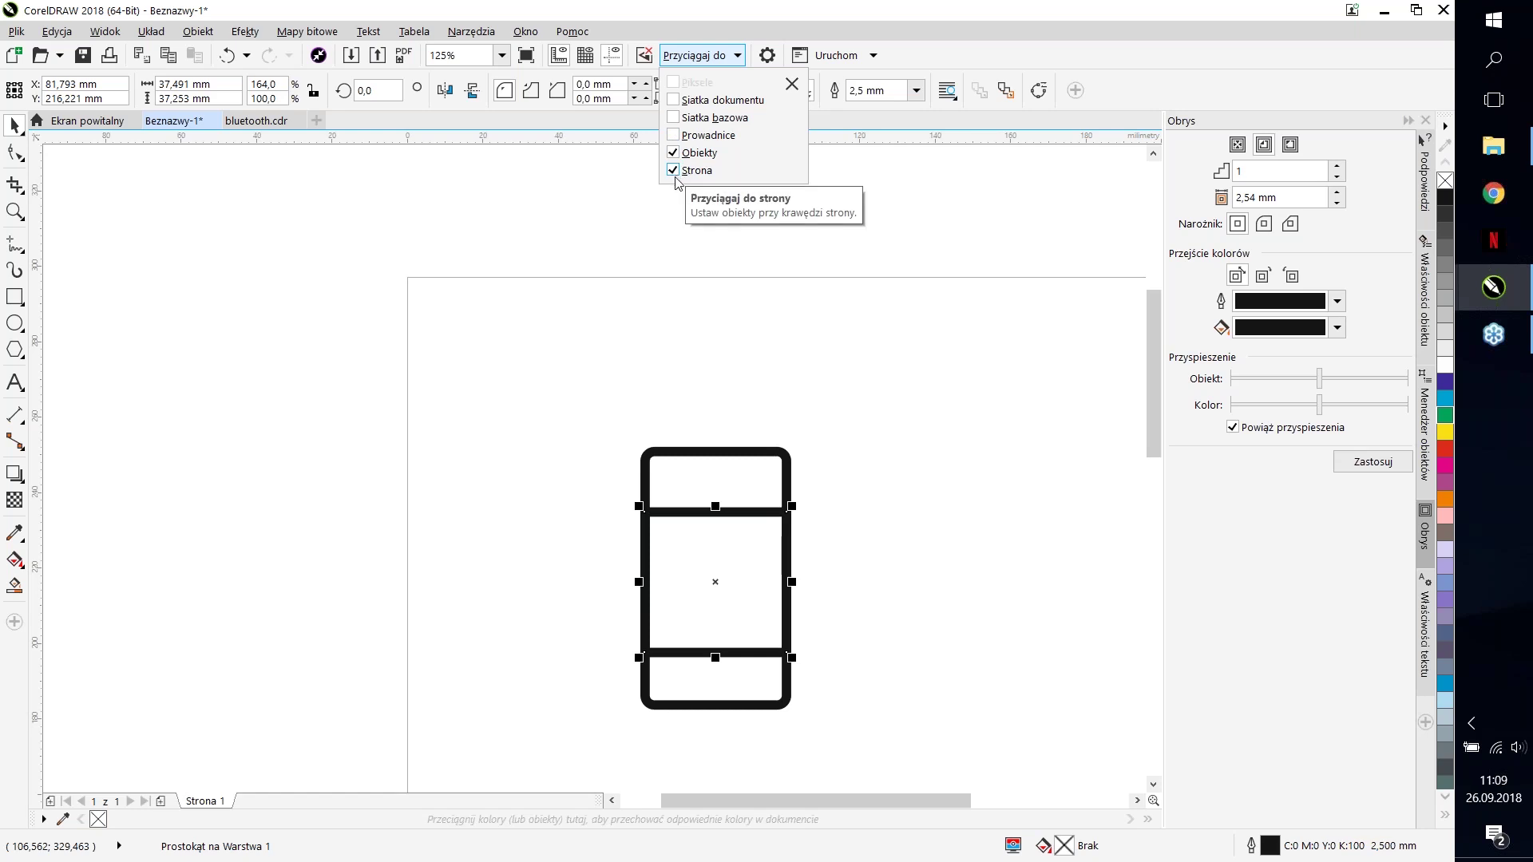
{"action": "left_click", "coordinate": [636, 286]}
{"action": "scroll", "coordinate": [677, 407], "scroll_direction": "down", "scroll_amount": 2}
{"action": "scroll", "coordinate": [679, 416], "scroll_direction": "down", "scroll_amount": 2}
{"action": "scroll", "coordinate": [697, 423], "scroll_direction": "up", "scroll_amount": 4}
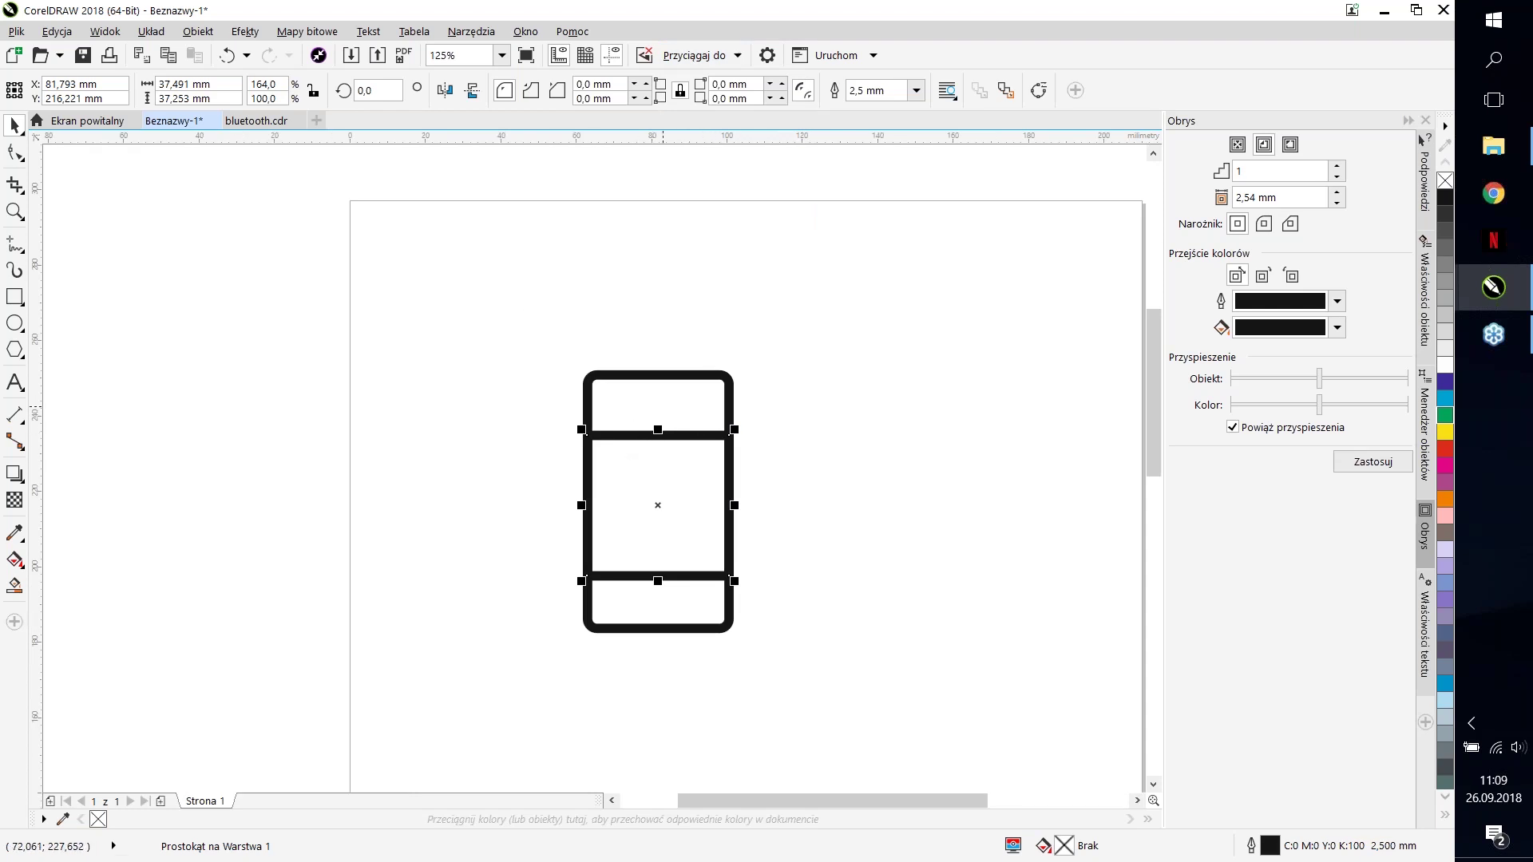
{"action": "left_click", "coordinate": [540, 433]}
{"action": "left_click", "coordinate": [605, 523]}
{"action": "scroll", "coordinate": [664, 435], "scroll_direction": "up", "scroll_amount": 1}
{"action": "left_click_drag", "start_coordinate": [655, 435], "coordinate": [668, 406]}
{"action": "left_click", "coordinate": [668, 207]}
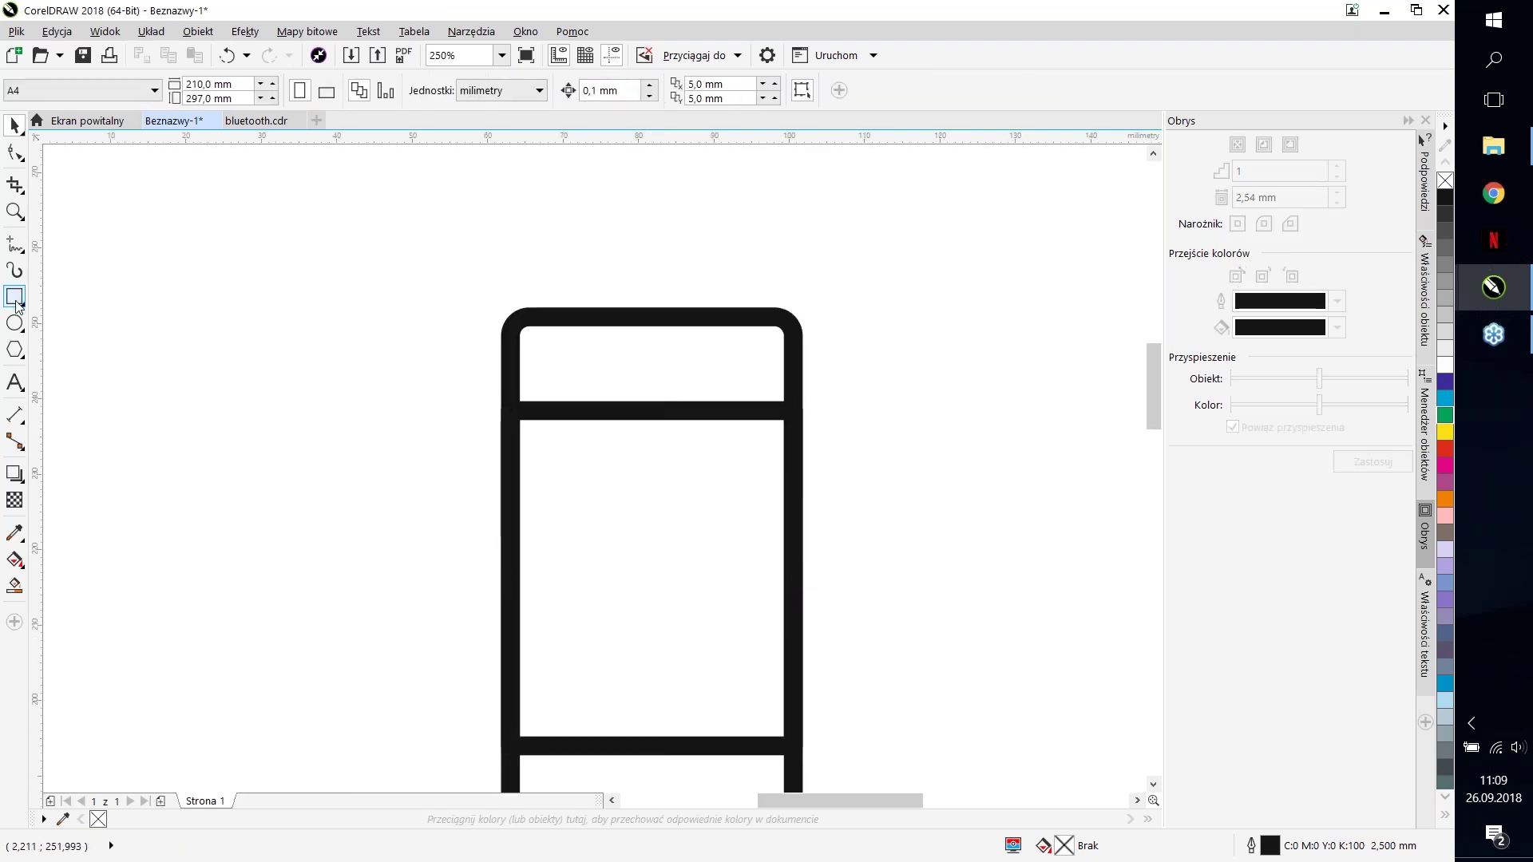
Step: Draw a short horizontal earpiece line in the phone's top section with the Freehand tool
{"action": "left_click", "coordinate": [15, 249]}
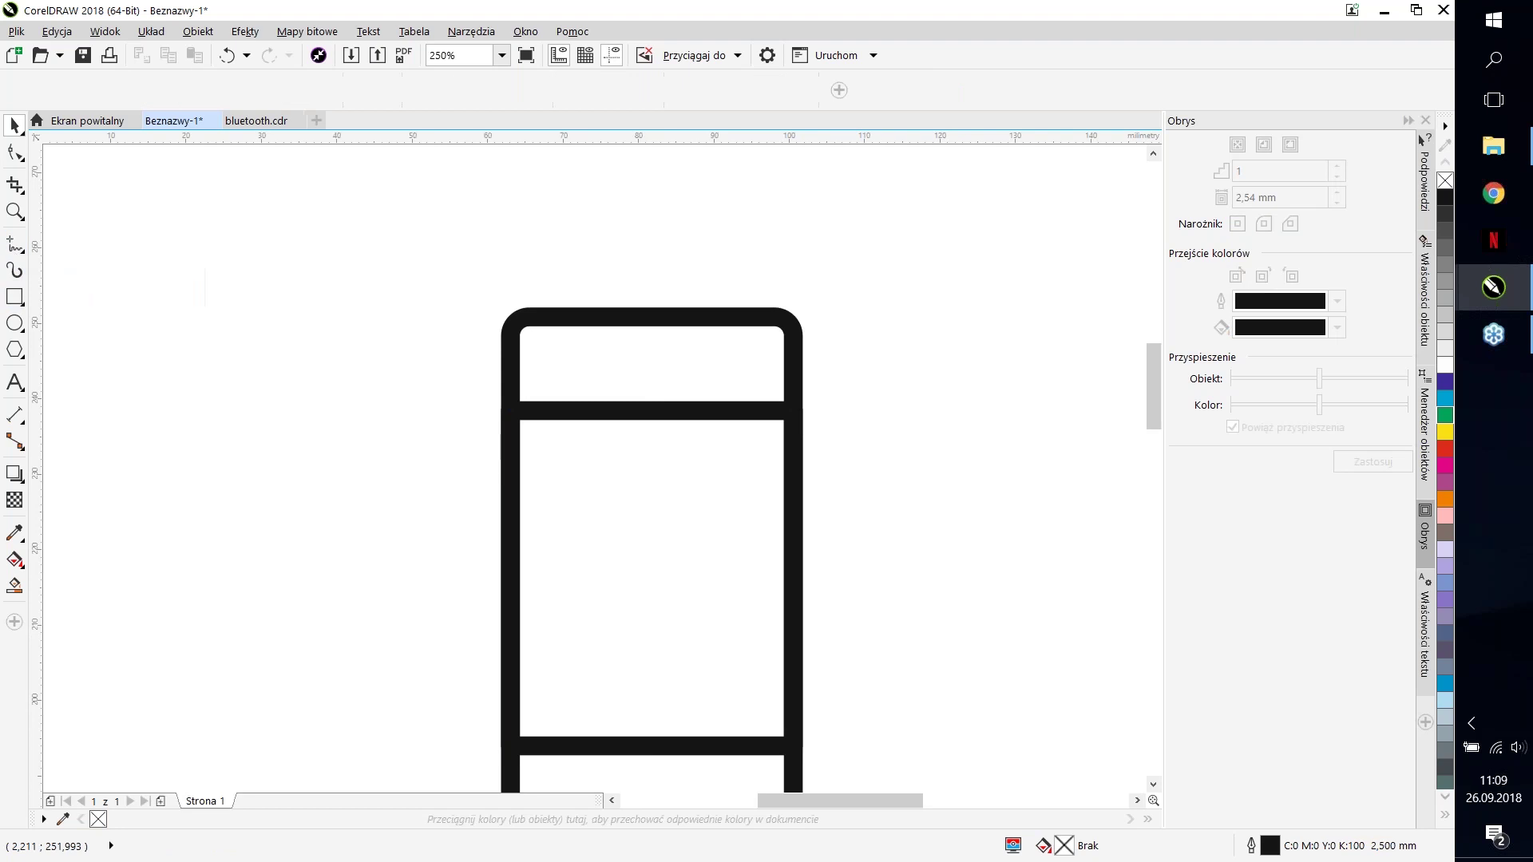
{"action": "left_click", "coordinate": [629, 360]}
{"action": "left_click", "coordinate": [718, 361], "text": "ctrl"}
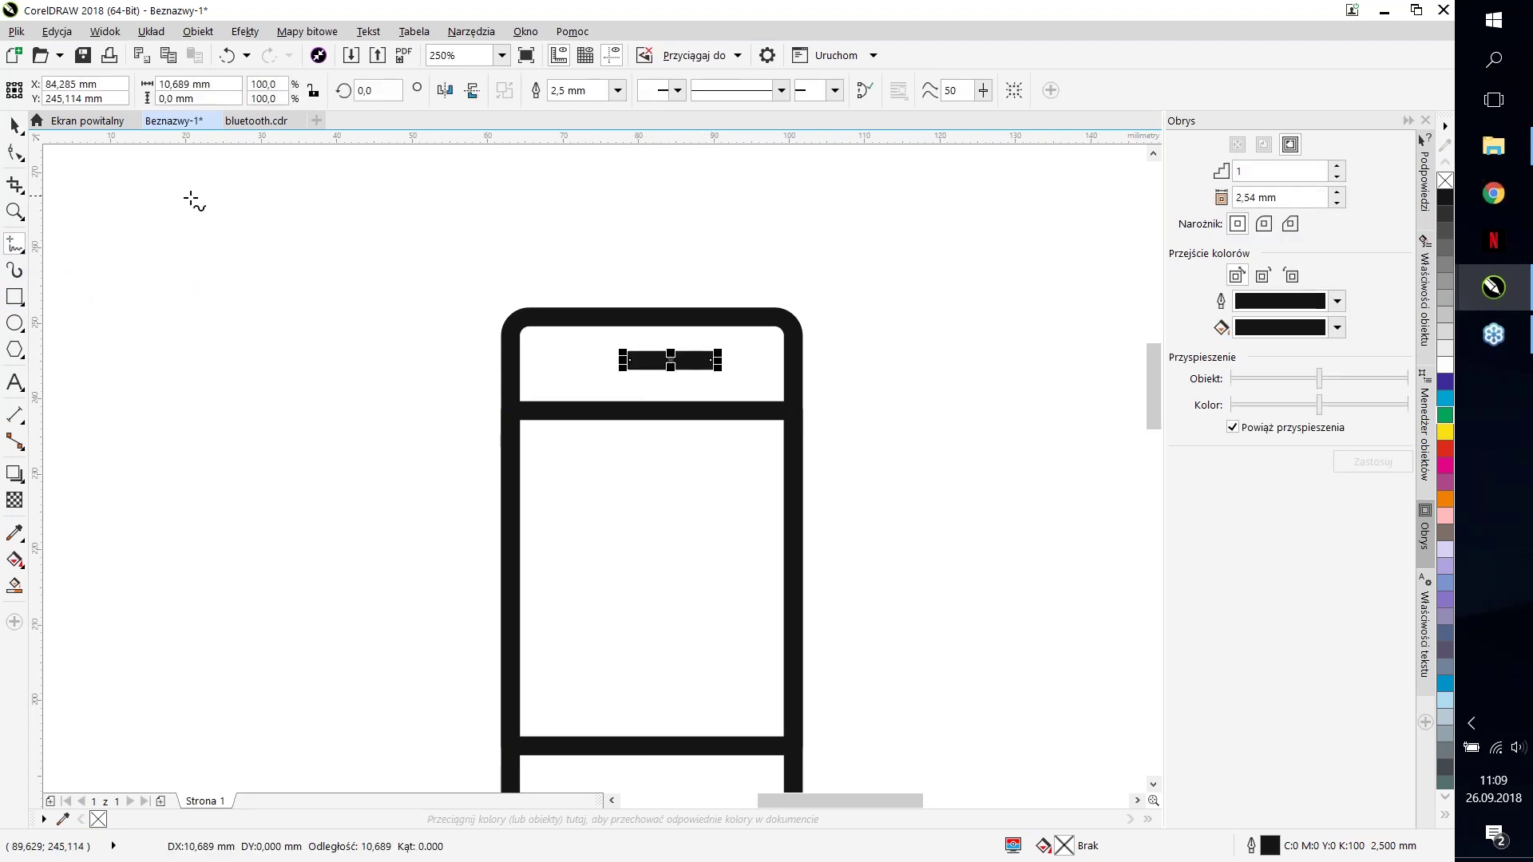
{"action": "key", "text": "space"}
{"action": "left_click", "coordinate": [697, 311]}
{"action": "key", "text": "Escape"}
{"action": "scroll", "coordinate": [677, 327], "scroll_direction": "down", "scroll_amount": 1}
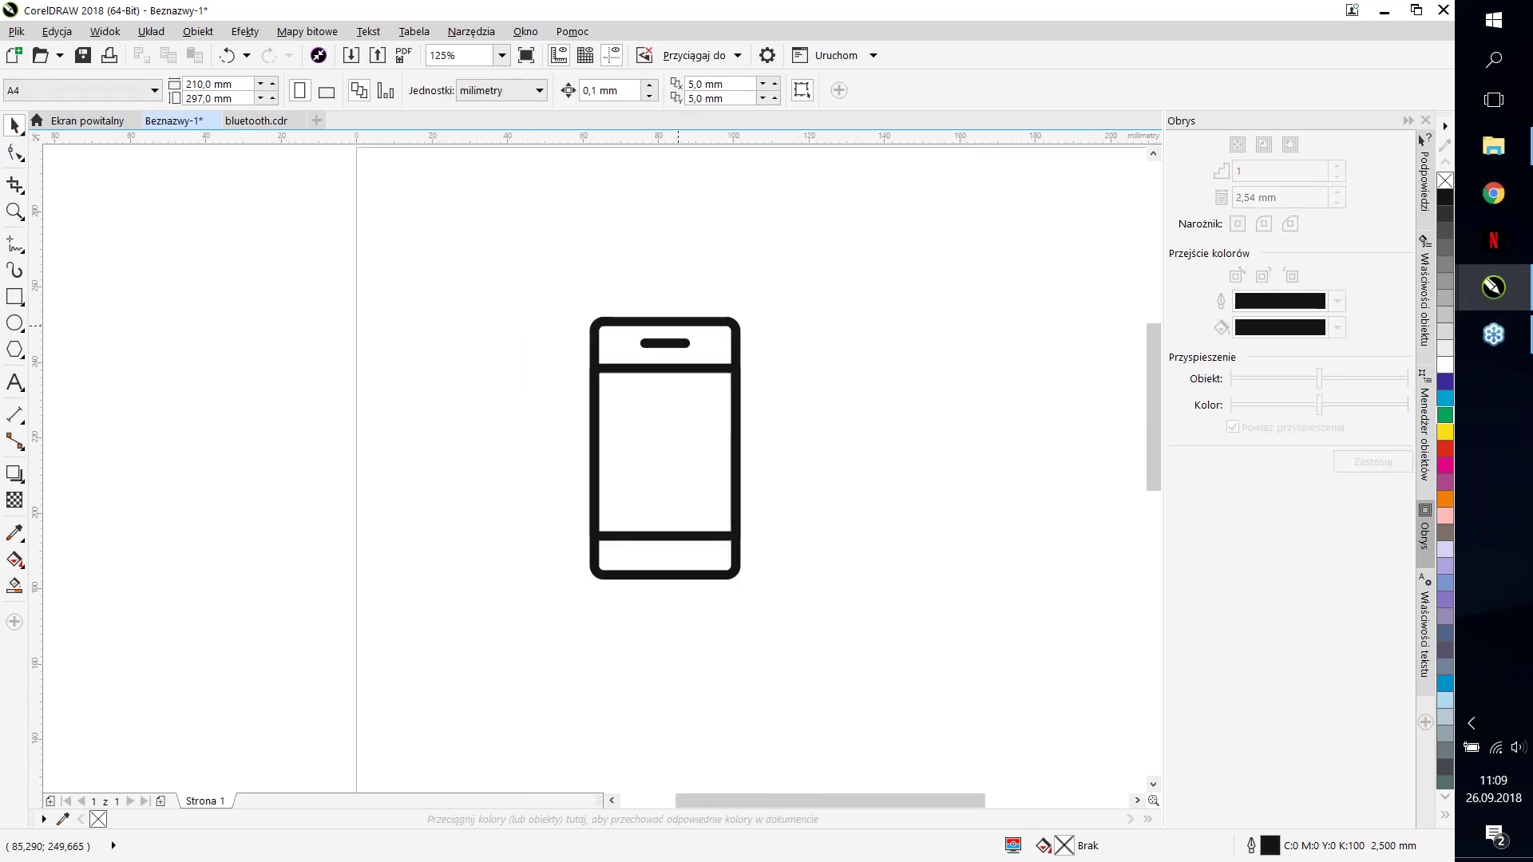
Step: Stretch the screen rectangle taller from its top and reposition it
{"action": "scroll", "coordinate": [659, 349], "scroll_direction": "up", "scroll_amount": 1}
{"action": "left_click", "coordinate": [657, 393]}
{"action": "left_click_drag", "start_coordinate": [671, 387], "coordinate": [708, 374]}
{"action": "left_click", "coordinate": [612, 264]}
{"action": "left_click", "coordinate": [640, 385]}
{"action": "scroll", "coordinate": [657, 383], "scroll_direction": "down", "scroll_amount": 3}
{"action": "scroll", "coordinate": [677, 471], "scroll_direction": "up", "scroll_amount": 3}
{"action": "left_click_drag", "start_coordinate": [671, 541], "coordinate": [723, 527]}
Step: Undo an accidental move and resize the screen rectangle from its bottom edge
{"action": "key", "text": "z"}
{"action": "key", "text": "ctrl+z"}
{"action": "left_click", "coordinate": [11, 127]}
{"action": "key", "text": "space"}
{"action": "left_click_drag", "start_coordinate": [663, 539], "coordinate": [813, 537]}
{"action": "scroll", "coordinate": [859, 543], "scroll_direction": "down", "scroll_amount": 2}
{"action": "scroll", "coordinate": [773, 400], "scroll_direction": "up", "scroll_amount": 2}
Step: Draw a narrow upright rectangle and move it left, outside the phone
{"action": "left_click", "coordinate": [14, 297]}
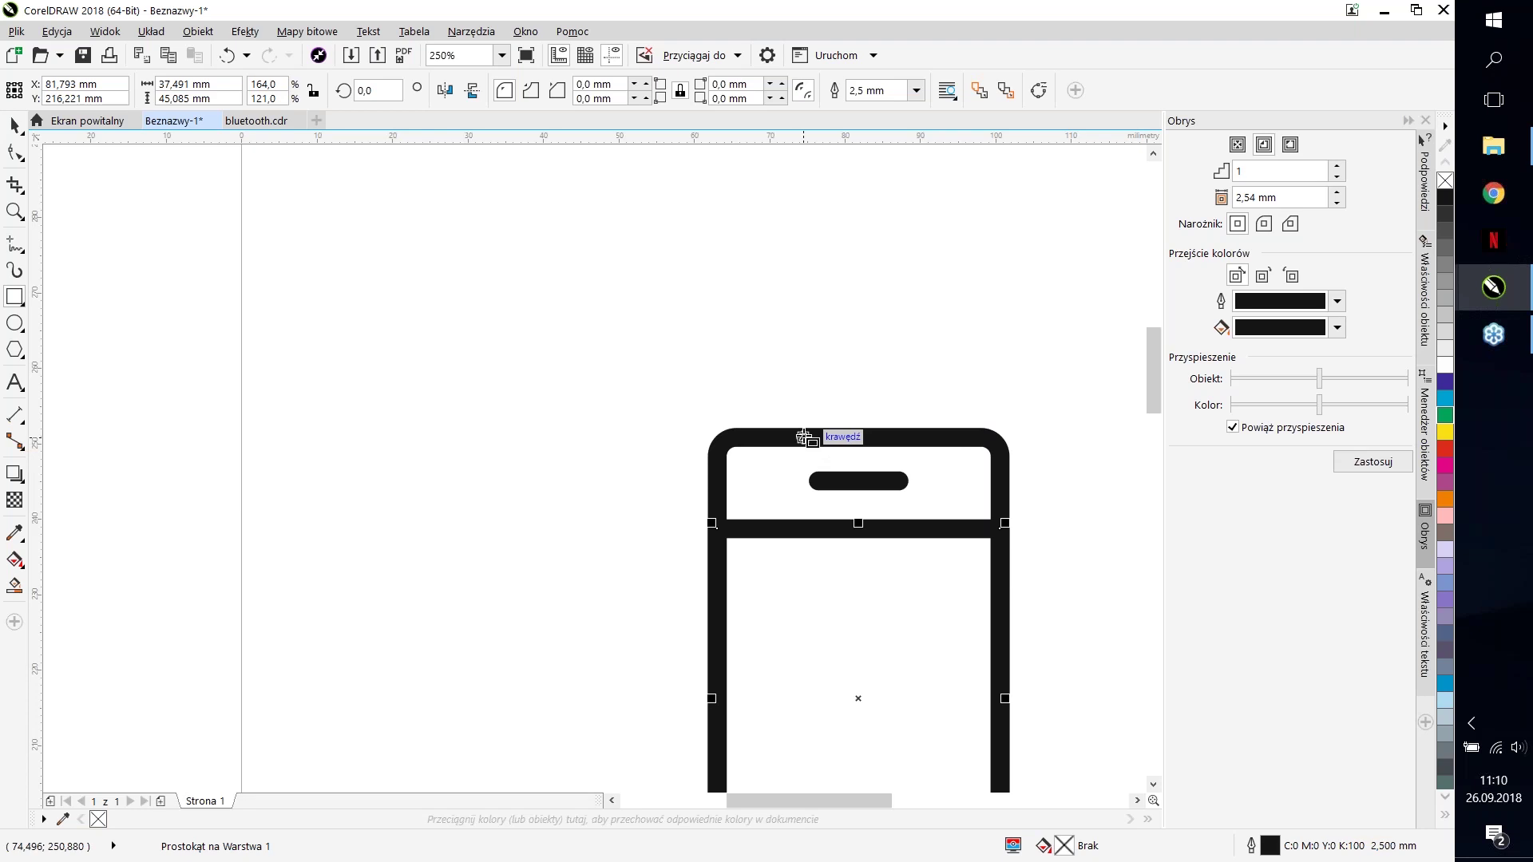
{"action": "left_click_drag", "start_coordinate": [803, 438], "coordinate": [760, 533]}
{"action": "key", "text": "space"}
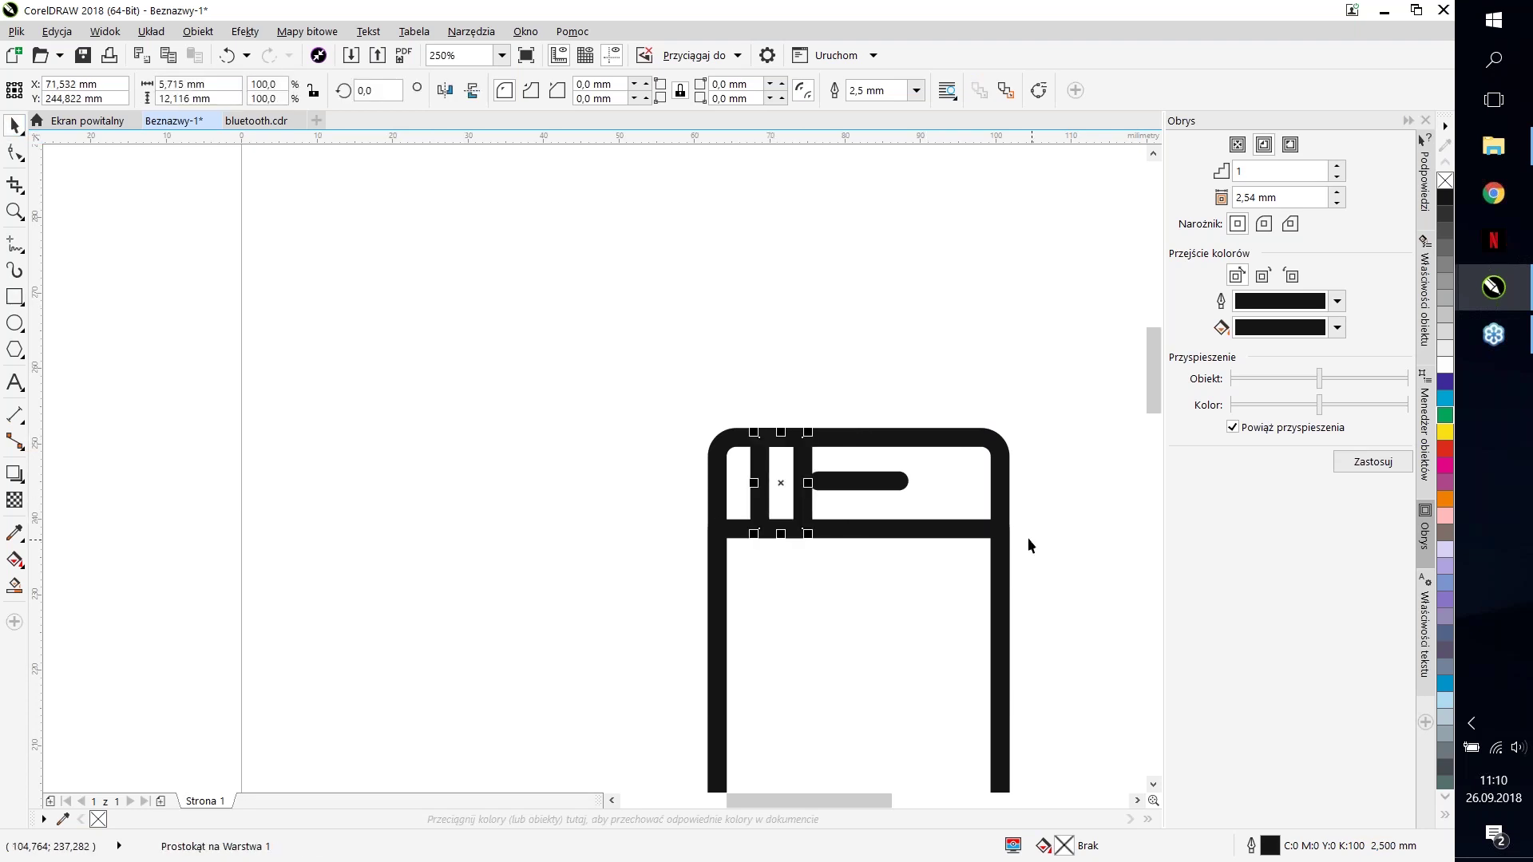
{"action": "left_click_drag", "start_coordinate": [809, 460], "coordinate": [661, 459]}
Step: Select the earpiece bar together with the narrow rectangle, nudging the bar down
{"action": "left_click", "coordinate": [840, 487]}
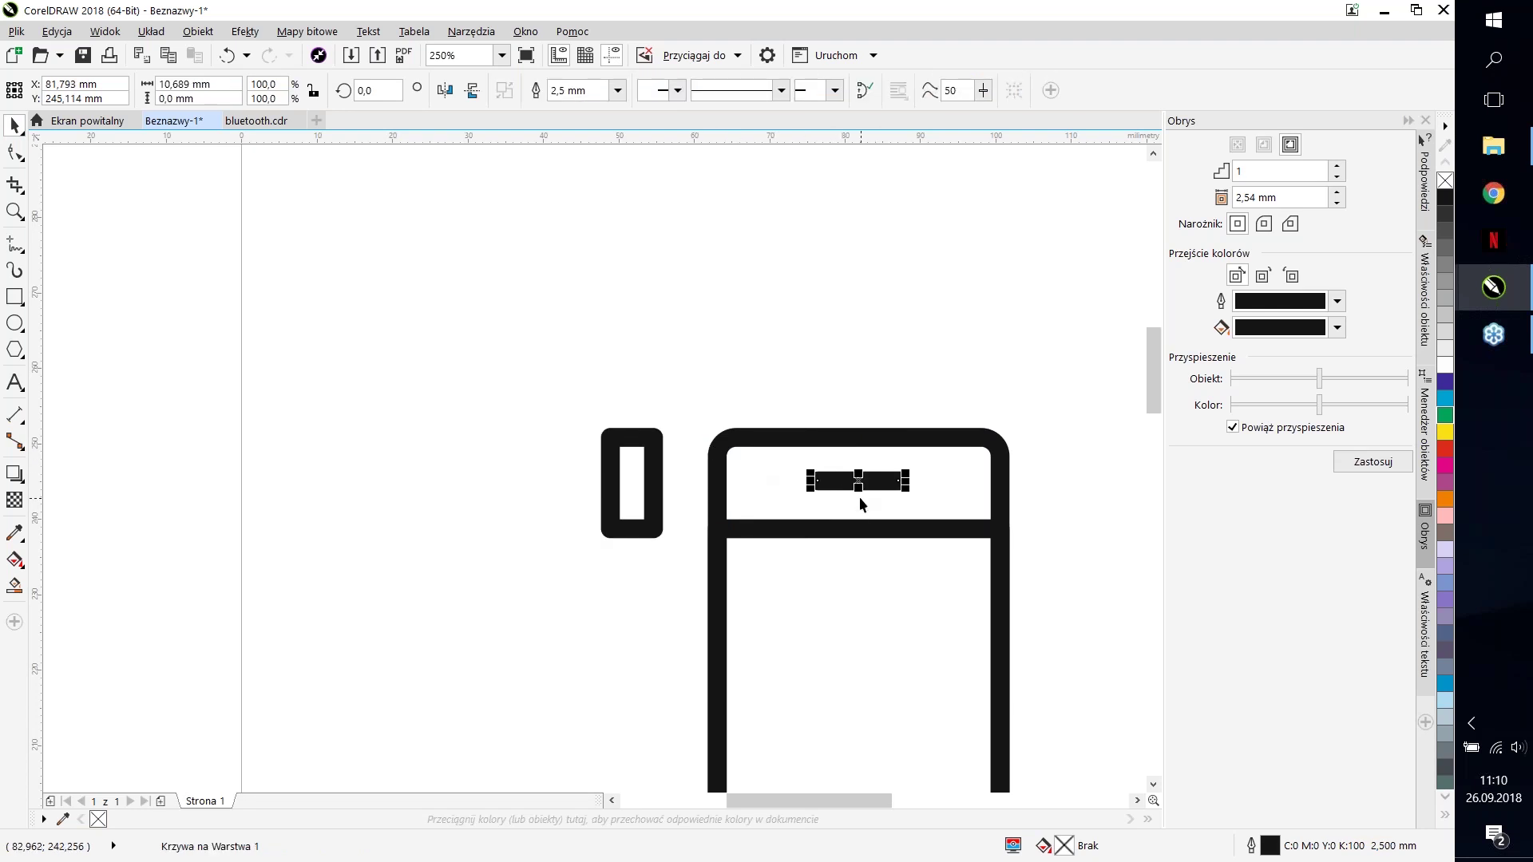
{"action": "left_click", "coordinate": [654, 474], "text": "shift"}
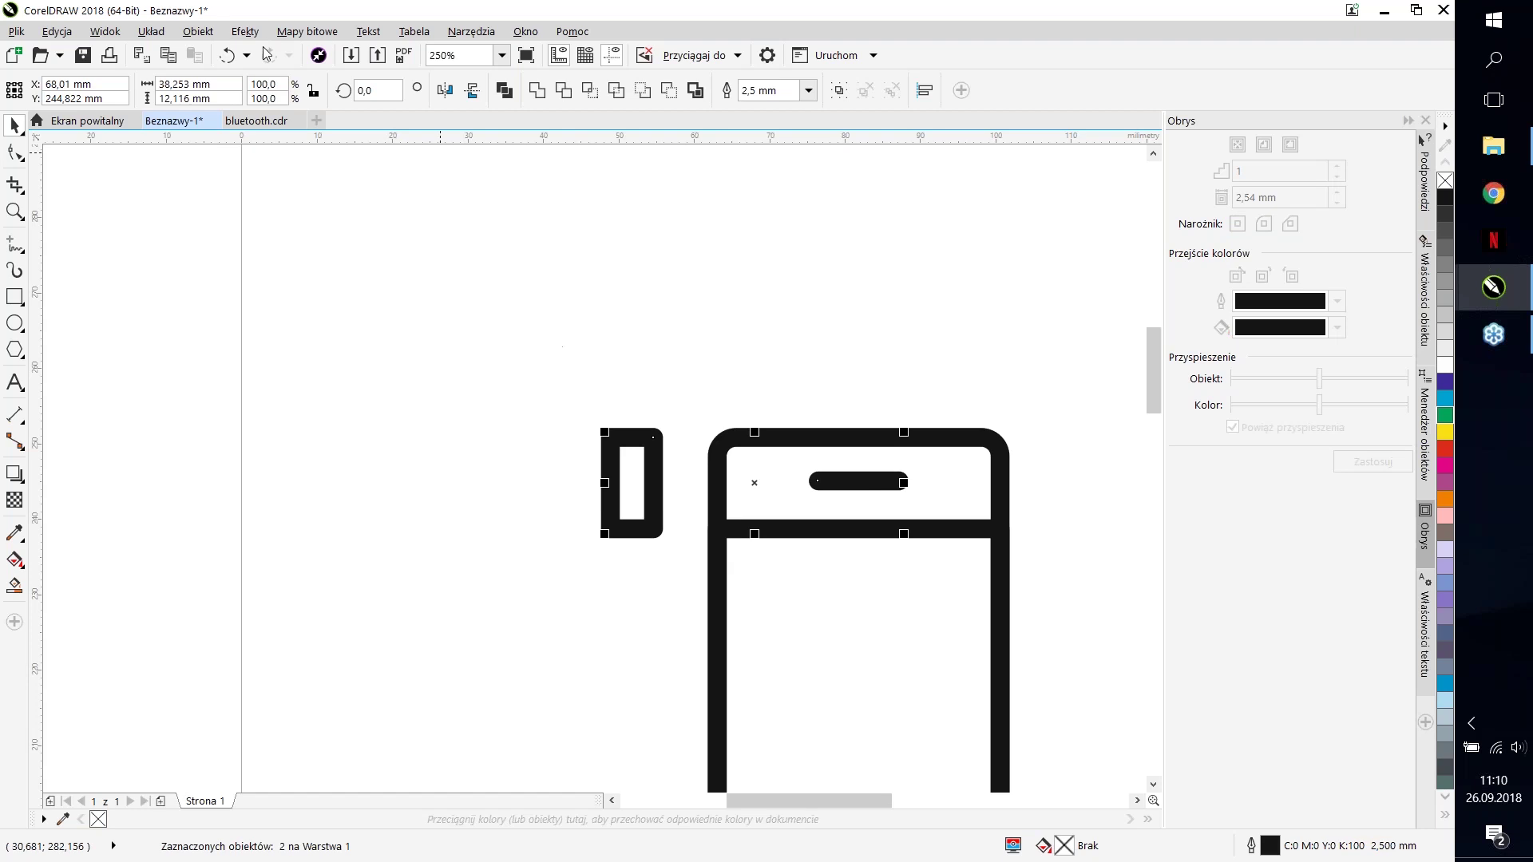
{"action": "key", "text": "c"}
{"action": "left_click", "coordinate": [575, 453]}
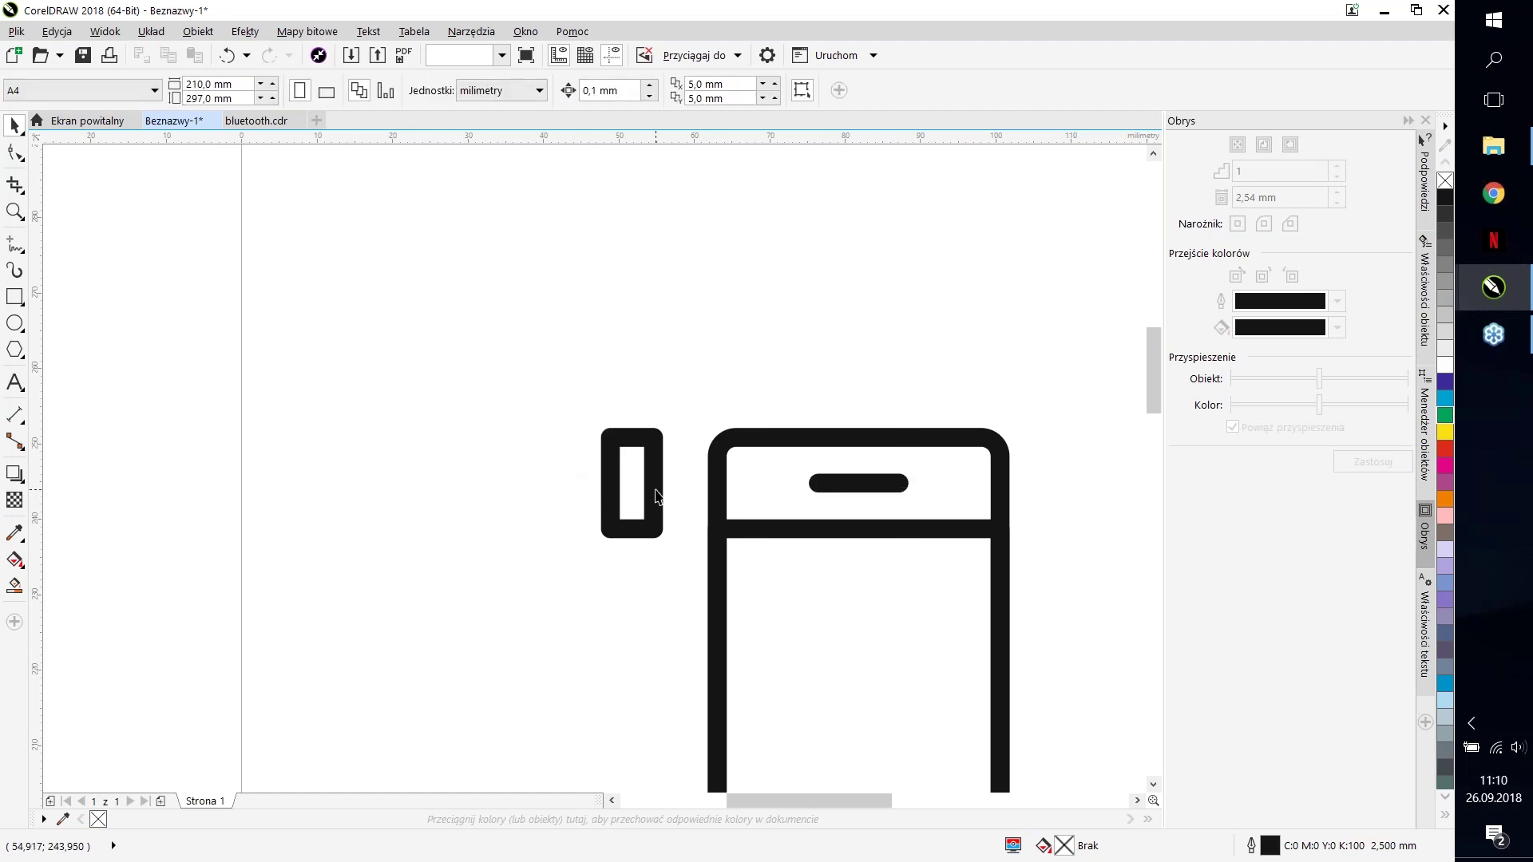
{"action": "left_click", "coordinate": [655, 490]}
{"action": "left_click", "coordinate": [563, 407]}
{"action": "left_click", "coordinate": [650, 493]}
{"action": "left_click", "coordinate": [819, 485]}
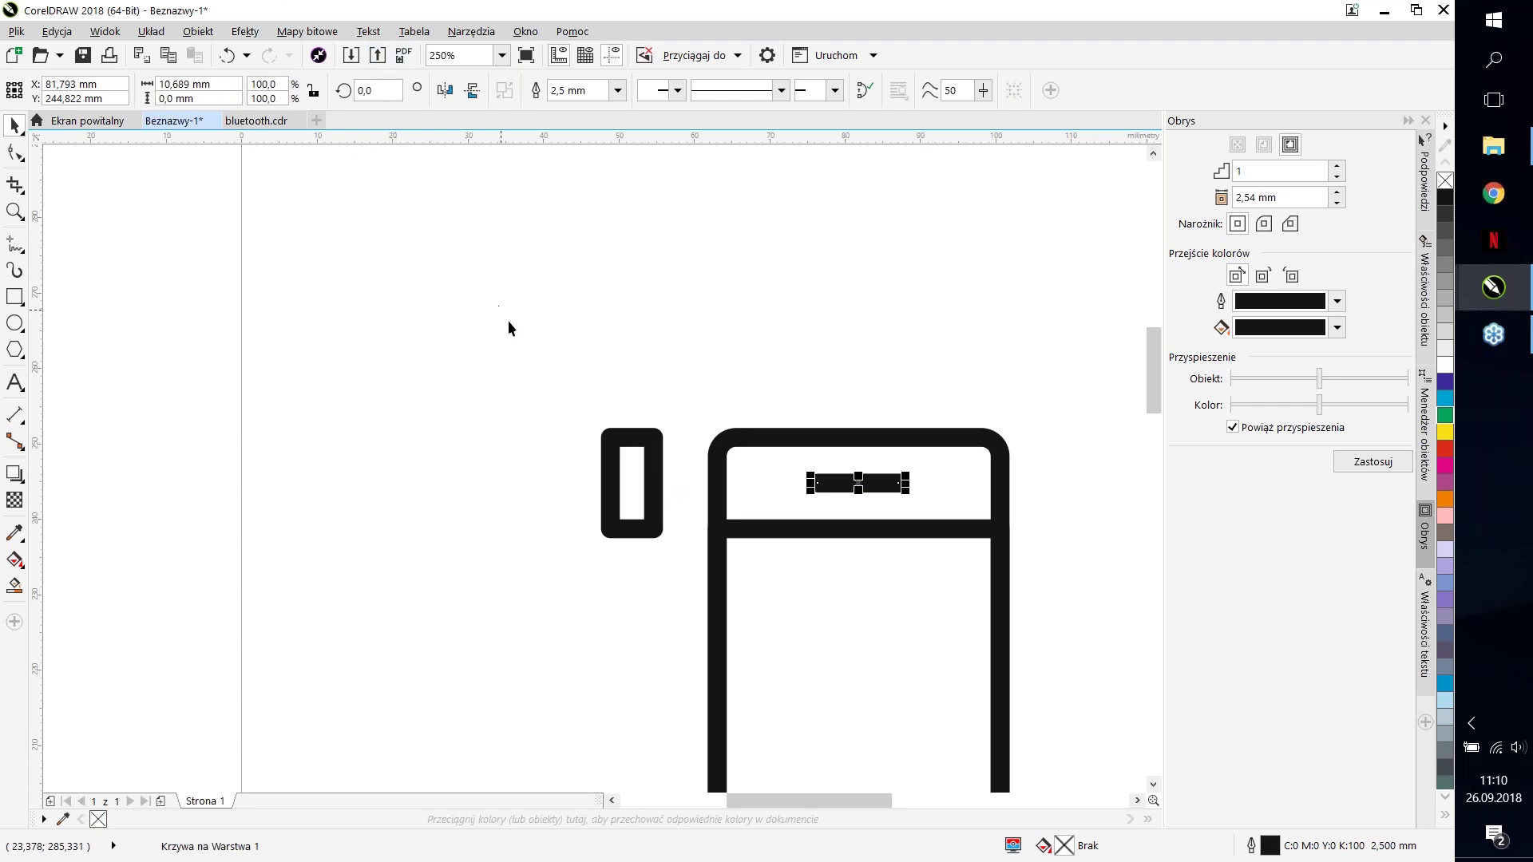
{"action": "left_click", "coordinate": [659, 464], "text": "shift"}
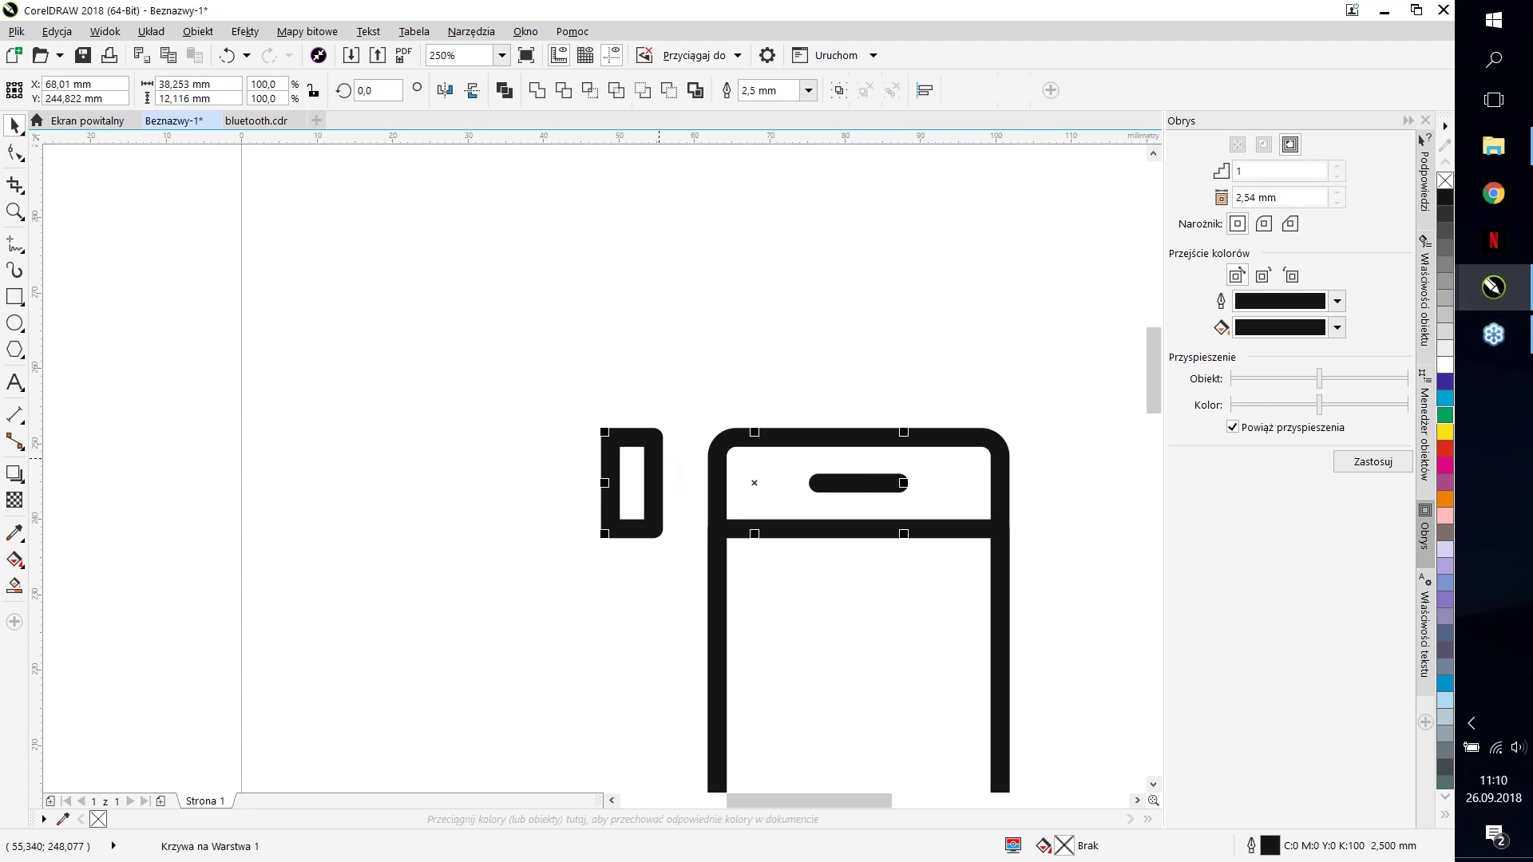
Step: Align the vertical centres of the earpiece bar and small rectangle via Object > Align and Distribute
{"action": "left_click", "coordinate": [246, 32]}
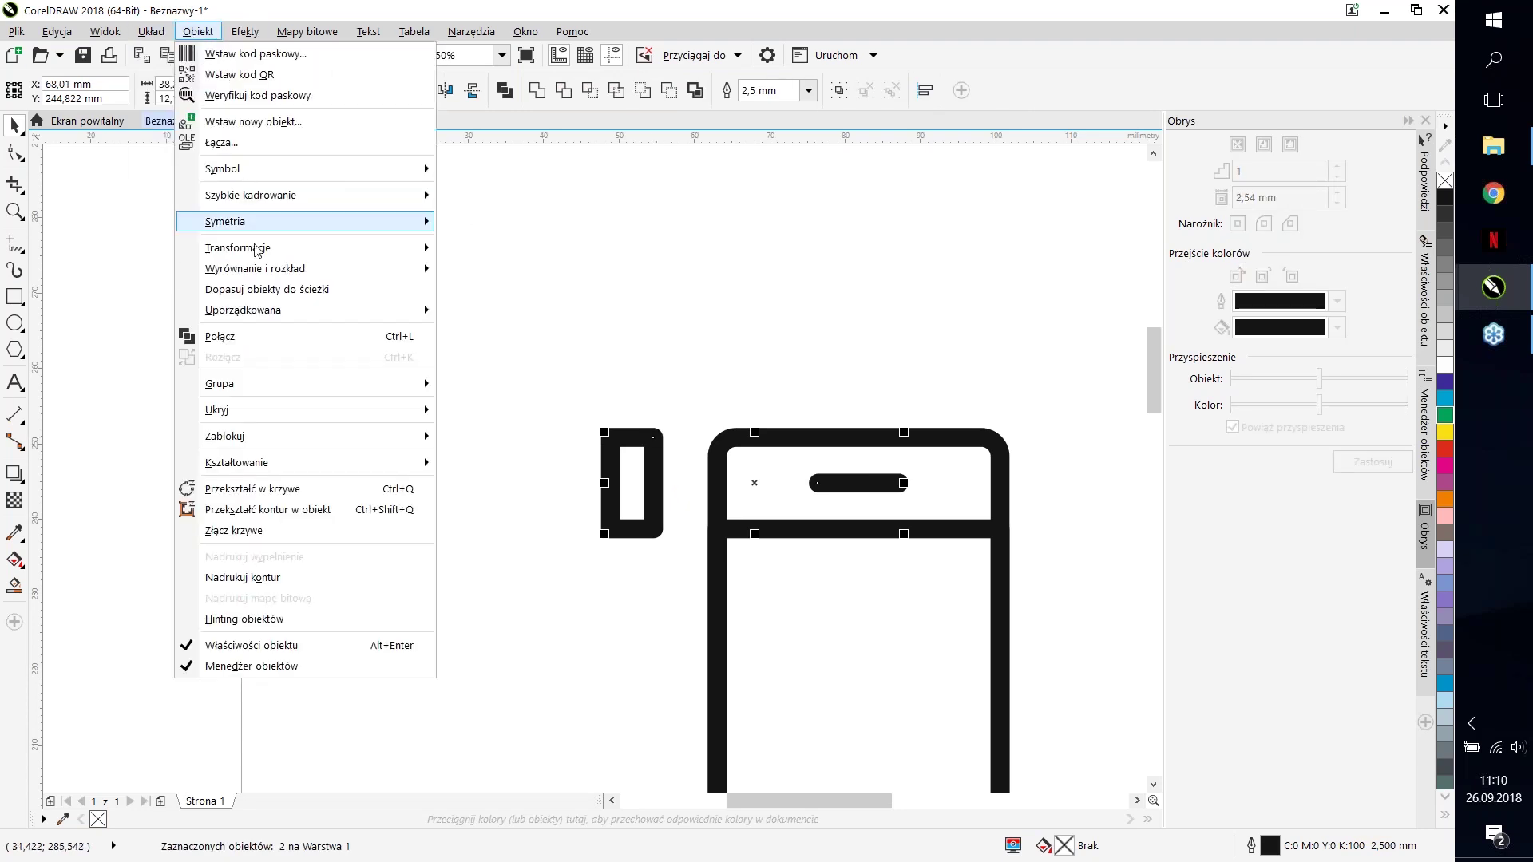
{"action": "left_click", "coordinate": [200, 36]}
{"action": "left_click", "coordinate": [198, 33]}
{"action": "mouse_move", "coordinate": [267, 273]}
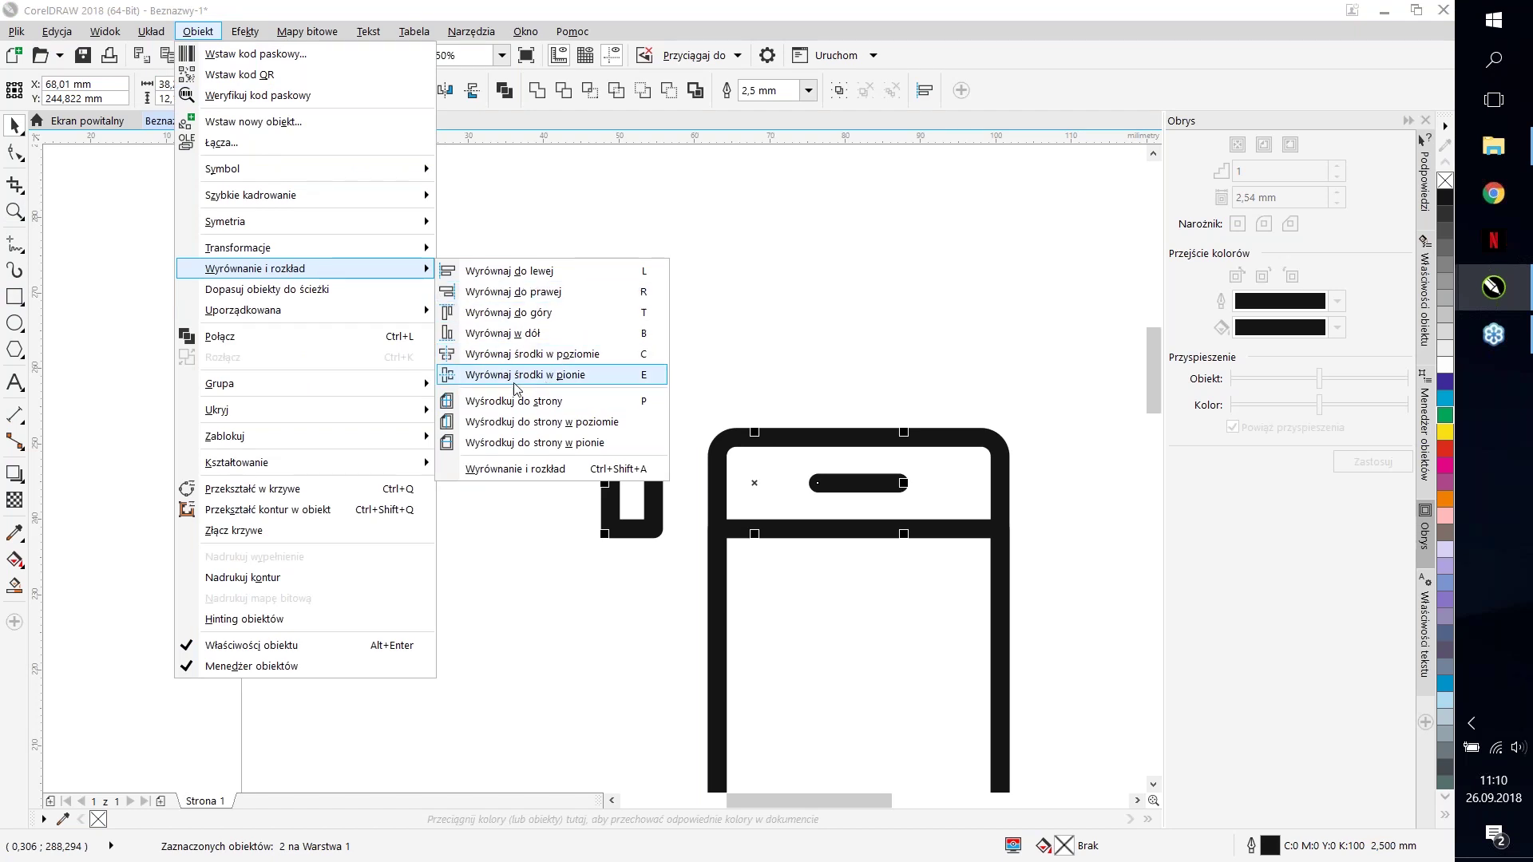
{"action": "left_click", "coordinate": [534, 386]}
Step: Move the earpiece bar above the phone and the small rectangle to the phone's left
{"action": "key", "text": "Escape"}
{"action": "scroll", "coordinate": [840, 531], "scroll_direction": "up", "scroll_amount": 2}
{"action": "scroll", "coordinate": [847, 451], "scroll_direction": "down", "scroll_amount": 2}
{"action": "left_click_drag", "start_coordinate": [869, 454], "coordinate": [866, 375]}
{"action": "key", "text": "F6"}
{"action": "left_click_drag", "start_coordinate": [794, 431], "coordinate": [821, 446]}
{"action": "left_click_drag", "start_coordinate": [821, 447], "coordinate": [720, 455]}
Step: Select the earpiece bar and small rectangle together and bring up the alignment commands
{"action": "left_click", "coordinate": [851, 375]}
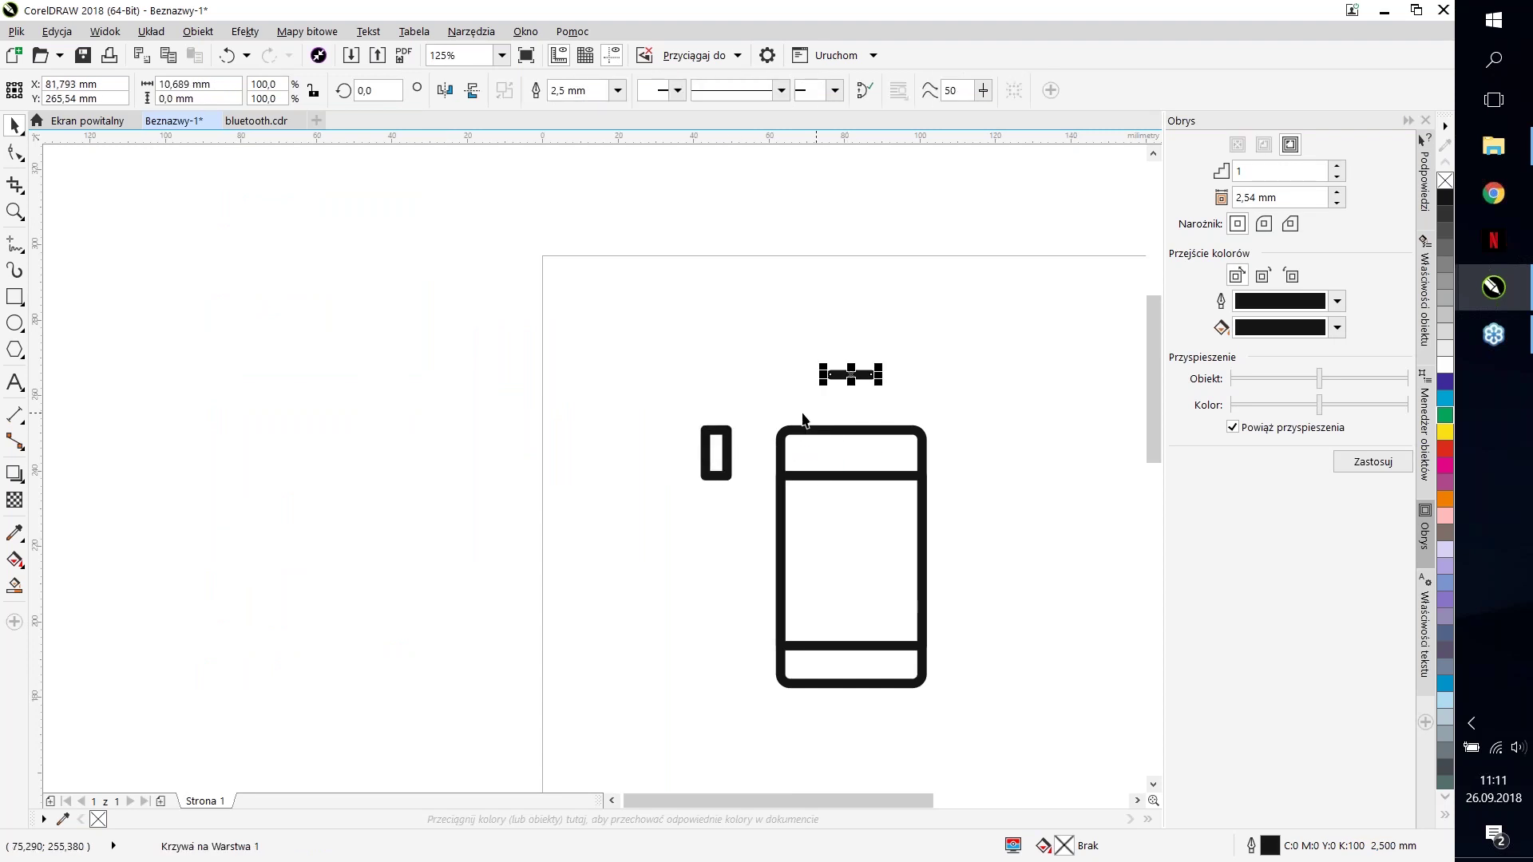
{"action": "left_click", "coordinate": [728, 446], "text": "shift"}
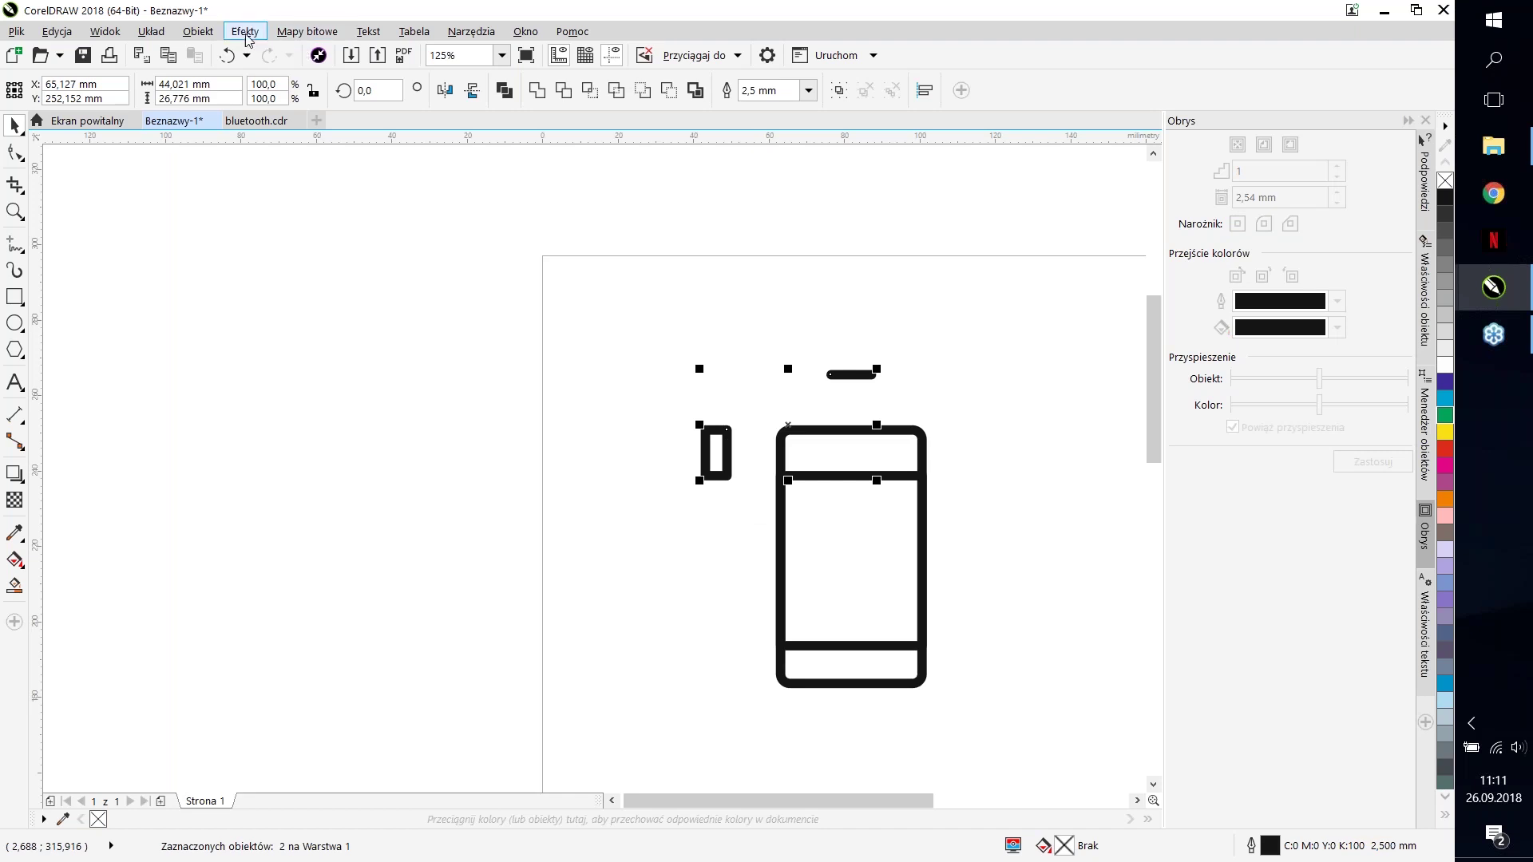
{"action": "left_click", "coordinate": [198, 31]}
{"action": "key", "text": "Escape"}
{"action": "left_click", "coordinate": [199, 32]}
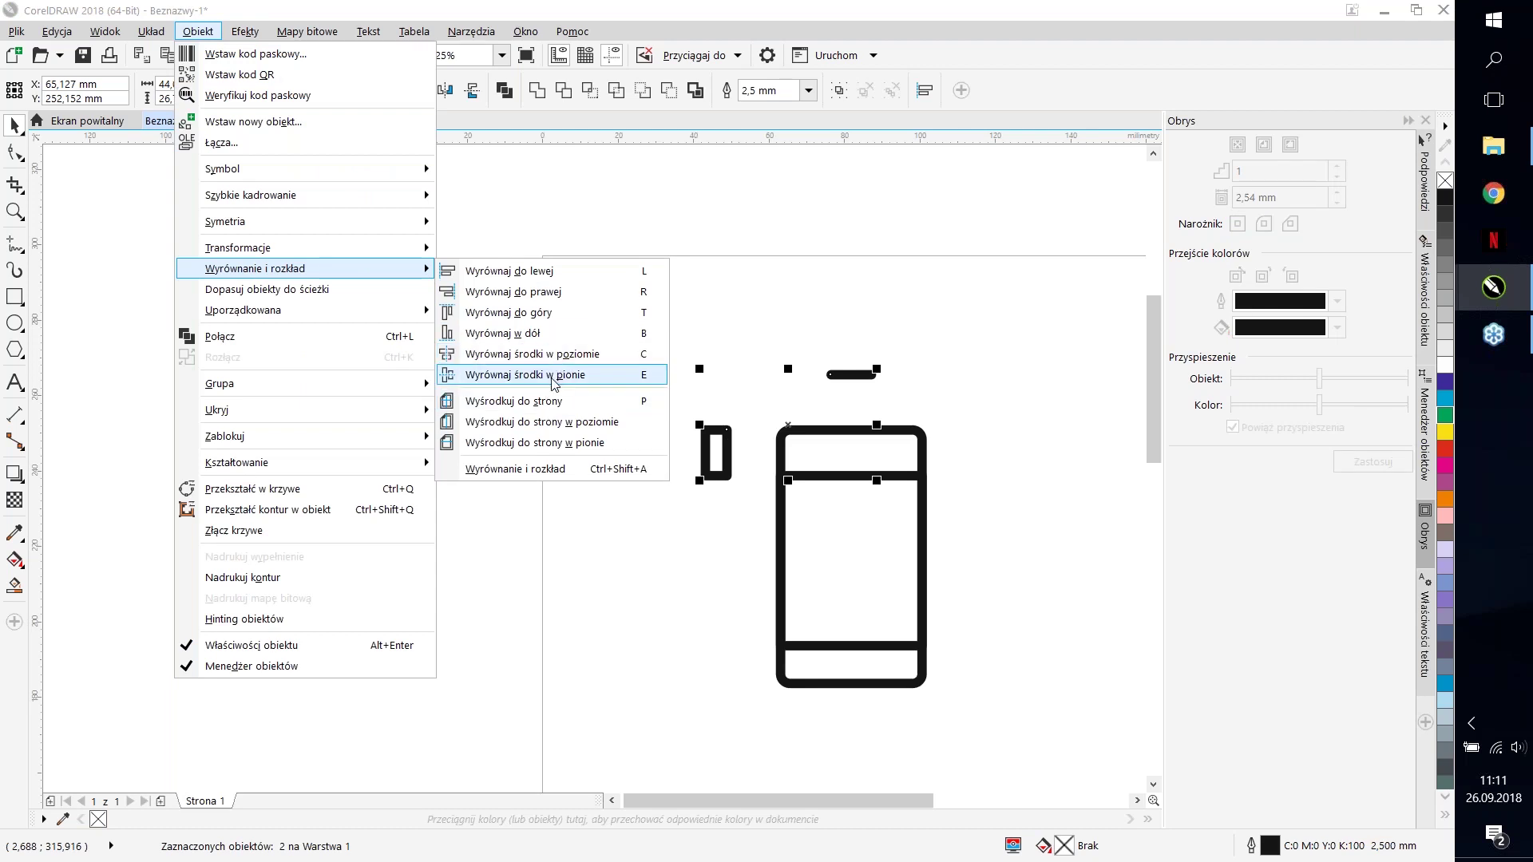
Step: Vertically centre the earpiece bar on the helper rectangle, then delete the rectangle
{"action": "left_click", "coordinate": [553, 380]}
{"action": "left_click", "coordinate": [634, 337]}
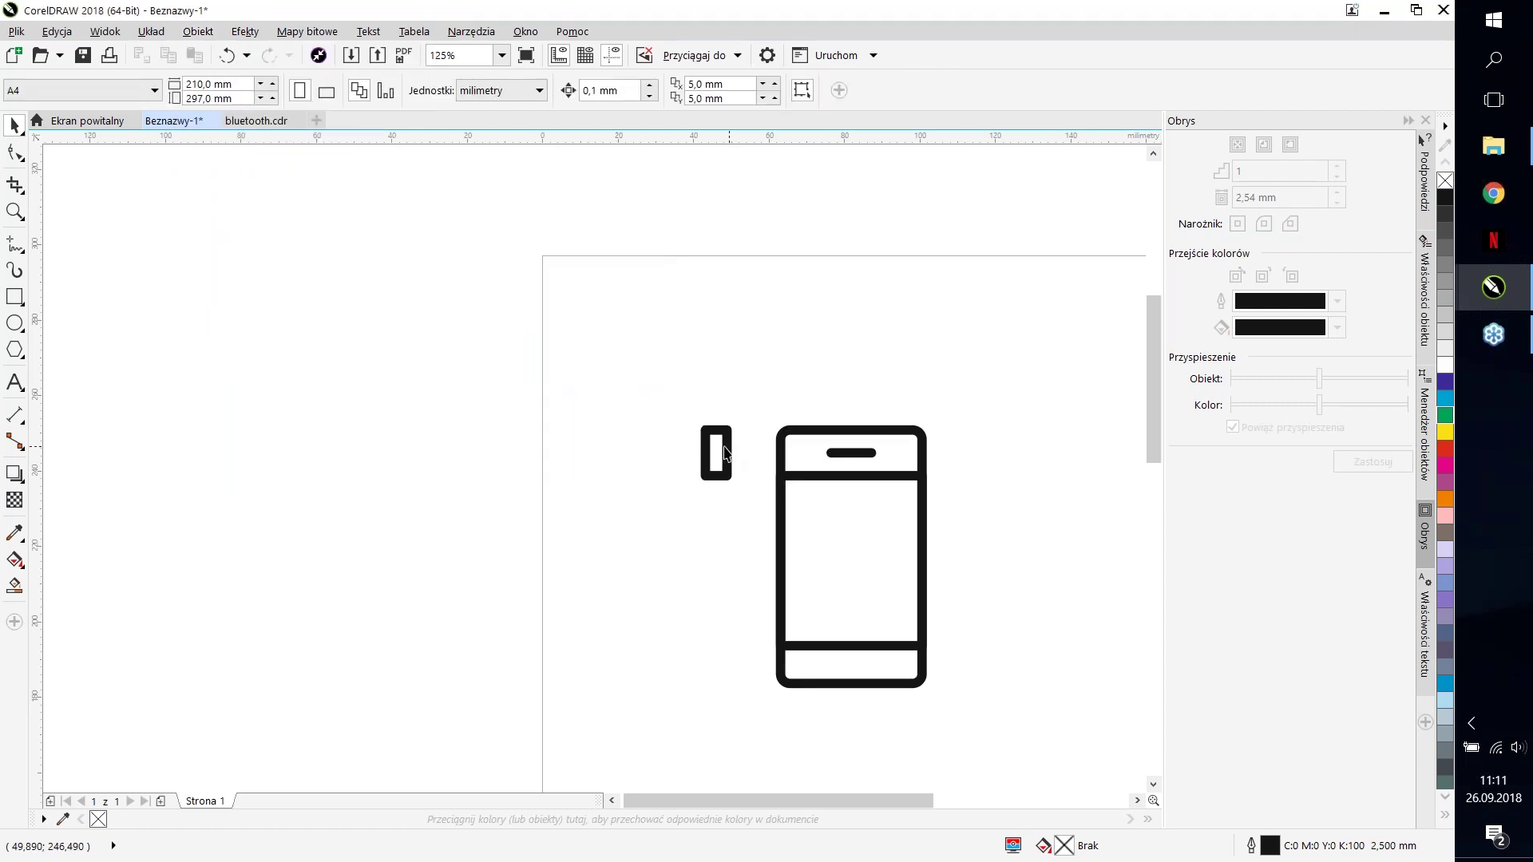
{"action": "left_click", "coordinate": [725, 453]}
{"action": "key", "text": "Delete"}
{"action": "scroll", "coordinate": [763, 395], "scroll_direction": "up", "scroll_amount": 2}
Step: Draw a circle left of the earpiece bar and size it to 2,5 × 2,5 mm
{"action": "key", "text": "F7"}
{"action": "scroll", "coordinate": [763, 447], "scroll_direction": "up", "scroll_amount": 2}
{"action": "left_click_drag", "start_coordinate": [750, 463], "coordinate": [771, 477]}
{"action": "scroll", "coordinate": [768, 474], "scroll_direction": "down", "scroll_amount": 6}
{"action": "scroll", "coordinate": [848, 363], "scroll_direction": "up", "scroll_amount": 2}
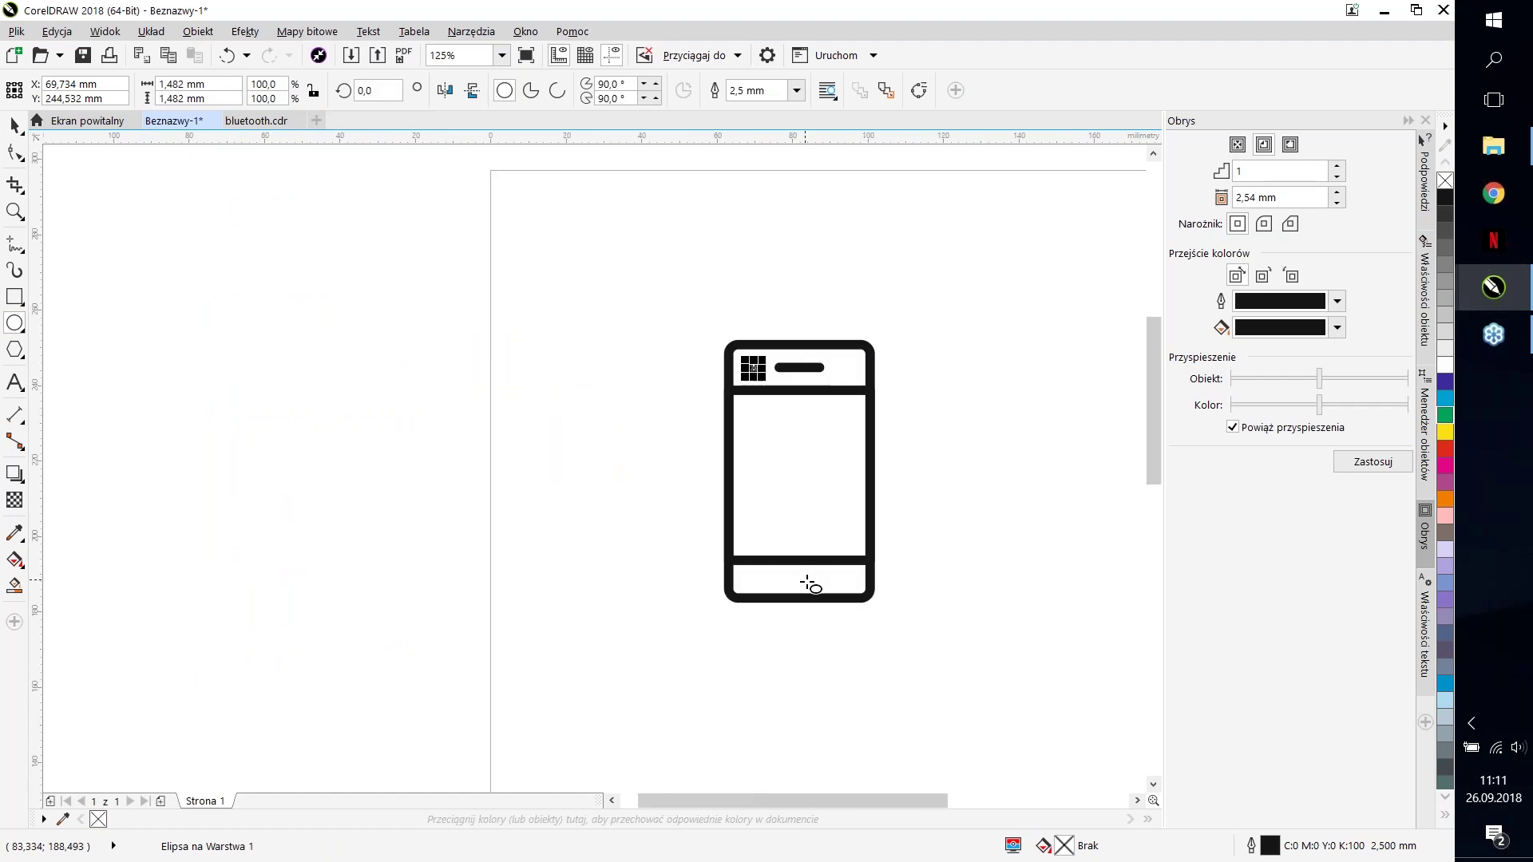
{"action": "scroll", "coordinate": [776, 366], "scroll_direction": "up", "scroll_amount": 2}
{"action": "scroll", "coordinate": [765, 372], "scroll_direction": "down", "scroll_amount": 2}
{"action": "scroll", "coordinate": [770, 383], "scroll_direction": "up", "scroll_amount": 4}
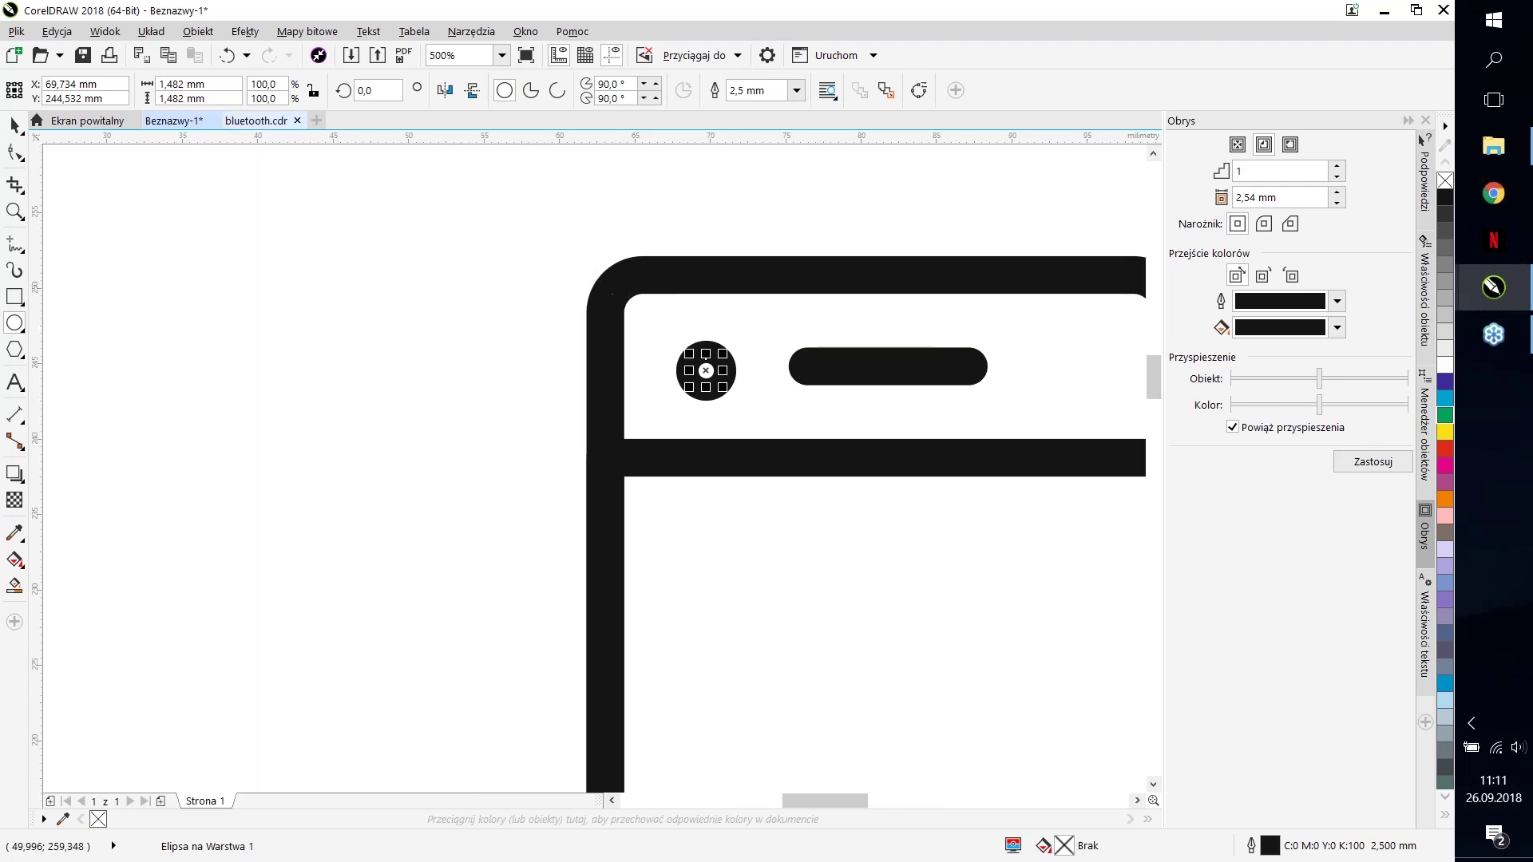
{"action": "left_click_drag", "start_coordinate": [154, 84], "coordinate": [155, 85]}
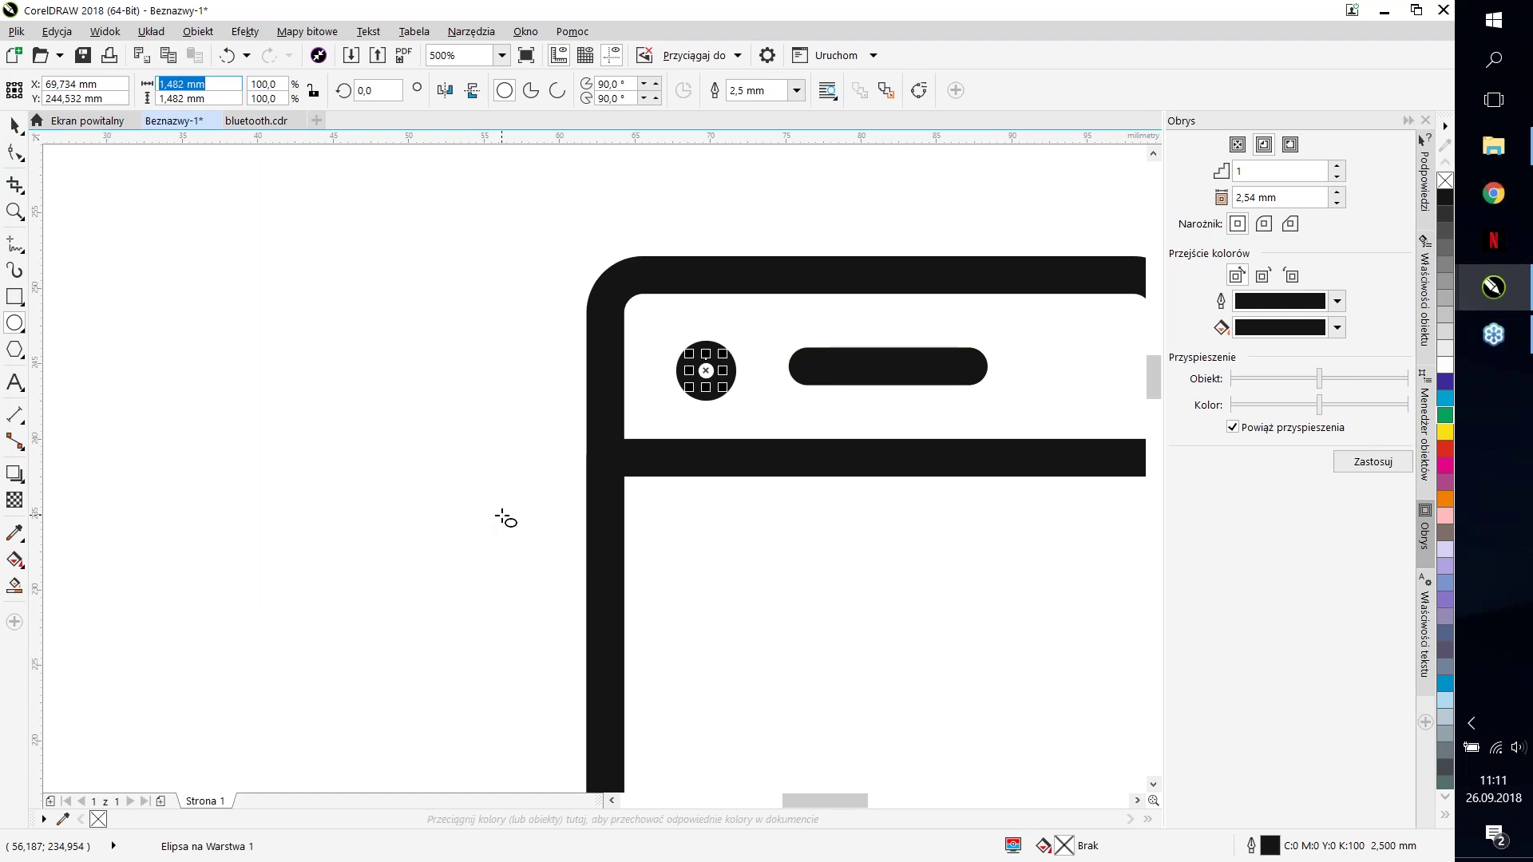
{"action": "type", "text": "2,5"}
{"action": "key", "text": "Tab"}
{"action": "type", "text": "2,5"}
{"action": "key", "text": "Return"}
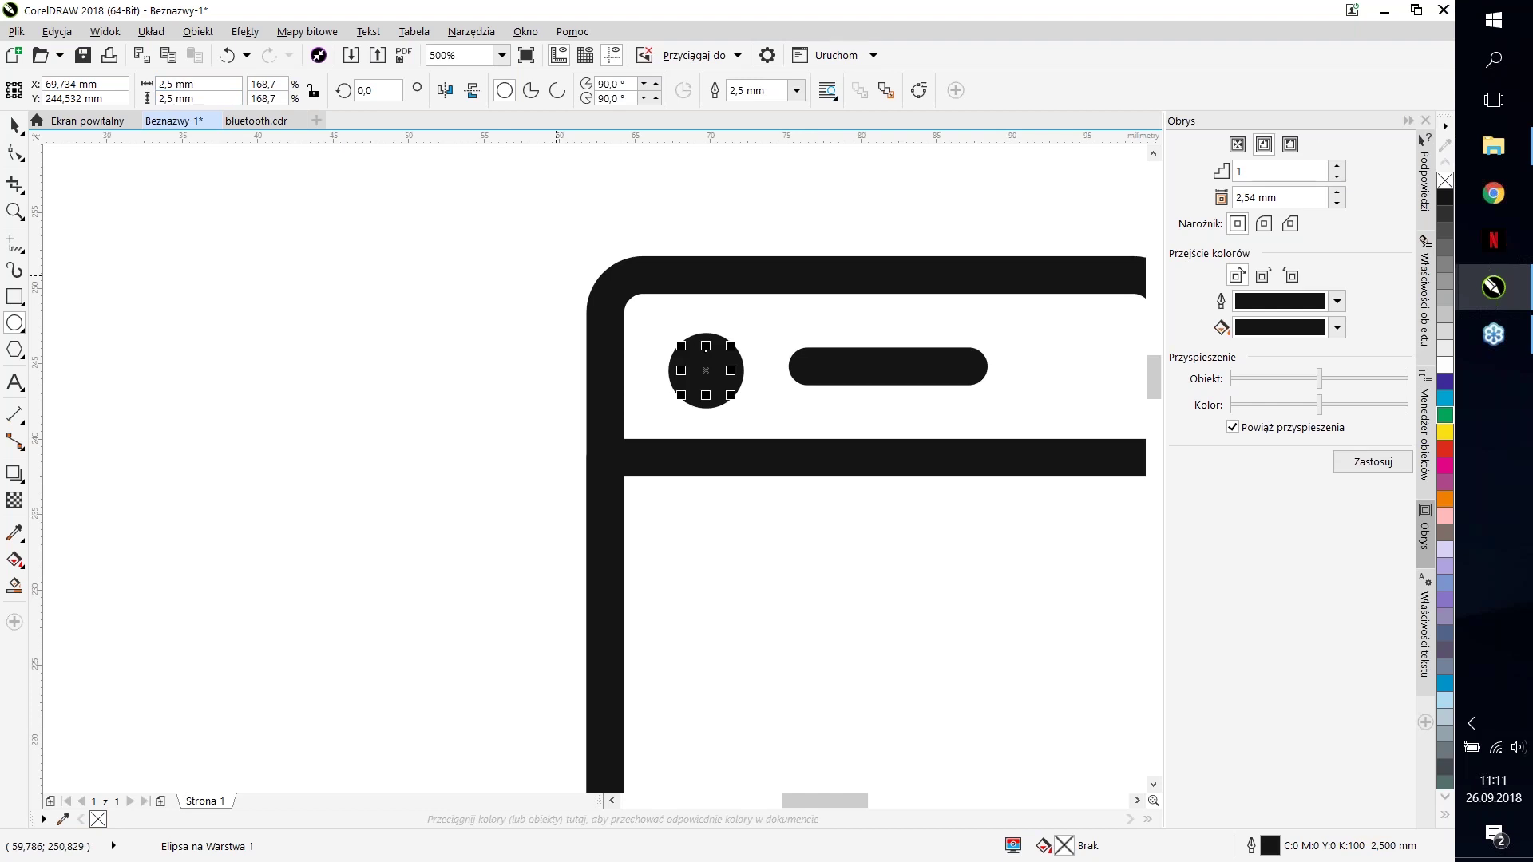
{"action": "left_click", "coordinate": [1429, 227]}
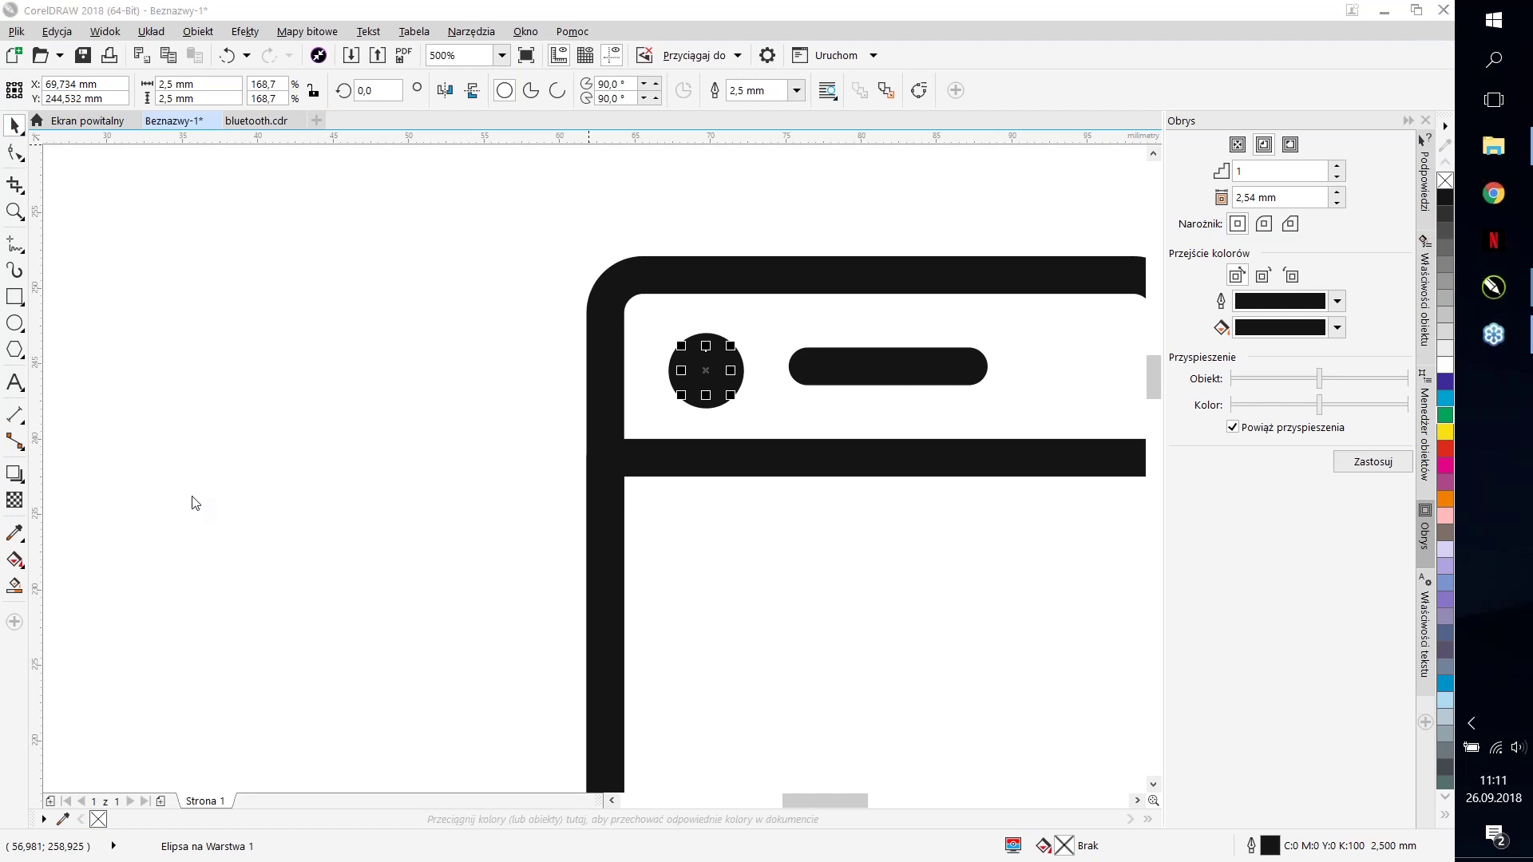
Step: Give the circle a solid black fill with no outline
{"action": "right_click", "coordinate": [1446, 180]}
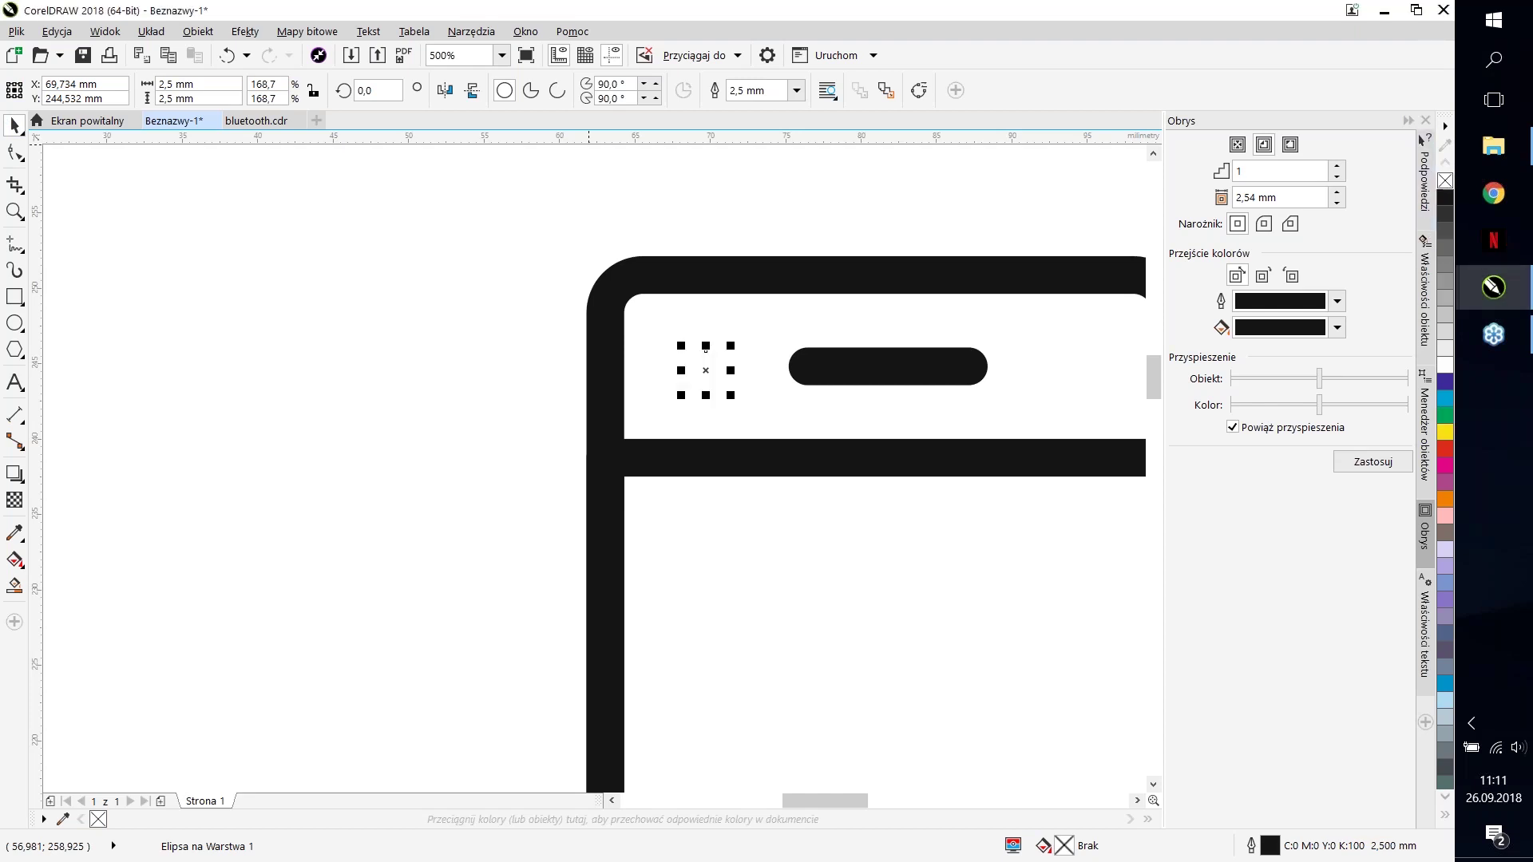
{"action": "left_click", "coordinate": [1445, 196]}
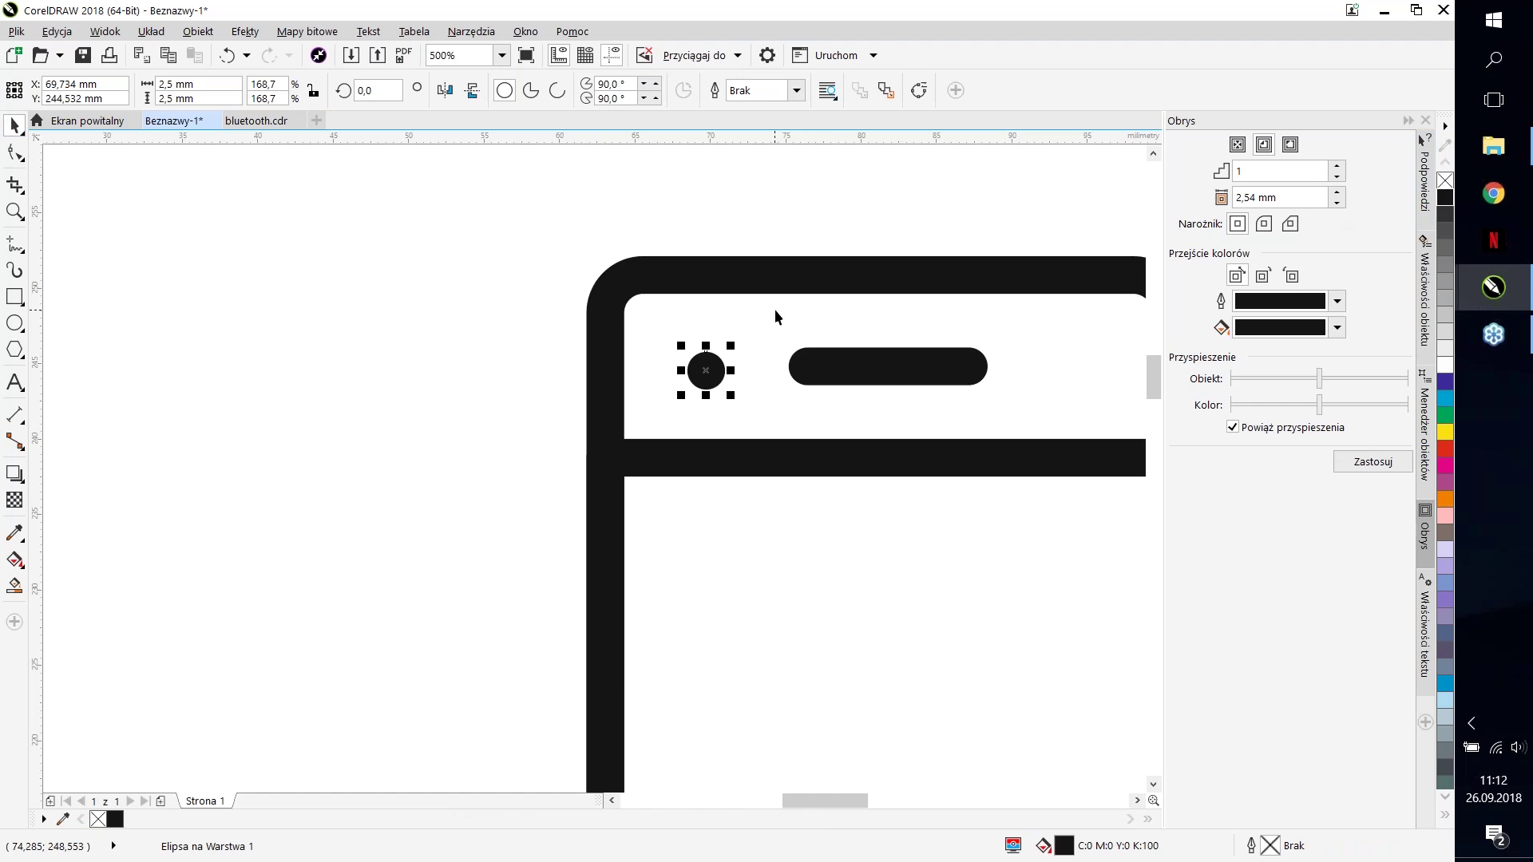
{"action": "scroll", "coordinate": [734, 364], "scroll_direction": "up", "scroll_amount": 4}
{"action": "scroll", "coordinate": [734, 364], "scroll_direction": "down", "scroll_amount": 4}
{"action": "left_click", "coordinate": [808, 364], "text": "shift"}
{"action": "left_click", "coordinate": [707, 356]}
Step: Drop a copy of the earpiece bar above the phone and try repositioning the small circle
{"action": "scroll", "coordinate": [683, 368], "scroll_direction": "down", "scroll_amount": 2}
{"action": "left_click_drag", "start_coordinate": [773, 375], "coordinate": [679, 272]}
{"action": "right_click", "coordinate": [773, 273]}
{"action": "scroll", "coordinate": [789, 260], "scroll_direction": "up", "scroll_amount": 1}
{"action": "scroll", "coordinate": [662, 278], "scroll_direction": "up", "scroll_amount": 2}
{"action": "scroll", "coordinate": [721, 352], "scroll_direction": "down", "scroll_amount": 4}
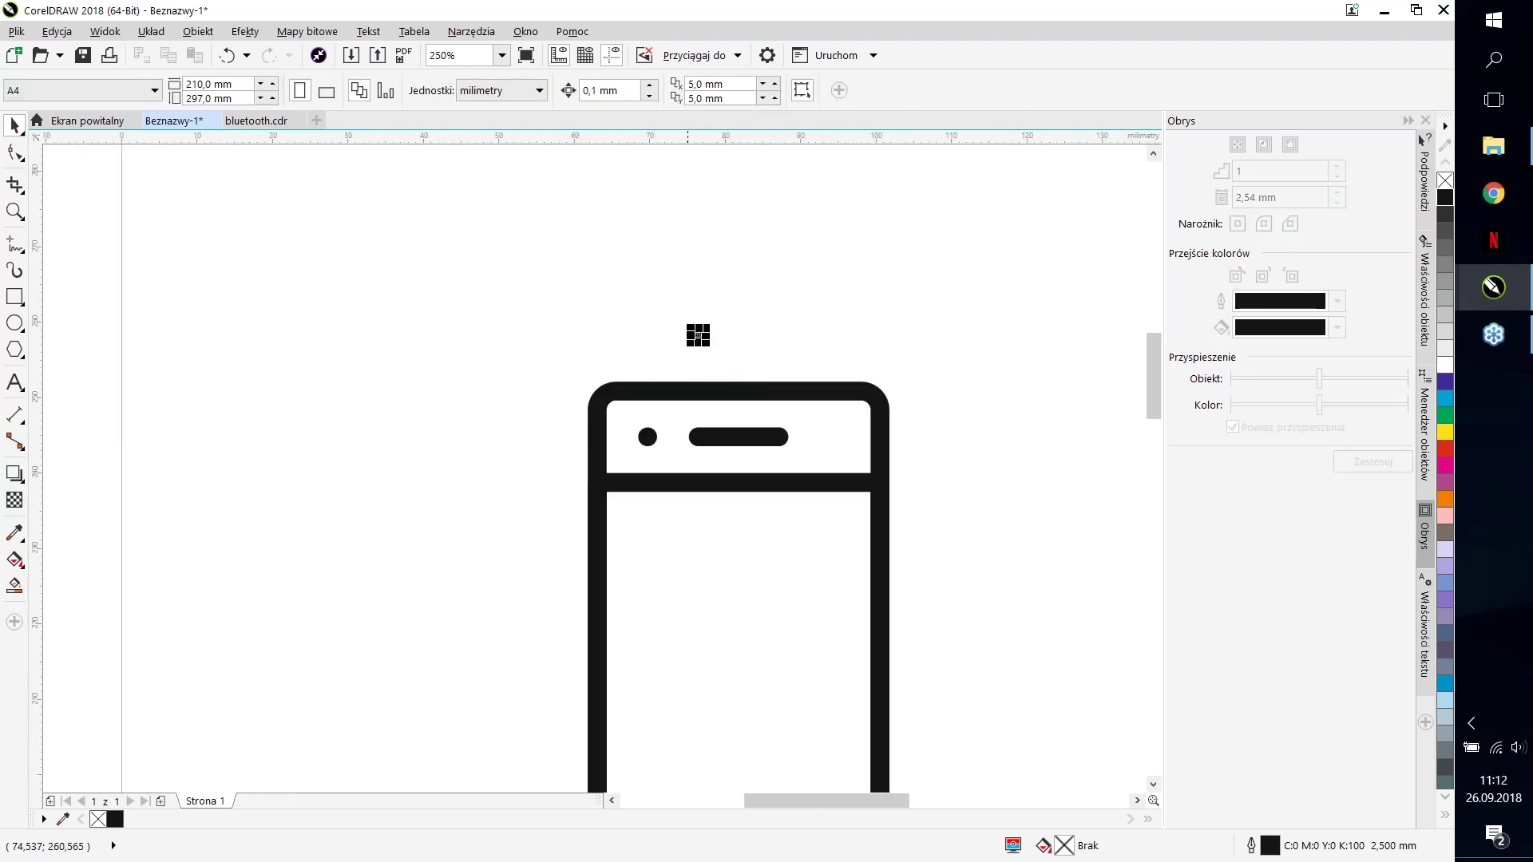
{"action": "scroll", "coordinate": [695, 343], "scroll_direction": "up", "scroll_amount": 4}
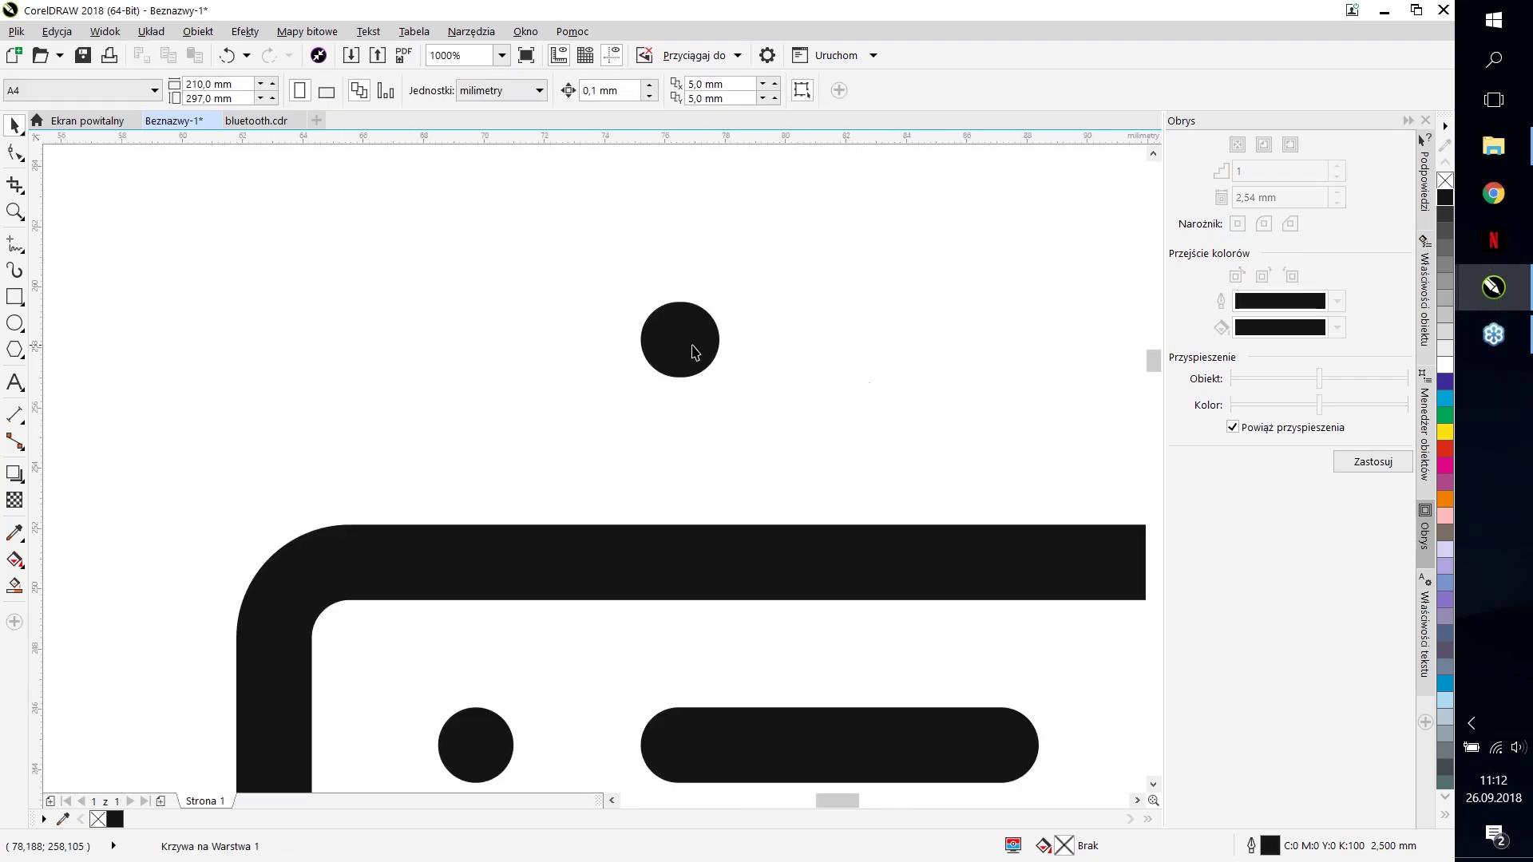
{"action": "left_click_drag", "start_coordinate": [650, 307], "coordinate": [787, 457]}
{"action": "key", "text": "ctrl+z"}
{"action": "left_click", "coordinate": [683, 340]}
Step: Copy the lower-left circle up beside the top circle above the phone
{"action": "scroll", "coordinate": [706, 344], "scroll_direction": "up", "scroll_amount": 2}
{"action": "scroll", "coordinate": [623, 288], "scroll_direction": "down", "scroll_amount": 2}
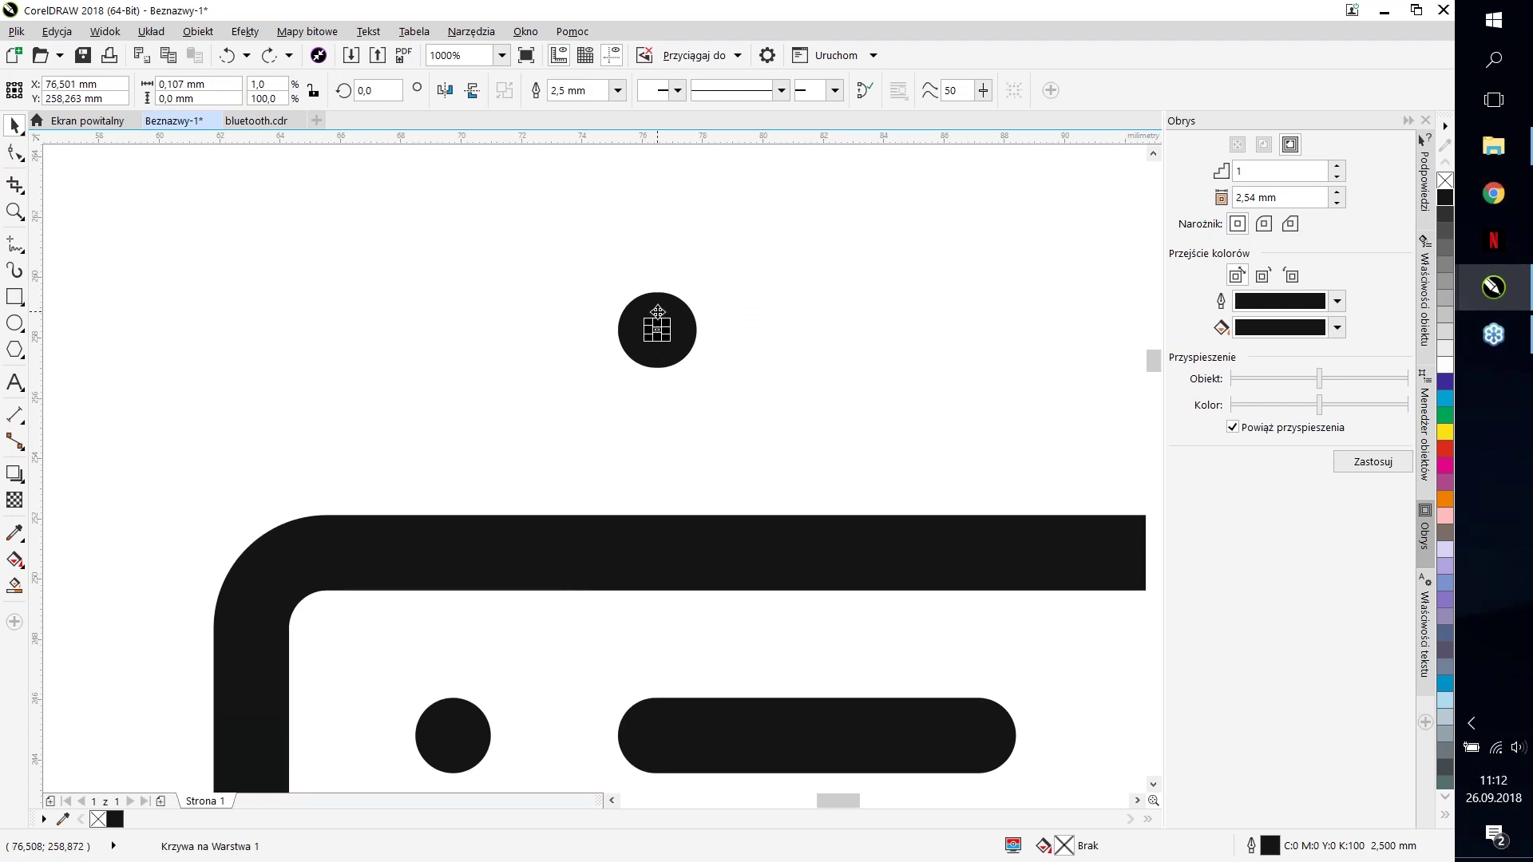
{"action": "left_click", "coordinate": [462, 722]}
{"action": "left_click_drag", "start_coordinate": [461, 723], "coordinate": [572, 328]}
{"action": "scroll", "coordinate": [575, 327], "scroll_direction": "up", "scroll_amount": 4}
{"action": "scroll", "coordinate": [796, 392], "scroll_direction": "down", "scroll_amount": 2}
Step: Convert the right circle's outline to a filled object and edit its top and bottom nodes
{"action": "left_click", "coordinate": [826, 367]}
{"action": "left_click", "coordinate": [198, 31]}
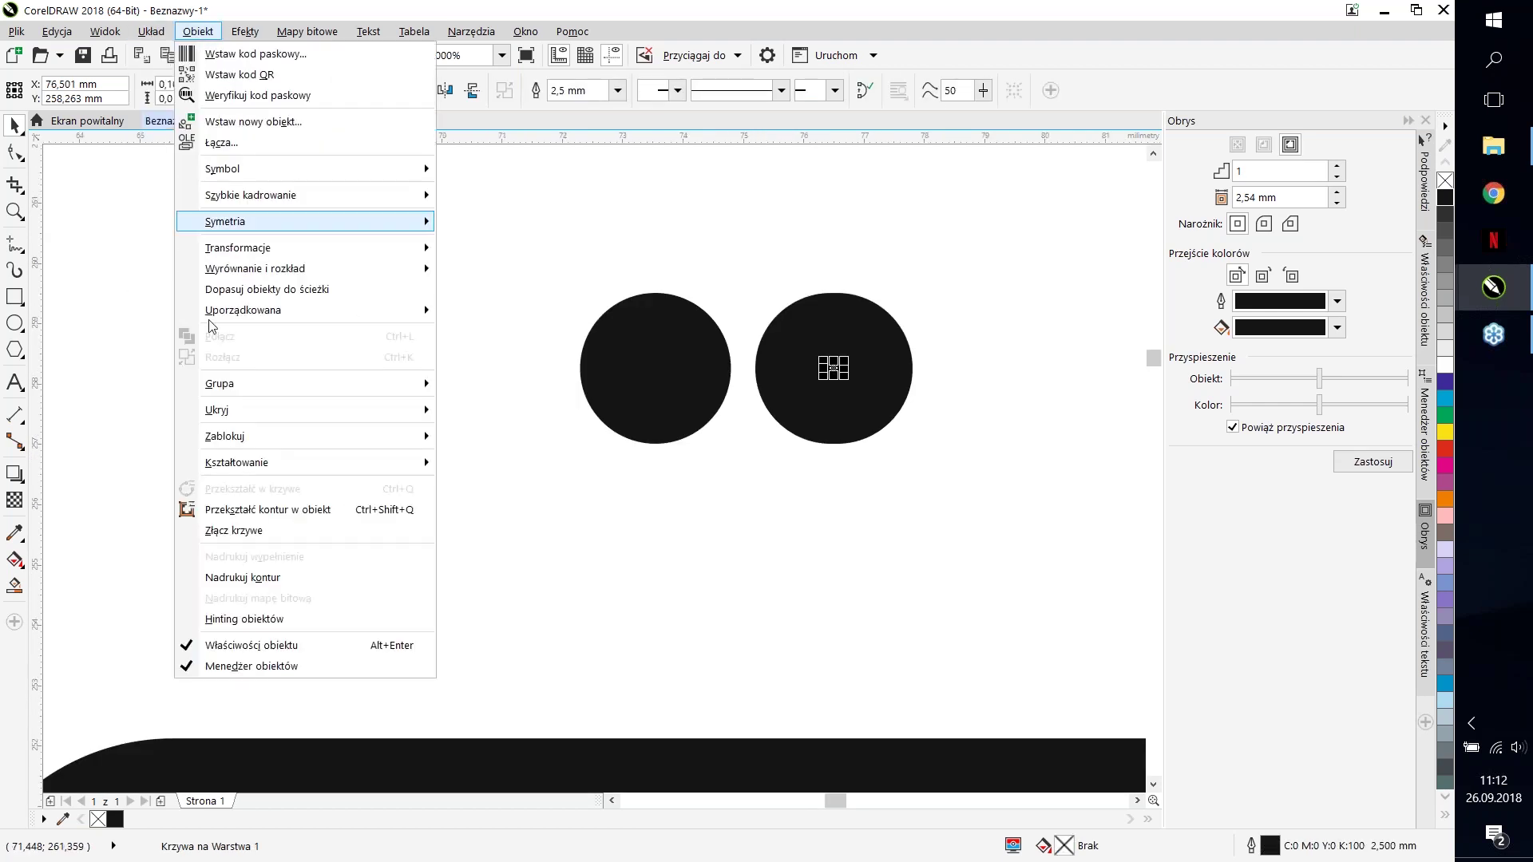
{"action": "left_click", "coordinate": [254, 510]}
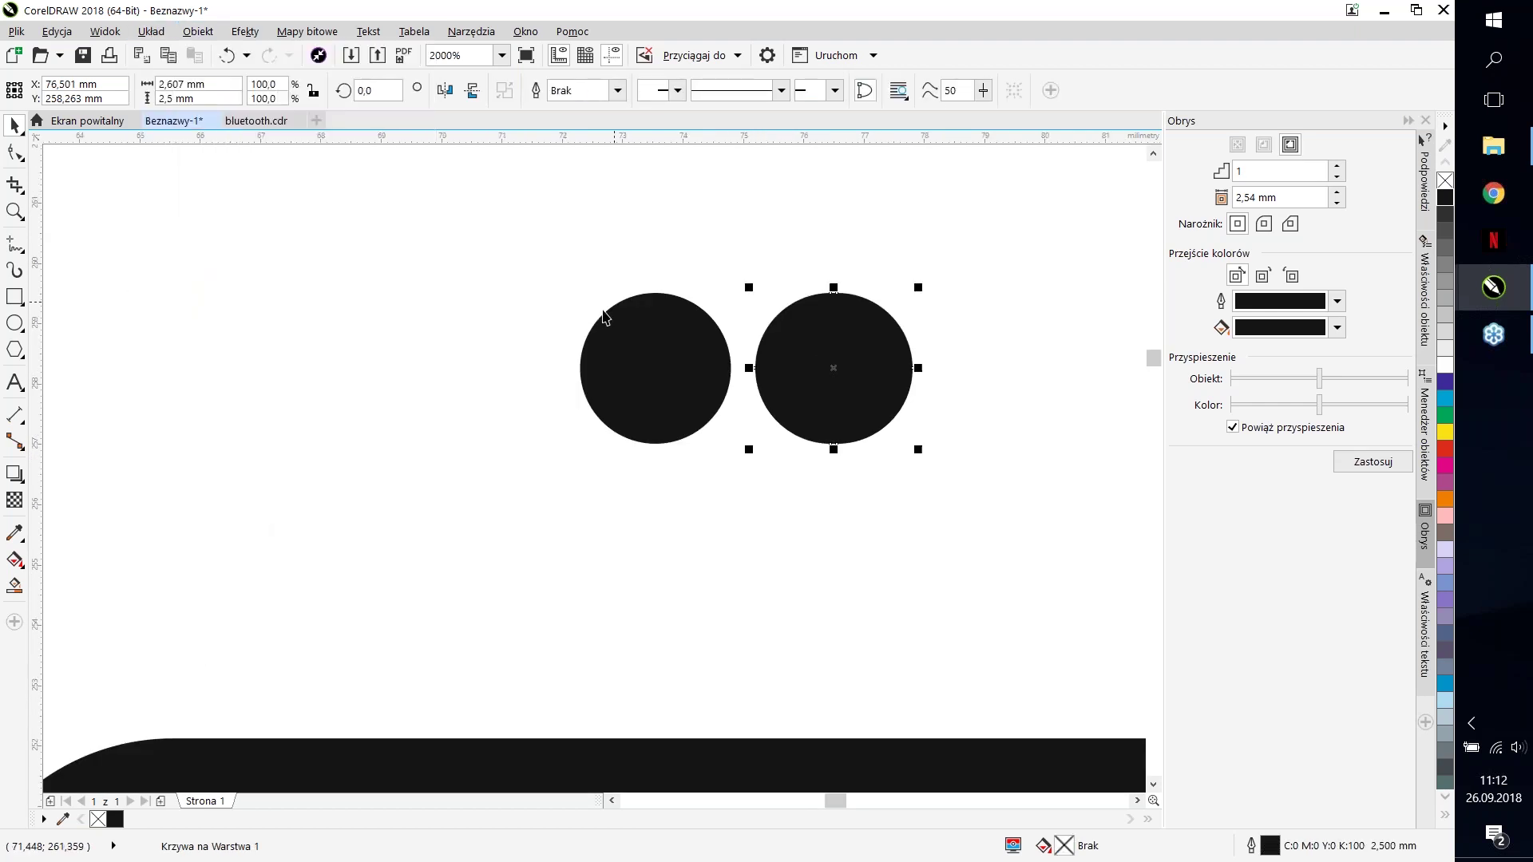
{"action": "left_click", "coordinate": [632, 374]}
{"action": "left_click", "coordinate": [799, 331]}
{"action": "scroll", "coordinate": [825, 309], "scroll_direction": "up", "scroll_amount": 2}
{"action": "key", "text": "F10"}
{"action": "left_click_drag", "start_coordinate": [844, 276], "coordinate": [864, 314]}
{"action": "scroll", "coordinate": [853, 506], "scroll_direction": "down", "scroll_amount": 2}
{"action": "left_click_drag", "start_coordinate": [850, 688], "coordinate": [850, 687]}
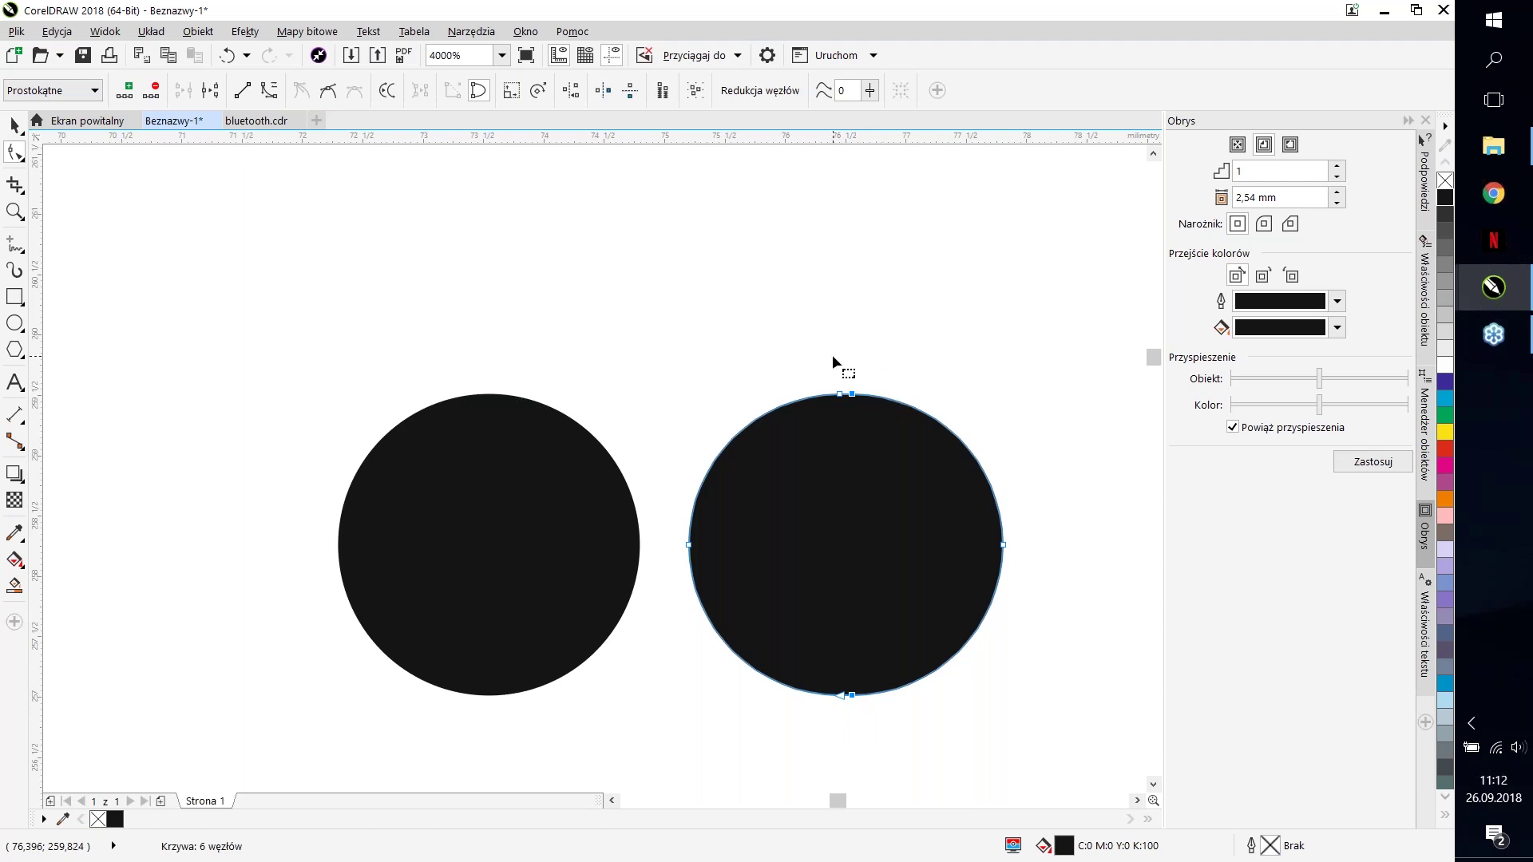
{"action": "left_click", "coordinate": [13, 136]}
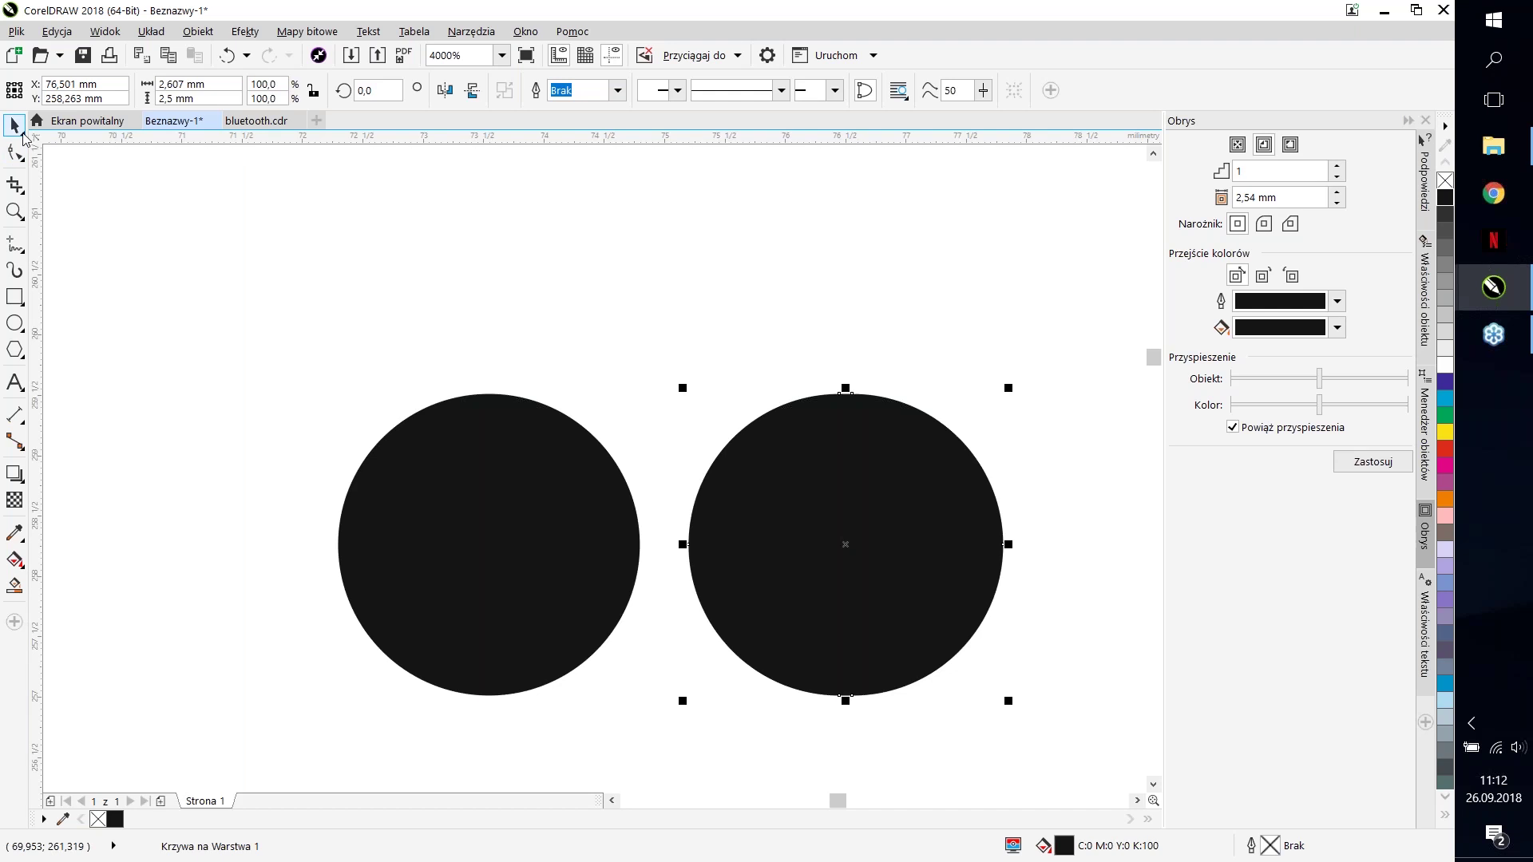
{"action": "scroll", "coordinate": [516, 312], "scroll_direction": "down", "scroll_amount": 3}
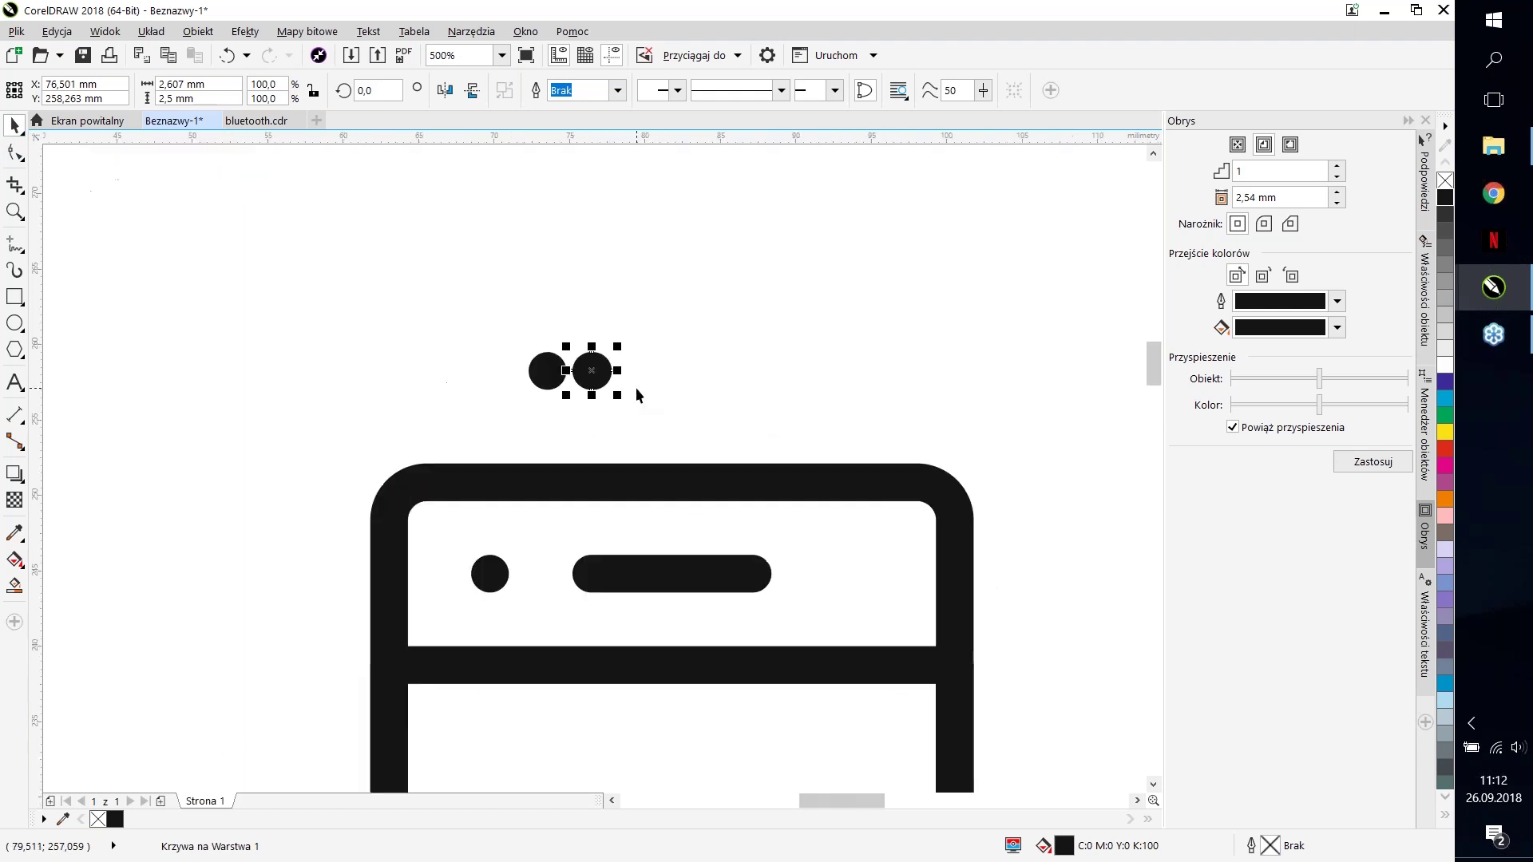
Step: Delete the two spare circles above the phone
{"action": "key", "text": "Delete"}
{"action": "left_click", "coordinate": [548, 373]}
{"action": "key", "text": "Delete"}
{"action": "scroll", "coordinate": [581, 448], "scroll_direction": "down", "scroll_amount": 2}
{"action": "scroll", "coordinate": [586, 509], "scroll_direction": "up", "scroll_amount": 2}
{"action": "scroll", "coordinate": [550, 482], "scroll_direction": "up", "scroll_amount": 2}
{"action": "left_click", "coordinate": [445, 328]}
{"action": "scroll", "coordinate": [465, 321], "scroll_direction": "up", "scroll_amount": 3}
{"action": "scroll", "coordinate": [460, 324], "scroll_direction": "down", "scroll_amount": 3}
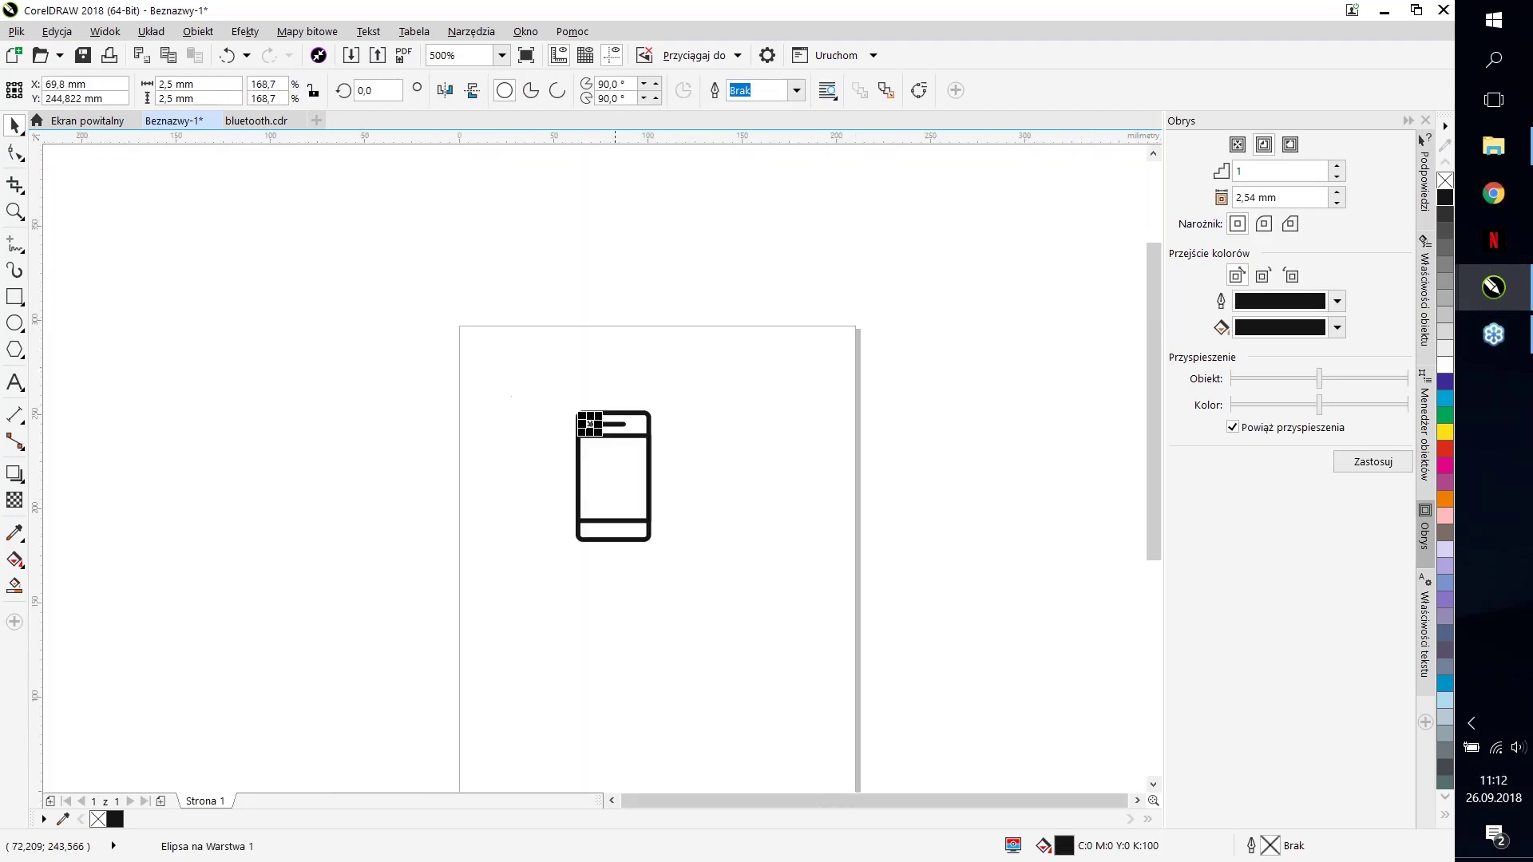
{"action": "scroll", "coordinate": [614, 544], "scroll_direction": "up", "scroll_amount": 2}
{"action": "scroll", "coordinate": [613, 559], "scroll_direction": "up", "scroll_amount": 2}
Step: Copy the speaker pill down into the phone's bottom section
{"action": "left_click", "coordinate": [16, 322]}
{"action": "scroll", "coordinate": [643, 527], "scroll_direction": "up", "scroll_amount": 1}
{"action": "scroll", "coordinate": [599, 541], "scroll_direction": "down", "scroll_amount": 2}
{"action": "key", "text": "space"}
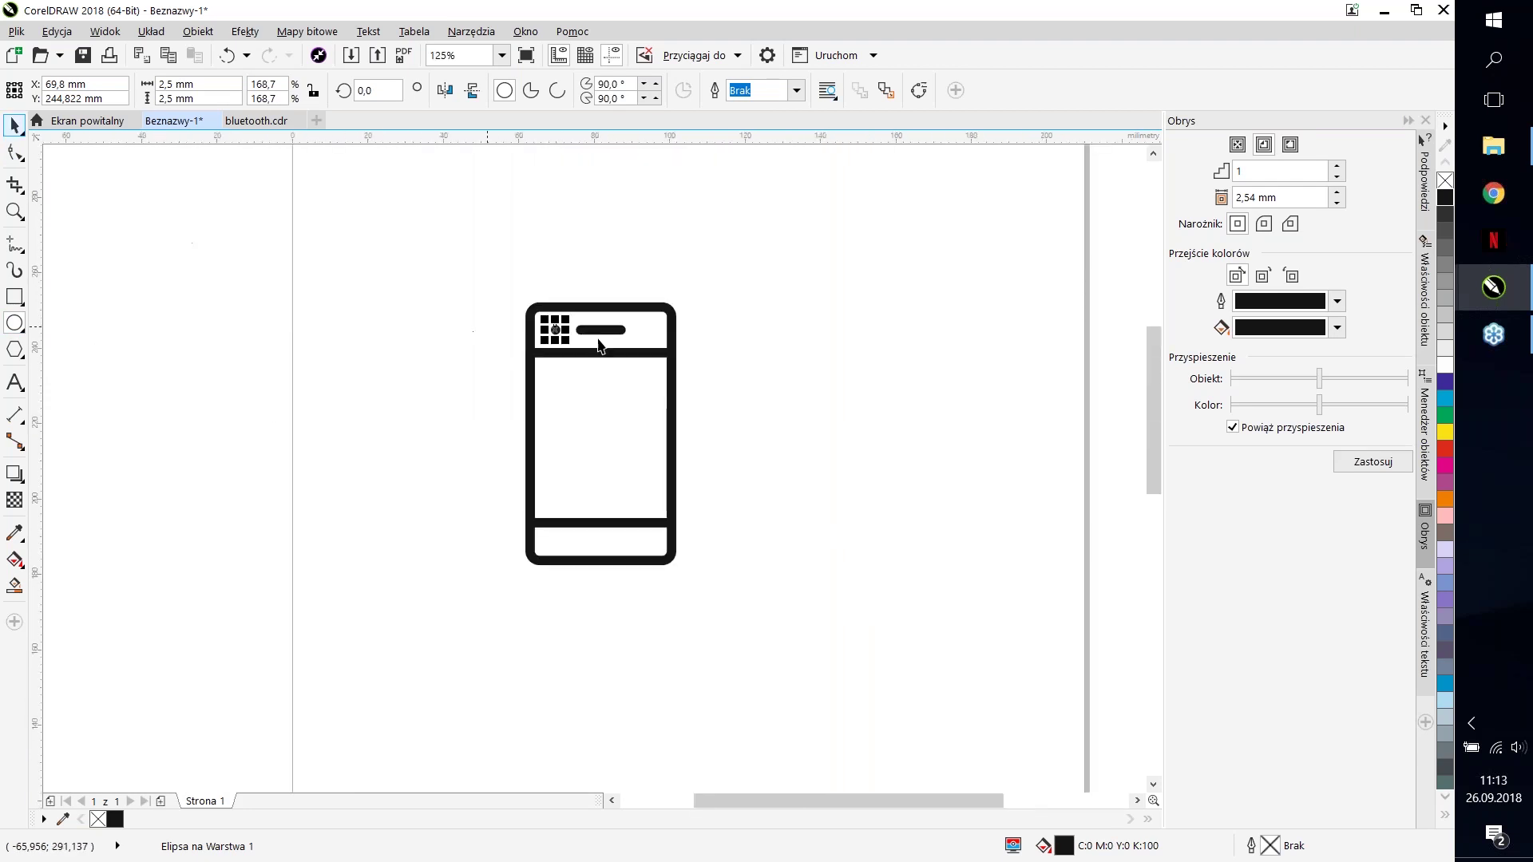
{"action": "scroll", "coordinate": [618, 339], "scroll_direction": "up", "scroll_amount": 1}
{"action": "left_click_drag", "start_coordinate": [606, 325], "coordinate": [607, 742]}
{"action": "scroll", "coordinate": [636, 695], "scroll_direction": "down", "scroll_amount": 1}
{"action": "scroll", "coordinate": [651, 746], "scroll_direction": "up", "scroll_amount": 2}
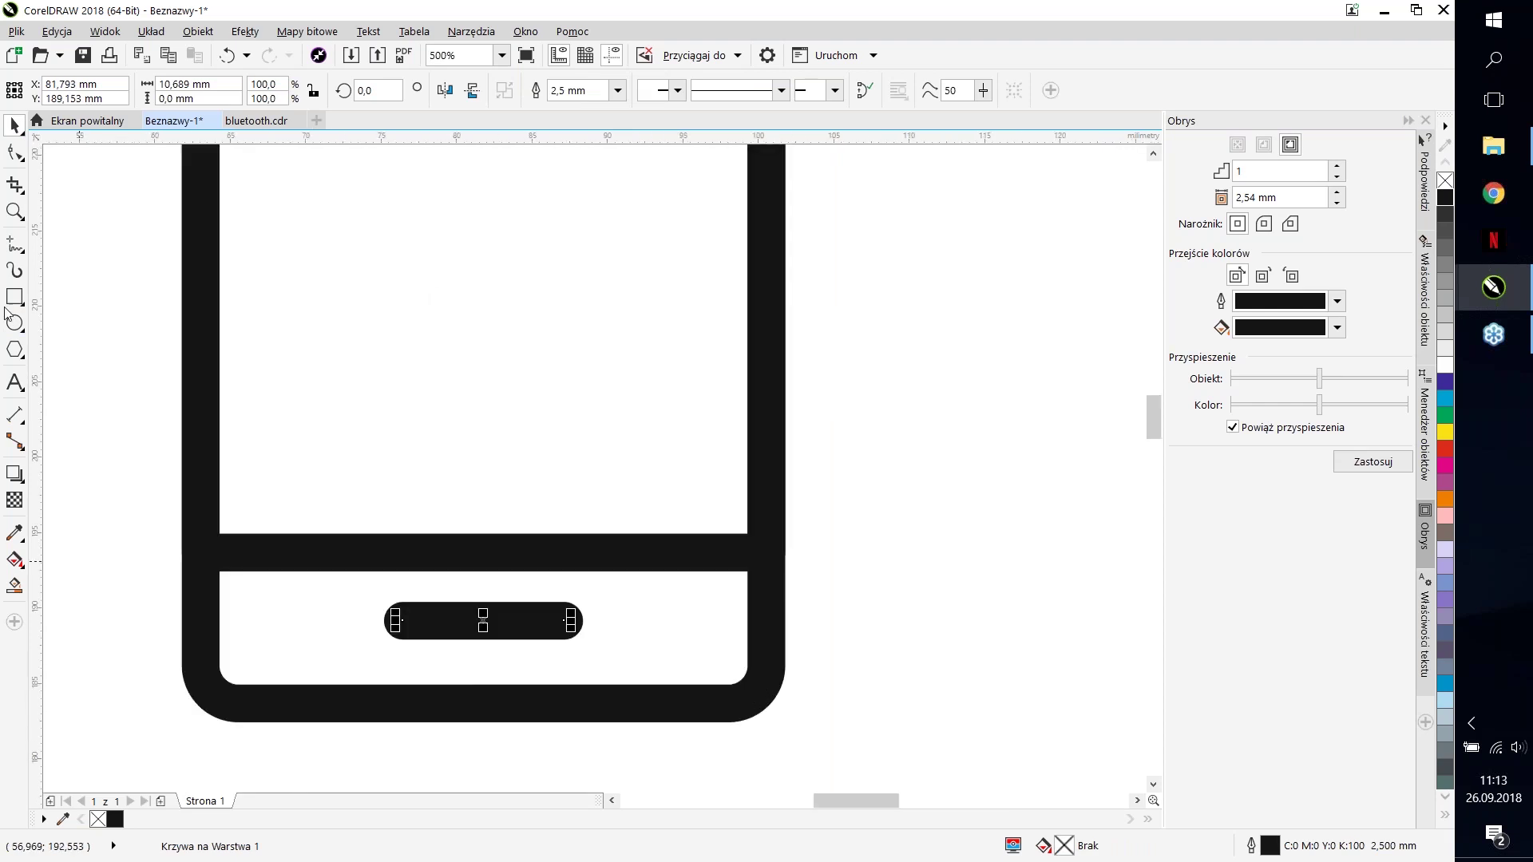
Step: Centre the copied pill vertically on a temporary rectangle, then delete the rectangle
{"action": "left_click_drag", "start_coordinate": [635, 553], "coordinate": [698, 709]}
{"action": "key", "text": "space"}
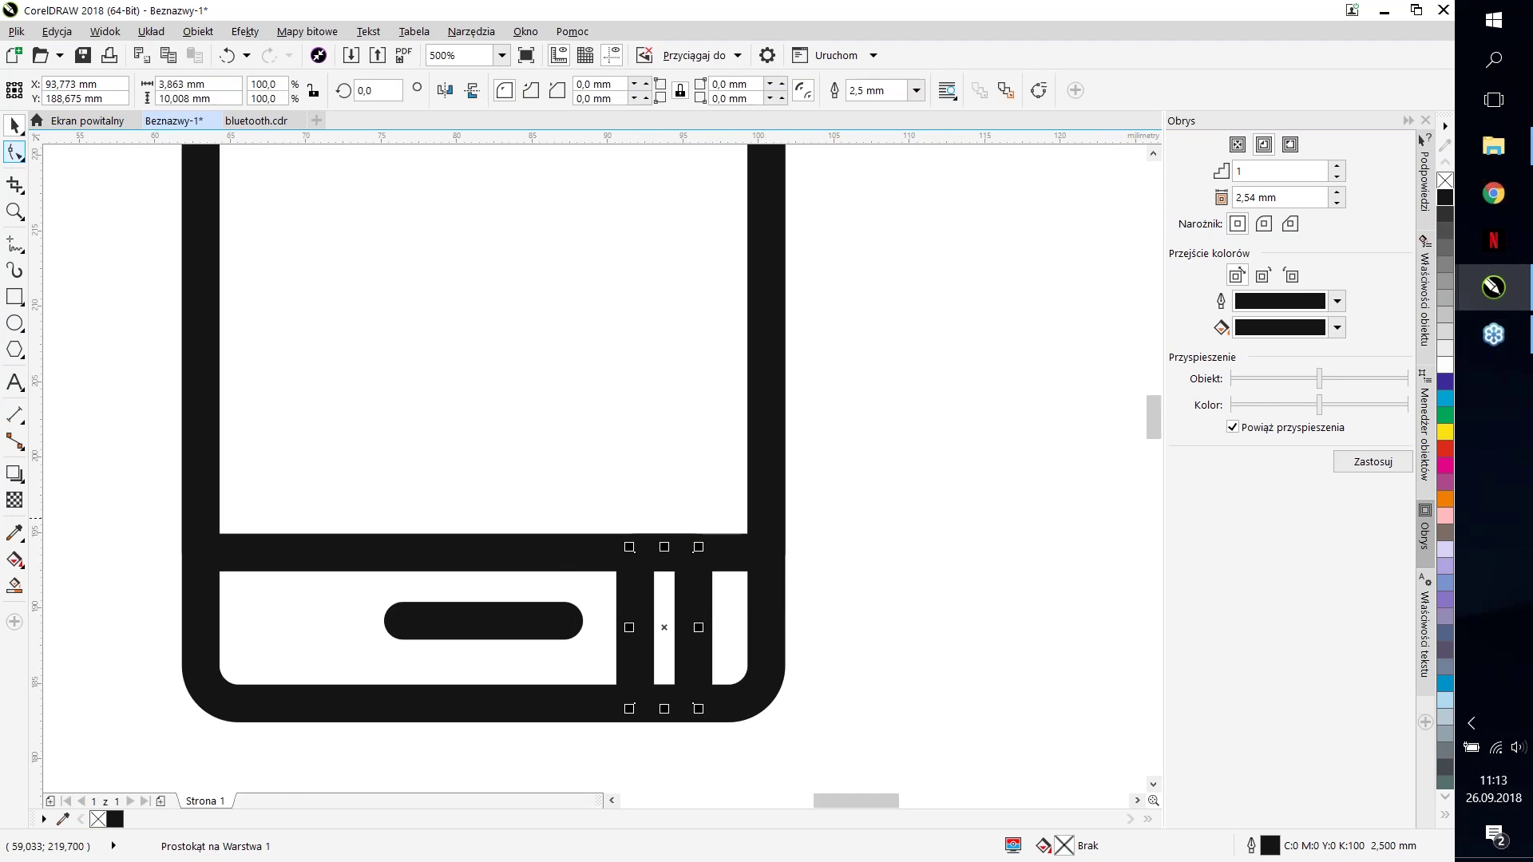
{"action": "left_click_drag", "start_coordinate": [699, 628], "coordinate": [1008, 646]}
{"action": "key", "text": "ctrl+z"}
{"action": "left_click_drag", "start_coordinate": [688, 598], "coordinate": [1026, 620]}
{"action": "left_click", "coordinate": [482, 621]}
{"action": "left_click", "coordinate": [962, 607], "text": "shift"}
{"action": "key", "text": "e"}
{"action": "left_click", "coordinate": [988, 546]}
{"action": "key", "text": "Delete"}
Step: Shorten the bottom pill into a home button and select the whole phone icon
{"action": "left_click", "coordinate": [534, 630]}
{"action": "left_click_drag", "start_coordinate": [574, 627], "coordinate": [521, 589]}
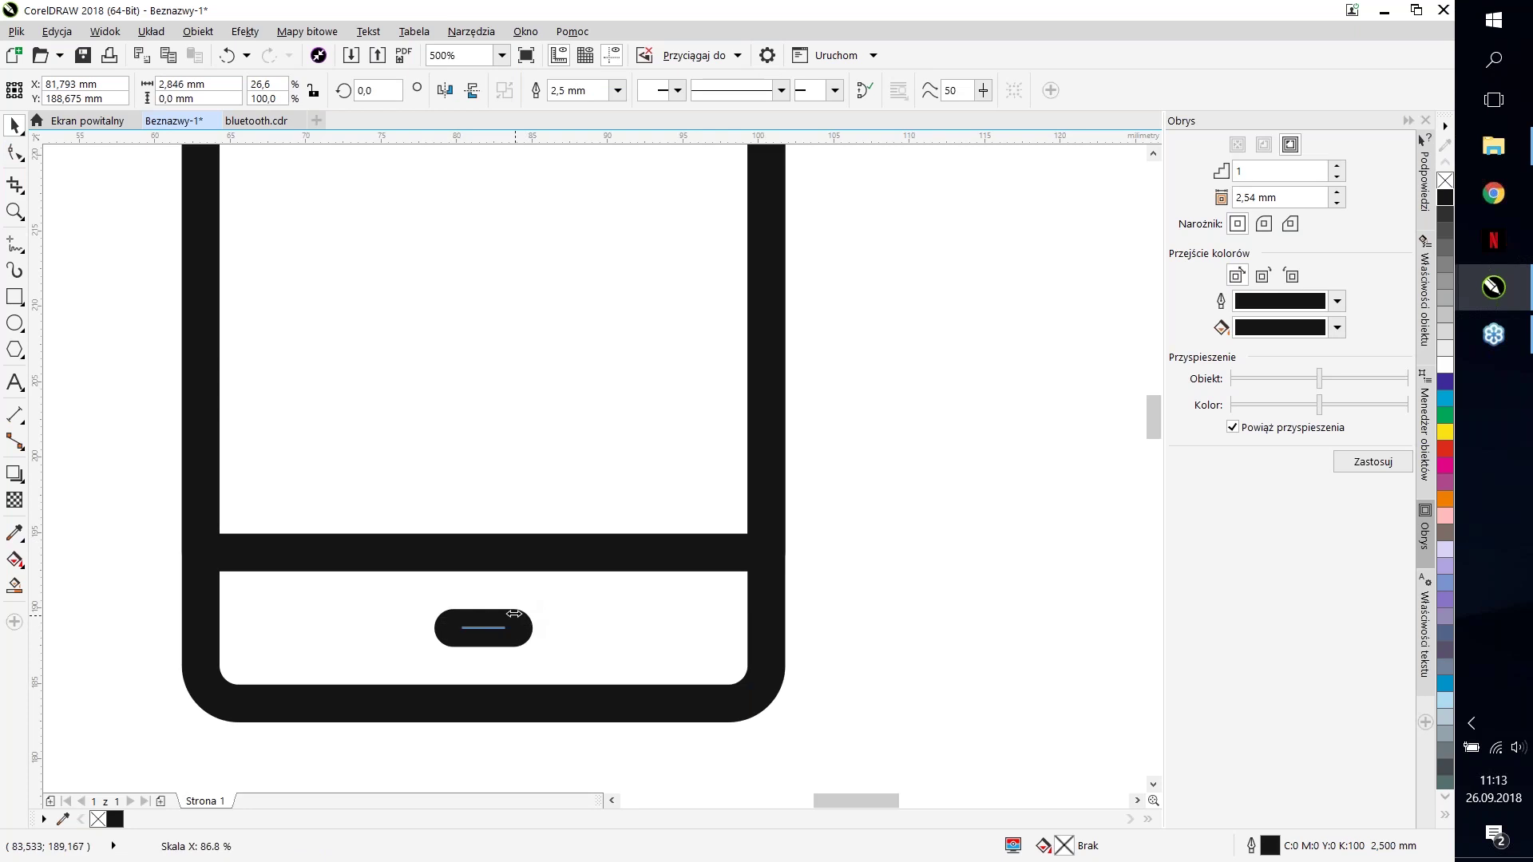
{"action": "left_click", "coordinate": [615, 671]}
{"action": "scroll", "coordinate": [615, 671], "scroll_direction": "down", "scroll_amount": 3}
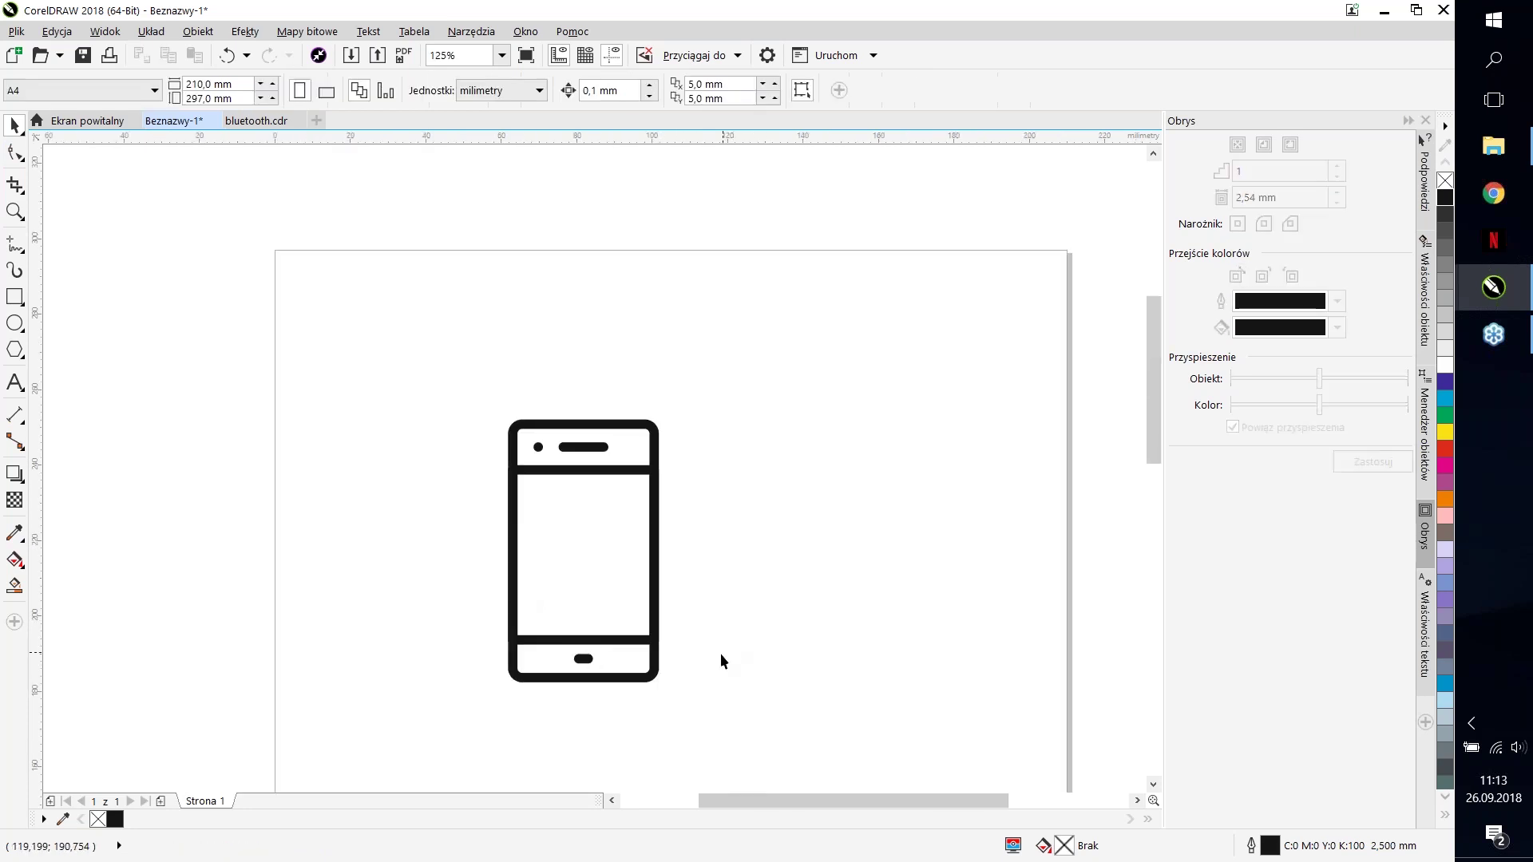
{"action": "scroll", "coordinate": [583, 675], "scroll_direction": "up", "scroll_amount": 3}
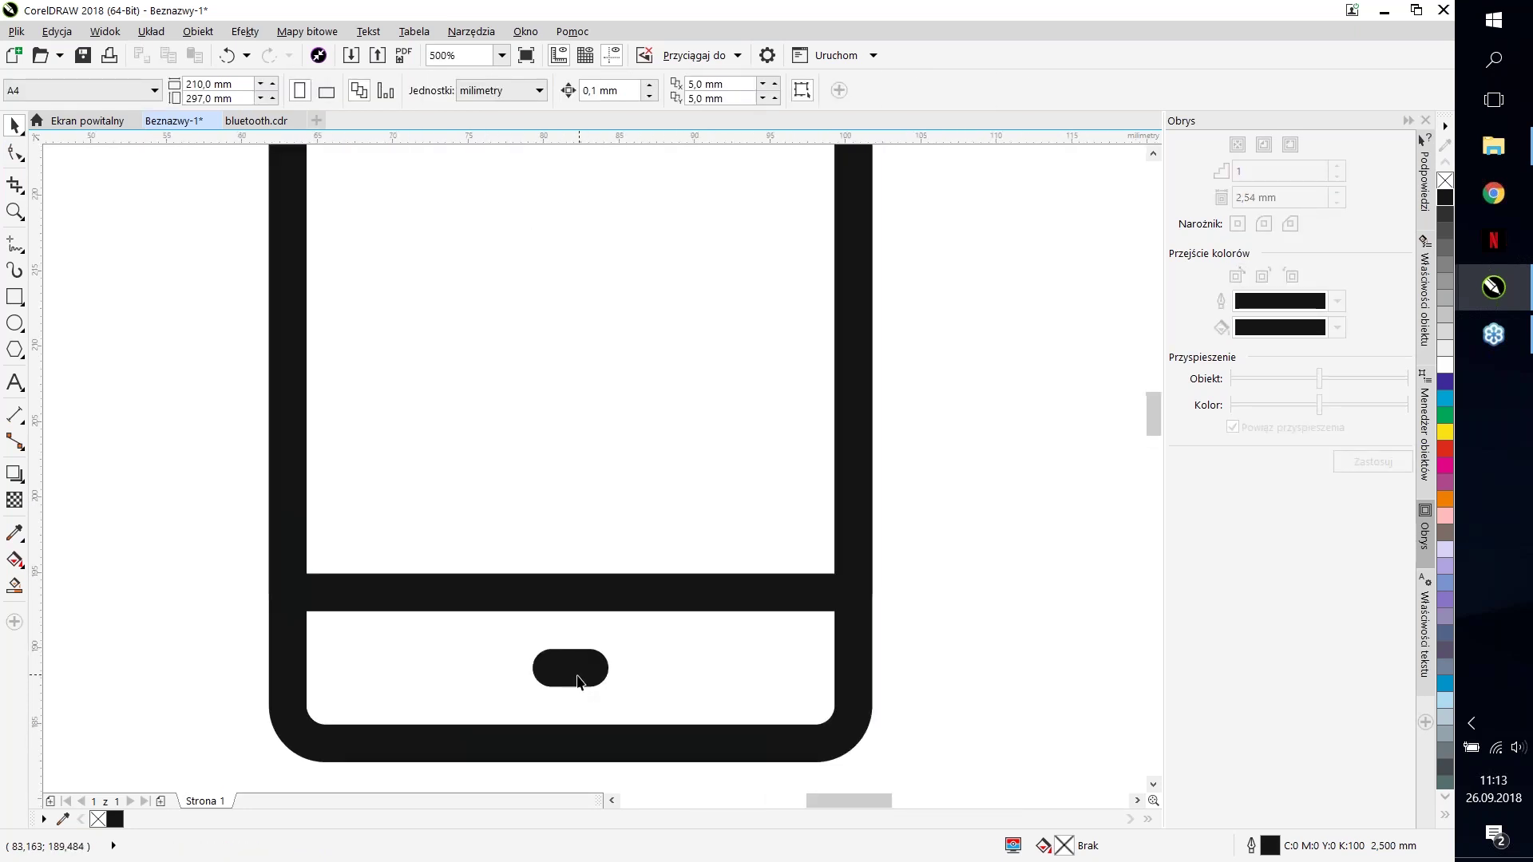
{"action": "left_click", "coordinate": [614, 608]}
{"action": "scroll", "coordinate": [534, 544], "scroll_direction": "down", "scroll_amount": 1}
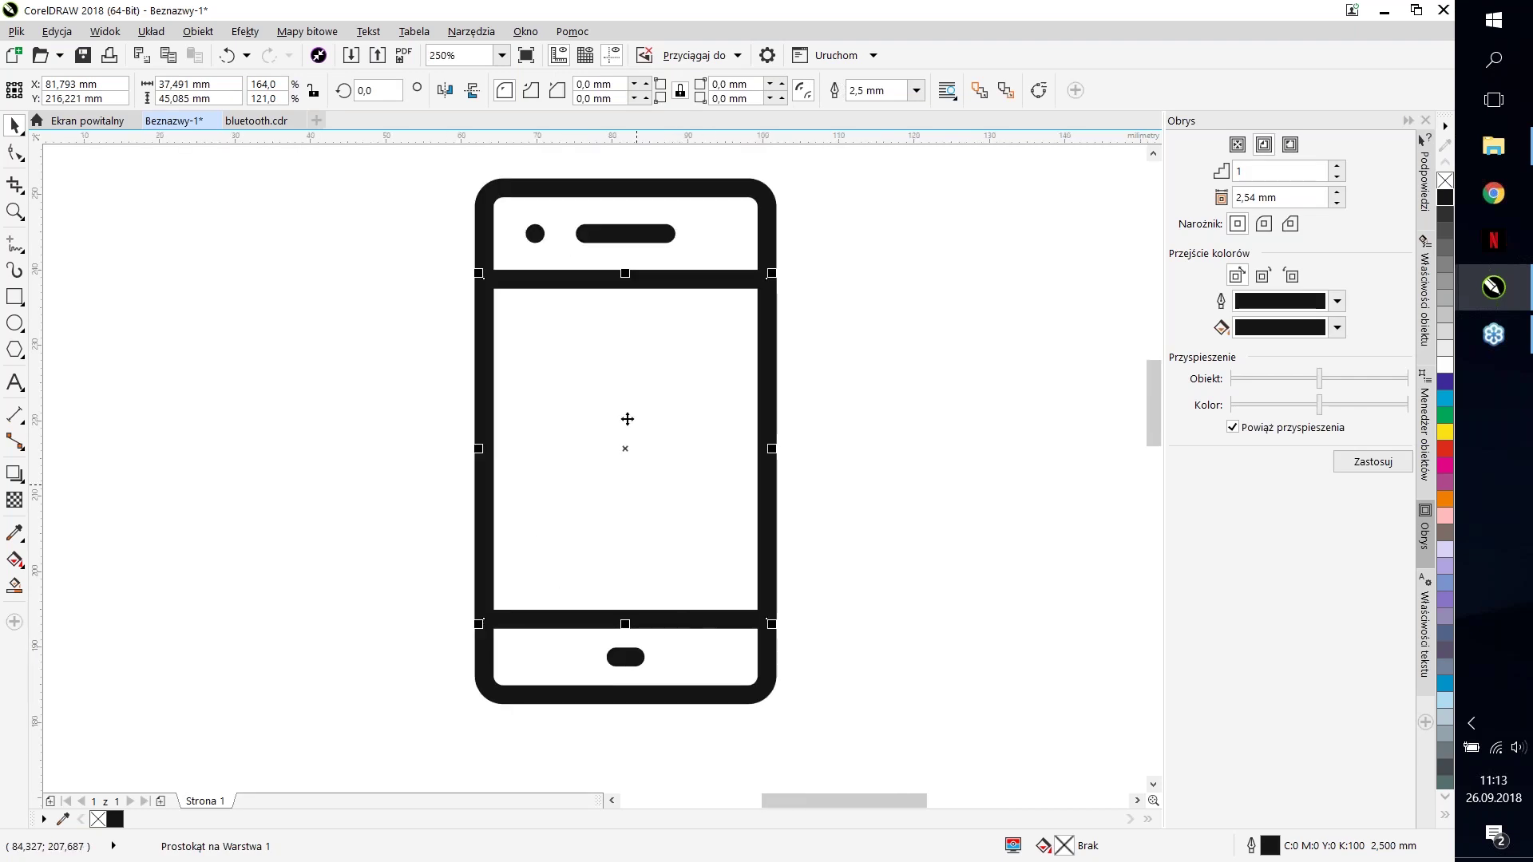
{"action": "scroll", "coordinate": [802, 385], "scroll_direction": "down", "scroll_amount": 1}
{"action": "scroll", "coordinate": [808, 432], "scroll_direction": "down", "scroll_amount": 1}
{"action": "scroll", "coordinate": [718, 343], "scroll_direction": "up", "scroll_amount": 1}
{"action": "left_click_drag", "start_coordinate": [634, 308], "coordinate": [926, 651]}
Step: Extend the phone's inner screen rectangle upward by dragging its top edge
{"action": "left_click", "coordinate": [927, 487]}
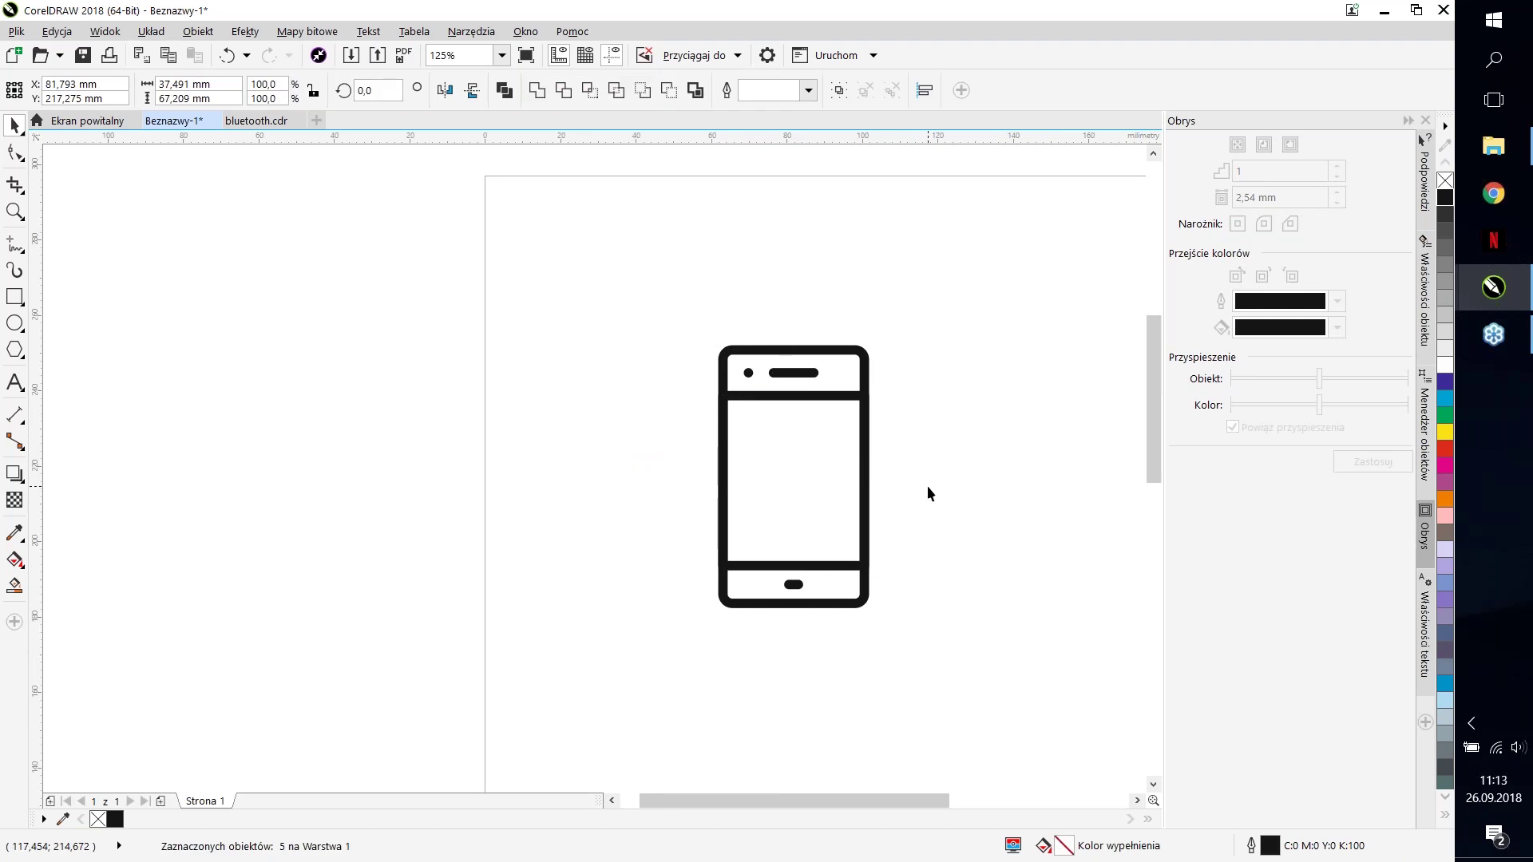
{"action": "scroll", "coordinate": [839, 487], "scroll_direction": "up", "scroll_amount": 1}
{"action": "scroll", "coordinate": [631, 376], "scroll_direction": "down", "scroll_amount": 2}
{"action": "scroll", "coordinate": [661, 389], "scroll_direction": "up", "scroll_amount": 1}
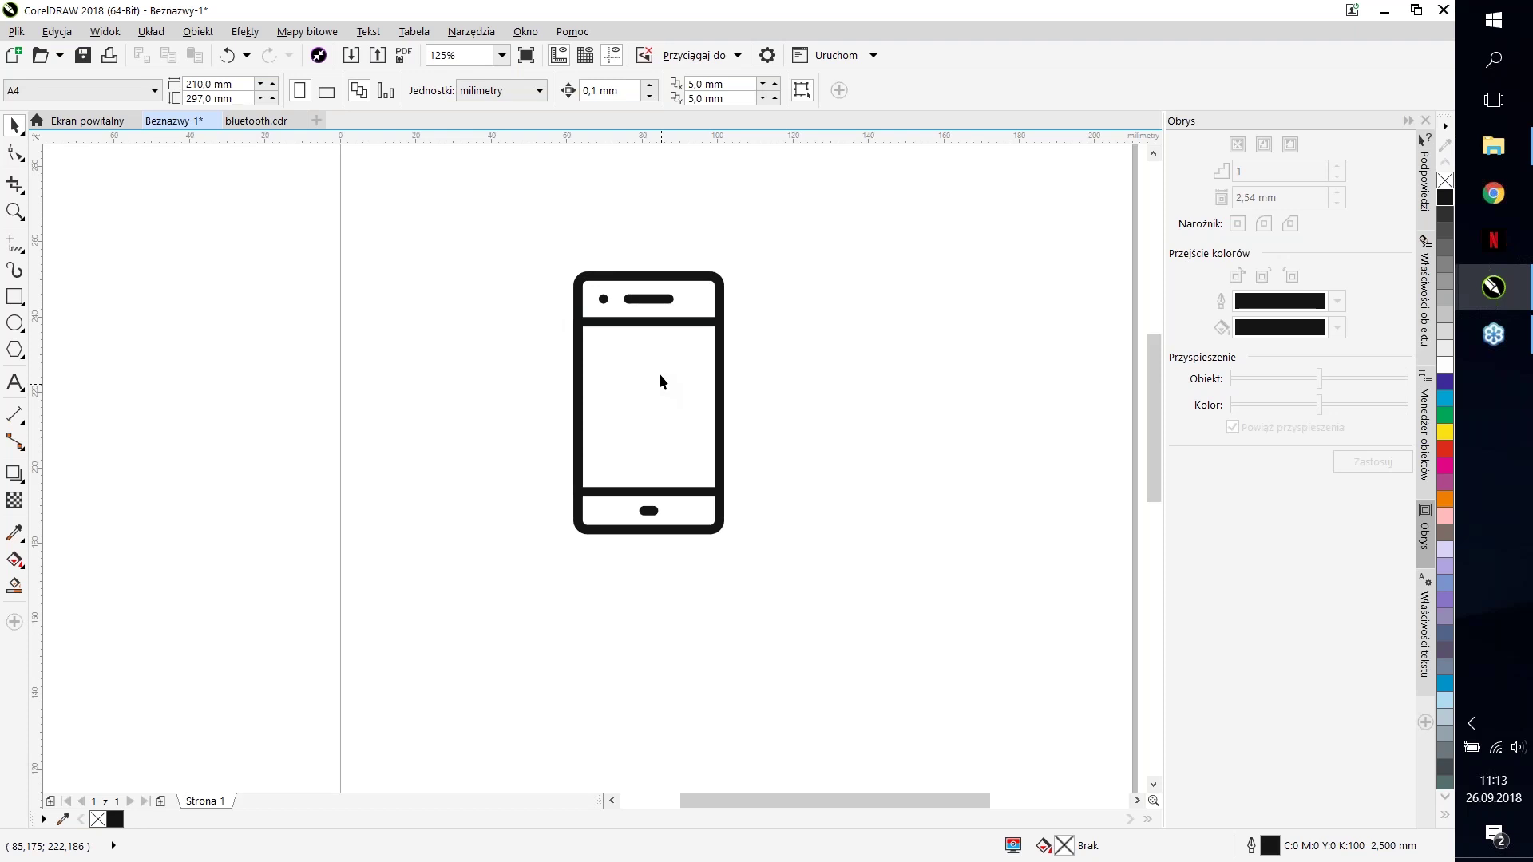
{"action": "scroll", "coordinate": [593, 384], "scroll_direction": "down", "scroll_amount": 2}
{"action": "left_click_drag", "start_coordinate": [498, 316], "coordinate": [630, 445]}
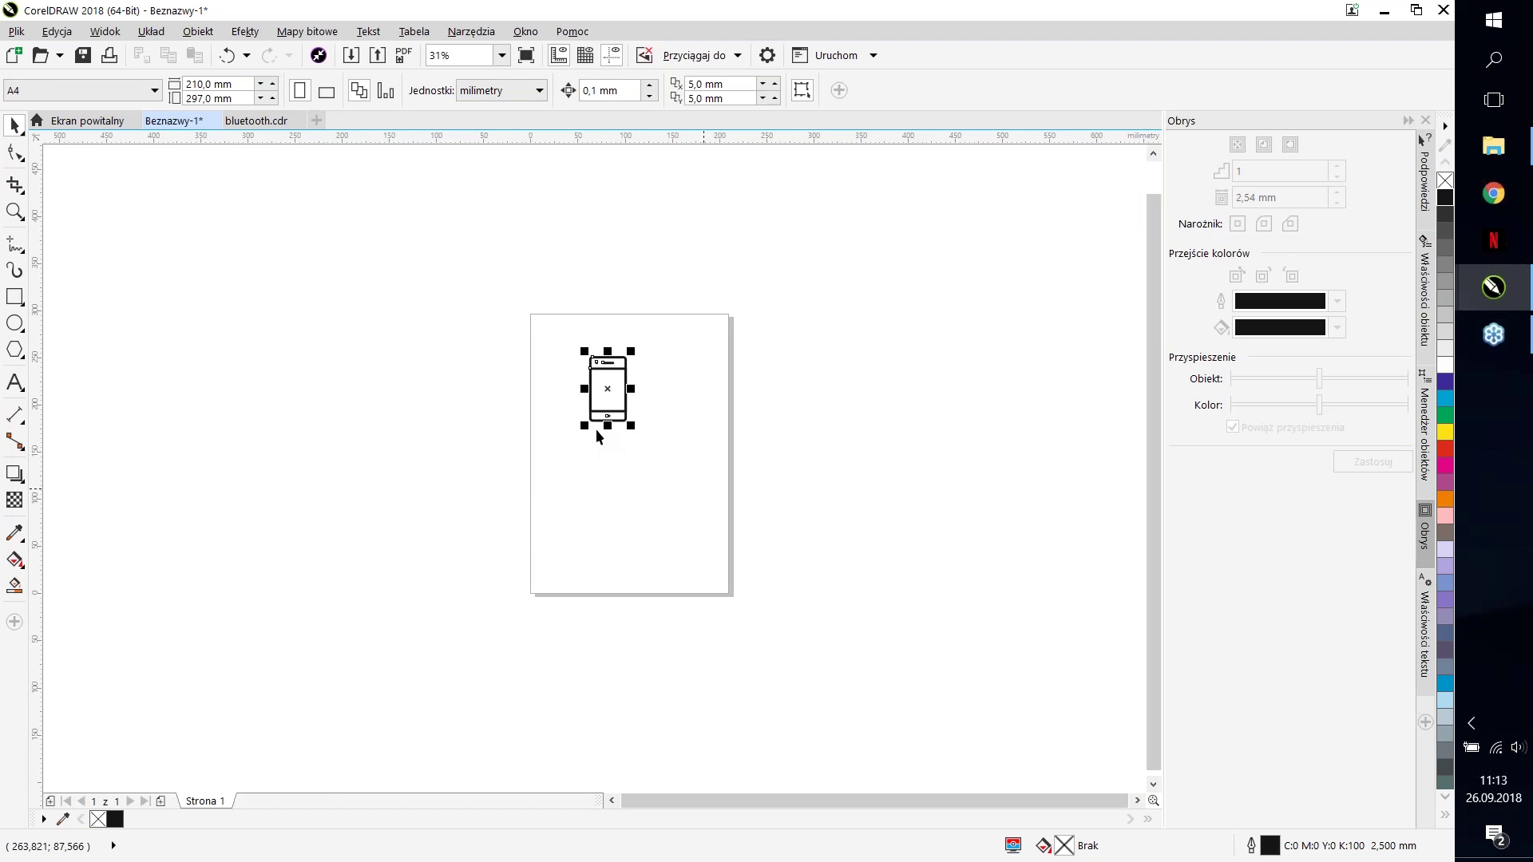
{"action": "scroll", "coordinate": [571, 355], "scroll_direction": "up", "scroll_amount": 1}
{"action": "scroll", "coordinate": [668, 420], "scroll_direction": "up", "scroll_amount": 1}
{"action": "left_click", "coordinate": [777, 412]}
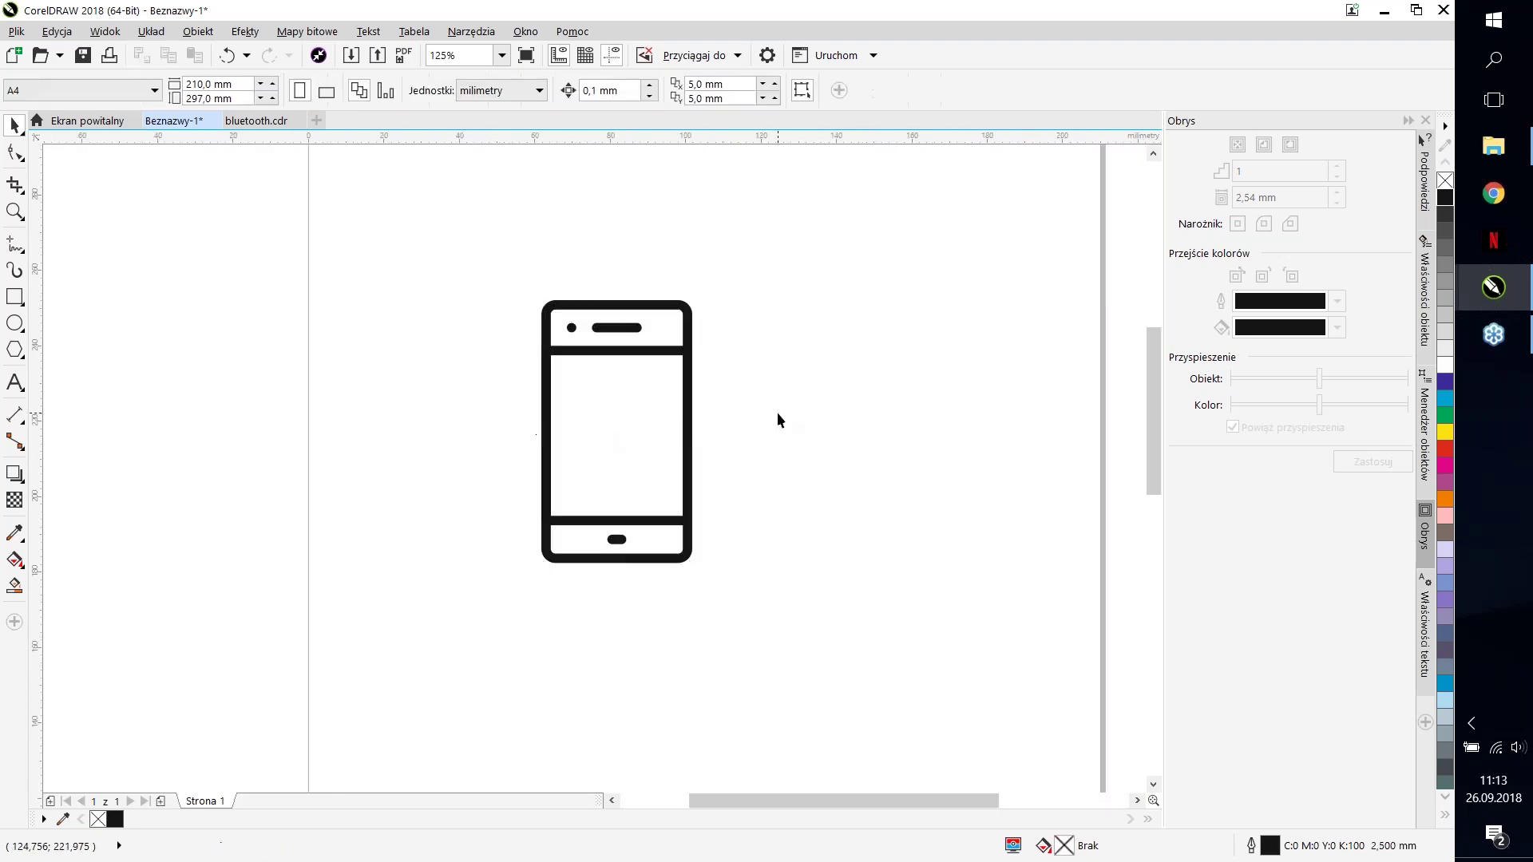
{"action": "scroll", "coordinate": [665, 401], "scroll_direction": "up", "scroll_amount": 1}
{"action": "left_click", "coordinate": [614, 357]}
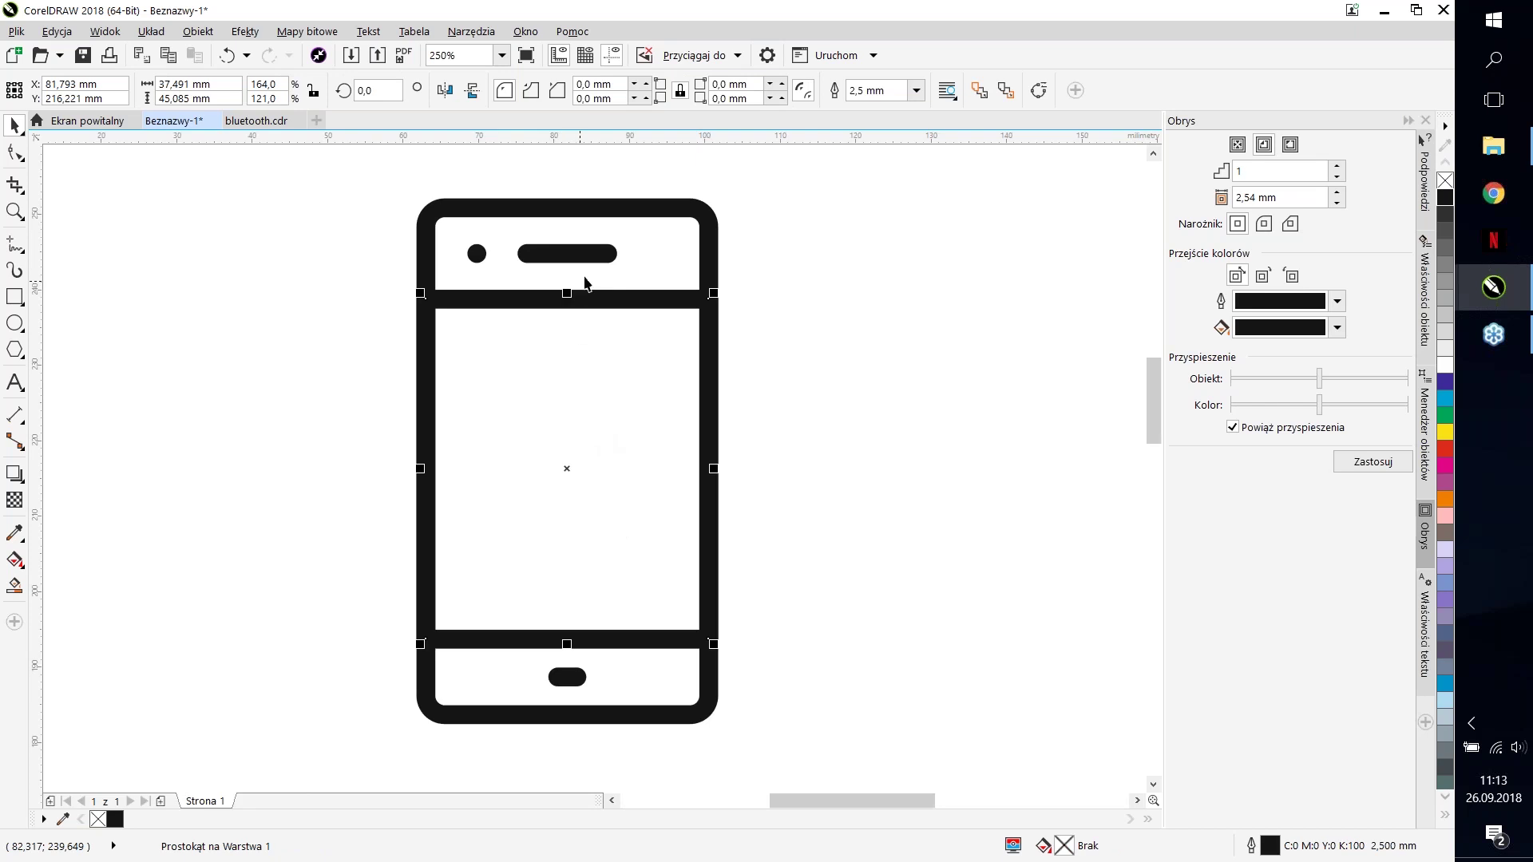
{"action": "scroll", "coordinate": [586, 284], "scroll_direction": "up", "scroll_amount": 2}
{"action": "left_click_drag", "start_coordinate": [551, 312], "coordinate": [578, 302]}
{"action": "scroll", "coordinate": [736, 408], "scroll_direction": "down", "scroll_amount": 4}
{"action": "left_click", "coordinate": [736, 408]}
Step: Draw a narrow spacer rectangle at the phone's top and park it left of the phone
{"action": "scroll", "coordinate": [626, 332], "scroll_direction": "up", "scroll_amount": 2}
{"action": "key", "text": "F6"}
{"action": "left_click_drag", "start_coordinate": [555, 255], "coordinate": [615, 334]}
{"action": "key", "text": "ctrl+z"}
{"action": "left_click_drag", "start_coordinate": [566, 255], "coordinate": [605, 334]}
{"action": "key", "text": "space"}
{"action": "left_click_drag", "start_coordinate": [565, 276], "coordinate": [206, 272]}
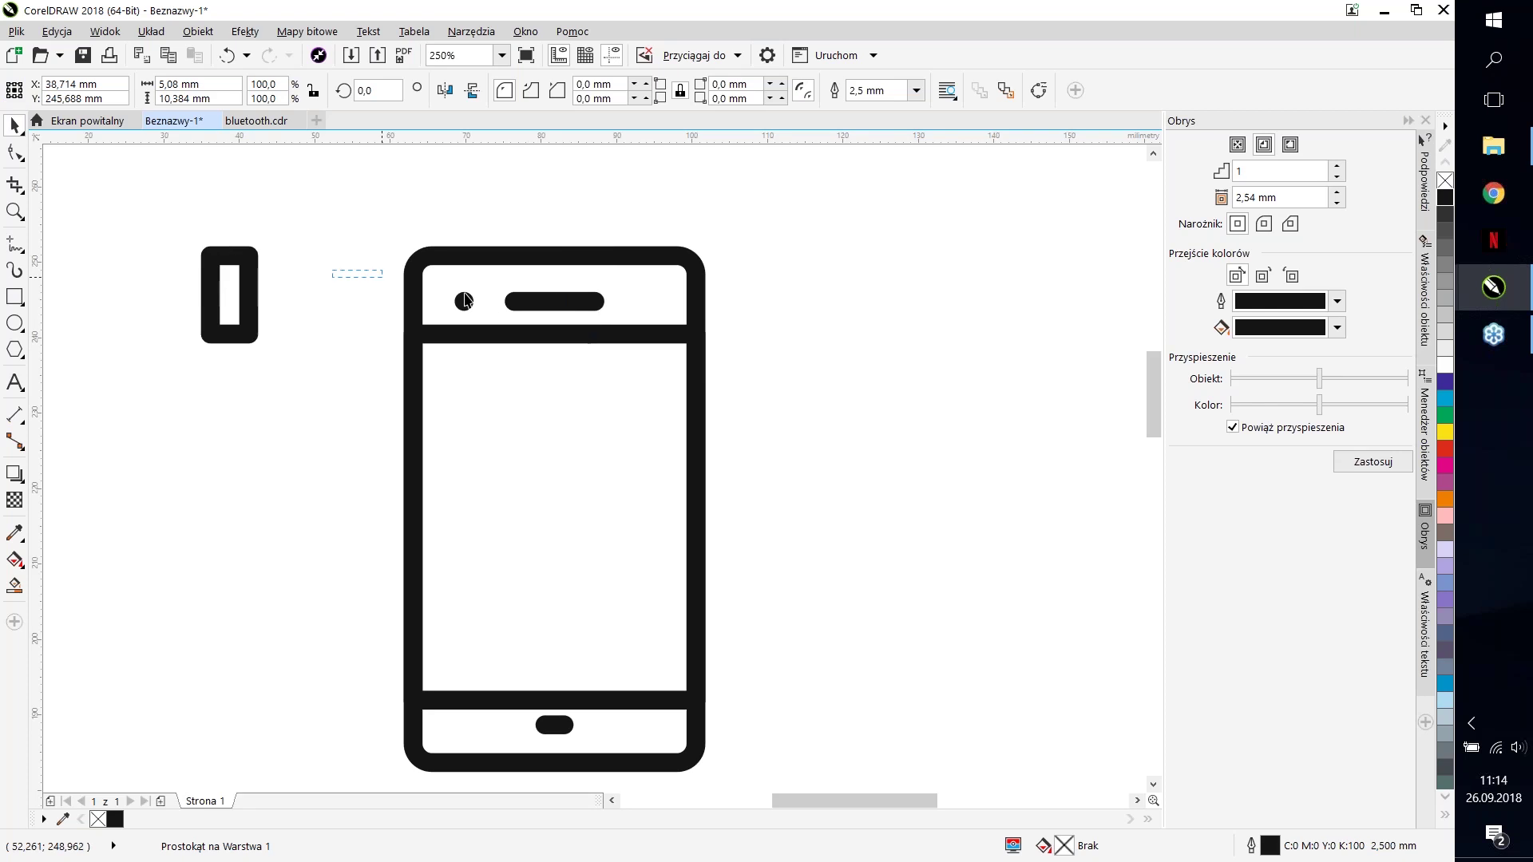
Step: Move the camera dot and speaker slot slightly down together
{"action": "left_click_drag", "start_coordinate": [660, 332], "coordinate": [337, 286]}
{"action": "left_click", "coordinate": [337, 286]}
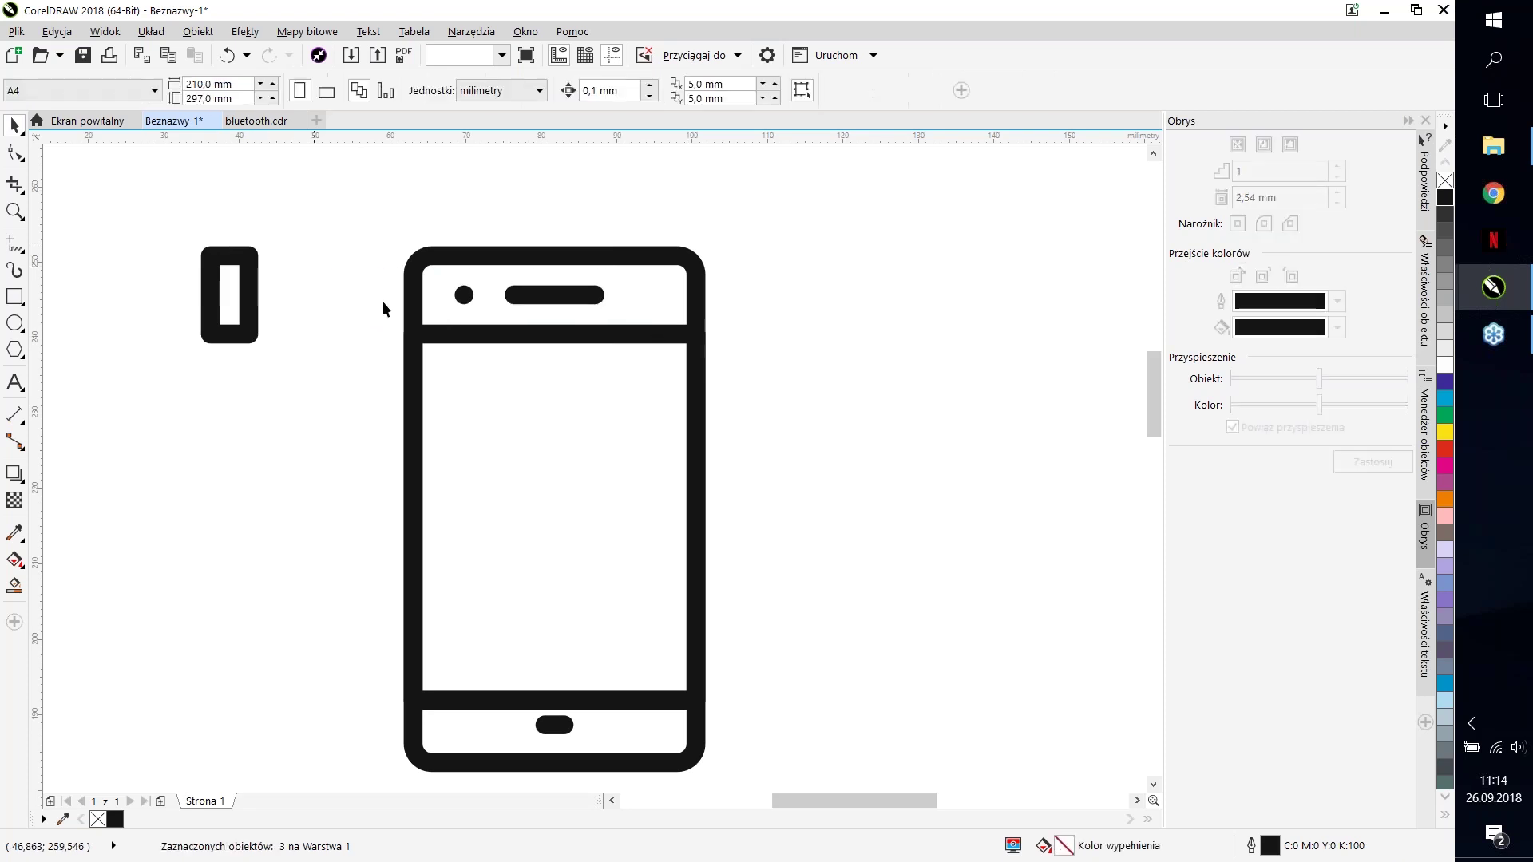
{"action": "scroll", "coordinate": [604, 412], "scroll_direction": "down", "scroll_amount": 2}
{"action": "scroll", "coordinate": [580, 358], "scroll_direction": "up", "scroll_amount": 2}
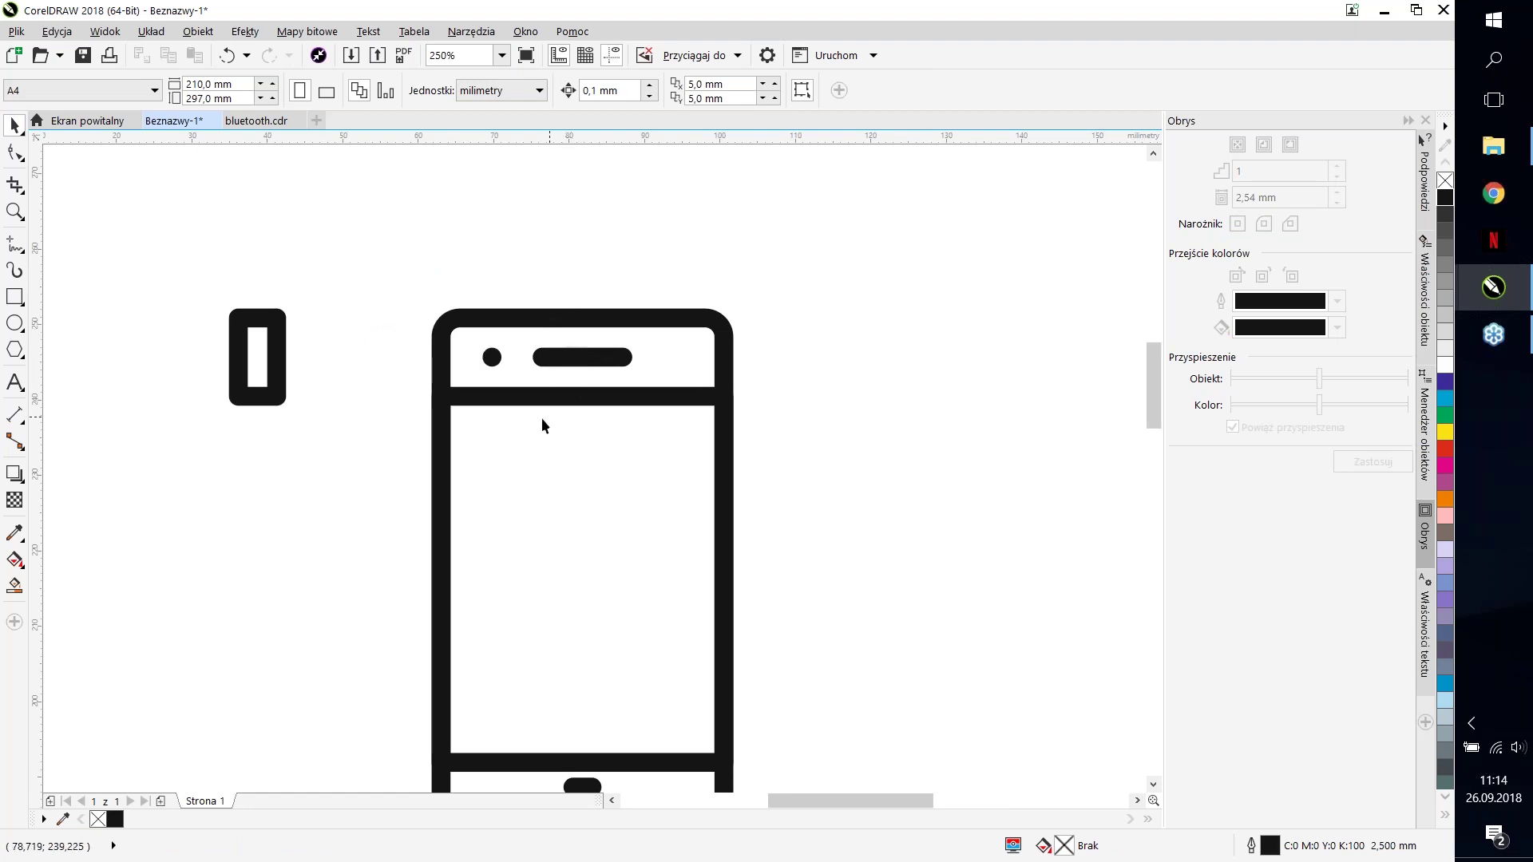
{"action": "scroll", "coordinate": [580, 358], "scroll_direction": "down", "scroll_amount": 1}
{"action": "scroll", "coordinate": [581, 357], "scroll_direction": "up", "scroll_amount": 2}
{"action": "left_click", "coordinate": [574, 357]}
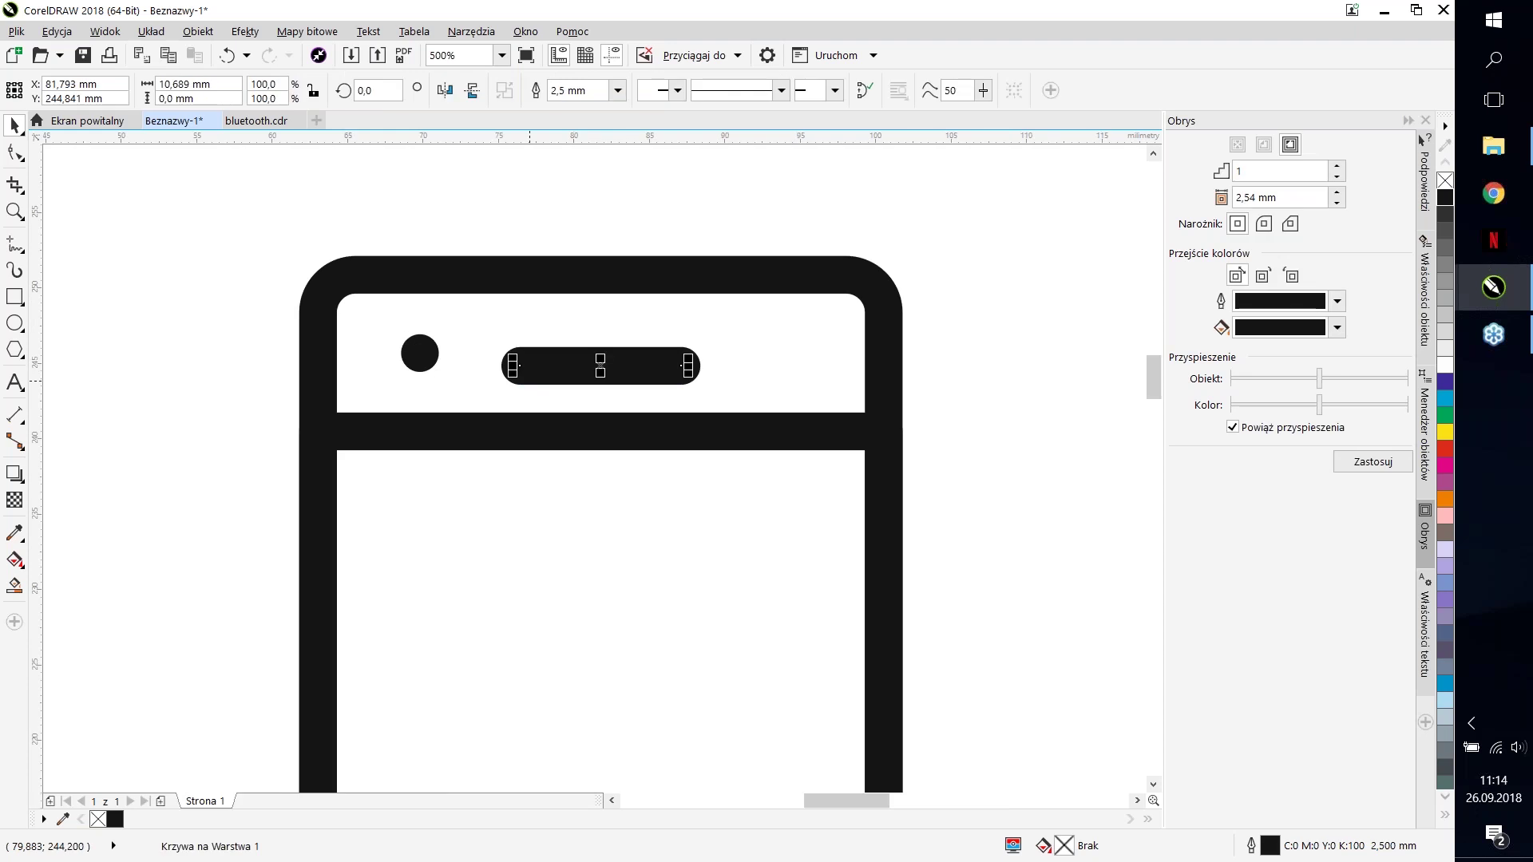
{"action": "left_click", "coordinate": [419, 353], "text": "shift"}
{"action": "left_click_drag", "start_coordinate": [591, 370], "coordinate": [592, 390]}
Step: Move the spacer rectangle down beside the phone's bottom section
{"action": "scroll", "coordinate": [779, 383], "scroll_direction": "down", "scroll_amount": 1}
{"action": "scroll", "coordinate": [842, 365], "scroll_direction": "up", "scroll_amount": 1}
{"action": "left_click_drag", "start_coordinate": [367, 205], "coordinate": [1044, 404]}
{"action": "left_click", "coordinate": [205, 285], "text": "shift"}
{"action": "scroll", "coordinate": [513, 351], "scroll_direction": "down", "scroll_amount": 2}
{"action": "left_click", "coordinate": [430, 445]}
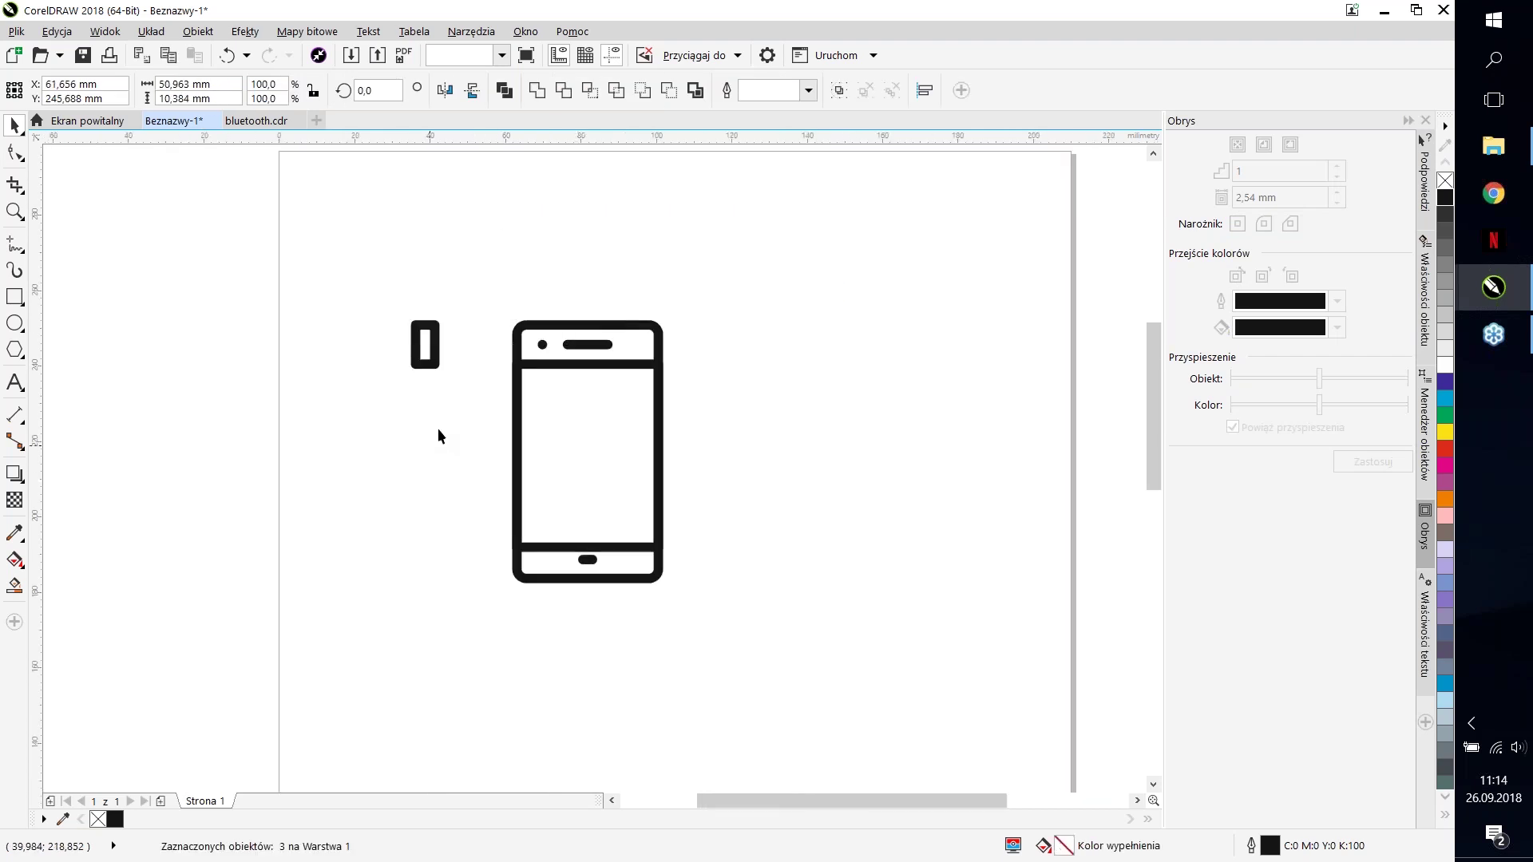
{"action": "left_click_drag", "start_coordinate": [435, 365], "coordinate": [530, 582]}
Step: Shorten the spacer rectangle to match the phone's lower bar
{"action": "scroll", "coordinate": [666, 544], "scroll_direction": "up", "scroll_amount": 1}
{"action": "left_click", "coordinate": [646, 553]}
{"action": "left_click", "coordinate": [354, 523]}
{"action": "left_click", "coordinate": [319, 531]}
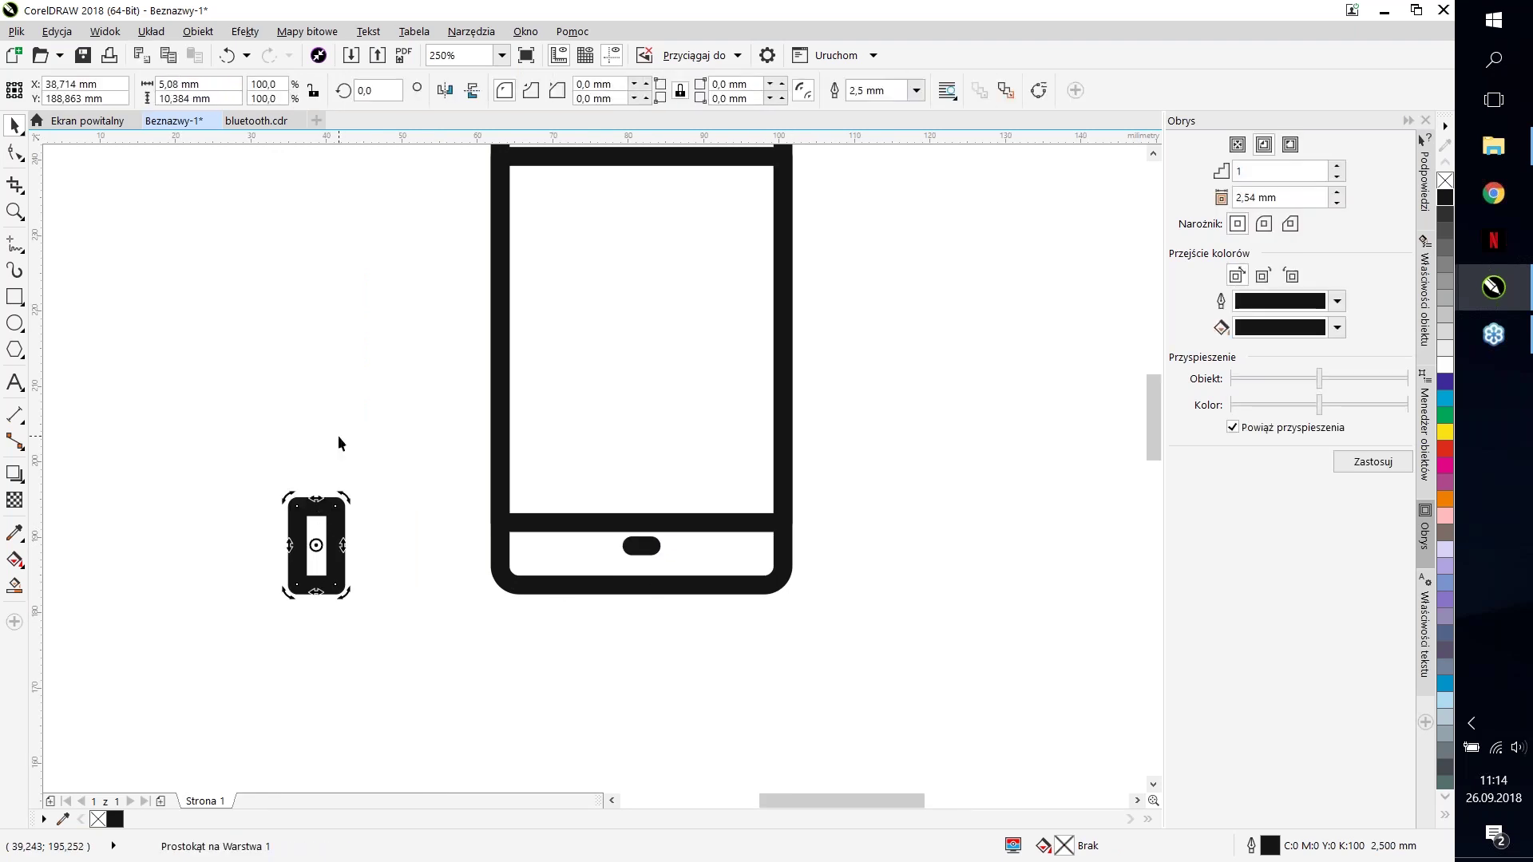
{"action": "left_click", "coordinate": [337, 435]}
{"action": "scroll", "coordinate": [396, 479], "scroll_direction": "down", "scroll_amount": 1}
{"action": "scroll", "coordinate": [497, 479], "scroll_direction": "up", "scroll_amount": 1}
{"action": "left_click", "coordinate": [226, 522]}
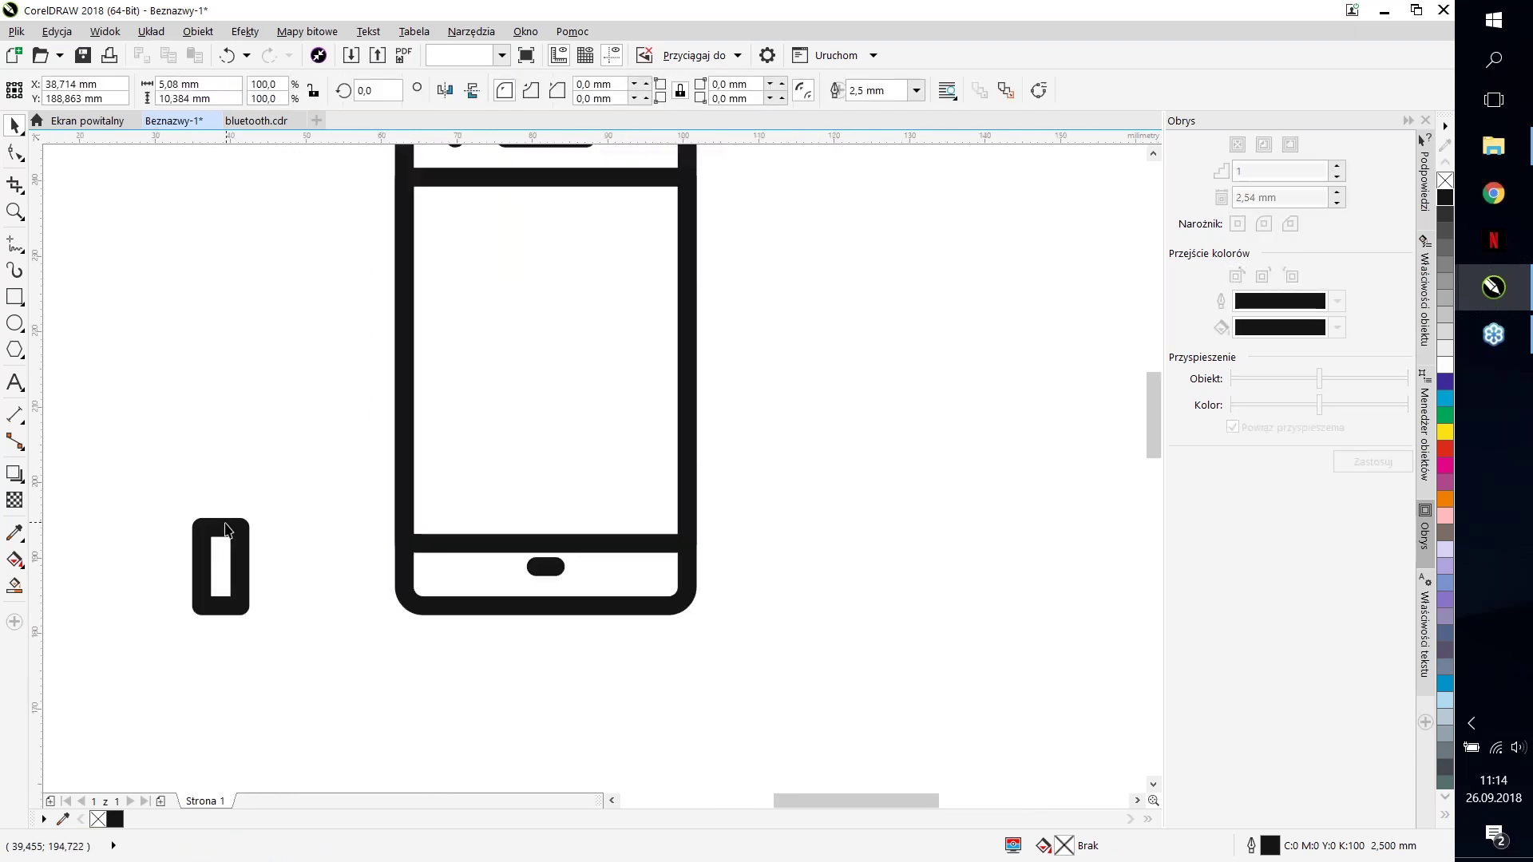
{"action": "left_click_drag", "start_coordinate": [221, 522], "coordinate": [433, 543]}
Step: Delete the temporary spacer rectangle and select all five phone parts
{"action": "left_click", "coordinate": [271, 459]}
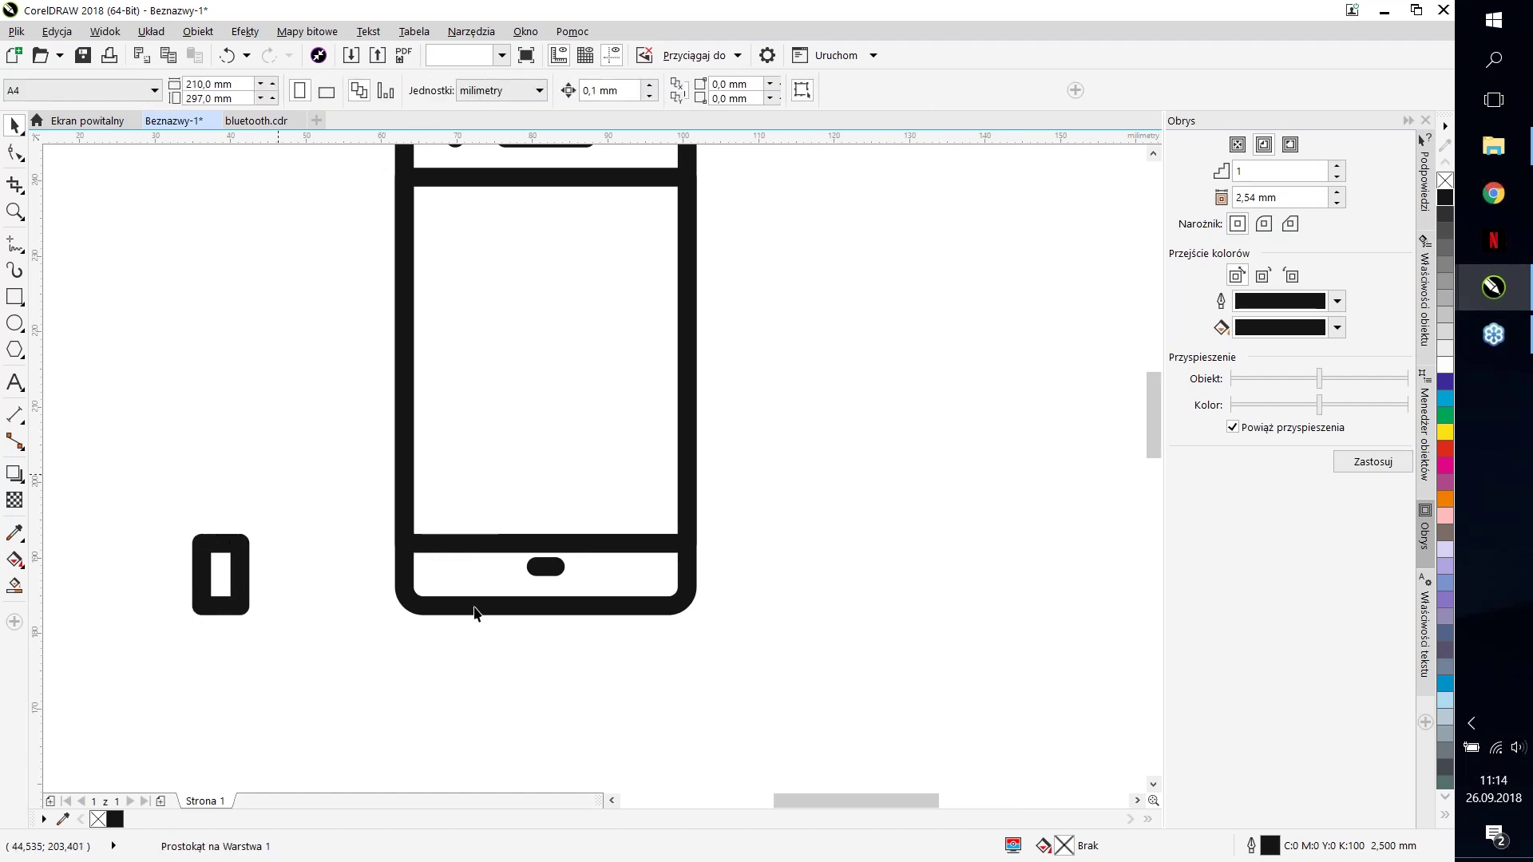
{"action": "left_click", "coordinate": [537, 564]}
{"action": "key", "text": "Escape"}
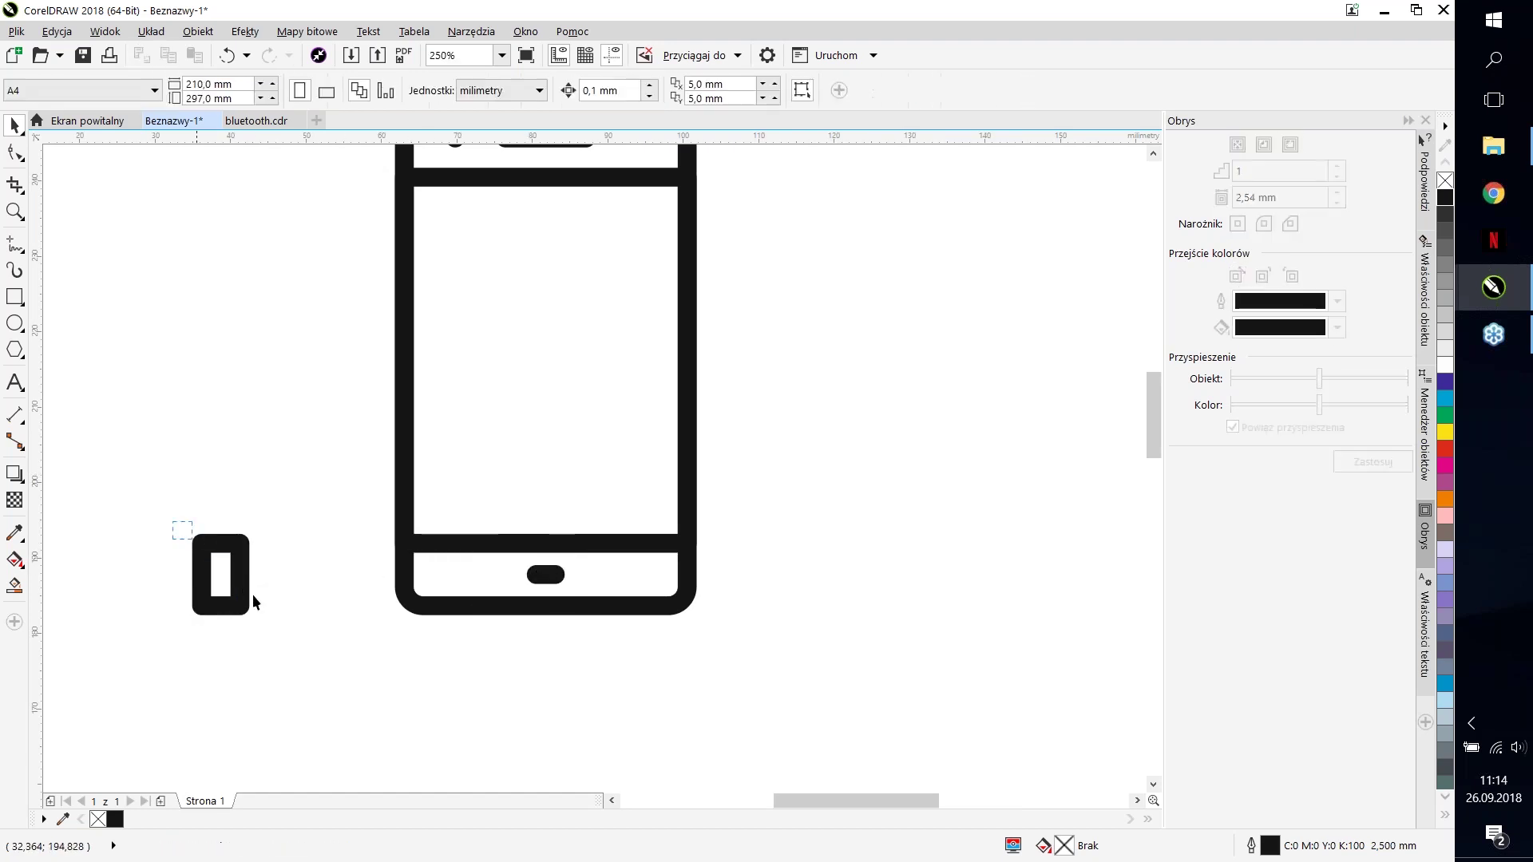
{"action": "left_click", "coordinate": [252, 594]}
{"action": "key", "text": "Delete"}
{"action": "scroll", "coordinate": [471, 604], "scroll_direction": "down", "scroll_amount": 5}
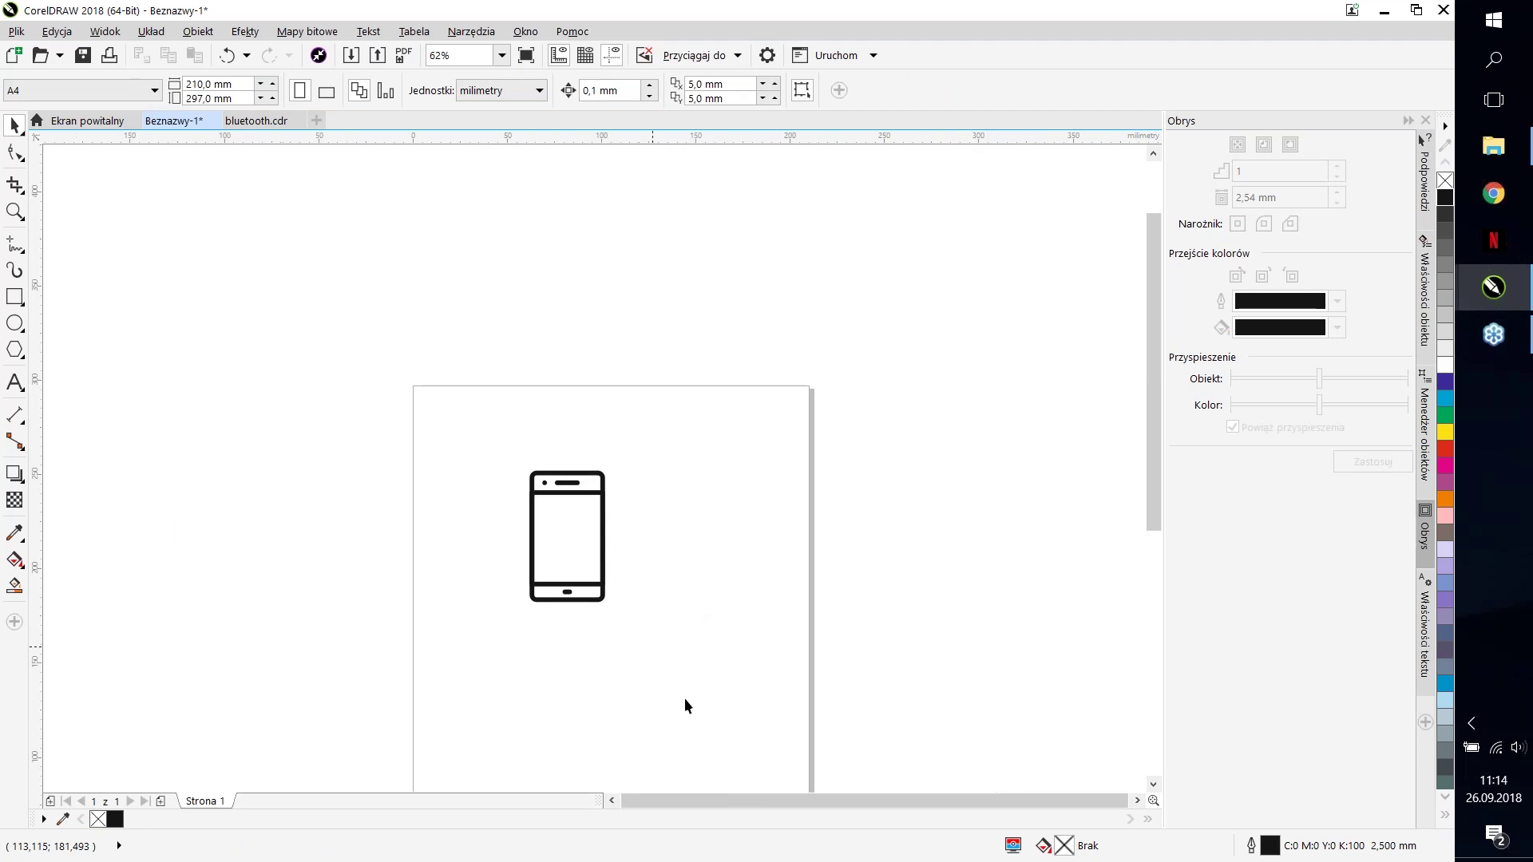
{"action": "left_click_drag", "start_coordinate": [405, 375], "coordinate": [404, 372]}
Step: Group the five phone objects and move the group onto the page
{"action": "key", "text": "ctrl+g"}
{"action": "scroll", "coordinate": [491, 562], "scroll_direction": "down", "scroll_amount": 2}
{"action": "left_click_drag", "start_coordinate": [559, 517], "coordinate": [581, 556]}
{"action": "scroll", "coordinate": [634, 551], "scroll_direction": "up", "scroll_amount": 4}
{"action": "scroll", "coordinate": [410, 559], "scroll_direction": "down", "scroll_amount": 4}
{"action": "scroll", "coordinate": [409, 559], "scroll_direction": "up", "scroll_amount": 4}
{"action": "left_click", "coordinate": [192, 275]}
Step: Add horizontal guides at the phone's top and bottom edges and enable snapping to guides
{"action": "left_click_drag", "start_coordinate": [52, 368], "coordinate": [171, 351]}
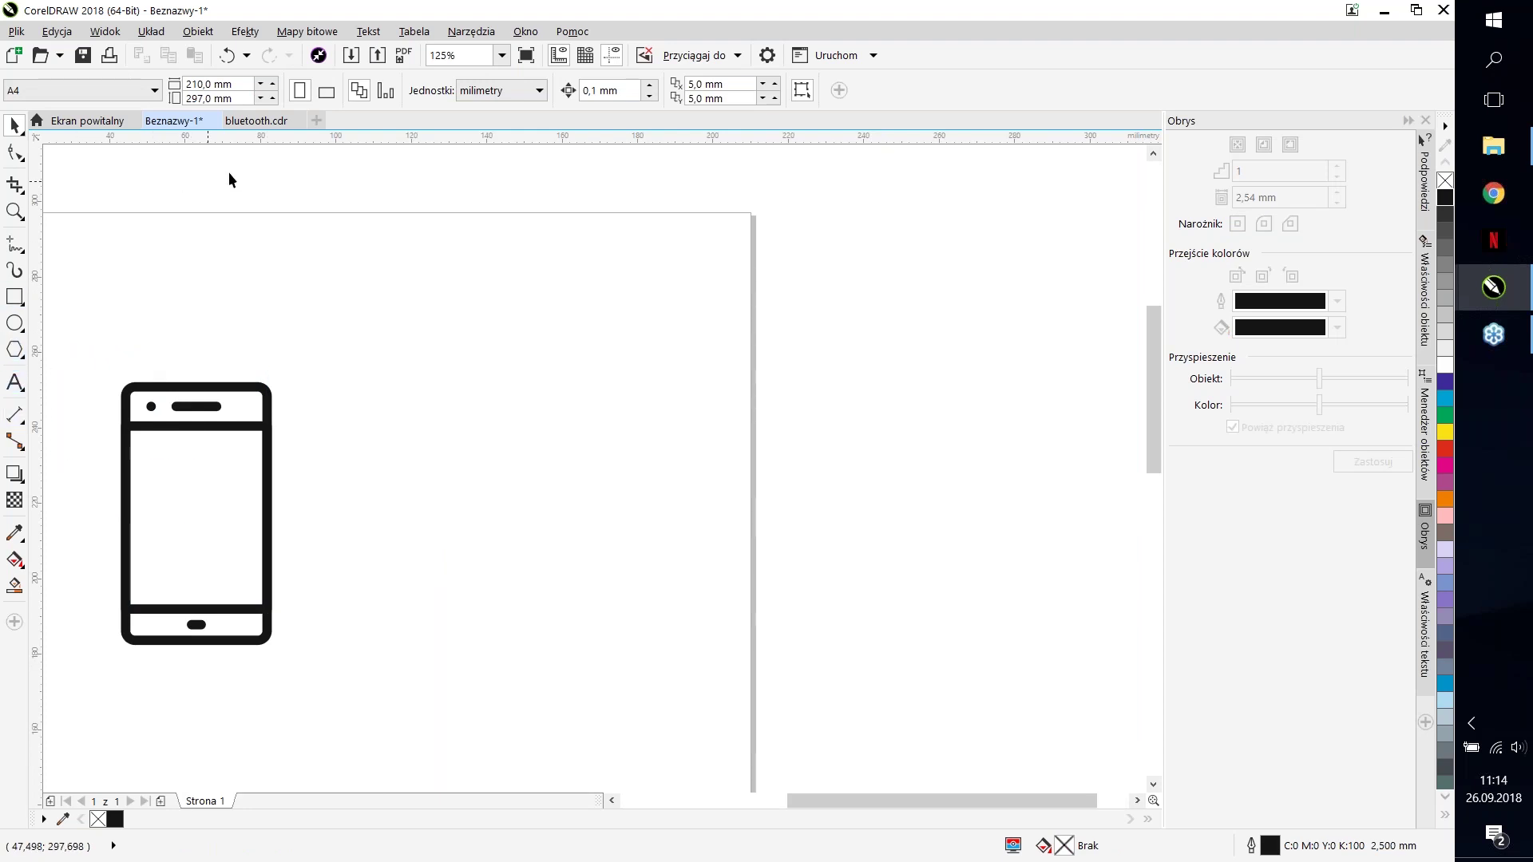
{"action": "left_click_drag", "start_coordinate": [275, 211], "coordinate": [225, 387]}
{"action": "left_click_drag", "start_coordinate": [276, 140], "coordinate": [214, 632]}
{"action": "scroll", "coordinate": [275, 572], "scroll_direction": "down", "scroll_amount": 2}
{"action": "scroll", "coordinate": [285, 568], "scroll_direction": "down", "scroll_amount": 1}
{"action": "left_click", "coordinate": [737, 55]}
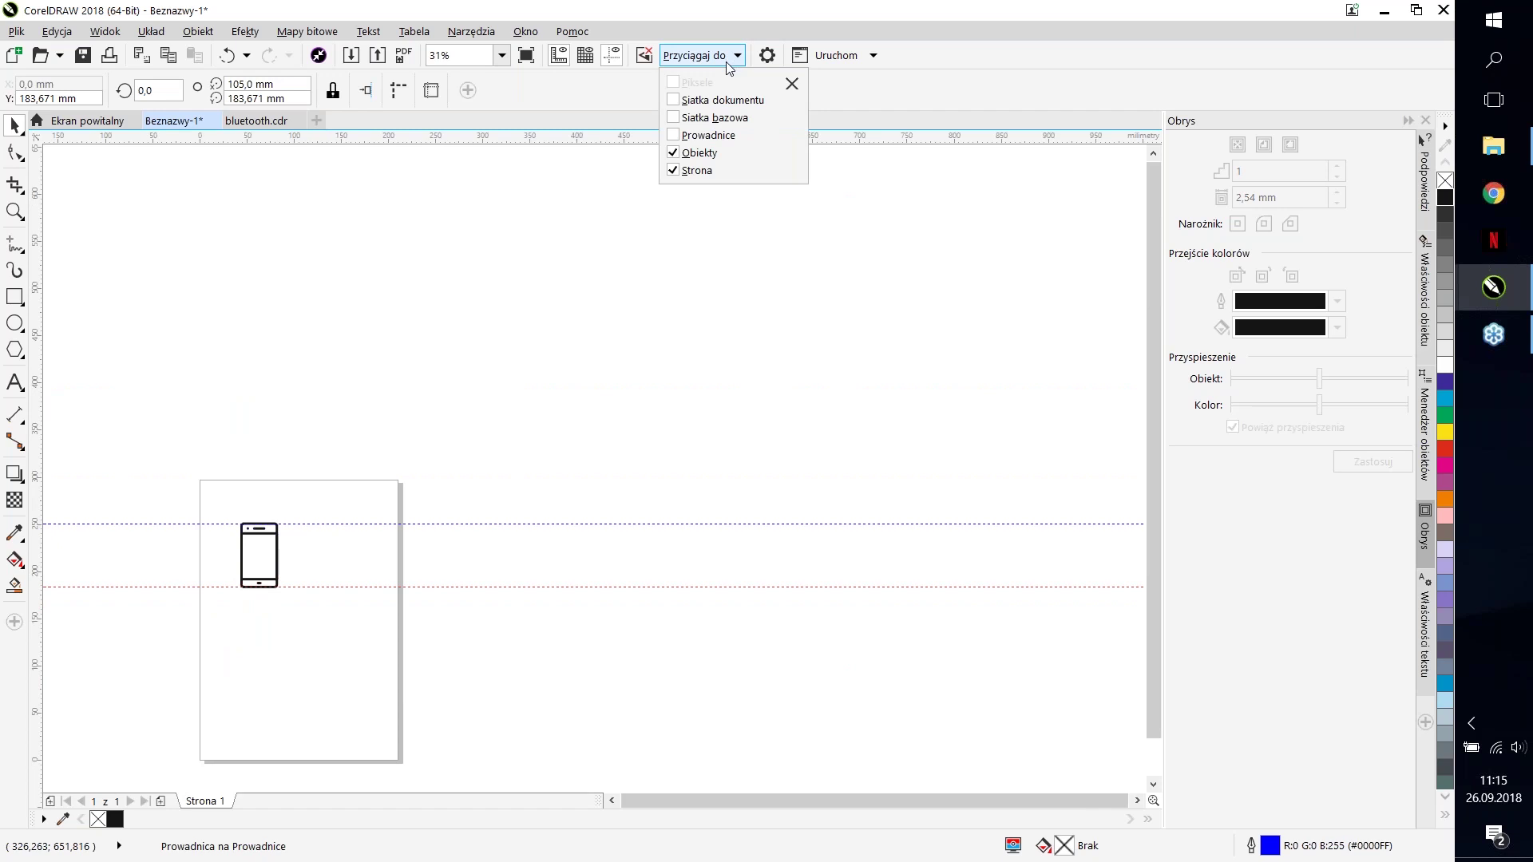
{"action": "left_click", "coordinate": [709, 136]}
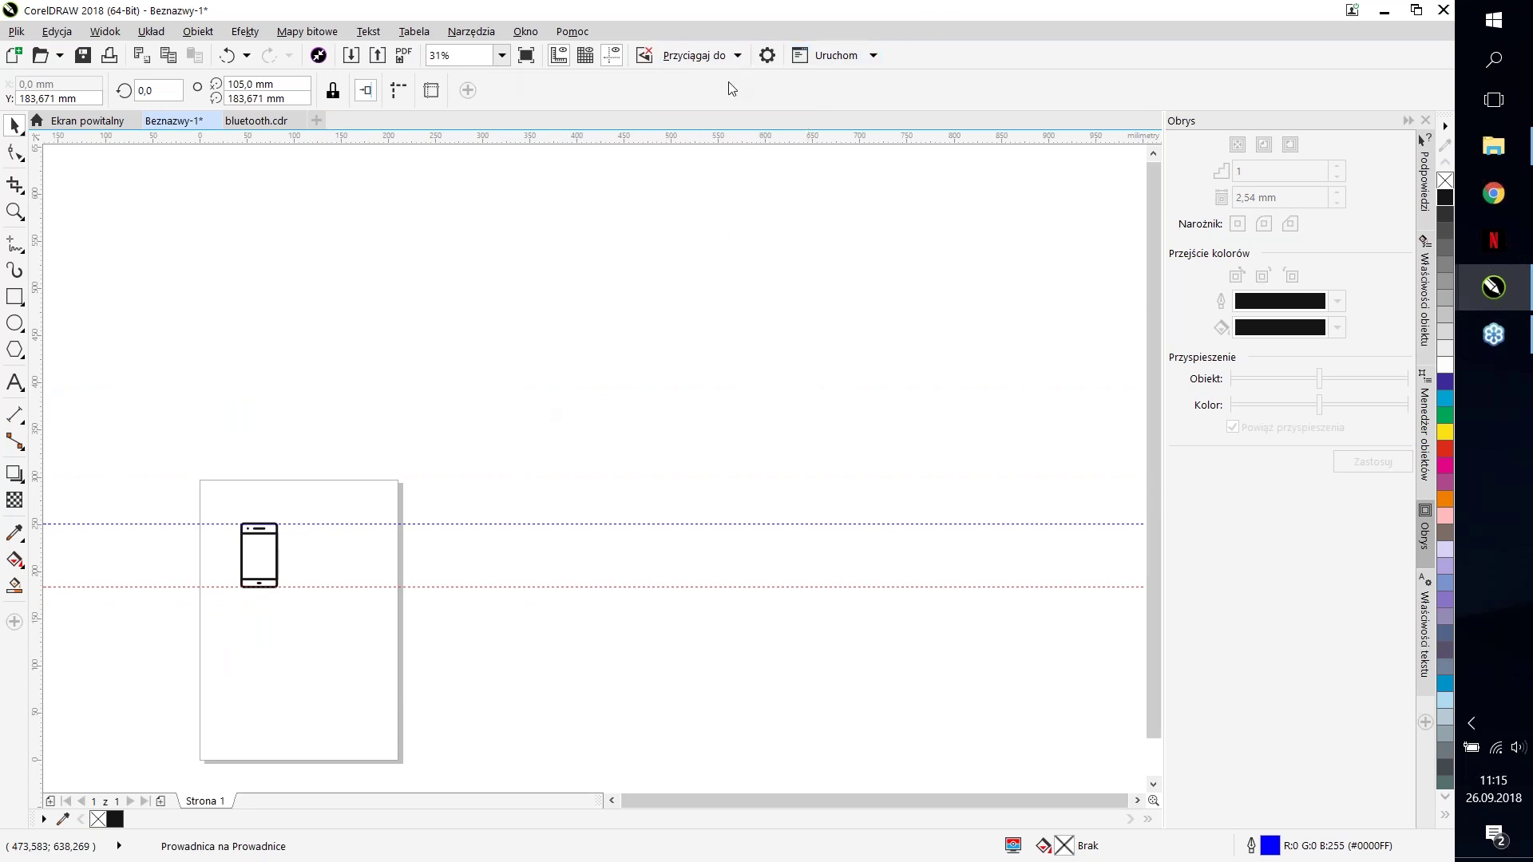
{"action": "scroll", "coordinate": [295, 535], "scroll_direction": "up", "scroll_amount": 4}
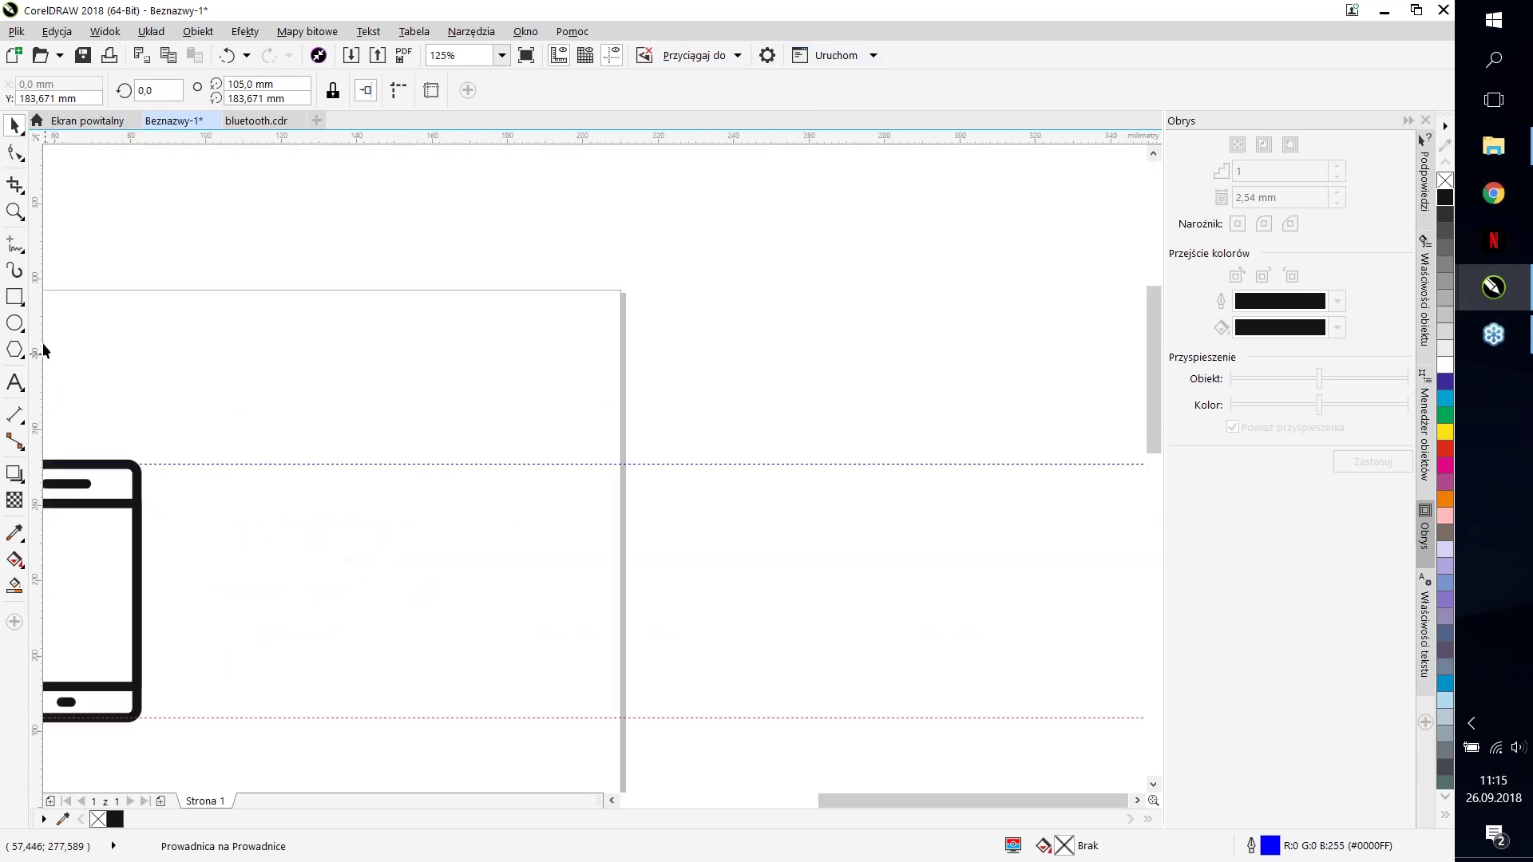
Step: Draw a circle between the guides beside the phone
{"action": "left_click", "coordinate": [16, 326]}
{"action": "left_click_drag", "start_coordinate": [342, 463], "coordinate": [455, 559]}
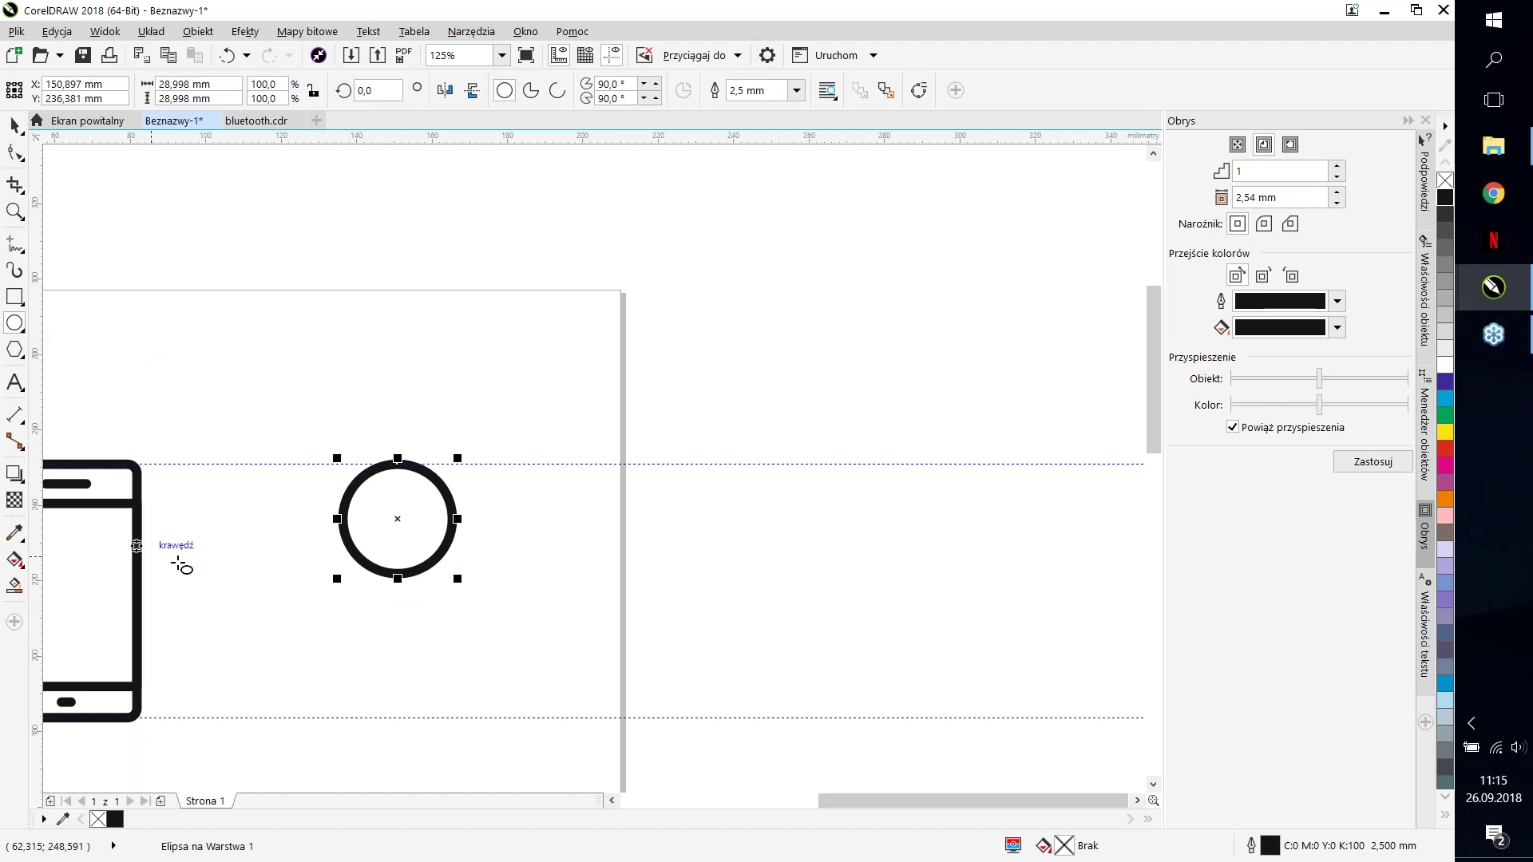
{"action": "scroll", "coordinate": [393, 626], "scroll_direction": "down", "scroll_amount": 1}
{"action": "scroll", "coordinate": [394, 626], "scroll_direction": "up", "scroll_amount": 1}
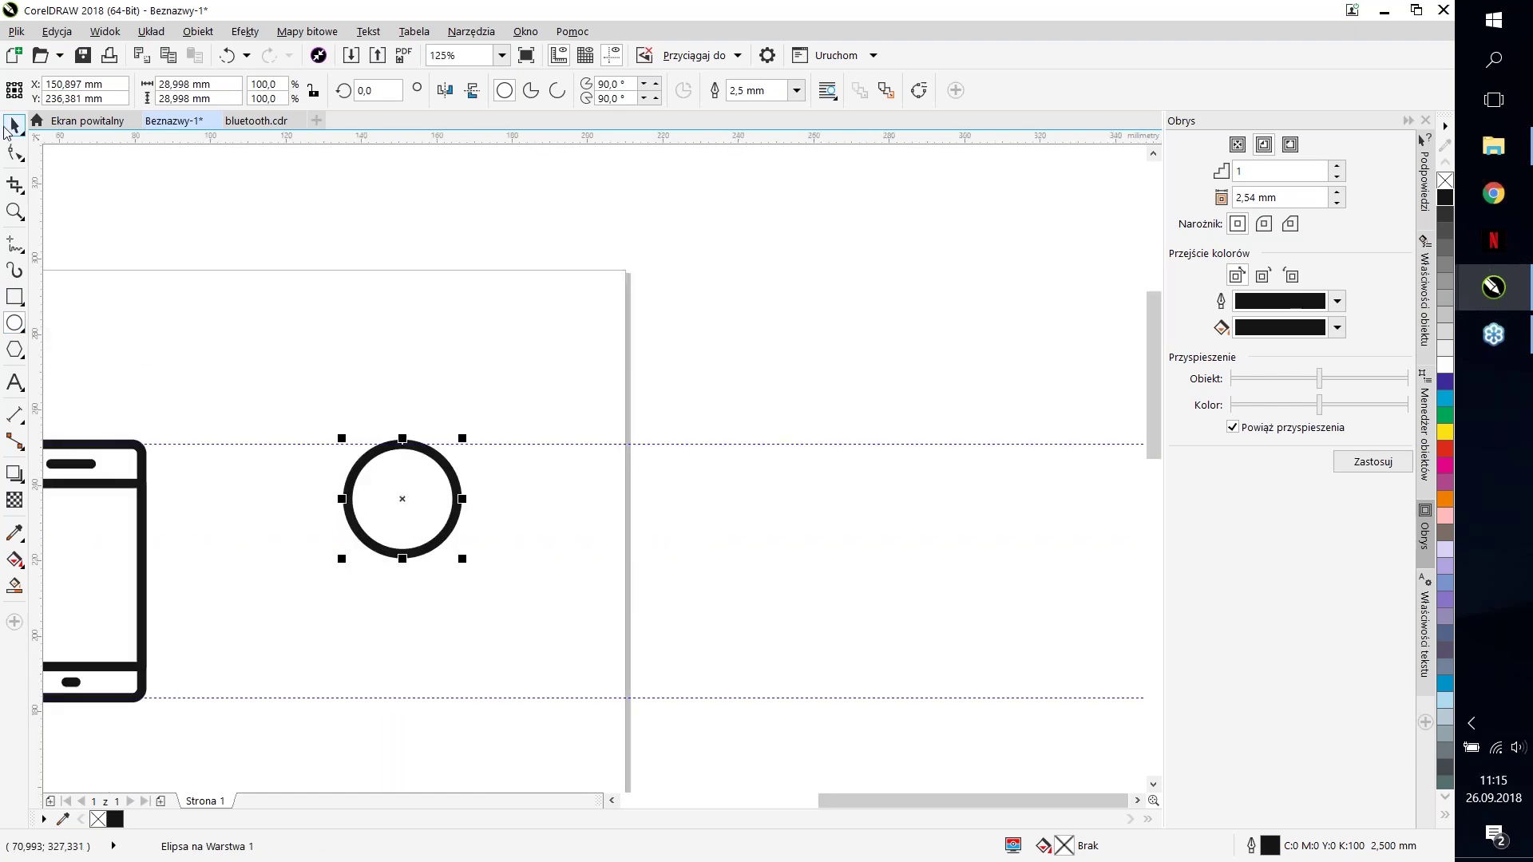
{"action": "left_click", "coordinate": [15, 126]}
Step: Make an enlarged copy of the circle and shift it left below
{"action": "left_click_drag", "start_coordinate": [402, 559], "coordinate": [403, 501]}
{"action": "left_click_drag", "start_coordinate": [335, 431], "coordinate": [659, 728]}
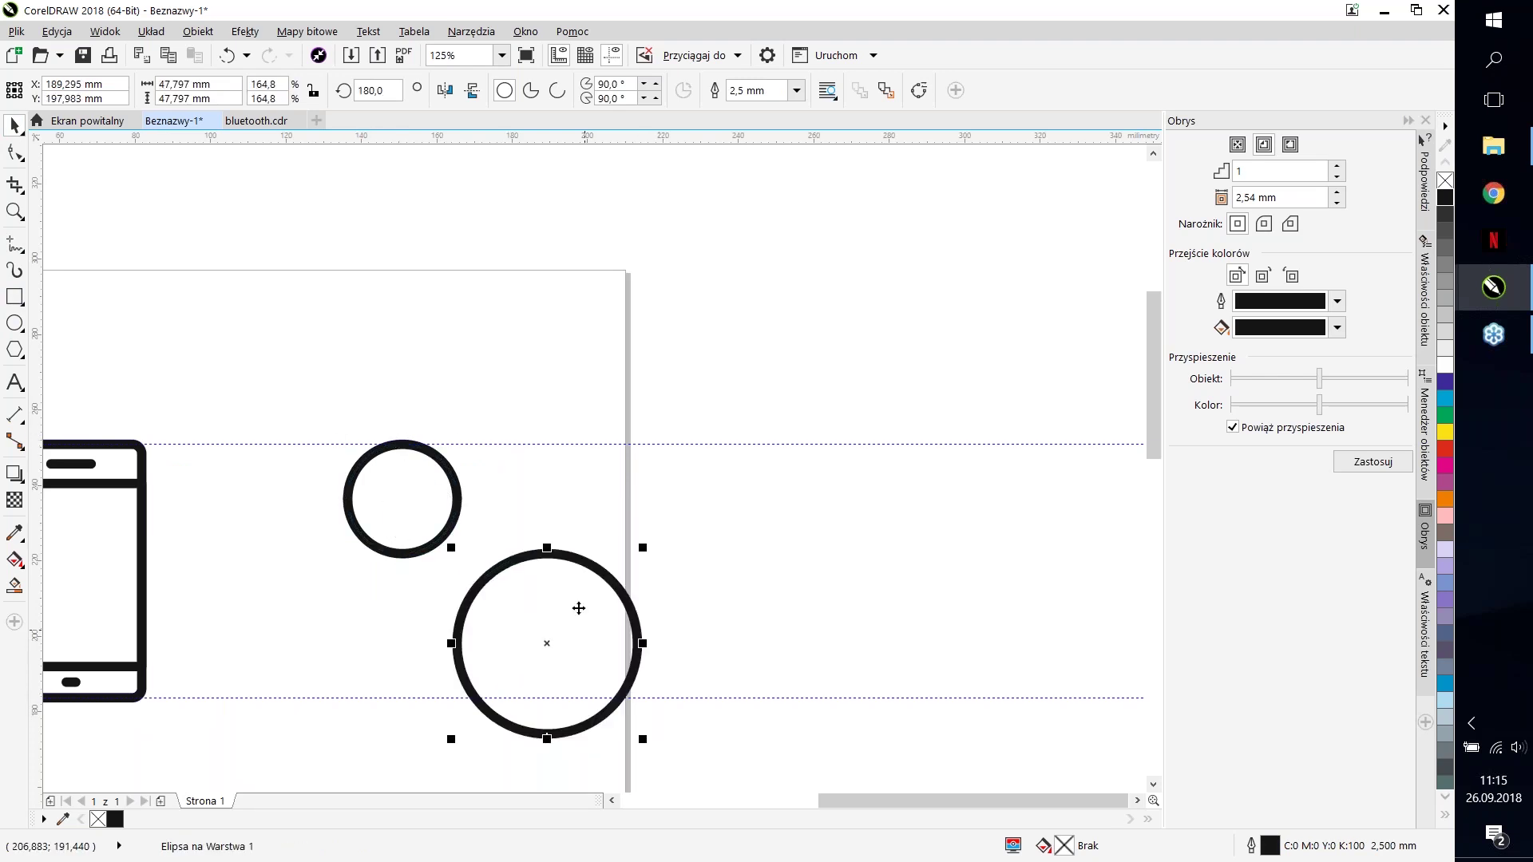
{"action": "left_click_drag", "start_coordinate": [549, 558], "coordinate": [408, 558]}
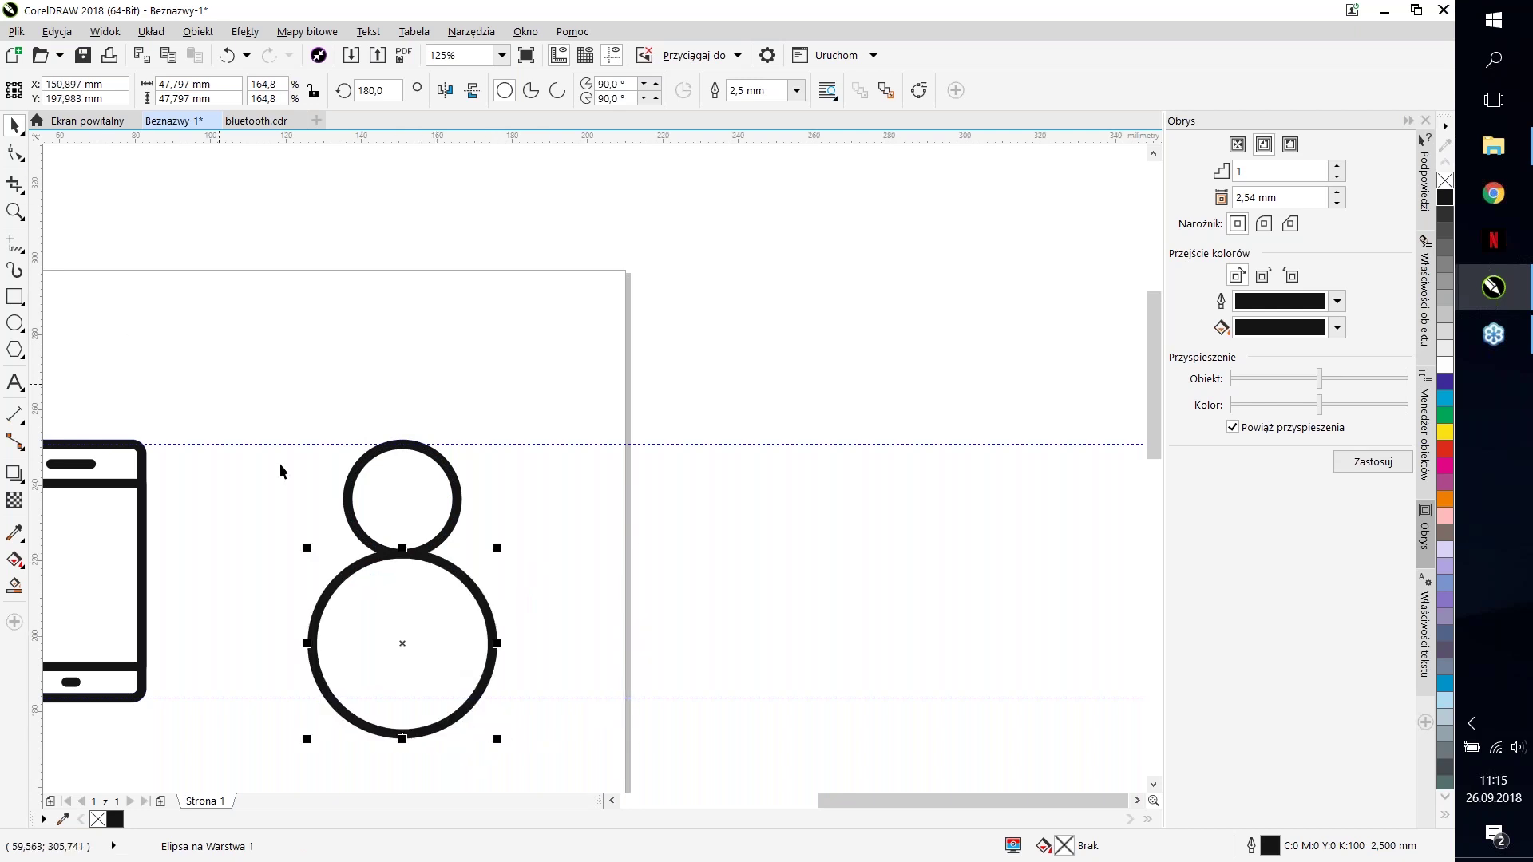
{"action": "left_click", "coordinate": [340, 568]}
{"action": "left_click", "coordinate": [209, 434]}
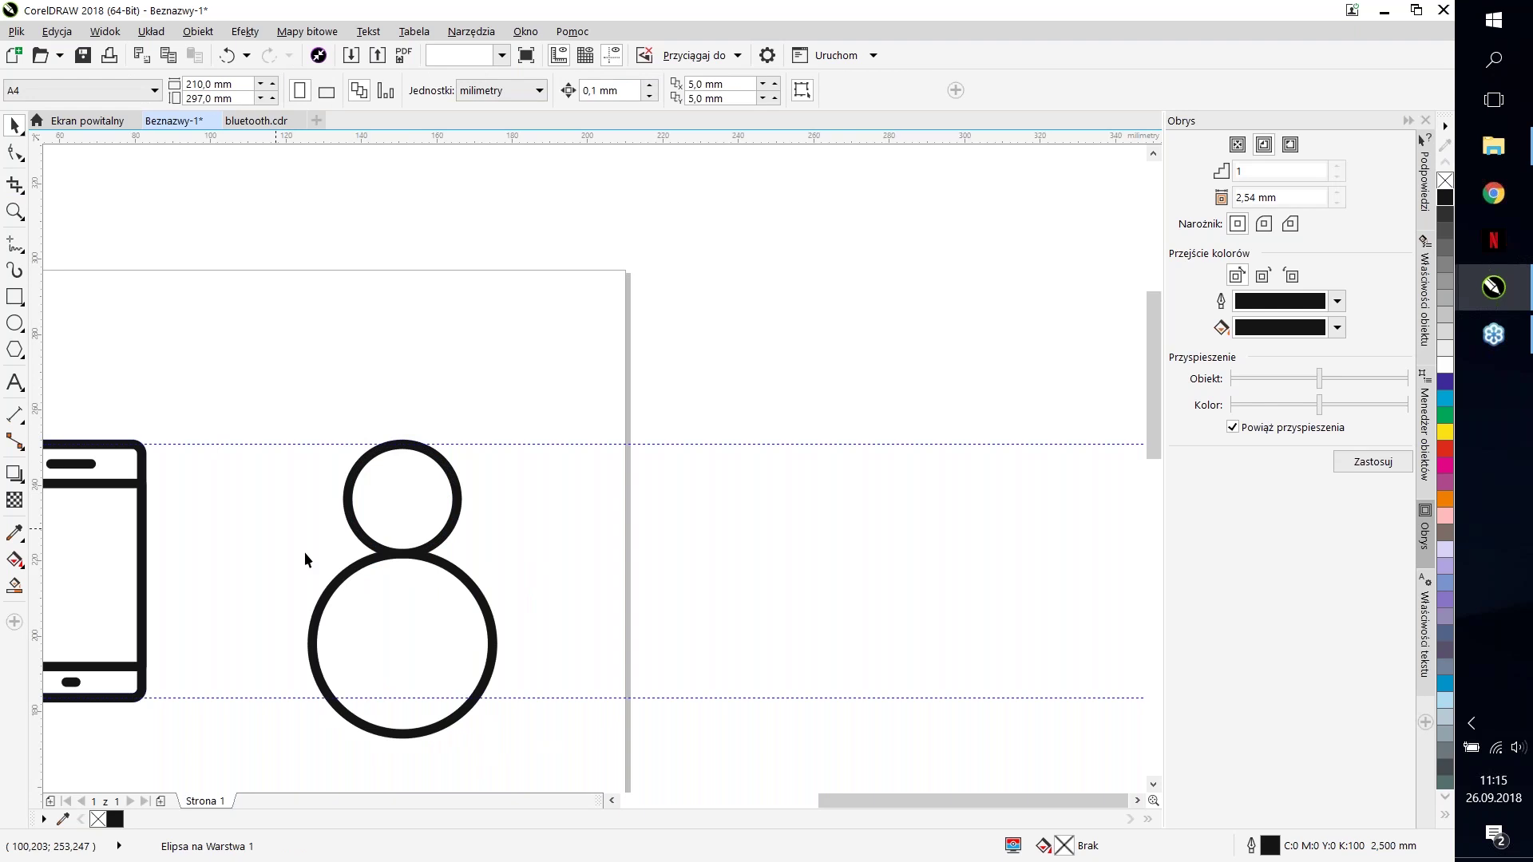
Step: Drop a copy of the large lower circle up-right and drag its node to try an arc
{"action": "left_click", "coordinate": [352, 619]}
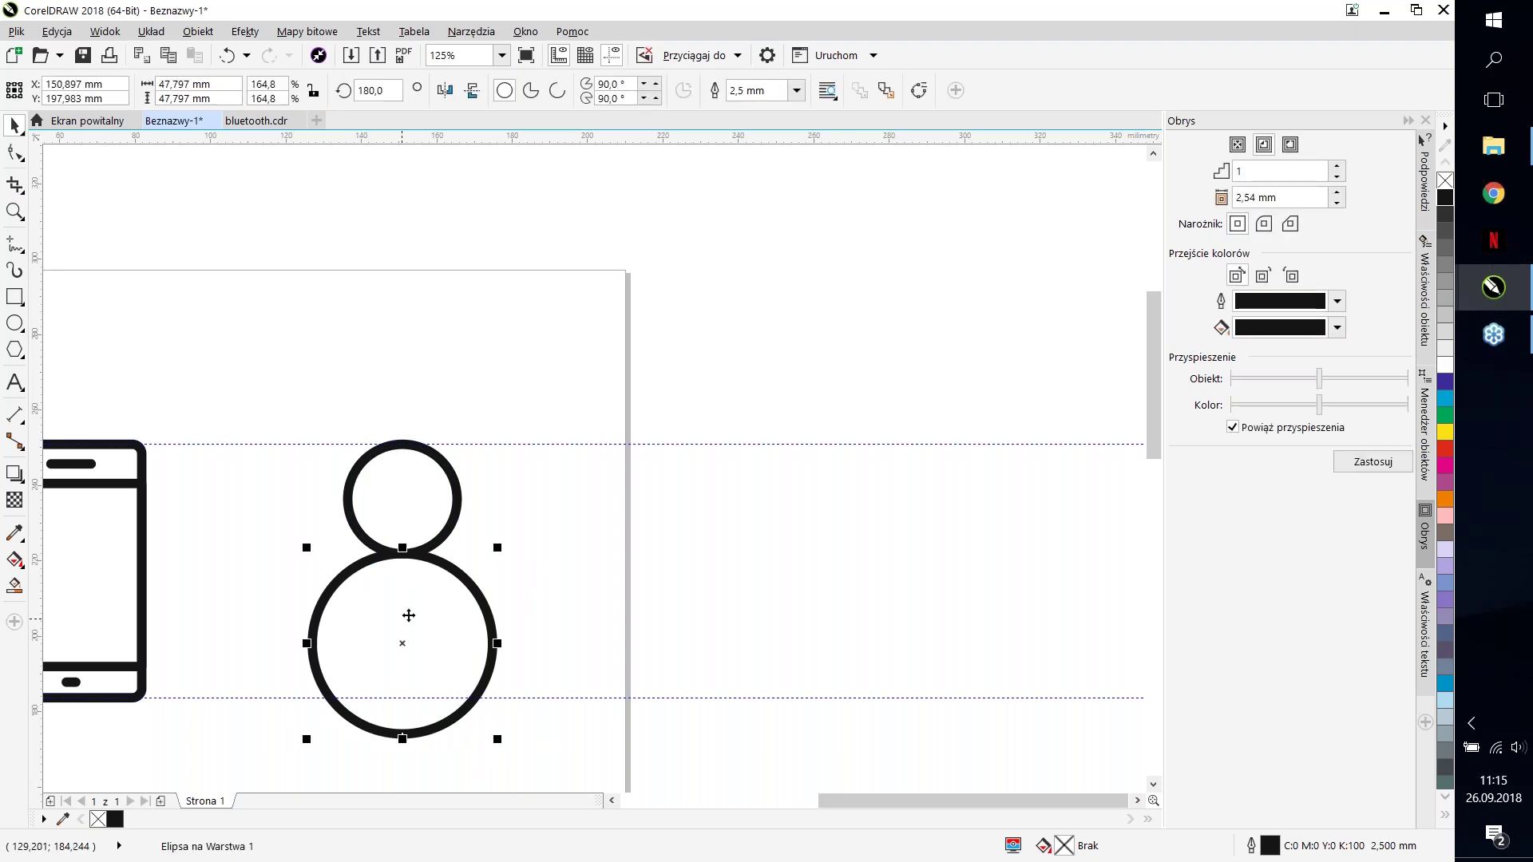
{"action": "left_click_drag", "start_coordinate": [397, 587], "coordinate": [710, 261]}
{"action": "key", "text": "F10"}
{"action": "left_click_drag", "start_coordinate": [715, 408], "coordinate": [799, 341]}
Step: Undo the arc attempt and convert the copied circle to curves
{"action": "key", "text": "ctrl+z"}
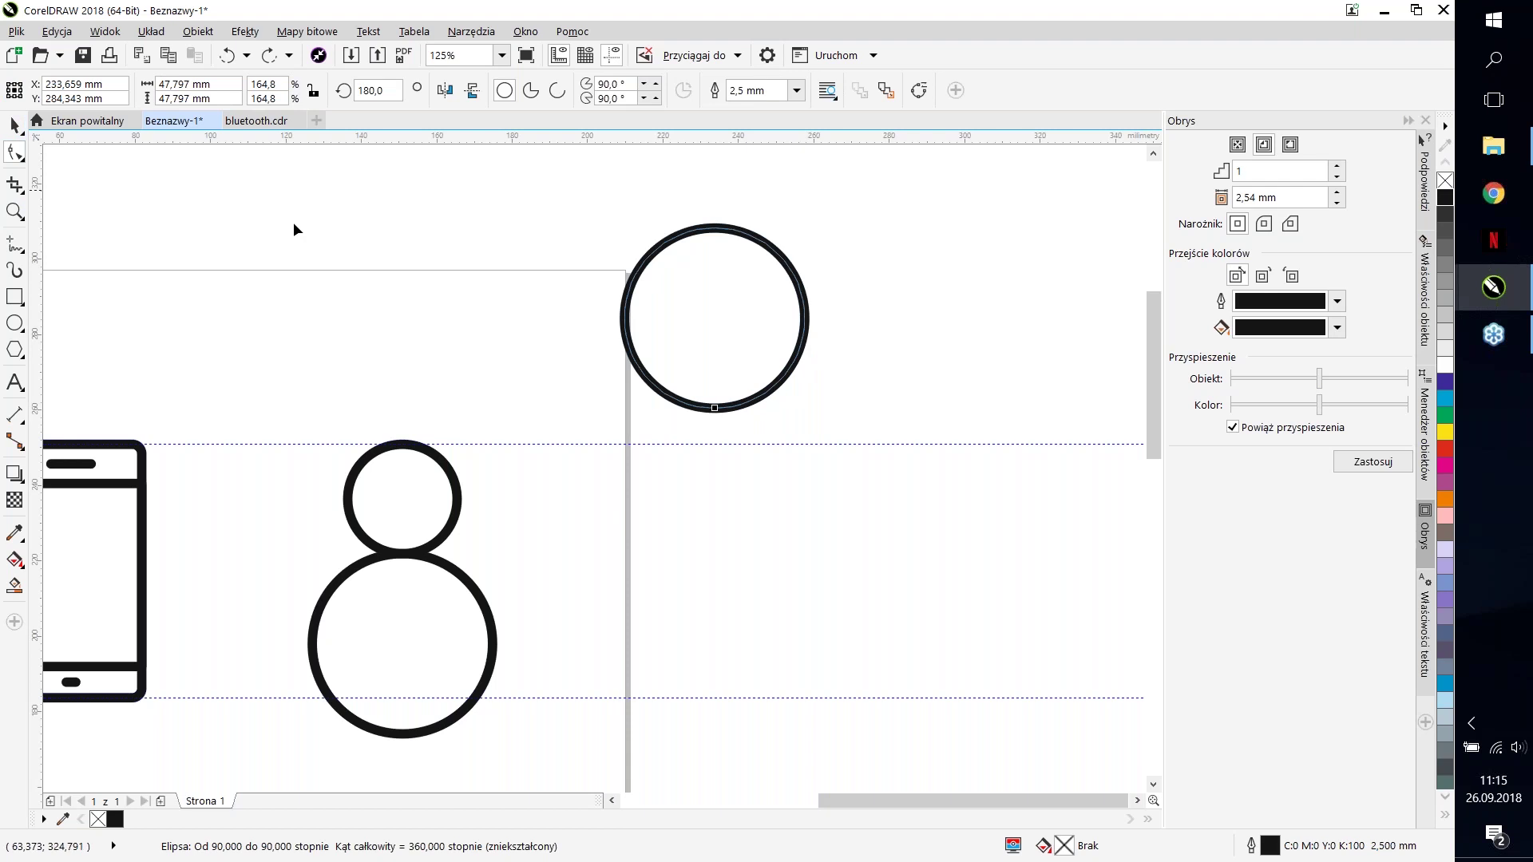
{"action": "key", "text": "space"}
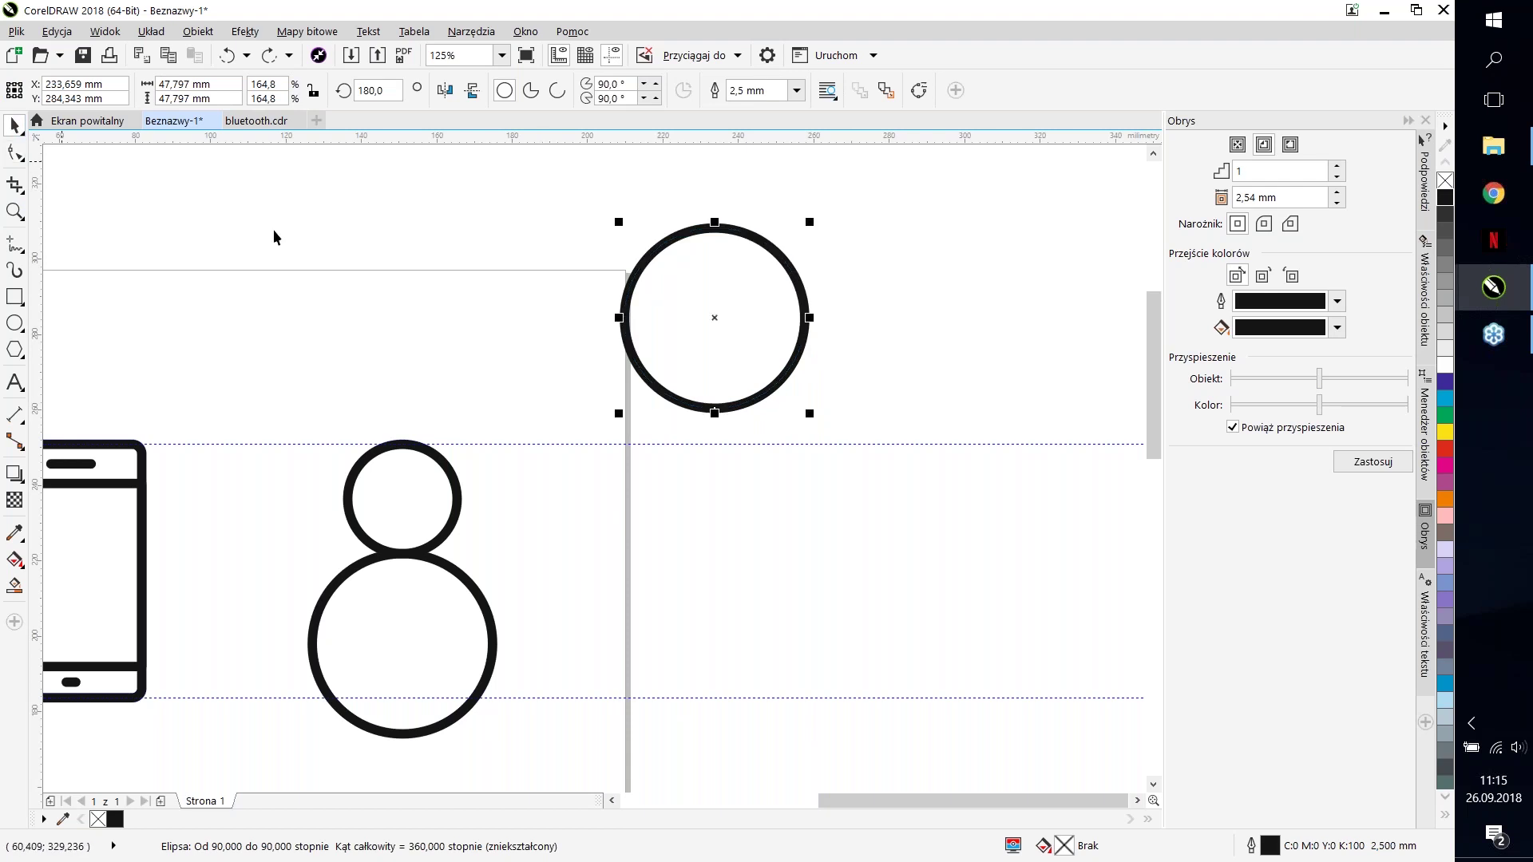
{"action": "left_click", "coordinate": [428, 267]}
{"action": "left_click_drag", "start_coordinate": [561, 228], "coordinate": [896, 479]}
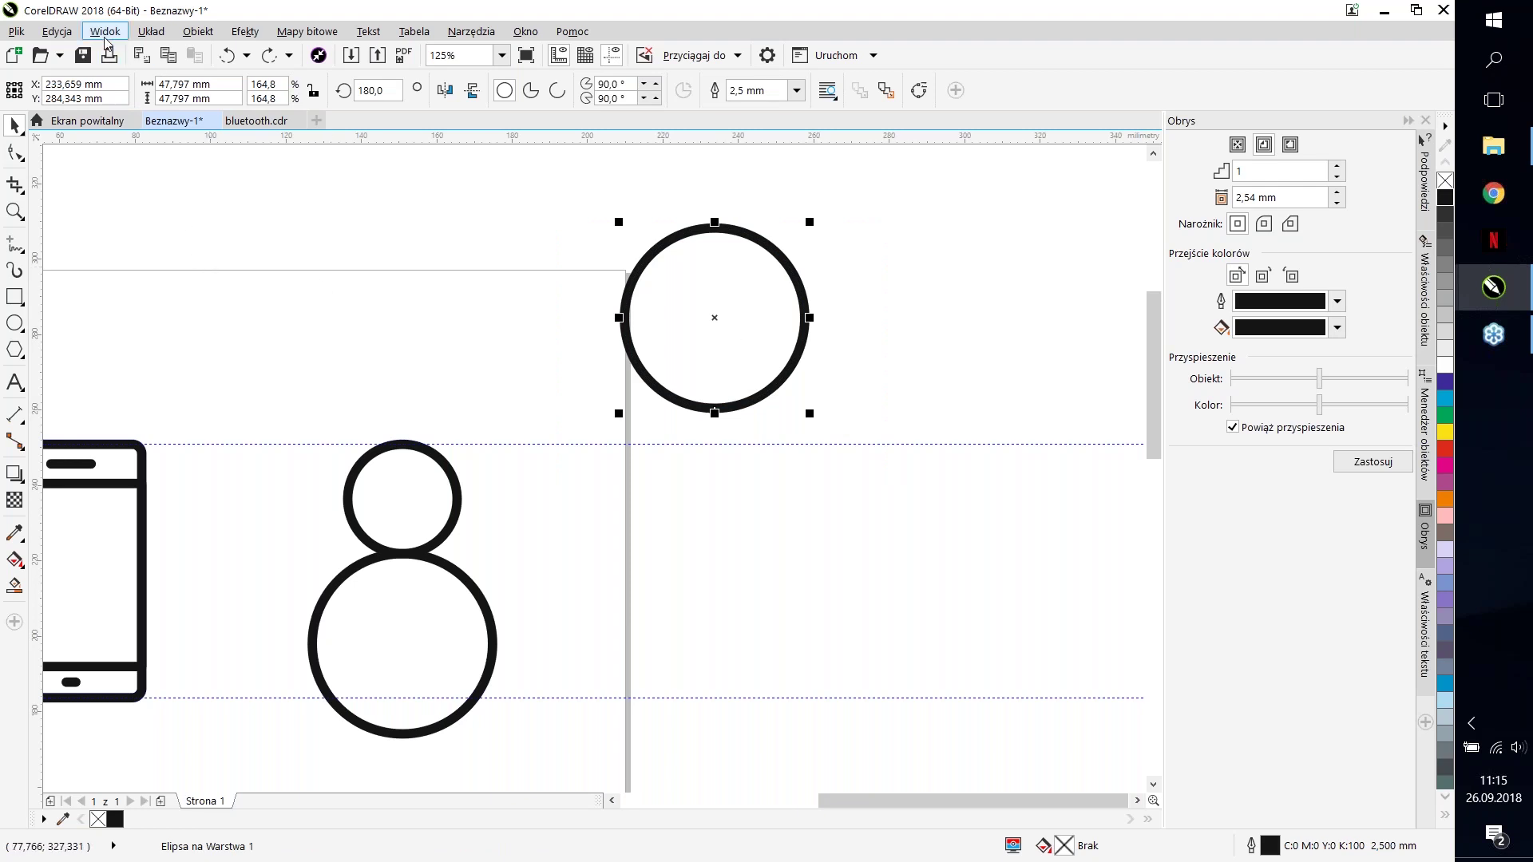
{"action": "left_click", "coordinate": [198, 32]}
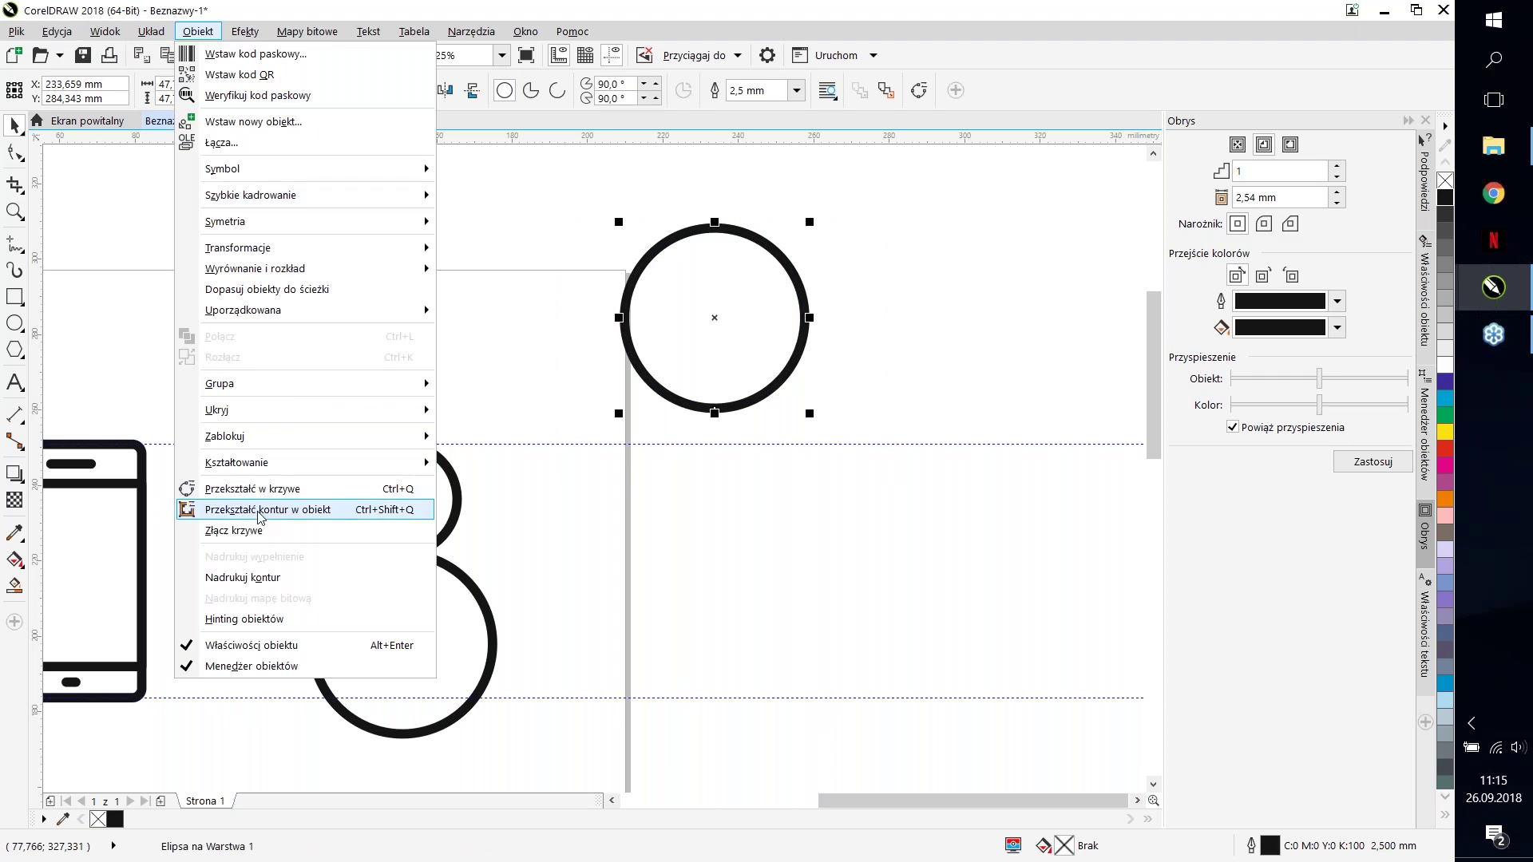
{"action": "left_click", "coordinate": [255, 489]}
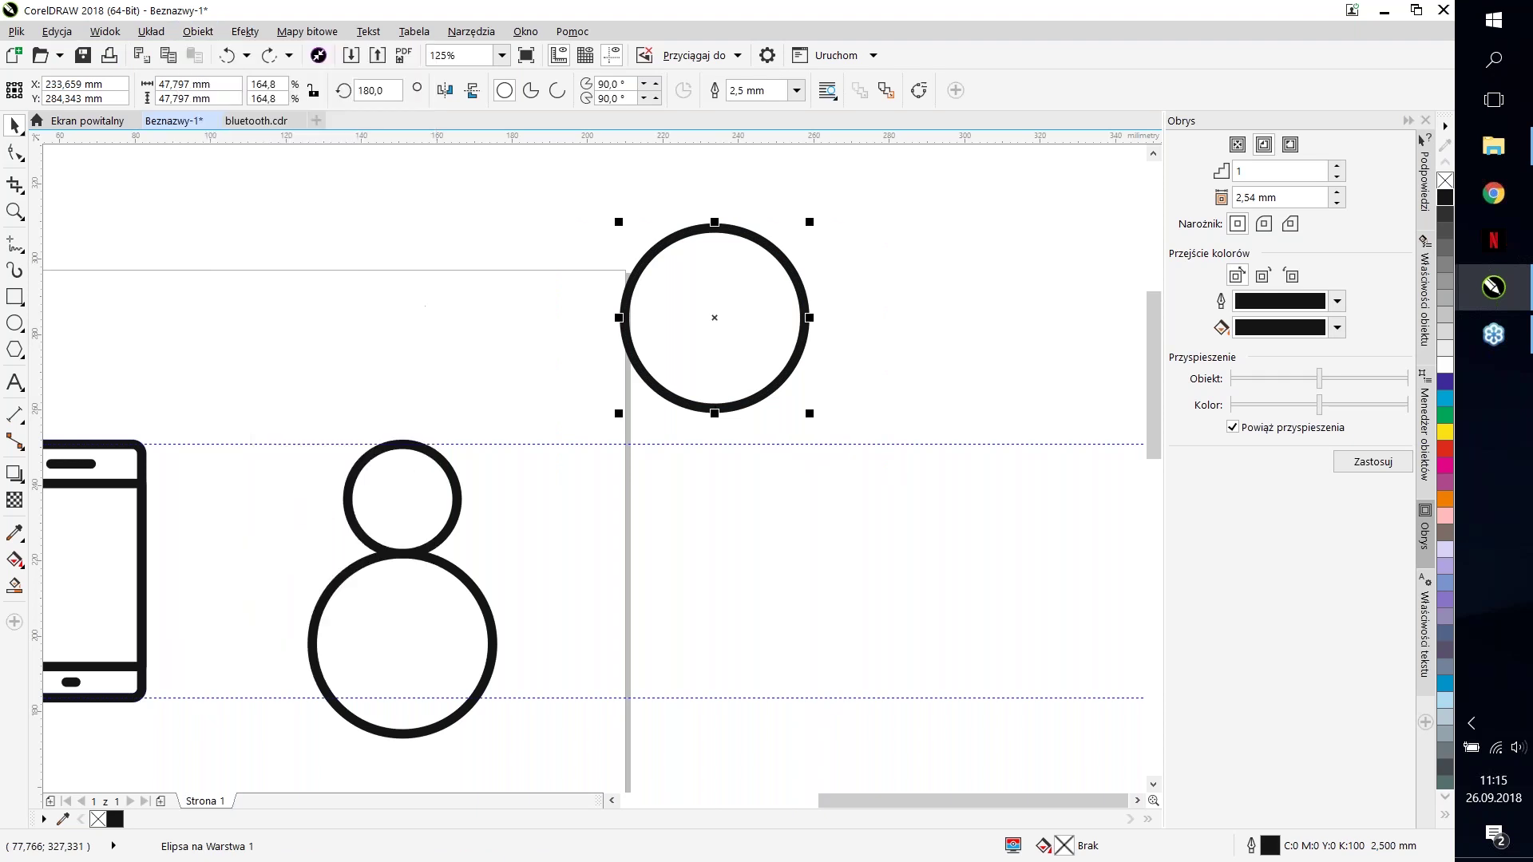
{"action": "left_click", "coordinate": [198, 31]}
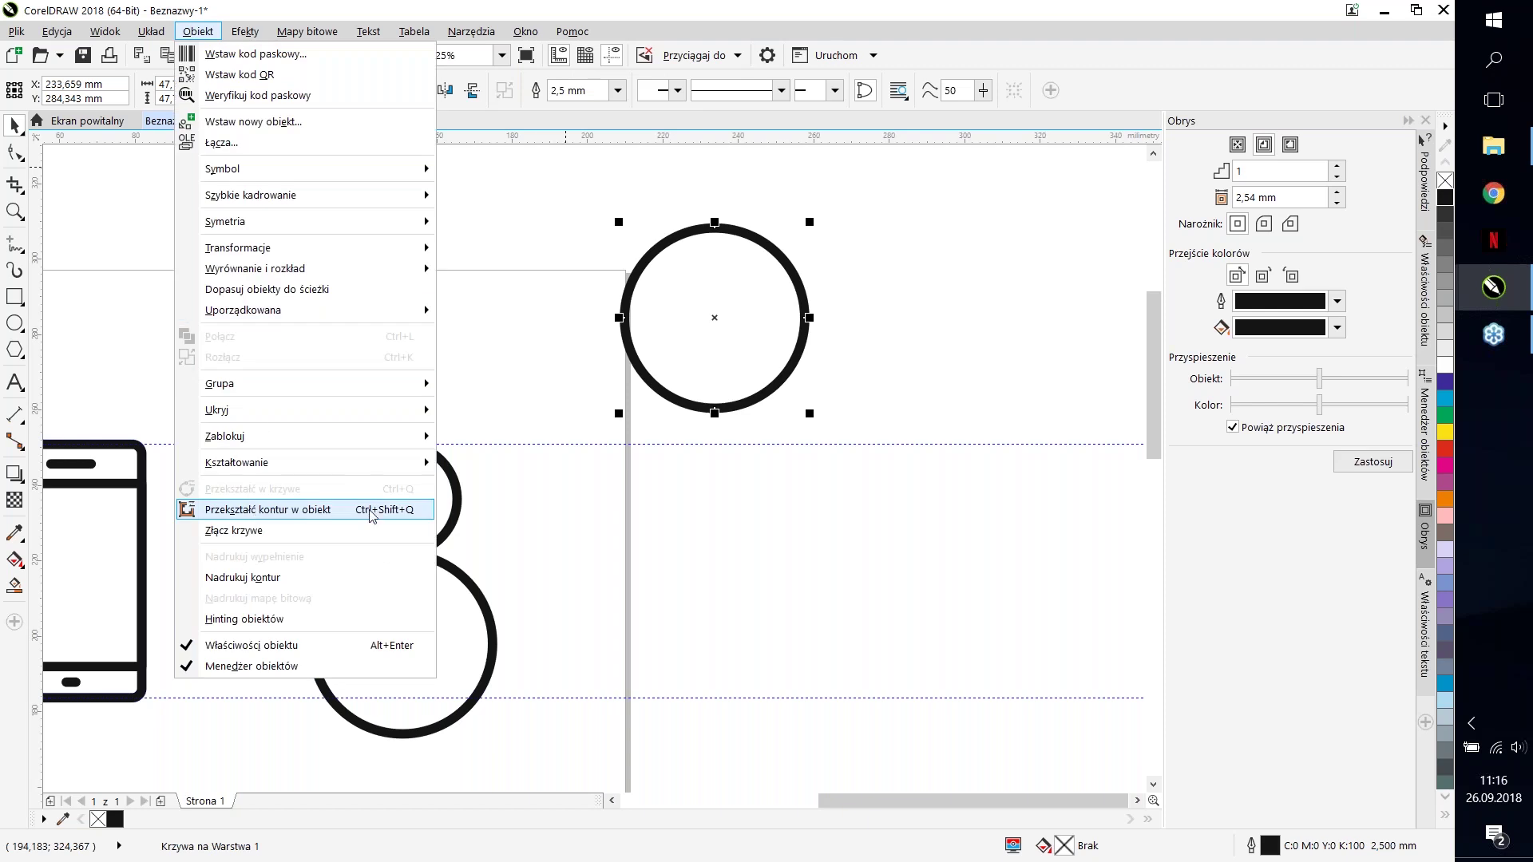
{"action": "left_click", "coordinate": [860, 435]}
{"action": "scroll", "coordinate": [749, 327], "scroll_direction": "up", "scroll_amount": 2}
{"action": "scroll", "coordinate": [760, 332], "scroll_direction": "down", "scroll_amount": 2}
{"action": "scroll", "coordinate": [747, 236], "scroll_direction": "up", "scroll_amount": 2}
{"action": "left_click", "coordinate": [725, 229]}
Step: Break the curve at its bottom node and delete the bottom nodes, leaving the upper arc
{"action": "key", "text": "F10"}
{"action": "left_click", "coordinate": [694, 218]}
{"action": "left_click", "coordinate": [874, 397]}
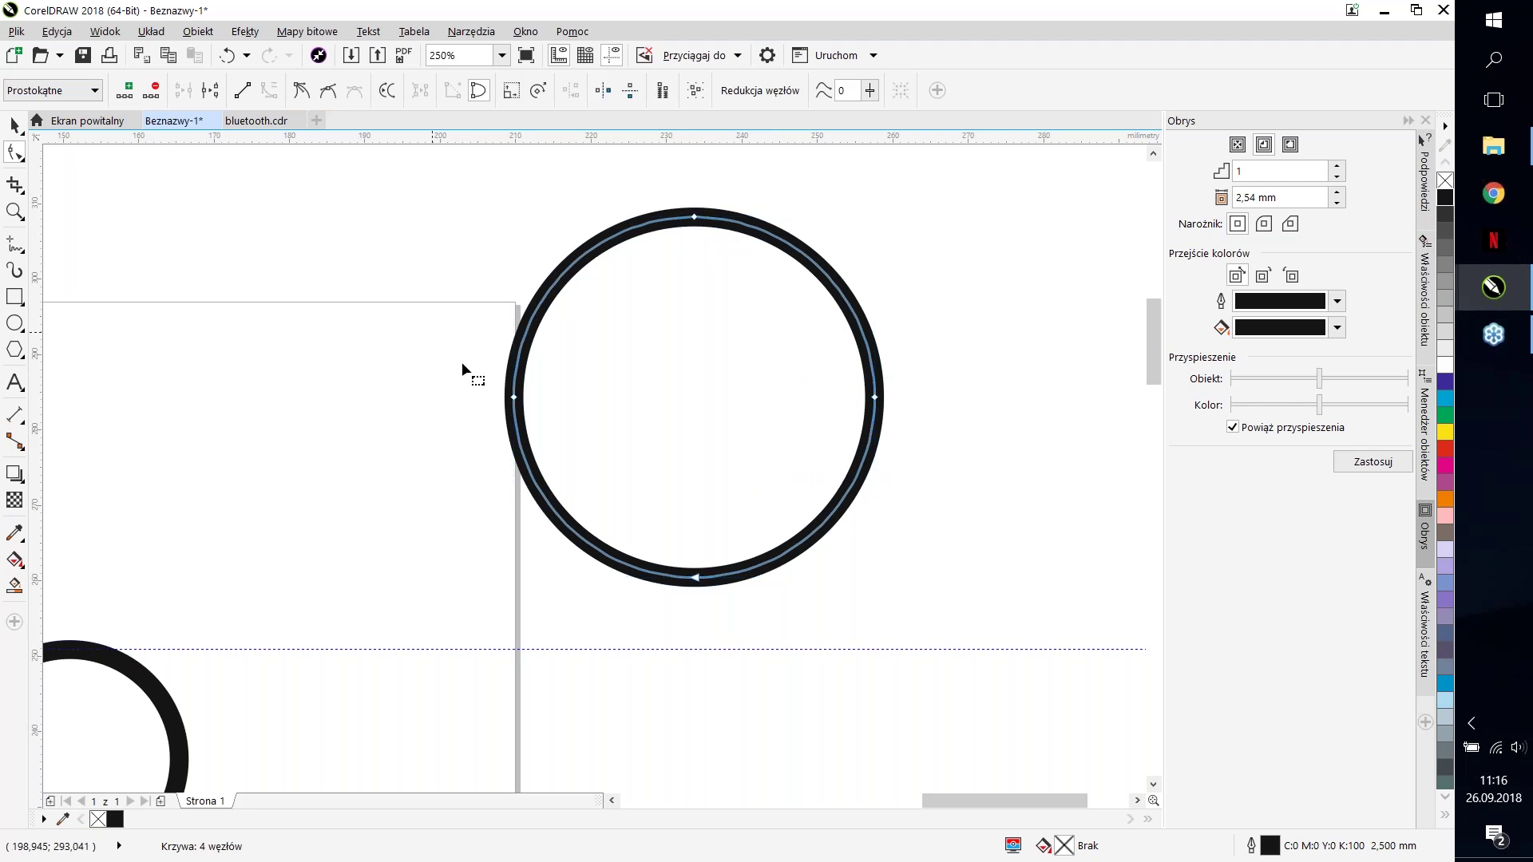
{"action": "left_click", "coordinate": [639, 508]}
{"action": "scroll", "coordinate": [681, 532], "scroll_direction": "down", "scroll_amount": 4}
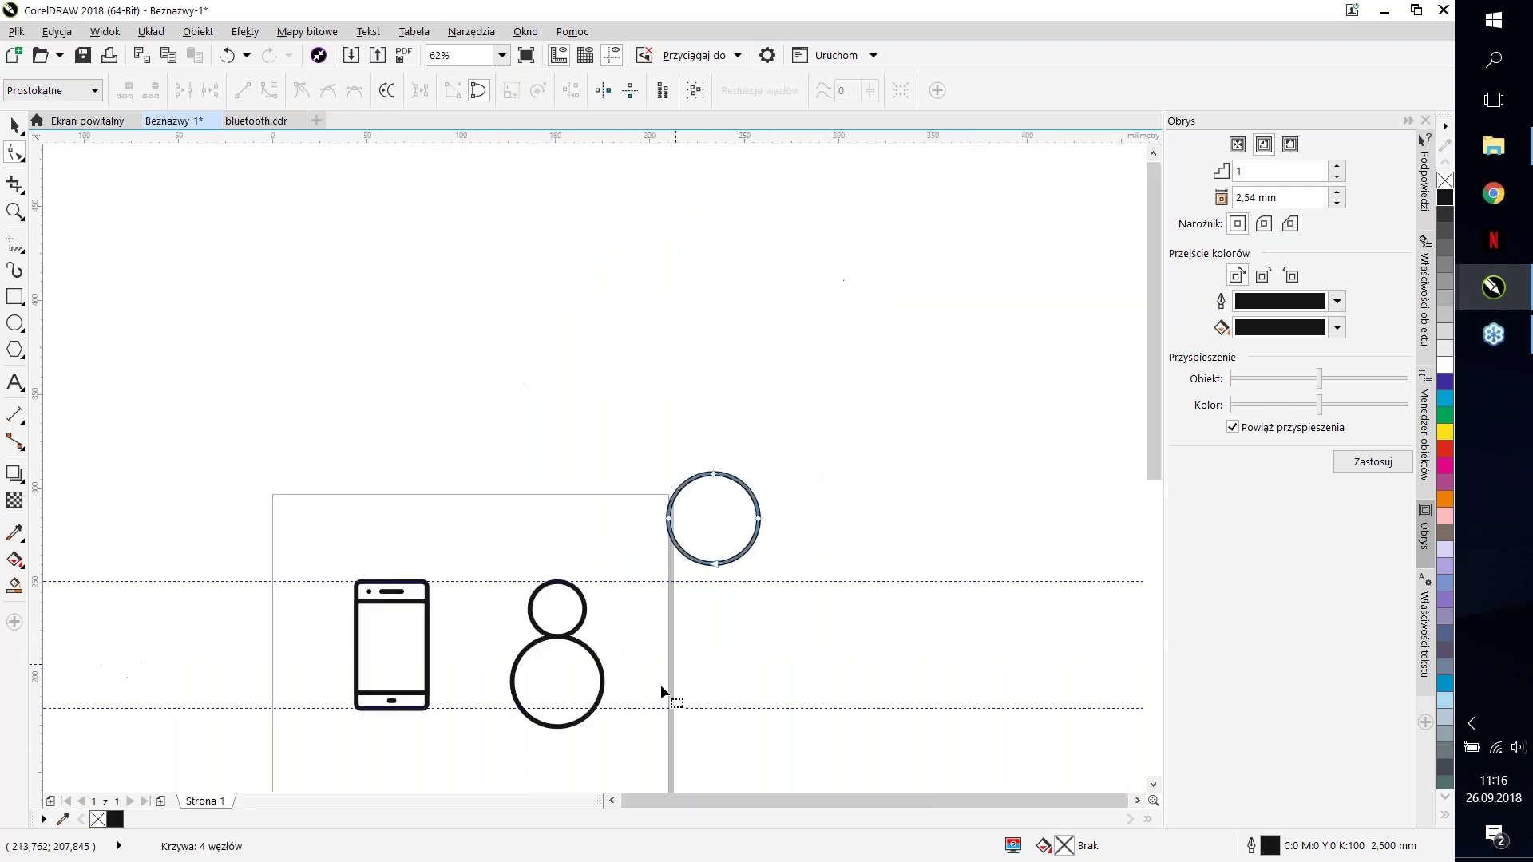
{"action": "scroll", "coordinate": [777, 544], "scroll_direction": "up", "scroll_amount": 2}
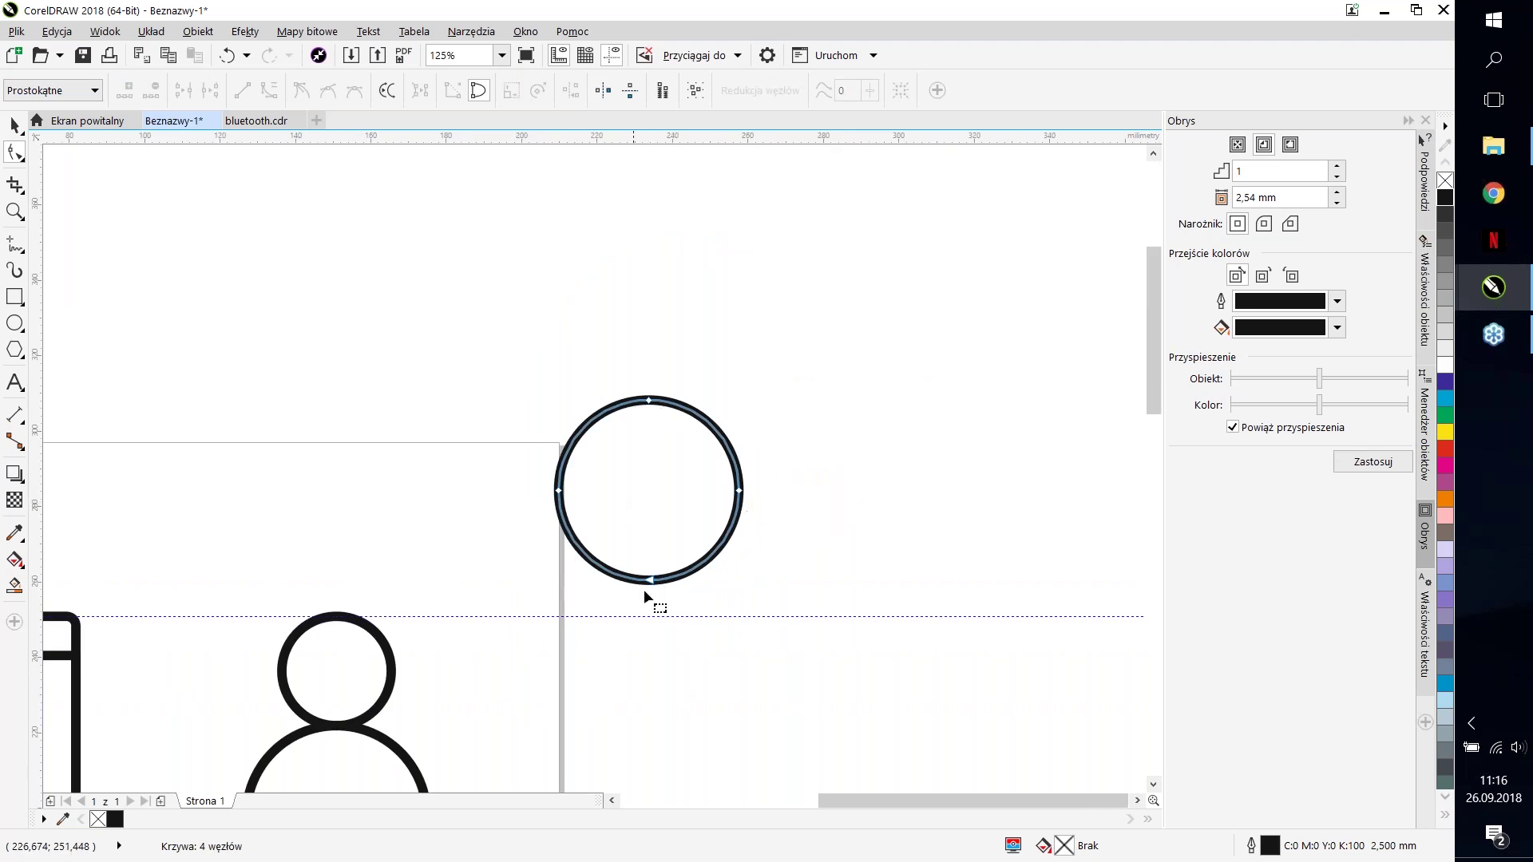
{"action": "left_click", "coordinate": [649, 581]}
{"action": "scroll", "coordinate": [658, 601], "scroll_direction": "up", "scroll_amount": 2}
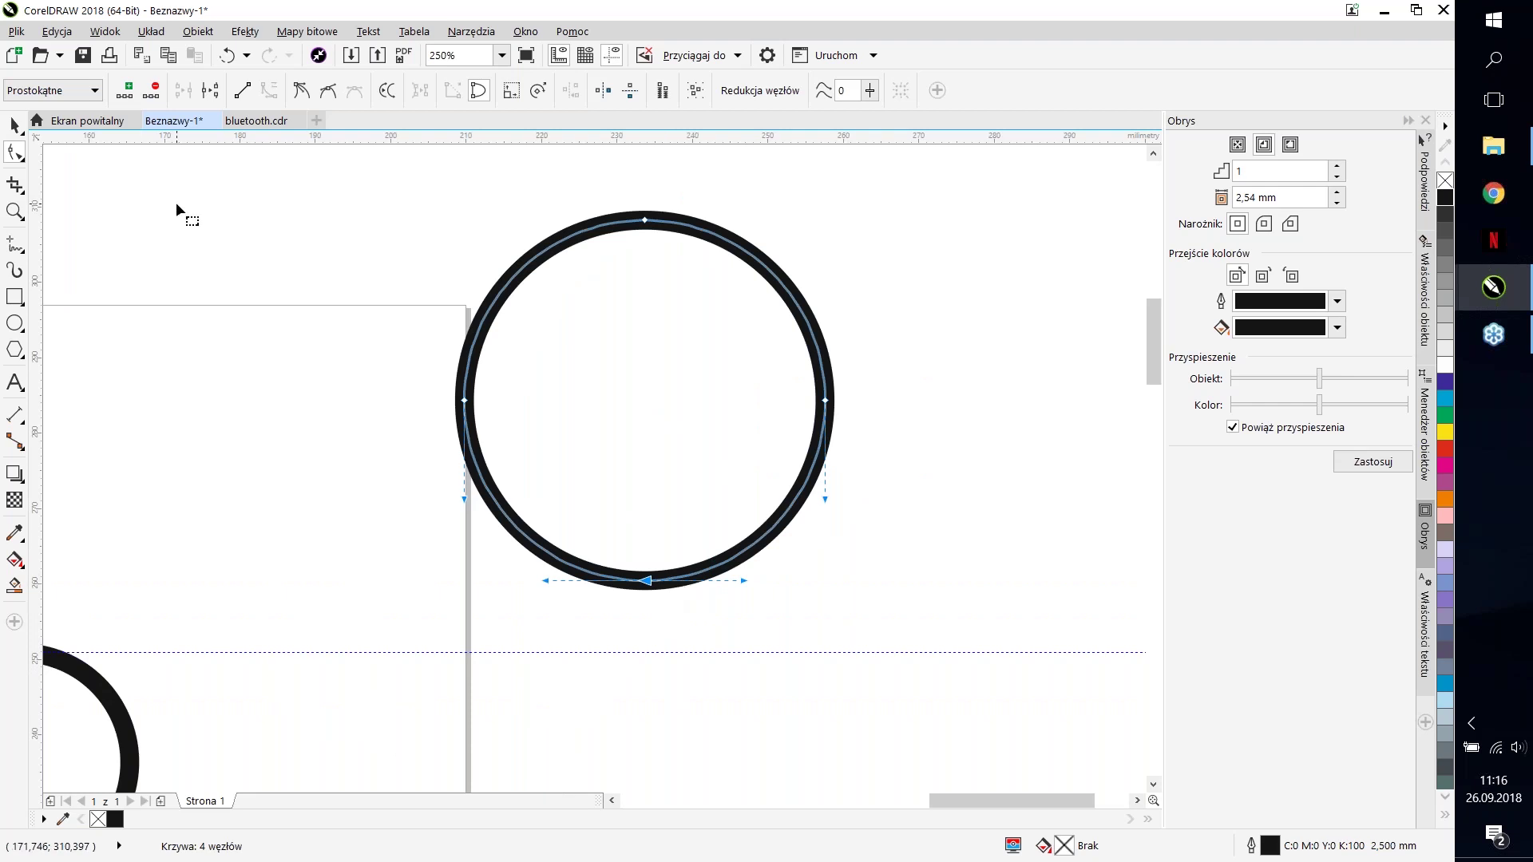
{"action": "left_click", "coordinate": [211, 91]}
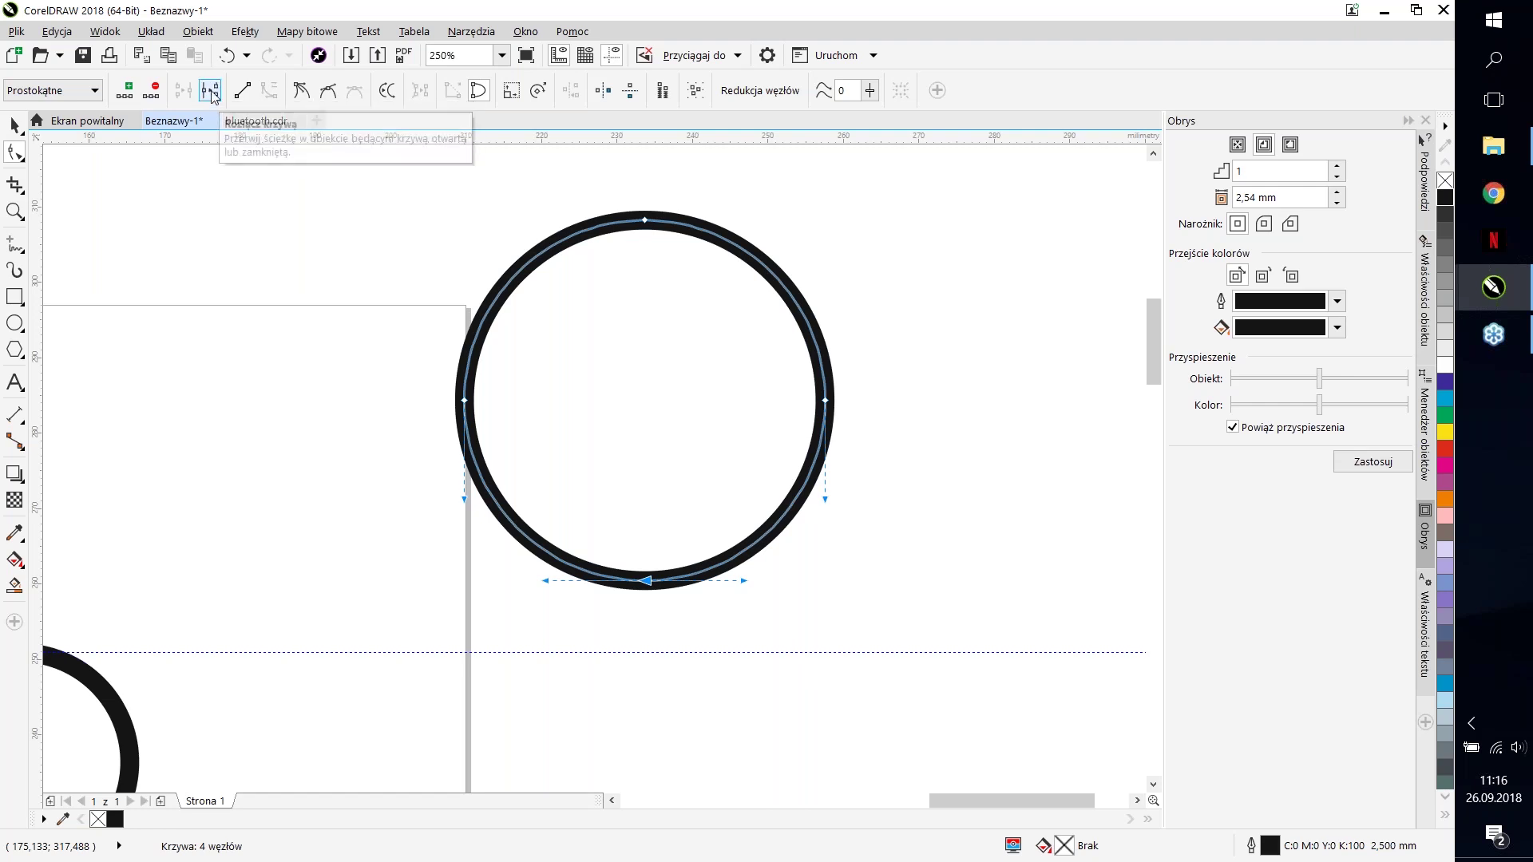
{"action": "left_click", "coordinate": [212, 91]}
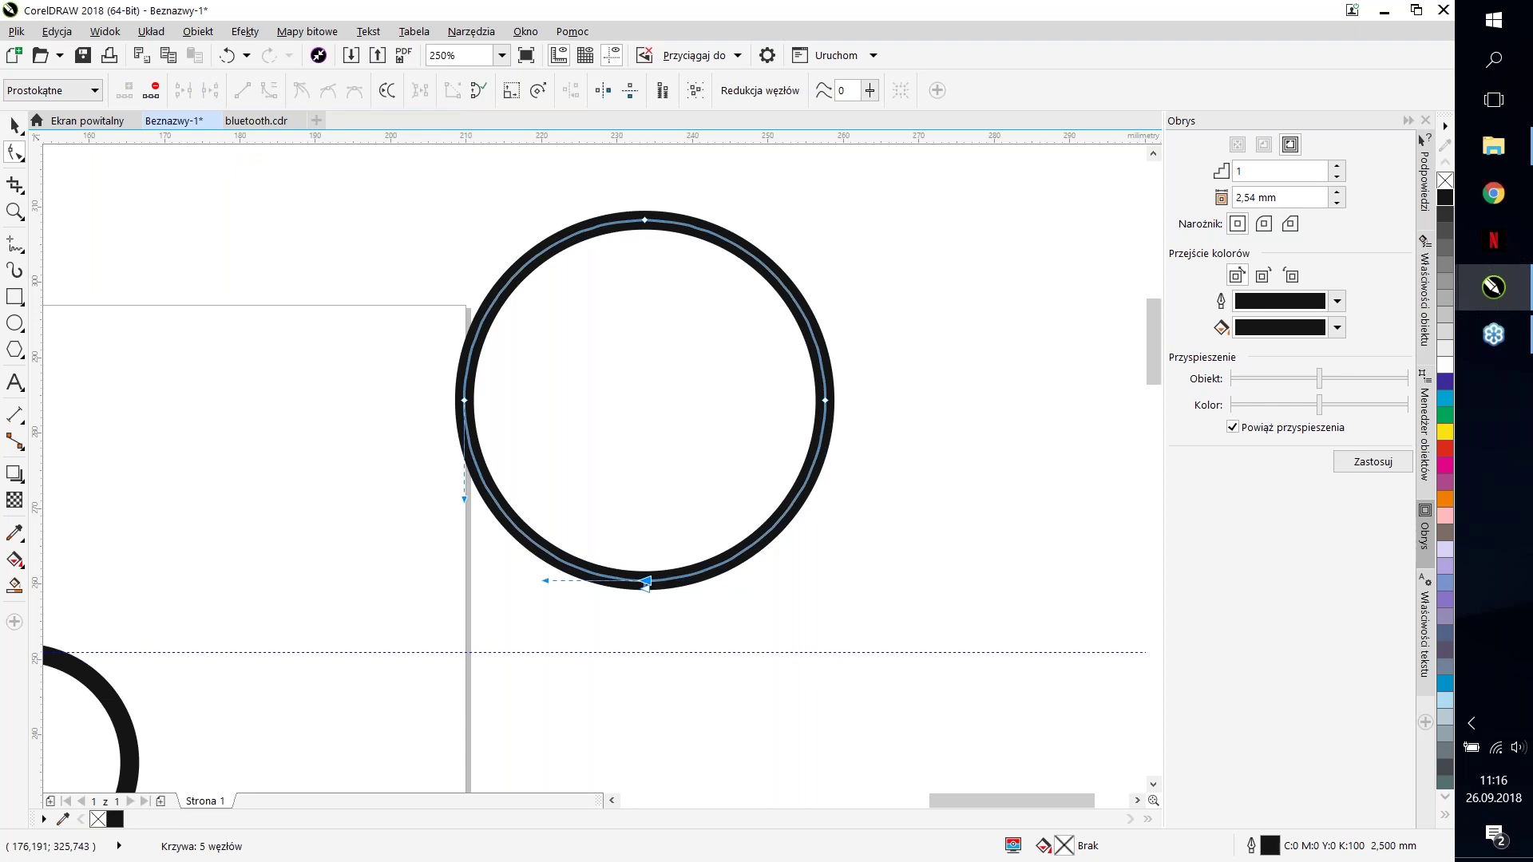
{"action": "key", "text": "Delete"}
{"action": "key", "text": "space"}
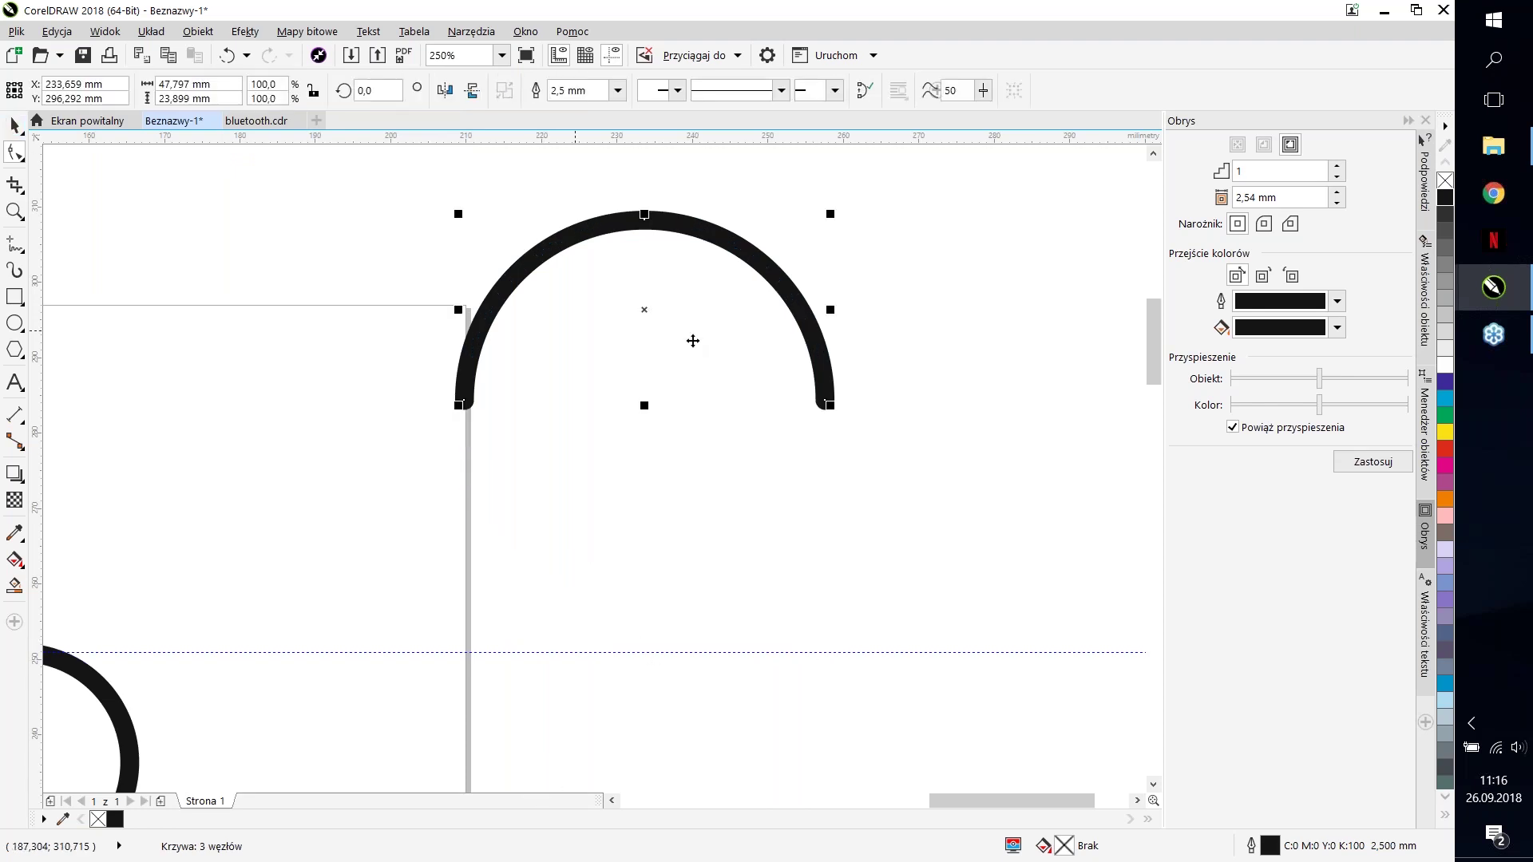
{"action": "scroll", "coordinate": [691, 339], "scroll_direction": "down", "scroll_amount": 2}
Step: Move the arc down beside the circles and delete the large lower circle
{"action": "left_click_drag", "start_coordinate": [728, 337], "coordinate": [694, 509]}
{"action": "left_click", "coordinate": [567, 500]}
{"action": "left_click", "coordinate": [592, 519]}
{"action": "key", "text": "Delete"}
{"action": "scroll", "coordinate": [596, 487], "scroll_direction": "up", "scroll_amount": 2}
Step: Snap the arc under the small circle, enlarge it into shoulders, and centre it
{"action": "left_click", "coordinate": [831, 515]}
{"action": "left_click_drag", "start_coordinate": [831, 515], "coordinate": [343, 480]}
{"action": "scroll", "coordinate": [447, 559], "scroll_direction": "down", "scroll_amount": 2}
{"action": "left_click_drag", "start_coordinate": [460, 565], "coordinate": [527, 590]}
{"action": "scroll", "coordinate": [361, 539], "scroll_direction": "up", "scroll_amount": 1}
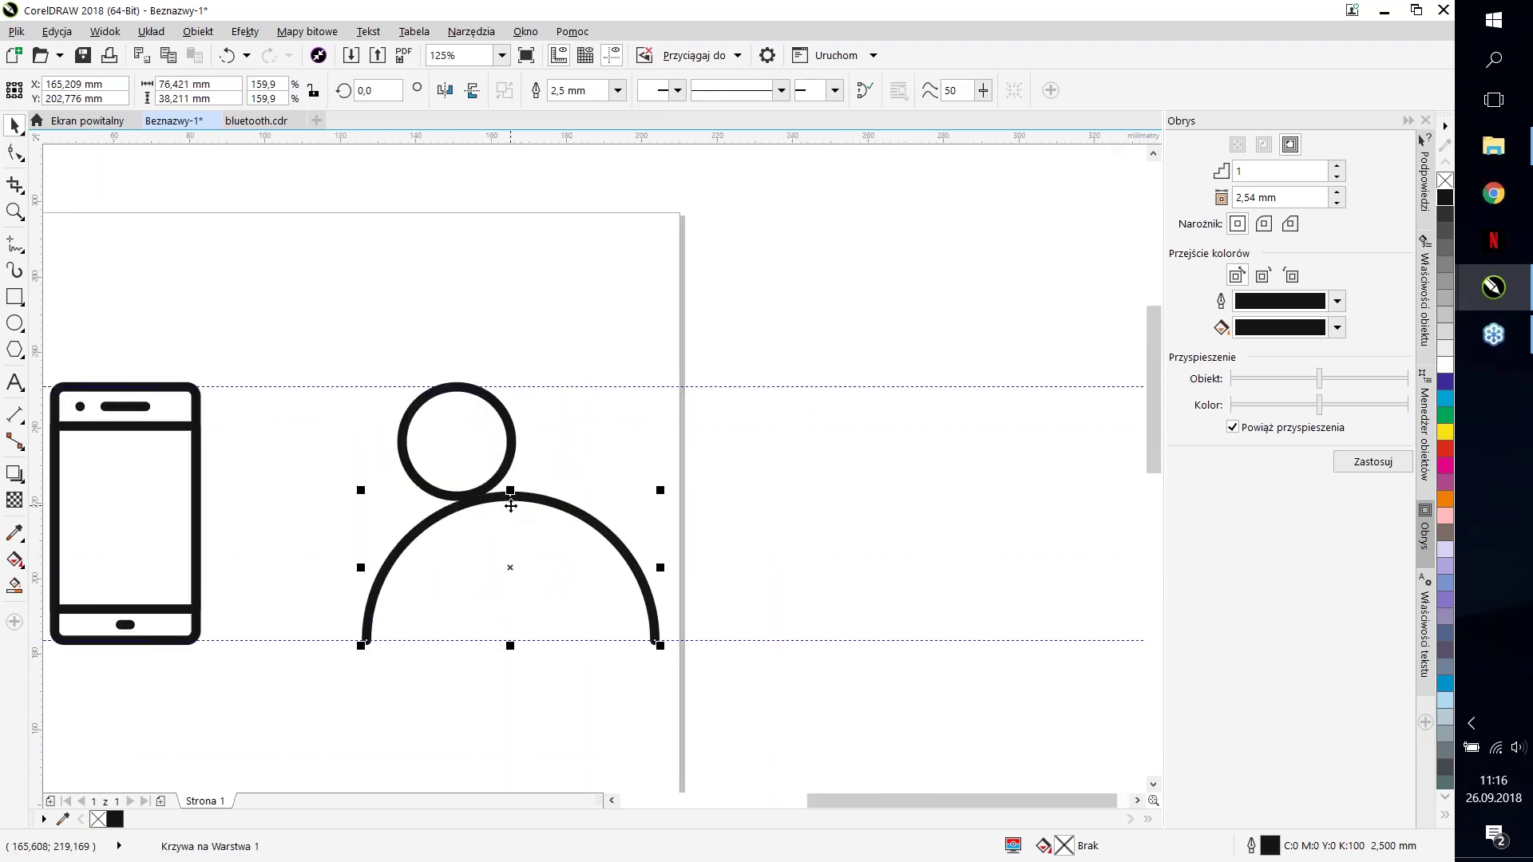
{"action": "left_click_drag", "start_coordinate": [512, 496], "coordinate": [459, 496]}
{"action": "scroll", "coordinate": [539, 566], "scroll_direction": "down", "scroll_amount": 1}
{"action": "scroll", "coordinate": [542, 567], "scroll_direction": "down", "scroll_amount": 1}
{"action": "scroll", "coordinate": [475, 544], "scroll_direction": "up", "scroll_amount": 1}
Step: Shrink the head and shoulders together to about half size
{"action": "left_click_drag", "start_coordinate": [716, 698], "coordinate": [465, 481]}
{"action": "scroll", "coordinate": [550, 507], "scroll_direction": "up", "scroll_amount": 1}
{"action": "left_click_drag", "start_coordinate": [722, 404], "coordinate": [672, 446]}
{"action": "scroll", "coordinate": [706, 501], "scroll_direction": "down", "scroll_amount": 1}
{"action": "left_click", "coordinate": [825, 678]}
{"action": "left_click", "coordinate": [653, 511]}
{"action": "left_click", "coordinate": [688, 578]}
{"action": "scroll", "coordinate": [686, 579], "scroll_direction": "up", "scroll_amount": 1}
{"action": "left_click_drag", "start_coordinate": [712, 589], "coordinate": [448, 319]}
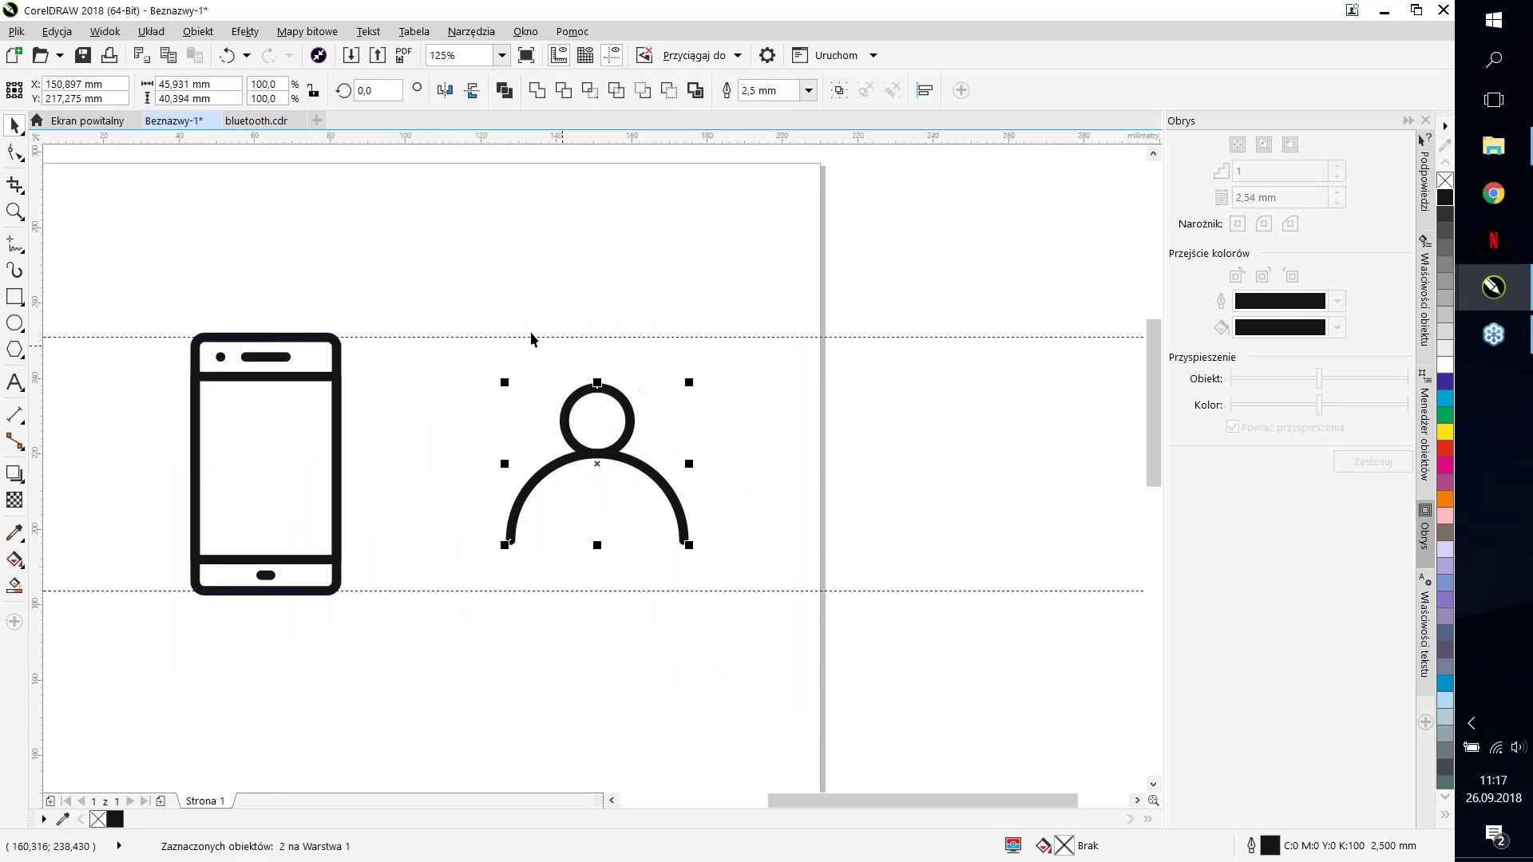
{"action": "left_click", "coordinate": [394, 305]}
Step: Select the person icon's two parts and place a copy beside it to the right
{"action": "left_click_drag", "start_coordinate": [860, 671], "coordinate": [861, 671]}
{"action": "left_click_drag", "start_coordinate": [411, 281], "coordinate": [815, 651]}
{"action": "left_click", "coordinate": [738, 687]}
{"action": "left_click_drag", "start_coordinate": [790, 746], "coordinate": [420, 257]}
{"action": "left_click", "coordinate": [749, 661]}
{"action": "left_click_drag", "start_coordinate": [458, 308], "coordinate": [458, 311]}
{"action": "left_click_drag", "start_coordinate": [464, 295], "coordinate": [816, 634]}
{"action": "left_click_drag", "start_coordinate": [601, 454], "coordinate": [717, 399]}
{"action": "key", "text": "ctrl+z"}
{"action": "left_click_drag", "start_coordinate": [639, 467], "coordinate": [947, 466]}
Step: Group the copied person and drop an overlapping copy slightly up and to its right
{"action": "scroll", "coordinate": [958, 459], "scroll_direction": "down", "scroll_amount": 1}
{"action": "scroll", "coordinate": [1027, 486], "scroll_direction": "up", "scroll_amount": 1}
{"action": "key", "text": "ctrl+g"}
{"action": "left_click_drag", "start_coordinate": [897, 467], "coordinate": [894, 503]}
{"action": "left_click_drag", "start_coordinate": [887, 497], "coordinate": [998, 461]}
{"action": "right_click", "coordinate": [998, 460]}
{"action": "scroll", "coordinate": [890, 500], "scroll_direction": "up", "scroll_amount": 1}
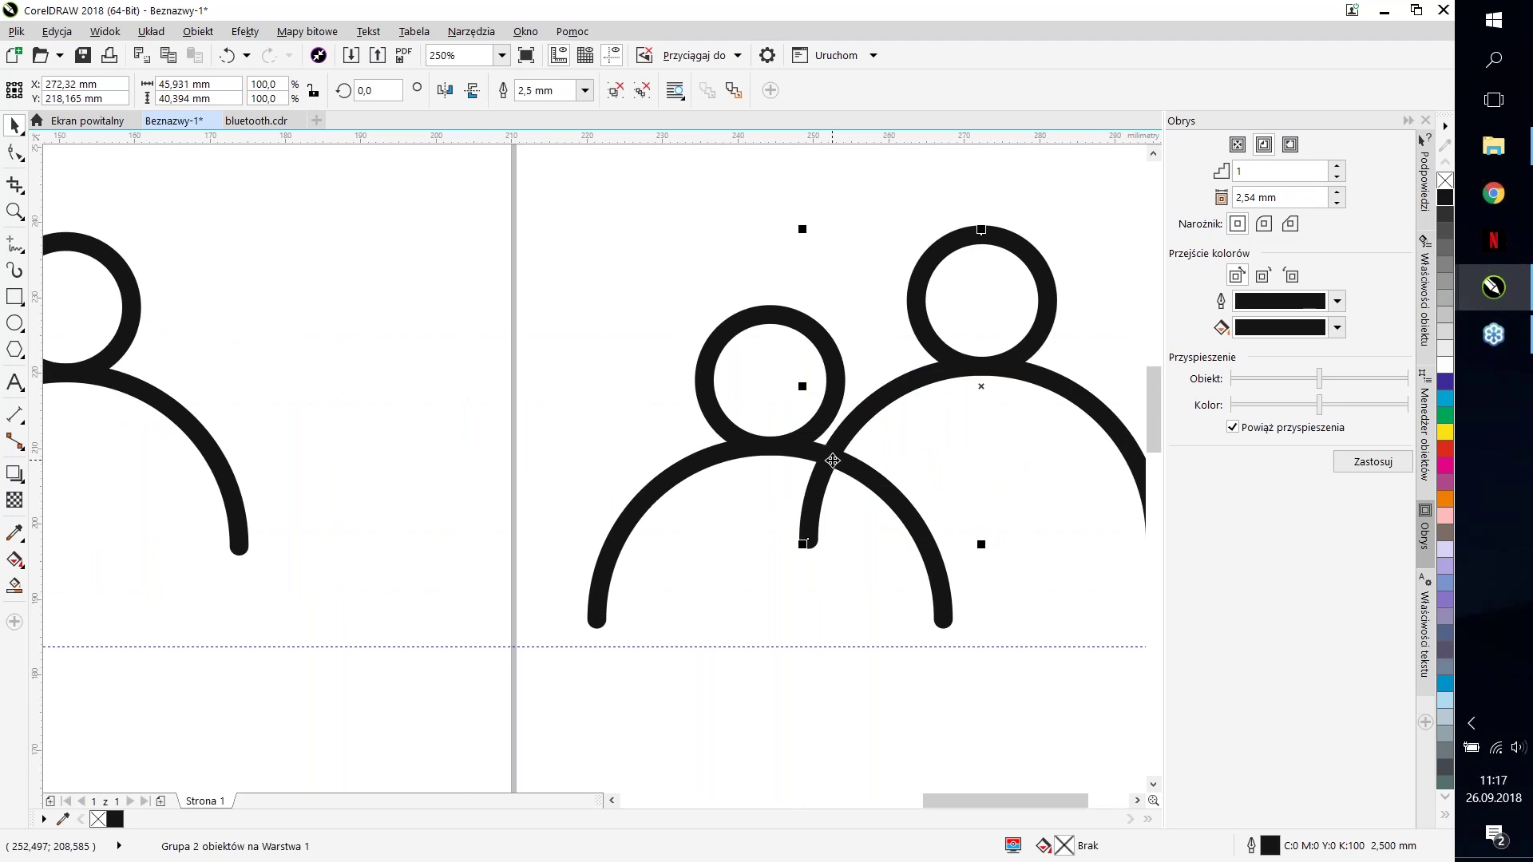
{"action": "scroll", "coordinate": [949, 396], "scroll_direction": "down", "scroll_amount": 1}
{"action": "scroll", "coordinate": [1030, 417], "scroll_direction": "down", "scroll_amount": 1}
{"action": "scroll", "coordinate": [1062, 417], "scroll_direction": "up", "scroll_amount": 2}
{"action": "left_click_drag", "start_coordinate": [923, 381], "coordinate": [931, 388]}
Step: Draw a small circle across the figures' bodies with the Ellipse tool (F7)
{"action": "key", "text": "F7"}
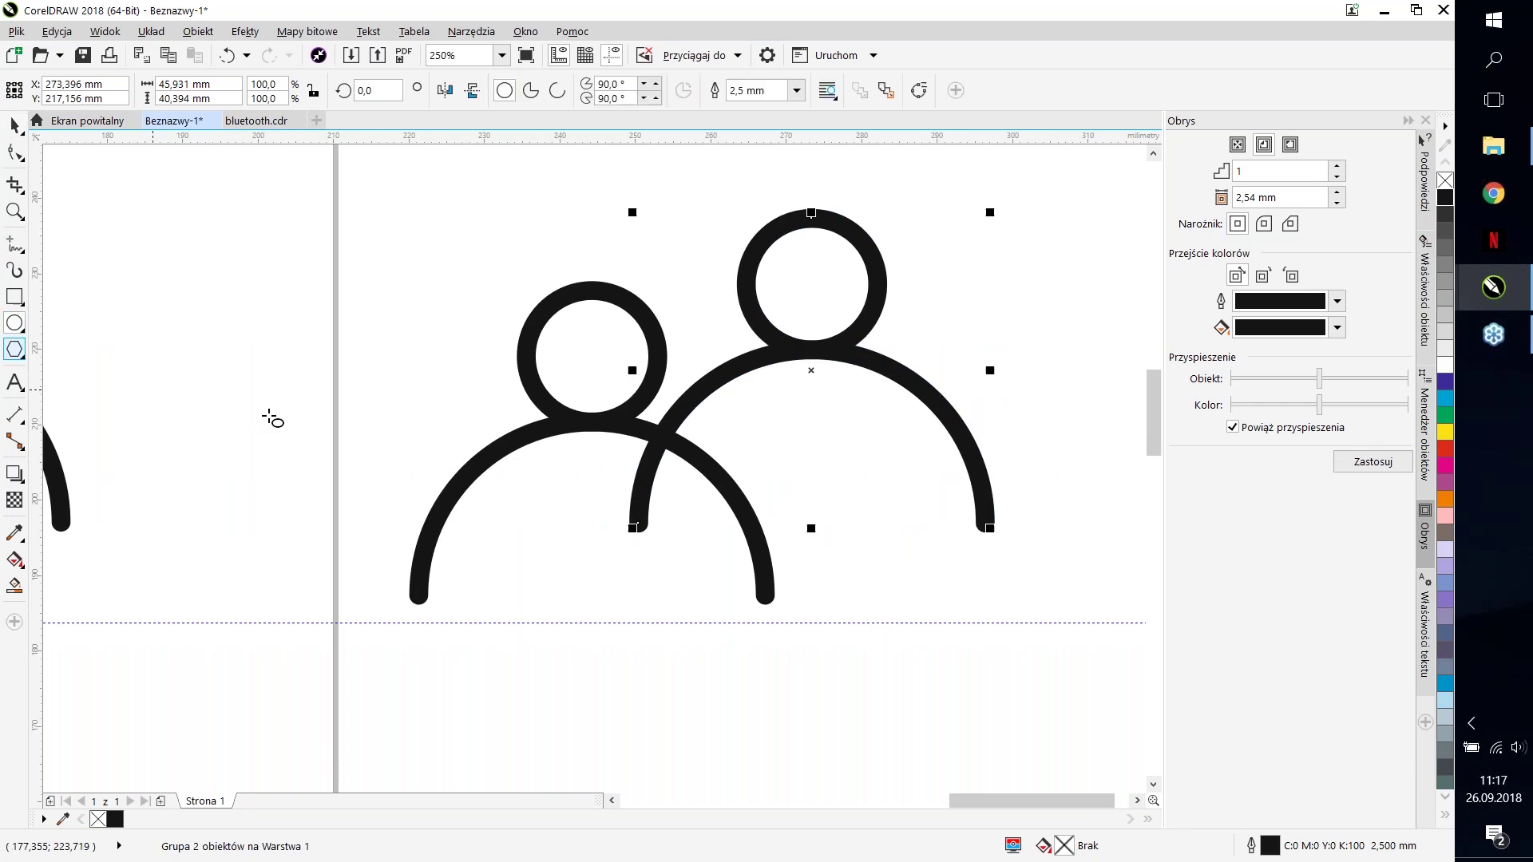
{"action": "left_click_drag", "start_coordinate": [592, 421], "coordinate": [764, 595]}
{"action": "left_click_drag", "start_coordinate": [582, 604], "coordinate": [465, 694]}
Step: Resize the small circle from 22.966 mm to the shoulder arc's 45.931 mm width, proportions locked
{"action": "key", "text": "ctrl+z"}
{"action": "scroll", "coordinate": [543, 576], "scroll_direction": "down", "scroll_amount": 1}
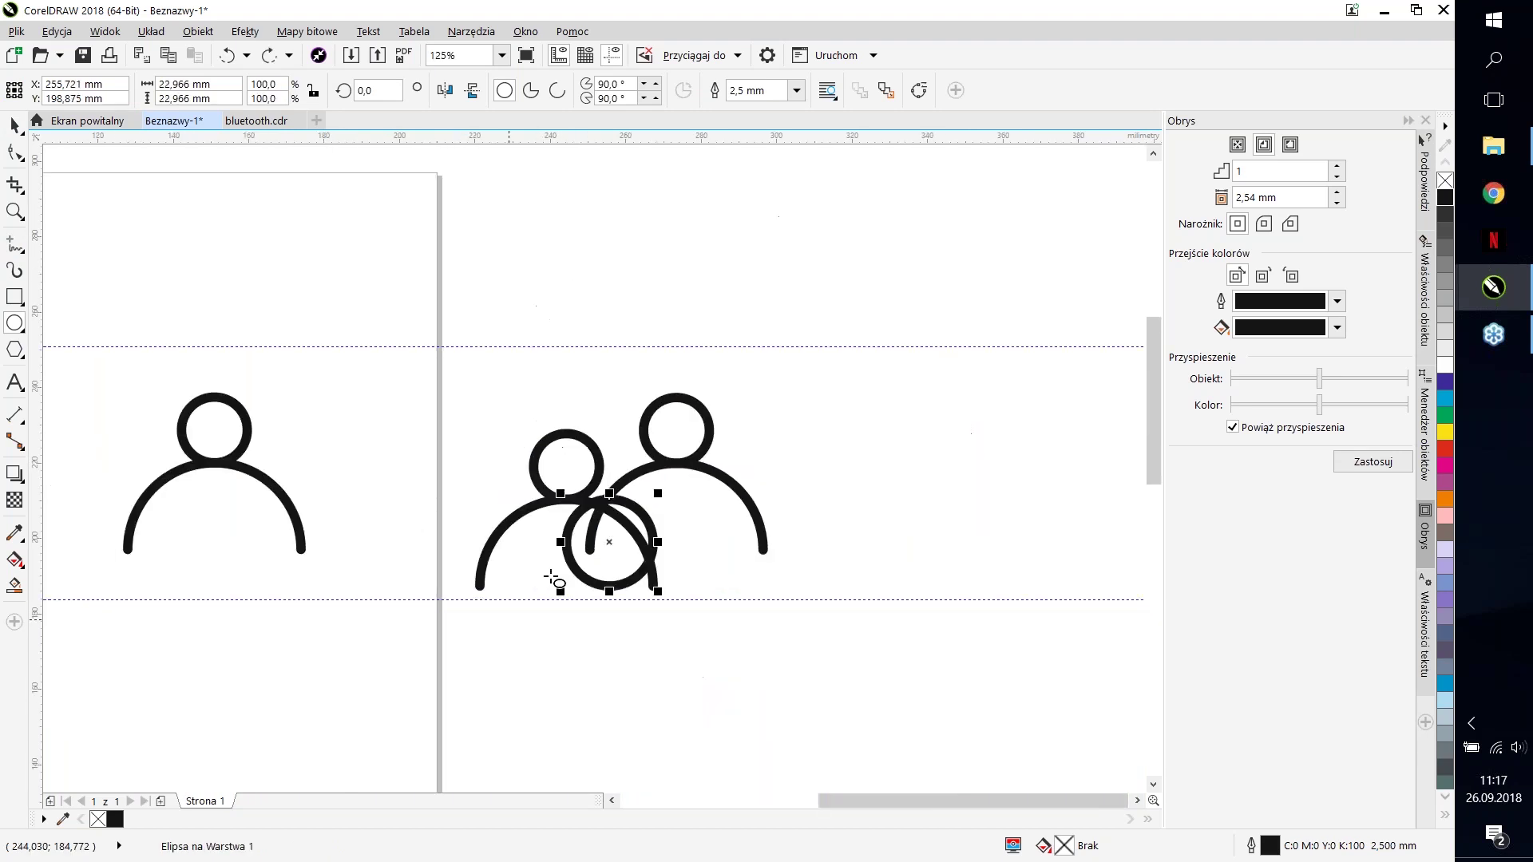
{"action": "scroll", "coordinate": [584, 596], "scroll_direction": "up", "scroll_amount": 3}
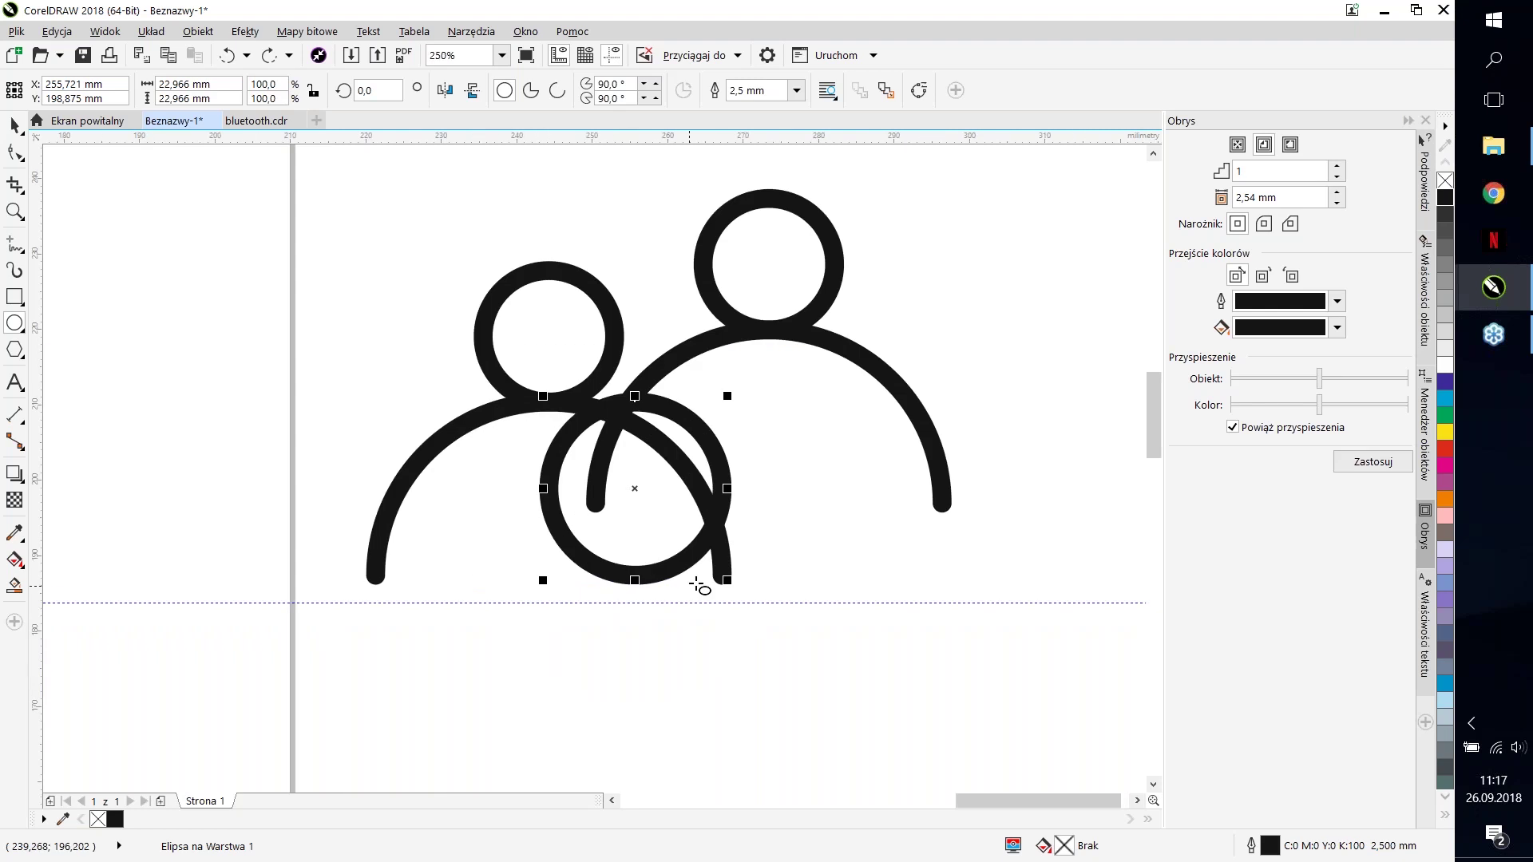
{"action": "left_click", "coordinate": [14, 125]}
{"action": "left_click", "coordinate": [431, 466]}
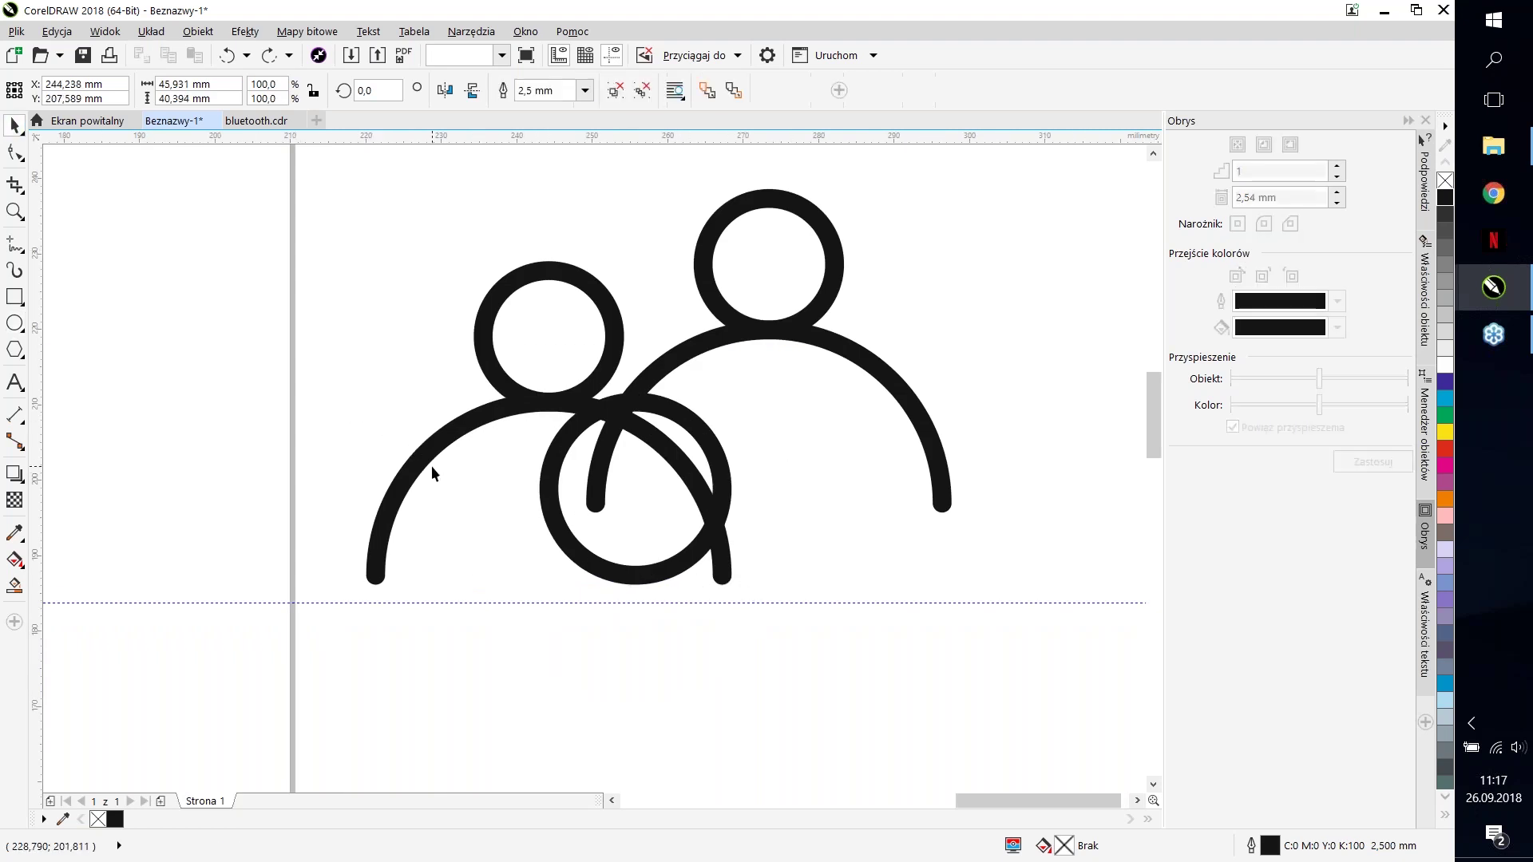
{"action": "left_click", "coordinate": [414, 461], "text": "ctrl"}
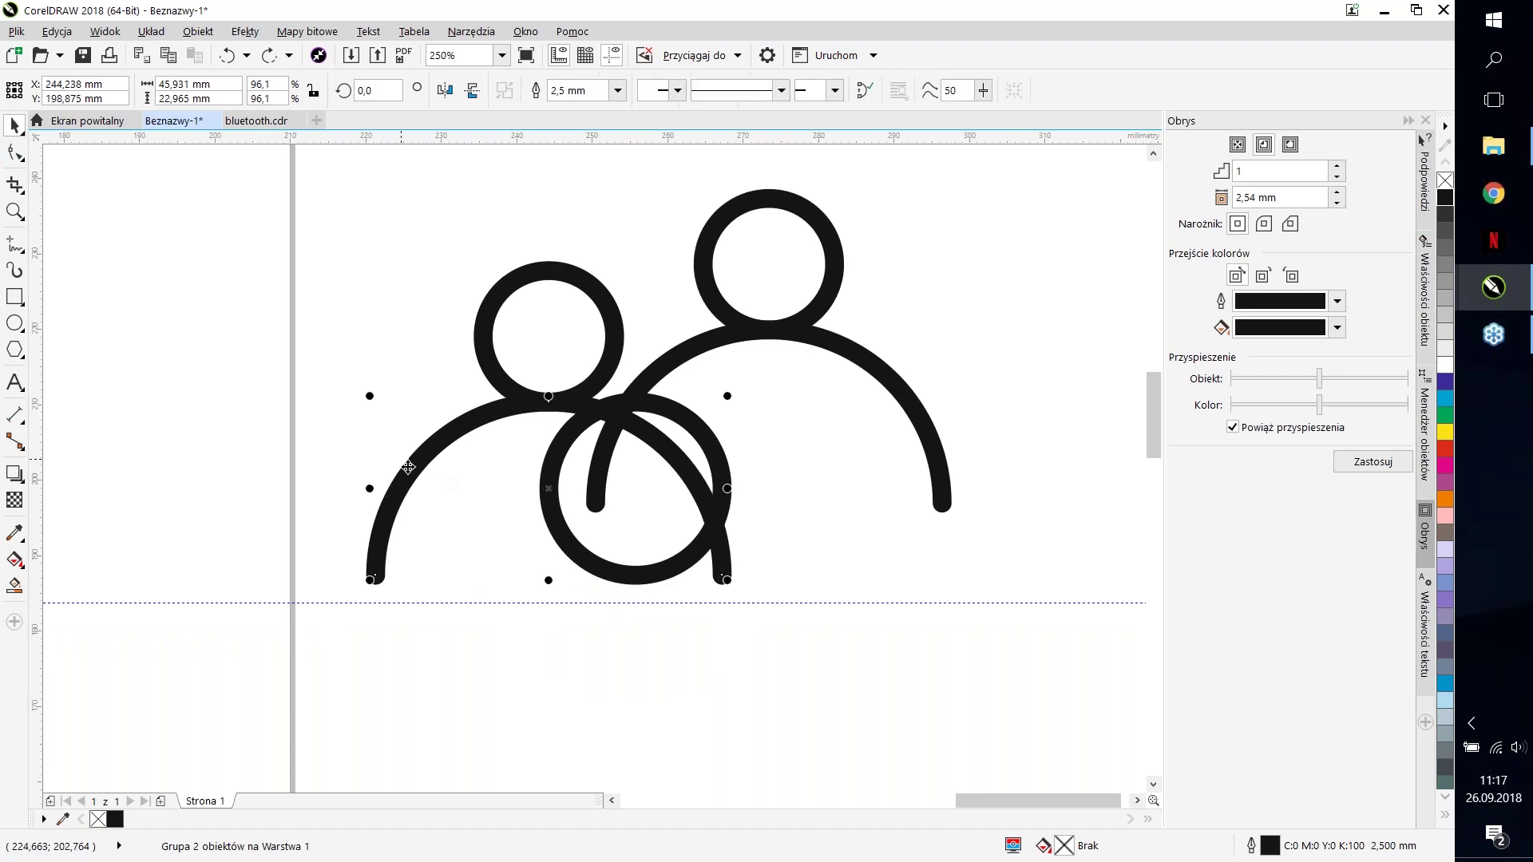
{"action": "left_click_drag", "start_coordinate": [219, 84], "coordinate": [11, 56]}
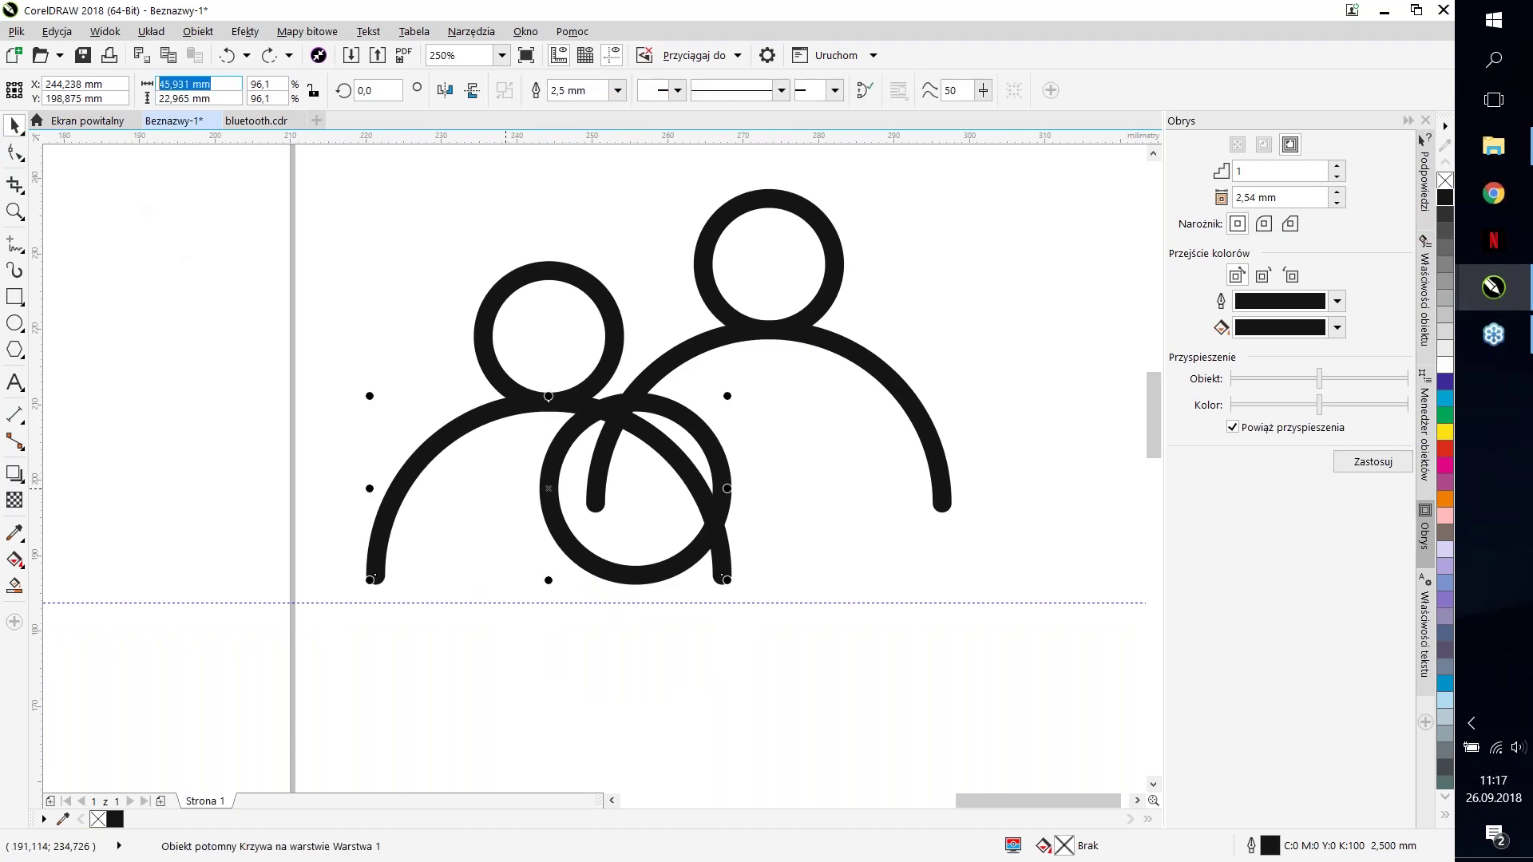
{"action": "key", "text": "ctrl+c"}
{"action": "left_click", "coordinate": [728, 466]}
{"action": "left_click_drag", "start_coordinate": [217, 85], "coordinate": [104, 38]}
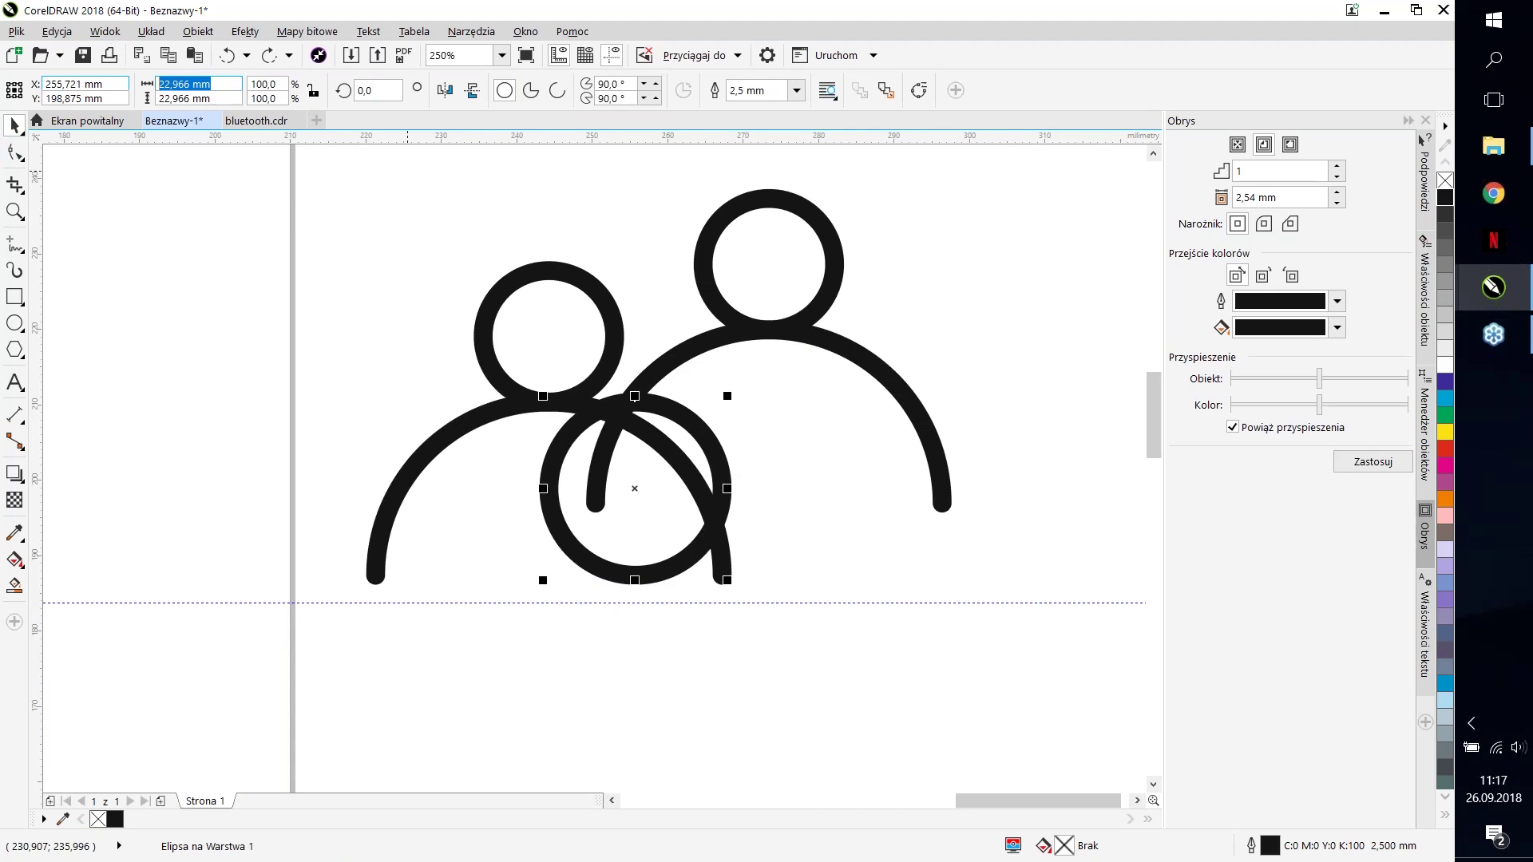
{"action": "left_click", "coordinate": [314, 92]}
{"action": "left_click_drag", "start_coordinate": [216, 84], "coordinate": [93, 95]}
{"action": "key", "text": "ctrl+v"}
{"action": "key", "text": "ctrl+shift+z"}
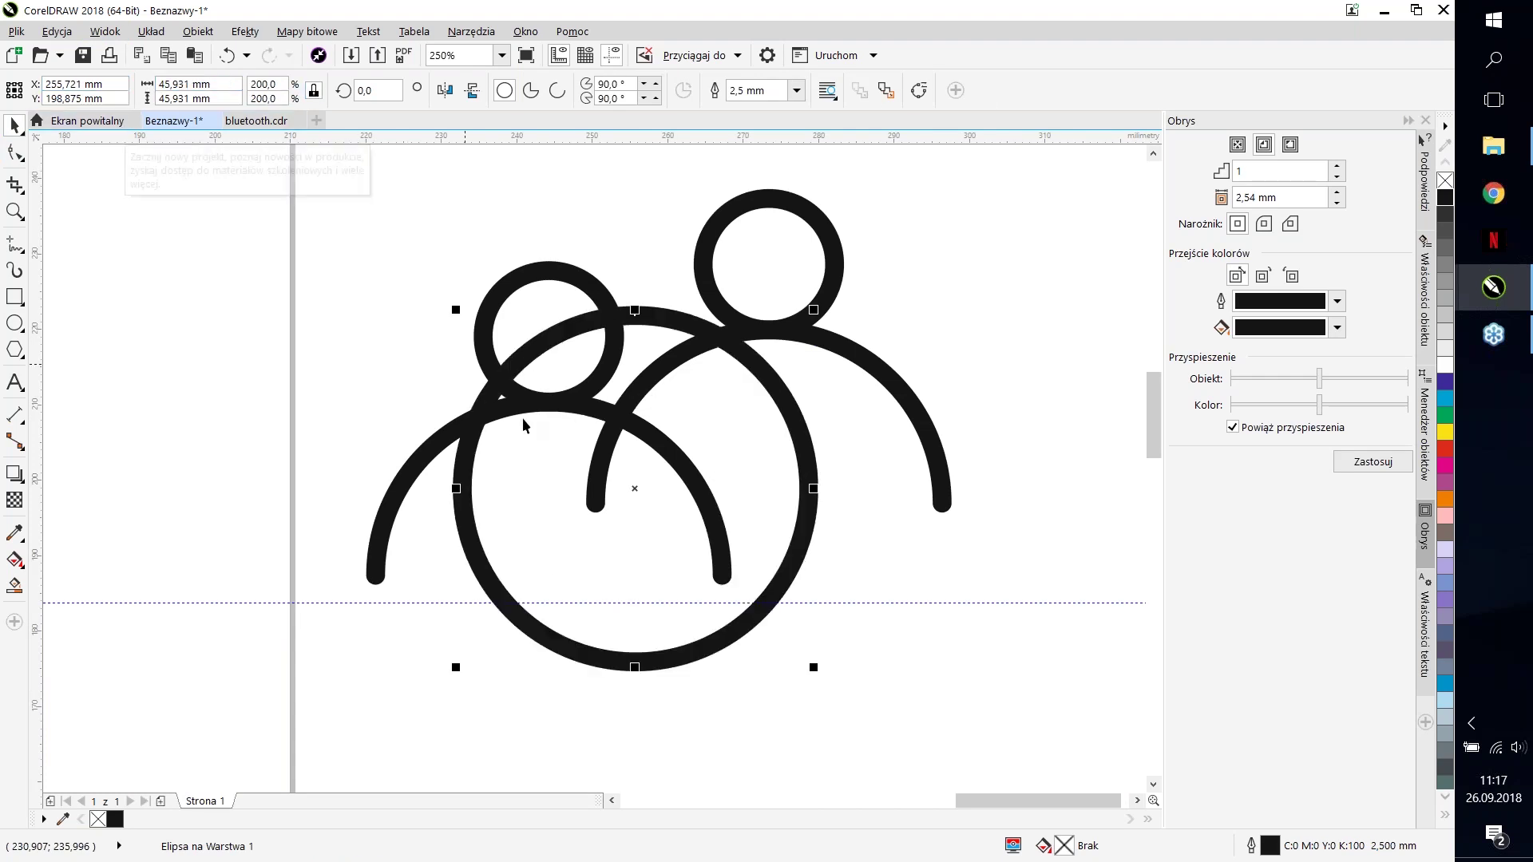
Step: Move the enlarged circle down and snap it onto the body arc
{"action": "left_click", "coordinate": [637, 312]}
{"action": "left_click", "coordinate": [635, 312]}
{"action": "left_click_drag", "start_coordinate": [635, 313], "coordinate": [553, 389]}
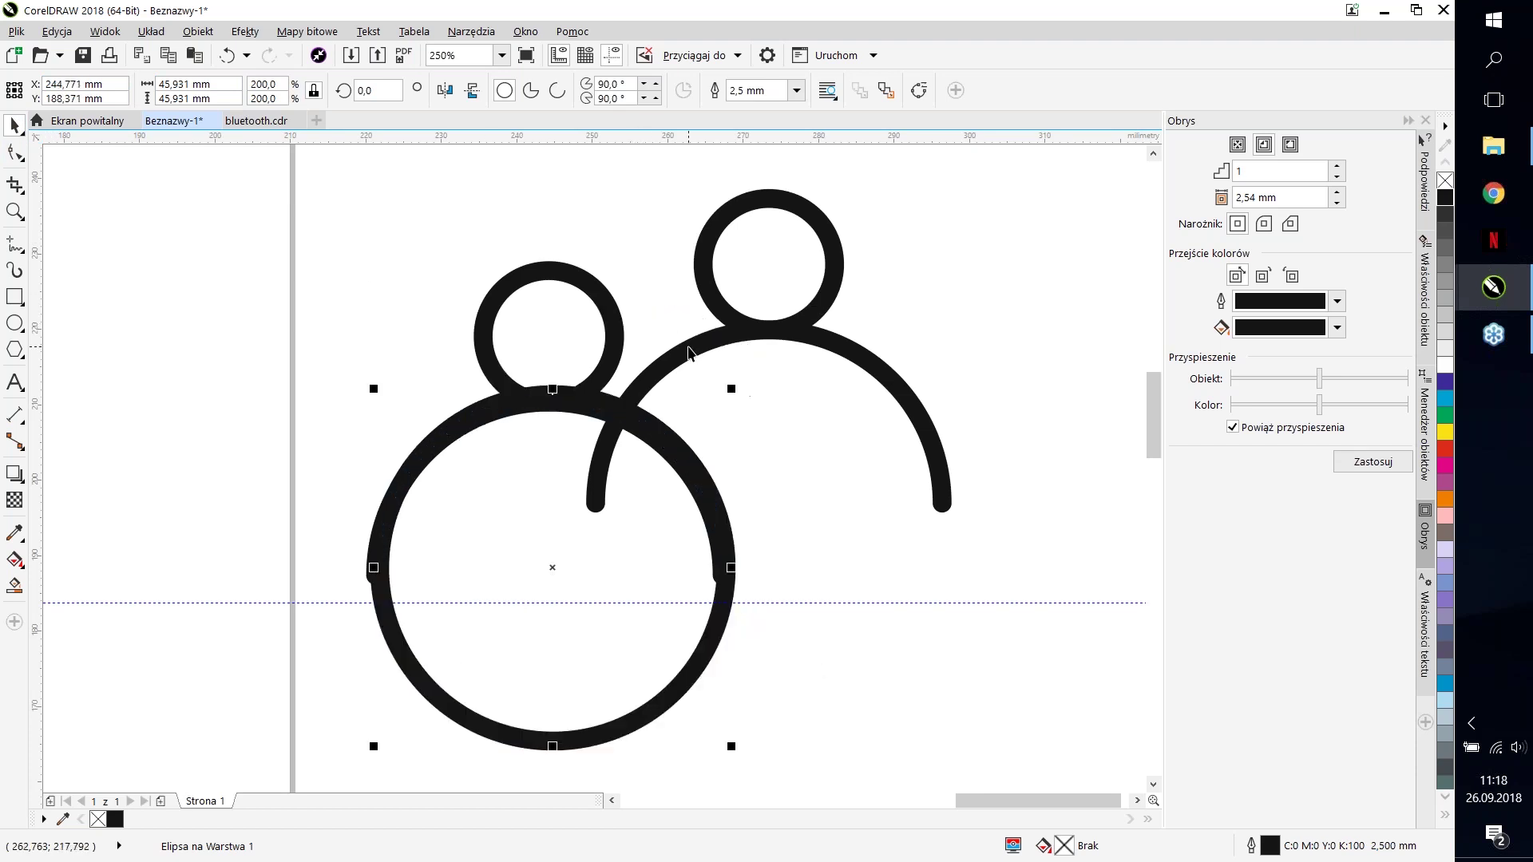
{"action": "left_click_drag", "start_coordinate": [689, 603], "coordinate": [683, 673]}
{"action": "left_click_drag", "start_coordinate": [546, 466], "coordinate": [506, 646]}
Step: Ungroup the left figure and reposition its head circle and shoulder arc
{"action": "left_click", "coordinate": [539, 343]}
{"action": "left_click_drag", "start_coordinate": [542, 344], "coordinate": [550, 304]}
{"action": "key", "text": "ctrl+z"}
{"action": "key", "text": "ctrl+u"}
{"action": "left_click_drag", "start_coordinate": [548, 400], "coordinate": [549, 320]}
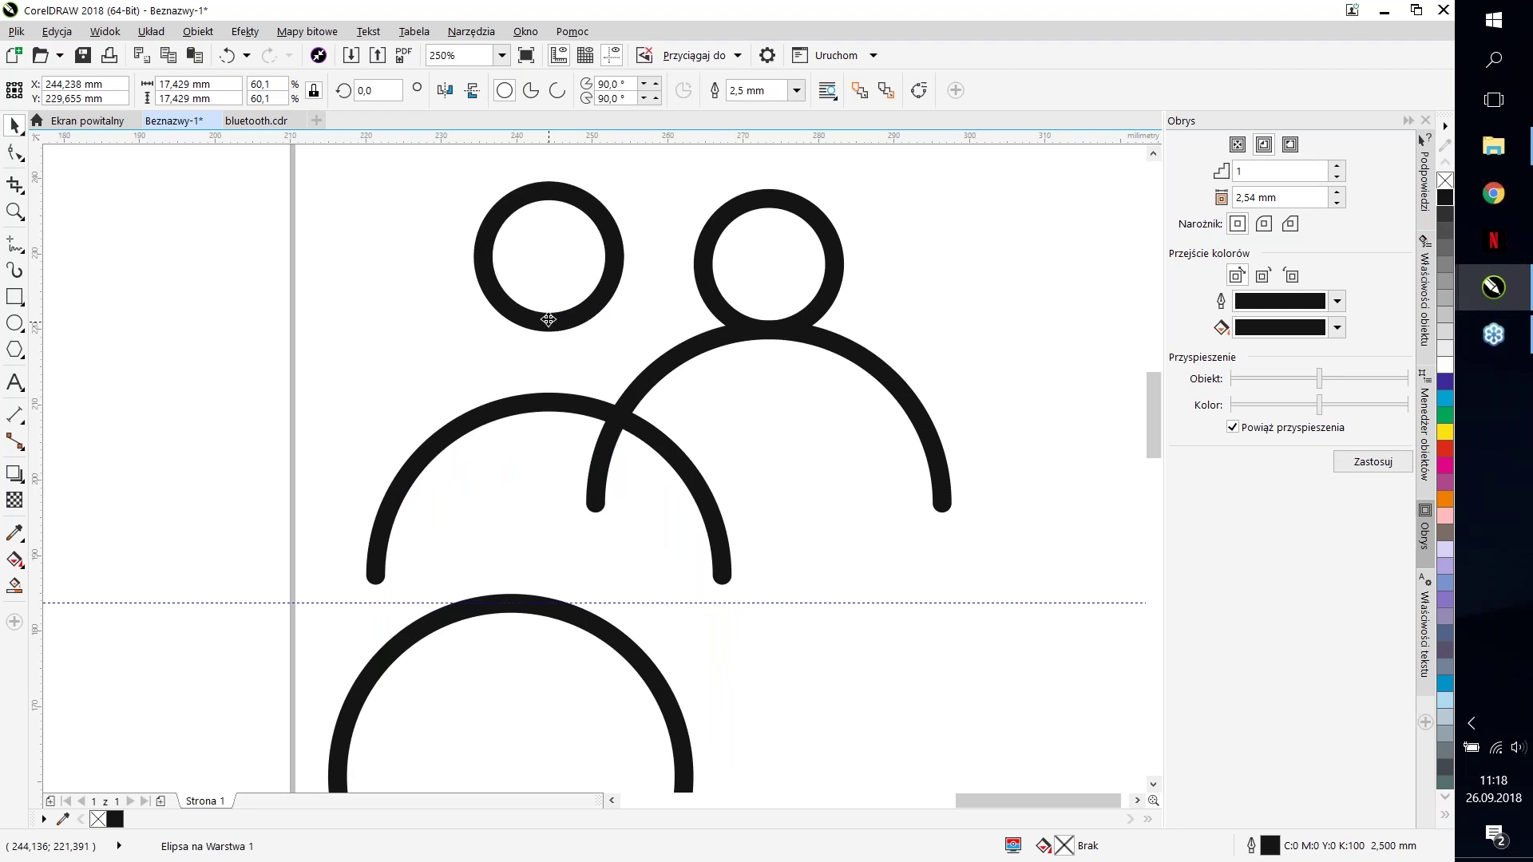
{"action": "left_click_drag", "start_coordinate": [548, 321], "coordinate": [553, 406]}
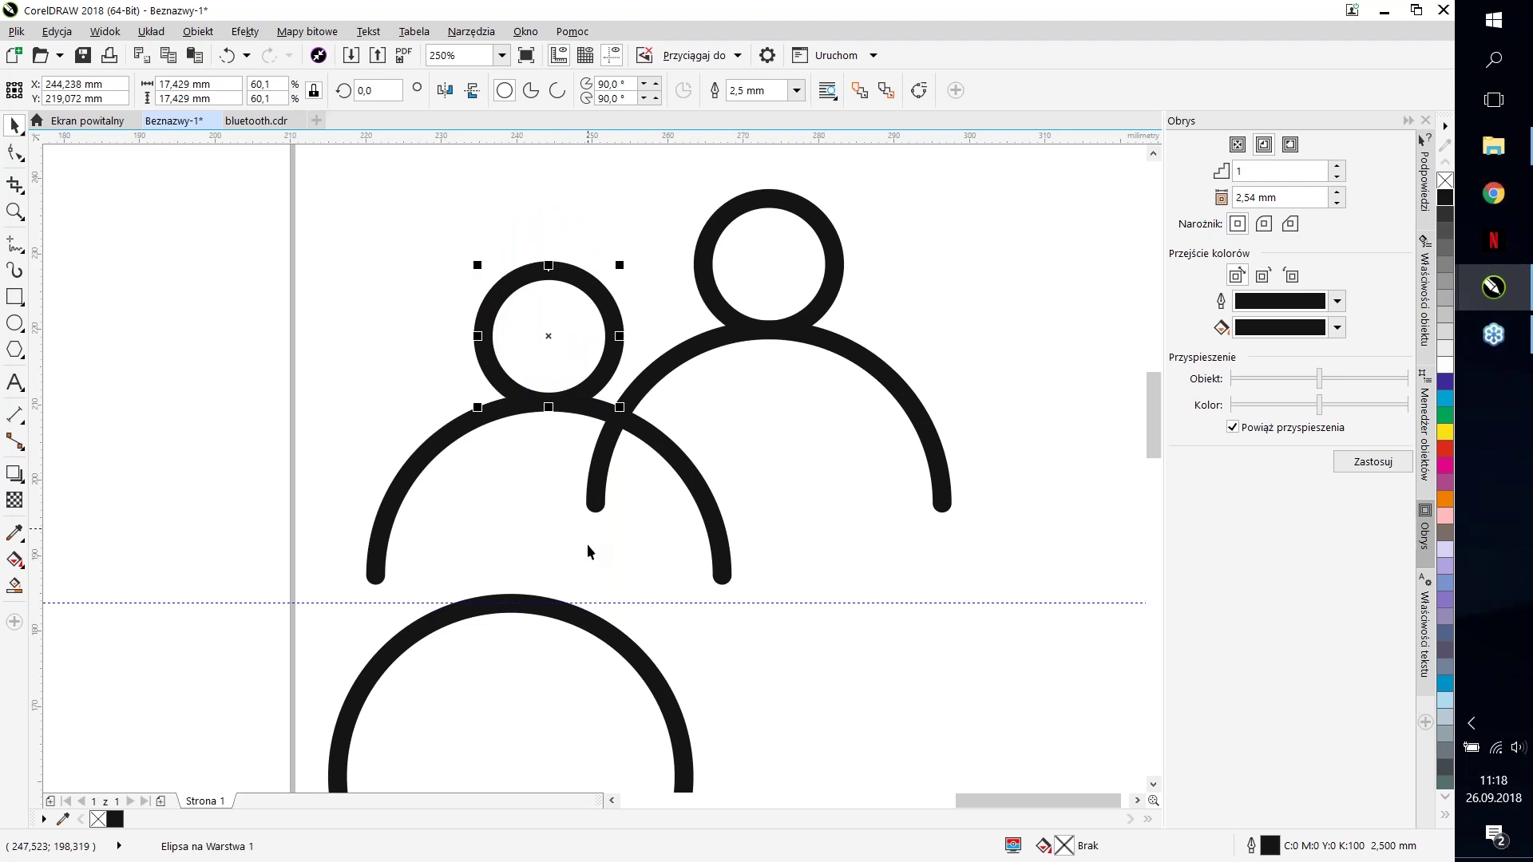
{"action": "left_click", "coordinate": [537, 620]}
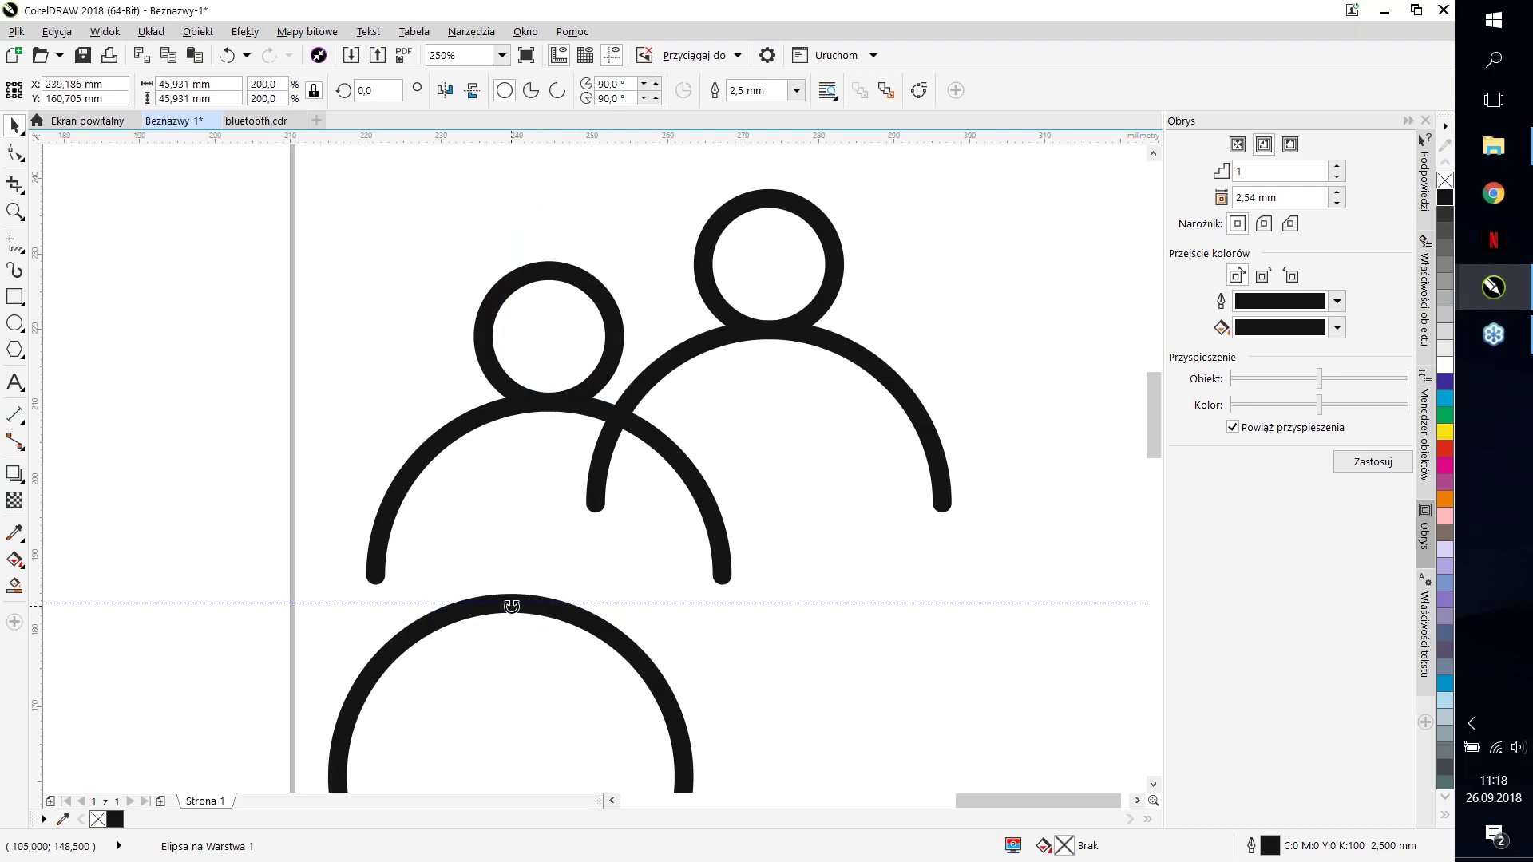
{"action": "left_click_drag", "start_coordinate": [510, 601], "coordinate": [551, 402]}
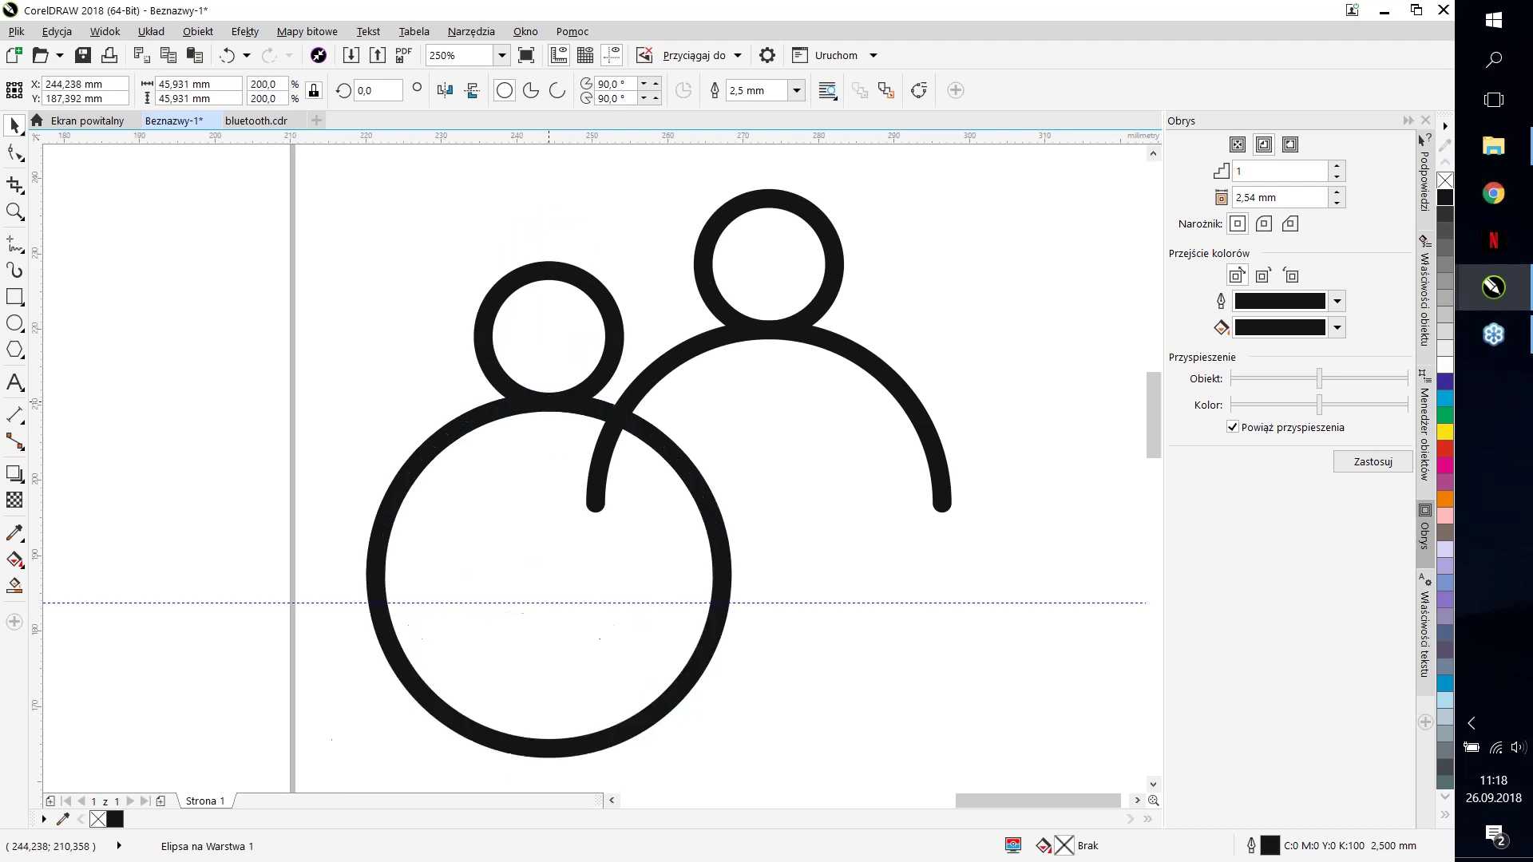
Step: Trim the shoulder arc where it overlaps the big circle
{"action": "left_click", "coordinate": [707, 345], "text": "shift"}
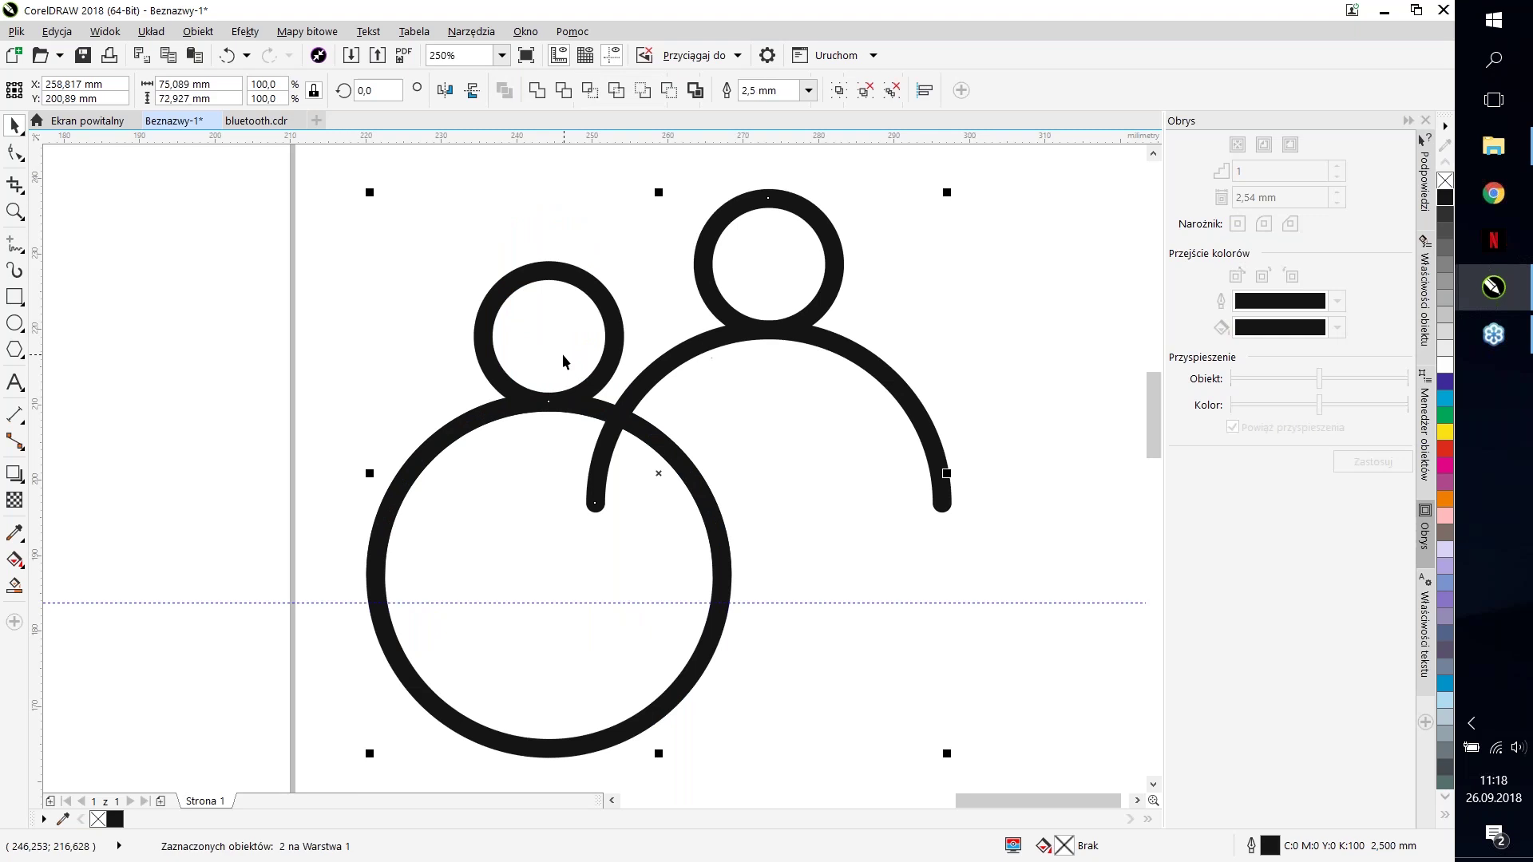
{"action": "left_click", "coordinate": [563, 91]}
{"action": "left_click", "coordinate": [594, 450]}
{"action": "left_click", "coordinate": [594, 451]}
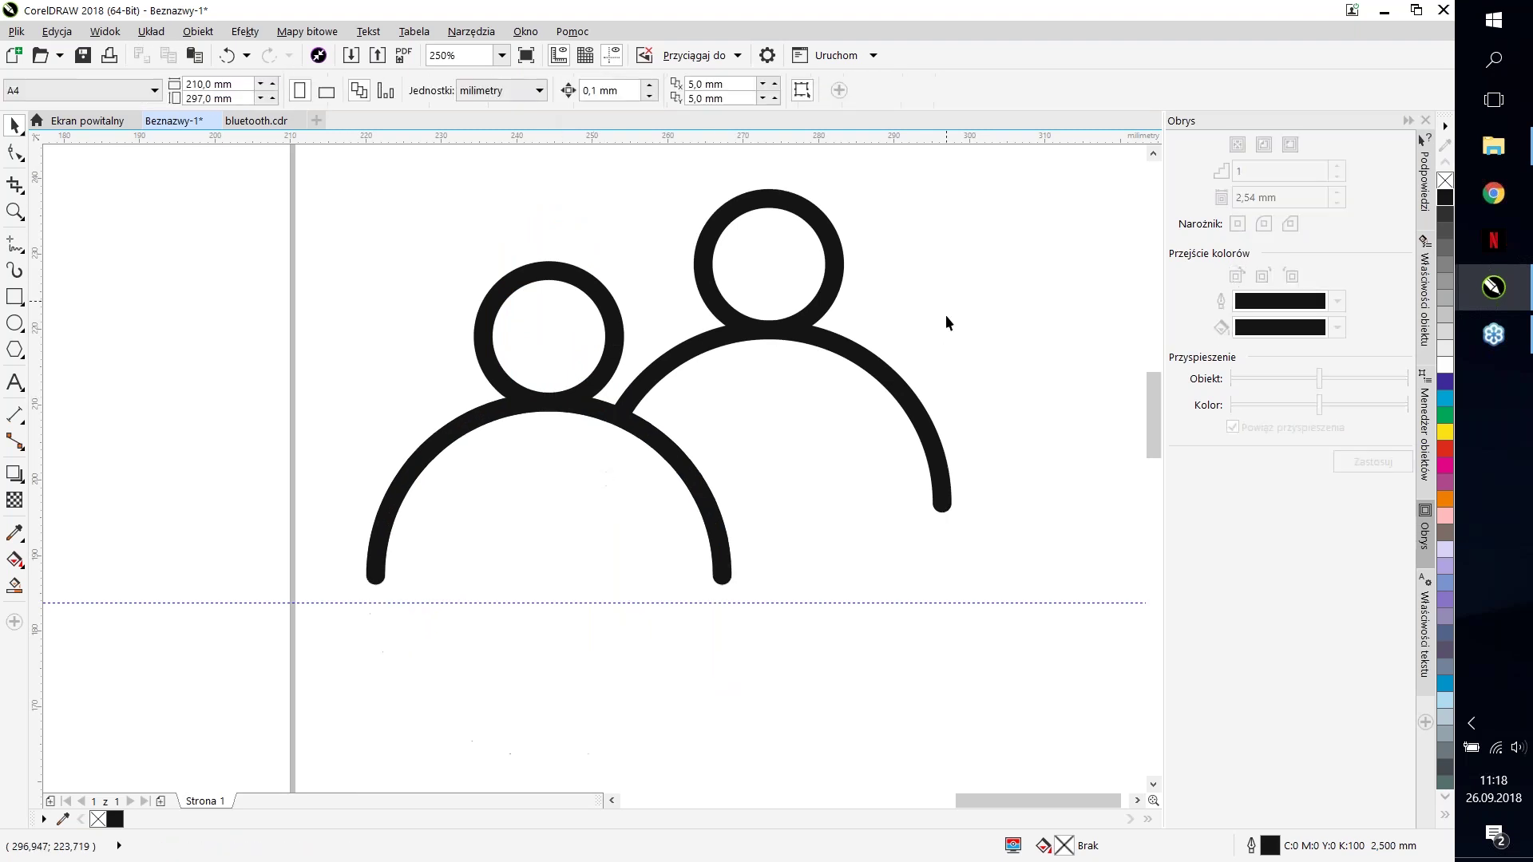
Step: Select the two-person icon and drag the right person's side handle left to mirror it
{"action": "scroll", "coordinate": [945, 315], "scroll_direction": "down", "scroll_amount": 3}
{"action": "left_click_drag", "start_coordinate": [992, 448], "coordinate": [846, 349]}
{"action": "left_click_drag", "start_coordinate": [962, 401], "coordinate": [845, 387]}
Step: Leave a mirrored person copy and position the figures left and right against a guideline
{"action": "right_click", "coordinate": [845, 387]}
{"action": "scroll", "coordinate": [883, 416], "scroll_direction": "up", "scroll_amount": 1}
{"action": "scroll", "coordinate": [884, 417], "scroll_direction": "up", "scroll_amount": 3}
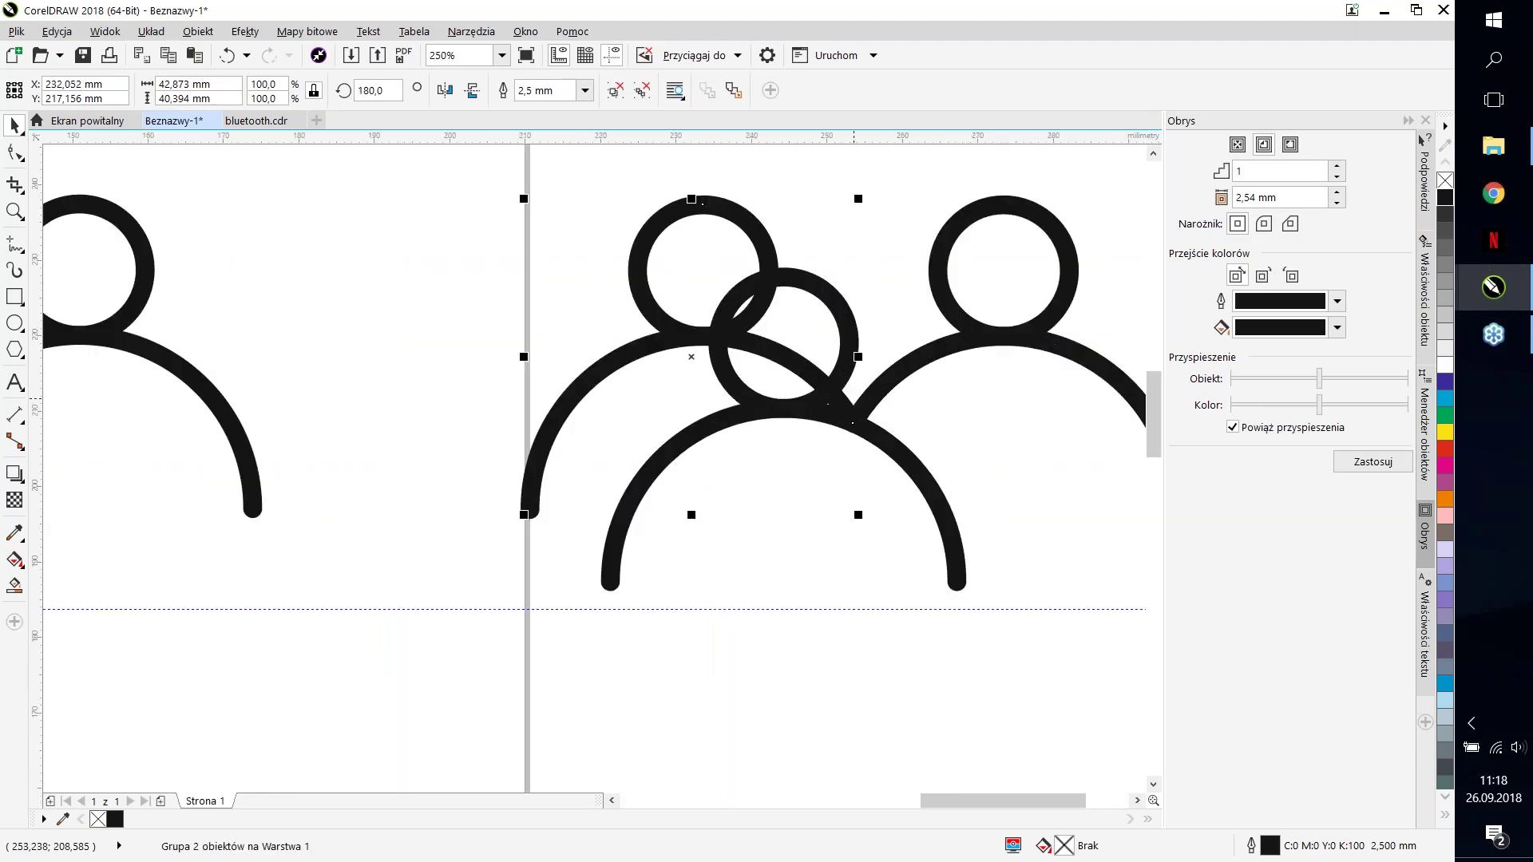
{"action": "left_click_drag", "start_coordinate": [844, 171], "coordinate": [856, 423]}
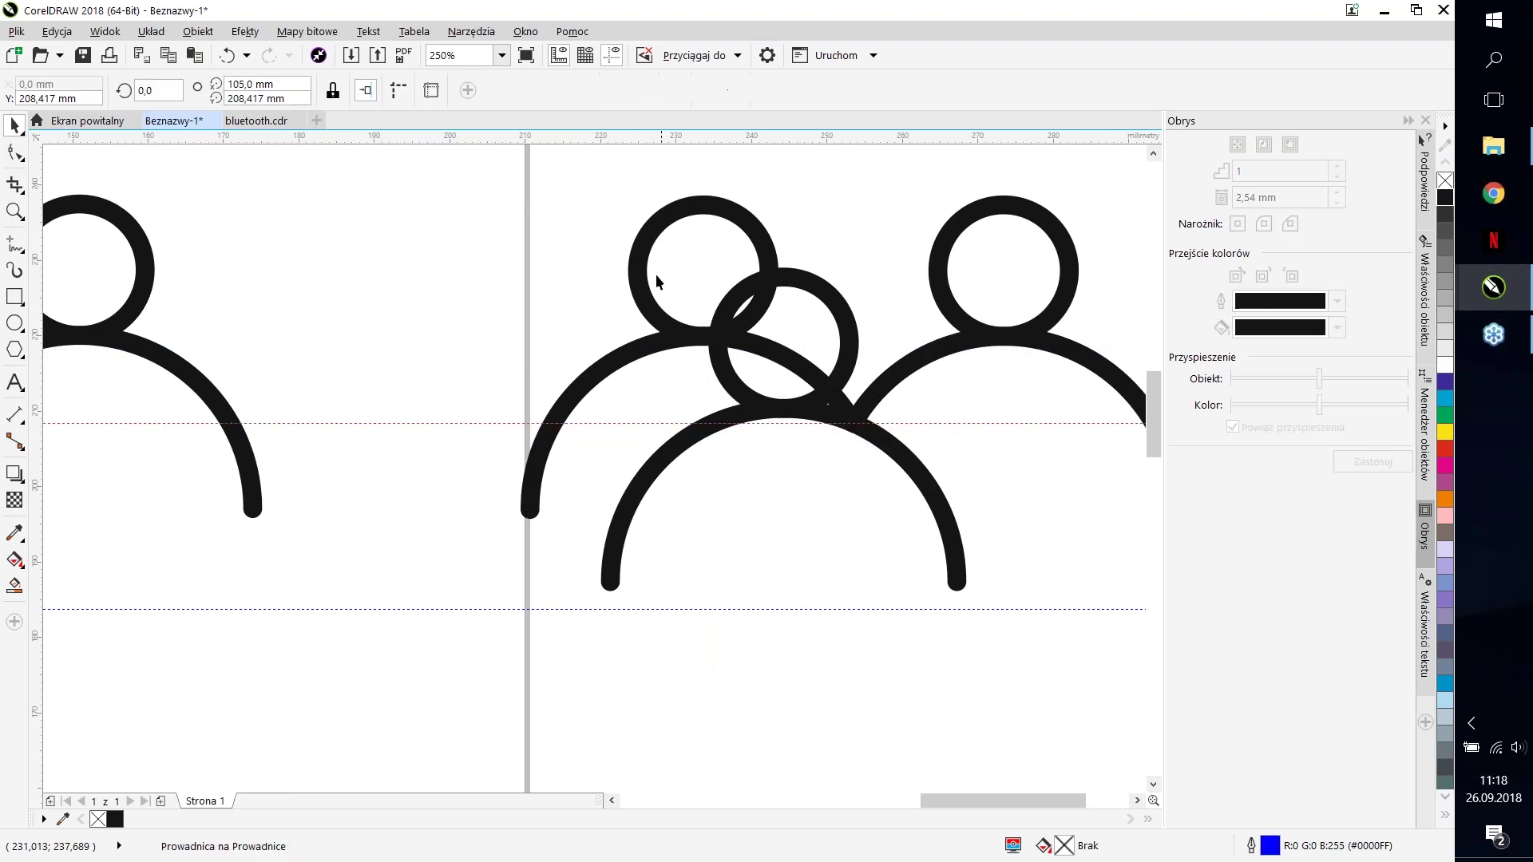
{"action": "left_click_drag", "start_coordinate": [666, 352], "coordinate": [479, 351]}
{"action": "left_click_drag", "start_coordinate": [662, 425], "coordinate": [714, 423]}
{"action": "scroll", "coordinate": [714, 424], "scroll_direction": "down", "scroll_amount": 3}
Step: Group the four people objects into a single three-person icon
{"action": "left_click_drag", "start_coordinate": [912, 591], "coordinate": [610, 301]}
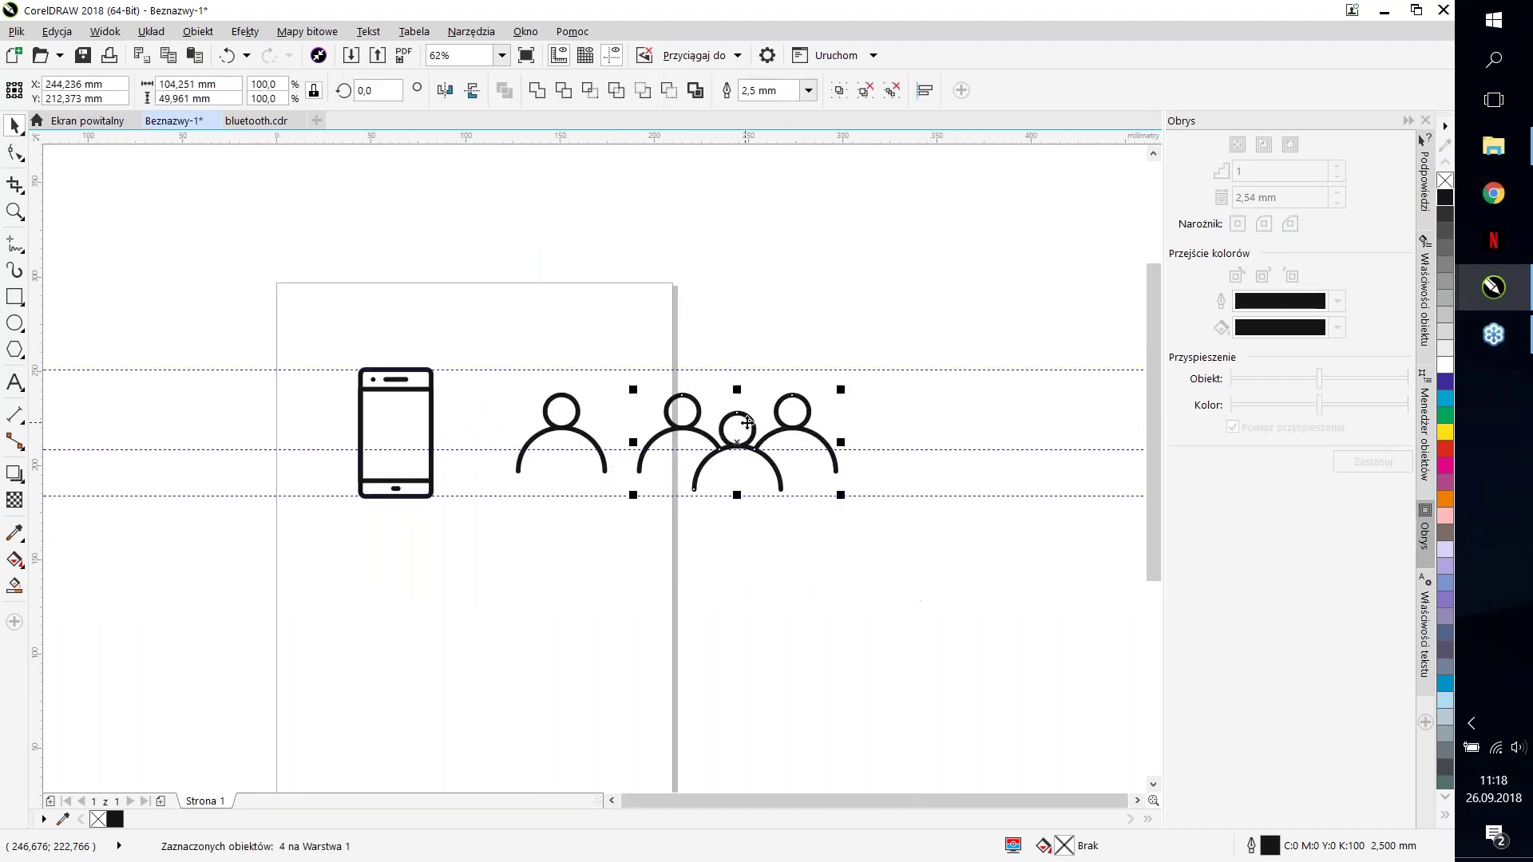
{"action": "left_click", "coordinate": [807, 561]}
{"action": "scroll", "coordinate": [840, 501], "scroll_direction": "up", "scroll_amount": 2}
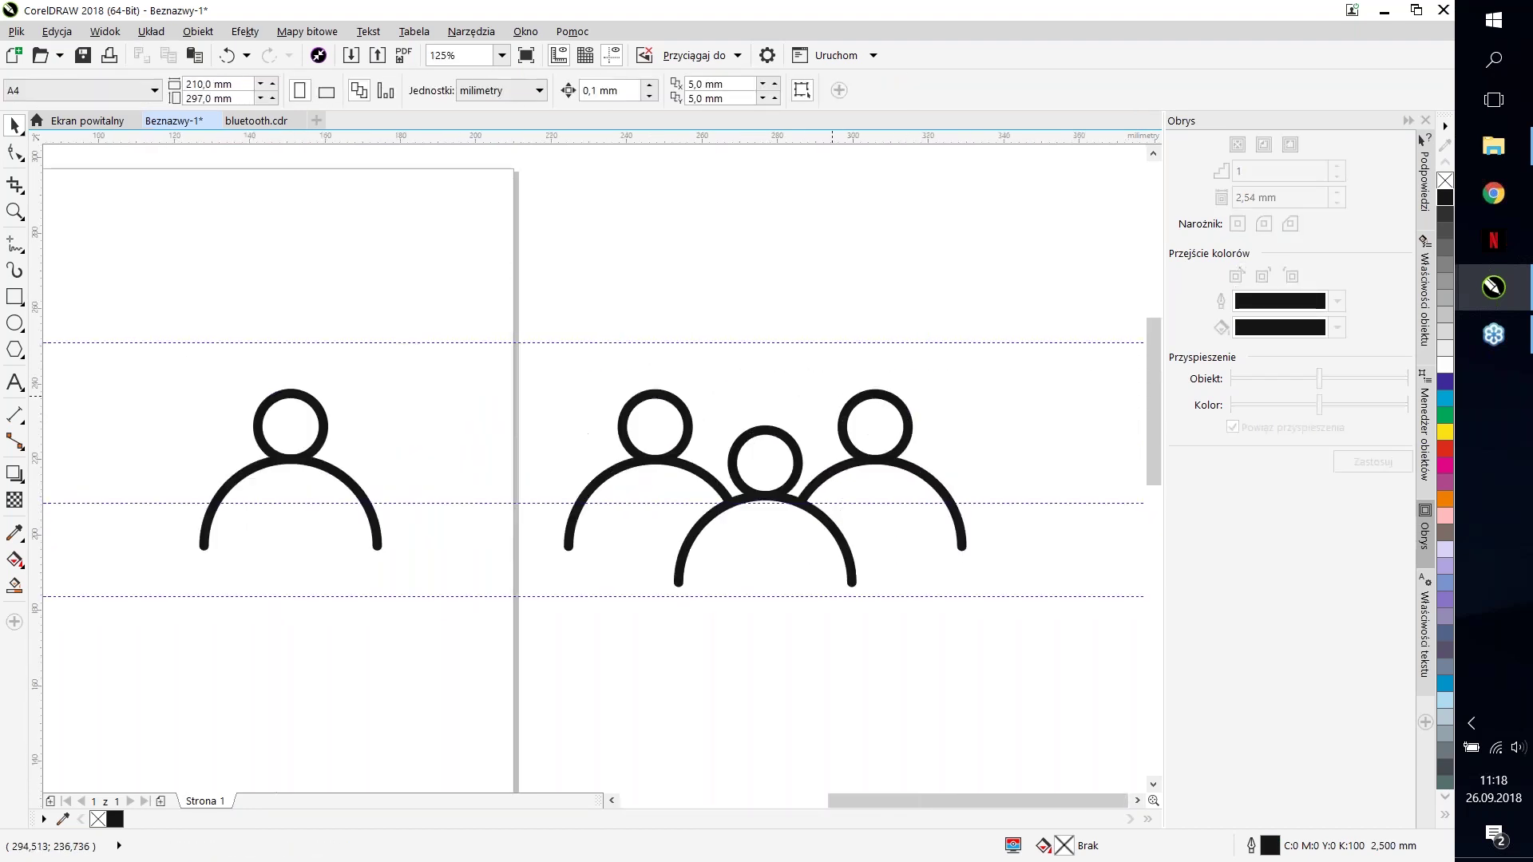
{"action": "scroll", "coordinate": [794, 571], "scroll_direction": "up", "scroll_amount": 1}
{"action": "scroll", "coordinate": [572, 343], "scroll_direction": "down", "scroll_amount": 3}
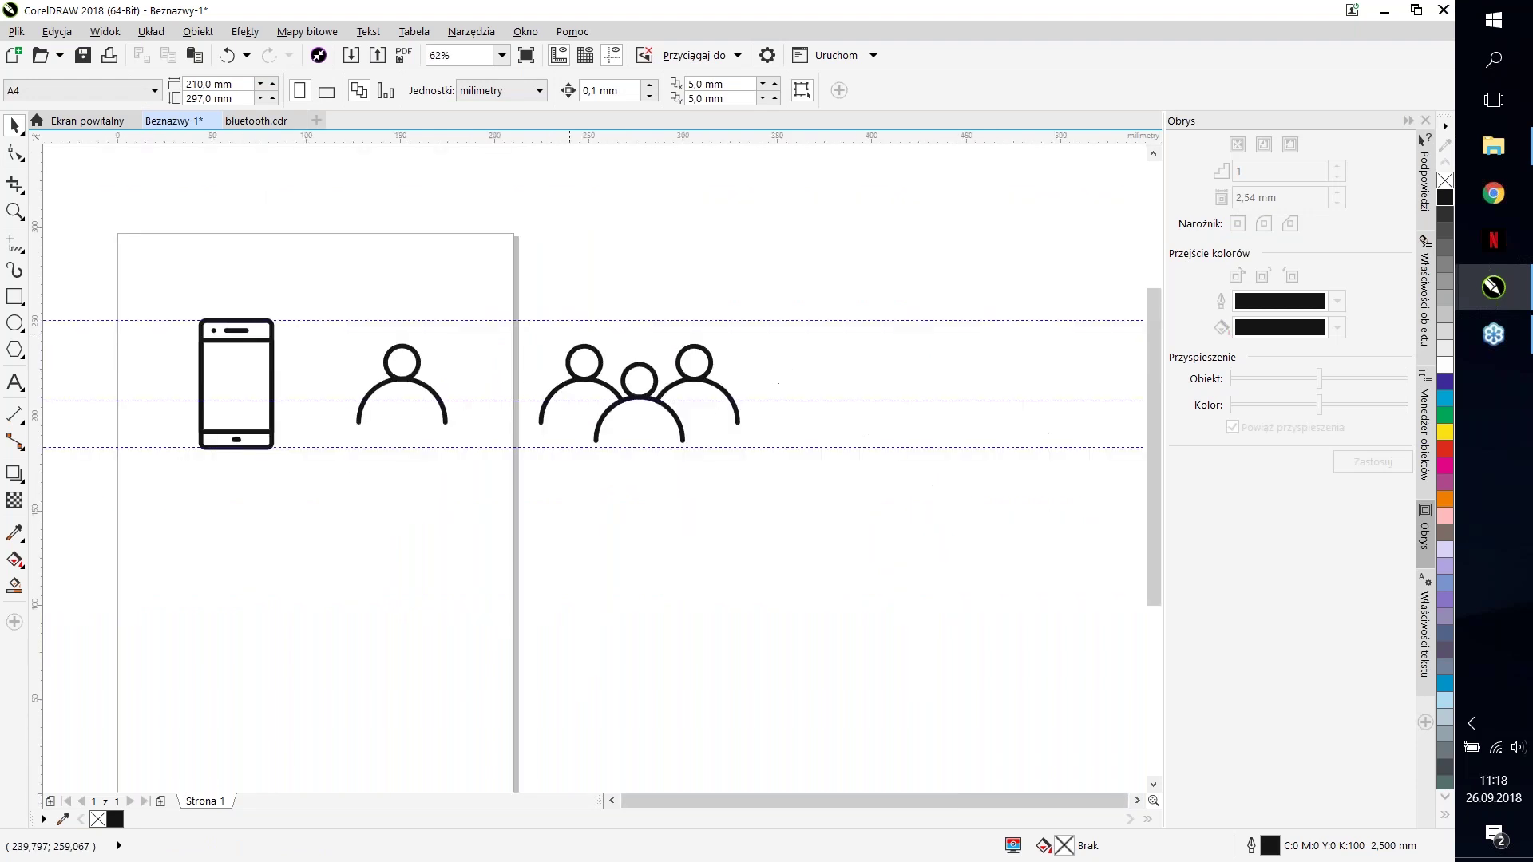
{"action": "left_click", "coordinate": [526, 401]}
{"action": "left_click", "coordinate": [540, 505]}
{"action": "left_click_drag", "start_coordinate": [746, 554], "coordinate": [528, 328]}
{"action": "key", "text": "ctrl+g"}
{"action": "scroll", "coordinate": [630, 375], "scroll_direction": "up", "scroll_amount": 3}
{"action": "scroll", "coordinate": [638, 391], "scroll_direction": "down", "scroll_amount": 5}
{"action": "scroll", "coordinate": [644, 382], "scroll_direction": "up", "scroll_amount": 1}
Step: Align the centres of the three-person group and the single person icon
{"action": "left_click", "coordinate": [604, 437]}
{"action": "left_click", "coordinate": [618, 420]}
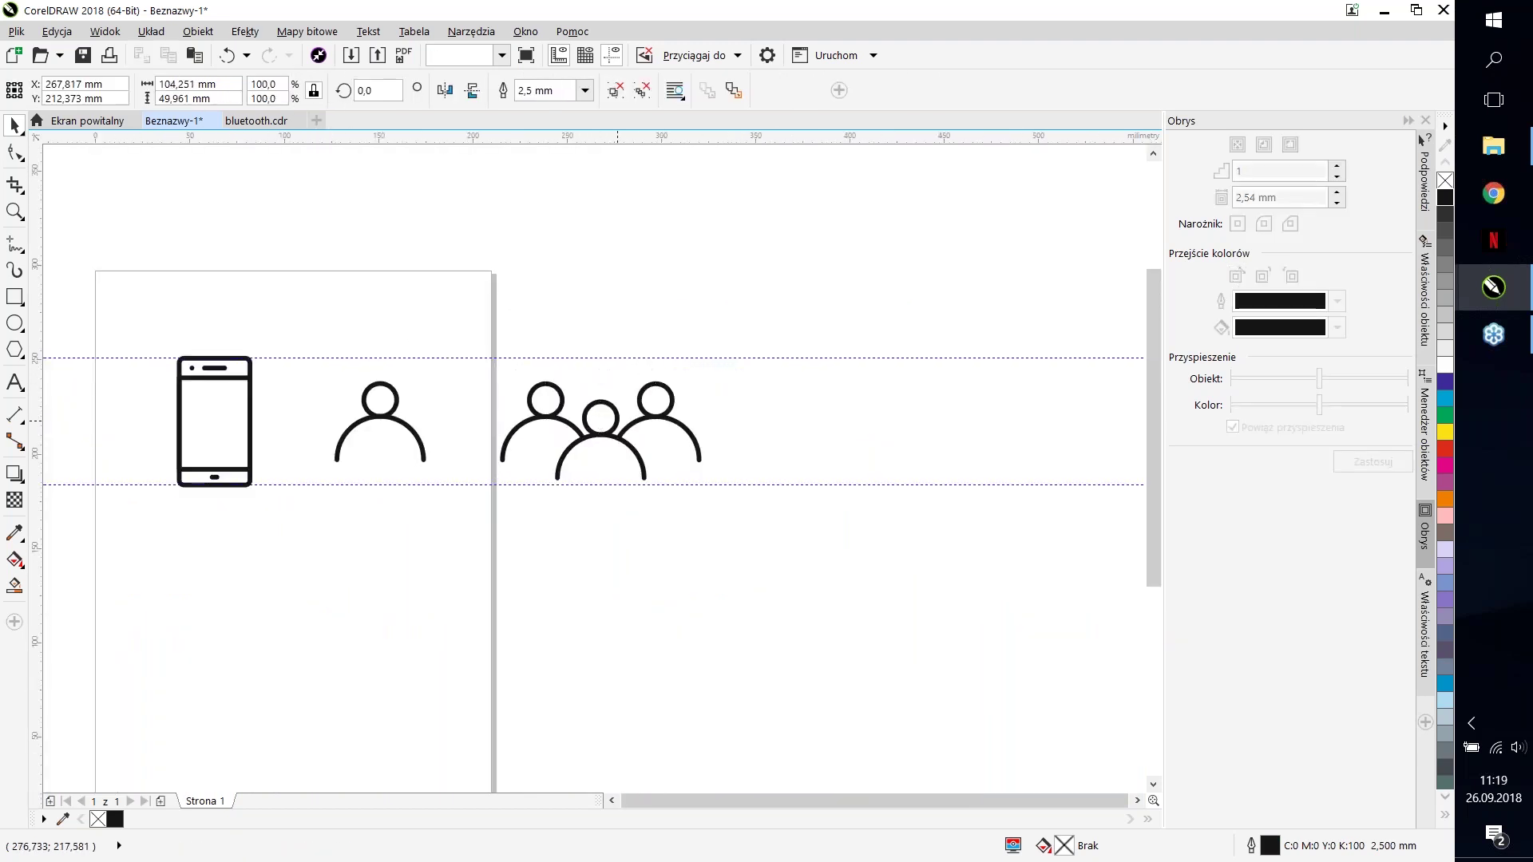
{"action": "left_click", "coordinate": [396, 394], "text": "shift"}
{"action": "key", "text": "e"}
{"action": "key", "text": "Escape"}
Step: Group the single person's parts and realign its vertical centre with the three-person icon
{"action": "left_click_drag", "start_coordinate": [329, 316], "coordinate": [461, 557]}
{"action": "key", "text": "ctrl+g"}
{"action": "left_click_drag", "start_coordinate": [449, 281], "coordinate": [729, 558]}
{"action": "left_click", "coordinate": [414, 434], "text": "shift"}
{"action": "key", "text": "e"}
{"action": "left_click", "coordinate": [527, 309]}
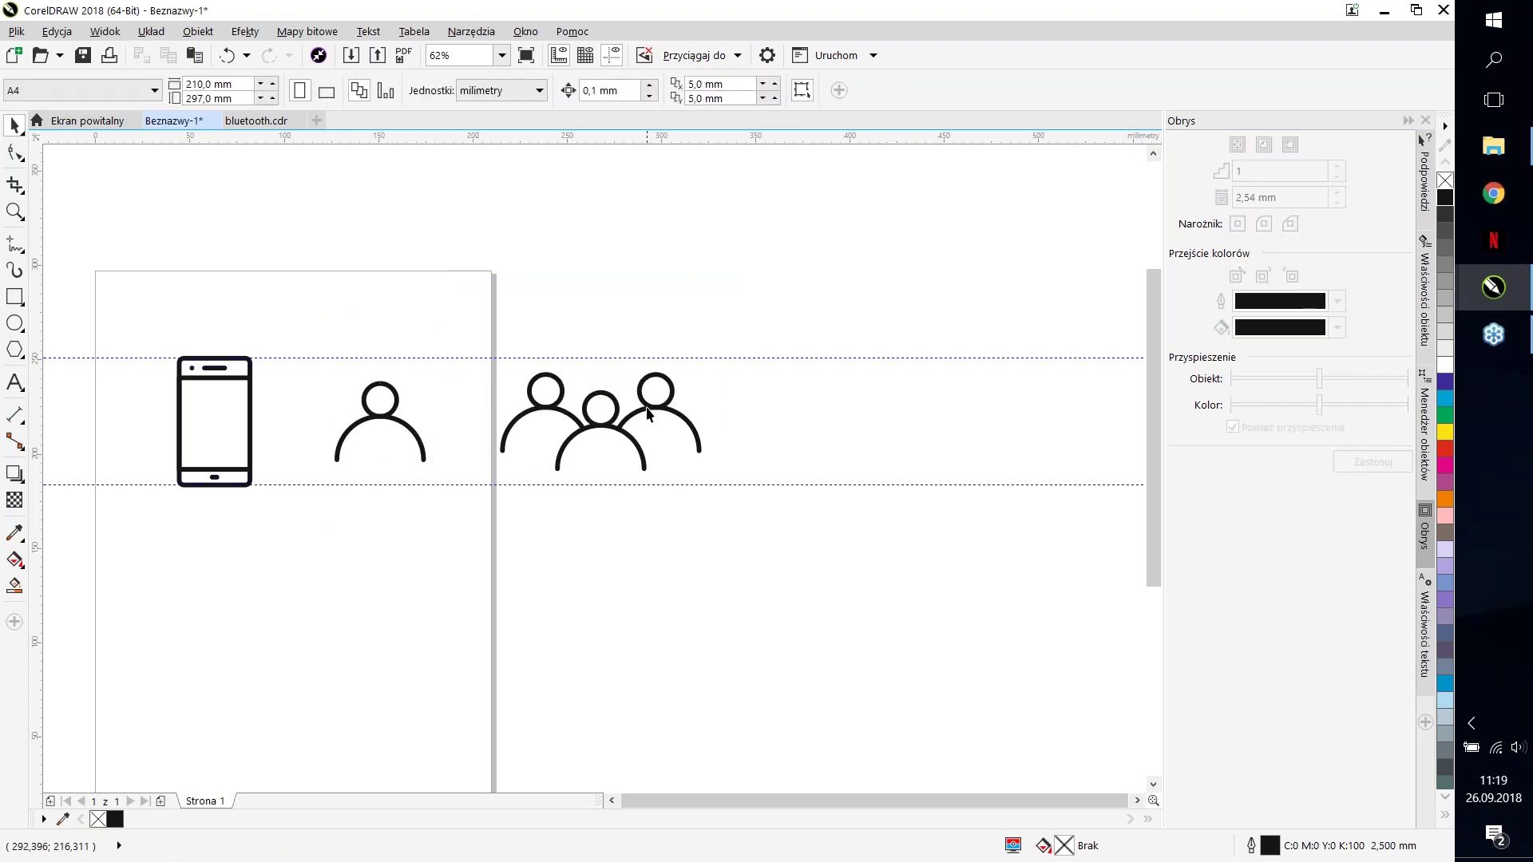
{"action": "scroll", "coordinate": [645, 414], "scroll_direction": "up", "scroll_amount": 4}
{"action": "scroll", "coordinate": [683, 442], "scroll_direction": "down", "scroll_amount": 2}
{"action": "scroll", "coordinate": [763, 401], "scroll_direction": "down", "scroll_amount": 6}
{"action": "scroll", "coordinate": [764, 400], "scroll_direction": "up", "scroll_amount": 2}
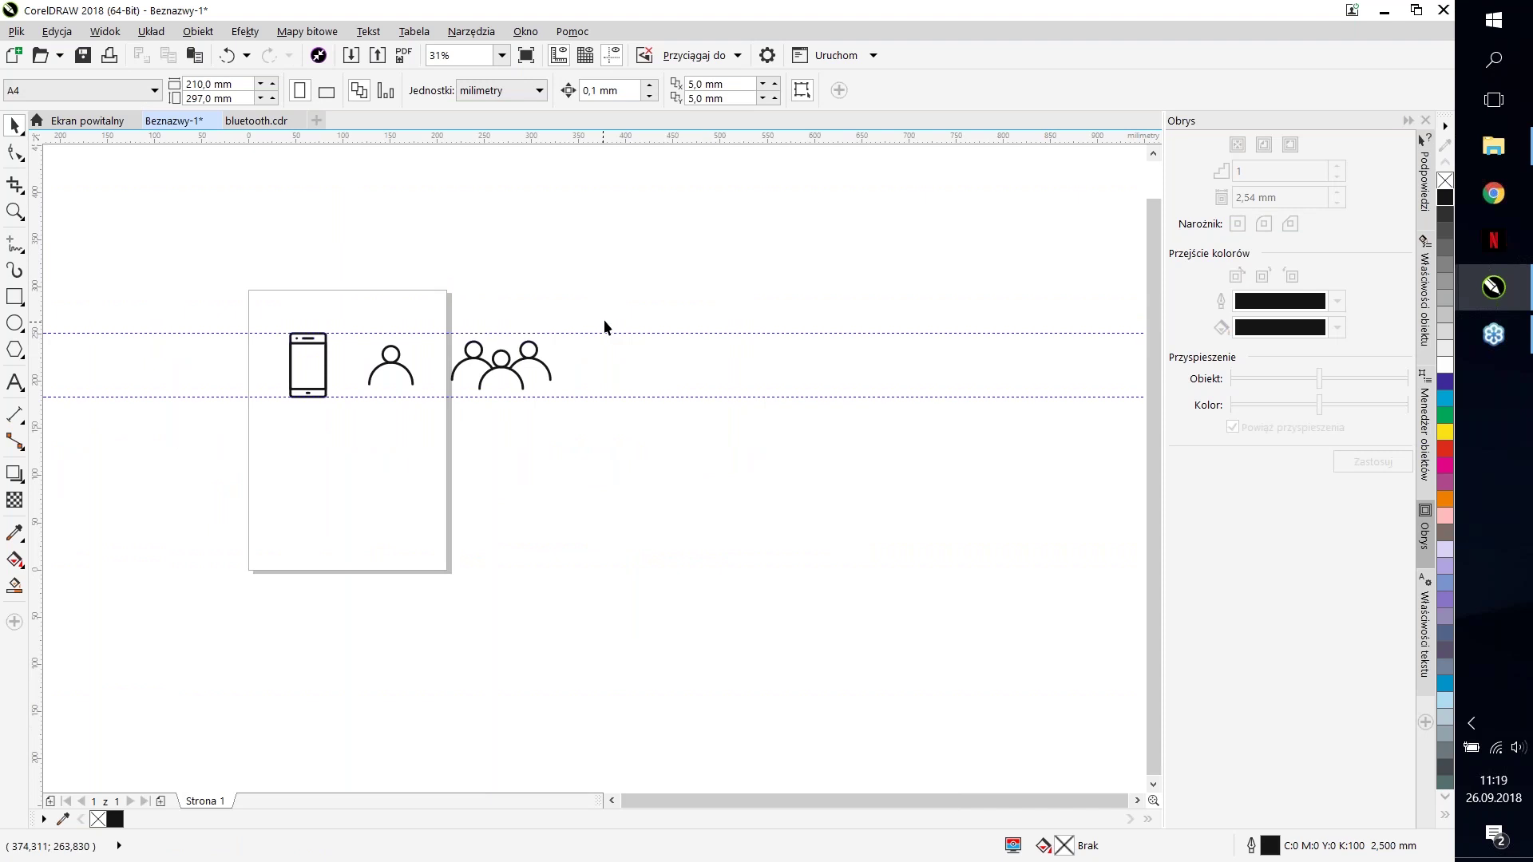
{"action": "scroll", "coordinate": [620, 384], "scroll_direction": "up", "scroll_amount": 2}
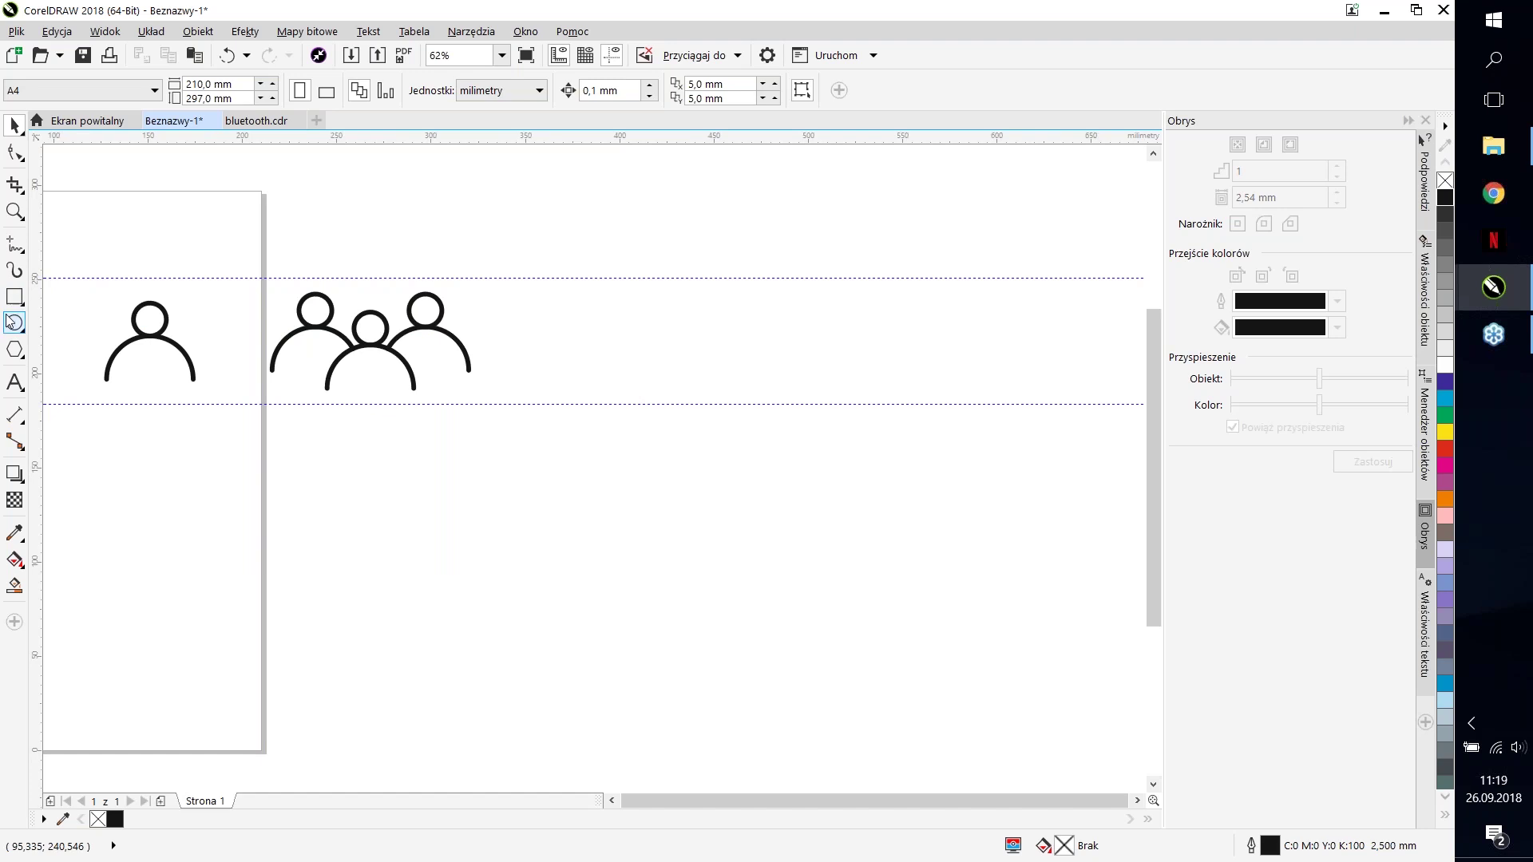
Step: Draw a roughly 32.5 mm diagonal line at 225° right of the three-person icon
{"action": "left_click", "coordinate": [14, 244]}
{"action": "scroll", "coordinate": [559, 348], "scroll_direction": "up", "scroll_amount": 2}
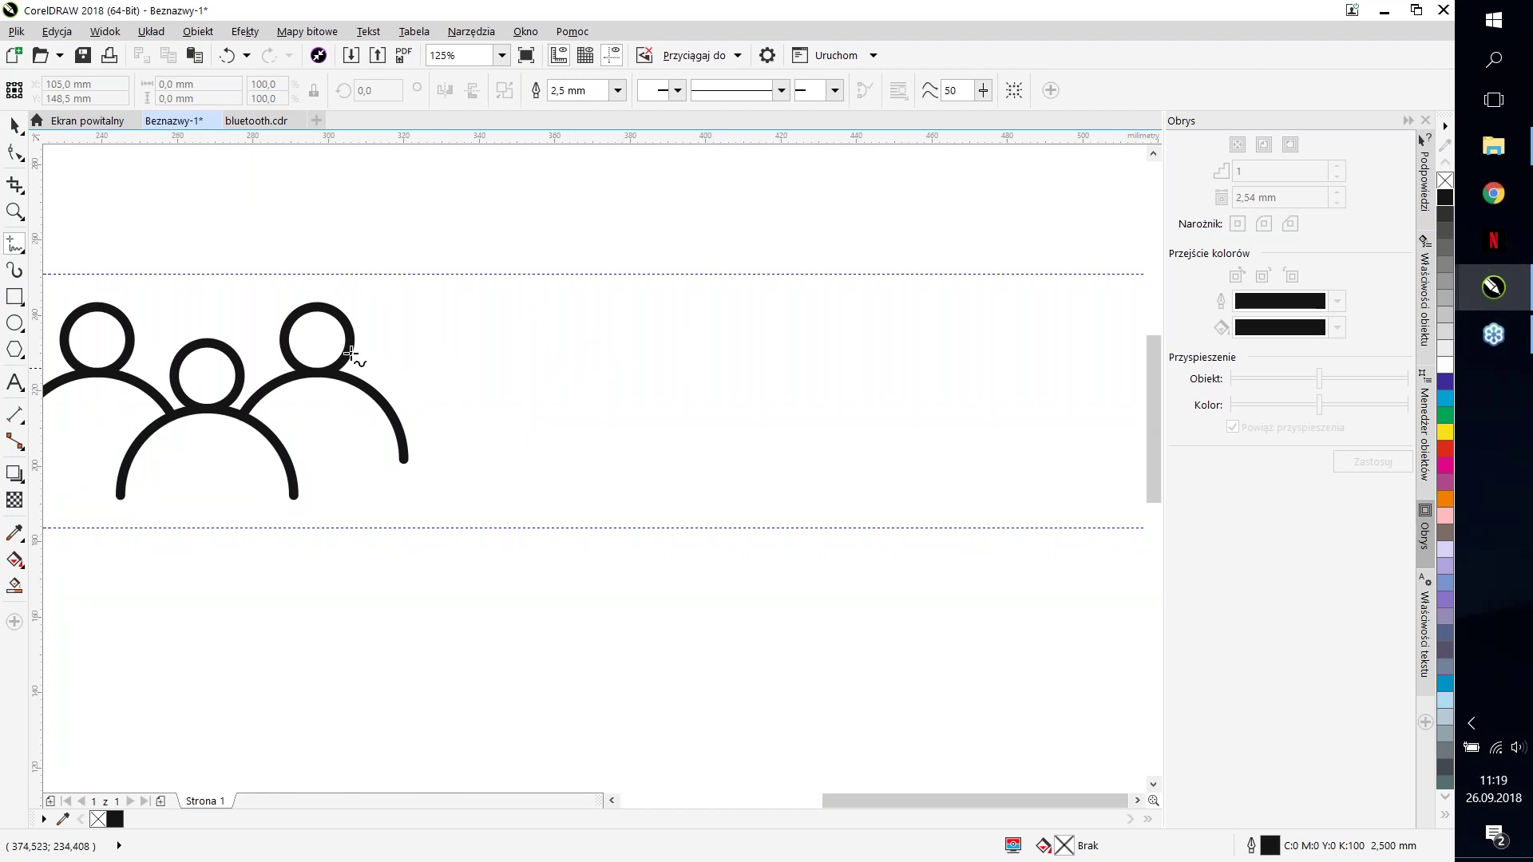
{"action": "left_click", "coordinate": [632, 326]}
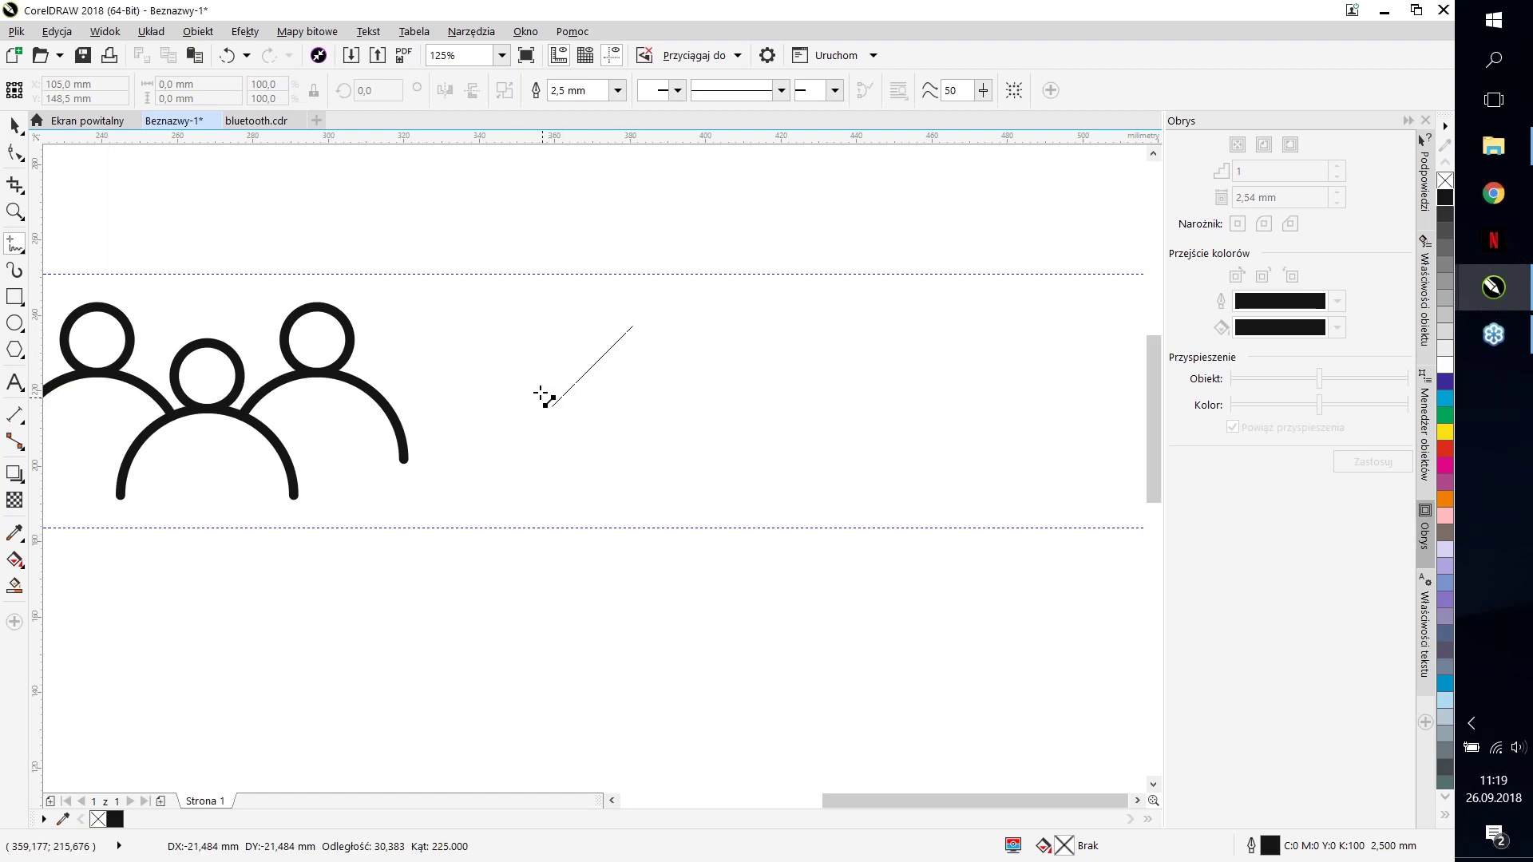
{"action": "left_click", "coordinate": [540, 417]}
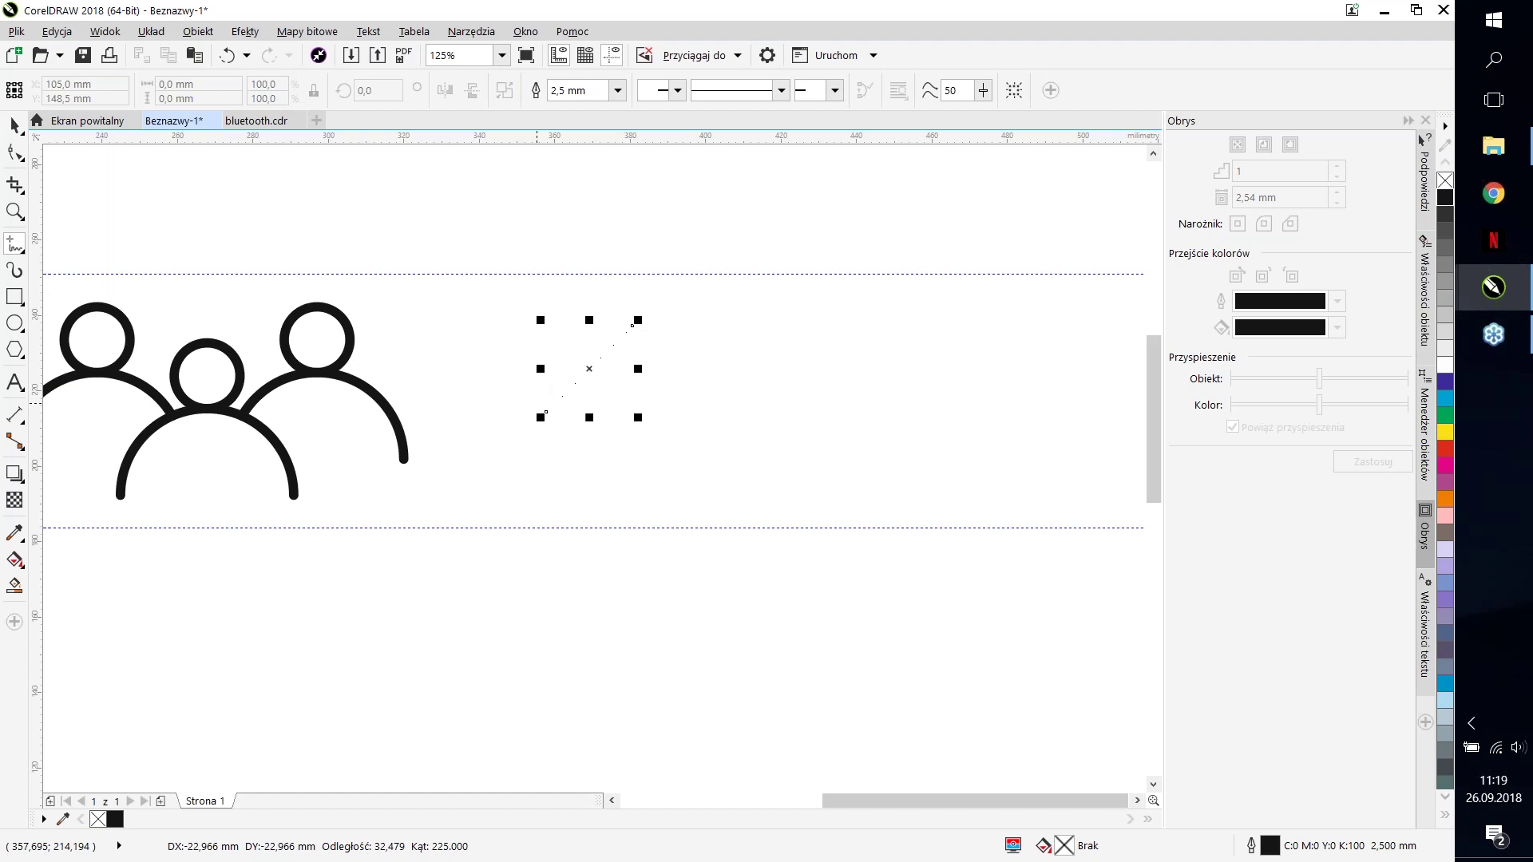
Step: Extend the line into a < shape, then undo both line segments
{"action": "left_click", "coordinate": [541, 417]}
{"action": "left_click", "coordinate": [639, 502]}
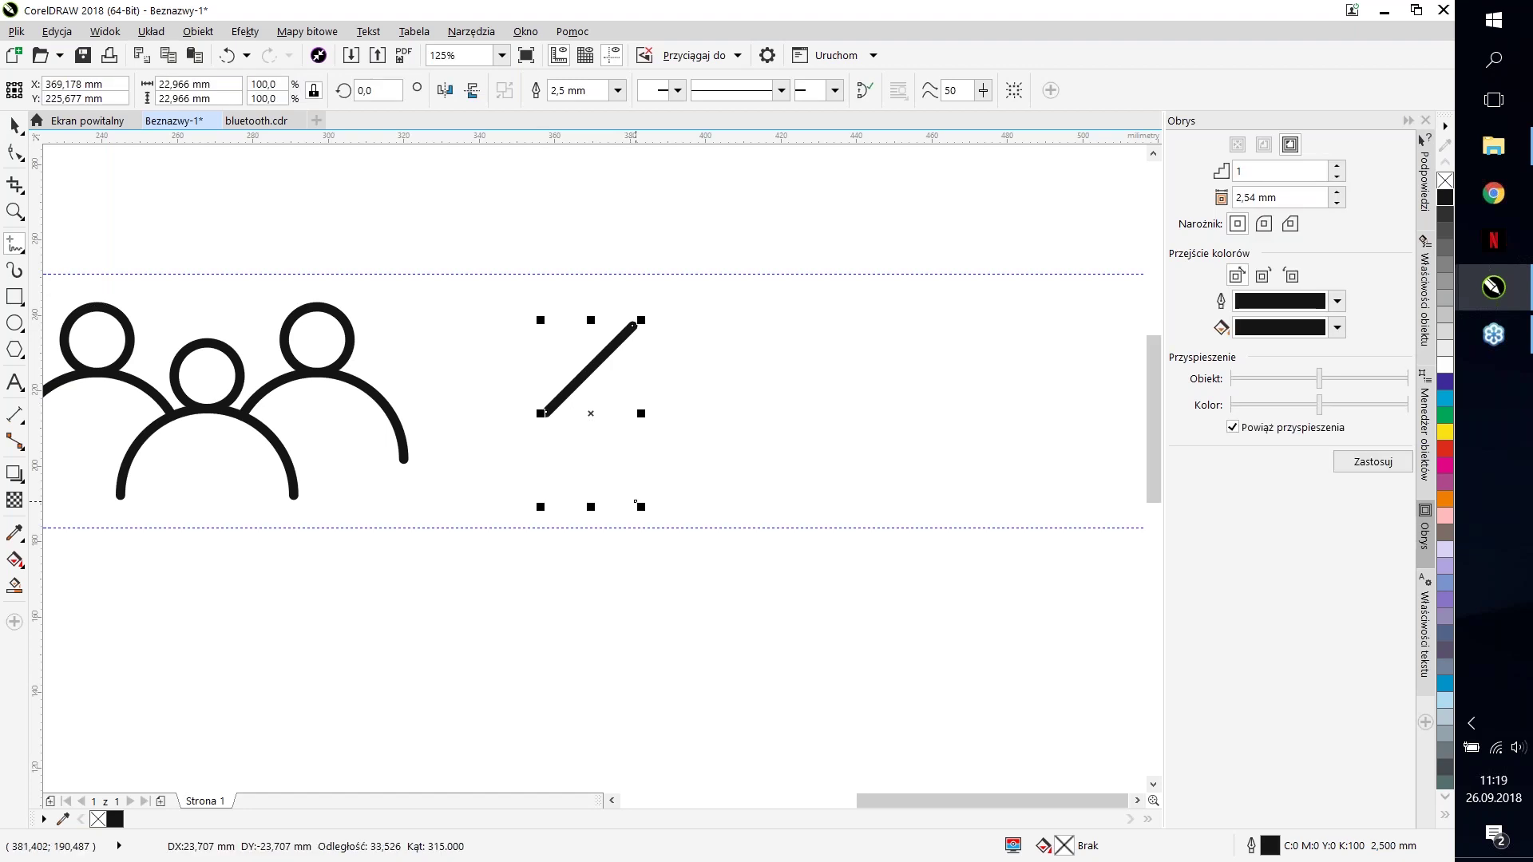
{"action": "key", "text": "z"}
{"action": "key", "text": "ctrl+z"}
{"action": "key", "text": "ctrl+z"}
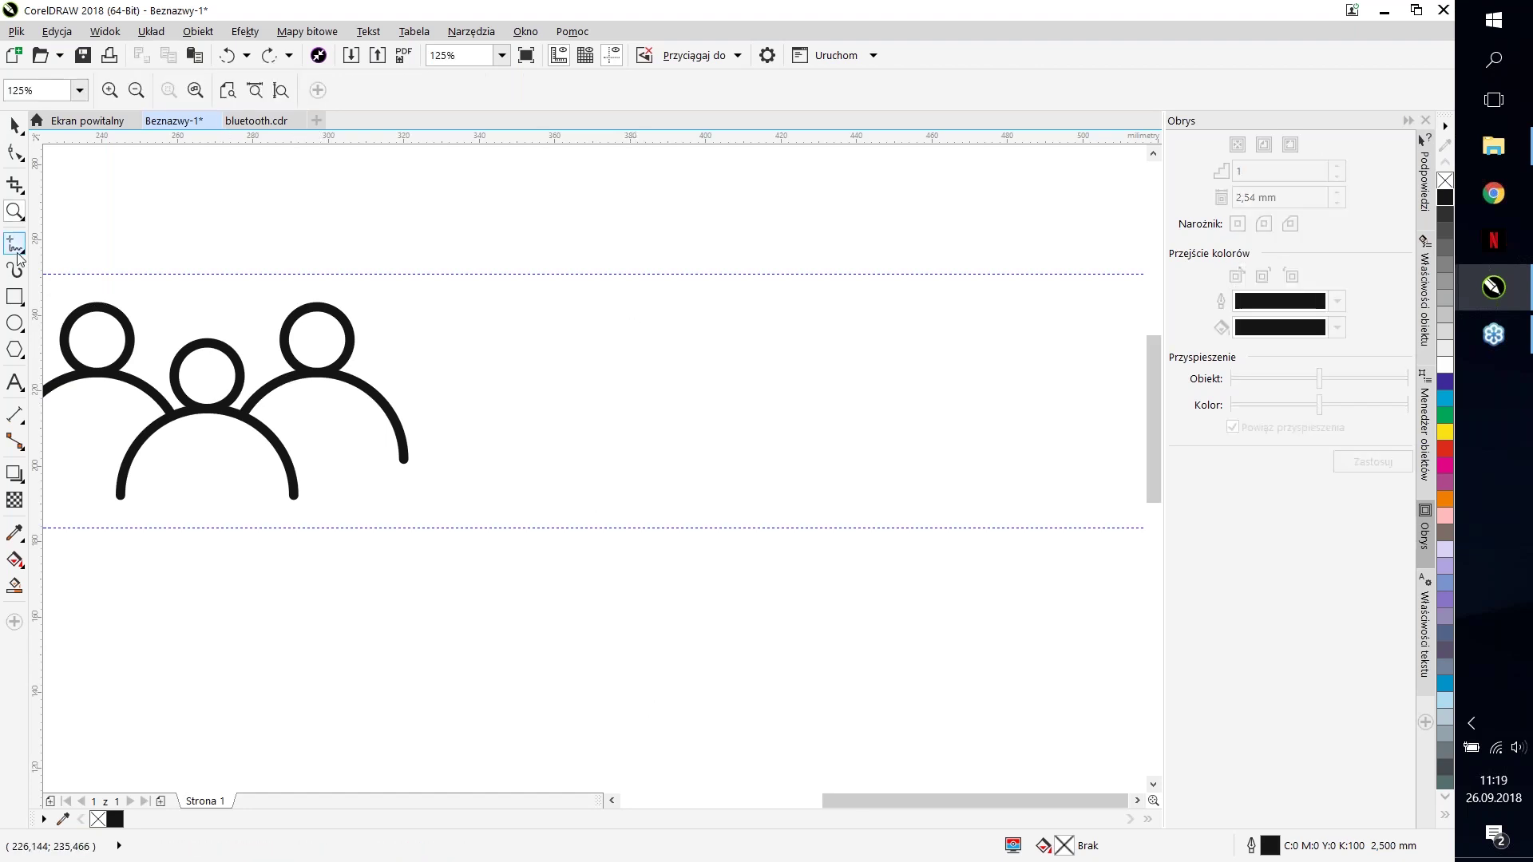
Step: Draw a square to the right of the people icon
{"action": "left_click", "coordinate": [13, 298]}
{"action": "mouse_move", "coordinate": [503, 331]}
{"action": "left_mouse_down"}
{"action": "mouse_move", "coordinate": [647, 420]}
{"action": "mouse_move", "coordinate": [620, 448]}
{"action": "mouse_move", "coordinate": [630, 469]}
{"action": "left_mouse_up"}
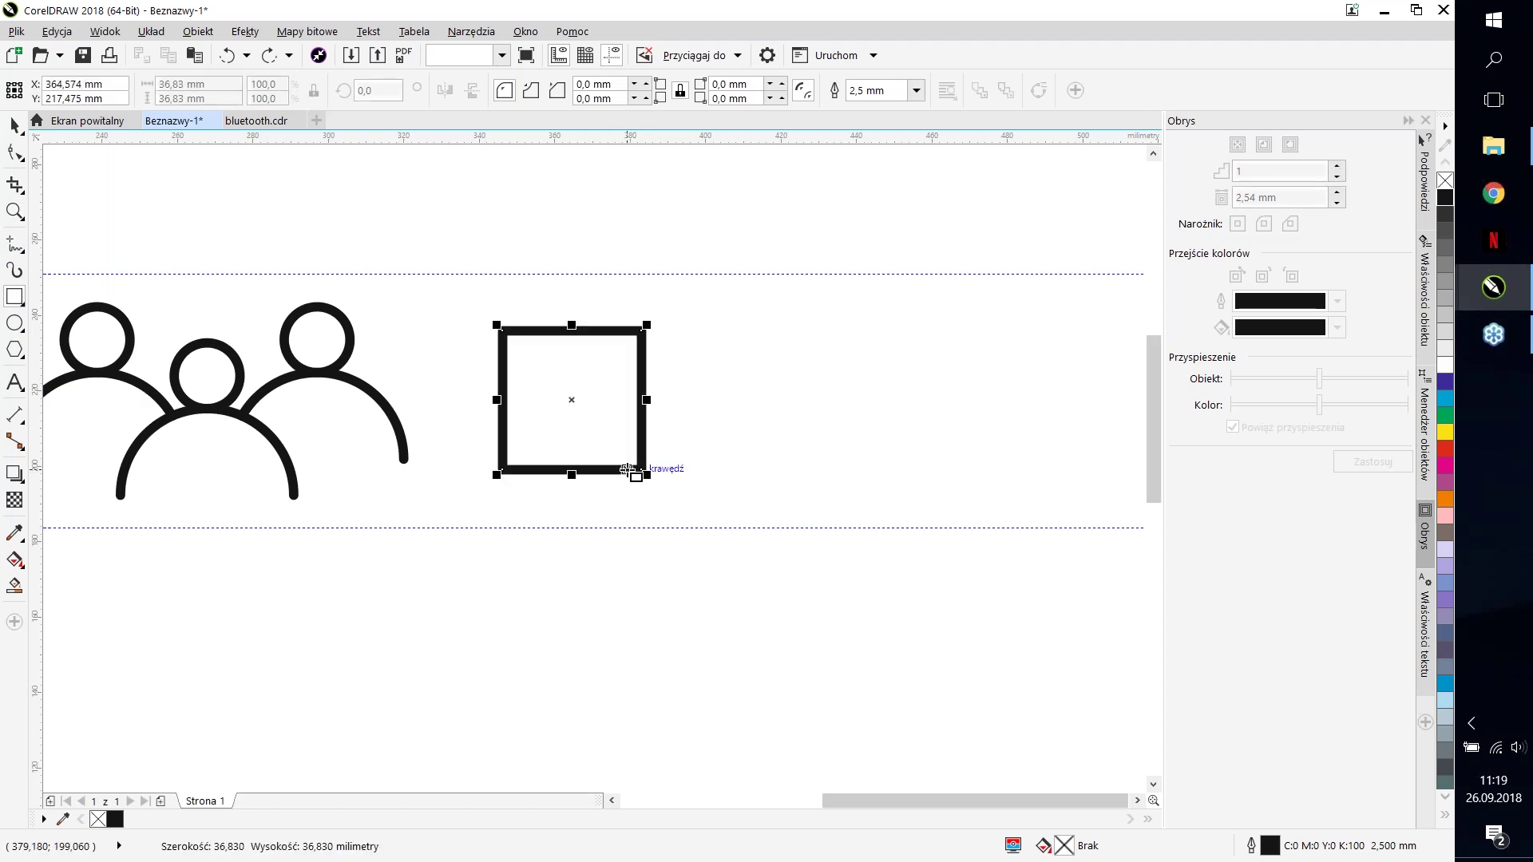
{"action": "scroll", "coordinate": [661, 479], "scroll_direction": "down", "scroll_amount": 1}
{"action": "scroll", "coordinate": [633, 435], "scroll_direction": "up", "scroll_amount": 1}
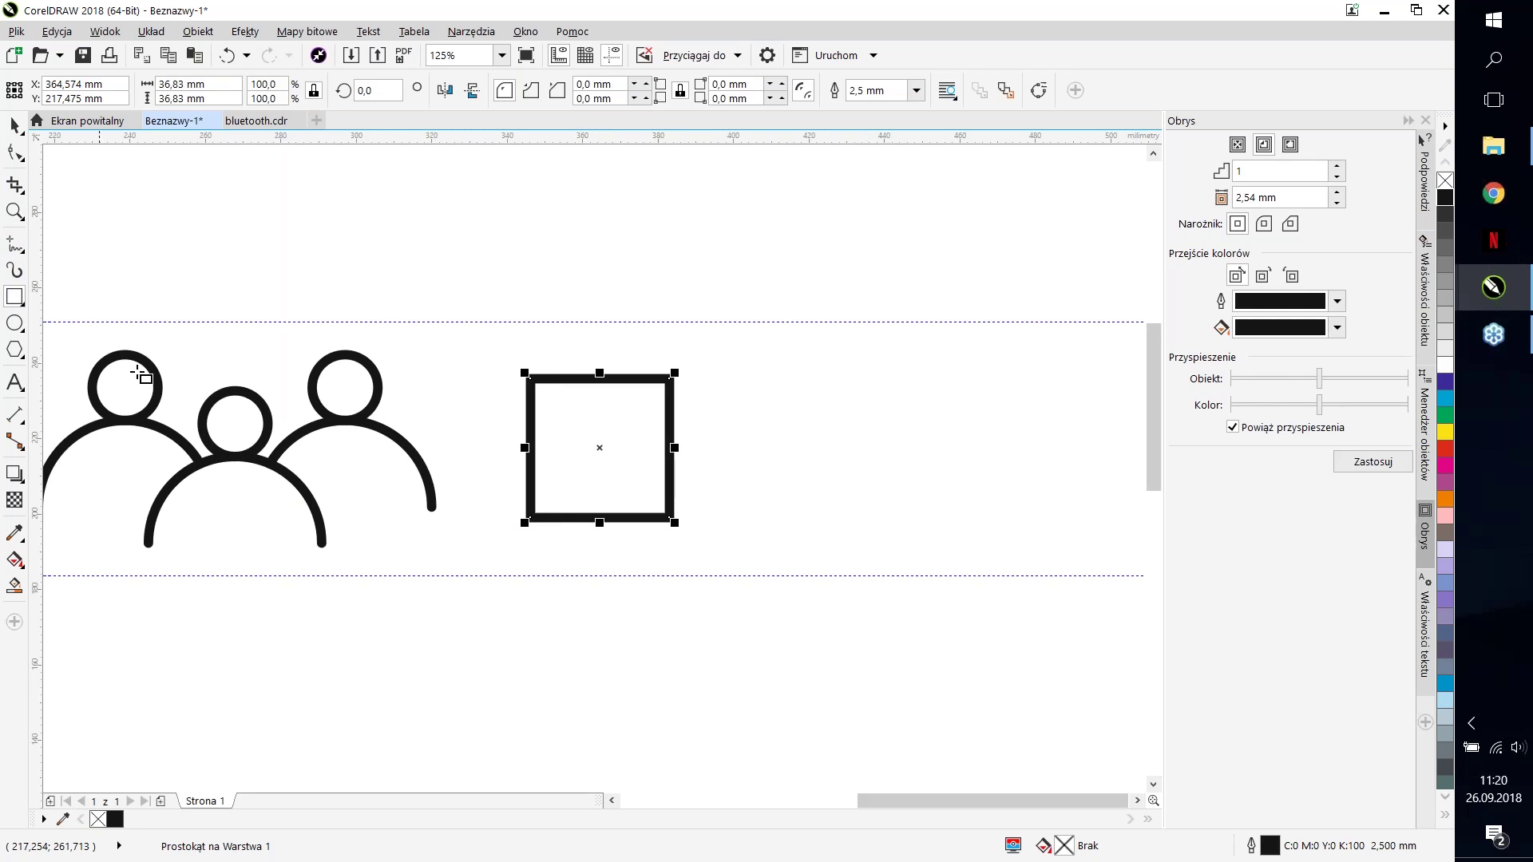
Step: Convert the square to curves and delete its broken bottom-right corner, leaving an L shape
{"action": "left_click", "coordinate": [12, 155]}
{"action": "left_click", "coordinate": [198, 31]}
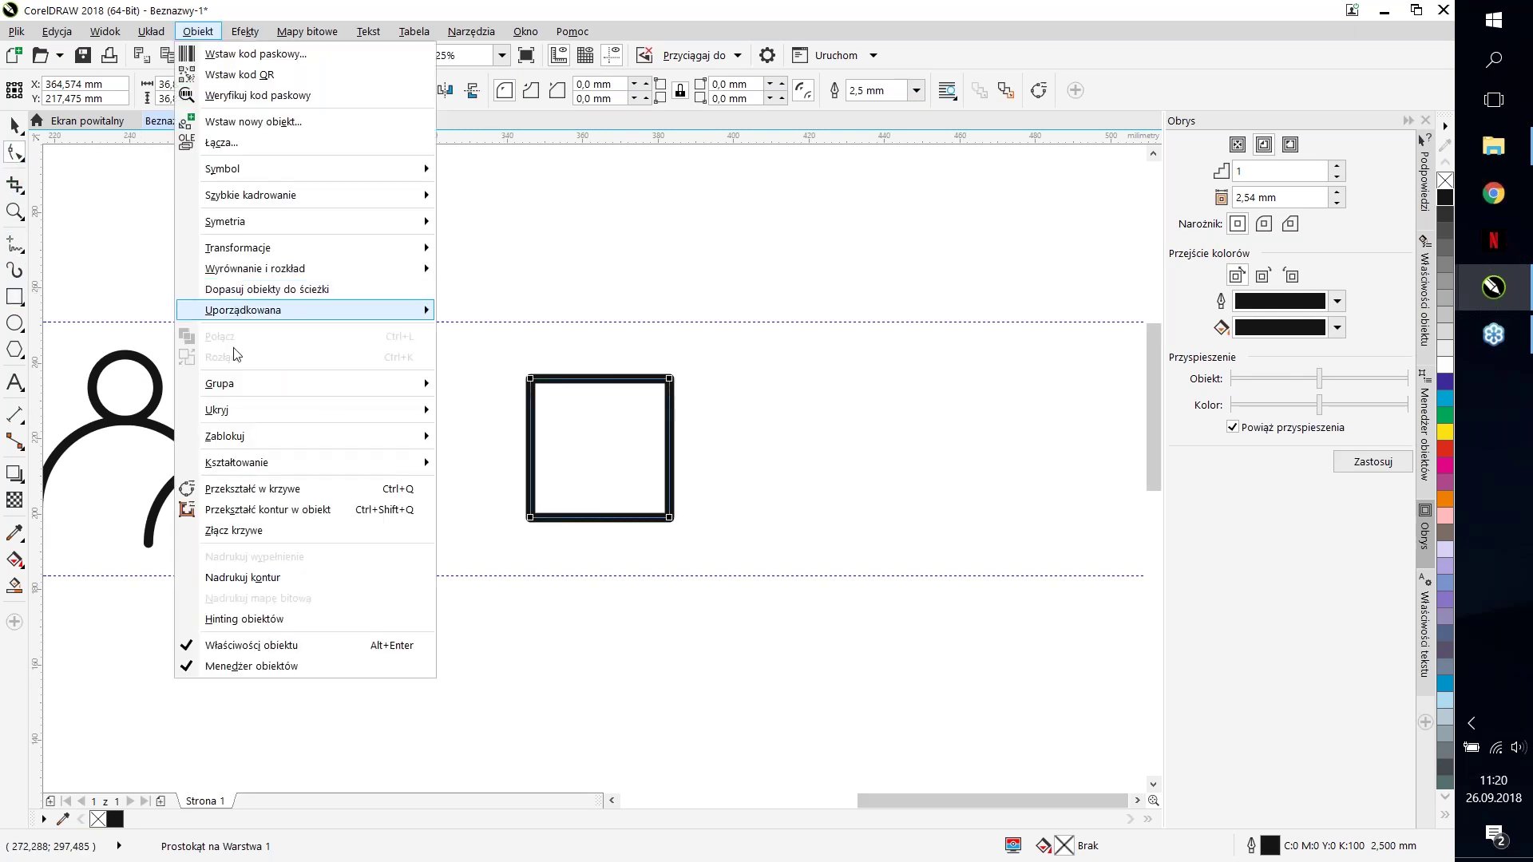
{"action": "left_click", "coordinate": [254, 488]}
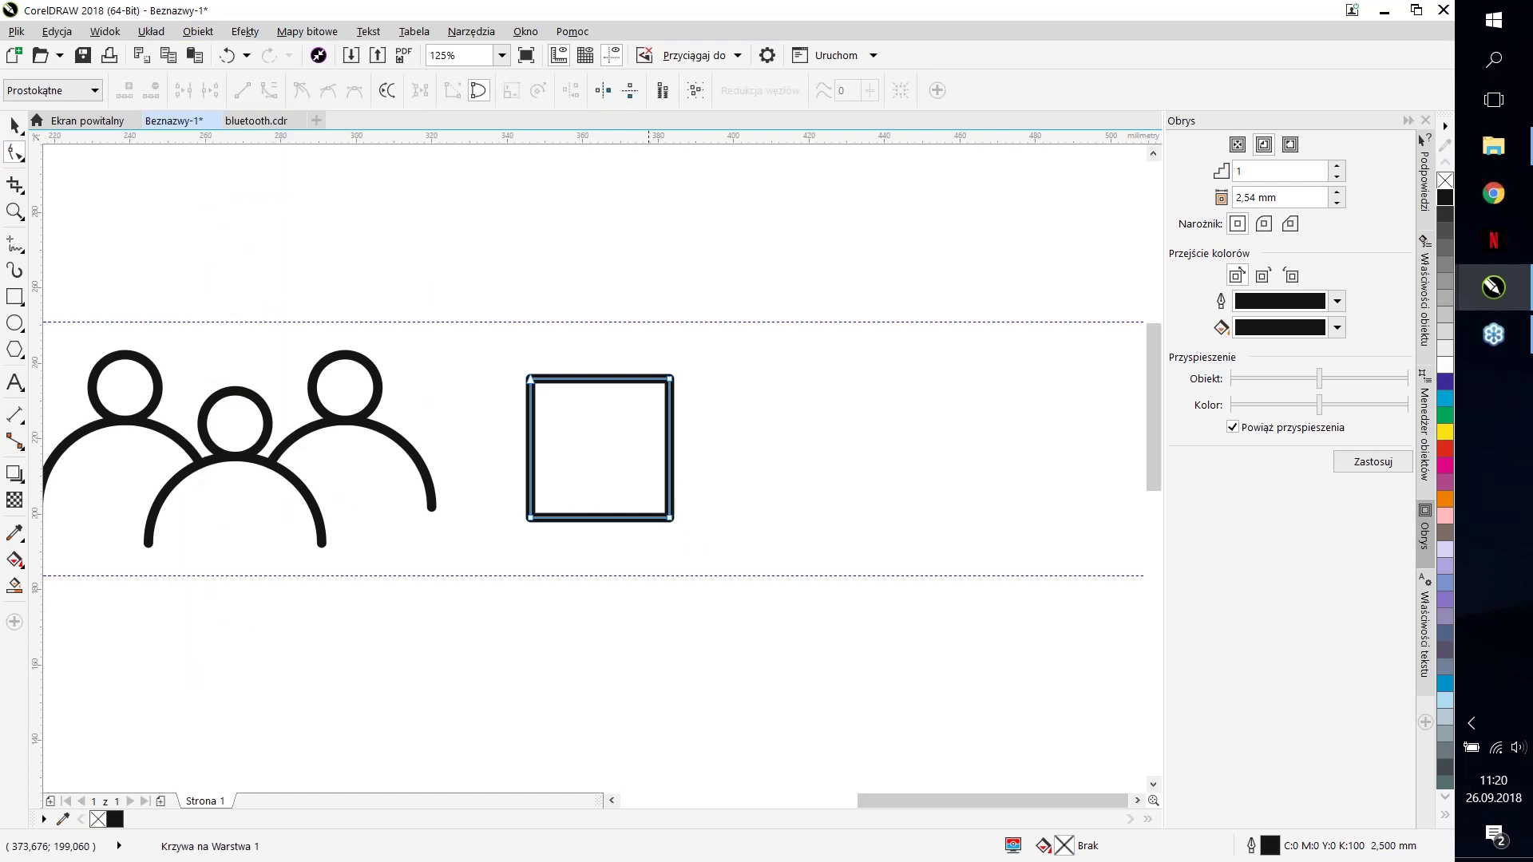
{"action": "left_click_drag", "start_coordinate": [610, 476], "coordinate": [611, 474]}
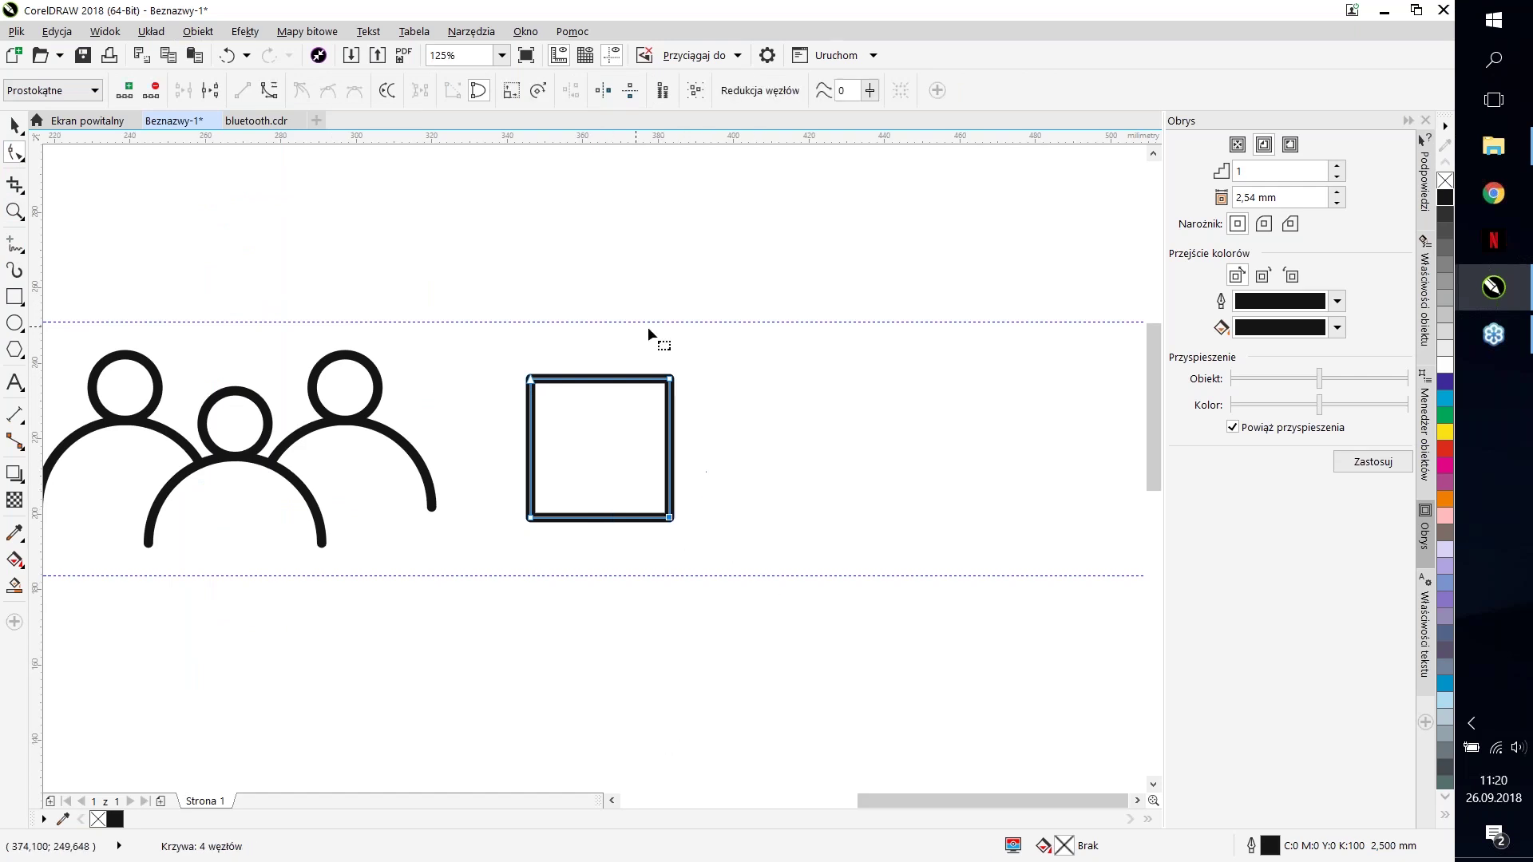
{"action": "left_click", "coordinate": [210, 90]}
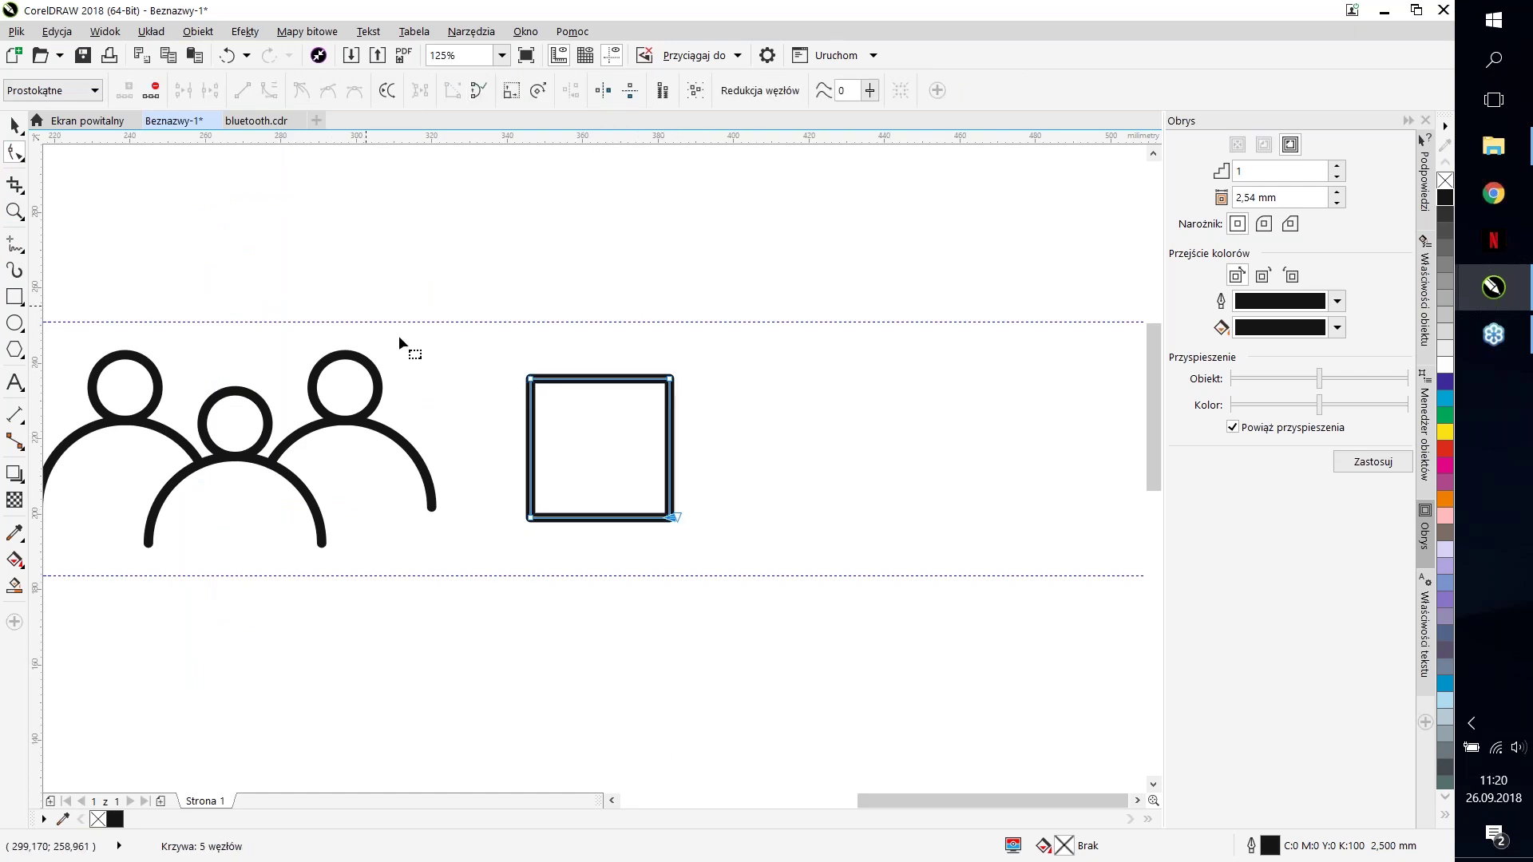
{"action": "scroll", "coordinate": [692, 529], "scroll_direction": "up", "scroll_amount": 2}
{"action": "key", "text": "Delete"}
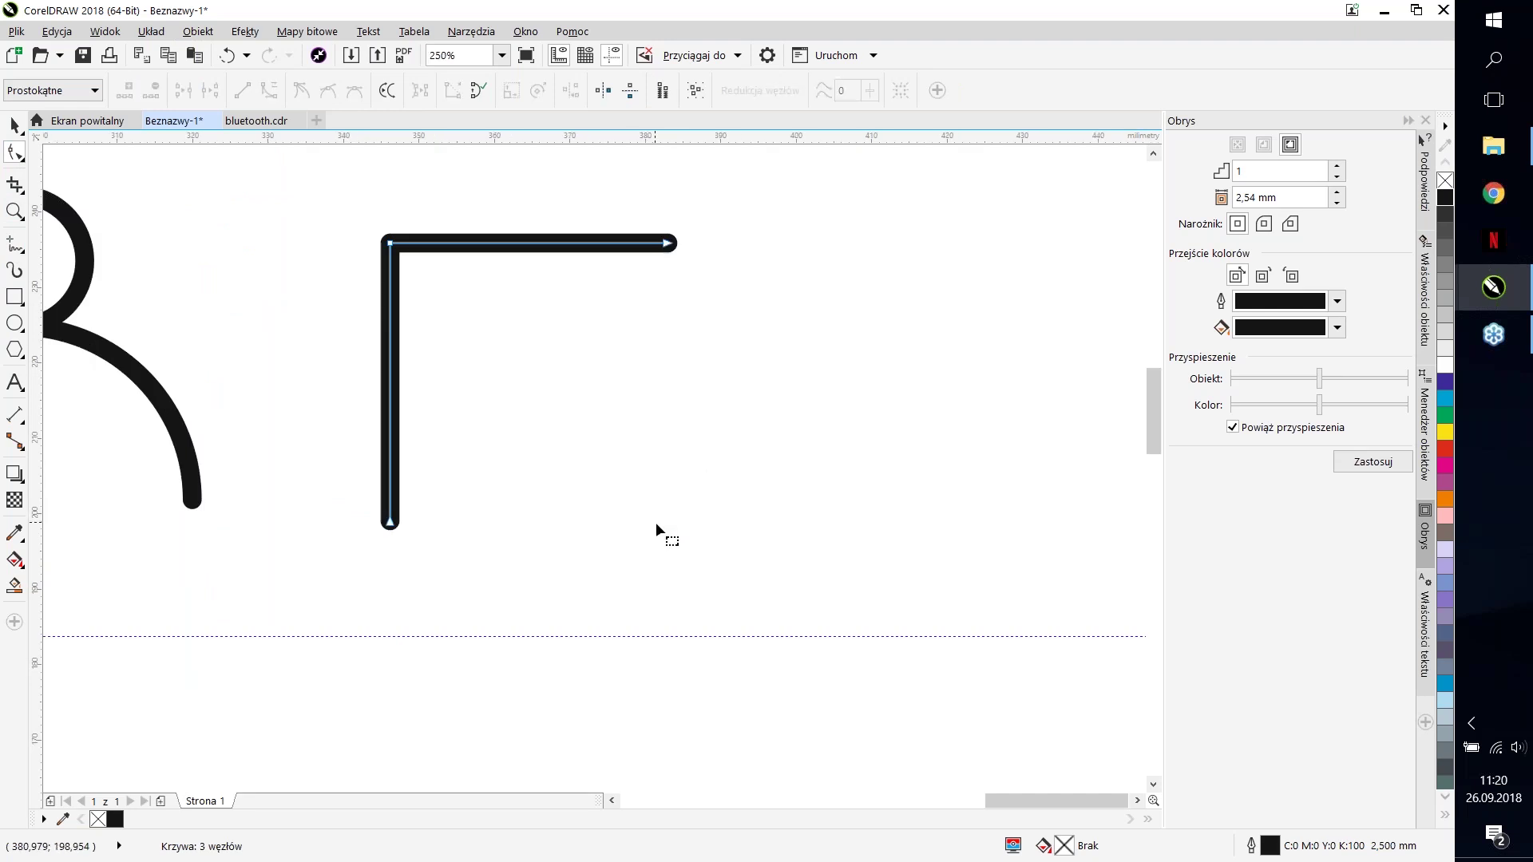
{"action": "left_click", "coordinate": [14, 125]}
Step: Rotate the L shape 45° into a < chevron and resize it
{"action": "scroll", "coordinate": [730, 412], "scroll_direction": "down", "scroll_amount": 2}
{"action": "key", "text": "space"}
{"action": "left_click", "coordinate": [667, 332]}
{"action": "left_click_drag", "start_coordinate": [713, 320], "coordinate": [635, 251]}
{"action": "left_click", "coordinate": [634, 249]}
{"action": "scroll", "coordinate": [639, 364], "scroll_direction": "down", "scroll_amount": 1}
{"action": "left_click", "coordinate": [639, 336]}
{"action": "scroll", "coordinate": [638, 335], "scroll_direction": "up", "scroll_amount": 1}
{"action": "left_click_drag", "start_coordinate": [642, 321], "coordinate": [693, 340]}
{"action": "left_click", "coordinate": [677, 284]}
Step: Mirror a copy of the < into a > chevron and place another > further right
{"action": "left_click", "coordinate": [634, 410]}
{"action": "right_click", "coordinate": [729, 409]}
{"action": "left_click_drag", "start_coordinate": [601, 424], "coordinate": [851, 423]}
{"action": "scroll", "coordinate": [810, 438], "scroll_direction": "down", "scroll_amount": 3}
{"action": "scroll", "coordinate": [861, 447], "scroll_direction": "up", "scroll_amount": 3}
{"action": "left_click_drag", "start_coordinate": [751, 414], "coordinate": [828, 418]}
Step: Undo the accidental rotation and rotate the copied chevron to point upward
{"action": "key", "text": "z"}
{"action": "key", "text": "ctrl+z"}
{"action": "key", "text": "space"}
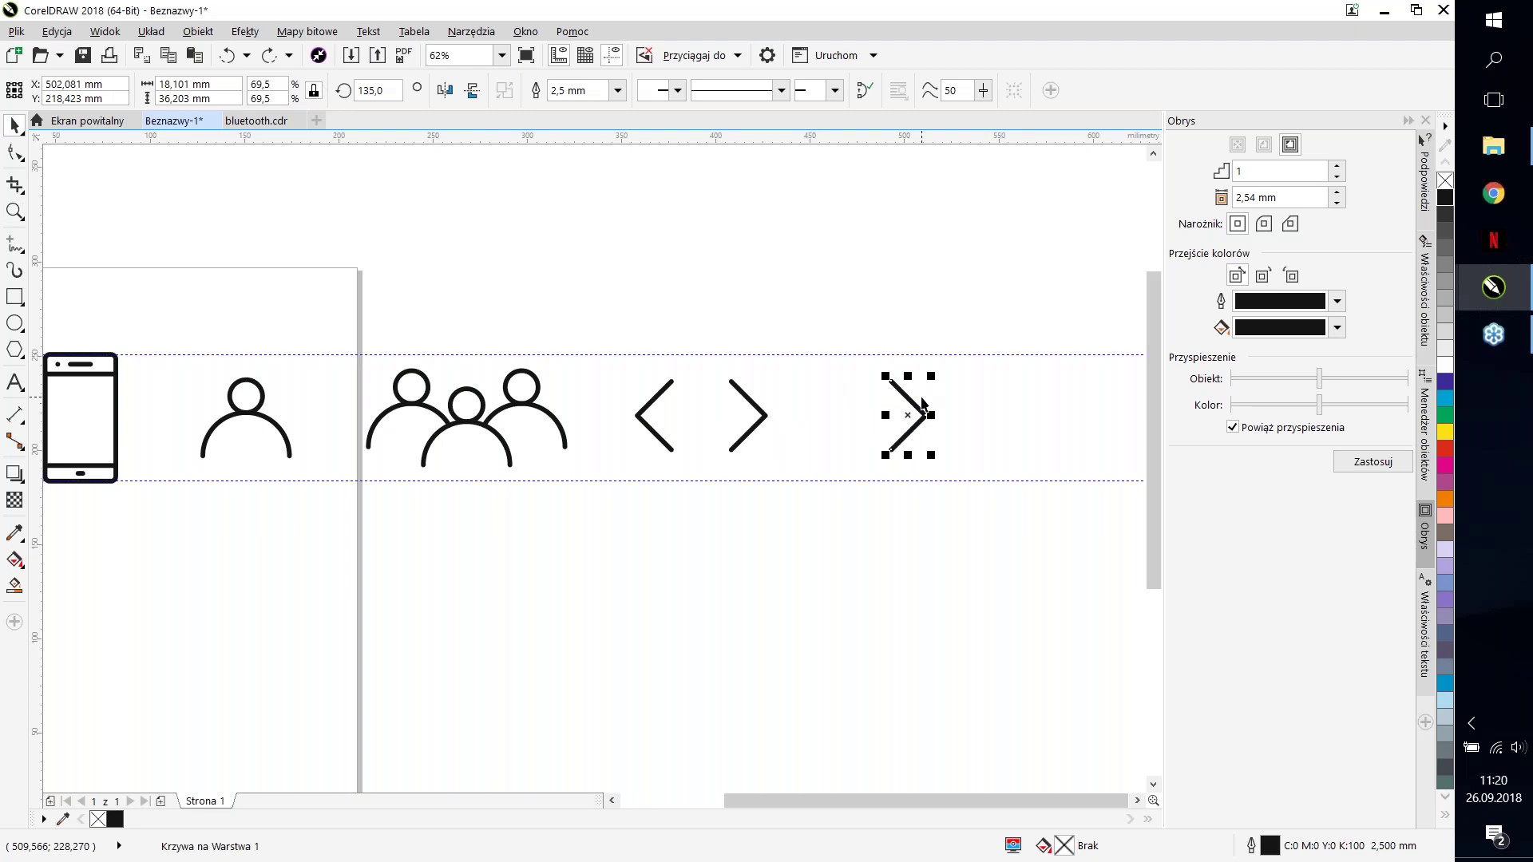
{"action": "scroll", "coordinate": [947, 386], "scroll_direction": "up", "scroll_amount": 2}
{"action": "scroll", "coordinate": [947, 386], "scroll_direction": "up", "scroll_amount": 2}
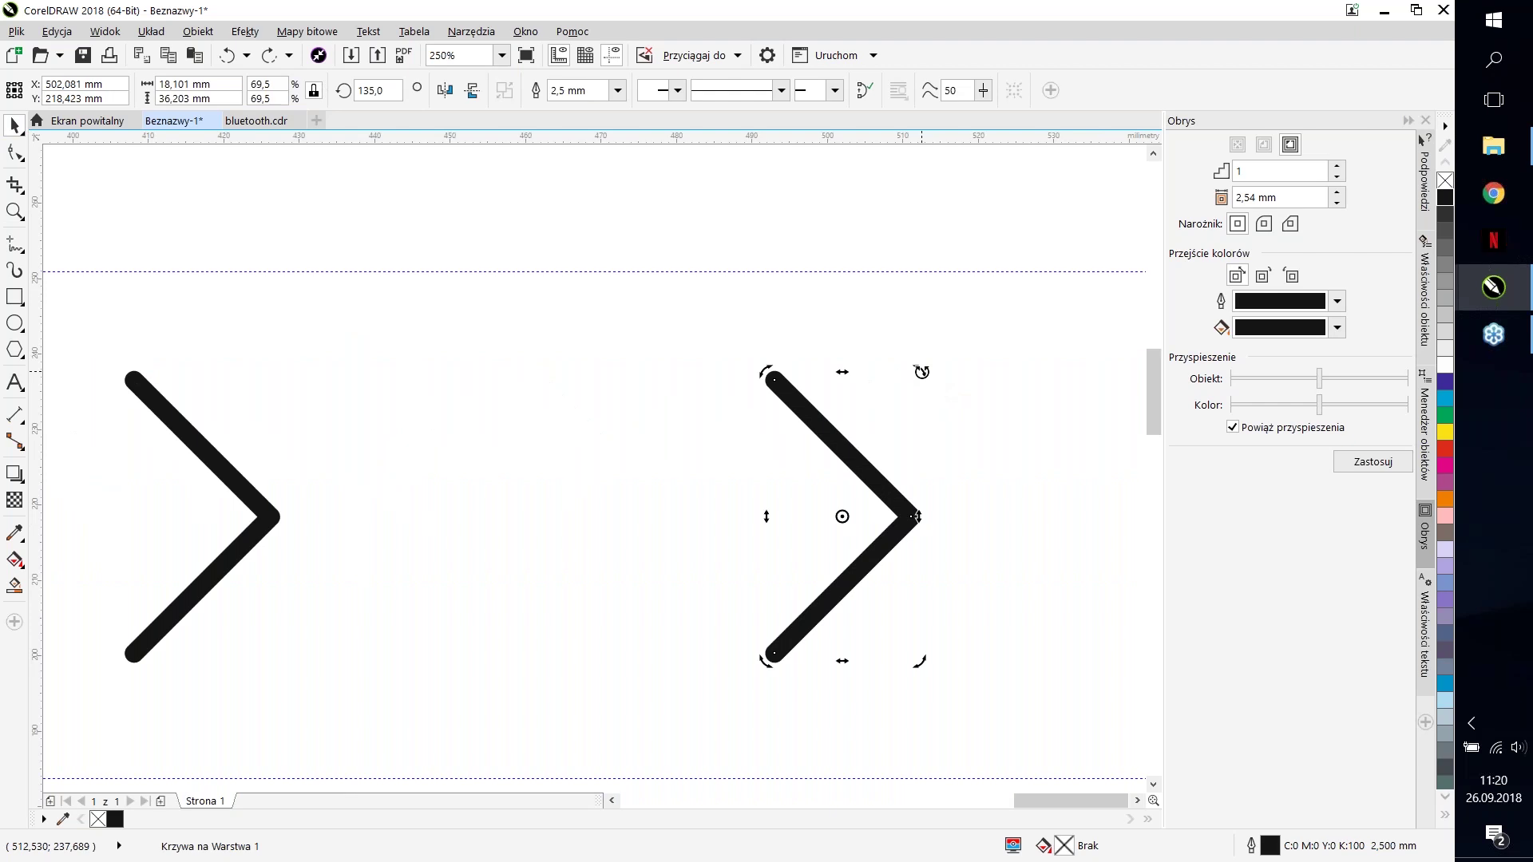
{"action": "mouse_move", "coordinate": [922, 373]}
{"action": "left_mouse_down"}
{"action": "mouse_move", "coordinate": [857, 293]}
{"action": "mouse_move", "coordinate": [929, 376]}
{"action": "left_mouse_up"}
Step: Rotate the copied chevron so it points upward
{"action": "left_click", "coordinate": [918, 374]}
{"action": "mouse_move", "coordinate": [923, 374]}
{"action": "left_mouse_down"}
{"action": "mouse_move", "coordinate": [900, 346]}
{"action": "mouse_move", "coordinate": [838, 332]}
{"action": "mouse_move", "coordinate": [735, 346]}
{"action": "mouse_move", "coordinate": [793, 346]}
{"action": "mouse_move", "coordinate": [780, 388]}
{"action": "mouse_move", "coordinate": [692, 431]}
{"action": "mouse_move", "coordinate": [743, 404]}
{"action": "mouse_move", "coordinate": [722, 407]}
{"action": "mouse_move", "coordinate": [693, 439]}
{"action": "left_mouse_up"}
{"action": "key", "text": "ctrl+z"}
{"action": "left_click_drag", "start_coordinate": [918, 374], "coordinate": [664, 414]}
{"action": "key", "text": "ctrl+z"}
Step: Place a copy of the up chevron to its right and flip it vertically into a down chevron
{"action": "scroll", "coordinate": [844, 488], "scroll_direction": "down", "scroll_amount": 1}
{"action": "left_click", "coordinate": [859, 497]}
{"action": "left_click_drag", "start_coordinate": [859, 497], "coordinate": [995, 487]}
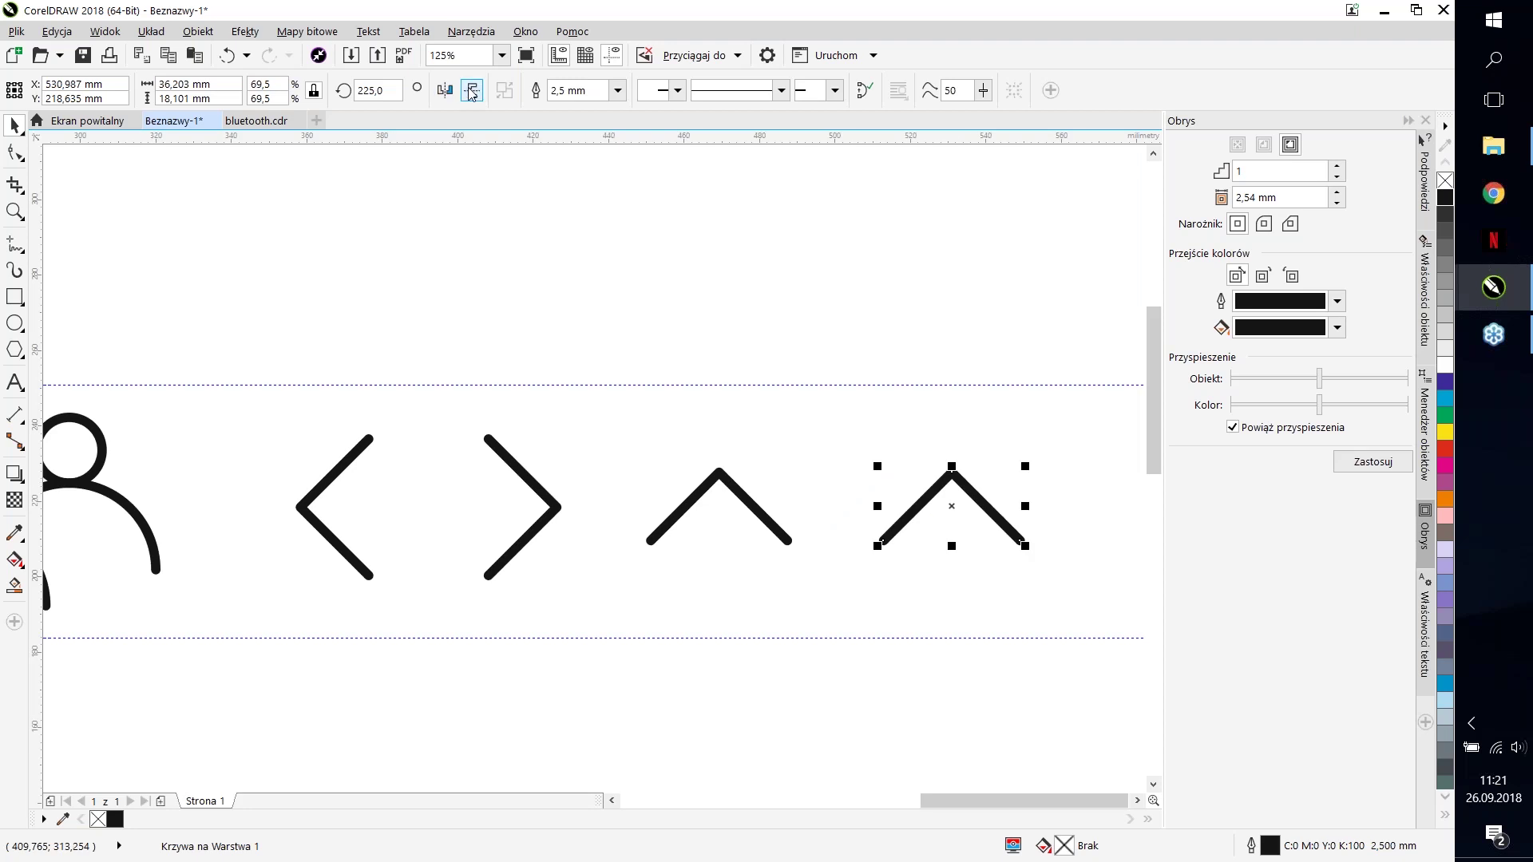
{"action": "left_click", "coordinate": [472, 90]}
Step: Marquee-select all four chevrons and scale them down with a corner handle
{"action": "scroll", "coordinate": [981, 500], "scroll_direction": "down", "scroll_amount": 2}
{"action": "scroll", "coordinate": [980, 500], "scroll_direction": "up", "scroll_amount": 2}
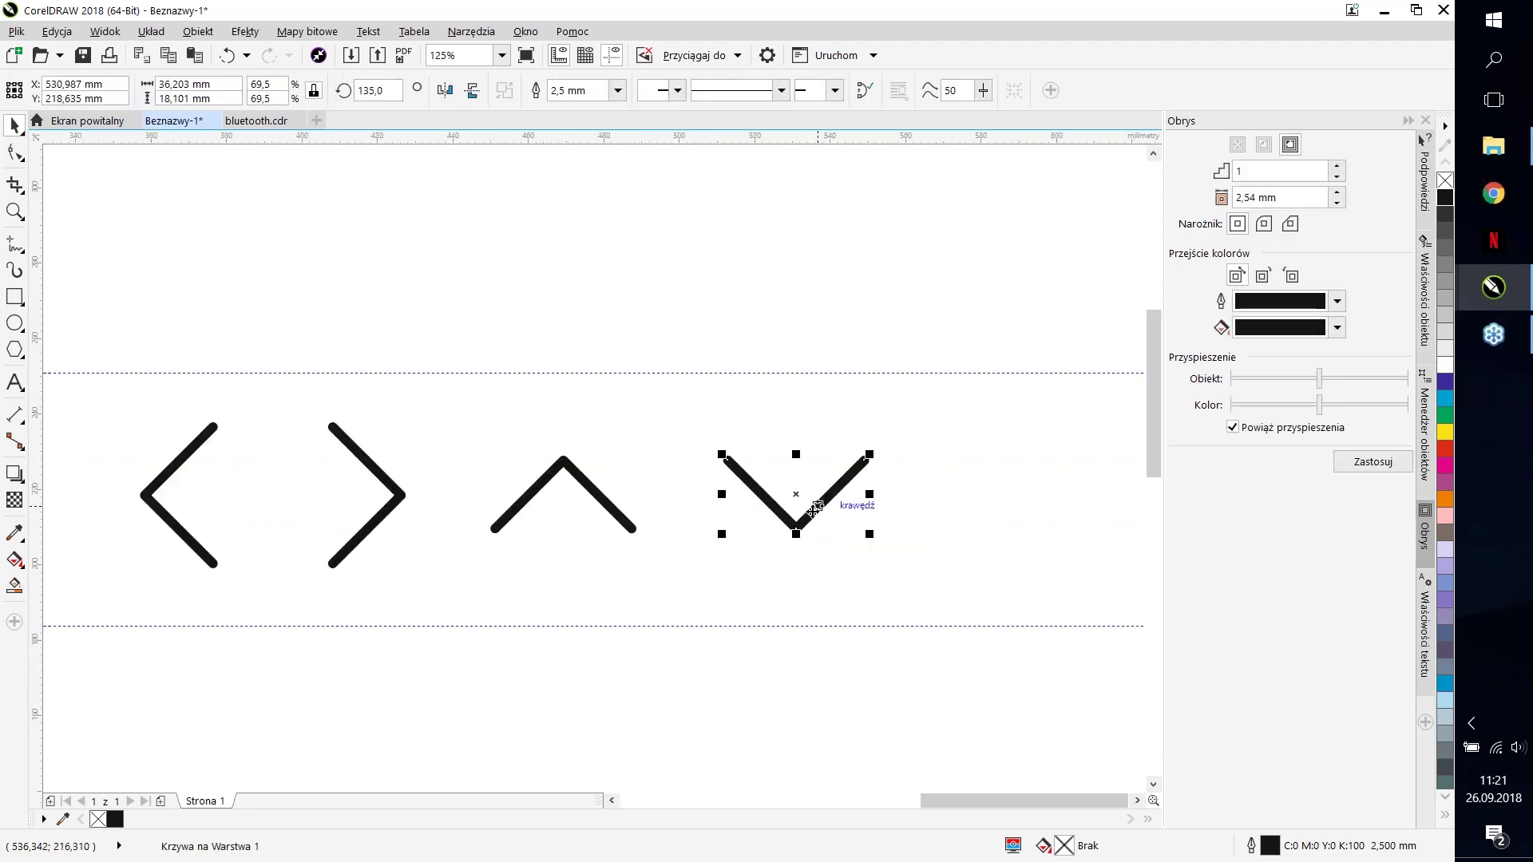
{"action": "scroll", "coordinate": [814, 515], "scroll_direction": "down", "scroll_amount": 1}
{"action": "left_click", "coordinate": [874, 621]}
{"action": "scroll", "coordinate": [743, 596], "scroll_direction": "down", "scroll_amount": 1}
{"action": "scroll", "coordinate": [804, 561], "scroll_direction": "up", "scroll_amount": 1}
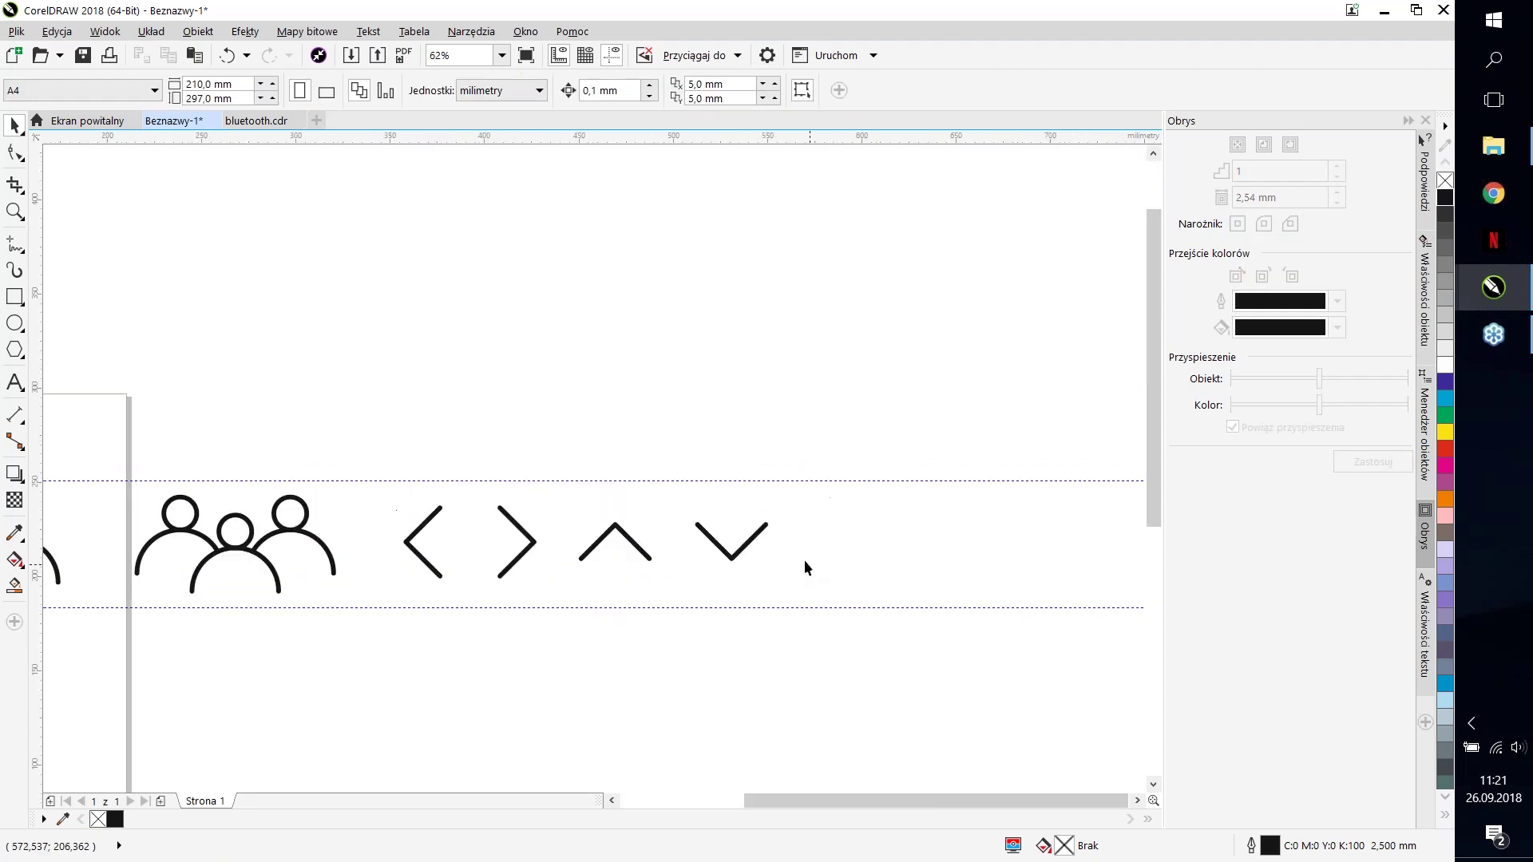
{"action": "scroll", "coordinate": [726, 573], "scroll_direction": "down", "scroll_amount": 2}
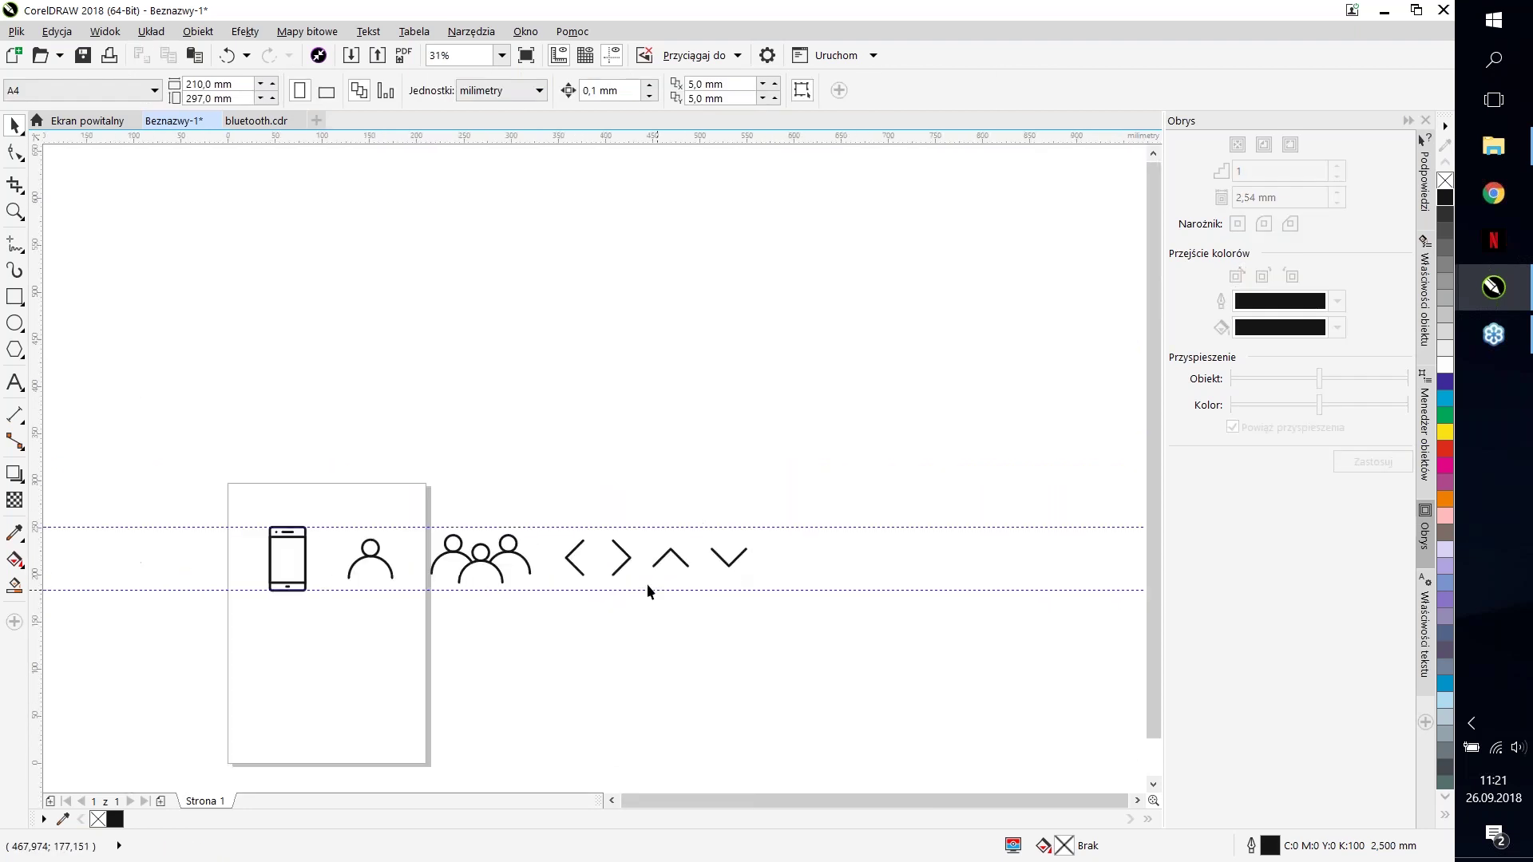
{"action": "scroll", "coordinate": [647, 583], "scroll_direction": "up", "scroll_amount": 4}
{"action": "left_click_drag", "start_coordinate": [1065, 705], "coordinate": [292, 327]}
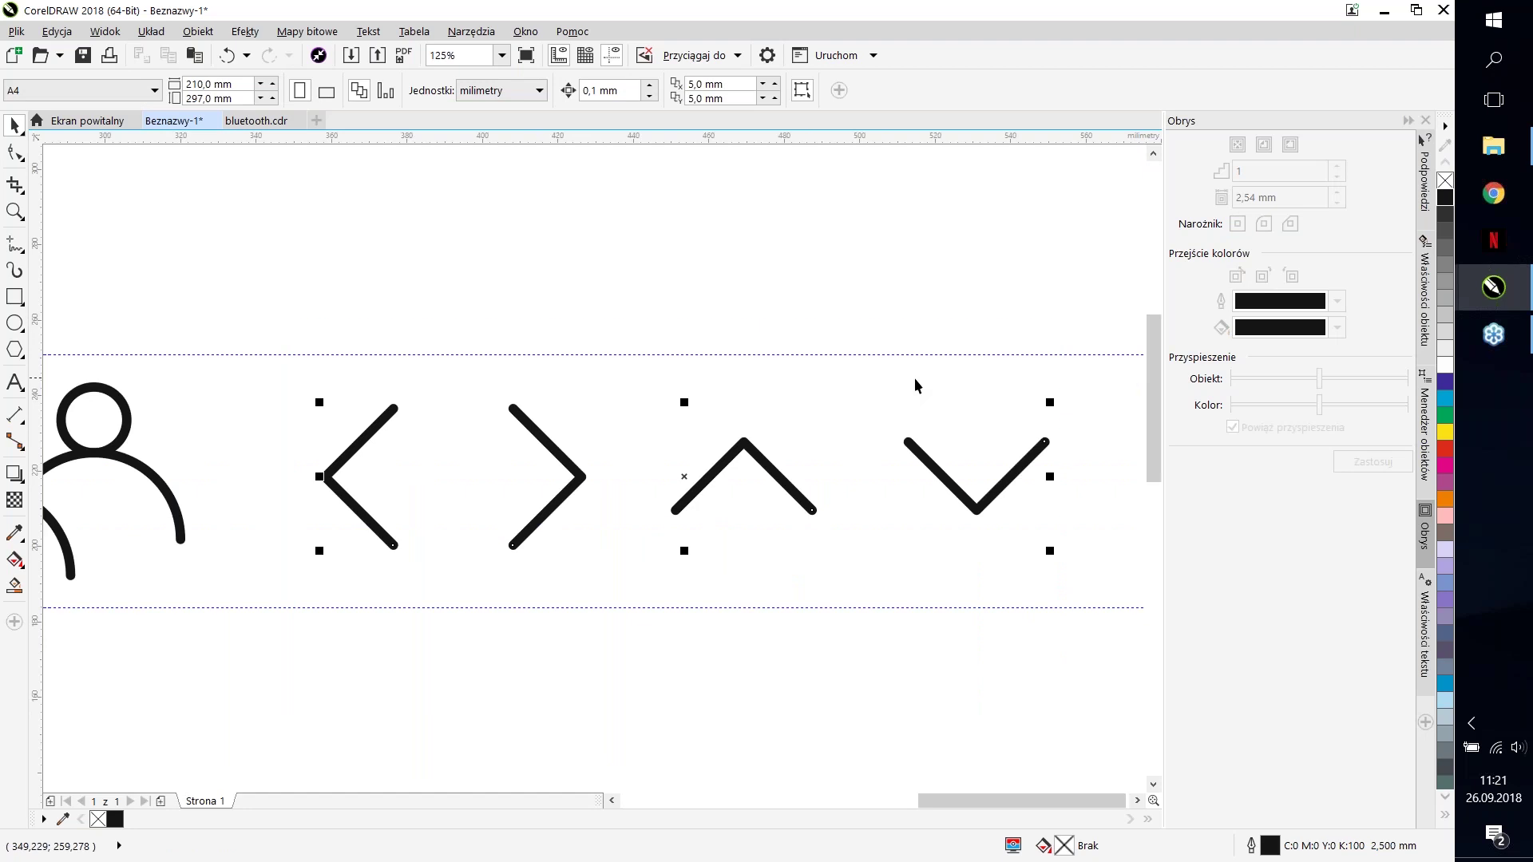
{"action": "scroll", "coordinate": [913, 377], "scroll_direction": "down", "scroll_amount": 3}
{"action": "scroll", "coordinate": [1027, 462], "scroll_direction": "up", "scroll_amount": 2}
{"action": "left_click_drag", "start_coordinate": [1015, 459], "coordinate": [965, 468]}
{"action": "left_click", "coordinate": [992, 640]}
{"action": "left_click_drag", "start_coordinate": [991, 640], "coordinate": [653, 493]}
{"action": "left_click", "coordinate": [847, 573]}
{"action": "scroll", "coordinate": [853, 579], "scroll_direction": "down", "scroll_amount": 2}
{"action": "scroll", "coordinate": [958, 625], "scroll_direction": "up", "scroll_amount": 2}
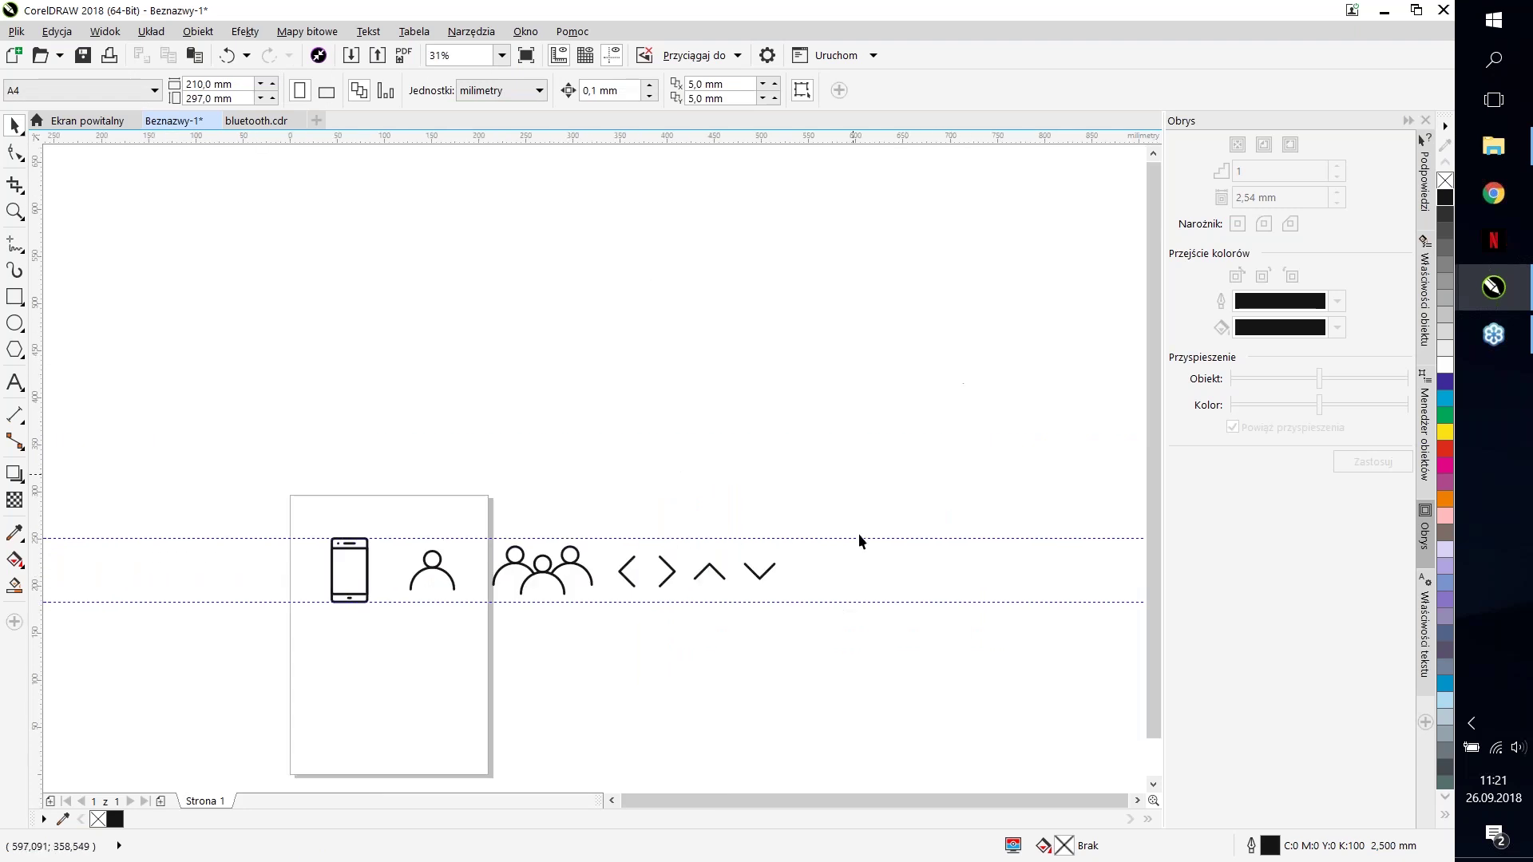
{"action": "scroll", "coordinate": [963, 556], "scroll_direction": "up", "scroll_amount": 2}
{"action": "scroll", "coordinate": [766, 594], "scroll_direction": "up", "scroll_amount": 1}
{"action": "scroll", "coordinate": [767, 594], "scroll_direction": "down", "scroll_amount": 3}
{"action": "scroll", "coordinate": [825, 599], "scroll_direction": "up", "scroll_amount": 3}
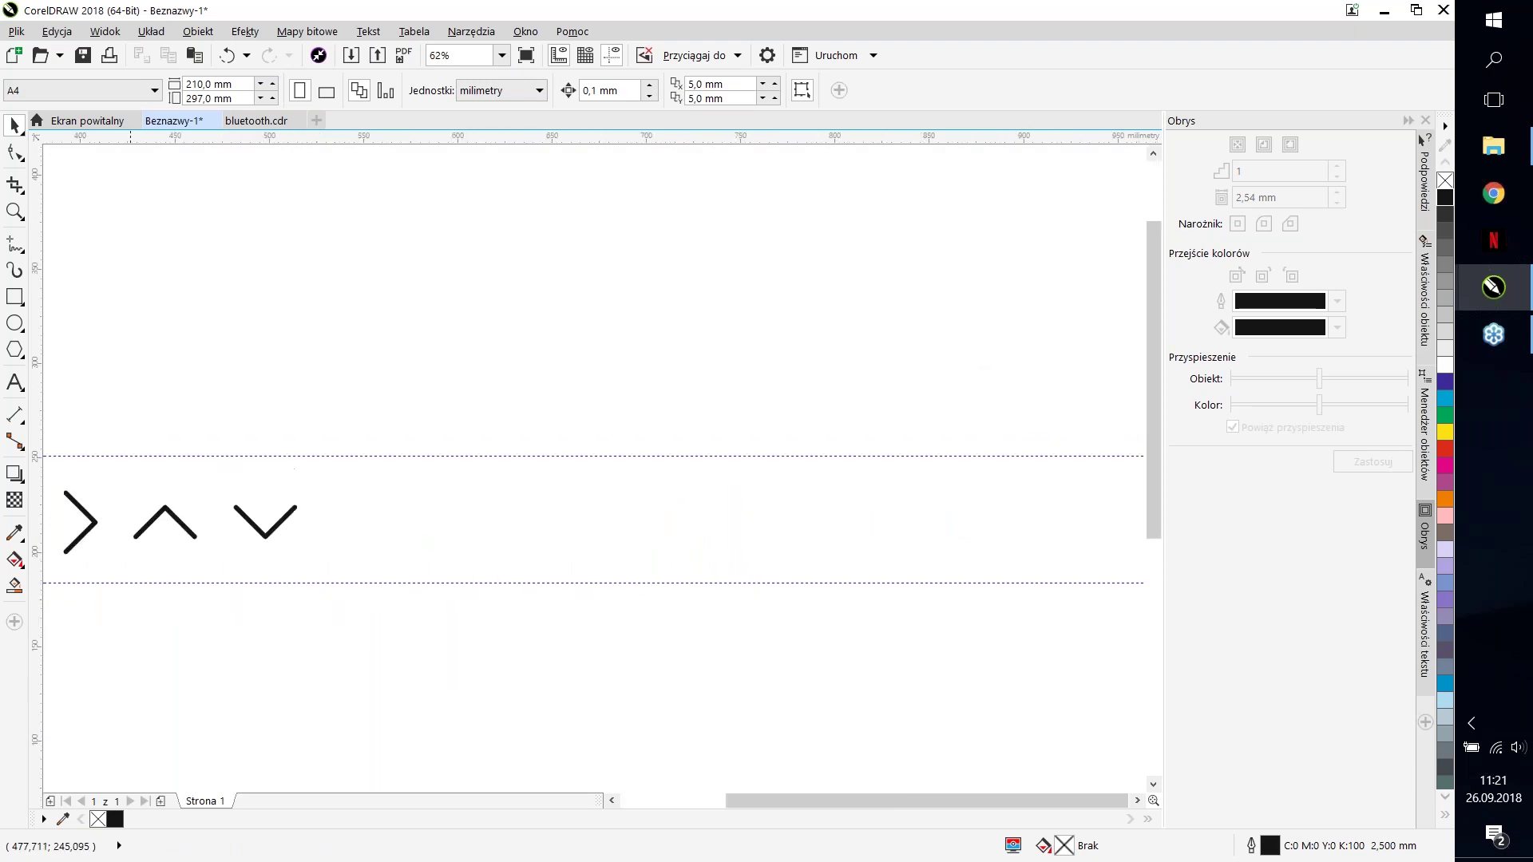
Step: Draw a thick-outlined rectangle to the right of the down chevron
{"action": "left_click", "coordinate": [15, 297]}
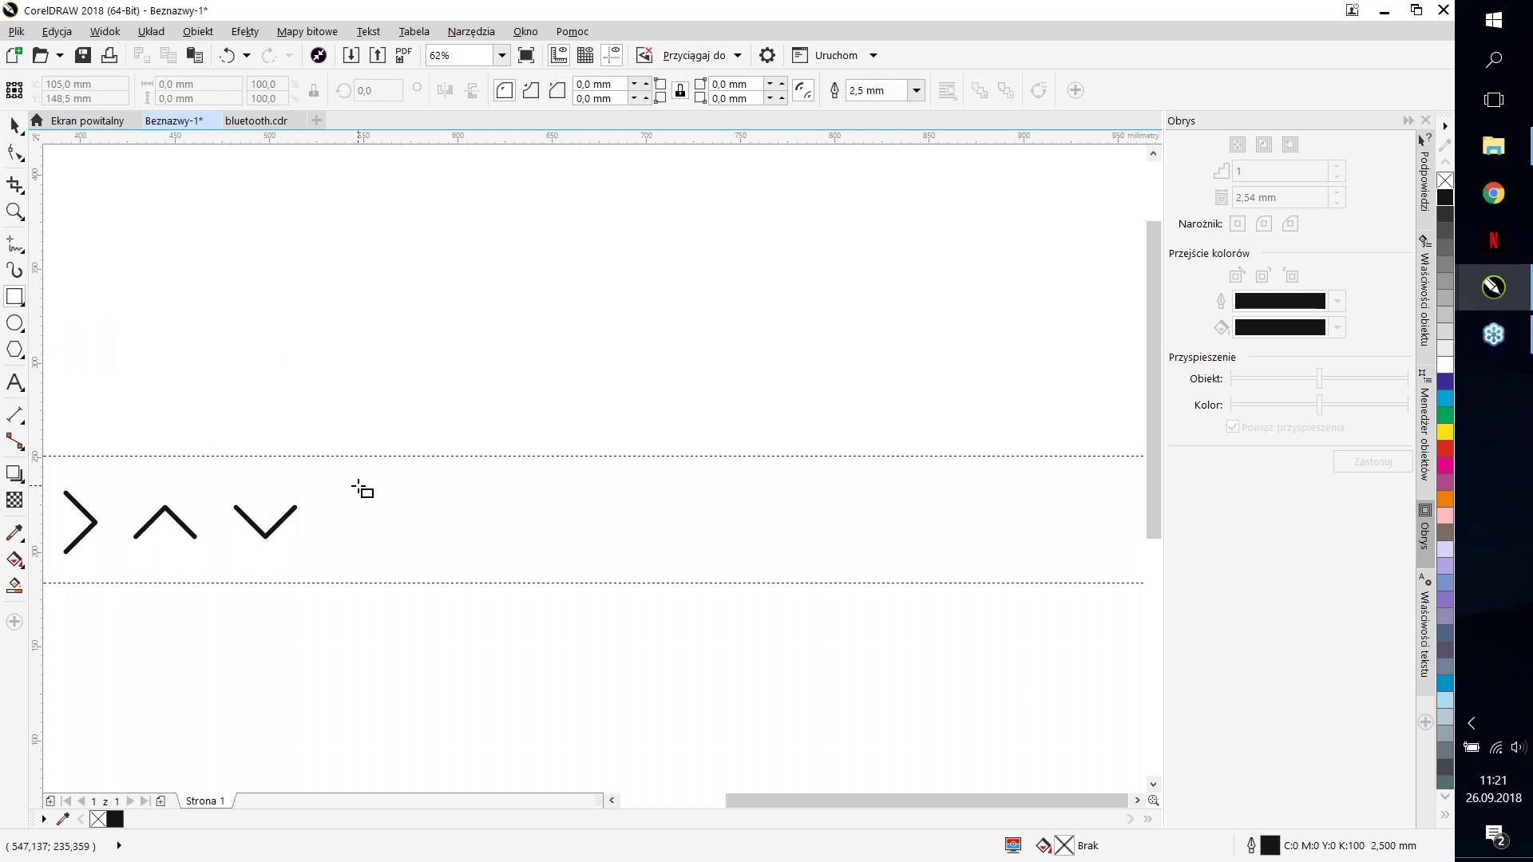
{"action": "scroll", "coordinate": [344, 486], "scroll_direction": "up", "scroll_amount": 2}
{"action": "left_click_drag", "start_coordinate": [375, 470], "coordinate": [455, 528]}
{"action": "left_click_drag", "start_coordinate": [569, 574], "coordinate": [631, 582]}
{"action": "key", "text": "space"}
Step: Resize the rectangle with its handles, widening it to about 75 mm
{"action": "left_click_drag", "start_coordinate": [636, 520], "coordinate": [619, 582]}
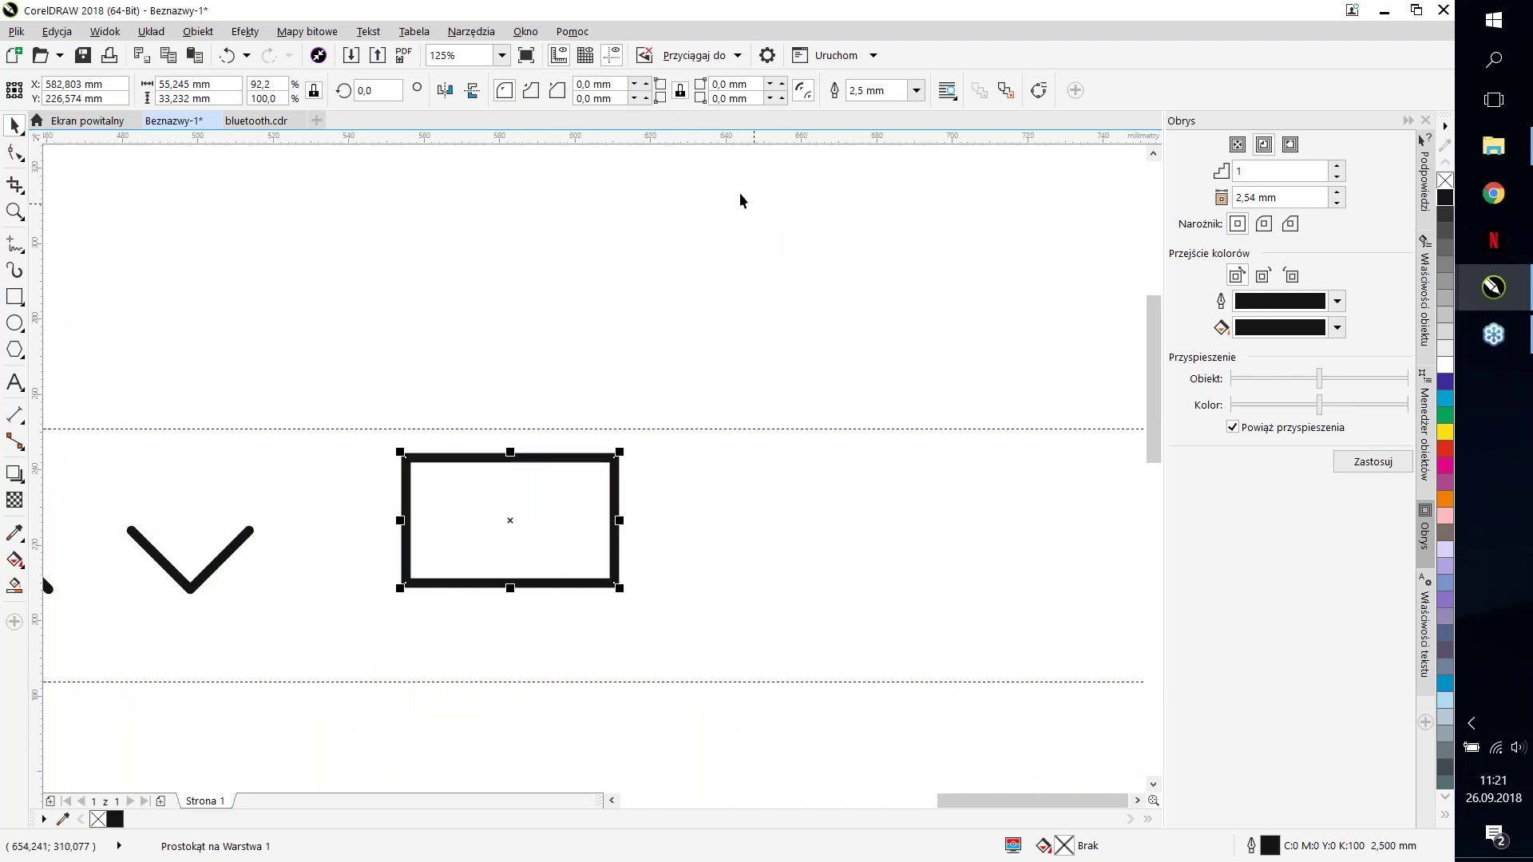
{"action": "scroll", "coordinate": [653, 472], "scroll_direction": "down", "scroll_amount": 1}
{"action": "scroll", "coordinate": [606, 424], "scroll_direction": "down", "scroll_amount": 1}
{"action": "left_click", "coordinate": [606, 424]}
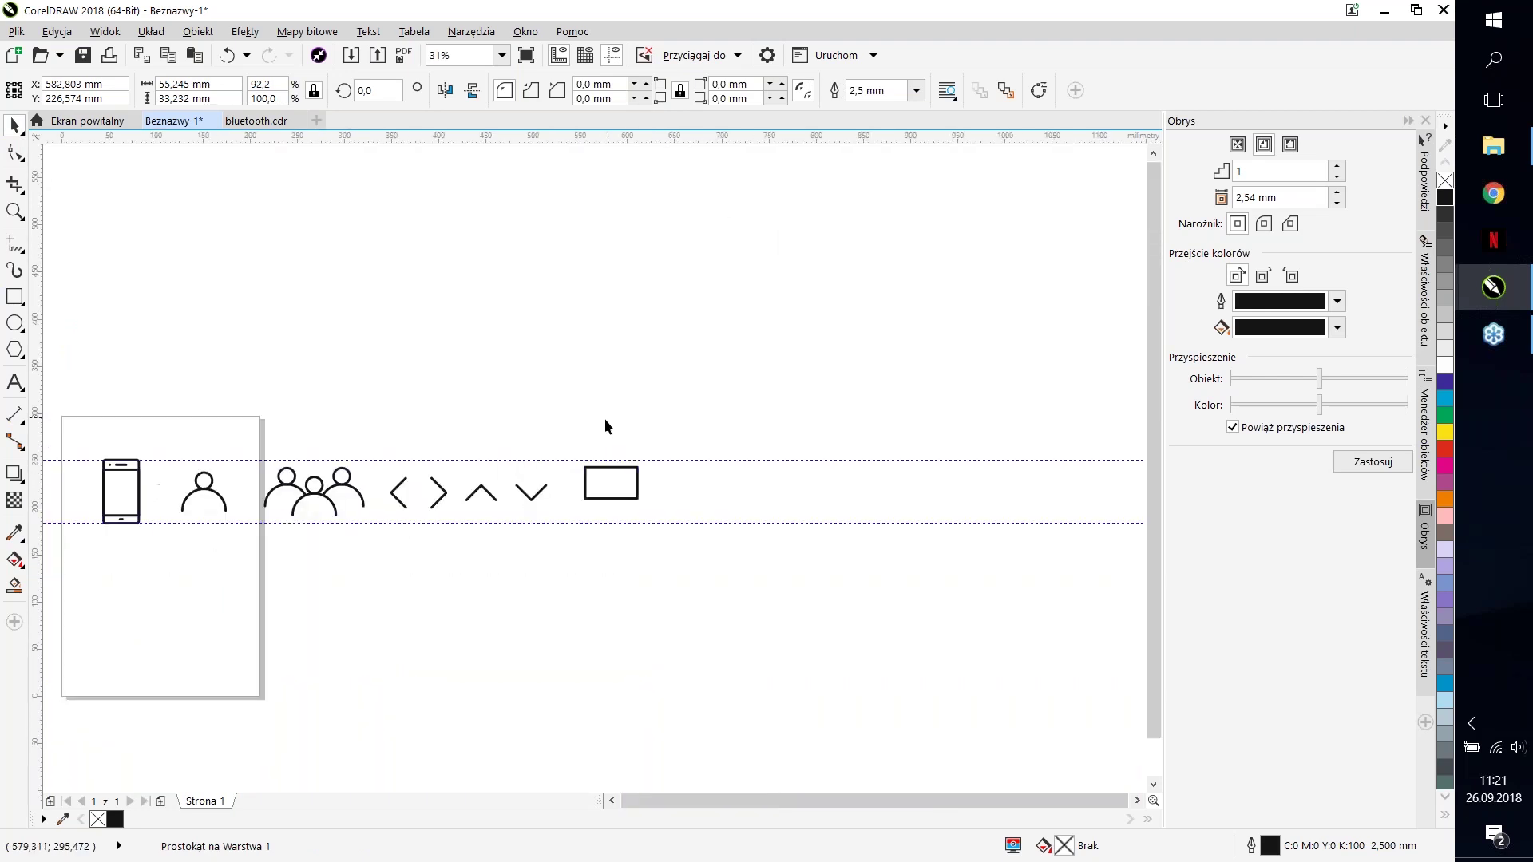
{"action": "scroll", "coordinate": [610, 486], "scroll_direction": "up", "scroll_amount": 2}
{"action": "left_click", "coordinate": [610, 479]}
{"action": "scroll", "coordinate": [678, 418], "scroll_direction": "down", "scroll_amount": 2}
{"action": "scroll", "coordinate": [697, 425], "scroll_direction": "up", "scroll_amount": 2}
{"action": "left_click_drag", "start_coordinate": [720, 417], "coordinate": [712, 356]}
{"action": "left_click", "coordinate": [695, 471]}
{"action": "left_click", "coordinate": [711, 479]}
{"action": "left_click_drag", "start_coordinate": [713, 485], "coordinate": [797, 484]}
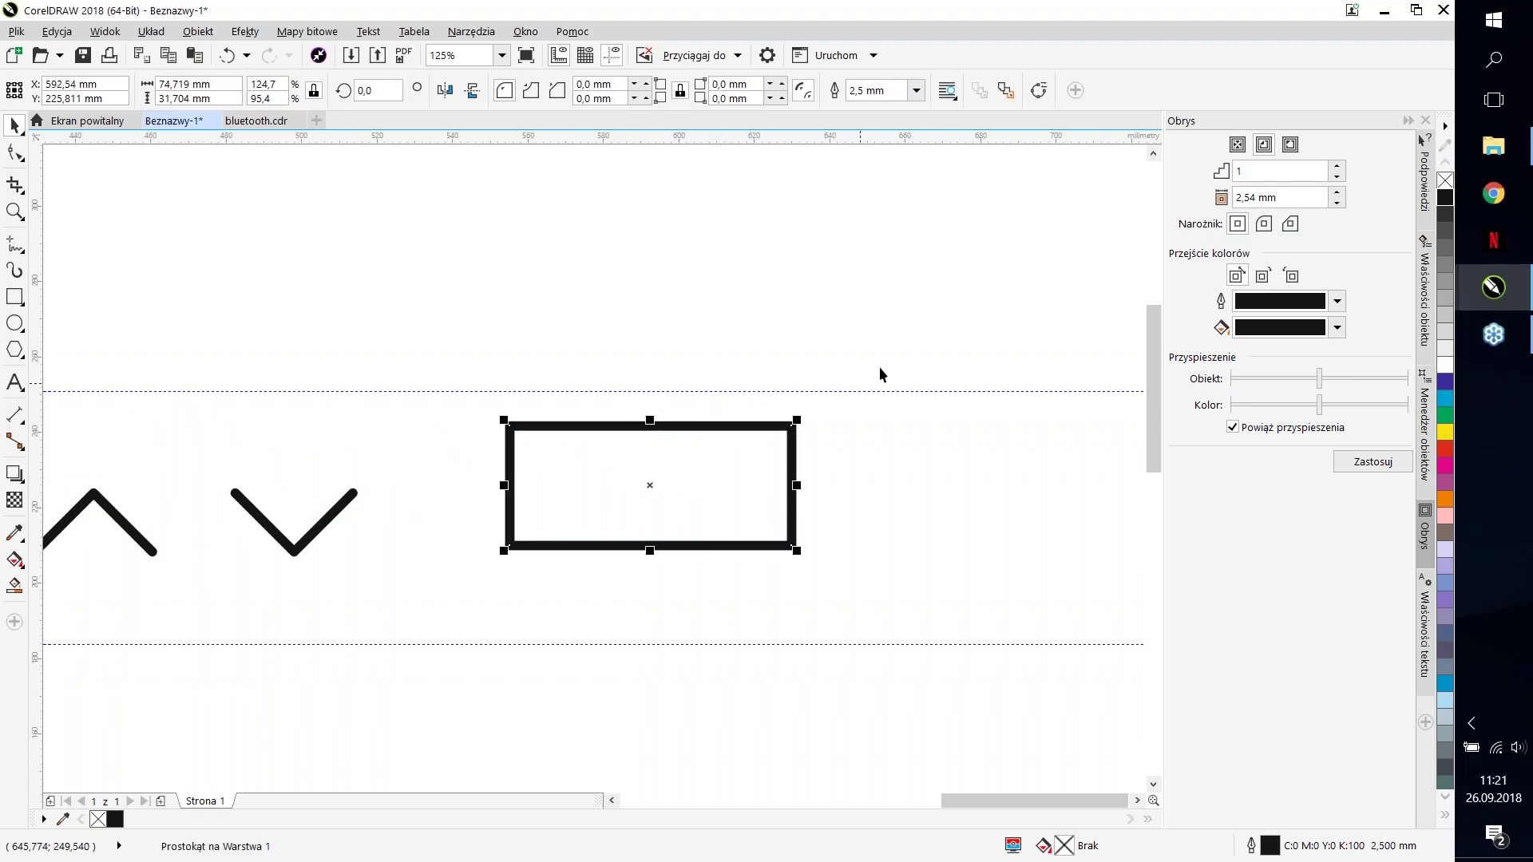
Step: Narrow the rectangle to about 48 mm wide, ending at 47.414 × 31.012 mm
{"action": "left_click", "coordinate": [841, 316]}
{"action": "left_click", "coordinate": [797, 460]}
{"action": "left_click_drag", "start_coordinate": [795, 466], "coordinate": [691, 471]}
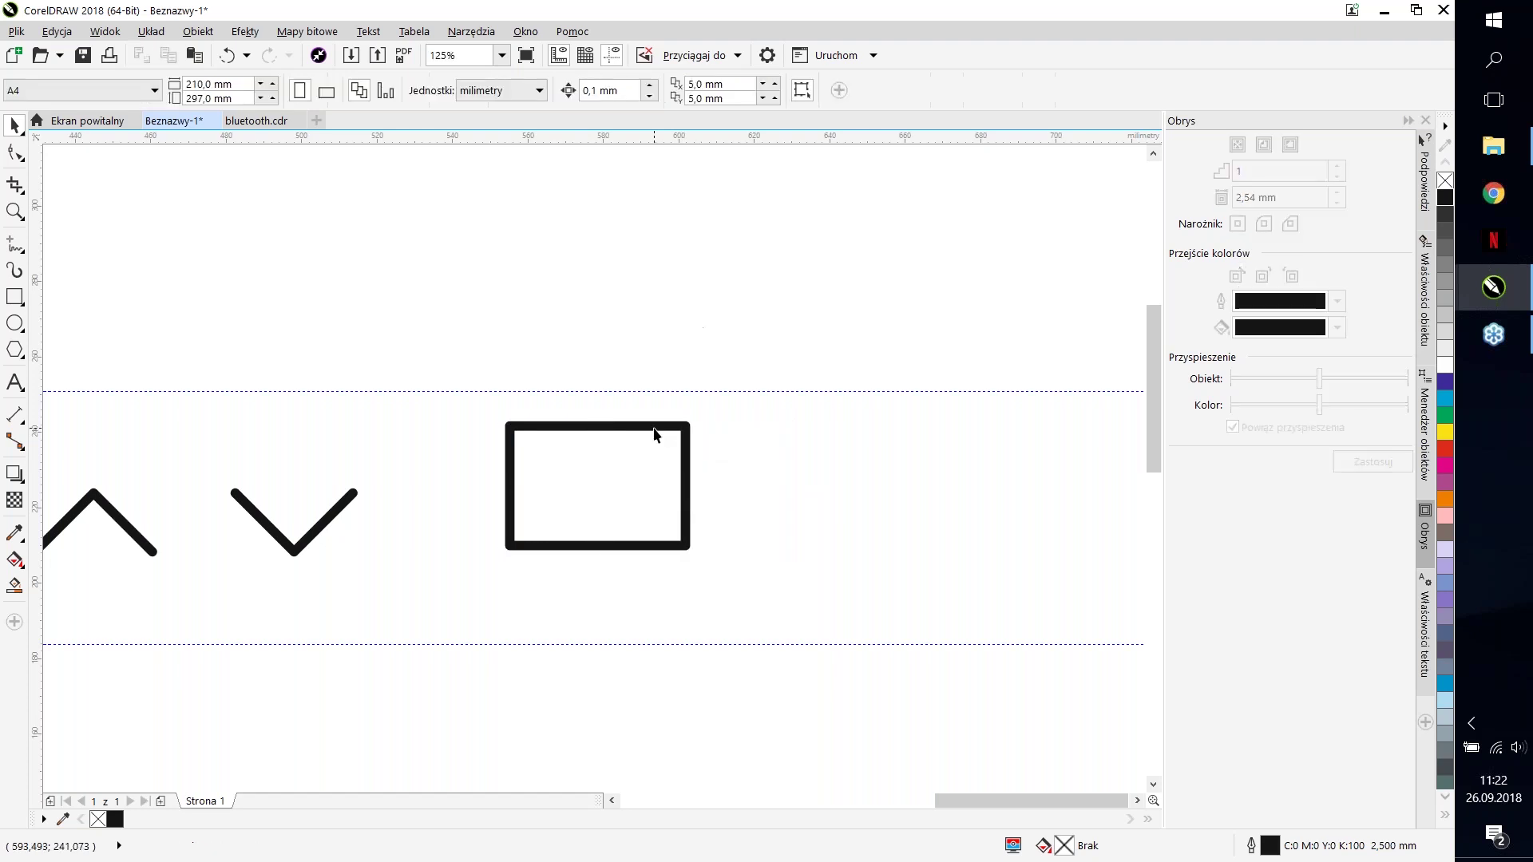
{"action": "left_click_drag", "start_coordinate": [690, 485], "coordinate": [696, 383]}
{"action": "left_click", "coordinate": [671, 472]}
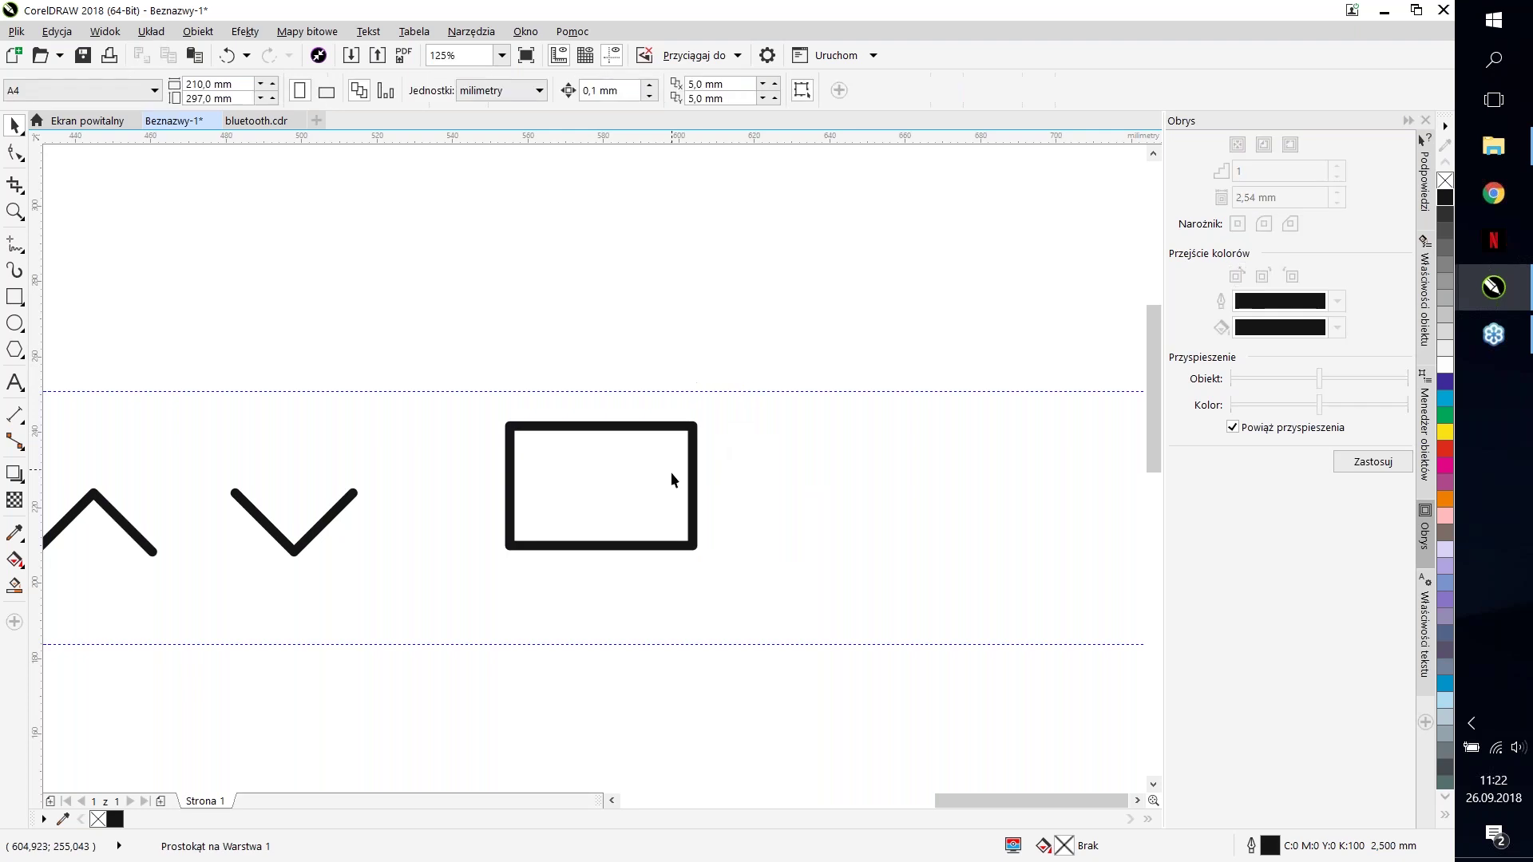
{"action": "left_click", "coordinate": [552, 473]}
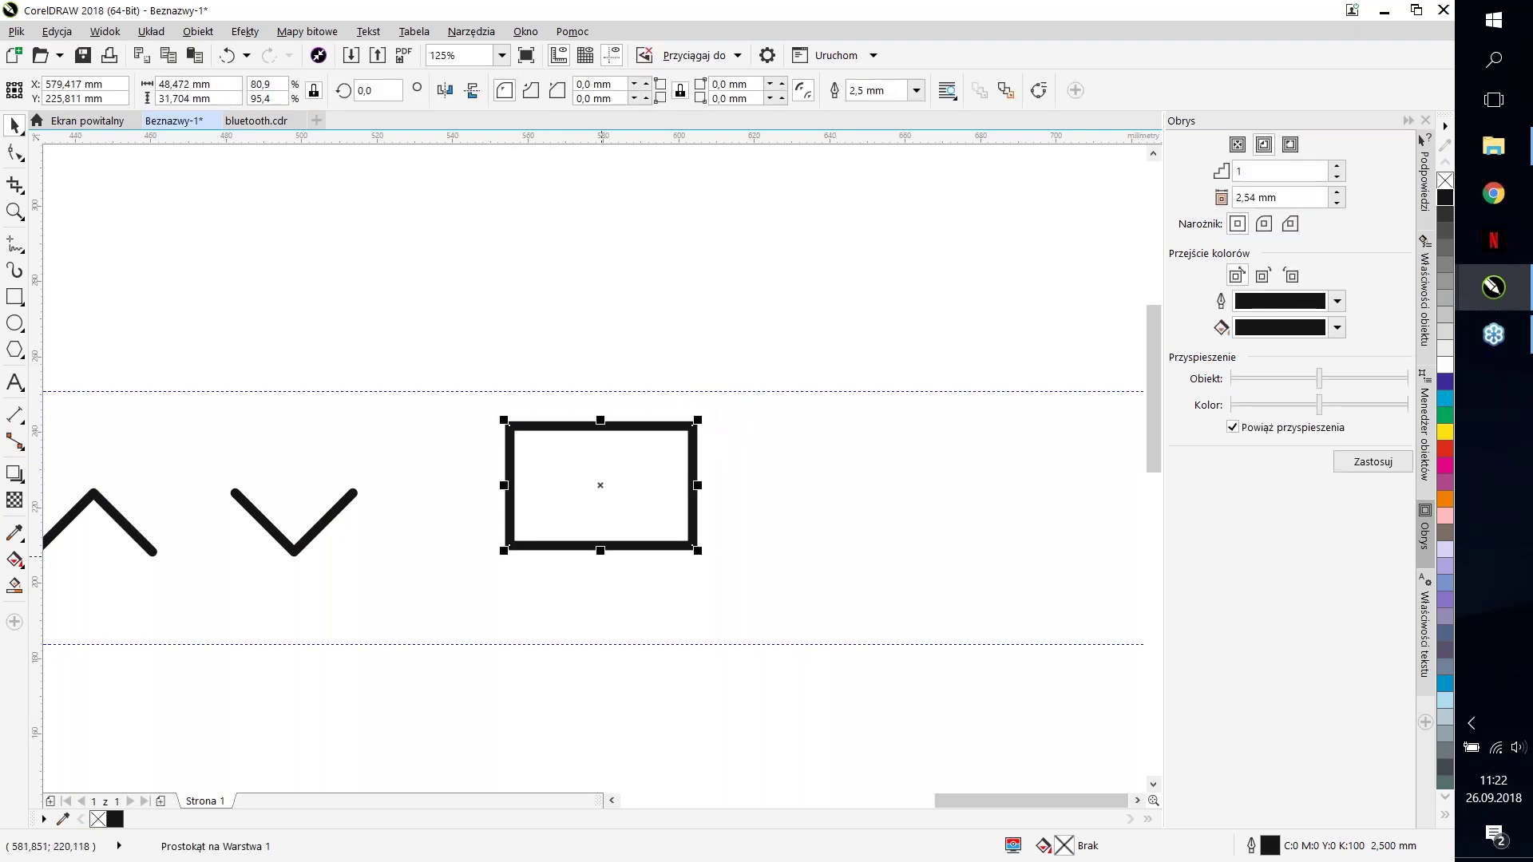
{"action": "scroll", "coordinate": [684, 497], "scroll_direction": "up", "scroll_amount": 2}
{"action": "left_click_drag", "start_coordinate": [690, 355], "coordinate": [697, 355]}
{"action": "left_click", "coordinate": [778, 467]}
{"action": "scroll", "coordinate": [779, 467], "scroll_direction": "down", "scroll_amount": 3}
{"action": "scroll", "coordinate": [760, 469], "scroll_direction": "up", "scroll_amount": 1}
{"action": "scroll", "coordinate": [727, 482], "scroll_direction": "up", "scroll_amount": 2}
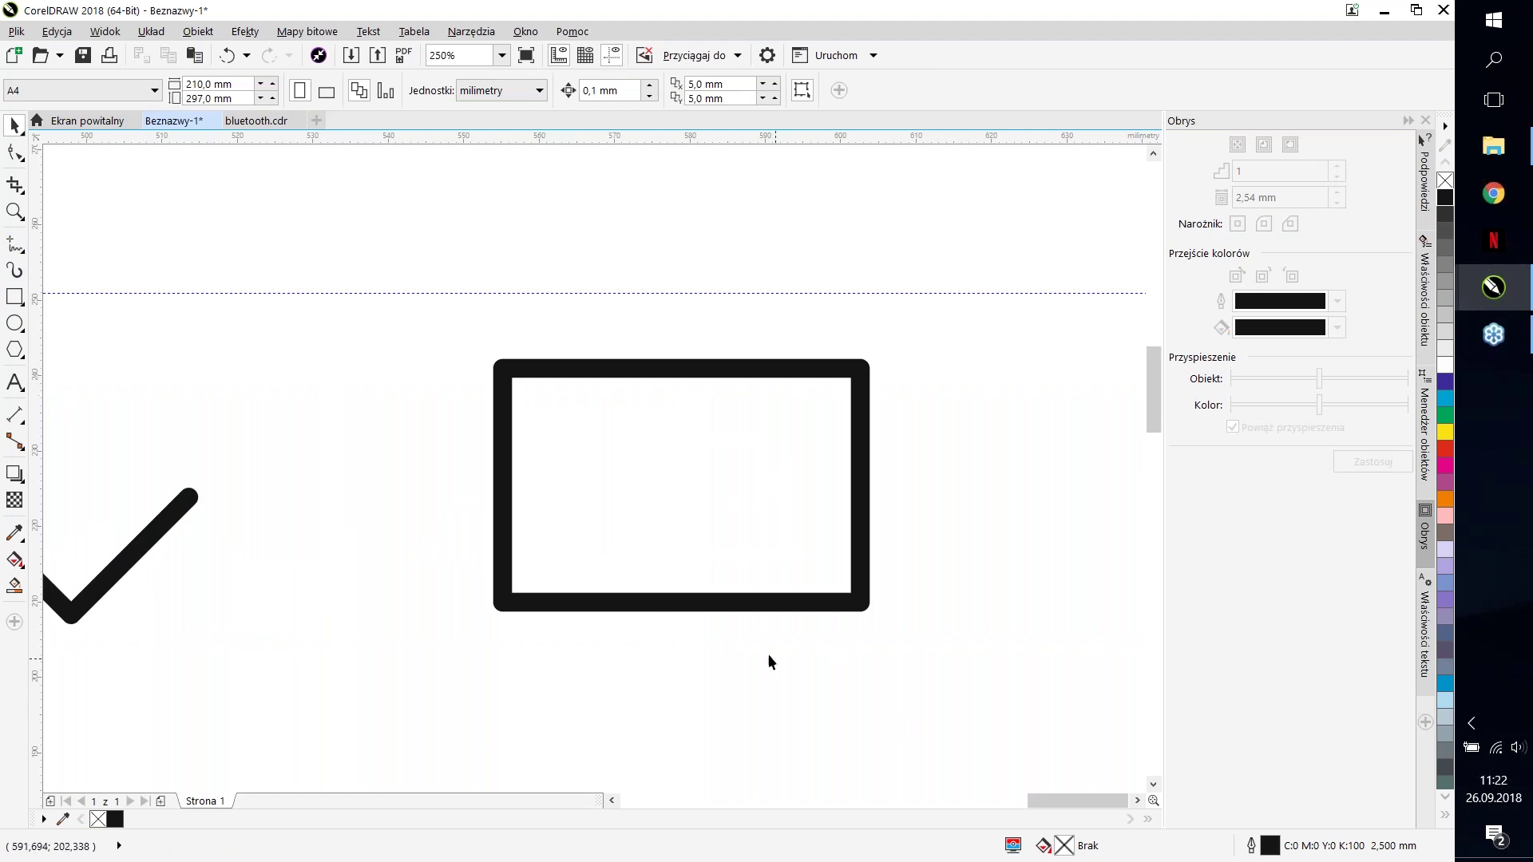
{"action": "scroll", "coordinate": [699, 609], "scroll_direction": "down", "scroll_amount": 2}
{"action": "scroll", "coordinate": [728, 571], "scroll_direction": "up", "scroll_amount": 2}
{"action": "scroll", "coordinate": [718, 615], "scroll_direction": "down", "scroll_amount": 2}
{"action": "scroll", "coordinate": [719, 601], "scroll_direction": "up", "scroll_amount": 2}
{"action": "scroll", "coordinate": [716, 611], "scroll_direction": "up", "scroll_amount": 2}
{"action": "scroll", "coordinate": [713, 619], "scroll_direction": "down", "scroll_amount": 2}
{"action": "scroll", "coordinate": [710, 618], "scroll_direction": "down", "scroll_amount": 2}
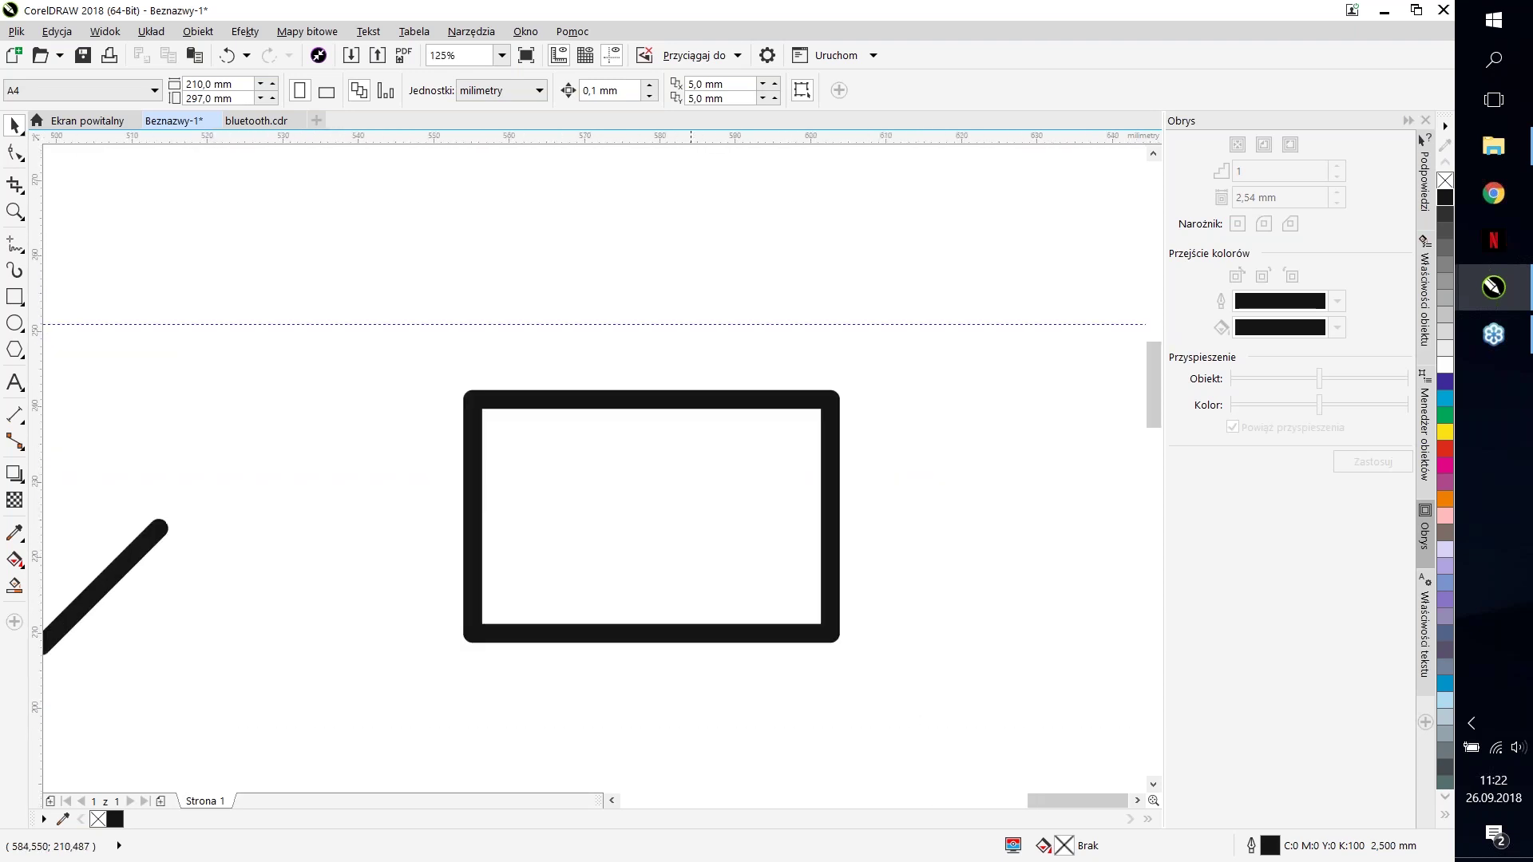
{"action": "scroll", "coordinate": [568, 587], "scroll_direction": "down", "scroll_amount": 4}
{"action": "scroll", "coordinate": [634, 530], "scroll_direction": "up", "scroll_amount": 2}
Step: Try duplicating and rotating the rectangle, then undo both changes
{"action": "left_click", "coordinate": [673, 524]}
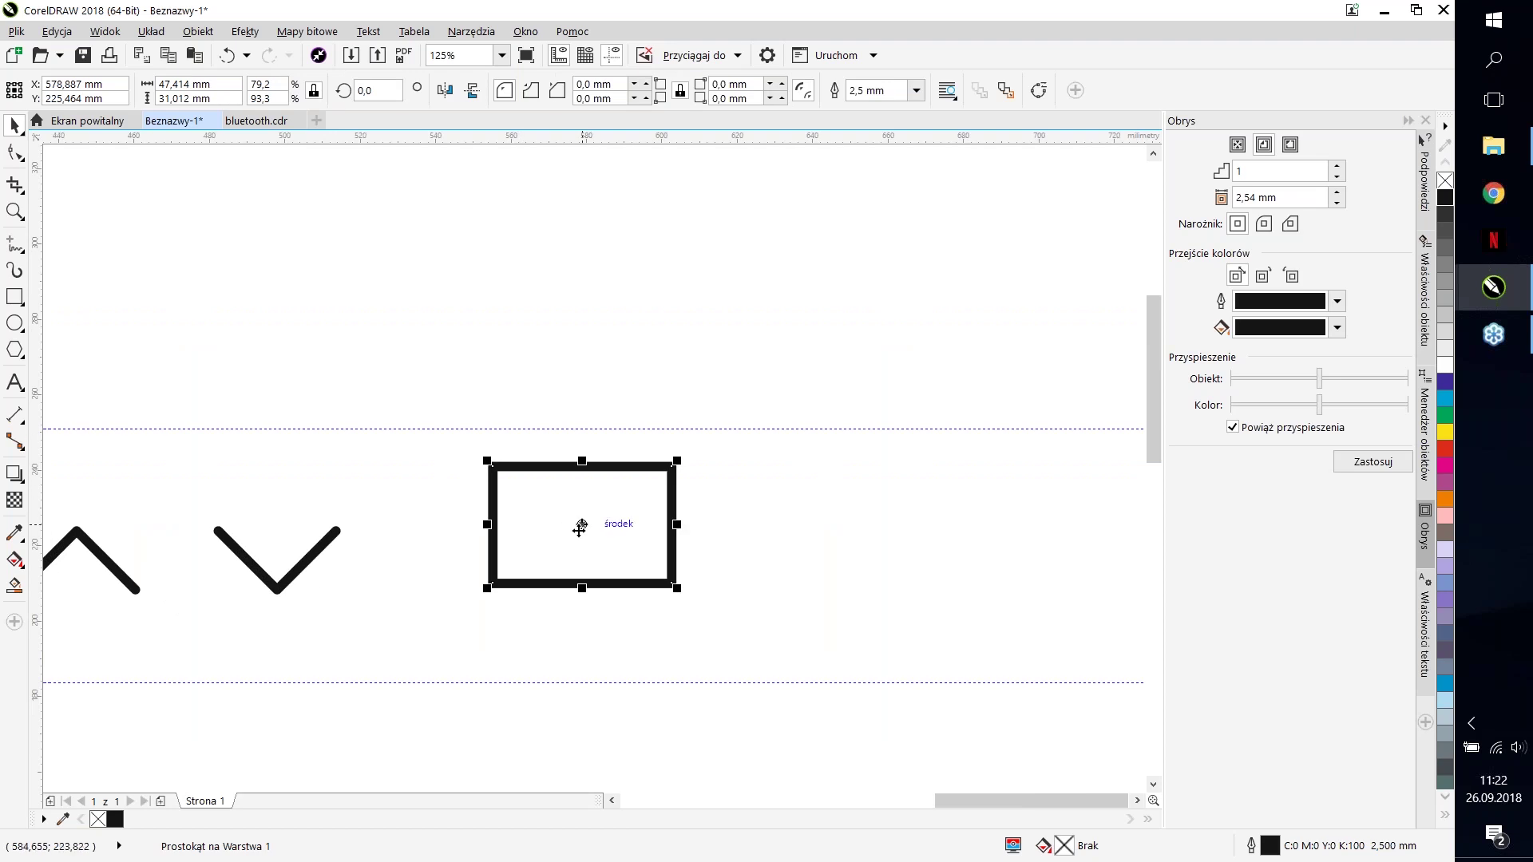
{"action": "left_click", "coordinate": [567, 490]}
{"action": "left_click_drag", "start_coordinate": [567, 489], "coordinate": [834, 515]}
{"action": "right_click", "coordinate": [834, 509]}
{"action": "key", "text": "ctrl+z"}
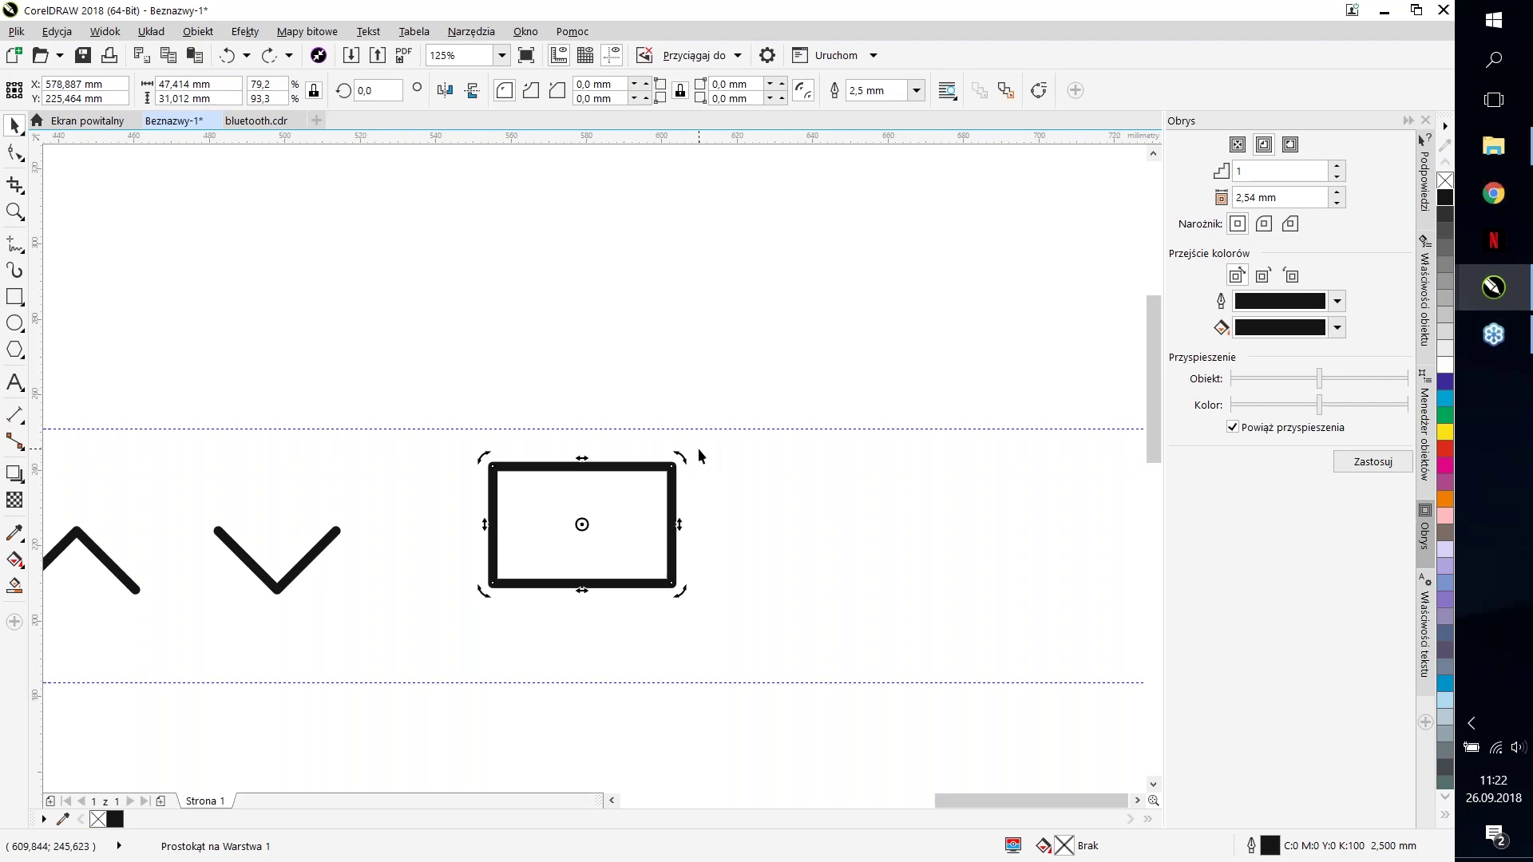
{"action": "left_click_drag", "start_coordinate": [679, 456], "coordinate": [653, 627]}
{"action": "key", "text": "ctrl+z"}
{"action": "scroll", "coordinate": [630, 567], "scroll_direction": "up", "scroll_amount": 2}
Step: Draw a vertical neck line below the screen and a horizontal base line with the Freehand tool
{"action": "left_click", "coordinate": [13, 247]}
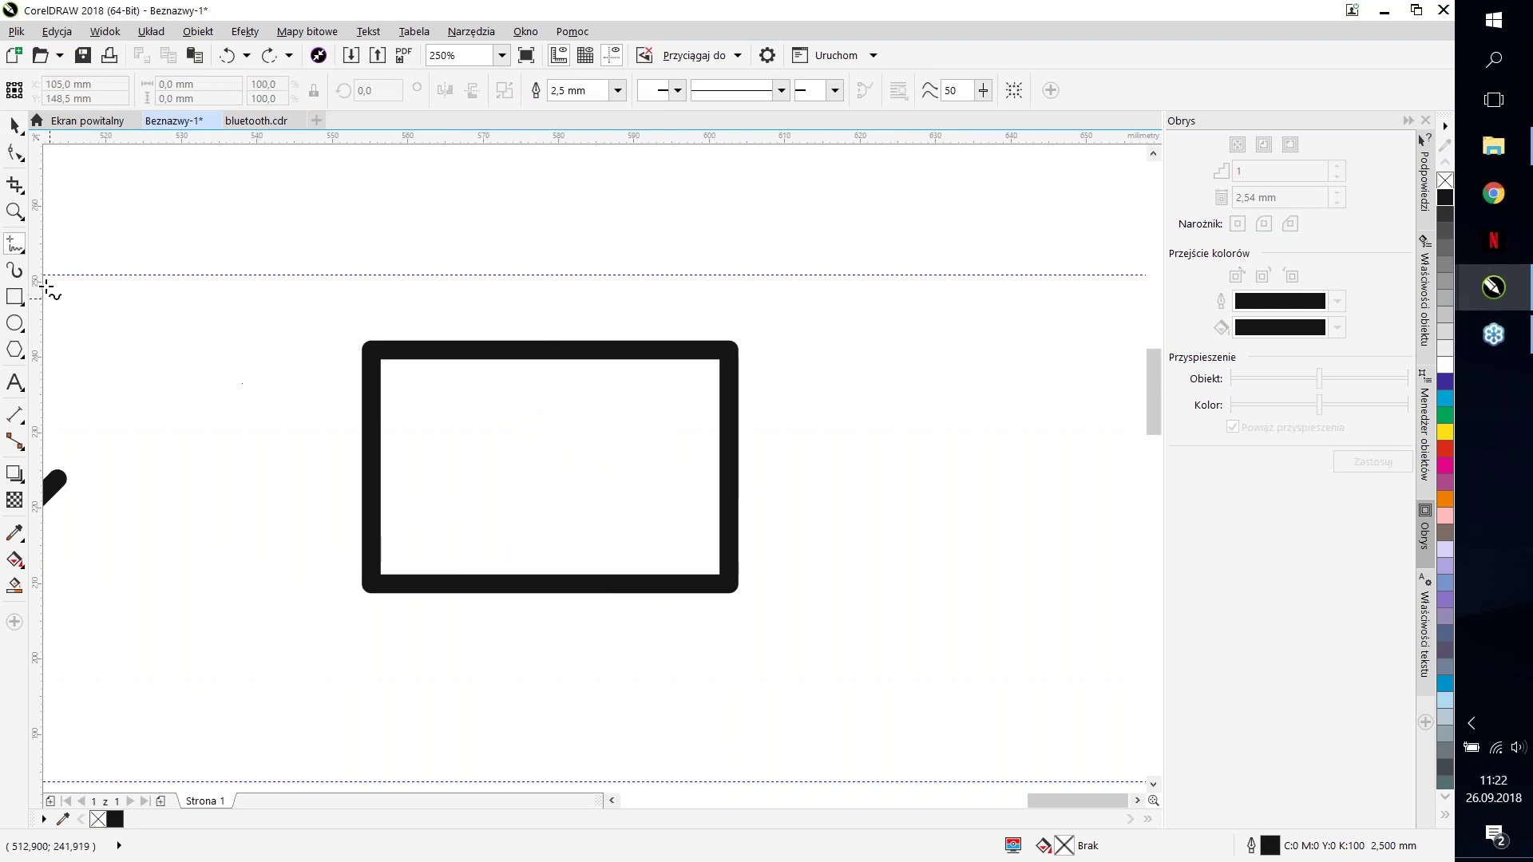
{"action": "left_click", "coordinate": [549, 588]}
{"action": "left_click", "coordinate": [549, 628]}
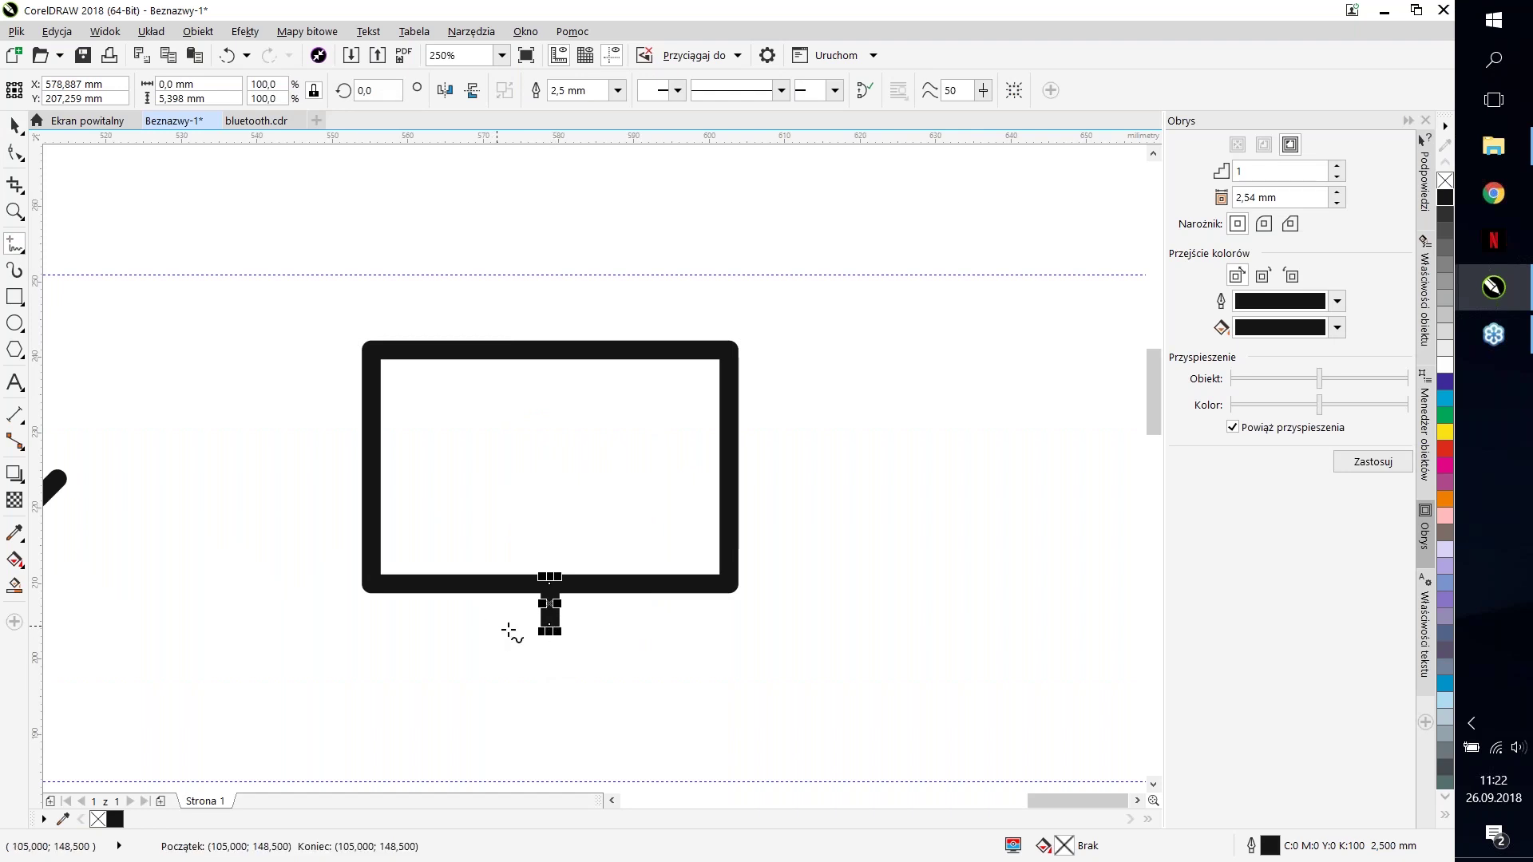
{"action": "left_click", "coordinate": [631, 638]}
{"action": "left_click", "coordinate": [498, 638]}
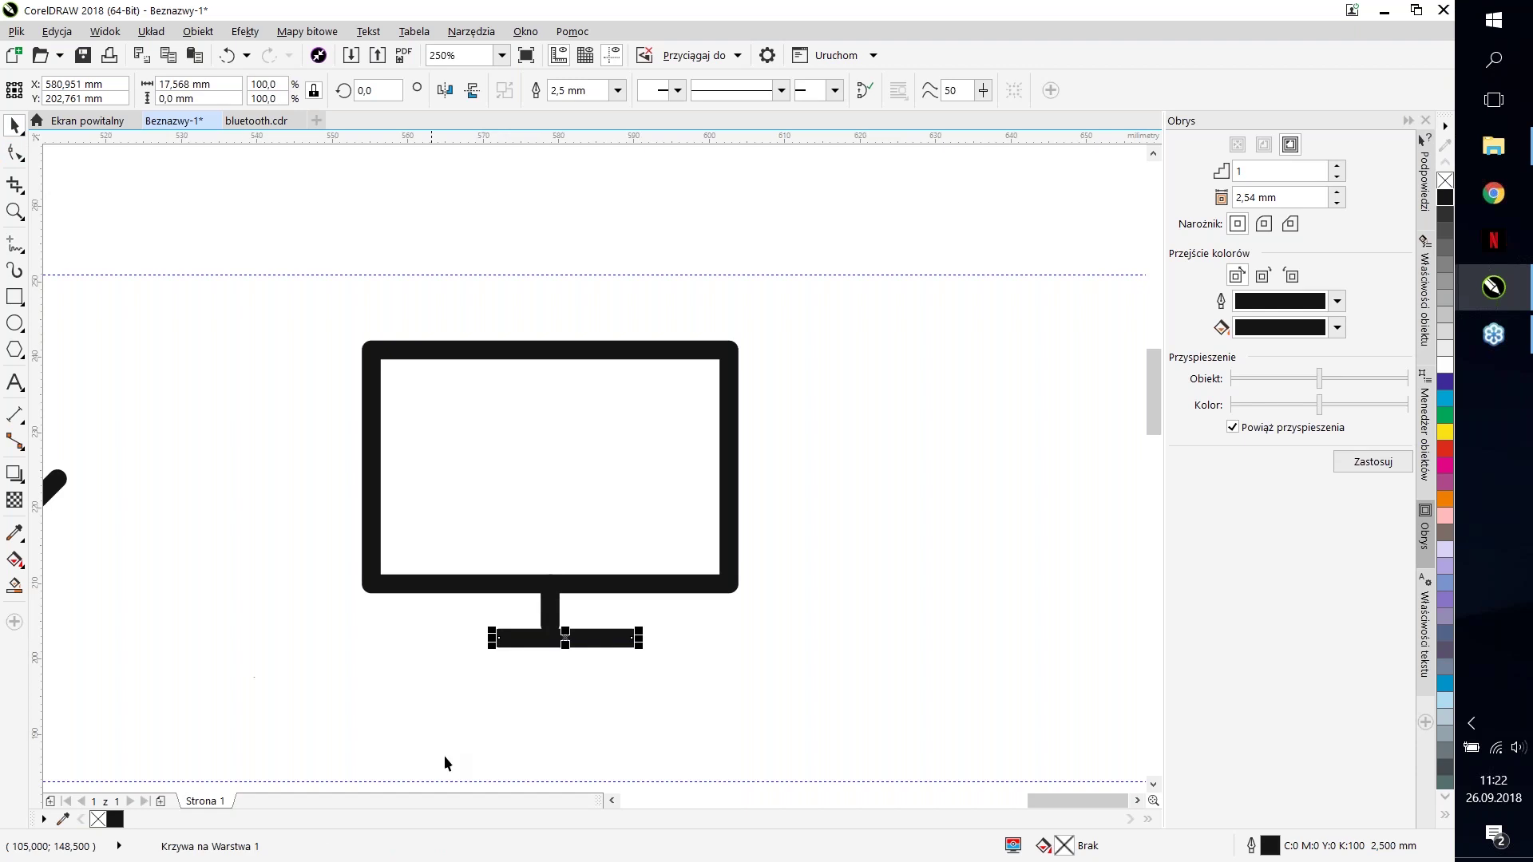
Step: Position the base bar under the neck, lower it slightly, and lengthen the neck to meet it
{"action": "left_click", "coordinate": [460, 690]}
{"action": "mouse_move", "coordinate": [563, 638]}
{"action": "left_mouse_down"}
{"action": "mouse_move", "coordinate": [548, 712]}
{"action": "mouse_move", "coordinate": [557, 626]}
{"action": "left_mouse_up"}
{"action": "left_click", "coordinate": [666, 721]}
{"action": "scroll", "coordinate": [665, 721], "scroll_direction": "down", "scroll_amount": 3}
{"action": "scroll", "coordinate": [691, 631], "scroll_direction": "up", "scroll_amount": 2}
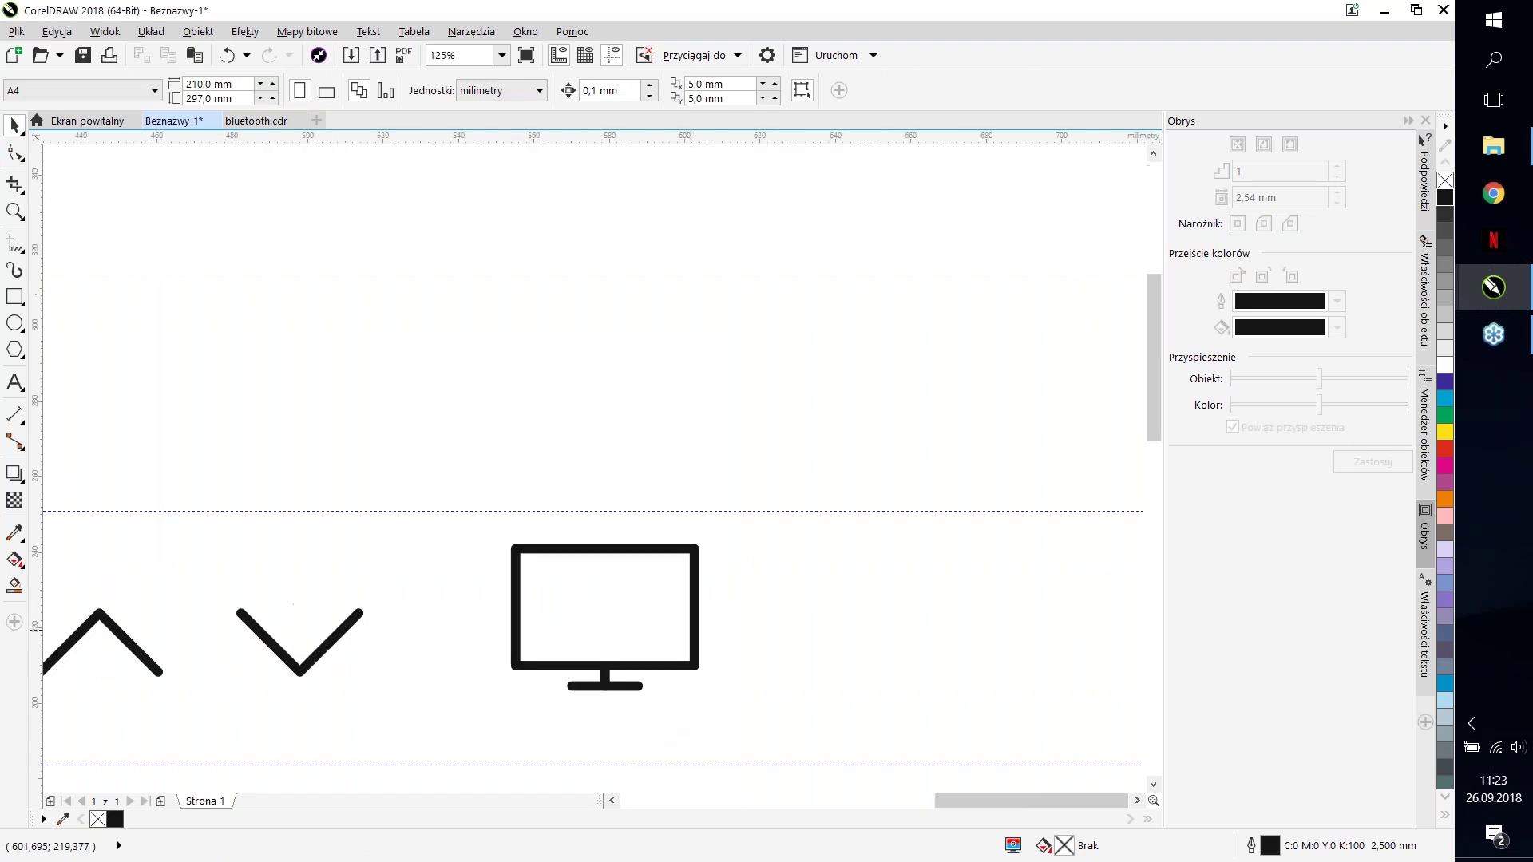
{"action": "left_click", "coordinate": [691, 636]}
{"action": "scroll", "coordinate": [615, 667], "scroll_direction": "up", "scroll_amount": 2}
{"action": "left_click", "coordinate": [595, 680]}
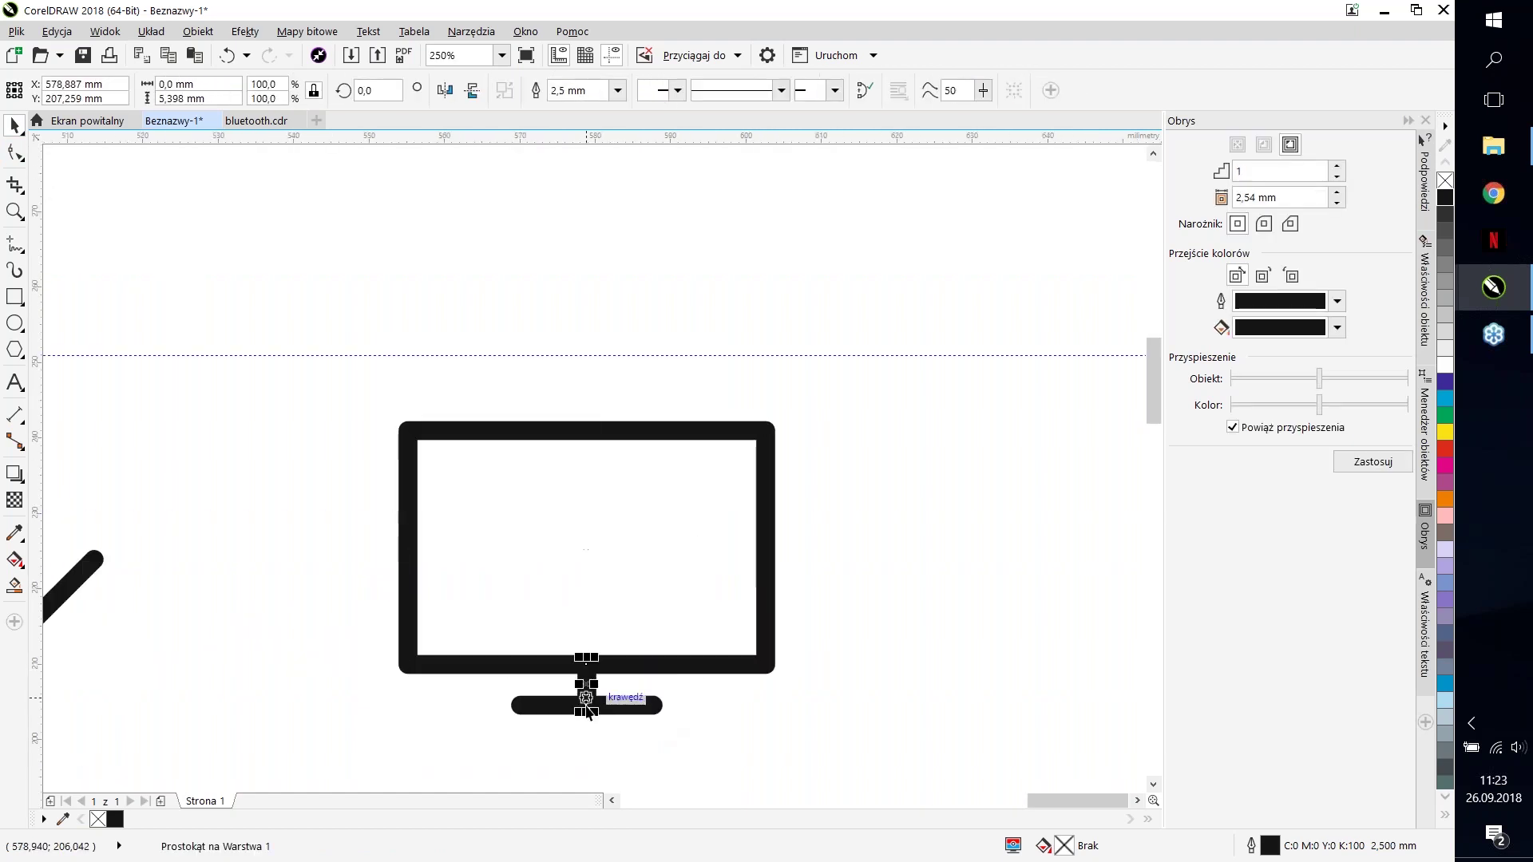
{"action": "left_click_drag", "start_coordinate": [616, 710], "coordinate": [616, 731]}
{"action": "left_click", "coordinate": [591, 686]}
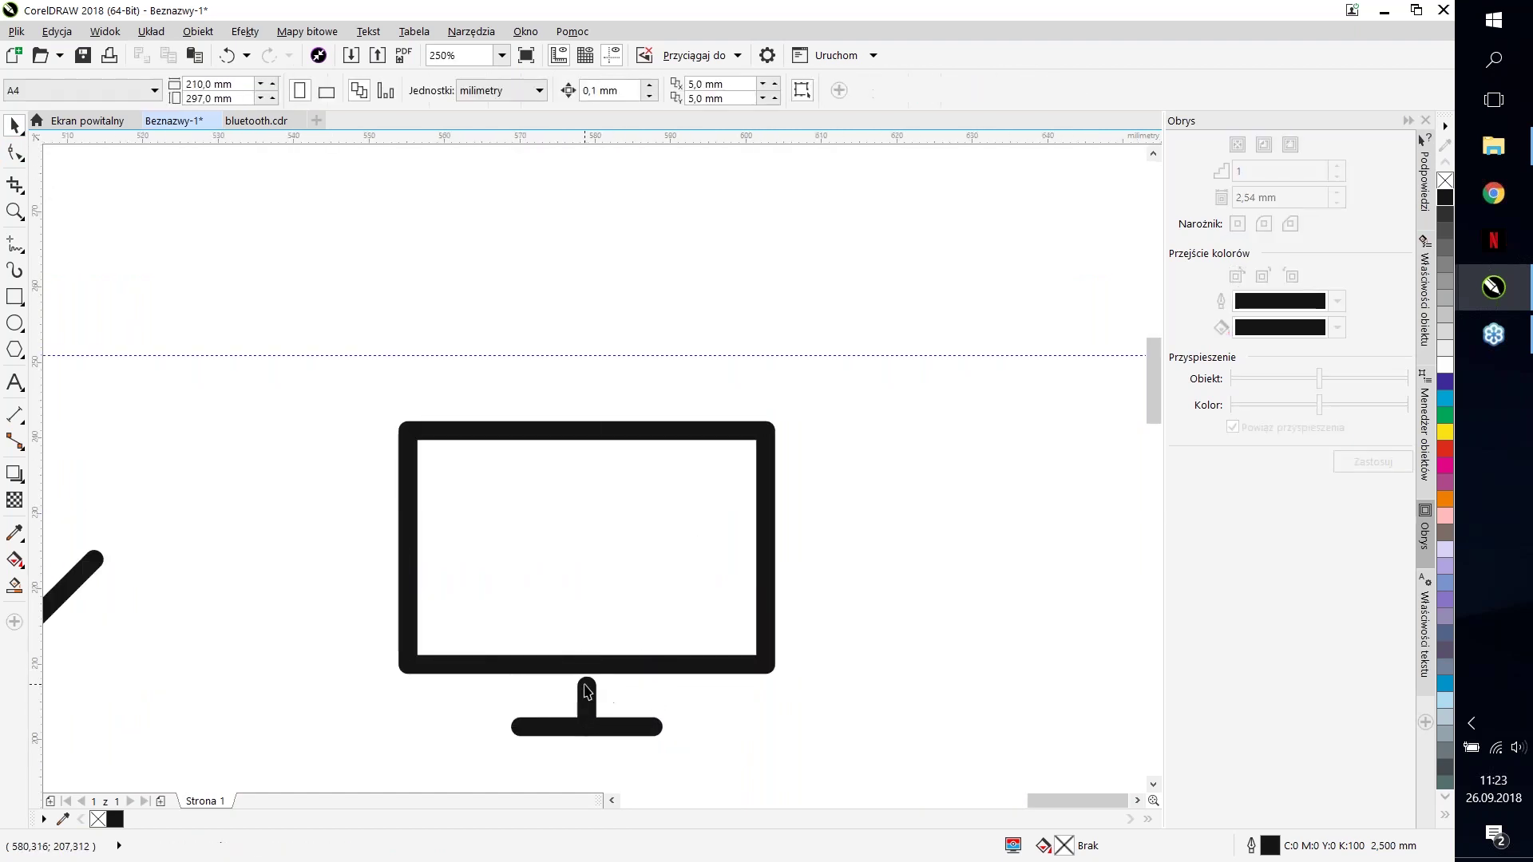
{"action": "left_click_drag", "start_coordinate": [589, 664], "coordinate": [589, 648]}
{"action": "left_click", "coordinate": [728, 737]}
{"action": "scroll", "coordinate": [728, 737], "scroll_direction": "down", "scroll_amount": 4}
Step: Draw two short parallel diagonal glare strokes inside the monitor screen
{"action": "scroll", "coordinate": [722, 732], "scroll_direction": "up", "scroll_amount": 4}
{"action": "left_click", "coordinate": [601, 747]}
{"action": "left_click", "coordinate": [654, 671]}
{"action": "scroll", "coordinate": [653, 671], "scroll_direction": "down", "scroll_amount": 3}
{"action": "left_click", "coordinate": [15, 243]}
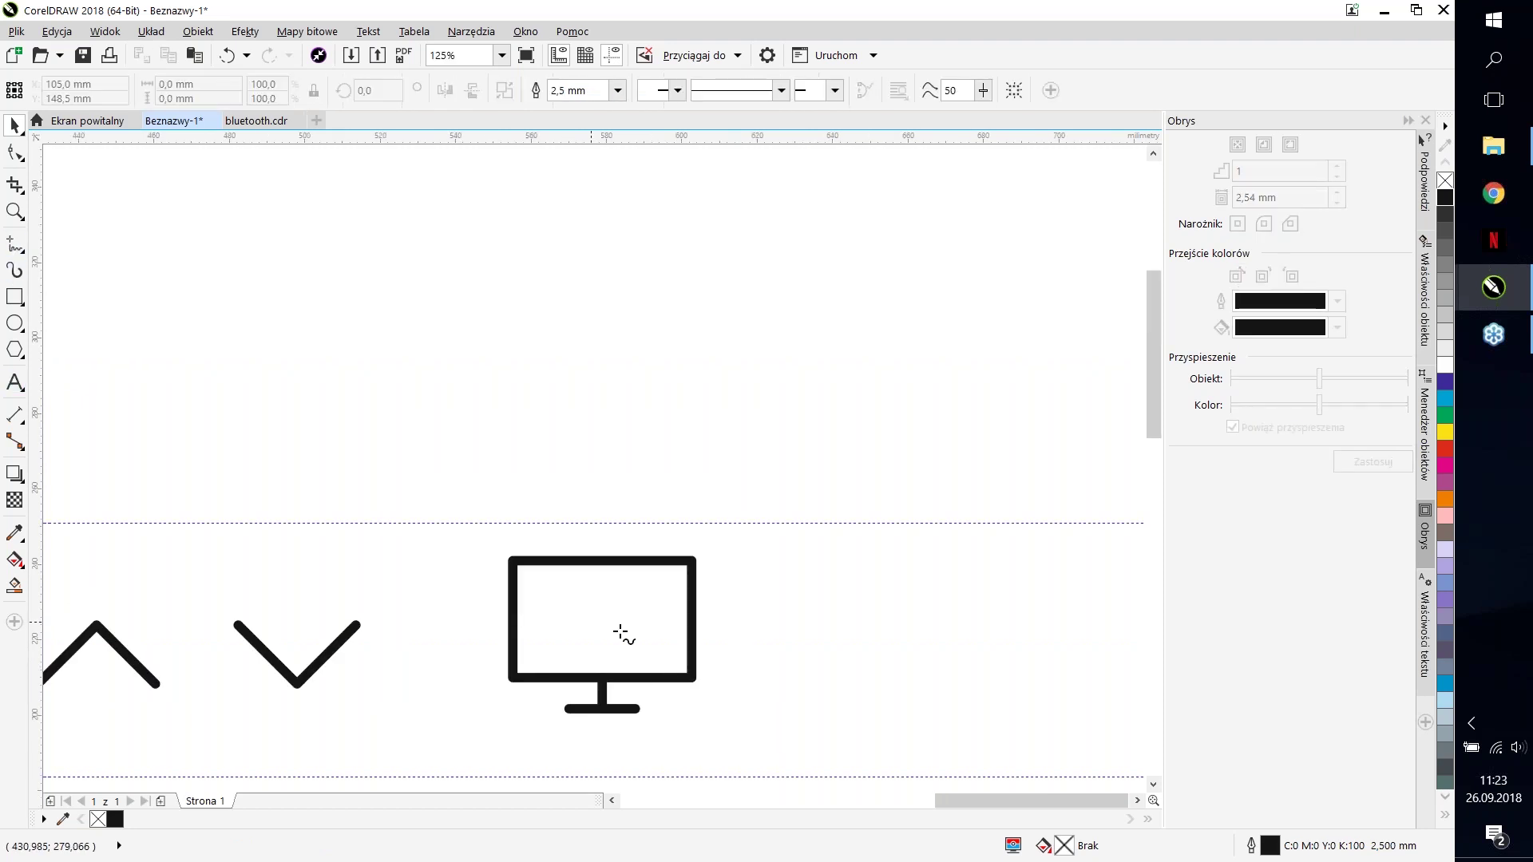
{"action": "scroll", "coordinate": [645, 623], "scroll_direction": "up", "scroll_amount": 3}
{"action": "left_click", "coordinate": [495, 631]}
{"action": "left_click", "coordinate": [548, 584]}
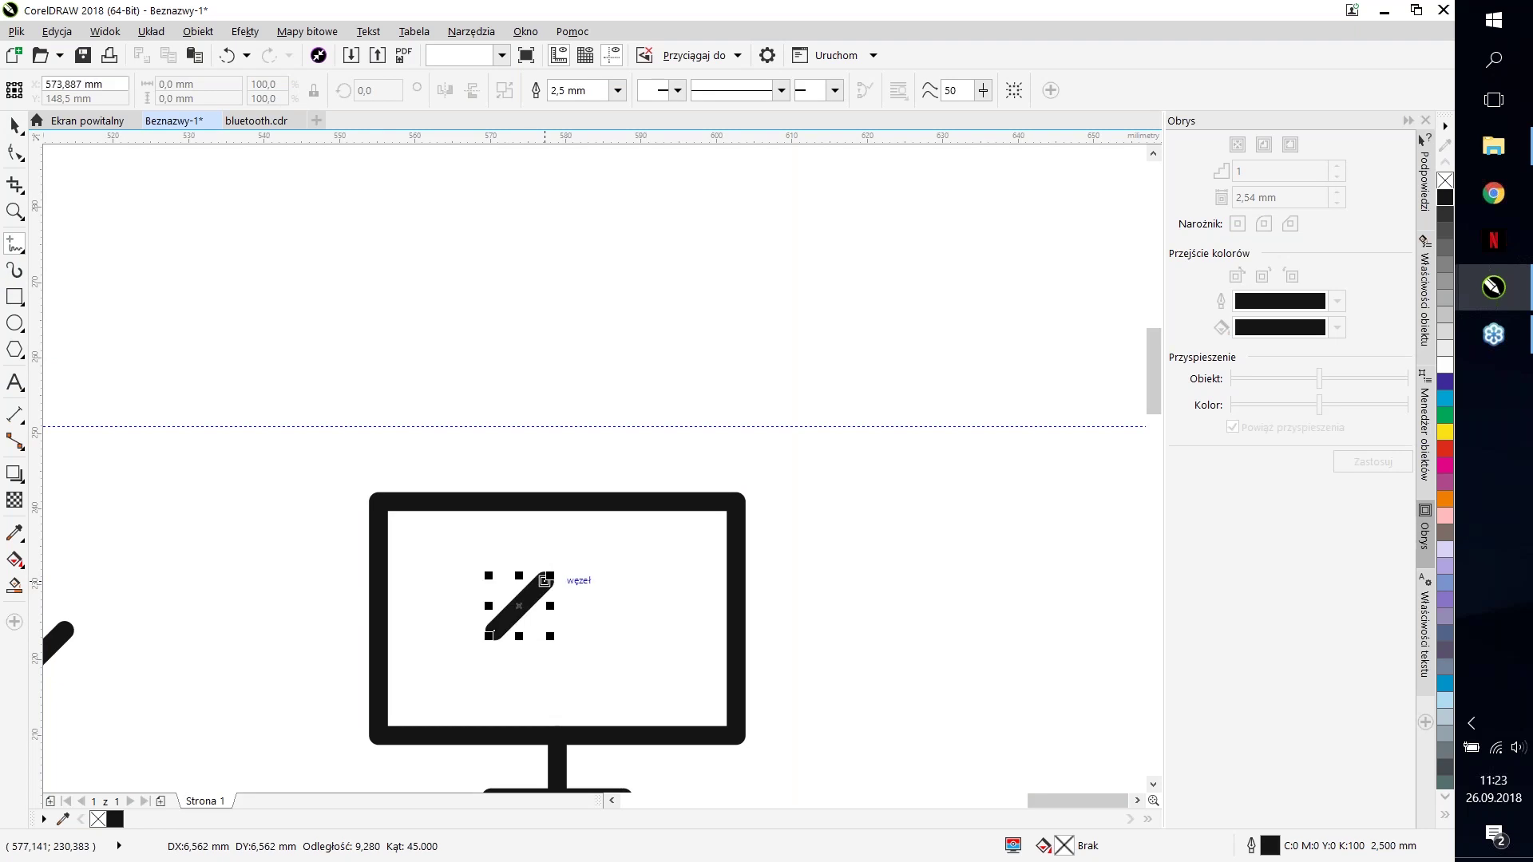
{"action": "left_click", "coordinate": [559, 617]}
{"action": "left_click", "coordinate": [586, 592]}
Step: Enlarge the two glare strokes and group them with Ctrl+G
{"action": "left_click", "coordinate": [15, 125]}
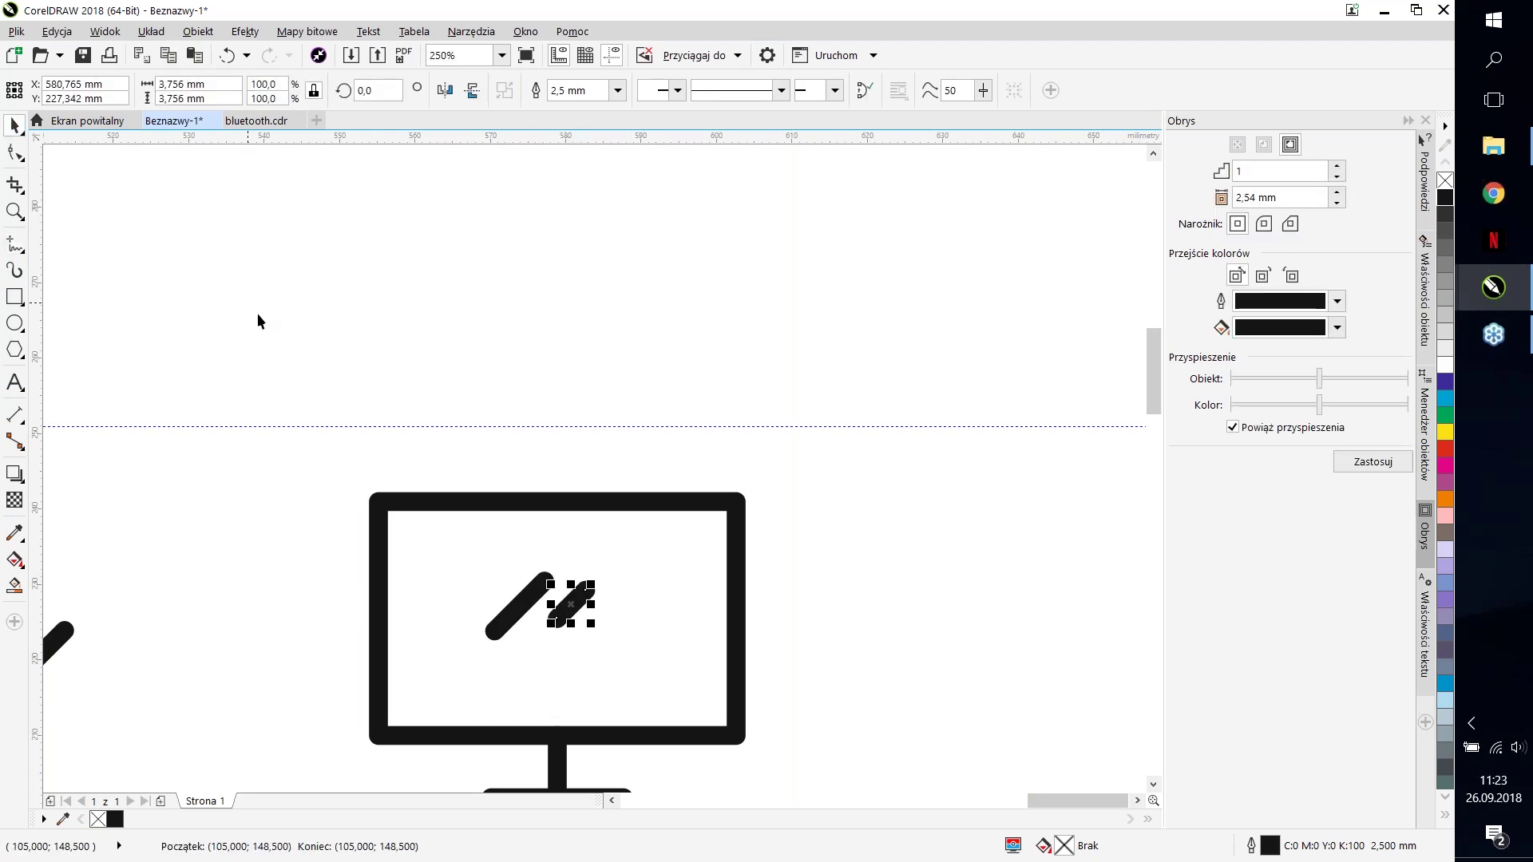
{"action": "left_click_drag", "start_coordinate": [591, 636], "coordinate": [624, 678]}
{"action": "left_click", "coordinate": [621, 369]}
{"action": "scroll", "coordinate": [733, 635], "scroll_direction": "down", "scroll_amount": 1}
{"action": "scroll", "coordinate": [735, 636], "scroll_direction": "down", "scroll_amount": 1}
{"action": "scroll", "coordinate": [742, 652], "scroll_direction": "up", "scroll_amount": 1}
{"action": "left_click", "coordinate": [630, 604]}
{"action": "left_click", "coordinate": [658, 609], "text": "shift"}
{"action": "key", "text": "ctrl+g"}
Step: Move the glare group toward the screen's upper left and centre it on the monitor frame
{"action": "left_click", "coordinate": [672, 554], "text": "shift"}
{"action": "key", "text": "c"}
{"action": "key", "text": "e"}
{"action": "left_click", "coordinate": [705, 472]}
{"action": "left_click", "coordinate": [651, 615]}
{"action": "left_click_drag", "start_coordinate": [629, 605], "coordinate": [611, 592]}
{"action": "left_click", "coordinate": [676, 553], "text": "shift"}
{"action": "key", "text": "c"}
{"action": "left_click", "coordinate": [14, 244]}
{"action": "left_click", "coordinate": [15, 126]}
{"action": "left_click", "coordinate": [634, 603]}
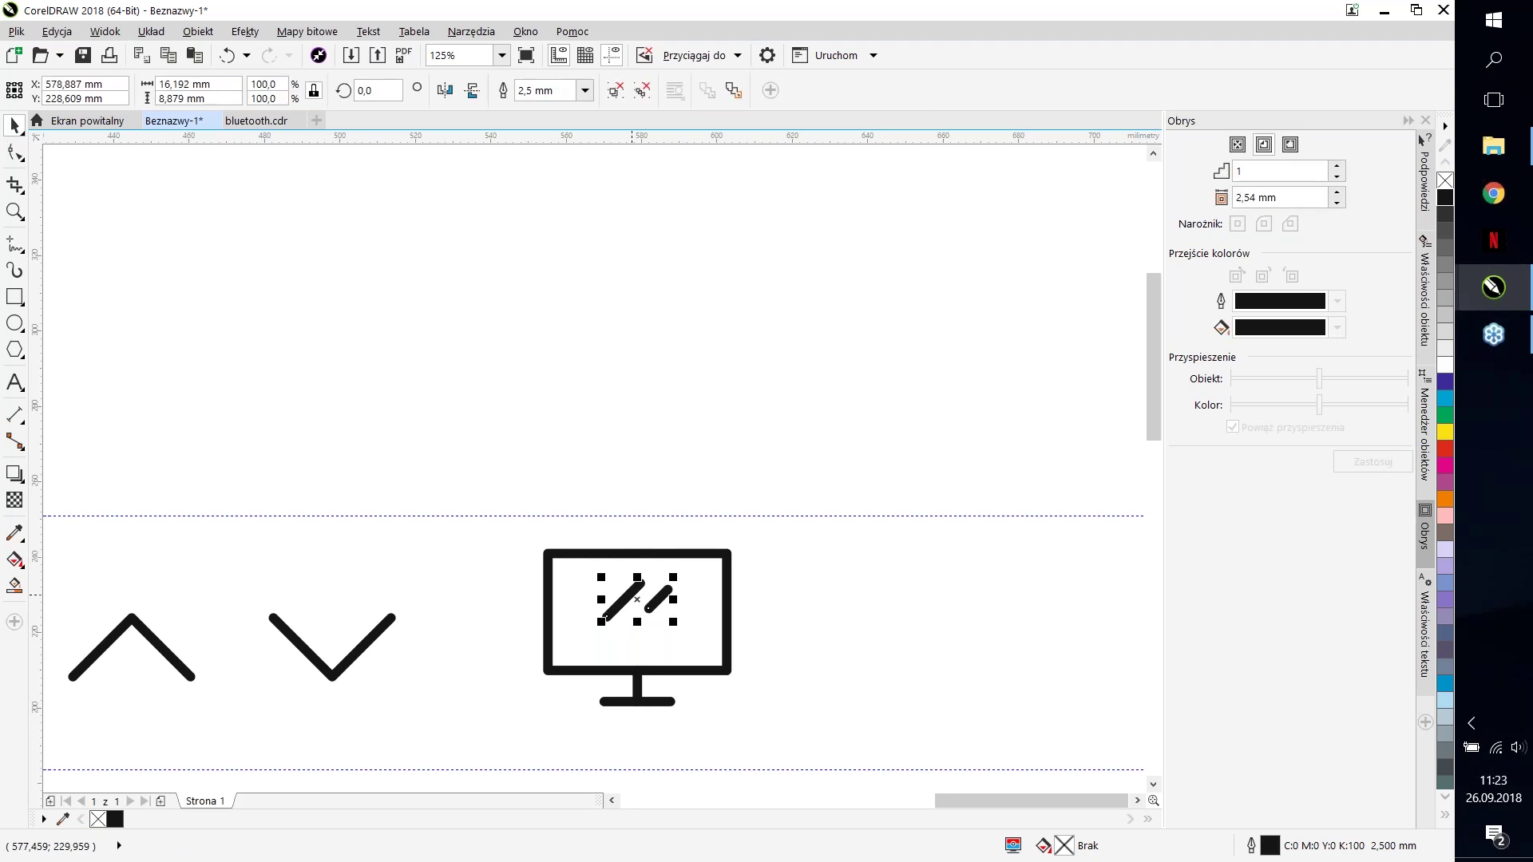
{"action": "left_click", "coordinate": [609, 552], "text": "shift"}
{"action": "left_click", "coordinate": [151, 31]}
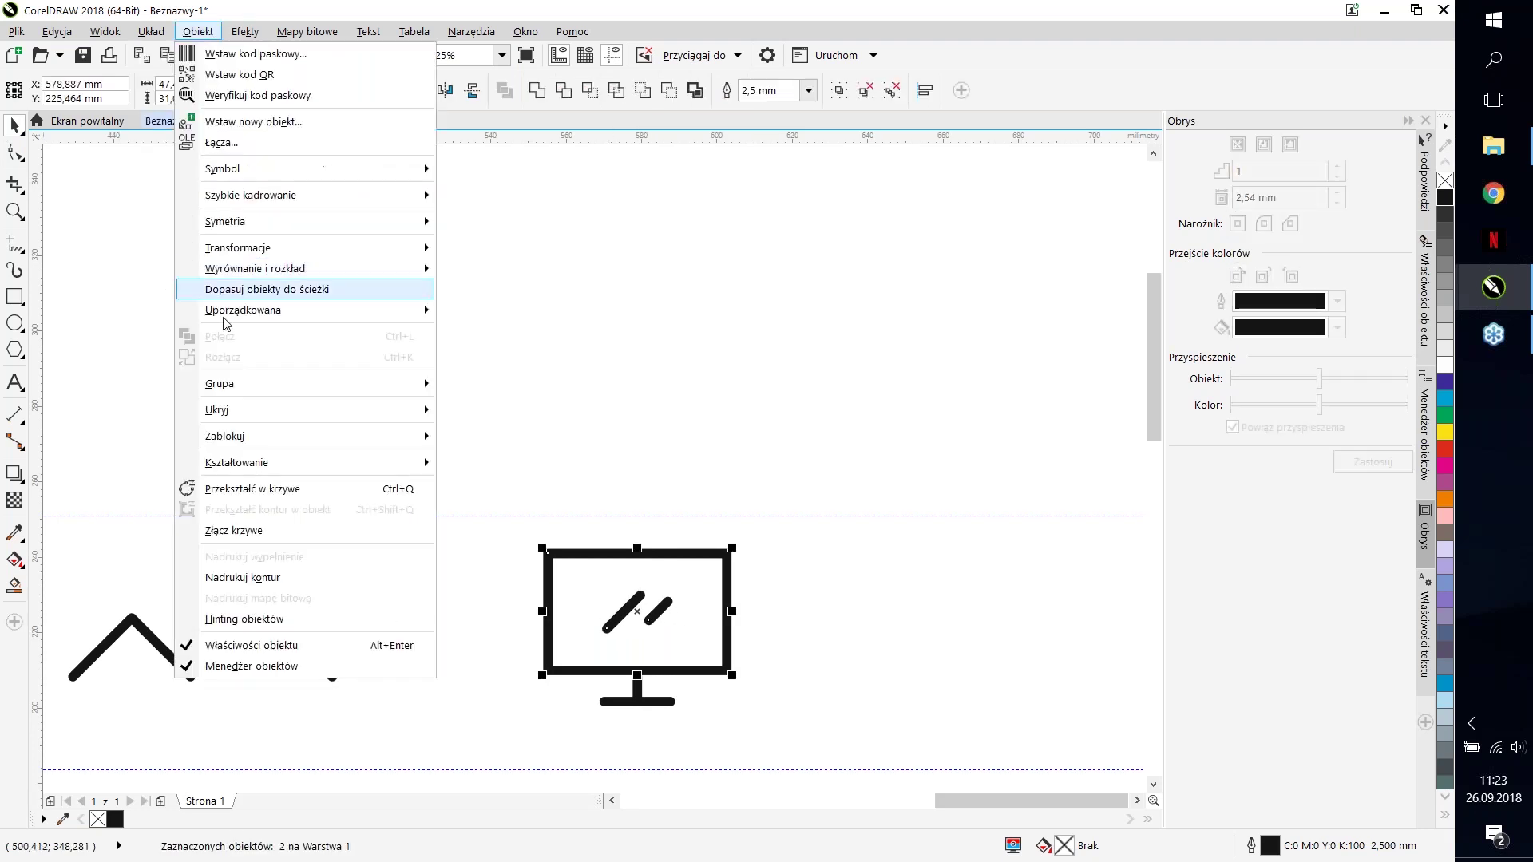
{"action": "mouse_move", "coordinate": [399, 269]}
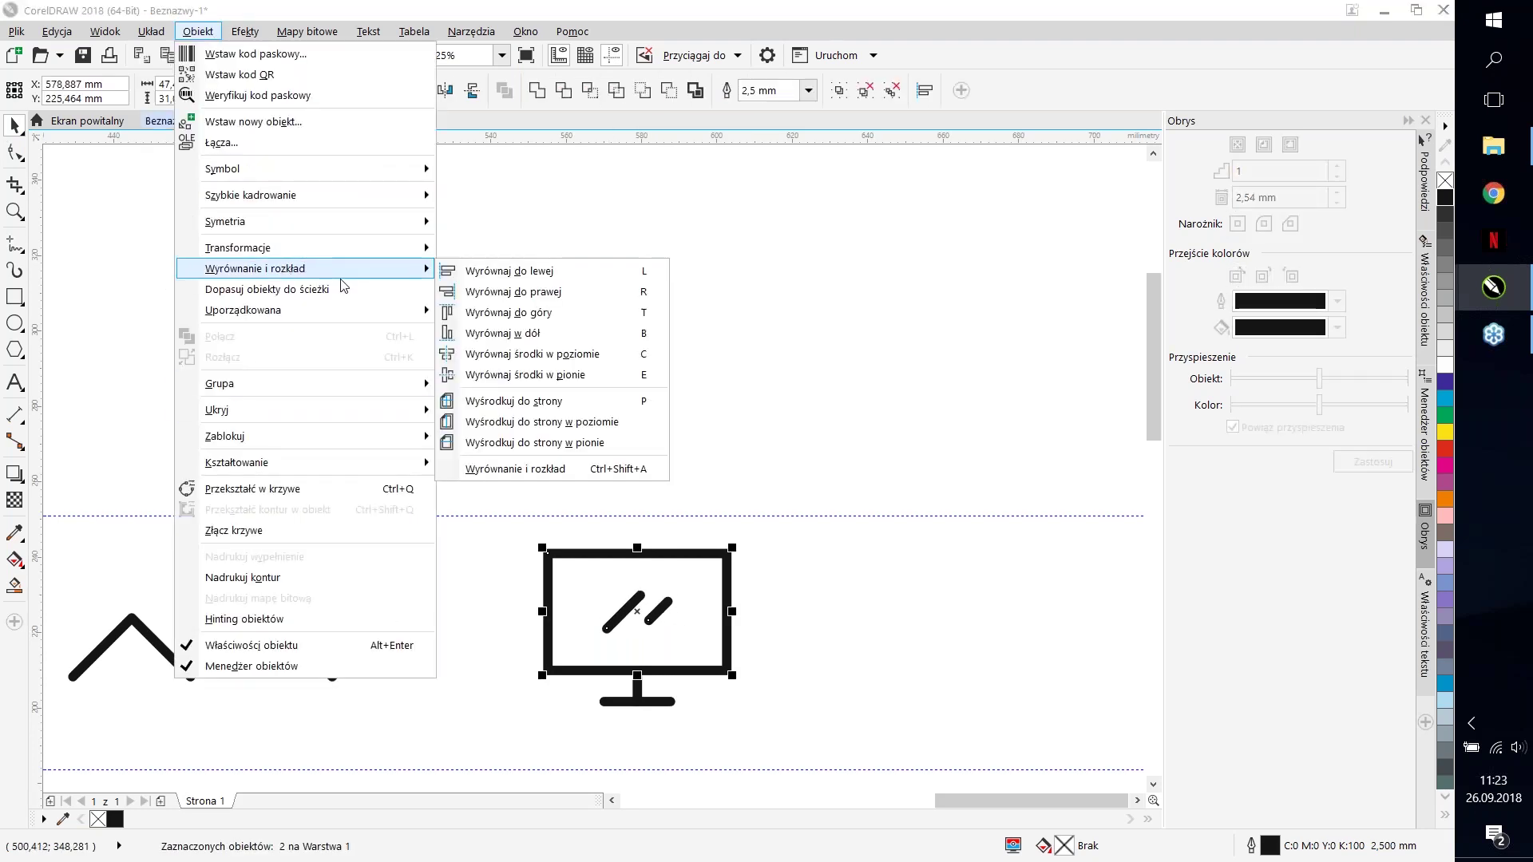
{"action": "left_click", "coordinate": [910, 485]}
{"action": "left_click", "coordinate": [773, 525]}
{"action": "left_click_drag", "start_coordinate": [628, 601], "coordinate": [811, 599]}
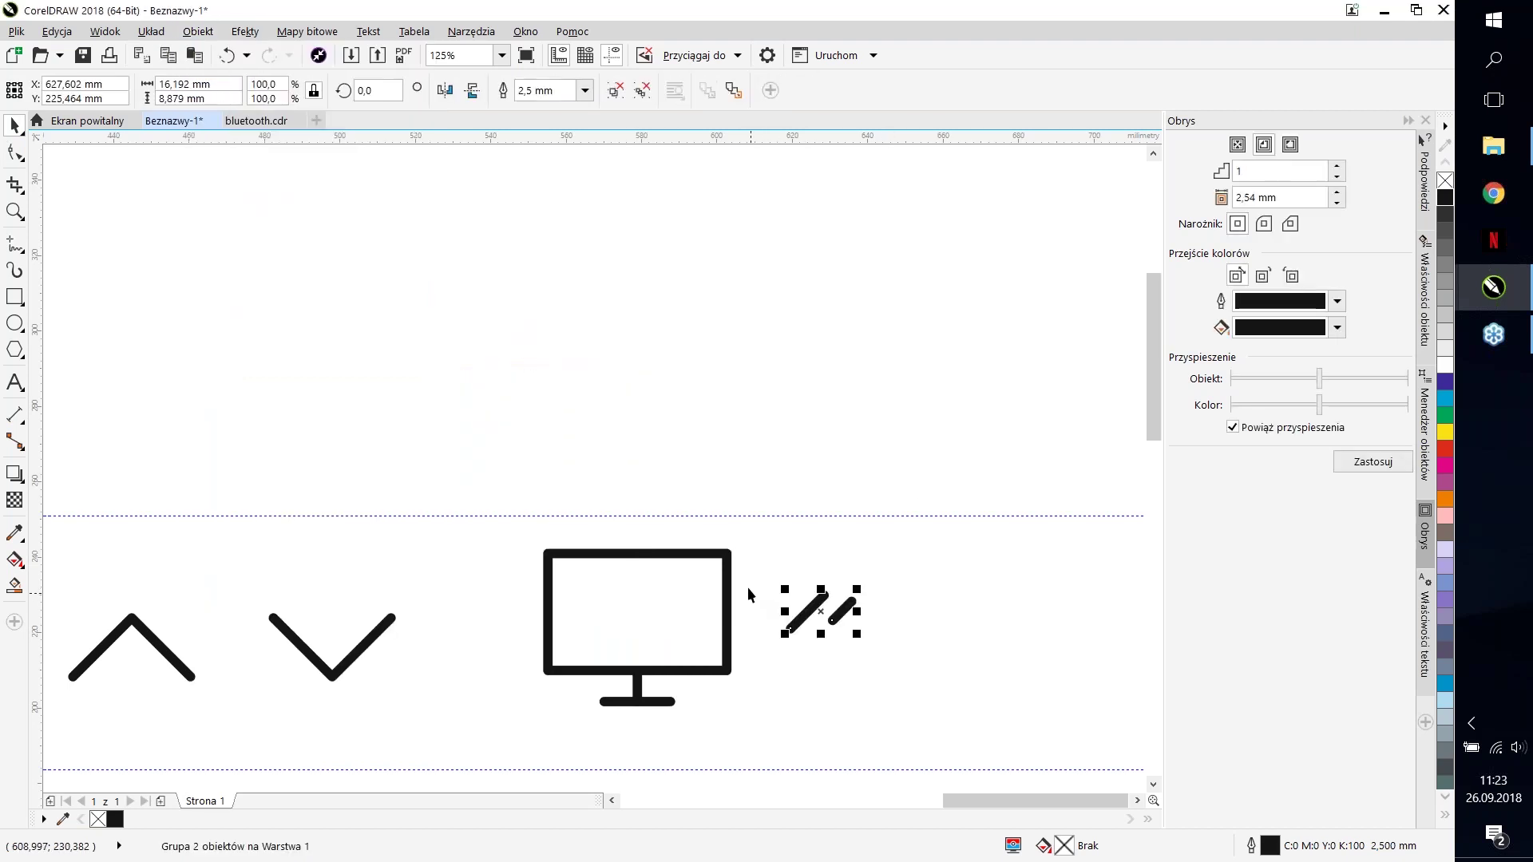
{"action": "left_click", "coordinate": [732, 557], "text": "shift"}
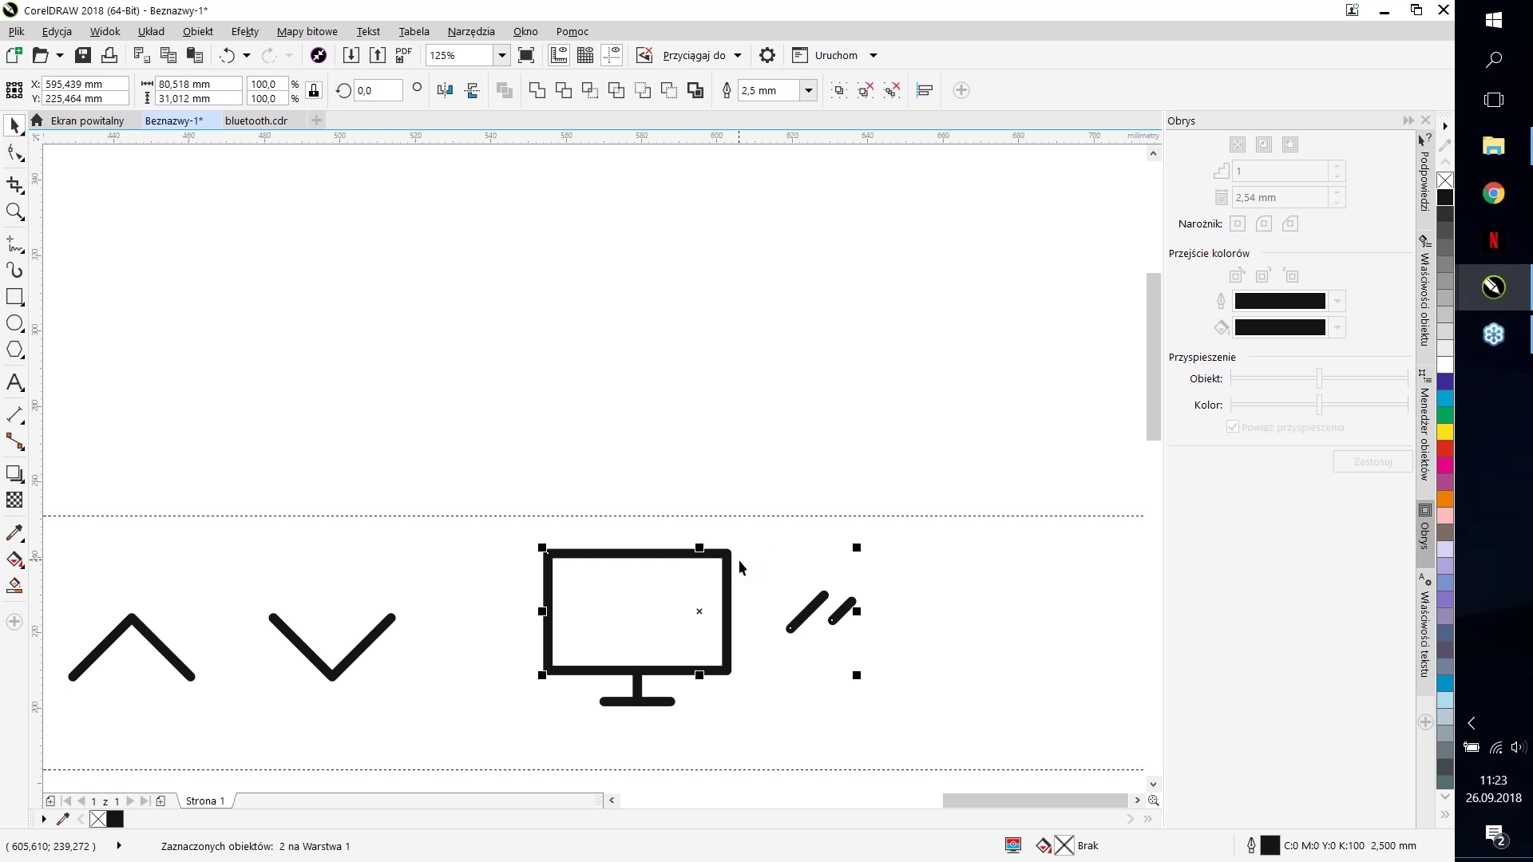
{"action": "key", "text": "c"}
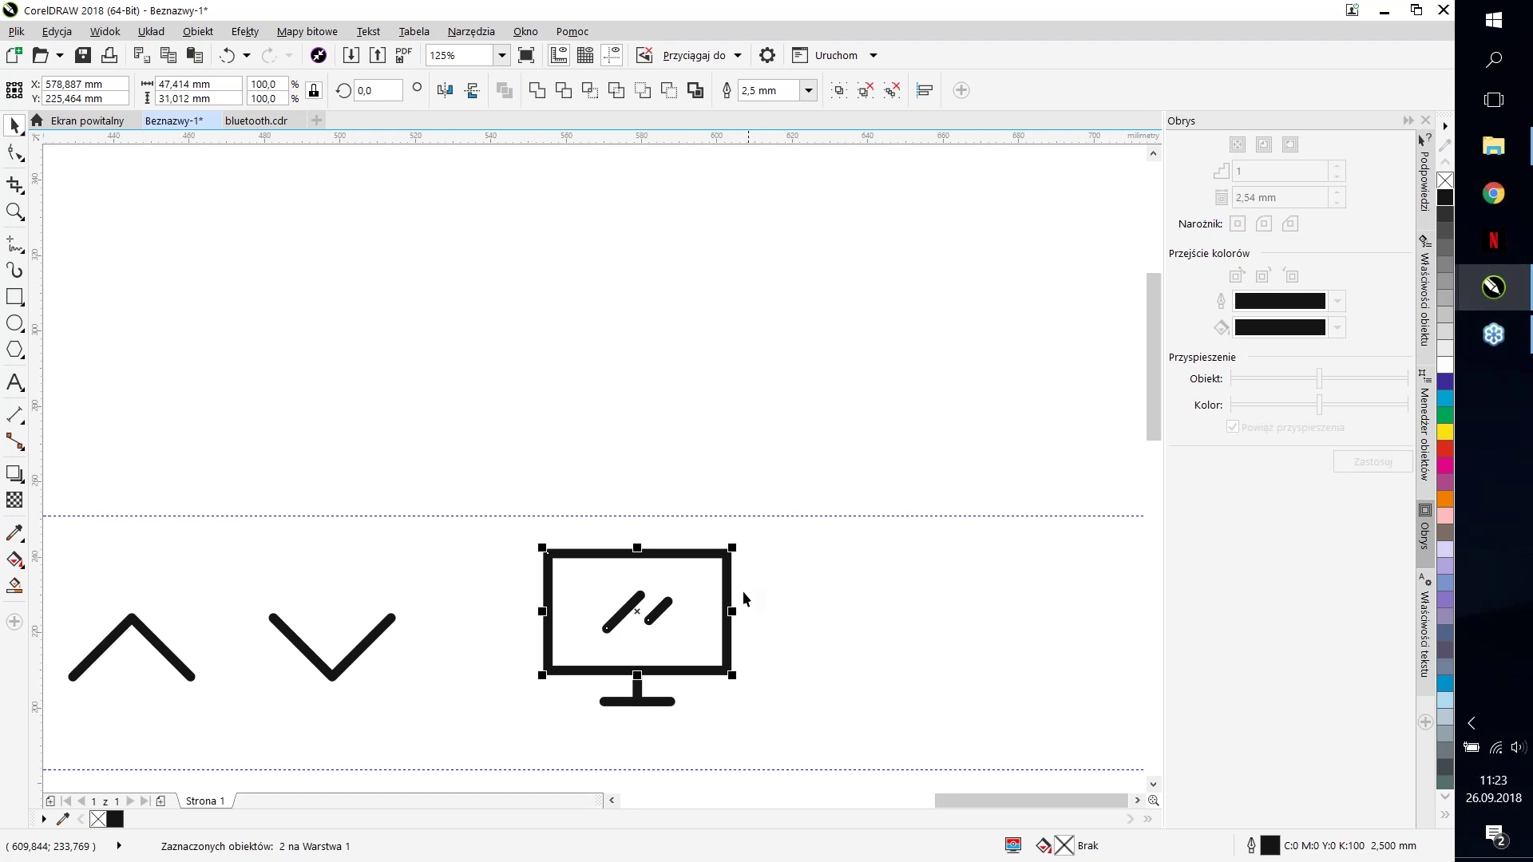
{"action": "left_click", "coordinate": [827, 616]}
{"action": "left_click", "coordinate": [636, 605]}
{"action": "left_click", "coordinate": [817, 576]}
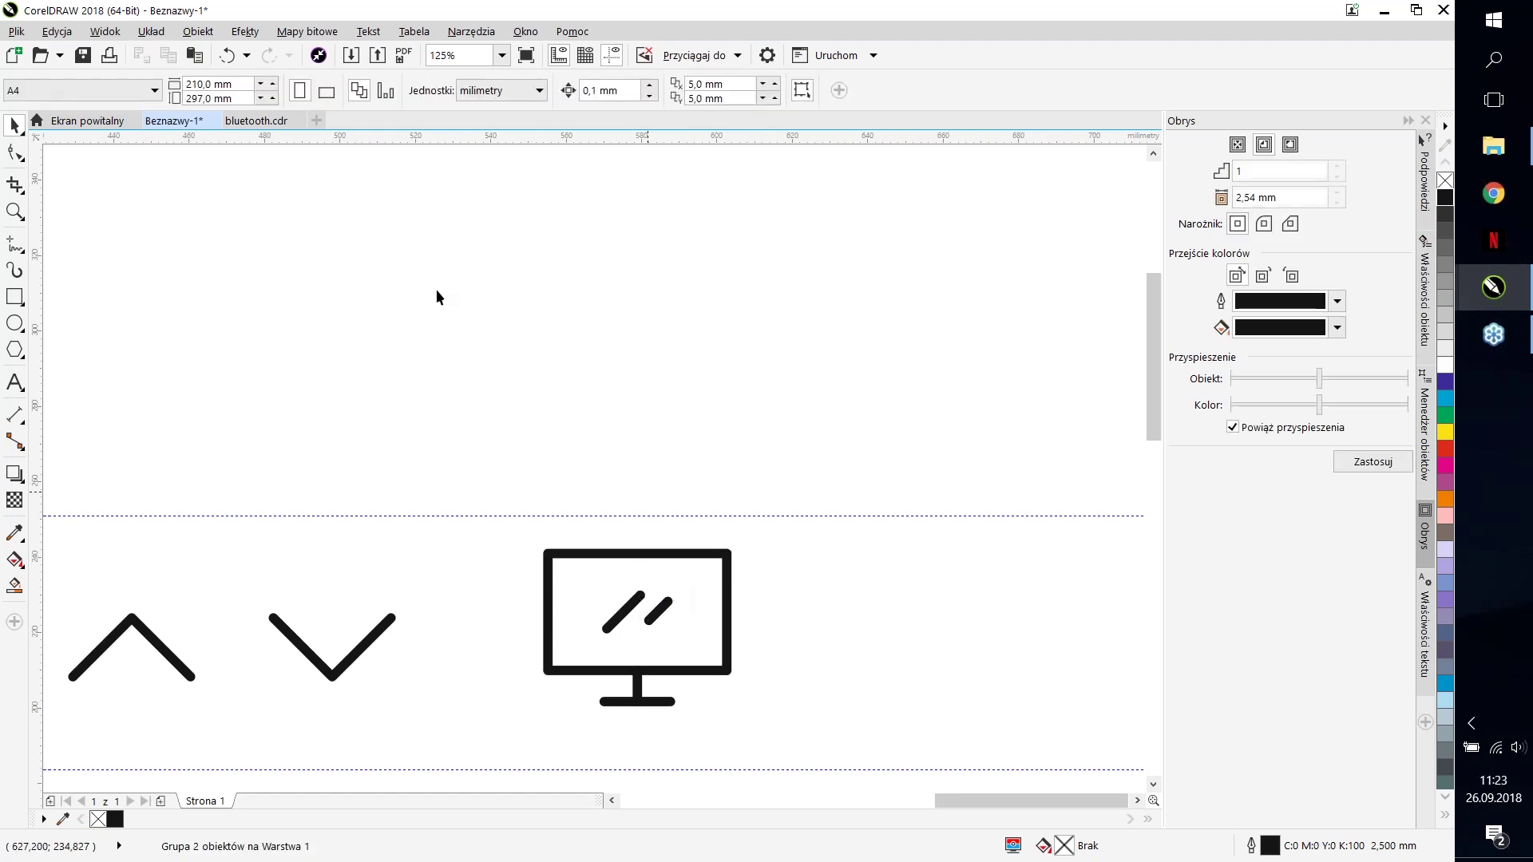
{"action": "scroll", "coordinate": [551, 569], "scroll_direction": "down", "scroll_amount": 2}
Step: Nudge the monitor icon slightly left and group its four parts
{"action": "scroll", "coordinate": [551, 569], "scroll_direction": "down", "scroll_amount": 3}
{"action": "scroll", "coordinate": [559, 599], "scroll_direction": "up", "scroll_amount": 3}
{"action": "left_click", "coordinate": [559, 599]}
{"action": "left_click_drag", "start_coordinate": [559, 599], "coordinate": [537, 598]}
{"action": "left_click", "coordinate": [517, 483]}
{"action": "left_click_drag", "start_coordinate": [450, 530], "coordinate": [620, 712]}
{"action": "key", "text": "ctrl+g"}
{"action": "scroll", "coordinate": [549, 625], "scroll_direction": "up", "scroll_amount": 2}
{"action": "left_click", "coordinate": [478, 357]}
Step: Draw a tall narrow rectangle to the right of the monitor as the tower body
{"action": "key", "text": "F6"}
{"action": "left_click_drag", "start_coordinate": [652, 493], "coordinate": [727, 662]}
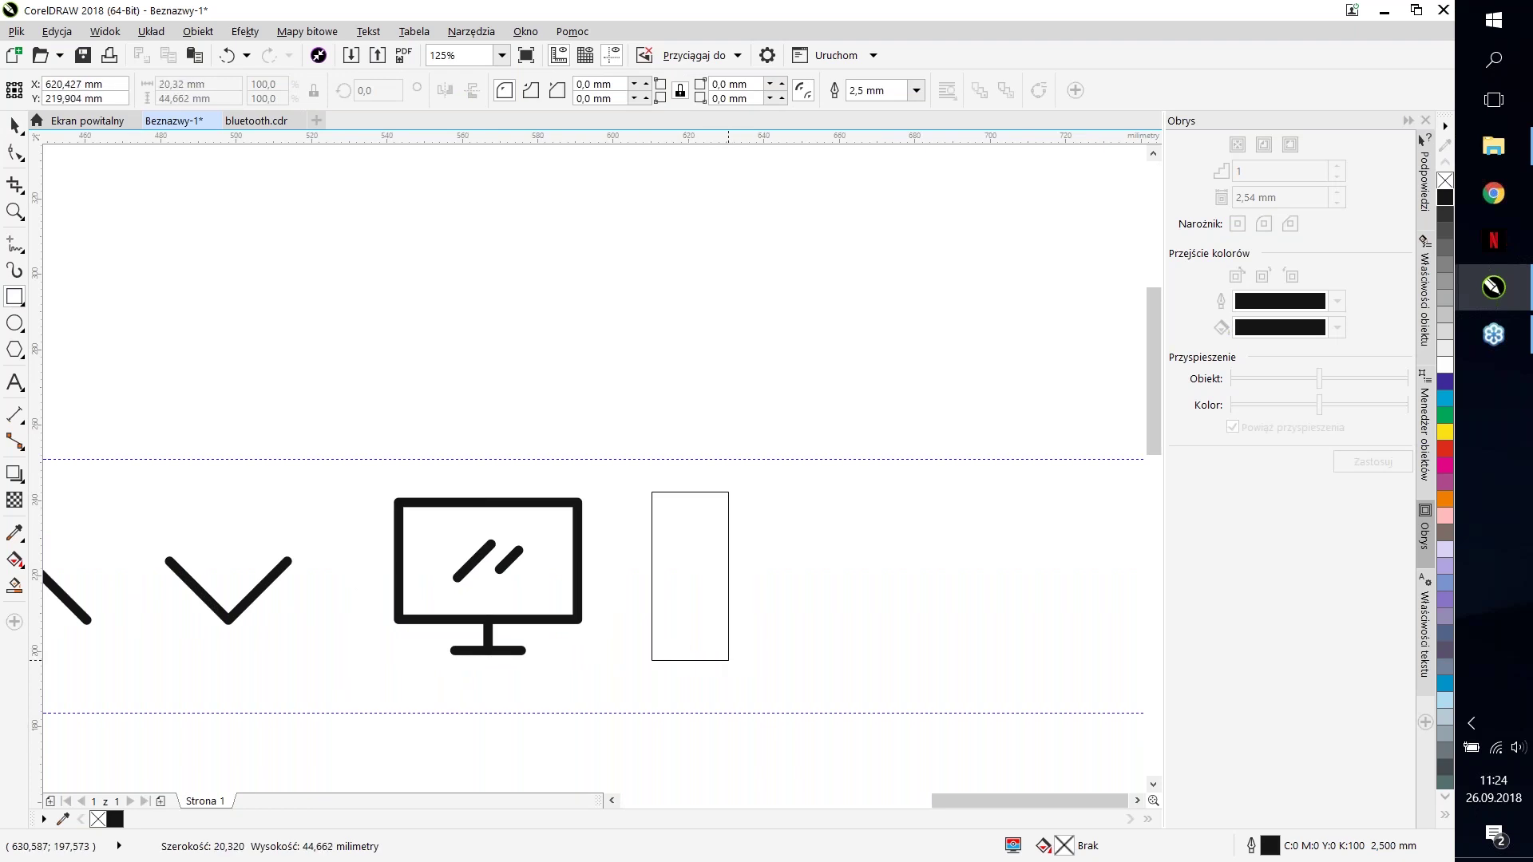
{"action": "left_click", "coordinate": [673, 392]}
{"action": "key", "text": "space"}
Step: Draw a horizontal vent bar near the top of the tower rectangle
{"action": "scroll", "coordinate": [600, 472], "scroll_direction": "up", "scroll_amount": 1}
{"action": "left_click", "coordinate": [14, 245]}
{"action": "key", "text": "F5"}
{"action": "left_click", "coordinate": [616, 480]}
{"action": "left_click", "coordinate": [697, 480]}
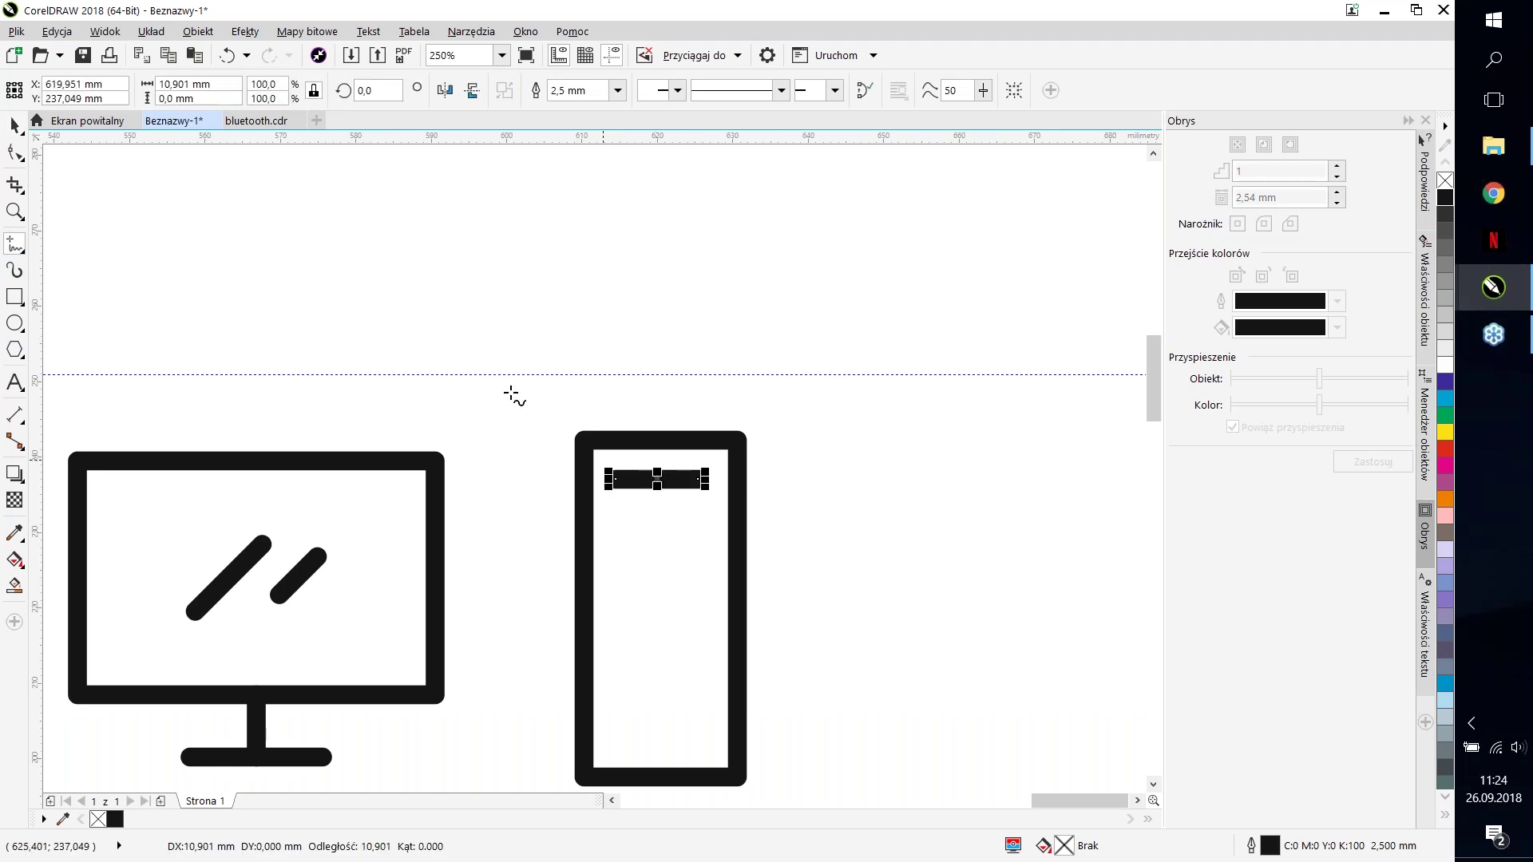
{"action": "left_click", "coordinate": [15, 126]}
Step: Duplicate the bar twice downward and centre all three bars in the tower
{"action": "left_click", "coordinate": [590, 362]}
{"action": "left_click_drag", "start_coordinate": [657, 480], "coordinate": [658, 514]}
{"action": "right_click", "coordinate": [658, 514]}
{"action": "key", "text": "ctrl+r"}
{"action": "left_click", "coordinate": [572, 396]}
{"action": "left_click_drag", "start_coordinate": [571, 396], "coordinate": [764, 789]}
{"action": "key", "text": "c"}
{"action": "left_click", "coordinate": [471, 588]}
Step: Draw a 2,5 mm circle near the tower's bottom with no outline and near-black fill
{"action": "left_click", "coordinate": [15, 322]}
{"action": "scroll", "coordinate": [707, 695], "scroll_direction": "up", "scroll_amount": 1}
{"action": "left_click_drag", "start_coordinate": [690, 646], "coordinate": [704, 677]}
{"action": "left_click_drag", "start_coordinate": [211, 85], "coordinate": [1, 92]}
{"action": "type", "text": "2,5"}
{"action": "key", "text": "Return"}
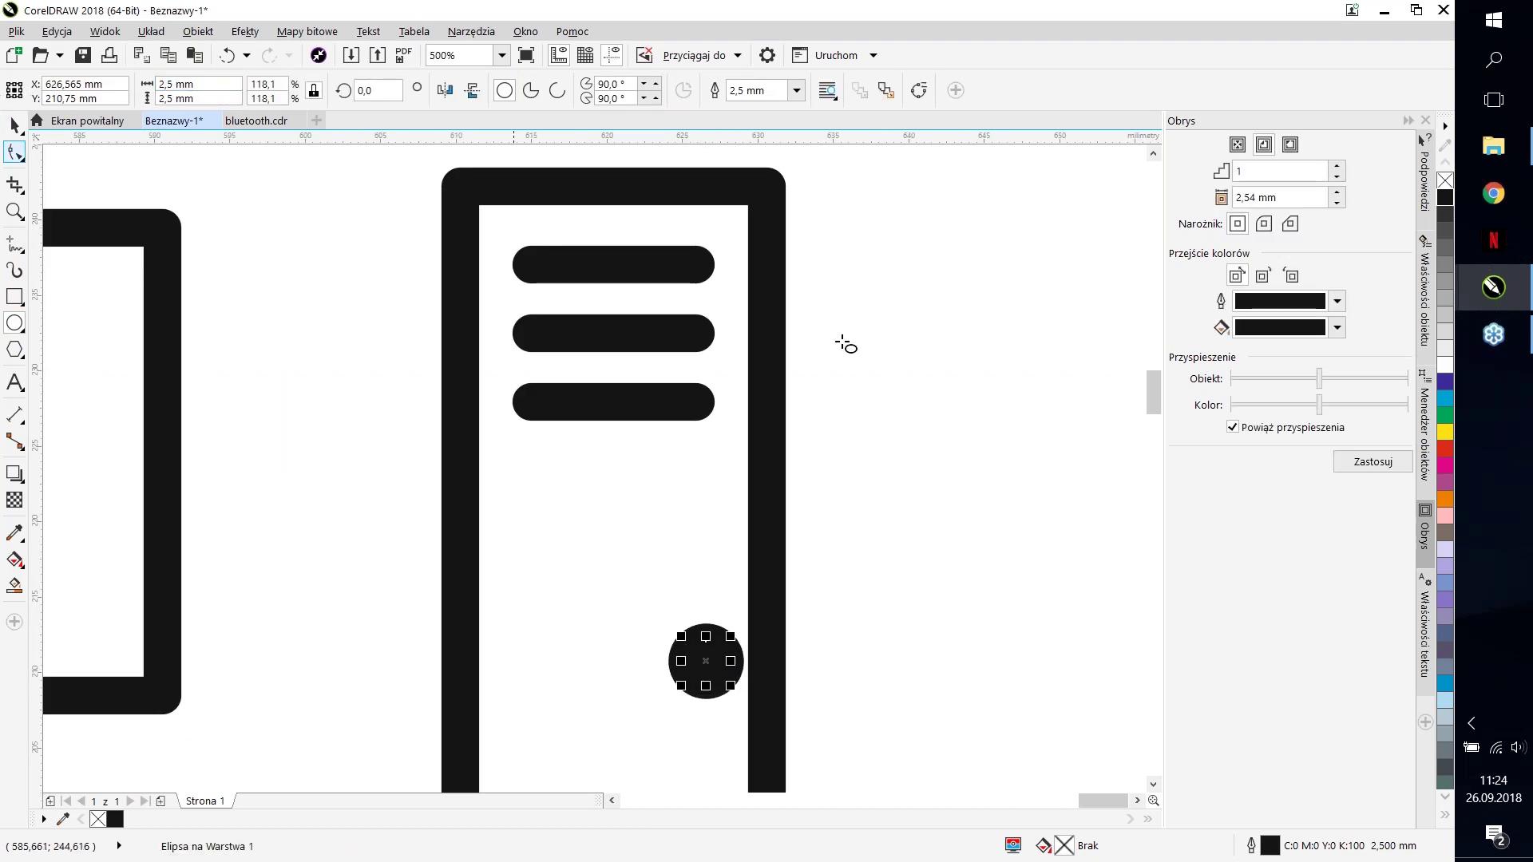
{"action": "right_click", "coordinate": [1446, 181]}
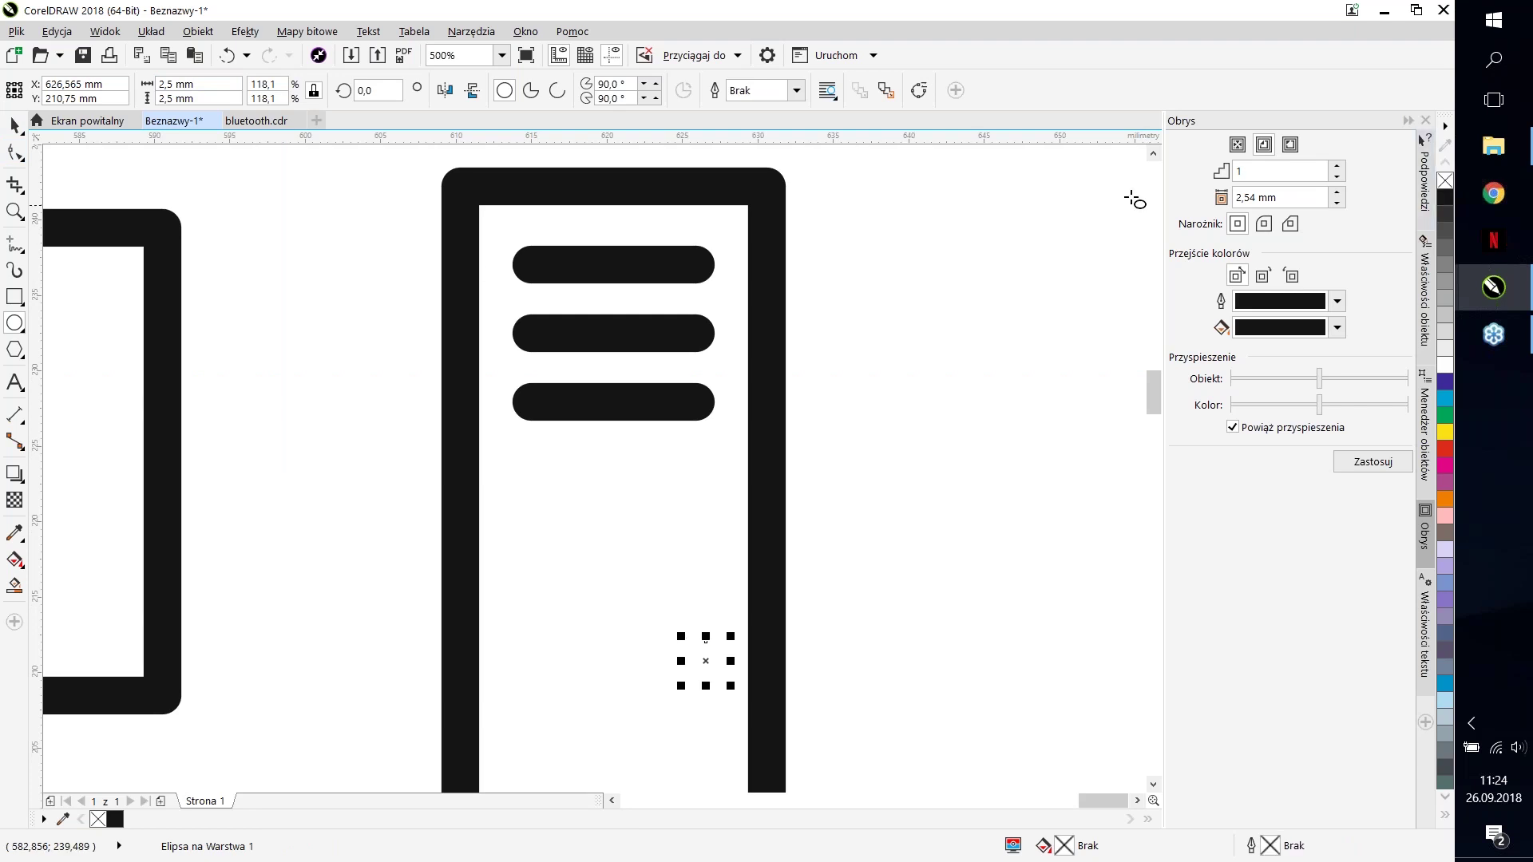
{"action": "left_click", "coordinate": [1452, 214]}
Step: Right-align the power dot with the vent bars
{"action": "left_click", "coordinate": [14, 127]}
{"action": "left_click", "coordinate": [700, 414], "text": "shift"}
{"action": "key", "text": "r"}
{"action": "left_click", "coordinate": [928, 607]}
{"action": "scroll", "coordinate": [932, 624], "scroll_direction": "down", "scroll_amount": 2}
{"action": "scroll", "coordinate": [886, 637], "scroll_direction": "up", "scroll_amount": 1}
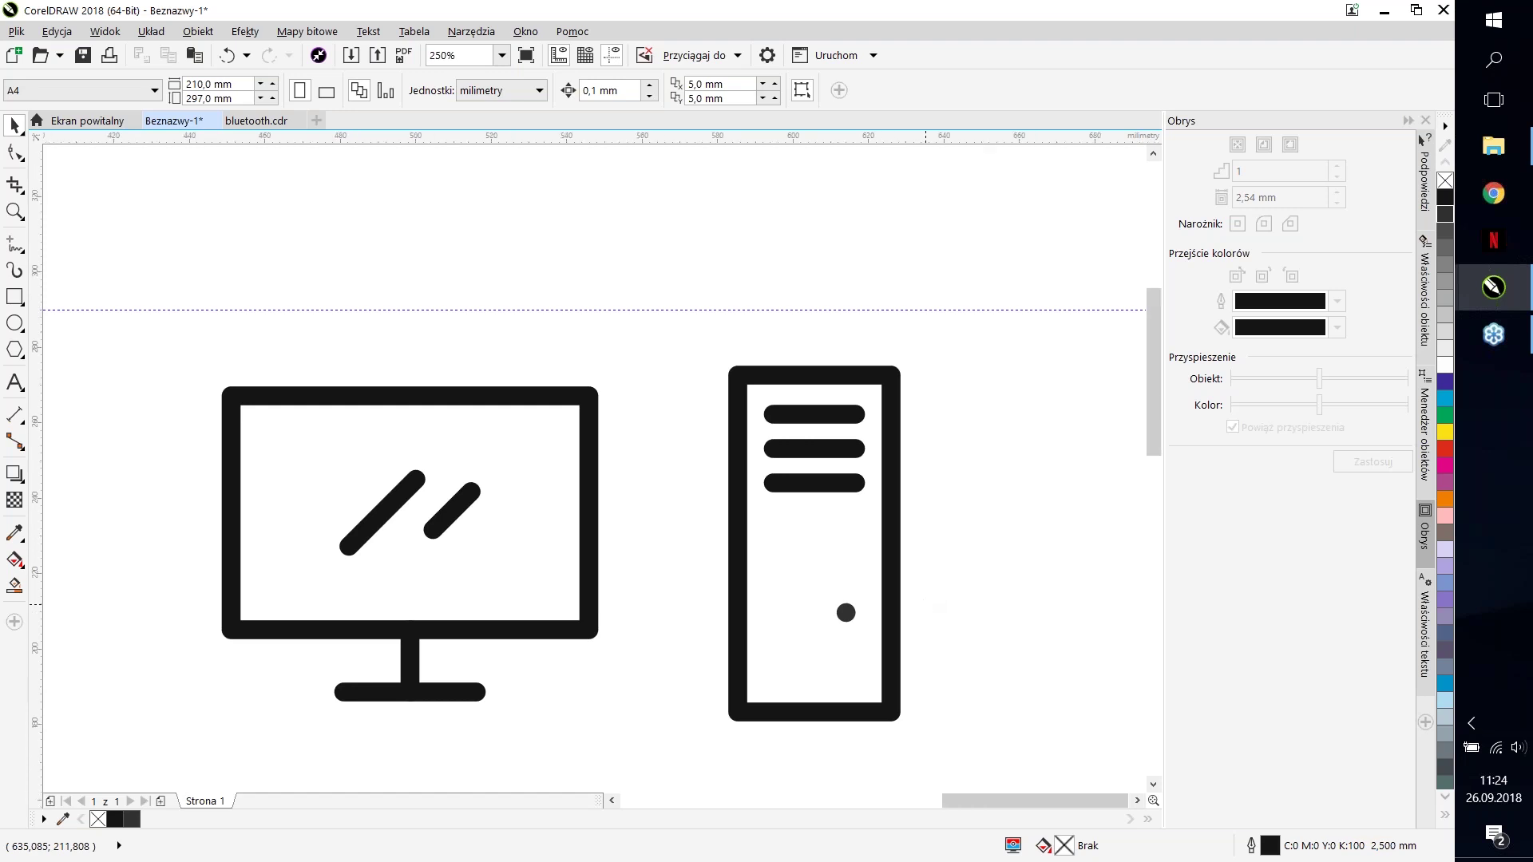
Step: Group the tower's five parts into one object
{"action": "scroll", "coordinate": [925, 605], "scroll_direction": "down", "scroll_amount": 2}
{"action": "left_click_drag", "start_coordinate": [958, 684], "coordinate": [830, 491]}
{"action": "key", "text": "ctrl+g"}
{"action": "scroll", "coordinate": [970, 533], "scroll_direction": "up", "scroll_amount": 1}
{"action": "left_click", "coordinate": [815, 398]}
Step: Raise the tower to match the monitor and move it snugly beside it
{"action": "scroll", "coordinate": [676, 544], "scroll_direction": "down", "scroll_amount": 1}
{"action": "scroll", "coordinate": [1045, 534], "scroll_direction": "up", "scroll_amount": 1}
{"action": "left_click", "coordinate": [523, 553]}
{"action": "scroll", "coordinate": [454, 595], "scroll_direction": "down", "scroll_amount": 1}
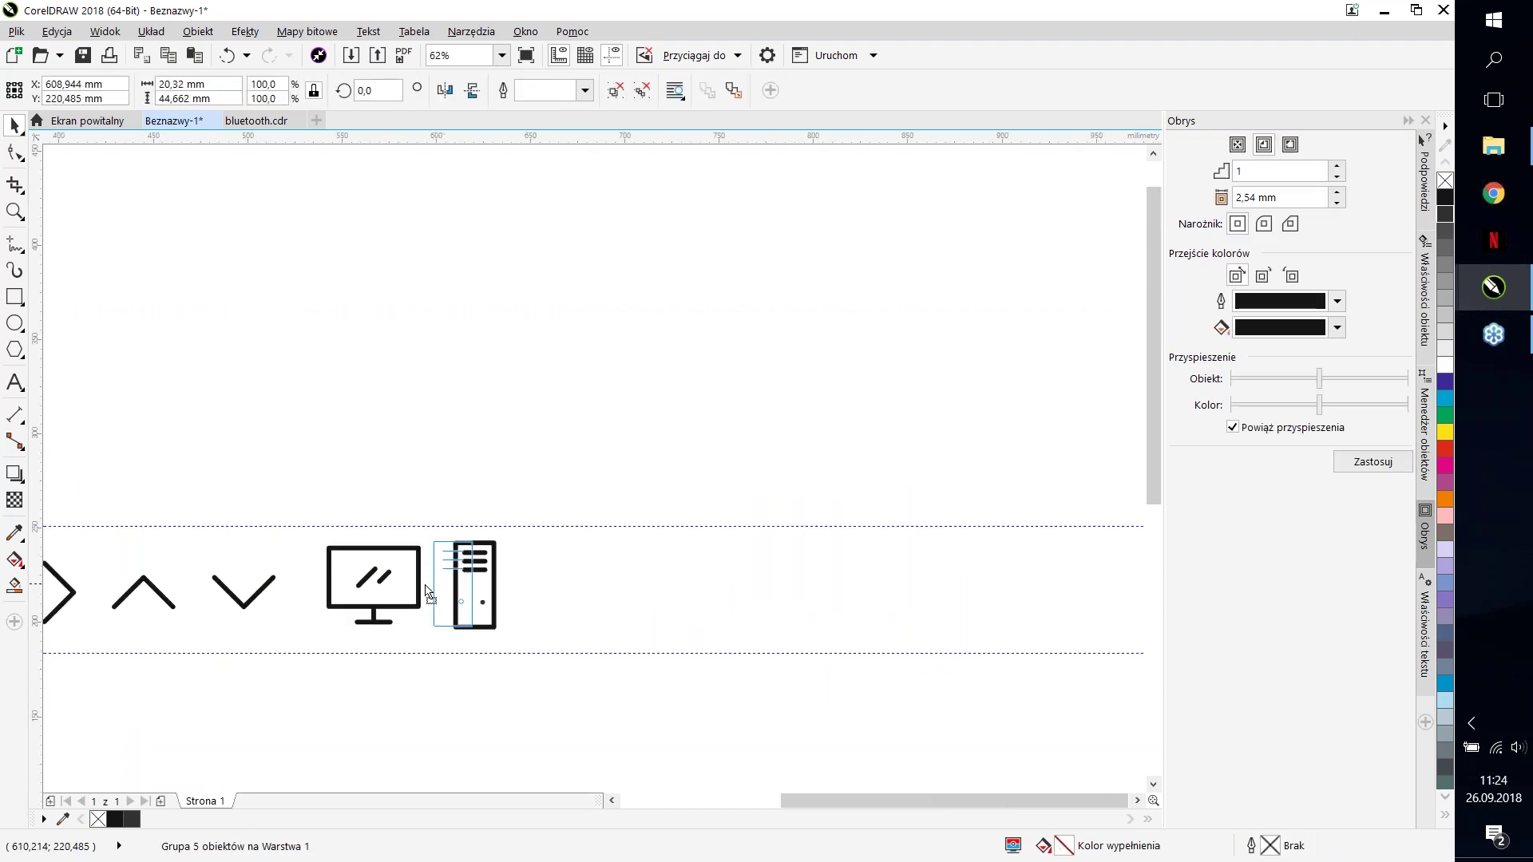
{"action": "scroll", "coordinate": [439, 588], "scroll_direction": "up", "scroll_amount": 1}
{"action": "left_click_drag", "start_coordinate": [435, 665], "coordinate": [440, 648]}
{"action": "left_click", "coordinate": [399, 617]}
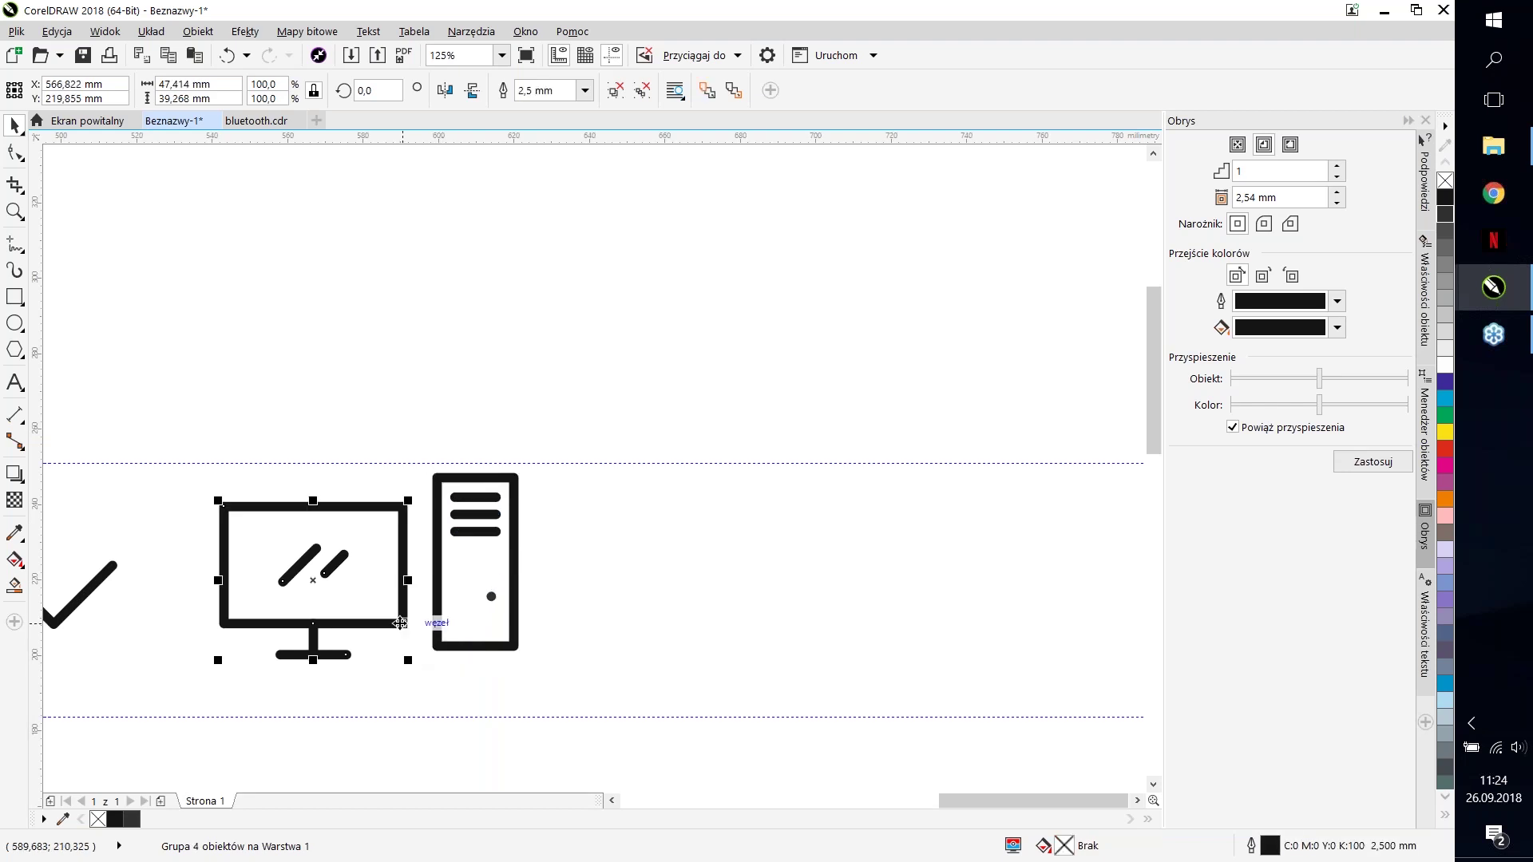
{"action": "left_click", "coordinate": [482, 629]}
{"action": "left_click", "coordinate": [388, 626], "text": "shift"}
{"action": "left_click", "coordinate": [539, 562]}
{"action": "scroll", "coordinate": [539, 562], "scroll_direction": "down", "scroll_amount": 1}
{"action": "scroll", "coordinate": [630, 568], "scroll_direction": "up", "scroll_amount": 1}
{"action": "left_click_drag", "start_coordinate": [619, 536], "coordinate": [601, 536]}
{"action": "left_click", "coordinate": [628, 562]}
{"action": "left_click", "coordinate": [628, 562]}
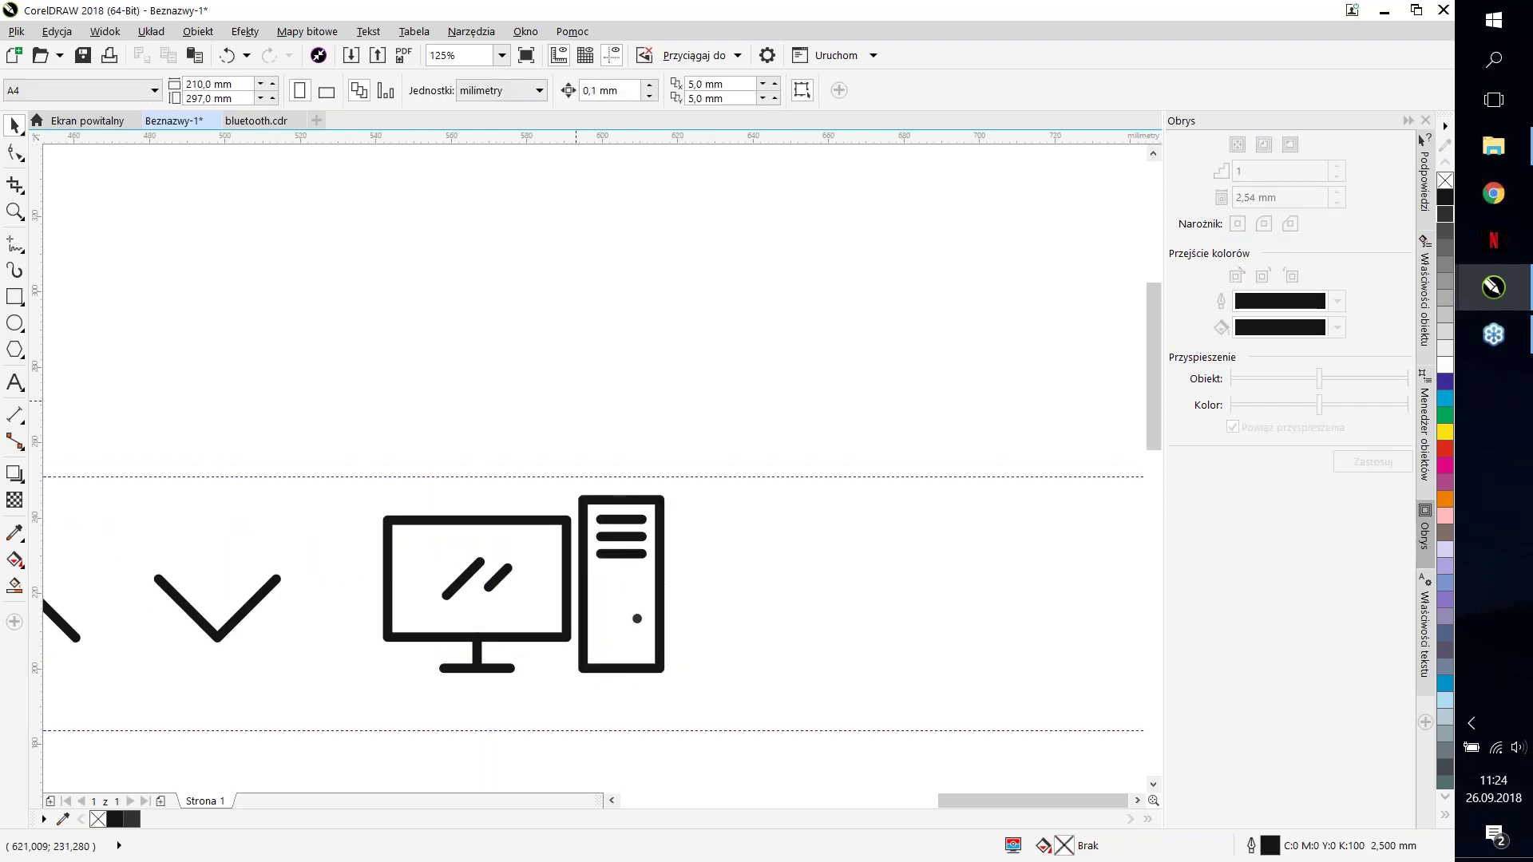
{"action": "scroll", "coordinate": [623, 562], "scroll_direction": "up", "scroll_amount": 1}
{"action": "left_click", "coordinate": [708, 558]}
{"action": "scroll", "coordinate": [825, 495], "scroll_direction": "down", "scroll_amount": 2}
{"action": "left_click", "coordinate": [847, 471]}
Step: Place a copy of the monitor icon to the right of the tower
{"action": "scroll", "coordinate": [760, 546], "scroll_direction": "down", "scroll_amount": 2}
{"action": "scroll", "coordinate": [868, 536], "scroll_direction": "up", "scroll_amount": 2}
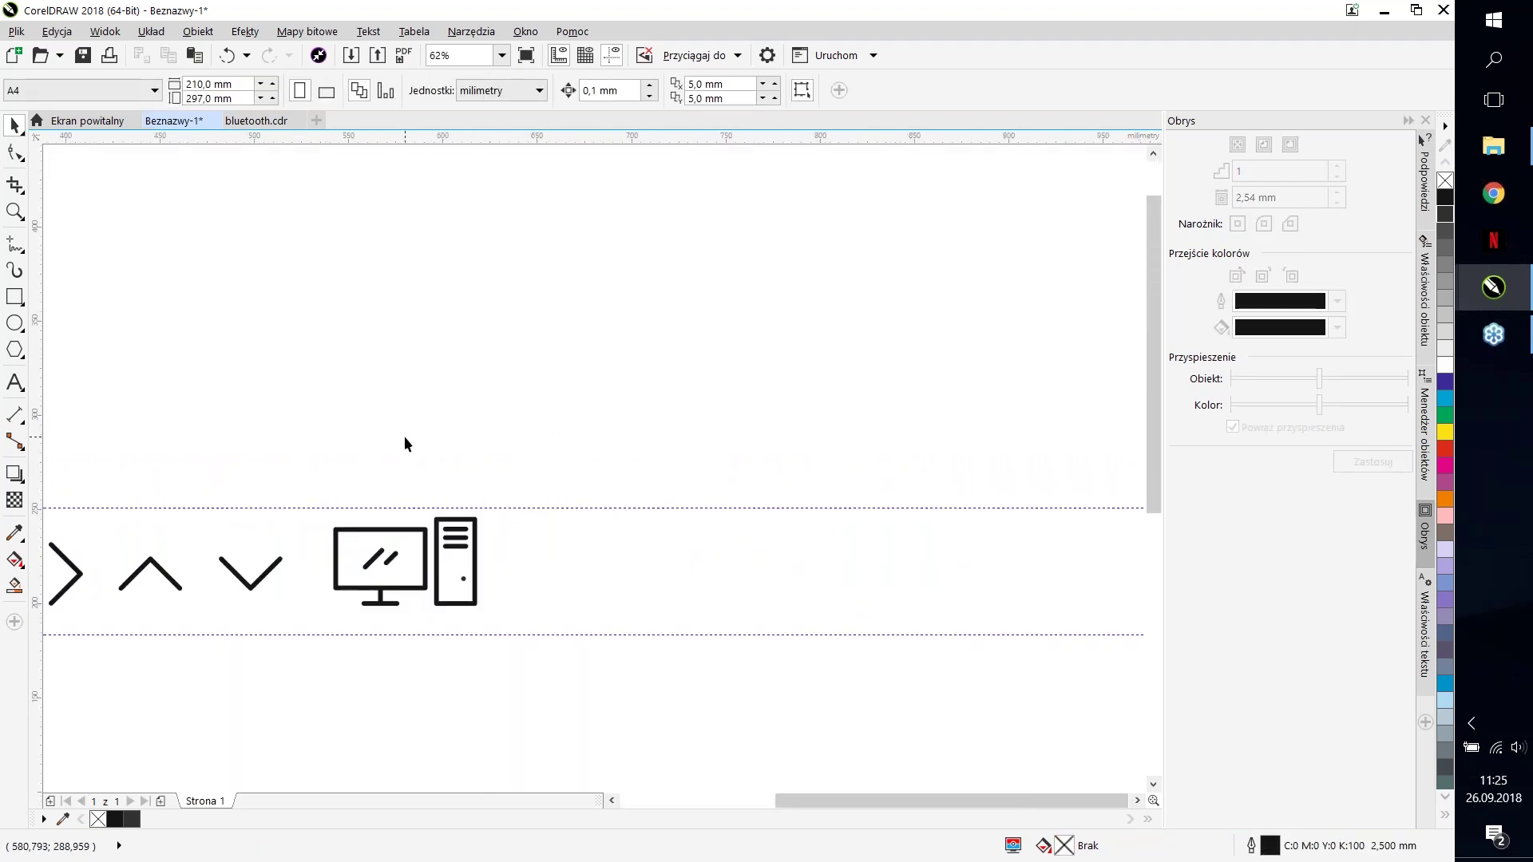
{"action": "left_click", "coordinate": [392, 561]}
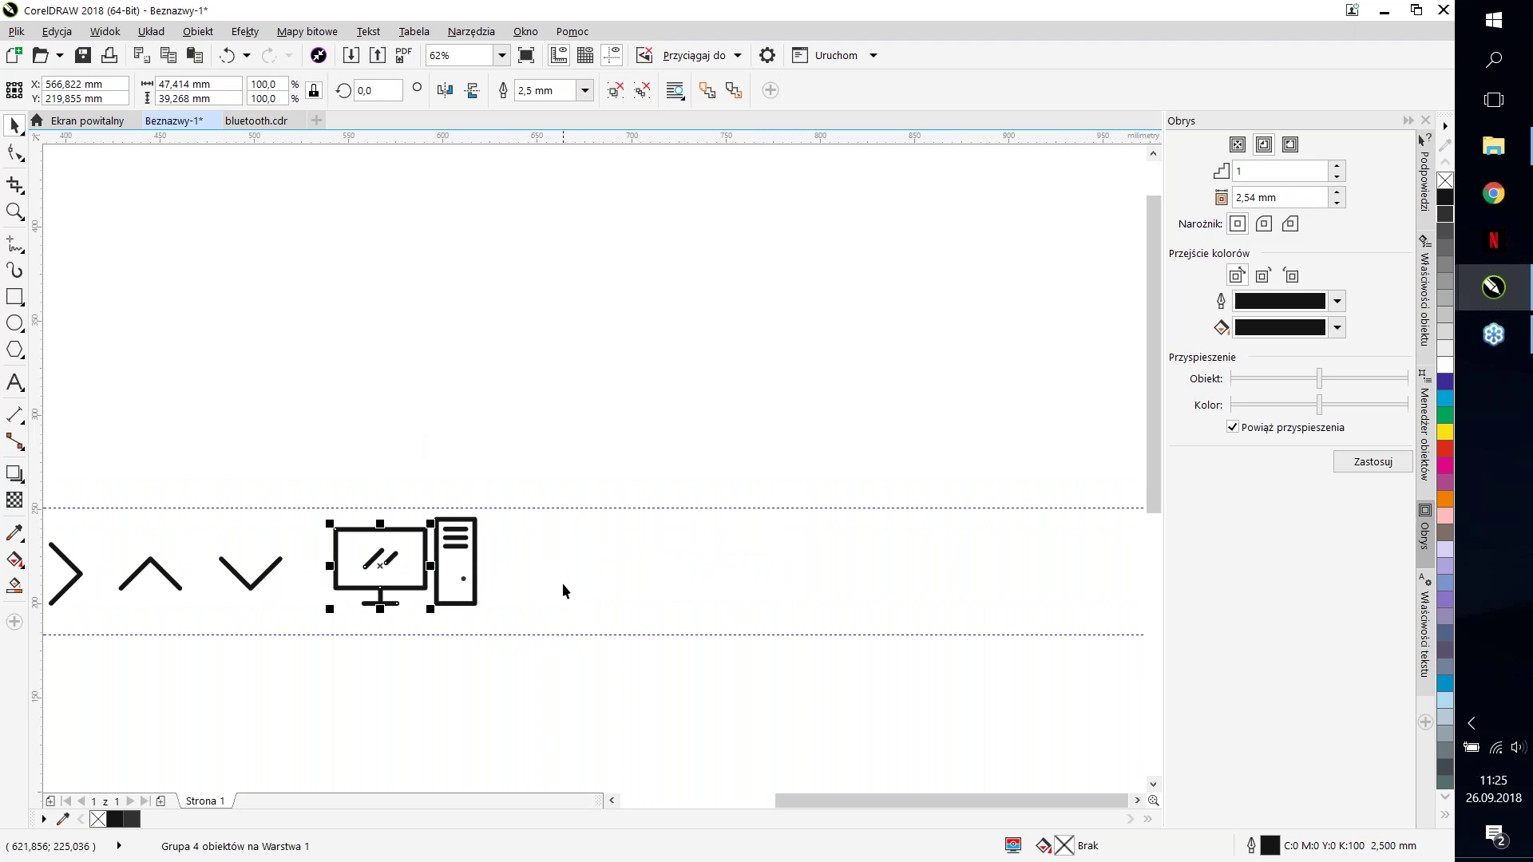
{"action": "scroll", "coordinate": [511, 583], "scroll_direction": "up", "scroll_amount": 2}
{"action": "left_click_drag", "start_coordinate": [353, 537], "coordinate": [674, 534]}
Step: Delete the neck and base from the monitor copy, leaving the screen and glare lines
{"action": "left_click", "coordinate": [650, 312]}
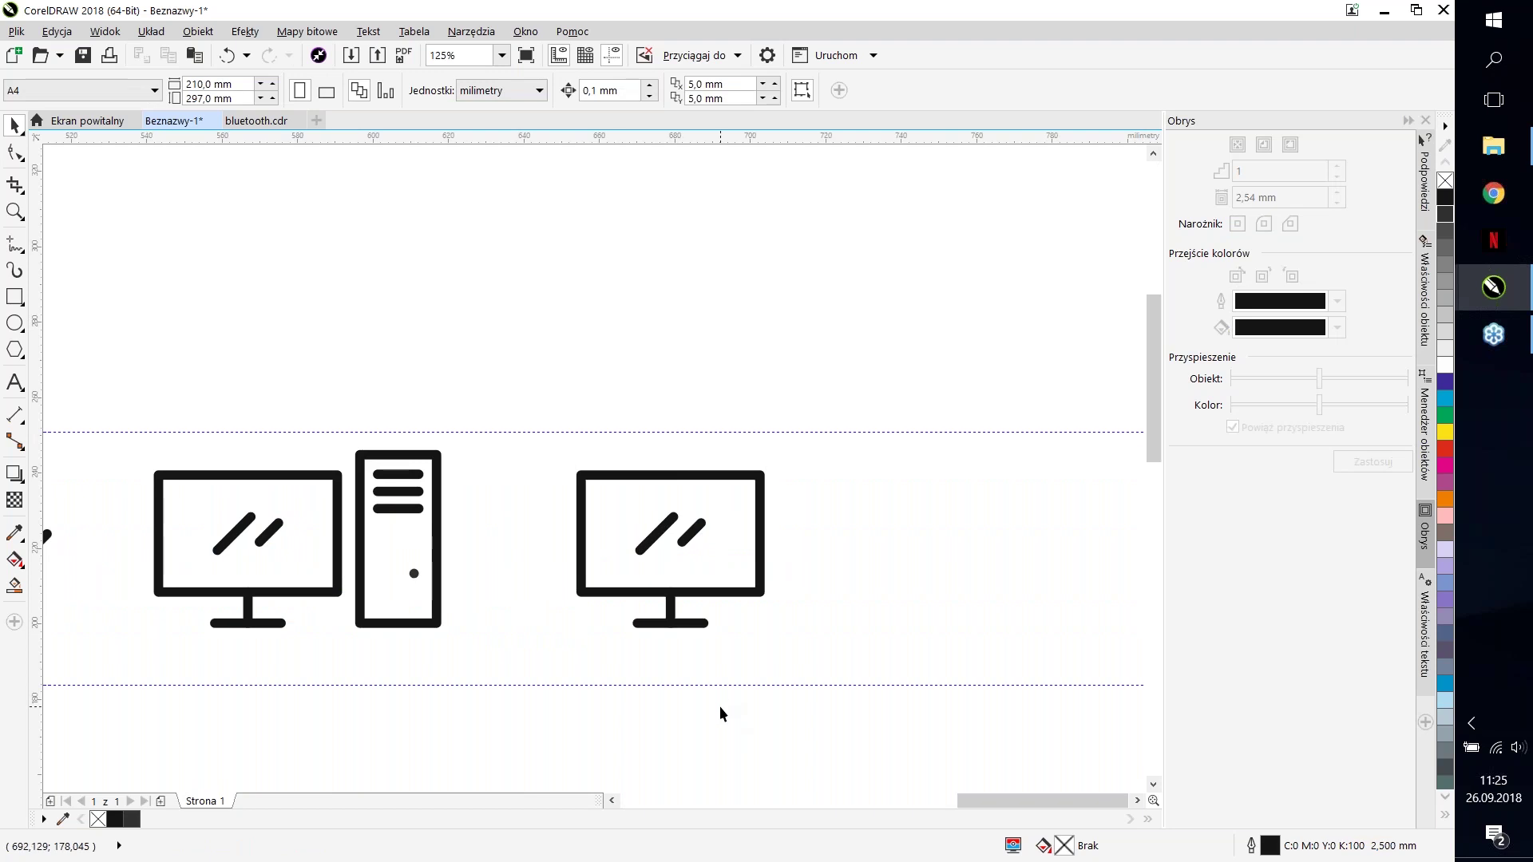
{"action": "left_click_drag", "start_coordinate": [720, 707], "coordinate": [614, 577]}
{"action": "left_click", "coordinate": [761, 743]}
{"action": "left_click_drag", "start_coordinate": [761, 721], "coordinate": [625, 584]}
{"action": "key", "text": "Delete"}
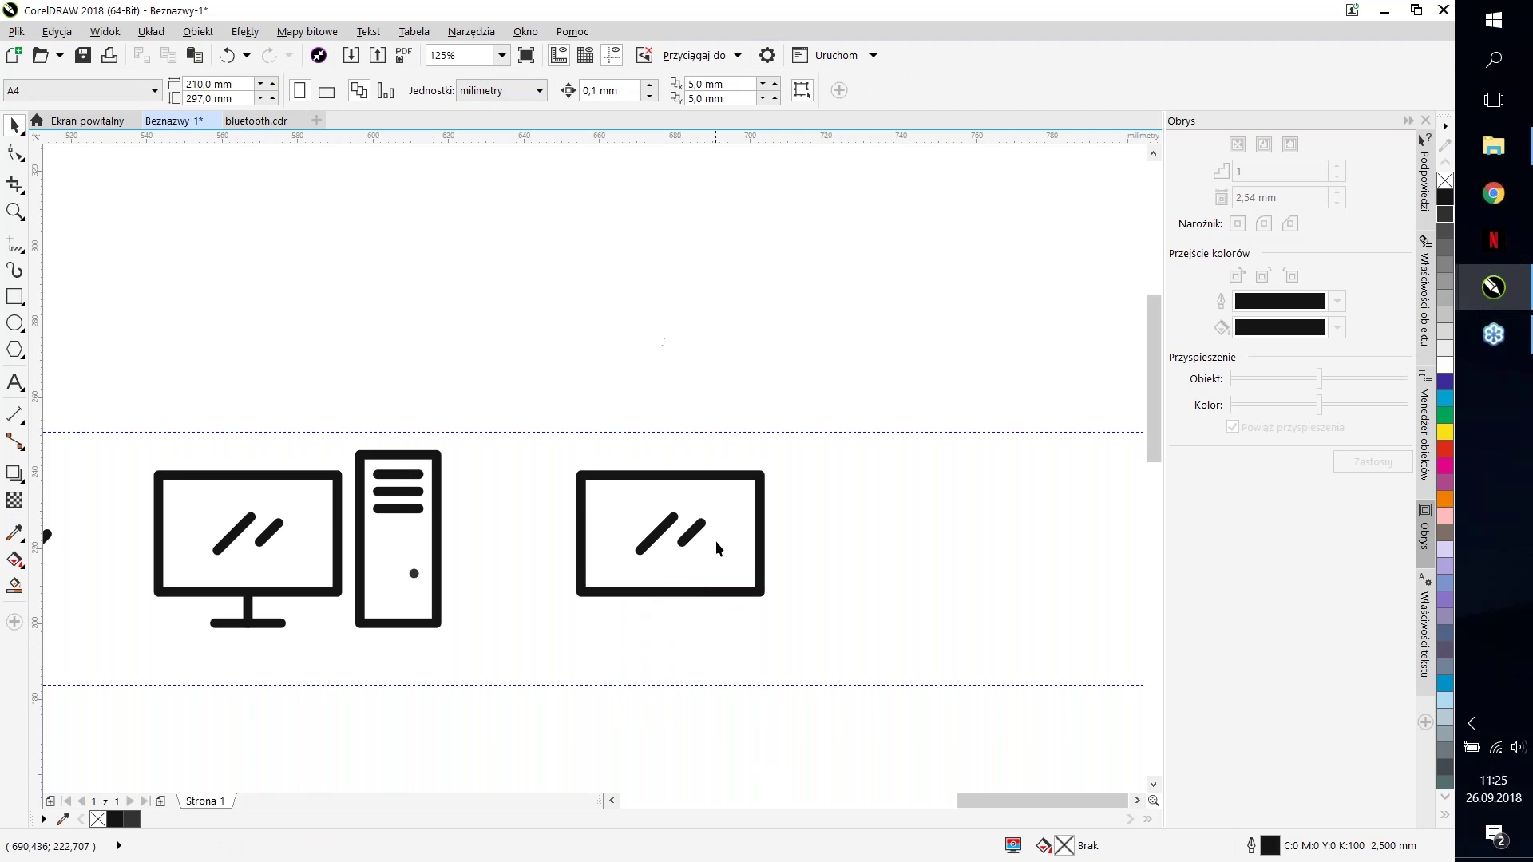
{"action": "left_click_drag", "start_coordinate": [545, 381], "coordinate": [830, 623]}
{"action": "scroll", "coordinate": [674, 427], "scroll_direction": "up", "scroll_amount": 1}
{"action": "left_click", "coordinate": [23, 249]}
{"action": "left_click", "coordinate": [25, 251]}
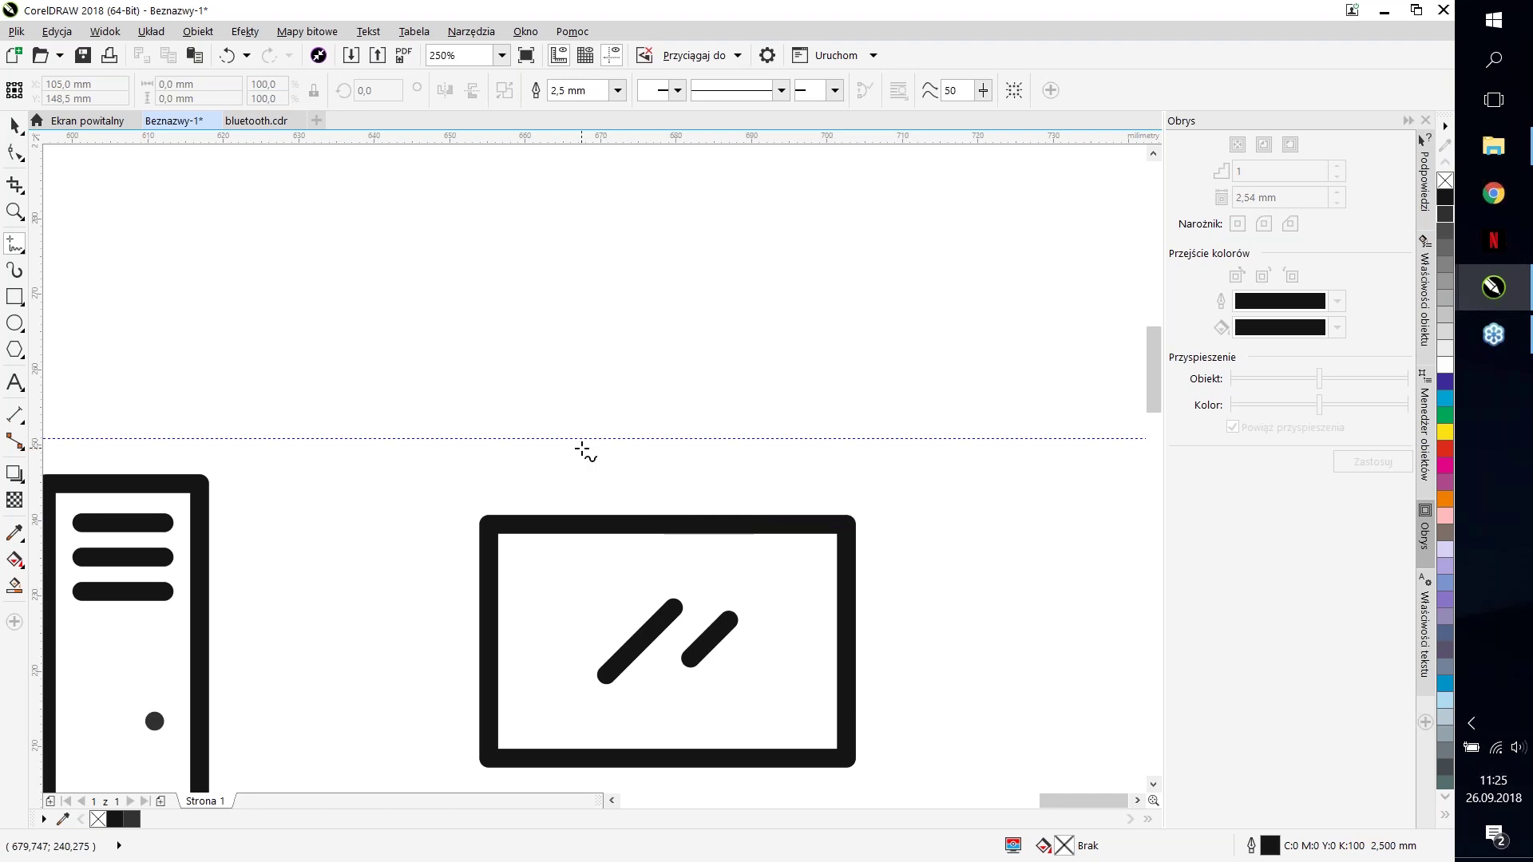
Step: Draw two antenna lines in a V from the screen's top centre
{"action": "left_click_drag", "start_coordinate": [668, 525], "coordinate": [622, 482]}
{"action": "left_click", "coordinate": [670, 526]}
{"action": "key", "text": "Escape"}
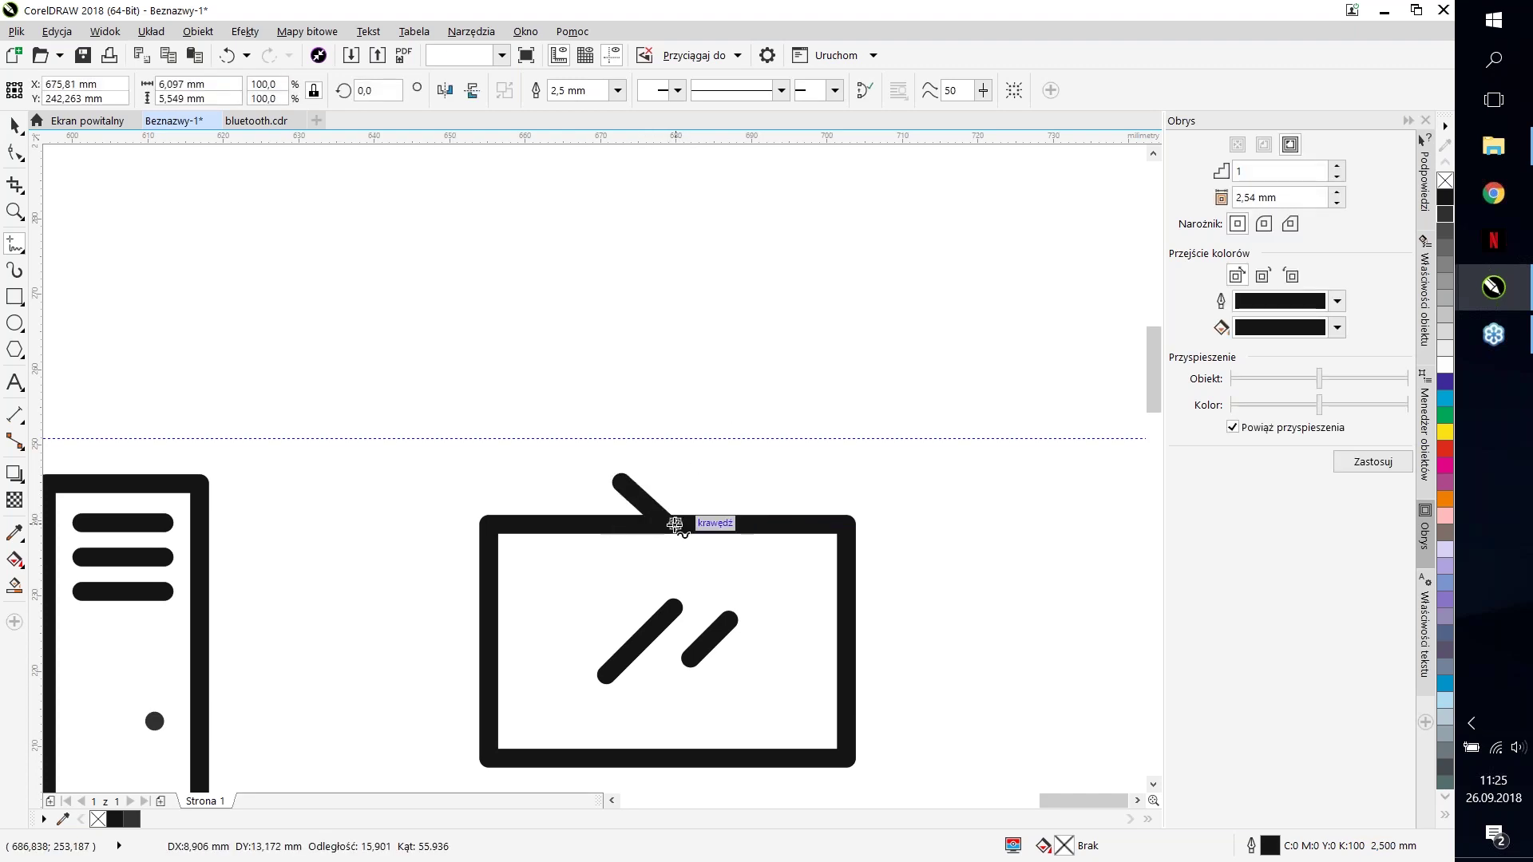
{"action": "left_click_drag", "start_coordinate": [675, 524], "coordinate": [745, 428]}
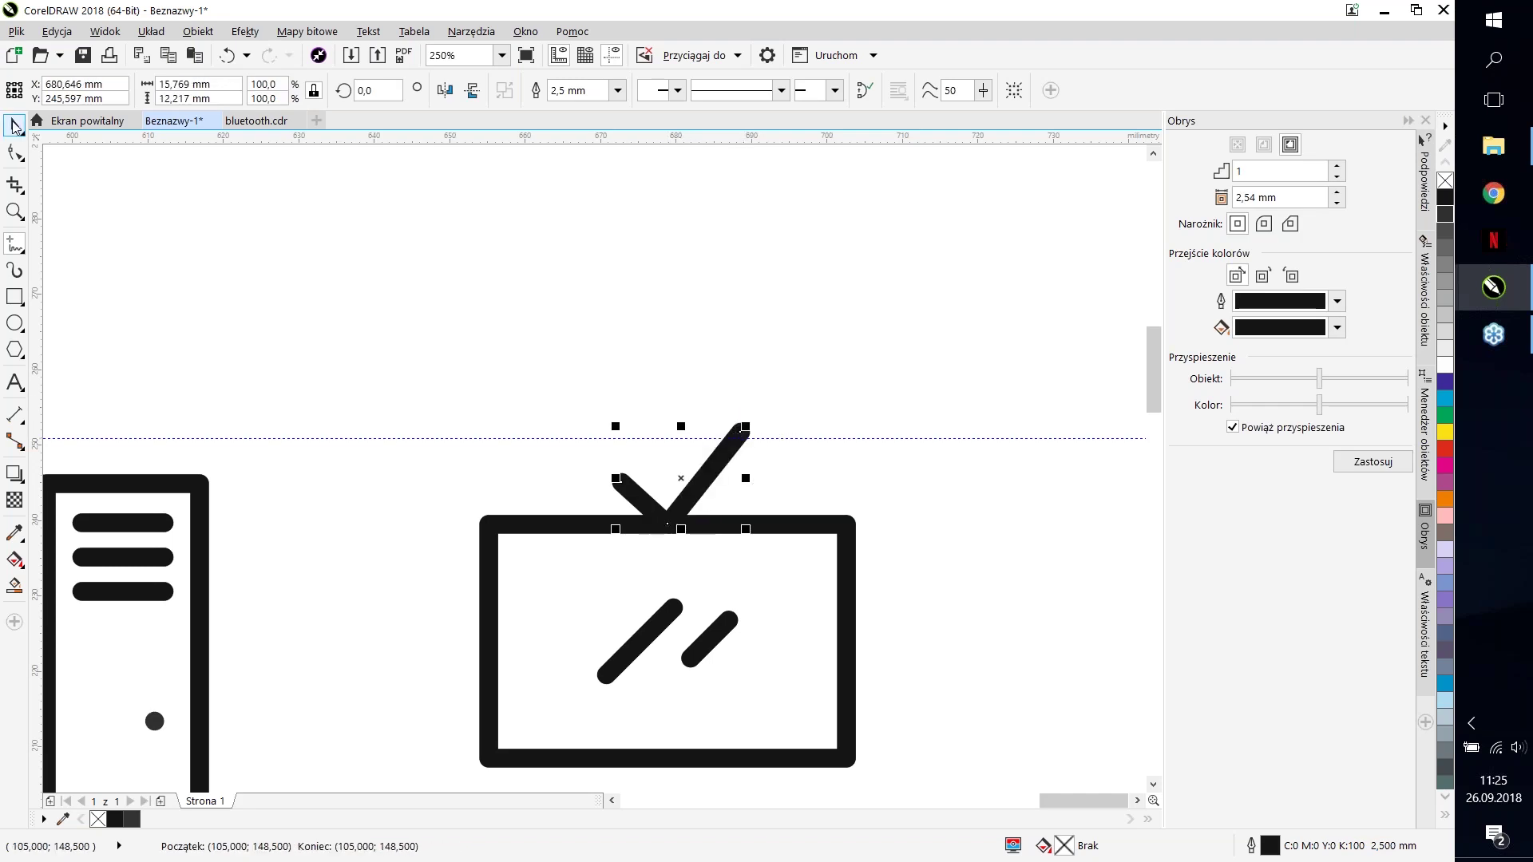
Step: Adjust the antenna's right arm so both arms meet at the shared point
{"action": "left_click", "coordinate": [15, 125]}
{"action": "left_click", "coordinate": [527, 435]}
{"action": "left_click_drag", "start_coordinate": [694, 502], "coordinate": [670, 526]}
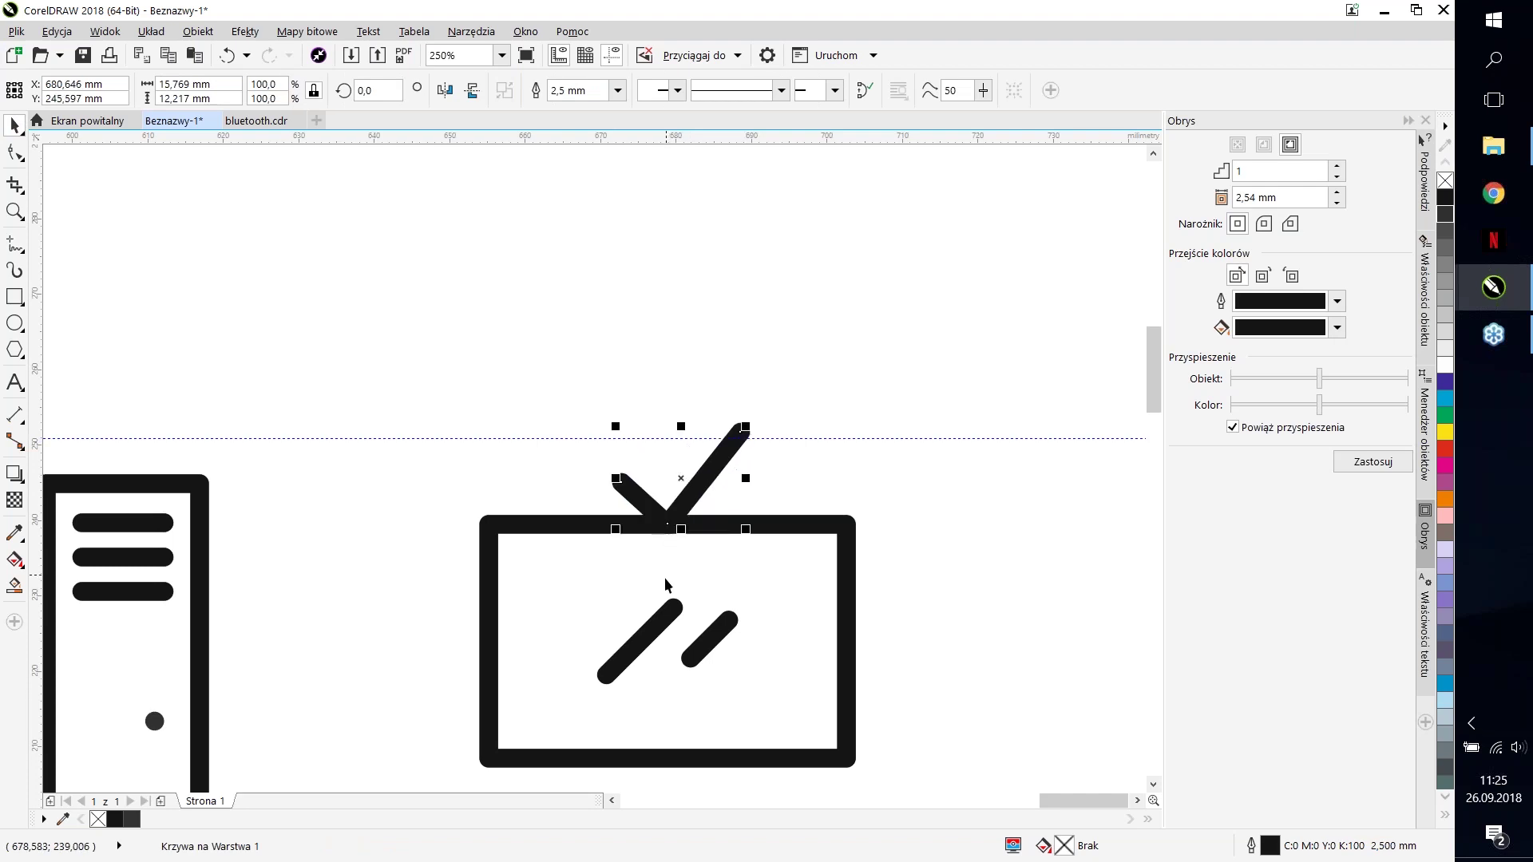
{"action": "left_click", "coordinate": [639, 384]}
{"action": "double_click", "coordinate": [719, 457]}
{"action": "scroll", "coordinate": [650, 500], "scroll_direction": "down", "scroll_amount": 1}
{"action": "left_click", "coordinate": [16, 125]}
{"action": "left_click", "coordinate": [402, 359]}
Step: Nudge the whole TV icon slightly down and left
{"action": "left_click_drag", "start_coordinate": [524, 391], "coordinate": [790, 675]}
{"action": "left_click_drag", "start_coordinate": [727, 599], "coordinate": [706, 619]}
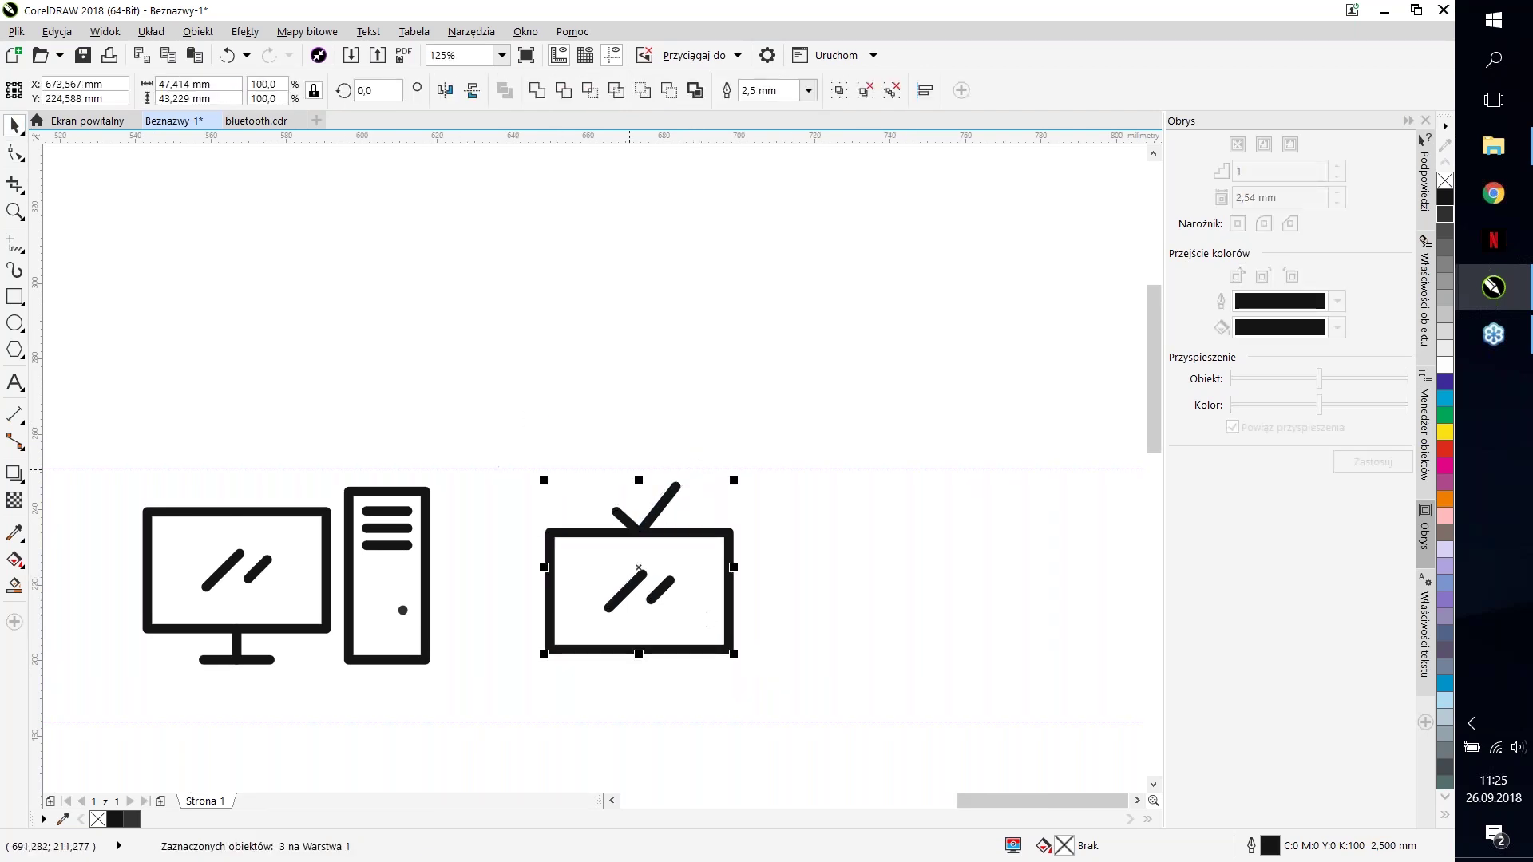
{"action": "key", "text": "Escape"}
{"action": "scroll", "coordinate": [653, 658], "scroll_direction": "up", "scroll_amount": 2}
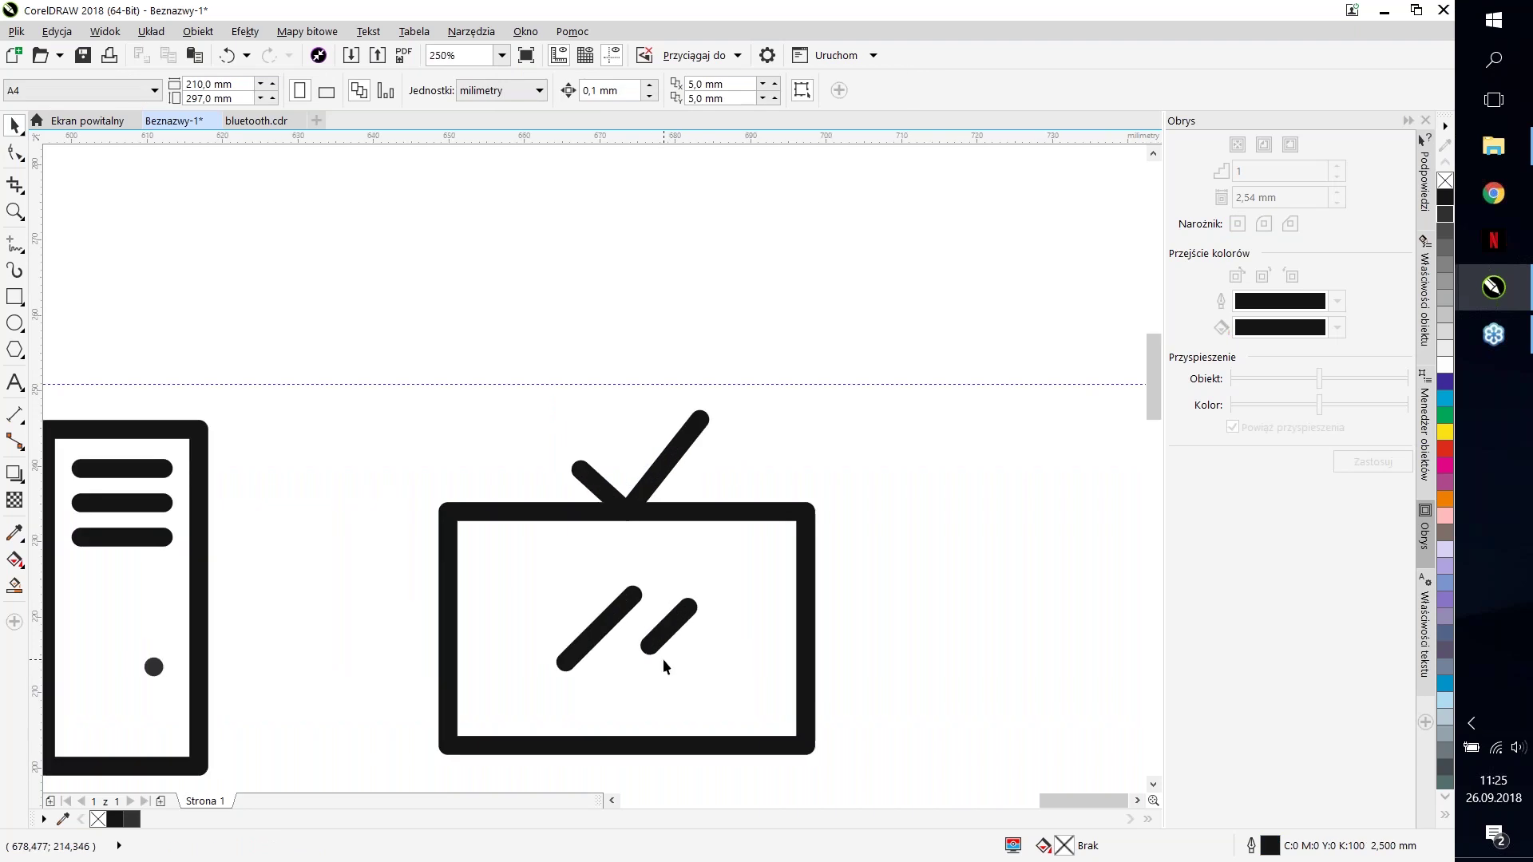
Step: Place a copy of the TV icon to the right
{"action": "scroll", "coordinate": [620, 649], "scroll_direction": "down", "scroll_amount": 4}
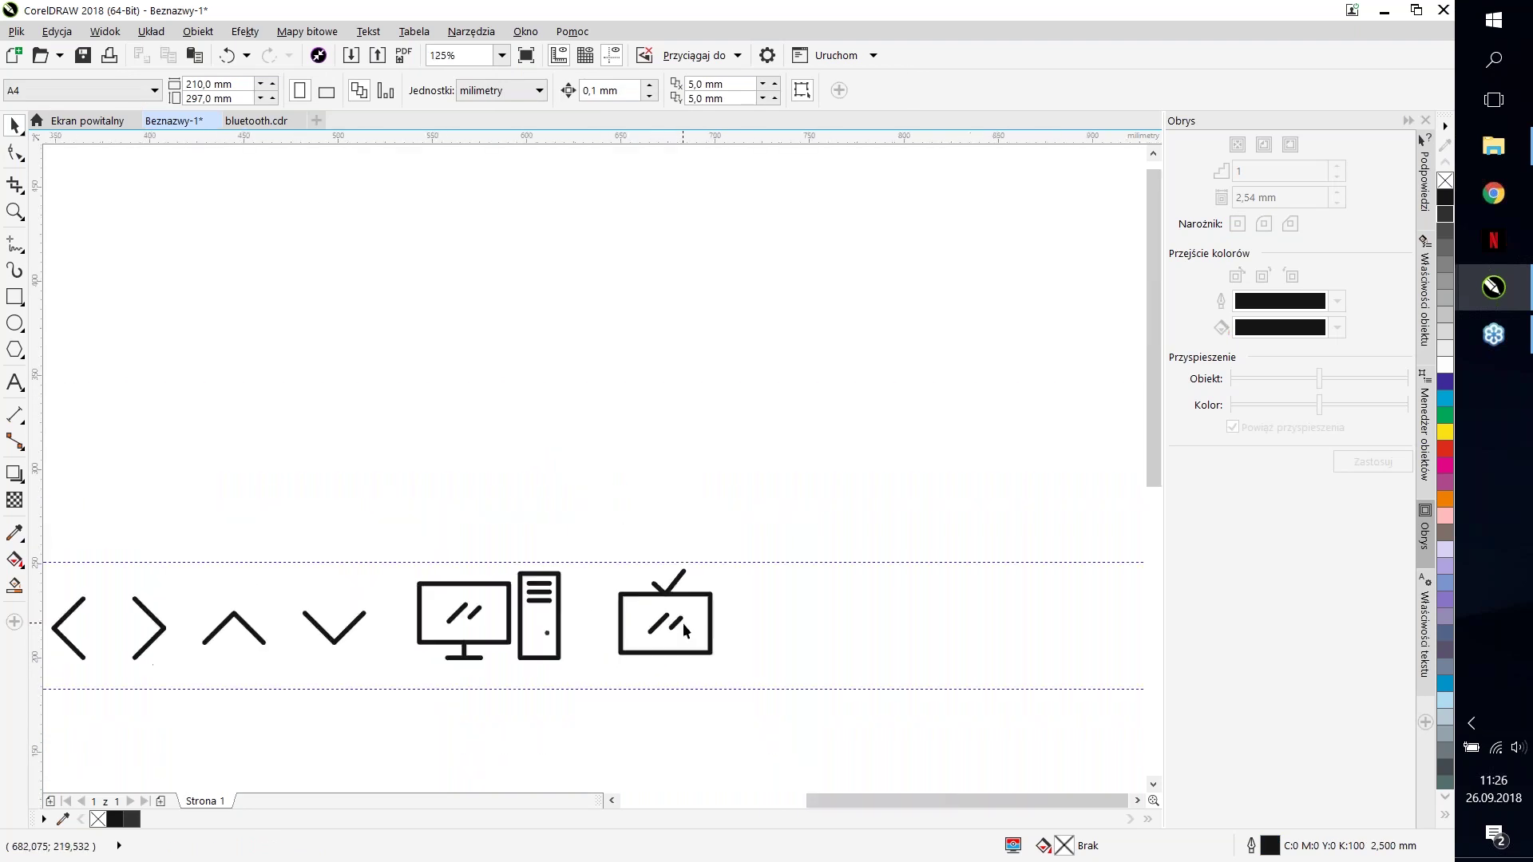
{"action": "left_click", "coordinate": [709, 654]}
{"action": "scroll", "coordinate": [709, 654], "scroll_direction": "up", "scroll_amount": 2}
{"action": "left_click_drag", "start_coordinate": [709, 654], "coordinate": [919, 614]}
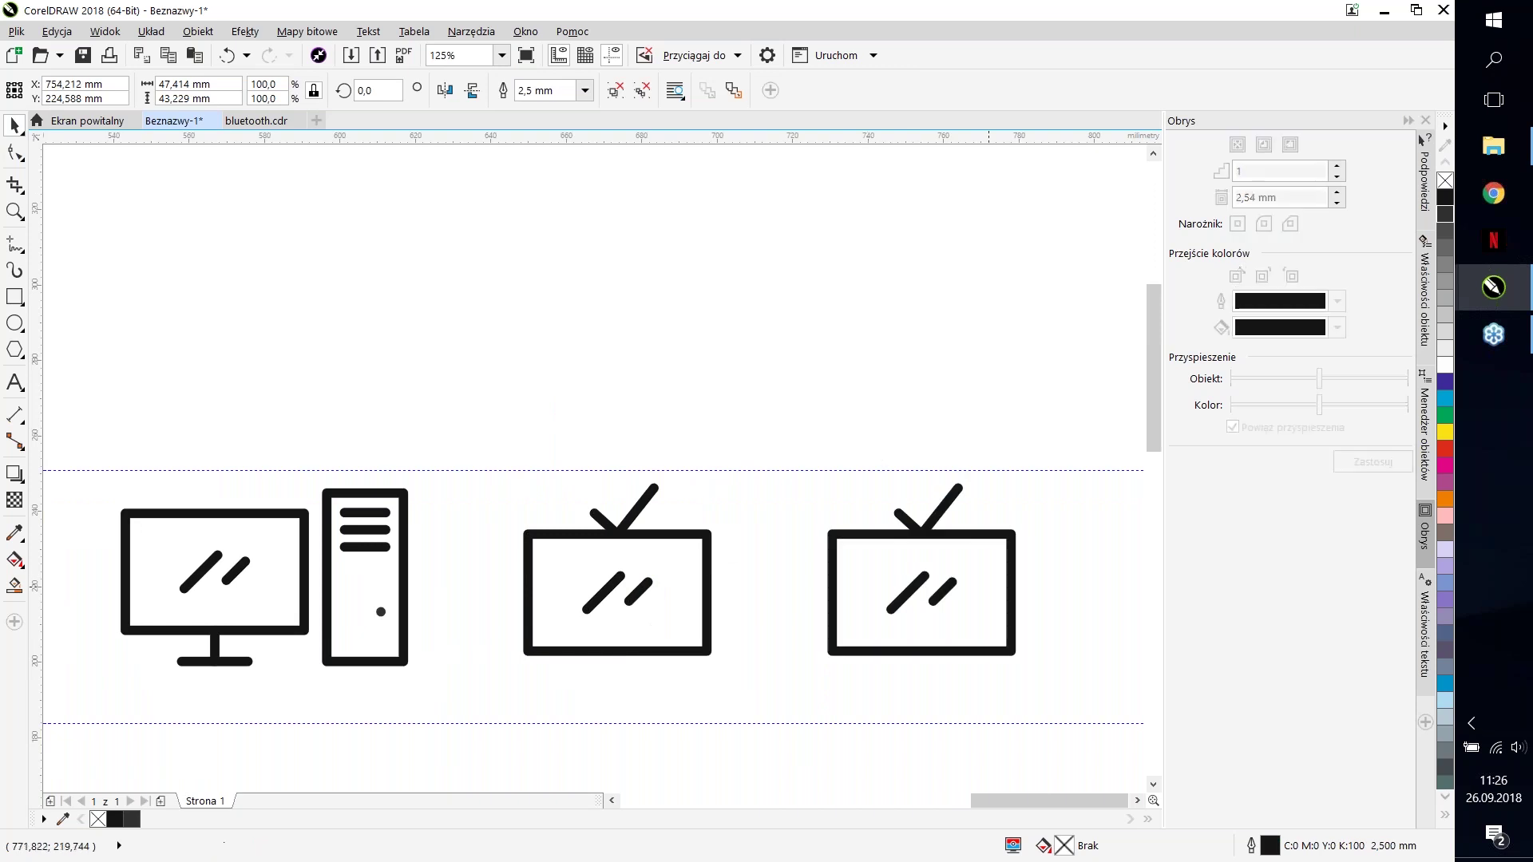
{"action": "key", "text": "ctrl+u"}
{"action": "key", "text": "Escape"}
Step: Give the copy's screen rectangle a 5 mm inside contour as a second frame
{"action": "left_click", "coordinate": [992, 546]}
{"action": "scroll", "coordinate": [991, 546], "scroll_direction": "up", "scroll_amount": 1}
{"action": "left_click_drag", "start_coordinate": [1030, 640], "coordinate": [996, 666]}
{"action": "key", "text": "ctrl+z"}
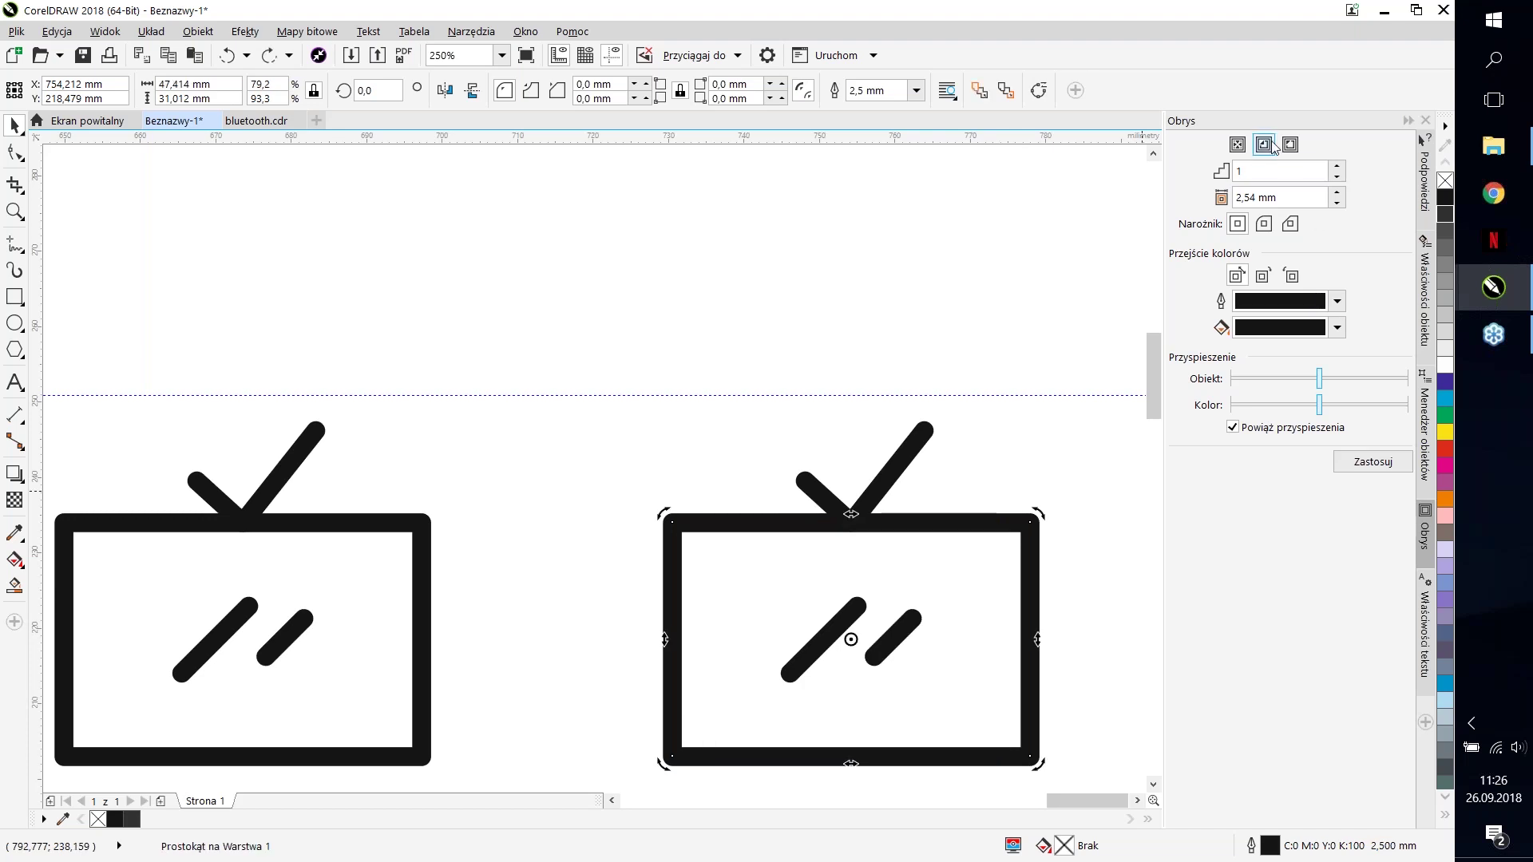
{"action": "left_click", "coordinate": [1266, 197]}
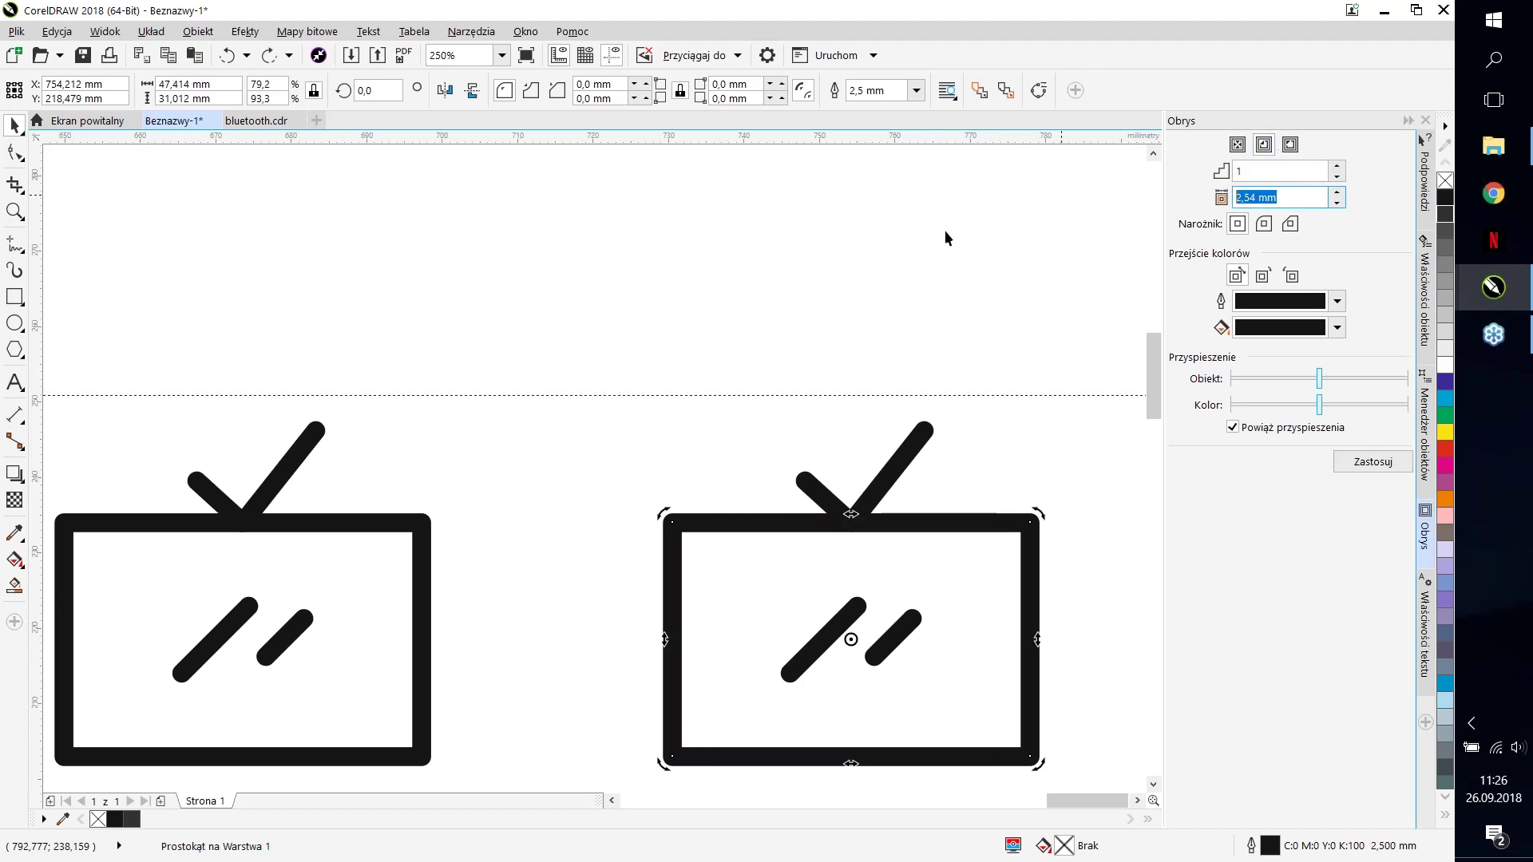
{"action": "type", "text": "5"}
{"action": "key", "text": "Return"}
{"action": "left_click", "coordinate": [549, 233]}
{"action": "scroll", "coordinate": [711, 429], "scroll_direction": "down", "scroll_amount": 3}
{"action": "scroll", "coordinate": [831, 633], "scroll_direction": "up", "scroll_amount": 2}
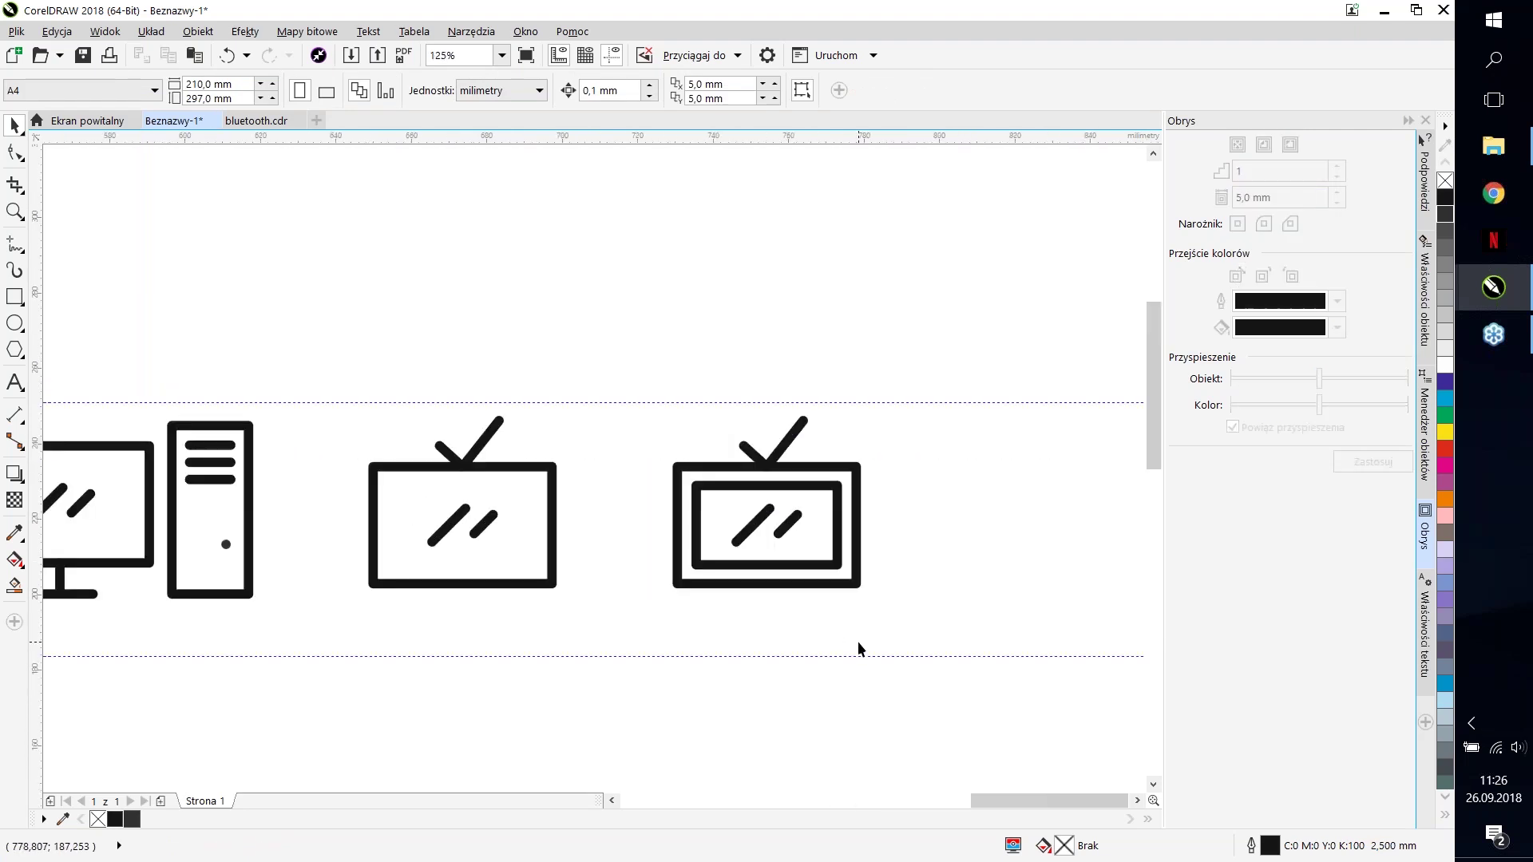
{"action": "scroll", "coordinate": [877, 528], "scroll_direction": "up", "scroll_amount": 2}
{"action": "scroll", "coordinate": [877, 529], "scroll_direction": "down", "scroll_amount": 4}
Step: Copy the double-framed TV further right and lift the middle TV's frames off its antenna
{"action": "left_click_drag", "start_coordinate": [734, 548], "coordinate": [888, 546]}
{"action": "left_click", "coordinate": [870, 581]}
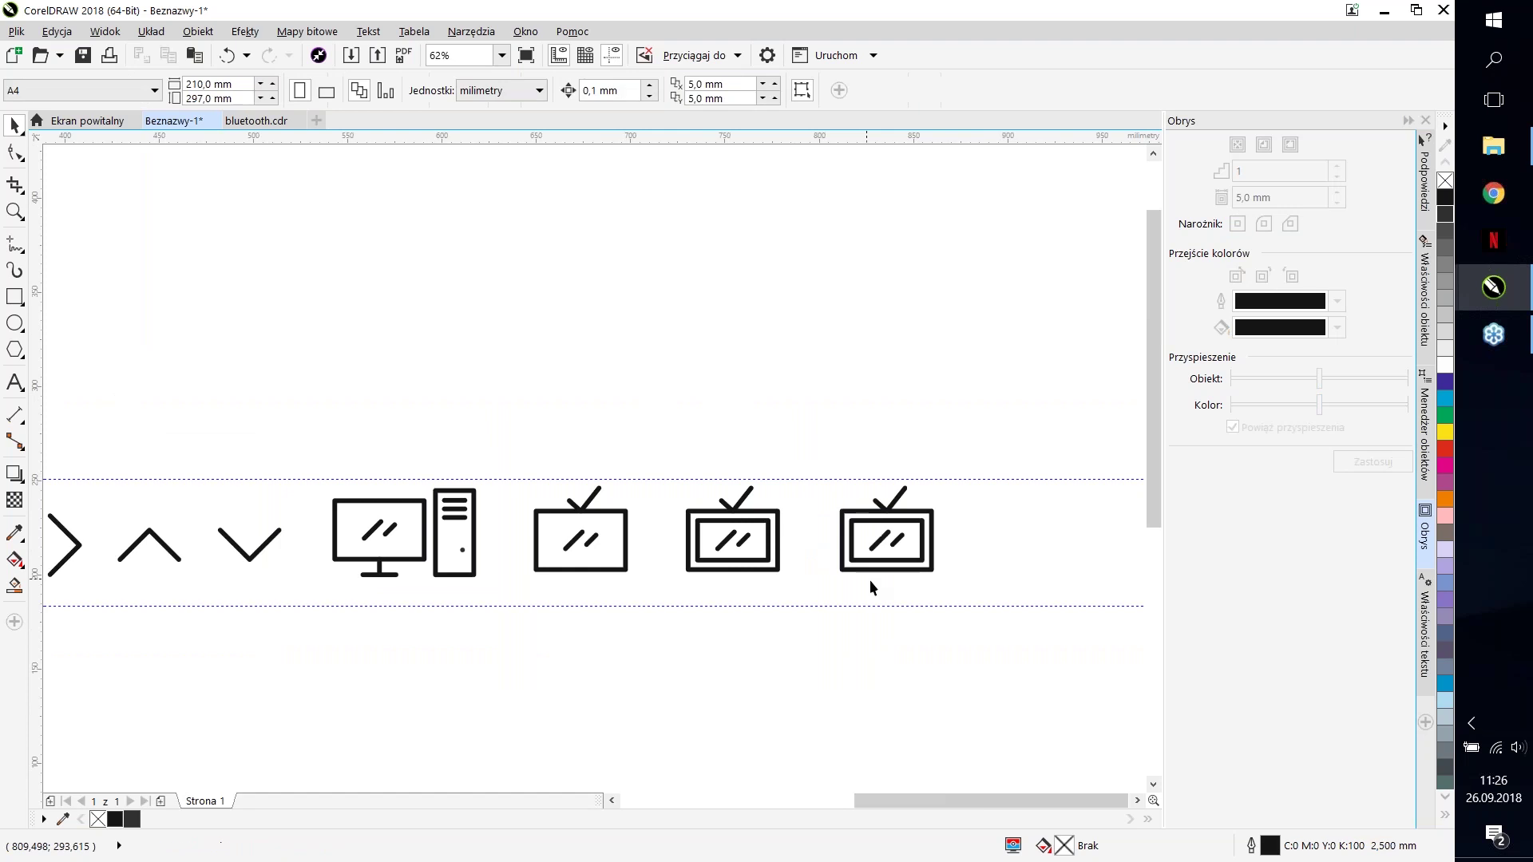
{"action": "left_click", "coordinate": [885, 540]}
{"action": "left_click", "coordinate": [827, 460]}
{"action": "scroll", "coordinate": [895, 575], "scroll_direction": "up", "scroll_amount": 3}
{"action": "left_click", "coordinate": [648, 469]}
{"action": "left_click_drag", "start_coordinate": [657, 471], "coordinate": [618, 283]}
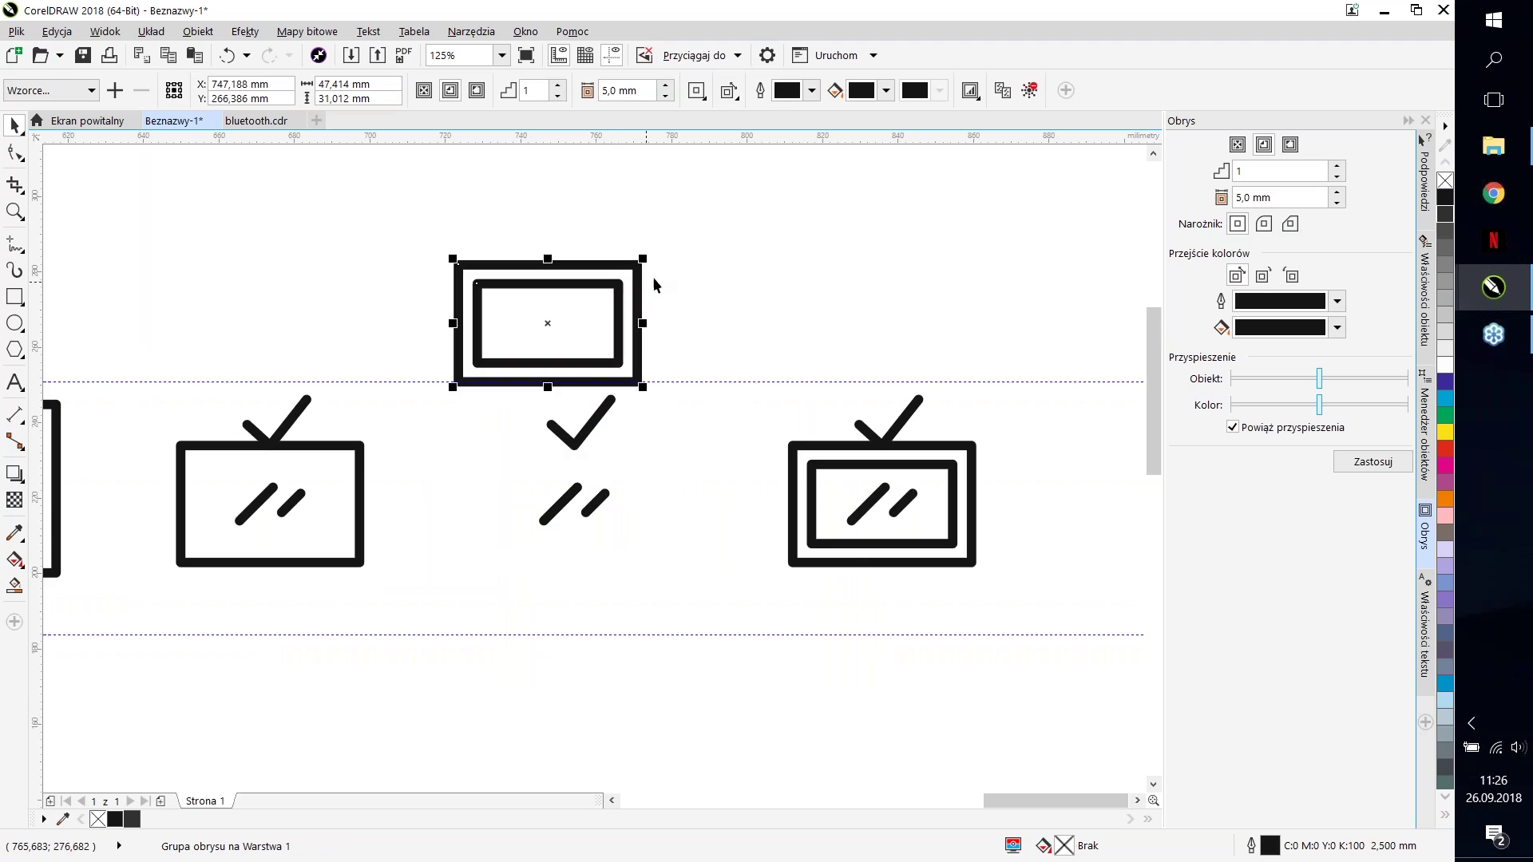
Step: Restore the right TV's frames under its antenna and select the middle TV's contour group
{"action": "key", "text": "ctrl+z"}
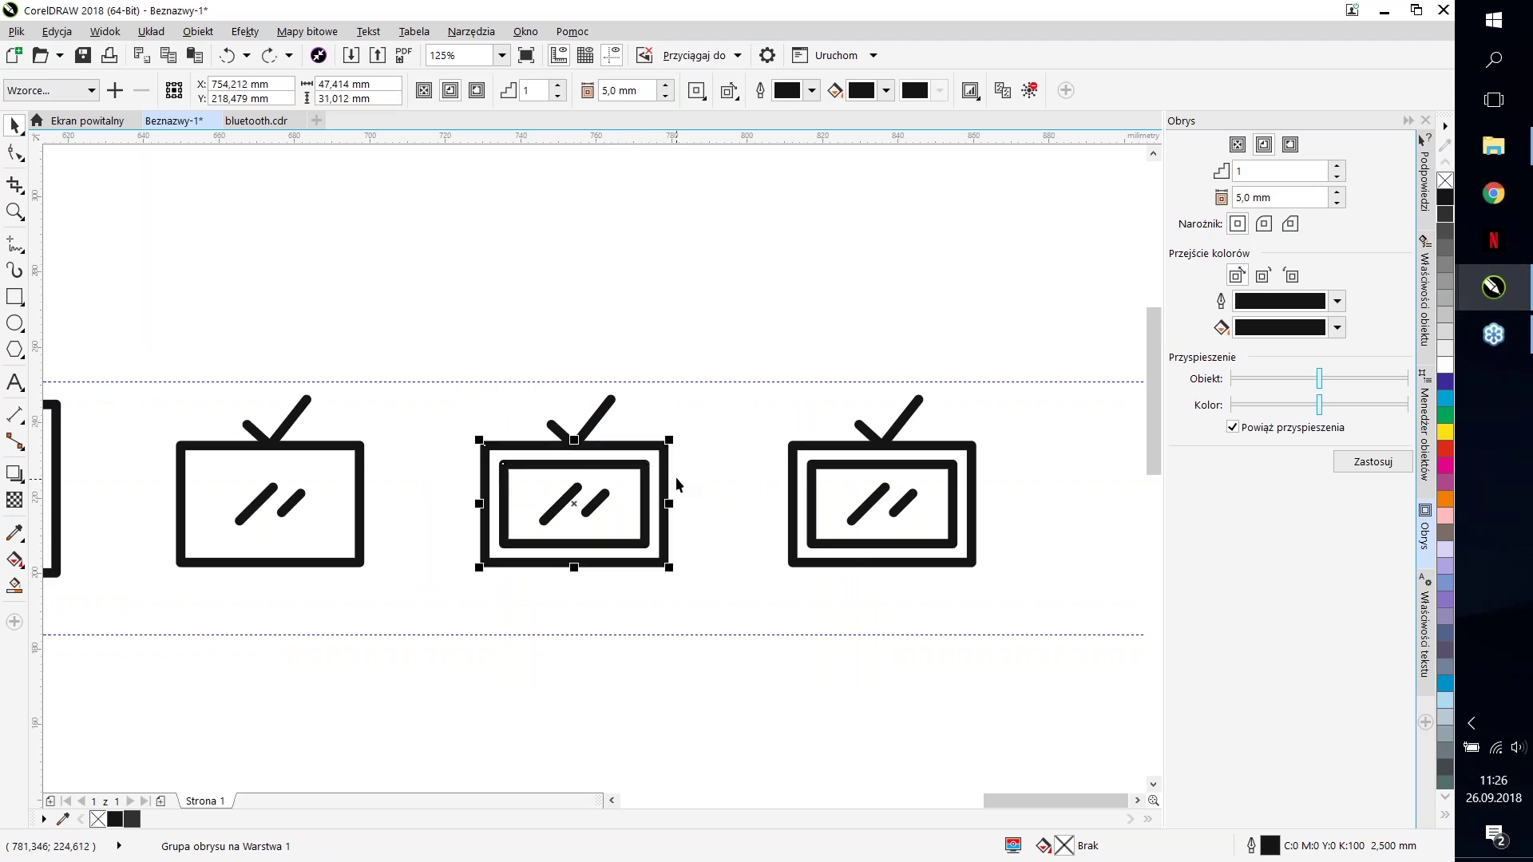
{"action": "left_click", "coordinate": [503, 470]}
{"action": "left_click", "coordinate": [507, 487]}
{"action": "left_click", "coordinate": [504, 350]}
{"action": "left_click", "coordinate": [514, 442]}
{"action": "left_click", "coordinate": [495, 327]}
{"action": "left_click", "coordinate": [502, 447]}
{"action": "left_click", "coordinate": [508, 466]}
{"action": "left_click", "coordinate": [523, 388]}
{"action": "left_click", "coordinate": [511, 462]}
Step: Break the middle TV's contour group apart with Obiekt > Rozłącz
{"action": "left_click", "coordinate": [196, 34]}
{"action": "left_click", "coordinate": [197, 34]}
{"action": "left_click", "coordinate": [196, 34]}
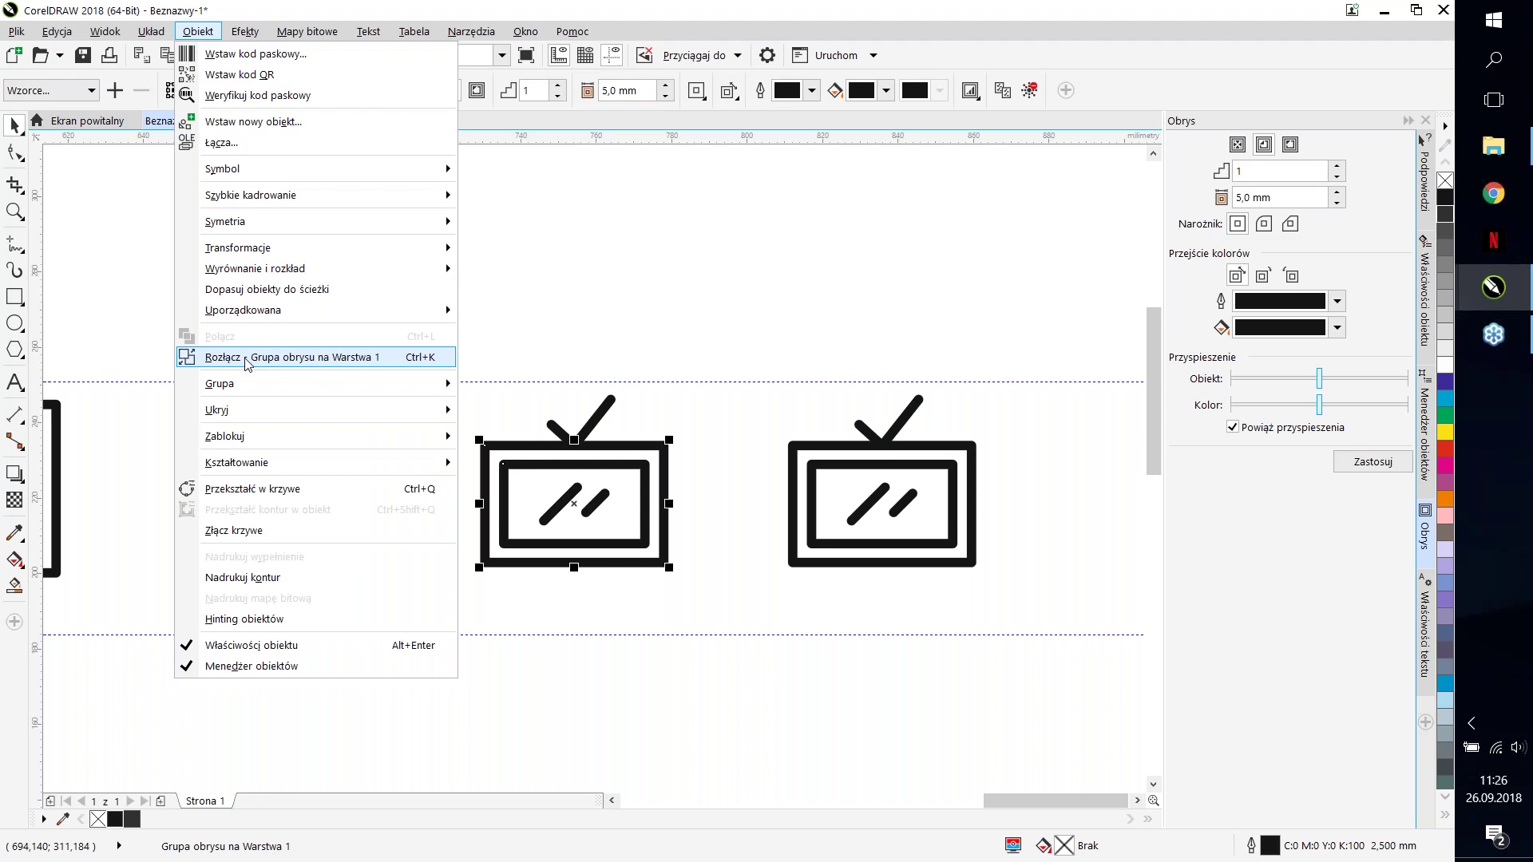
{"action": "left_click", "coordinate": [245, 358]}
Step: Confirm the two rectangles move independently, undo the test move, and select the right TV
{"action": "left_click", "coordinate": [714, 249]}
{"action": "left_click_drag", "start_coordinate": [645, 481], "coordinate": [702, 426]}
{"action": "key", "text": "ctrl+z"}
{"action": "key", "text": "ctrl+z"}
{"action": "left_click", "coordinate": [940, 476]}
{"action": "left_click", "coordinate": [938, 469]}
{"action": "left_click", "coordinate": [937, 410]}
{"action": "left_click", "coordinate": [926, 476]}
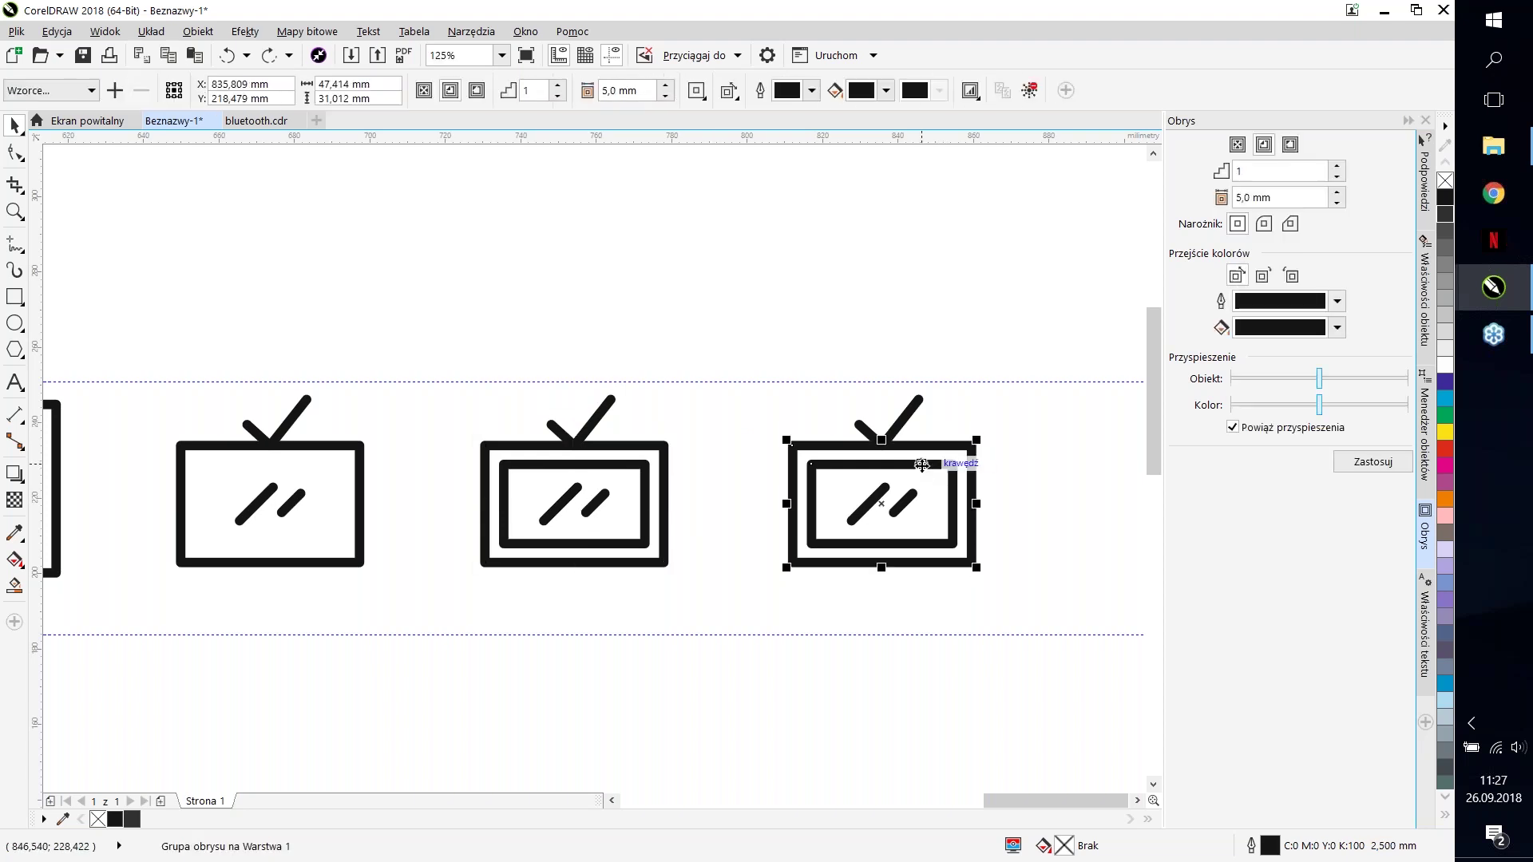
Step: Try widening the right TV's outer frame to the right, then undo the change
{"action": "left_click", "coordinate": [903, 352]}
{"action": "scroll", "coordinate": [879, 452], "scroll_direction": "up", "scroll_amount": 2}
{"action": "scroll", "coordinate": [825, 445], "scroll_direction": "down", "scroll_amount": 3}
{"action": "scroll", "coordinate": [906, 457], "scroll_direction": "up", "scroll_amount": 2}
{"action": "scroll", "coordinate": [905, 456], "scroll_direction": "up", "scroll_amount": 2}
{"action": "left_click", "coordinate": [859, 515]}
{"action": "left_click_drag", "start_coordinate": [860, 517], "coordinate": [959, 523]}
{"action": "key", "text": "ctrl+z"}
{"action": "key", "text": "ctrl+z"}
{"action": "key", "text": "Escape"}
Step: Draw a 2,5 mm circle beside the screen and remove its outline
{"action": "key", "text": "F7"}
{"action": "left_click_drag", "start_coordinate": [871, 453], "coordinate": [896, 486]}
{"action": "left_click", "coordinate": [192, 84]}
{"action": "type", "text": "2,5"}
{"action": "key", "text": "Return"}
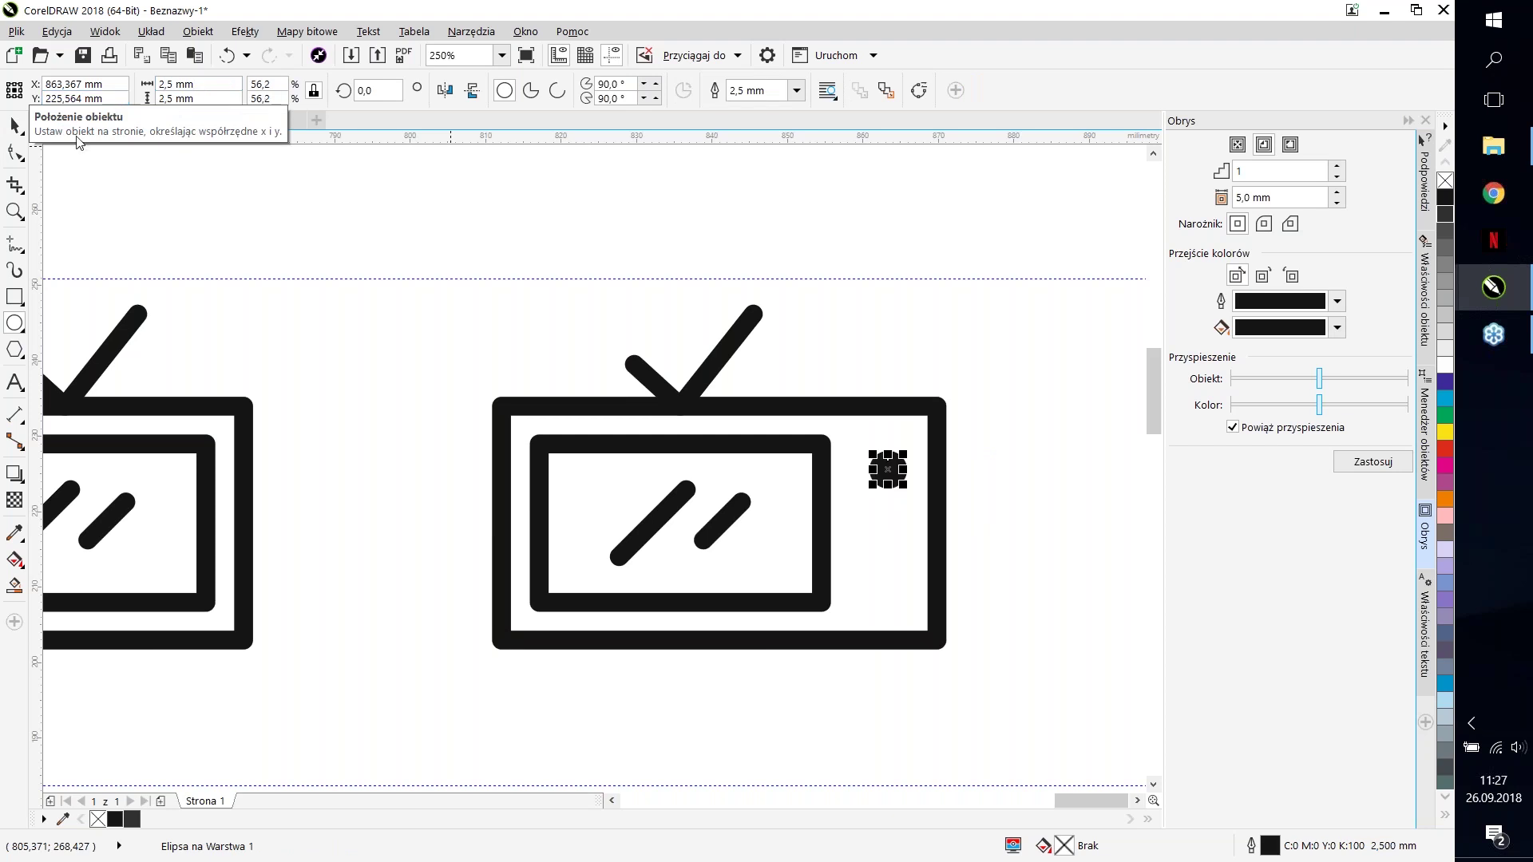
{"action": "right_click", "coordinate": [1445, 180]}
{"action": "key", "text": "space"}
{"action": "left_click", "coordinate": [861, 330]}
Step: Duplicate the dot into three evenly spaced copies, then delete the top one
{"action": "scroll", "coordinate": [902, 477], "scroll_direction": "up", "scroll_amount": 2}
{"action": "left_click", "coordinate": [876, 469]}
{"action": "left_click_drag", "start_coordinate": [876, 460], "coordinate": [844, 518]}
{"action": "key", "text": "ctrl+r"}
{"action": "scroll", "coordinate": [982, 551], "scroll_direction": "down", "scroll_amount": 2}
{"action": "left_click", "coordinate": [1018, 628]}
{"action": "scroll", "coordinate": [1017, 628], "scroll_direction": "up", "scroll_amount": 1}
{"action": "left_click_drag", "start_coordinate": [990, 548], "coordinate": [836, 348]}
{"action": "left_click", "coordinate": [1013, 470]}
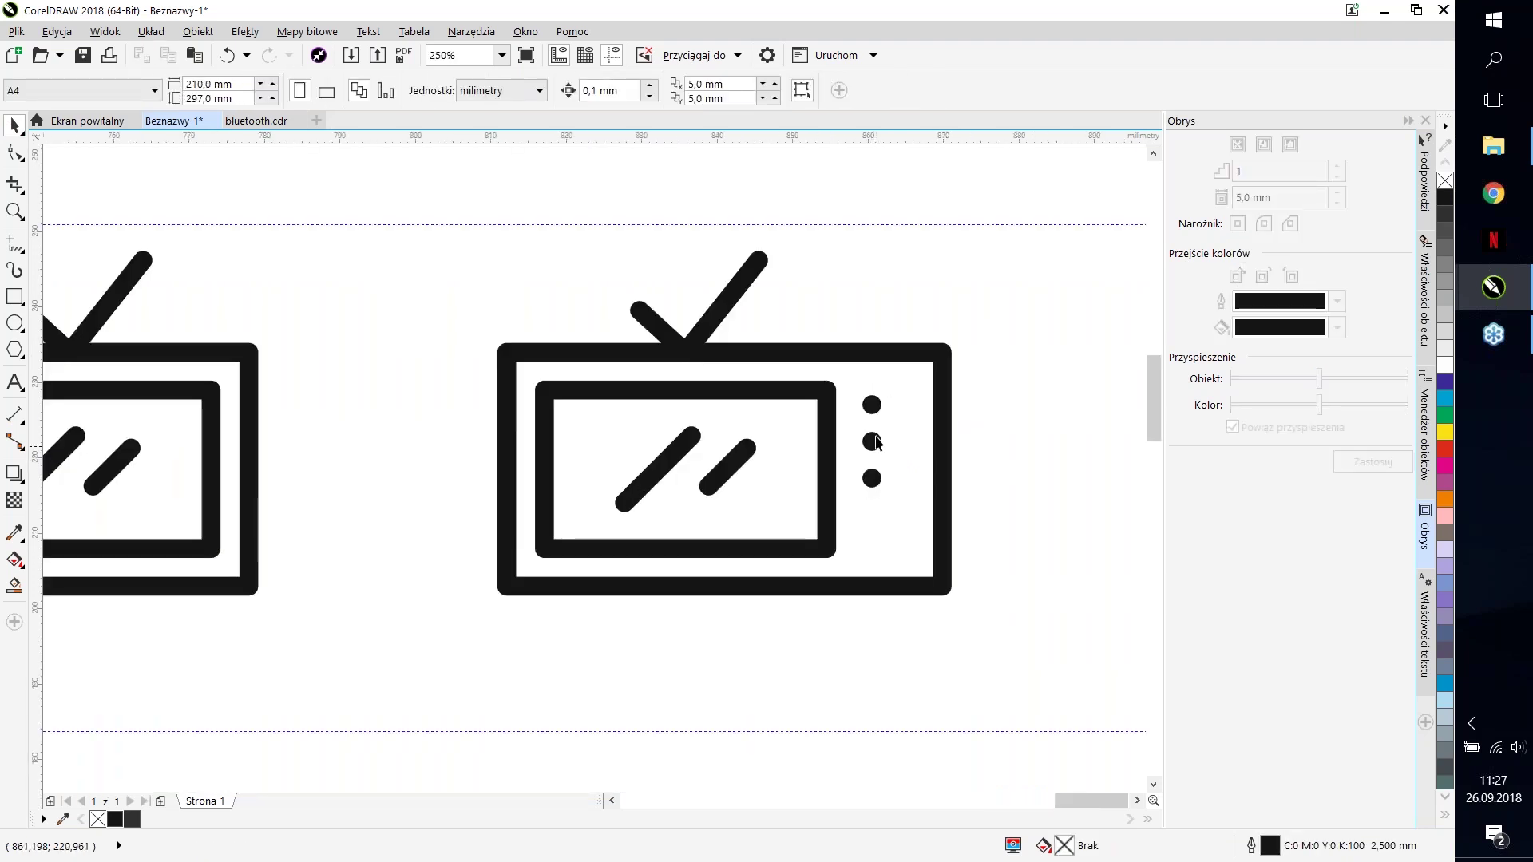
{"action": "left_click", "coordinate": [867, 401]}
{"action": "key", "text": "Delete"}
Step: Enlarge the two remaining dots into knobs
{"action": "left_click", "coordinate": [872, 445]}
{"action": "left_click_drag", "start_coordinate": [970, 413], "coordinate": [865, 513]}
{"action": "left_click_drag", "start_coordinate": [998, 429], "coordinate": [826, 509]}
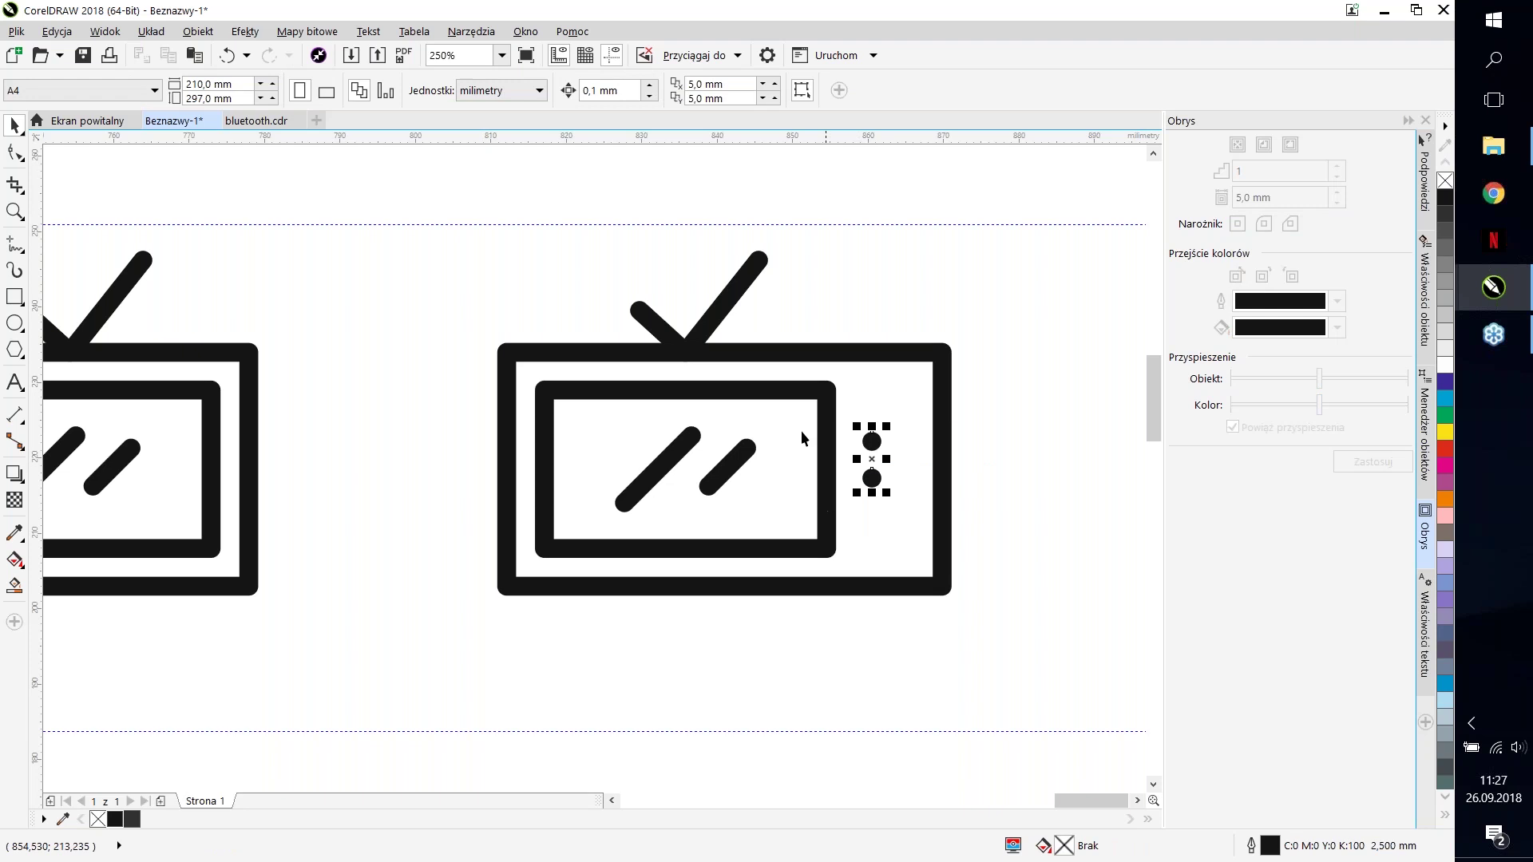
{"action": "left_click_drag", "start_coordinate": [886, 426], "coordinate": [900, 386]}
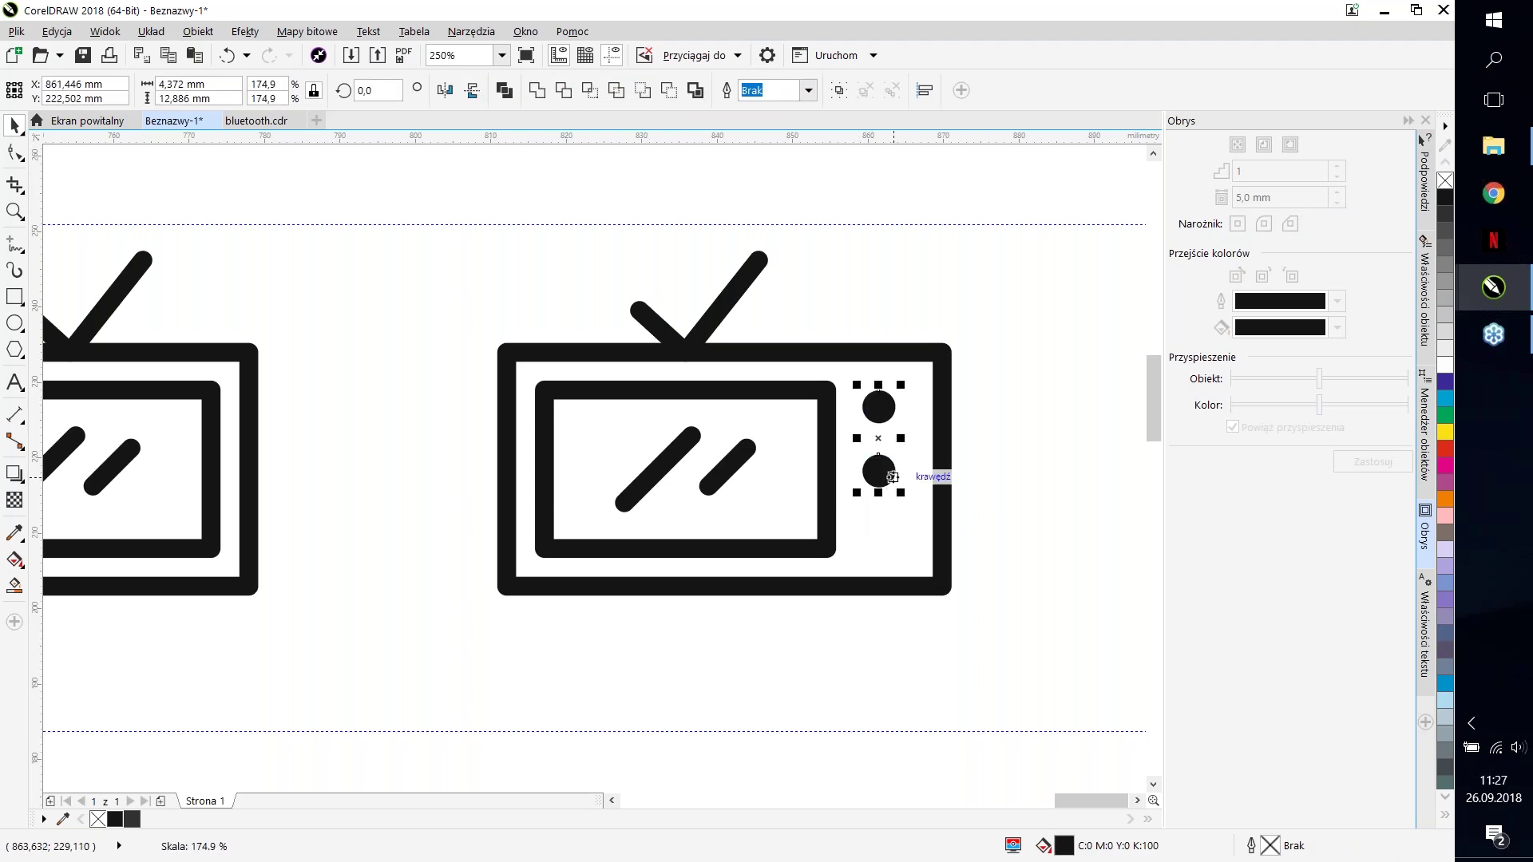
{"action": "left_click_drag", "start_coordinate": [901, 492], "coordinate": [905, 514]}
{"action": "key", "text": "ctrl+z"}
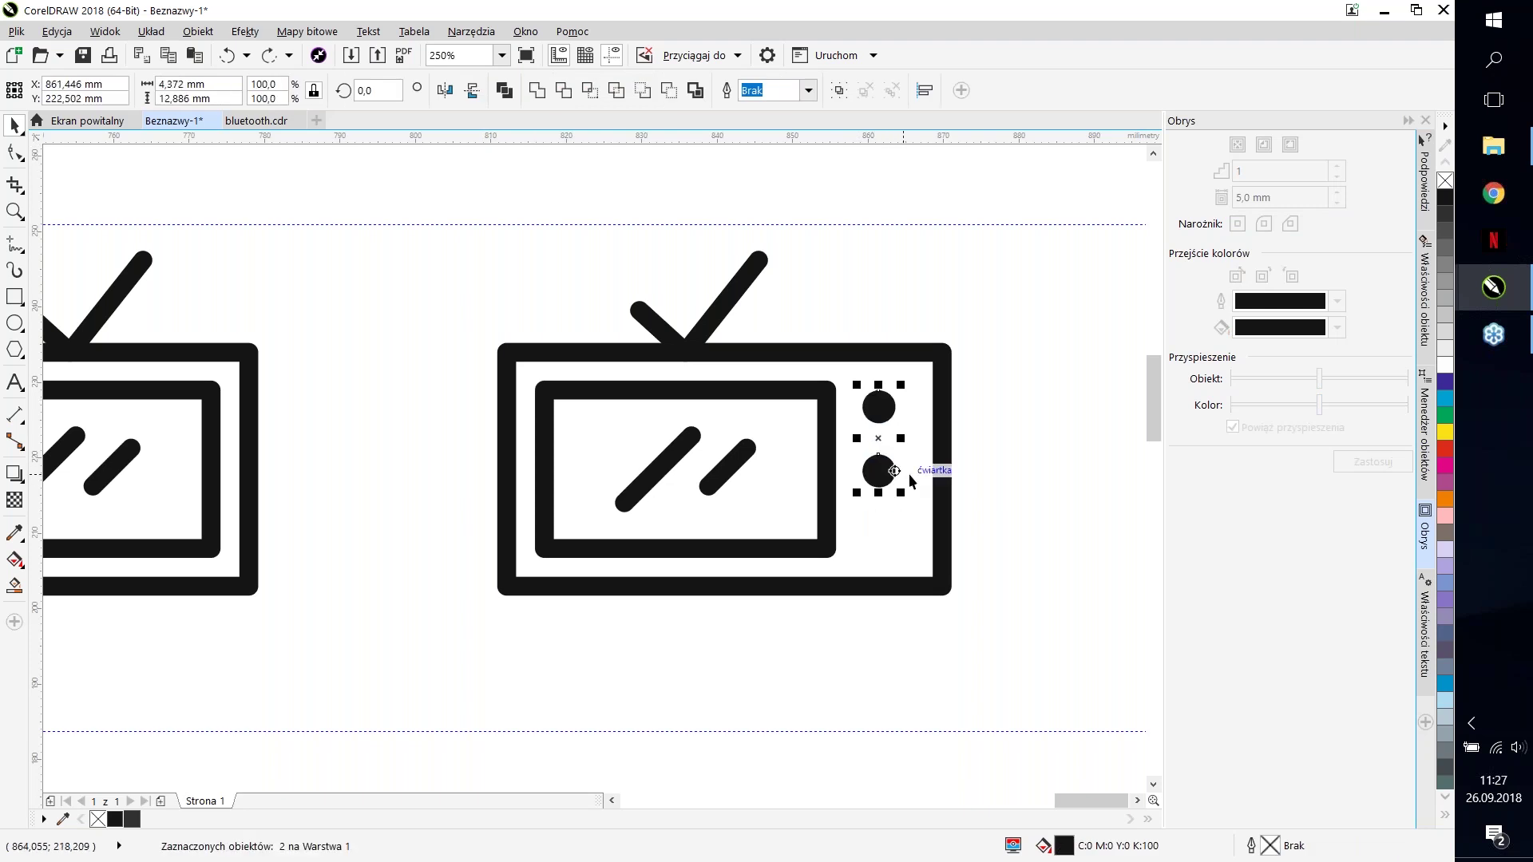
Step: Move both knobs lower beside the screen
{"action": "left_click", "coordinate": [1006, 454]}
{"action": "scroll", "coordinate": [877, 407], "scroll_direction": "up", "scroll_amount": 2}
{"action": "left_click", "coordinate": [875, 412]}
{"action": "scroll", "coordinate": [878, 487], "scroll_direction": "down", "scroll_amount": 3}
{"action": "scroll", "coordinate": [889, 487], "scroll_direction": "up", "scroll_amount": 2}
{"action": "left_click", "coordinate": [990, 473]}
{"action": "left_click_drag", "start_coordinate": [914, 515], "coordinate": [837, 411]}
{"action": "left_click_drag", "start_coordinate": [868, 488], "coordinate": [874, 548]}
Step: Group the two knobs and position the pair right of the screen
{"action": "left_click", "coordinate": [956, 555]}
{"action": "scroll", "coordinate": [920, 551], "scroll_direction": "up", "scroll_amount": 1}
{"action": "scroll", "coordinate": [926, 555], "scroll_direction": "down", "scroll_amount": 1}
{"action": "scroll", "coordinate": [918, 541], "scroll_direction": "up", "scroll_amount": 1}
{"action": "left_click_drag", "start_coordinate": [942, 753], "coordinate": [789, 399]}
{"action": "key", "text": "ctrl+g"}
{"action": "mouse_move", "coordinate": [827, 548]}
{"action": "left_mouse_down"}
{"action": "mouse_move", "coordinate": [702, 566]}
{"action": "mouse_move", "coordinate": [831, 564]}
{"action": "mouse_move", "coordinate": [806, 563]}
{"action": "left_mouse_up"}
Step: Narrow the outer frame slightly and select the whole third TV
{"action": "left_click", "coordinate": [969, 449]}
{"action": "left_click_drag", "start_coordinate": [975, 409], "coordinate": [906, 480]}
{"action": "scroll", "coordinate": [942, 501], "scroll_direction": "down", "scroll_amount": 2}
{"action": "left_click", "coordinate": [978, 512]}
{"action": "scroll", "coordinate": [983, 522], "scroll_direction": "down", "scroll_amount": 2}
{"action": "scroll", "coordinate": [946, 597], "scroll_direction": "up", "scroll_amount": 2}
{"action": "left_click_drag", "start_coordinate": [622, 291], "coordinate": [701, 308]}
{"action": "scroll", "coordinate": [701, 308], "scroll_direction": "down", "scroll_amount": 5}
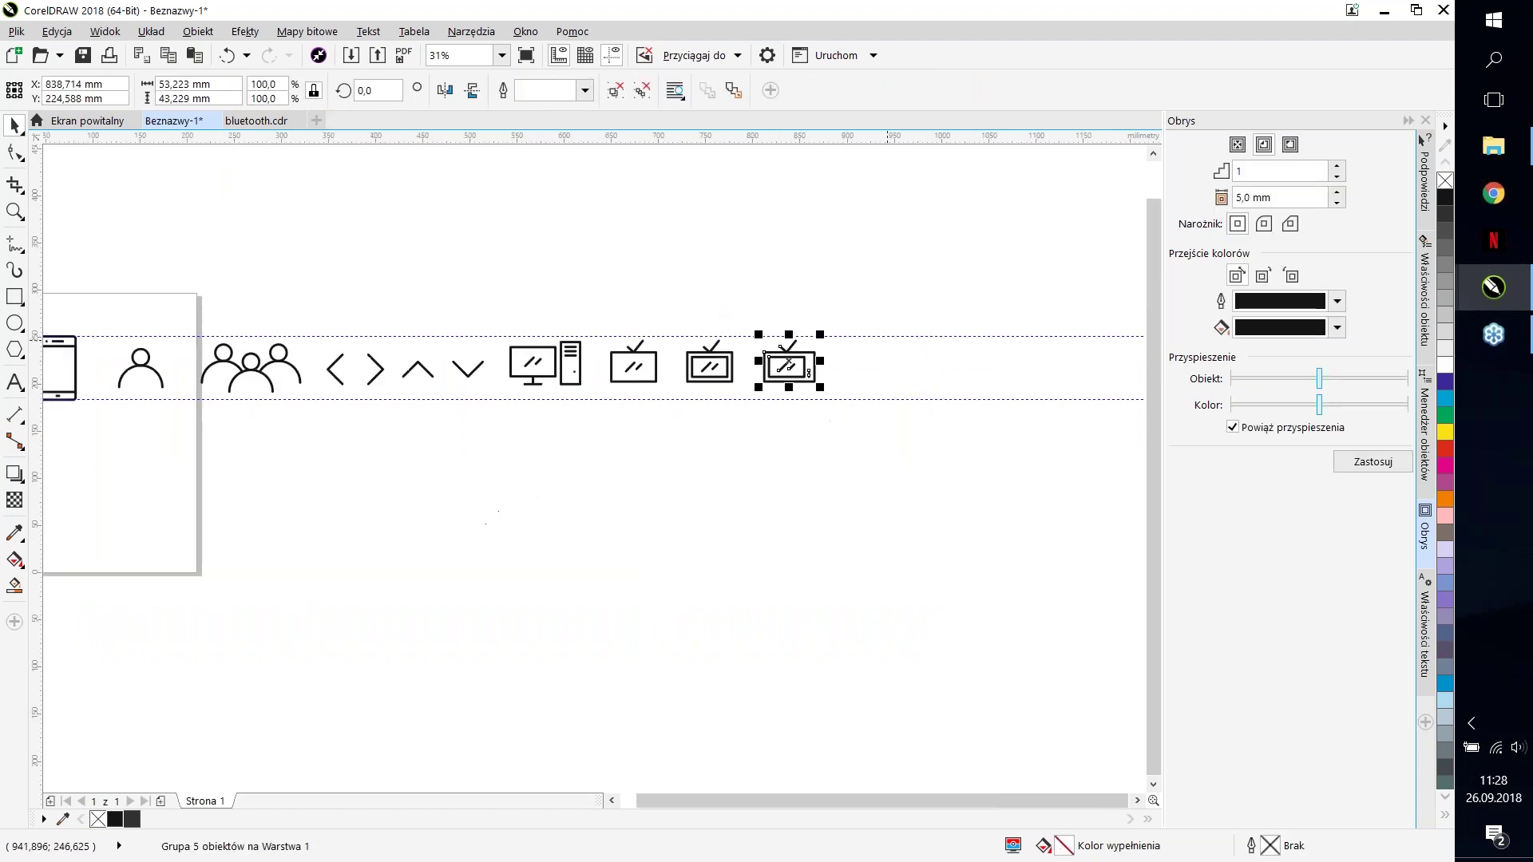
{"action": "scroll", "coordinate": [787, 363], "scroll_direction": "up", "scroll_amount": 5}
Step: Duplicate the dotted TV further right in the row
{"action": "left_click", "coordinate": [695, 415]}
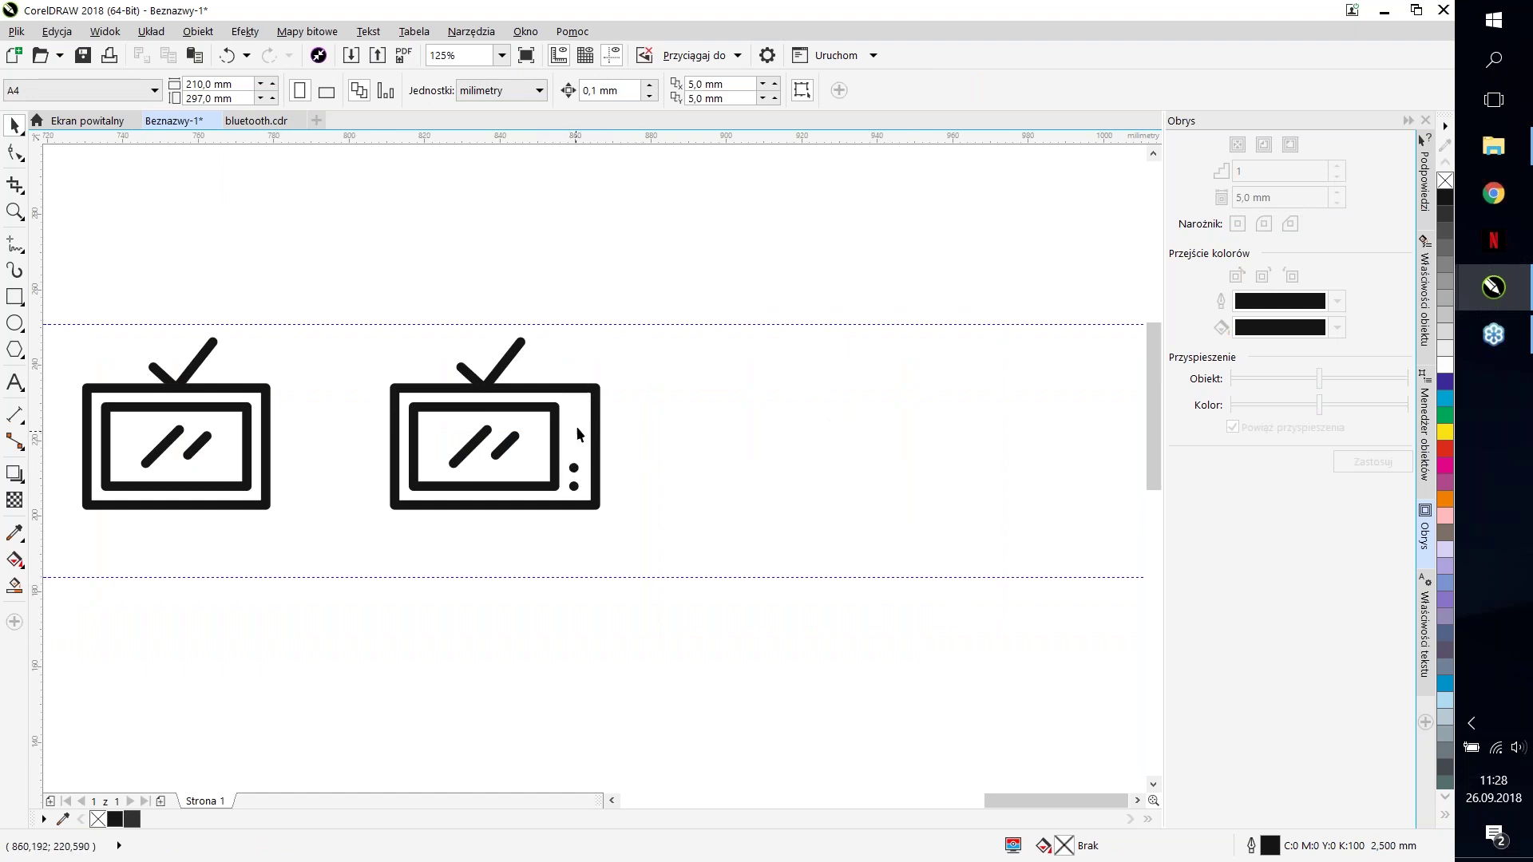
{"action": "scroll", "coordinate": [595, 452], "scroll_direction": "down", "scroll_amount": 3}
{"action": "left_click", "coordinate": [591, 448]}
{"action": "left_click_drag", "start_coordinate": [590, 447], "coordinate": [754, 443]}
{"action": "left_click", "coordinate": [678, 244]}
Step: Delete the antenna from the copied TV
{"action": "scroll", "coordinate": [741, 388], "scroll_direction": "up", "scroll_amount": 3}
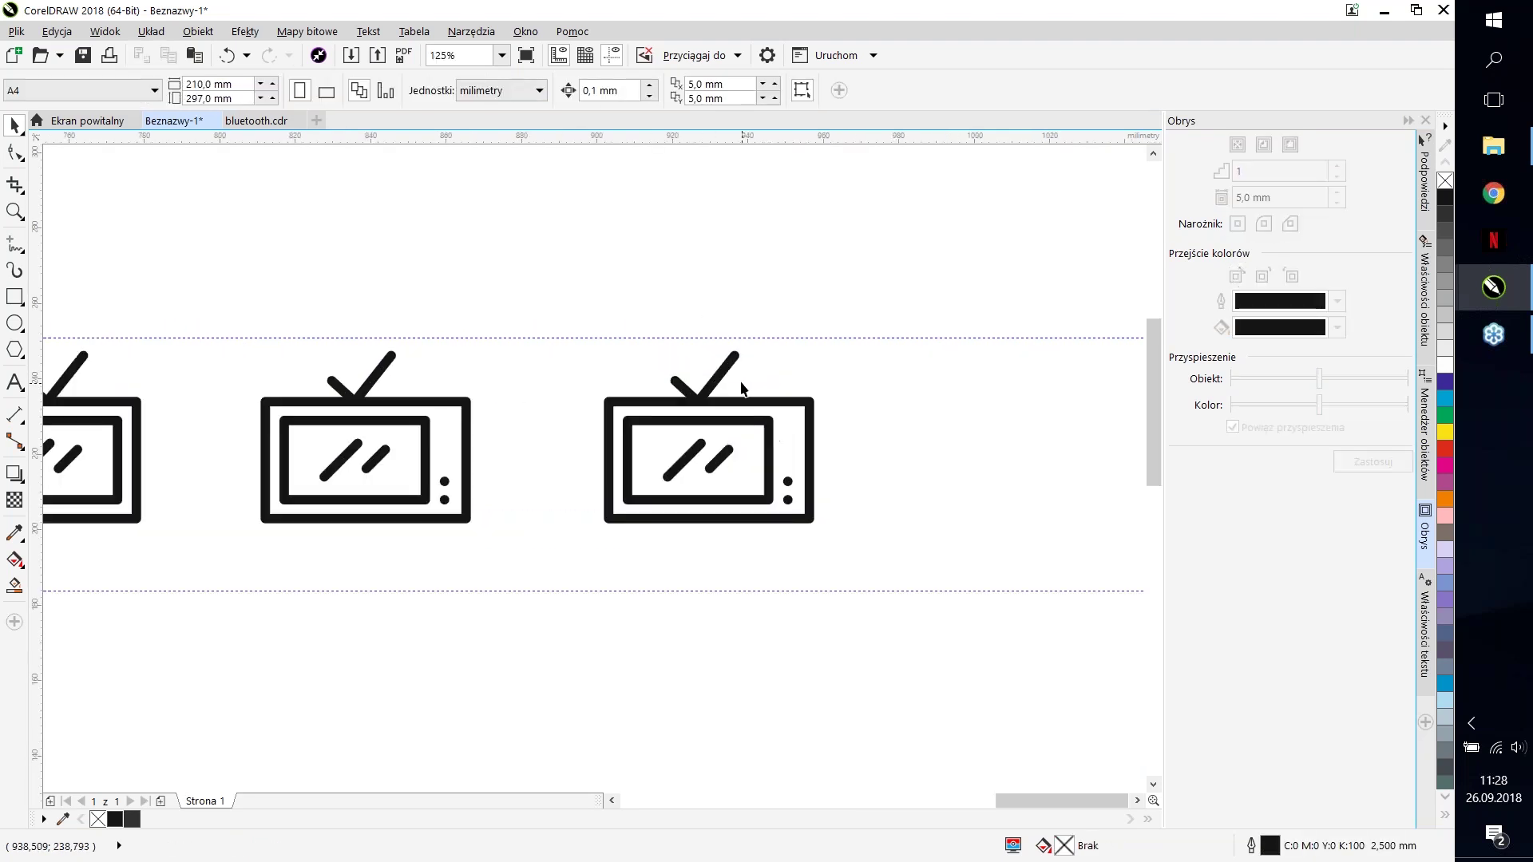
{"action": "left_click", "coordinate": [735, 375]}
{"action": "left_click_drag", "start_coordinate": [669, 305], "coordinate": [792, 434]}
{"action": "key", "text": "Delete"}
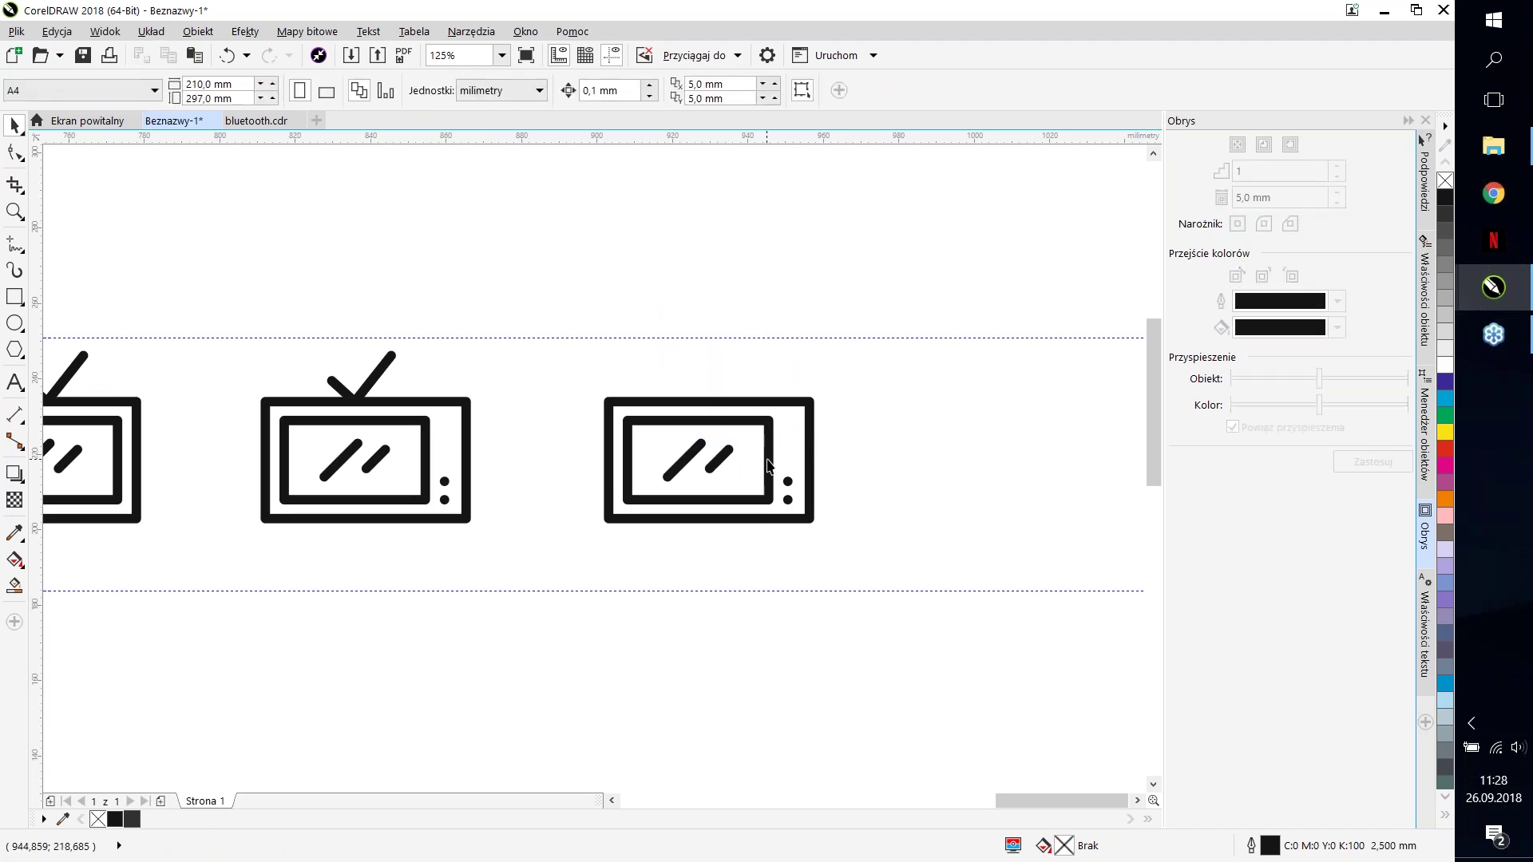
Step: Widen the copy's outer frame and add a narrower frame copy as the side-panel divider
{"action": "left_click", "coordinate": [814, 460]}
{"action": "left_click_drag", "start_coordinate": [816, 460], "coordinate": [849, 460]}
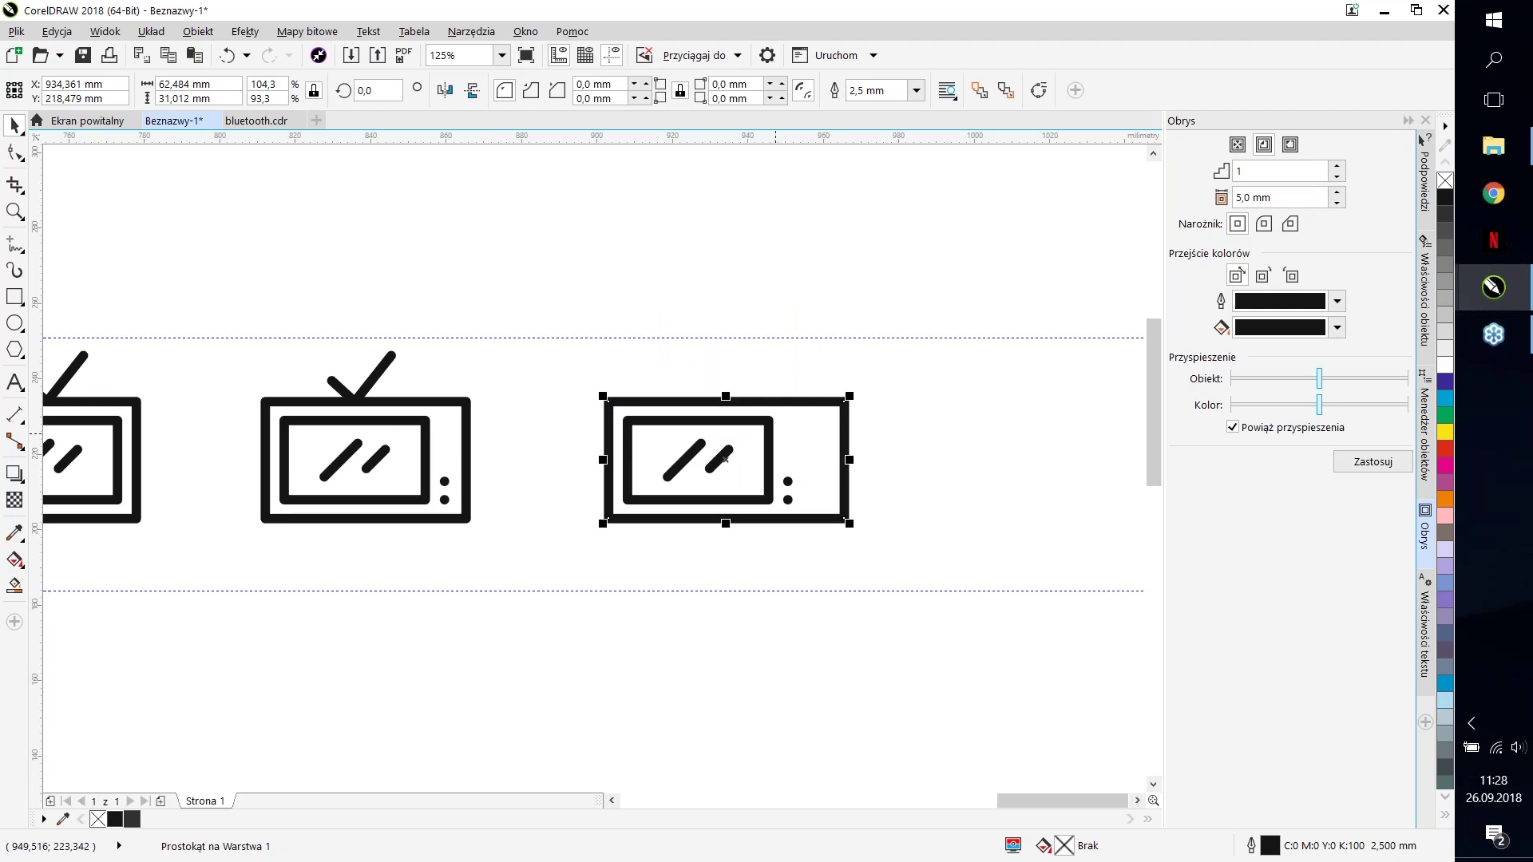
{"action": "left_click_drag", "start_coordinate": [851, 460], "coordinate": [773, 460]}
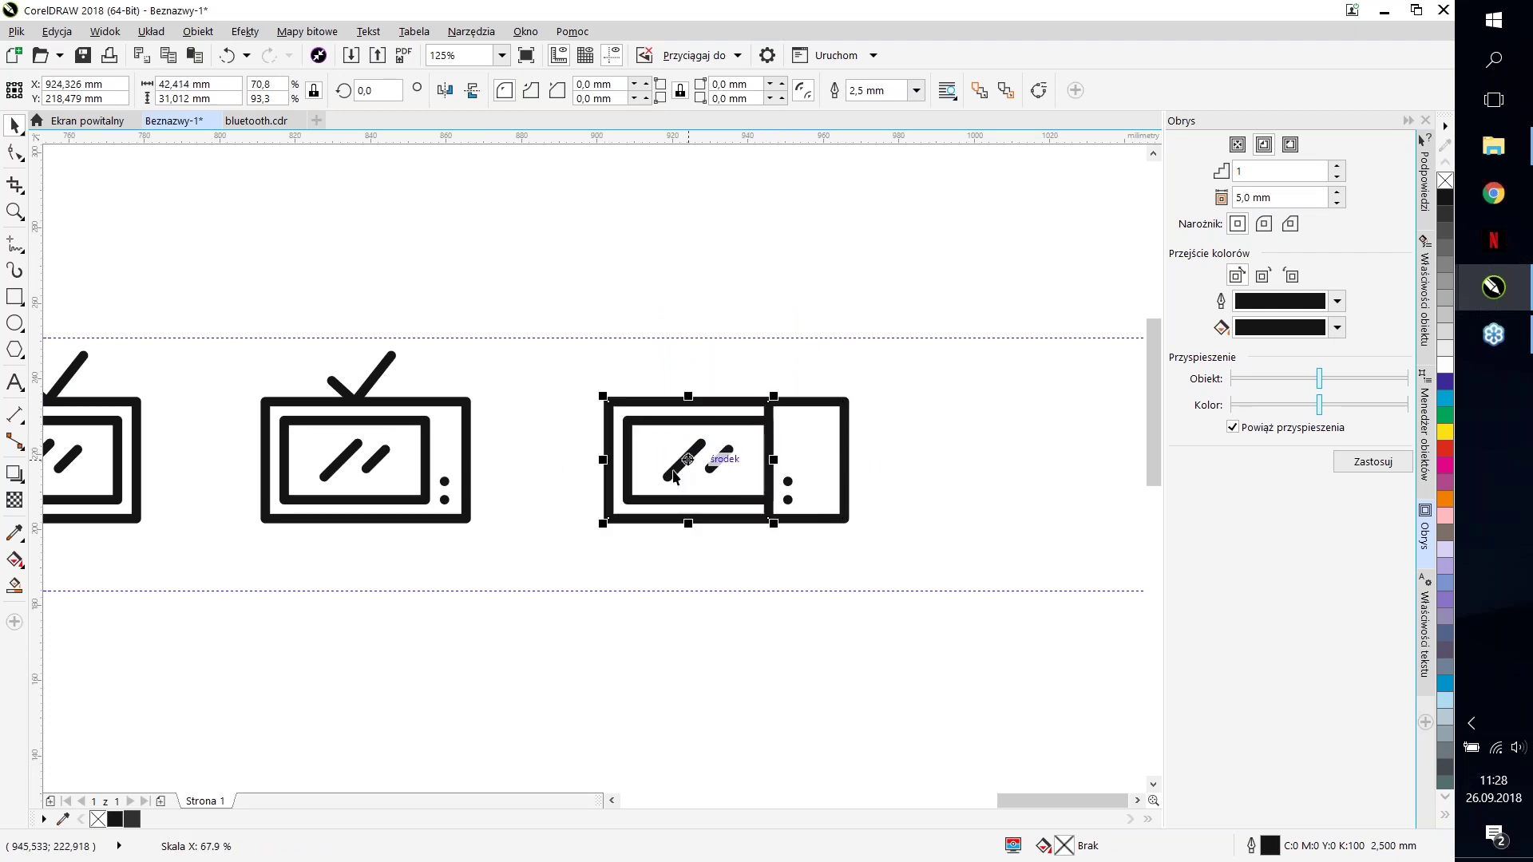
{"action": "mouse_move", "coordinate": [602, 460]}
{"action": "left_mouse_down"}
{"action": "mouse_move", "coordinate": [622, 460]}
{"action": "mouse_move", "coordinate": [603, 459]}
{"action": "left_mouse_up"}
{"action": "left_click", "coordinate": [637, 332]}
{"action": "left_click_drag", "start_coordinate": [888, 553], "coordinate": [757, 437]}
{"action": "scroll", "coordinate": [815, 495], "scroll_direction": "up", "scroll_amount": 1}
{"action": "left_click", "coordinate": [823, 477]}
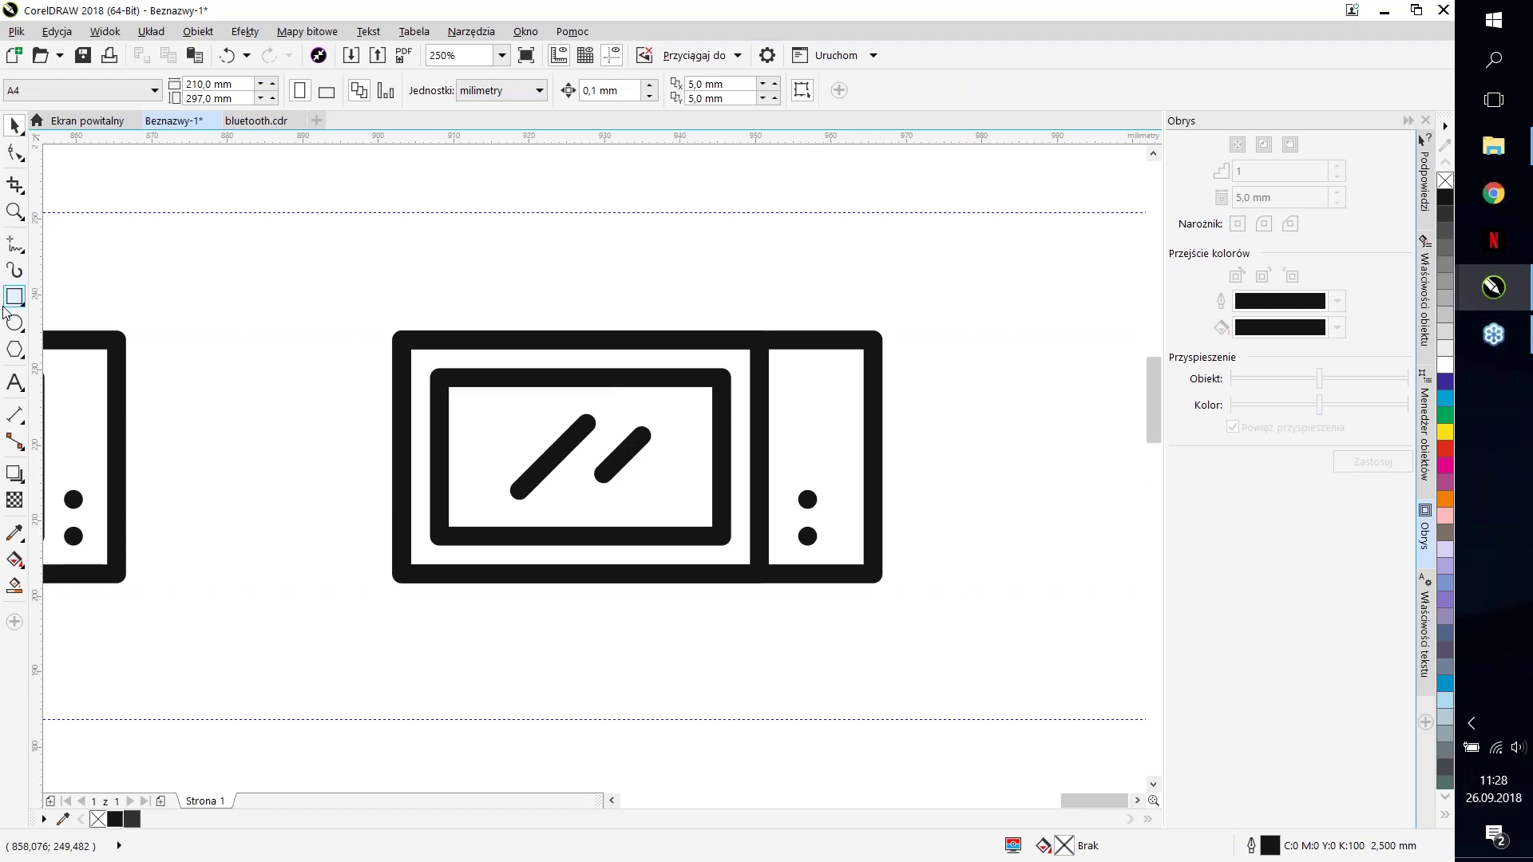
Step: Try reshaping the microwave's frame and side panel rectangles, undoing both attempts
{"action": "left_click", "coordinate": [781, 406]}
{"action": "left_click_drag", "start_coordinate": [882, 455], "coordinate": [895, 396]}
{"action": "key", "text": "ctrl+z"}
{"action": "left_click", "coordinate": [895, 395]}
{"action": "left_click", "coordinate": [953, 366]}
{"action": "left_click", "coordinate": [806, 383]}
{"action": "left_click_drag", "start_coordinate": [402, 458], "coordinate": [760, 458]}
{"action": "key", "text": "ctrl+z"}
Step: Contour the side panel, break it apart, and shrink the inner rectangle into a small square
{"action": "left_click", "coordinate": [1371, 460]}
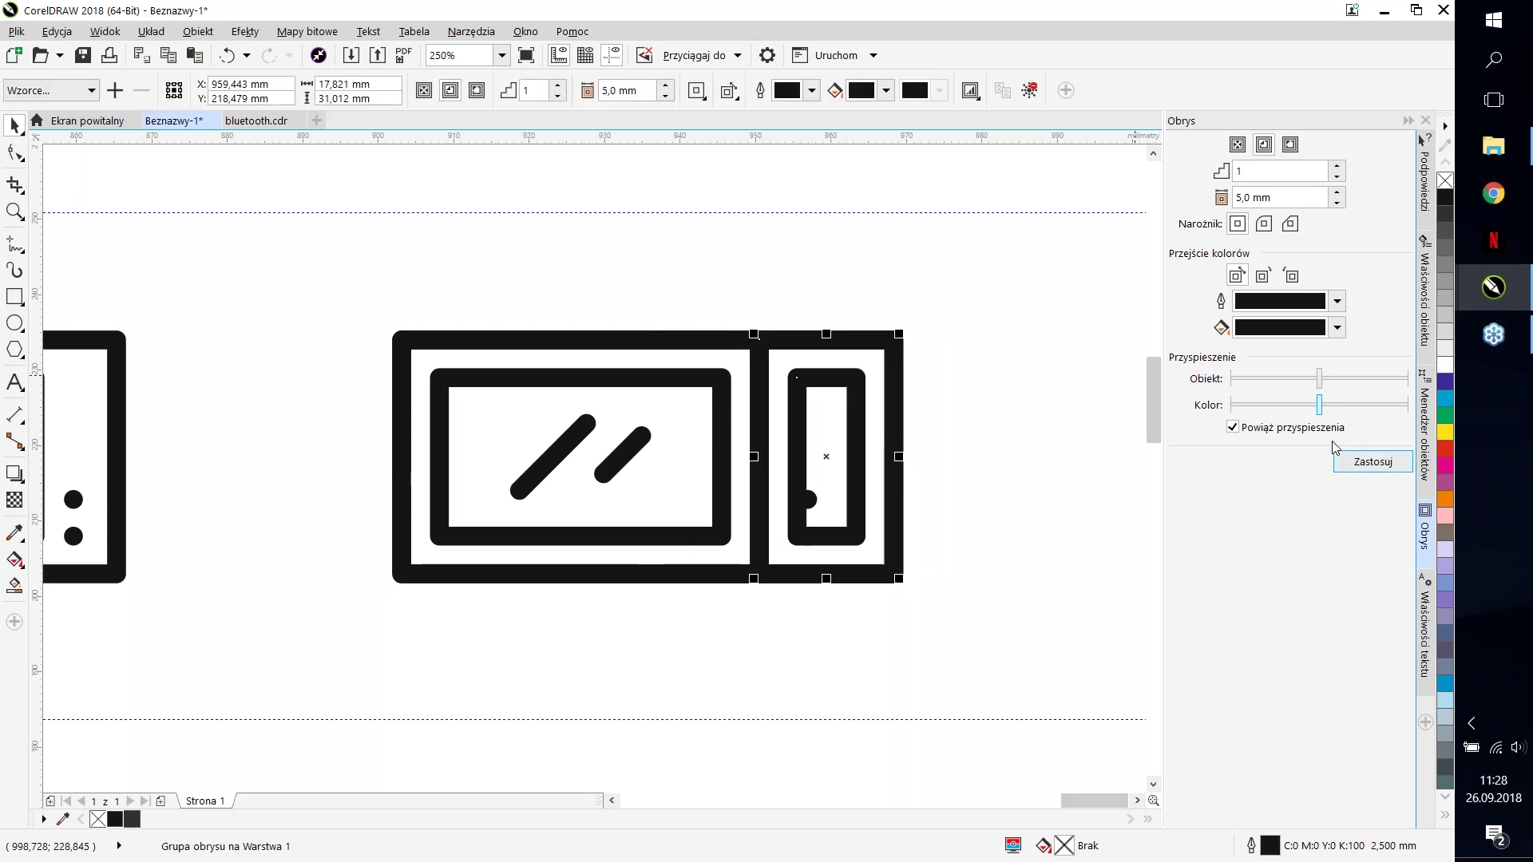
{"action": "key", "text": "ctrl+k"}
{"action": "left_click", "coordinate": [950, 359]}
{"action": "left_click", "coordinate": [809, 385]}
{"action": "left_click_drag", "start_coordinate": [829, 334], "coordinate": [819, 379]}
{"action": "left_click_drag", "start_coordinate": [896, 455], "coordinate": [859, 448]}
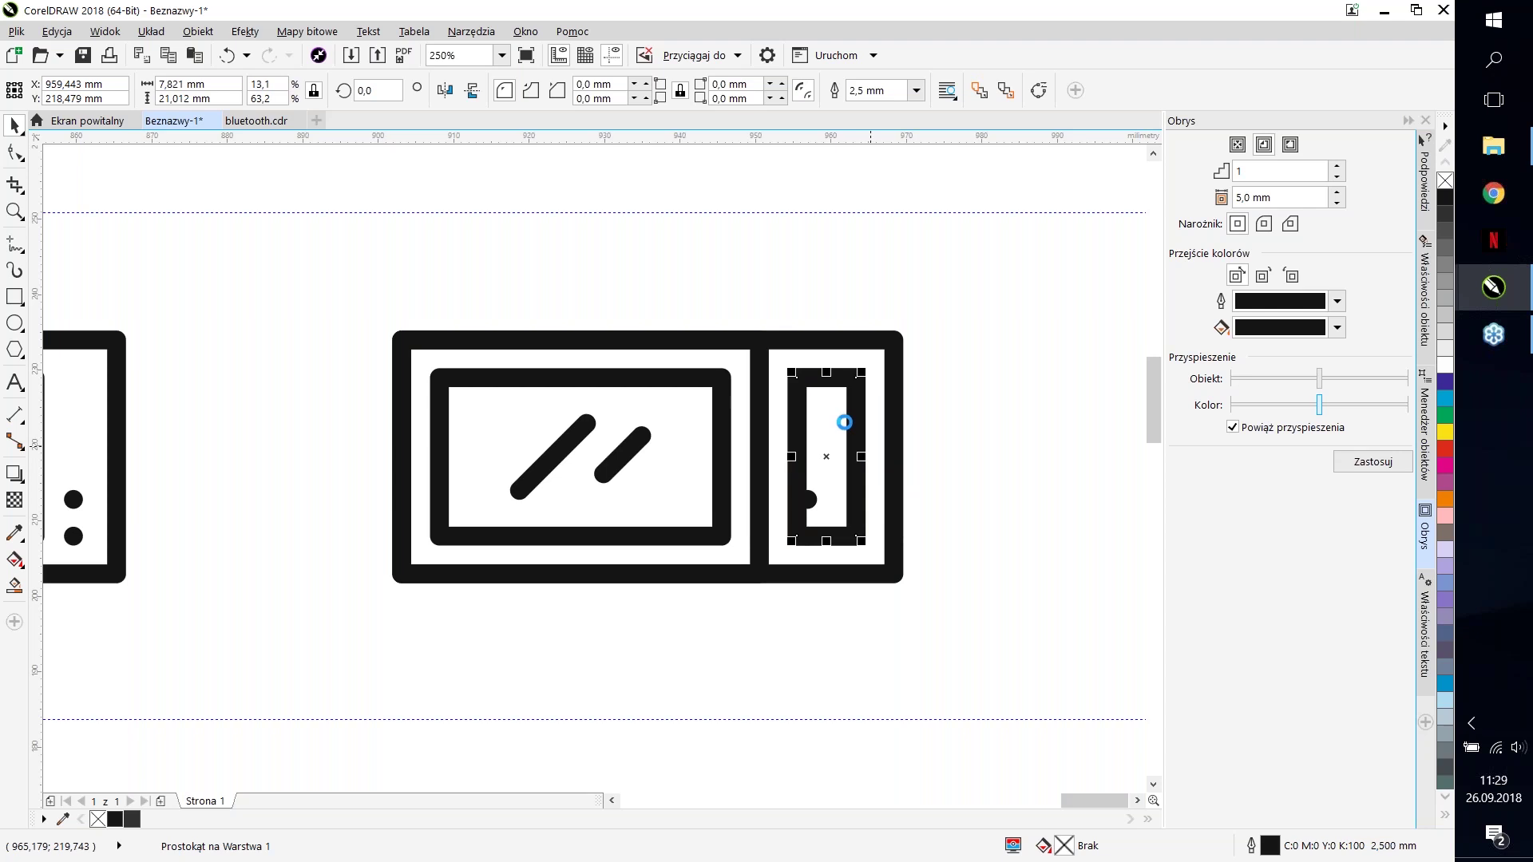
{"action": "key", "text": "Delete"}
{"action": "key", "text": "ctrl+z"}
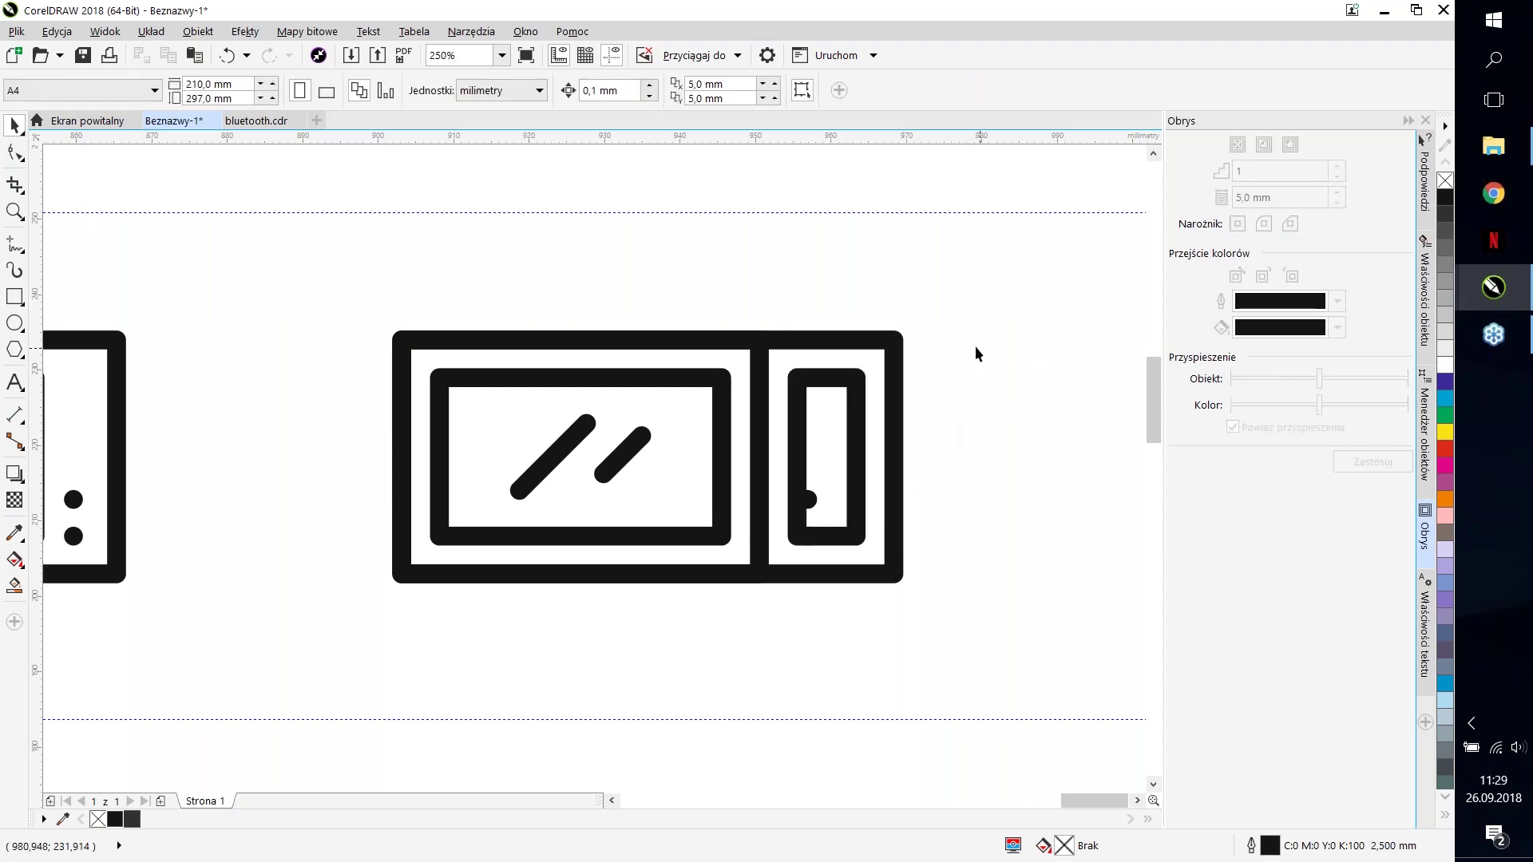
{"action": "left_click_drag", "start_coordinate": [831, 549], "coordinate": [835, 438]}
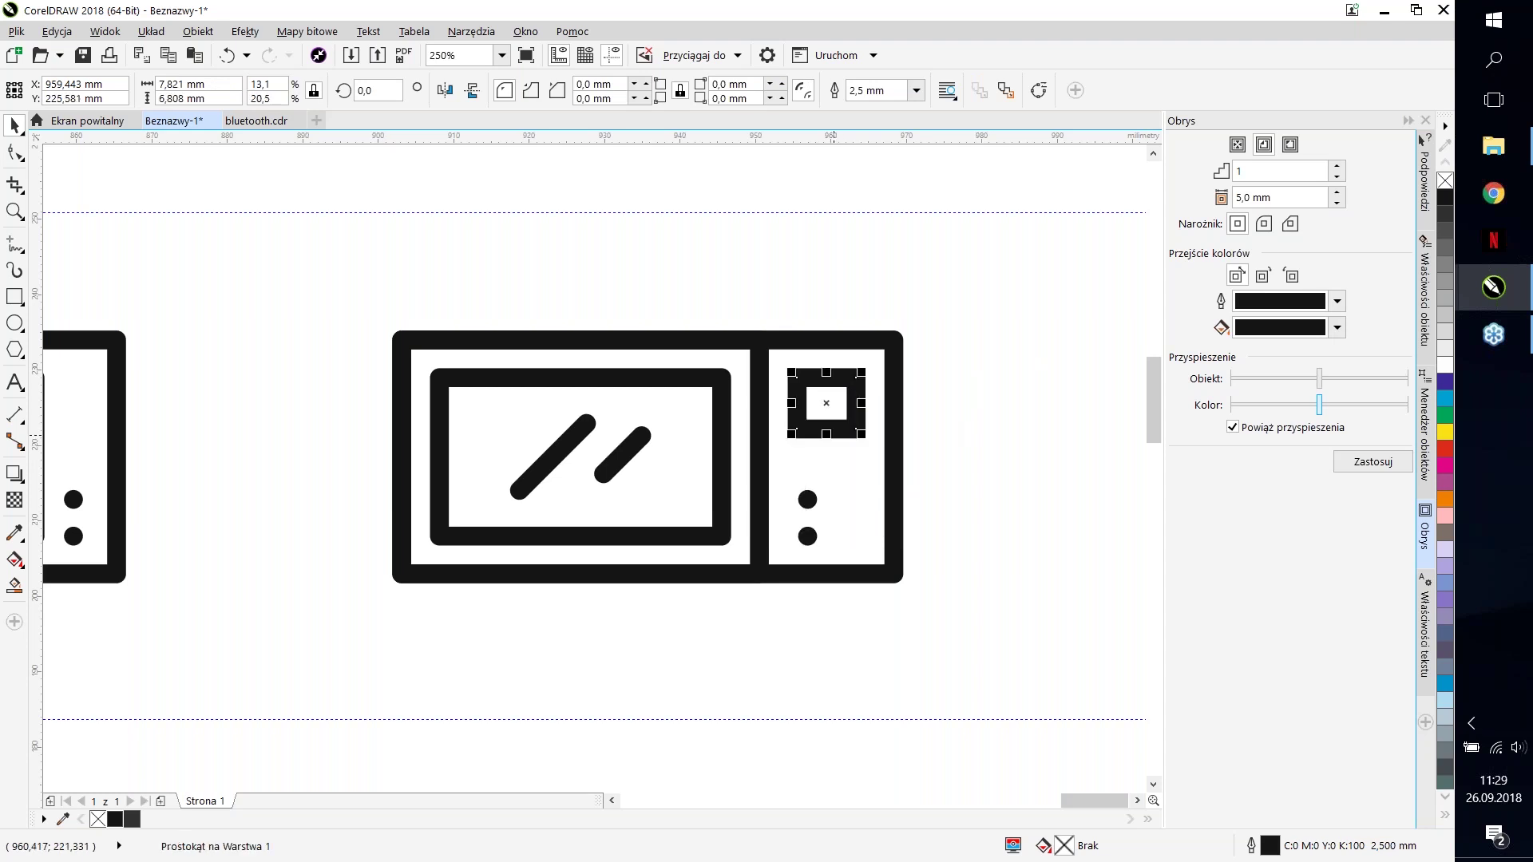
{"action": "left_click", "coordinate": [913, 386]}
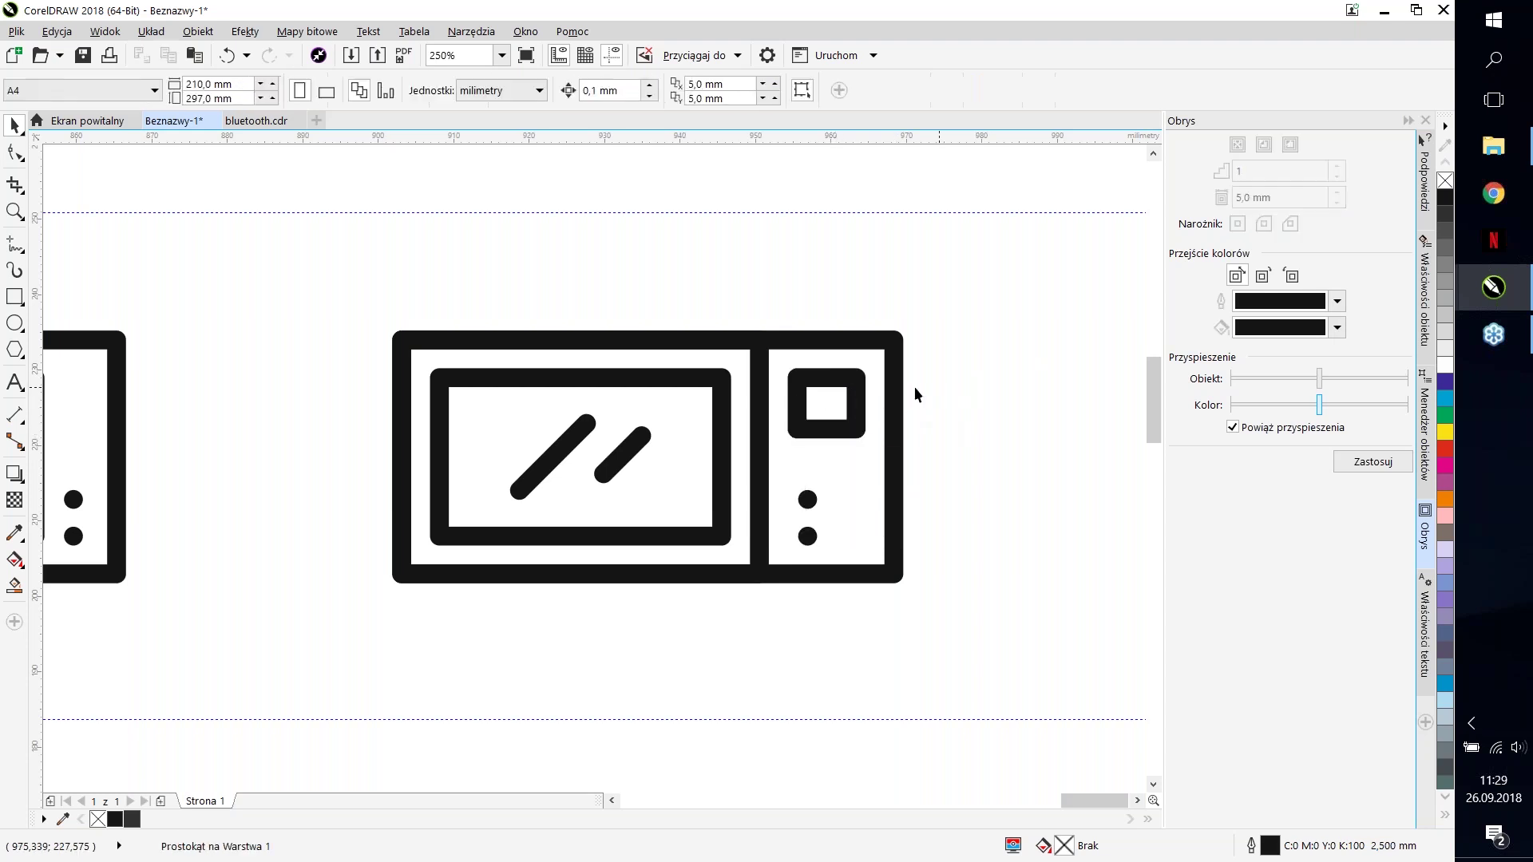
Step: Test a contoured copy of the small square above the microwave, then delete it
{"action": "left_click", "coordinate": [861, 379]}
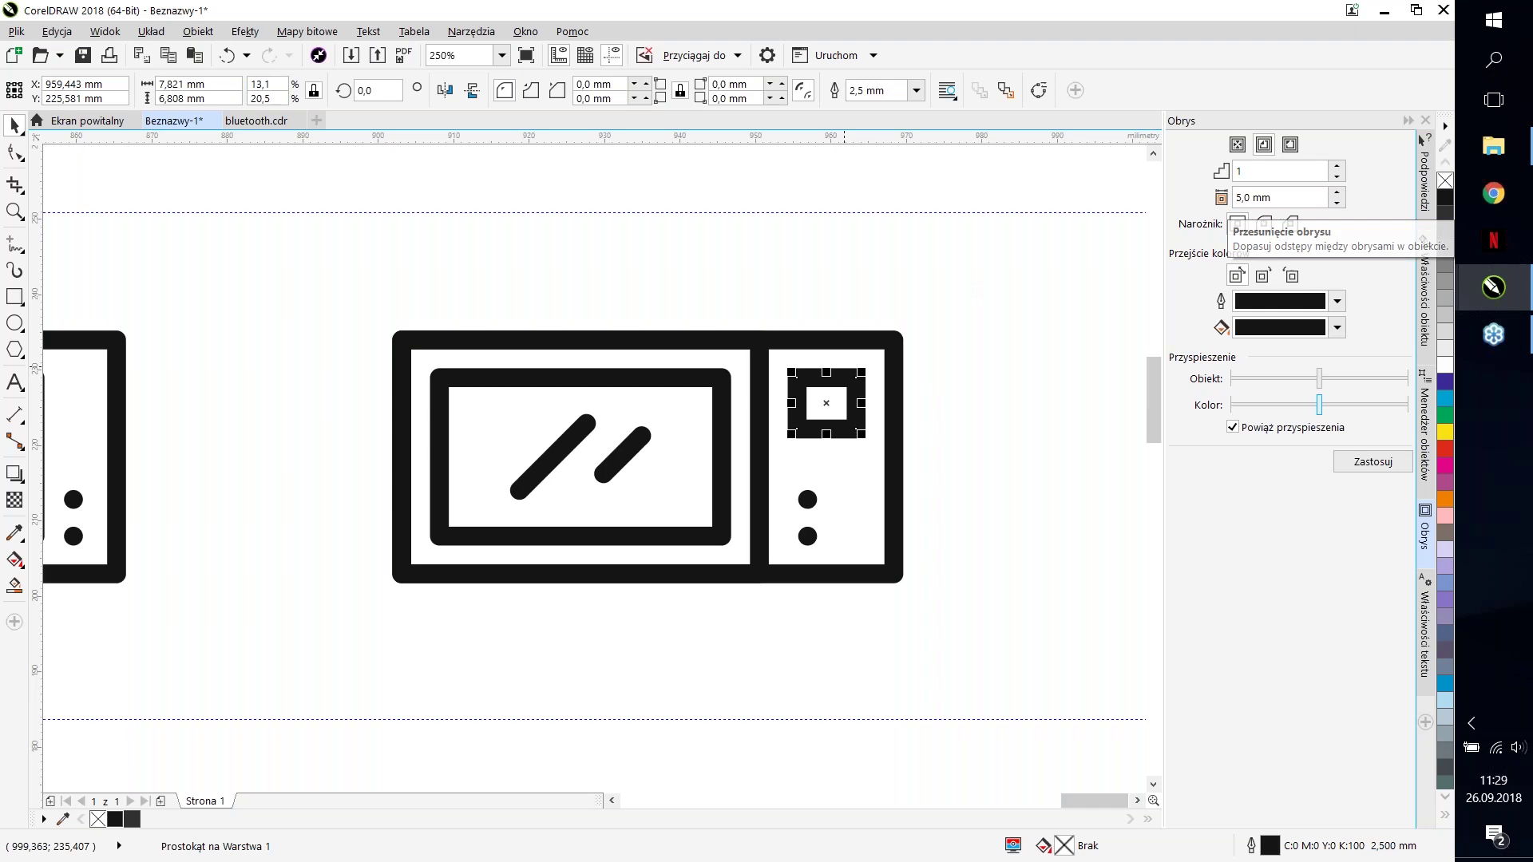
{"action": "left_click_drag", "start_coordinate": [841, 388], "coordinate": [779, 245]}
{"action": "left_click", "coordinate": [1373, 461]}
{"action": "left_click", "coordinate": [795, 482]}
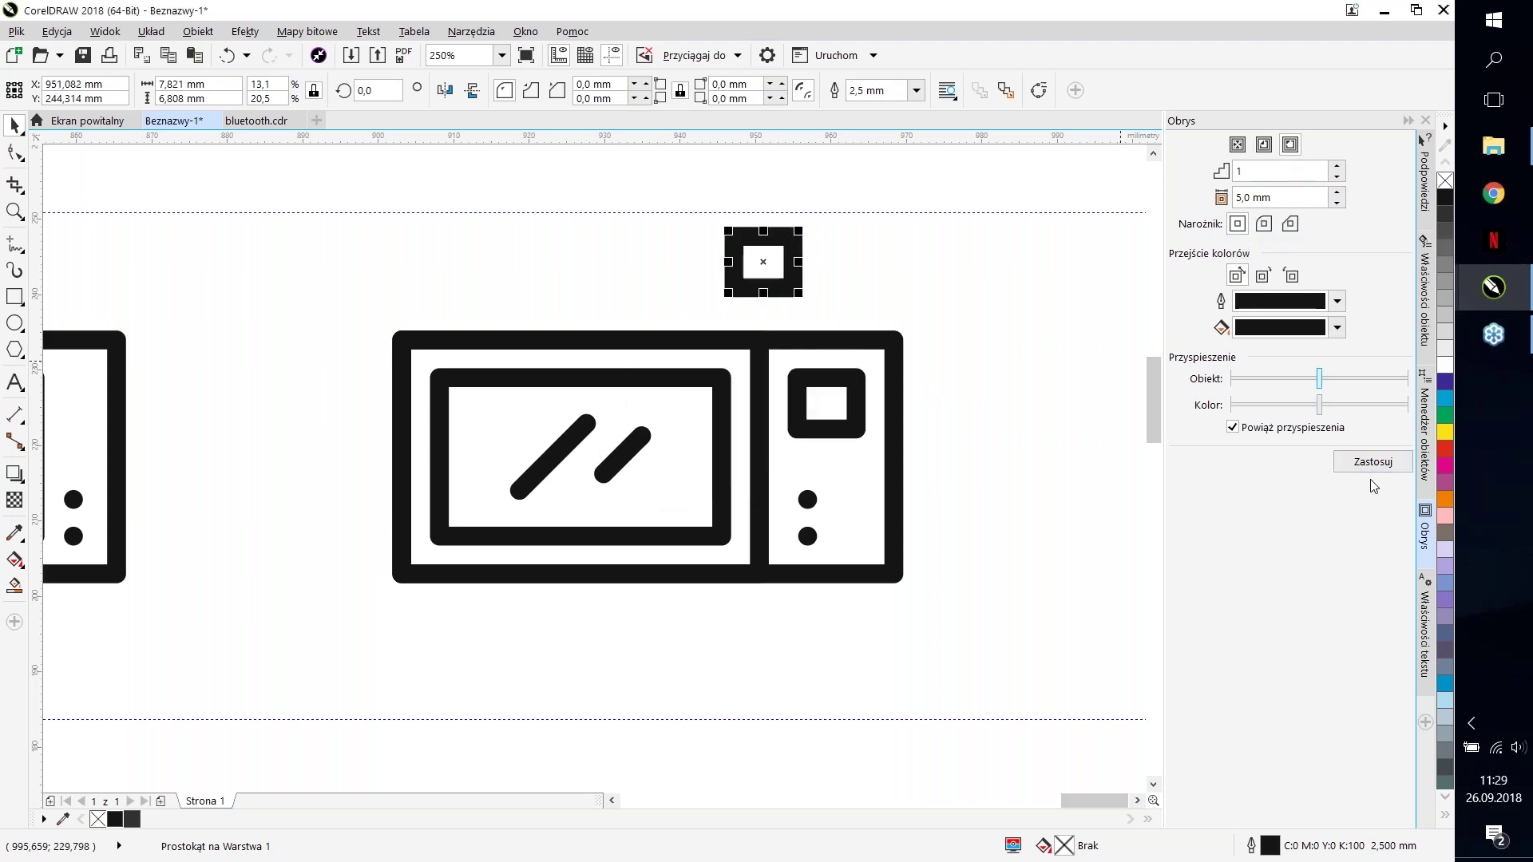
{"action": "left_click", "coordinate": [1352, 453]}
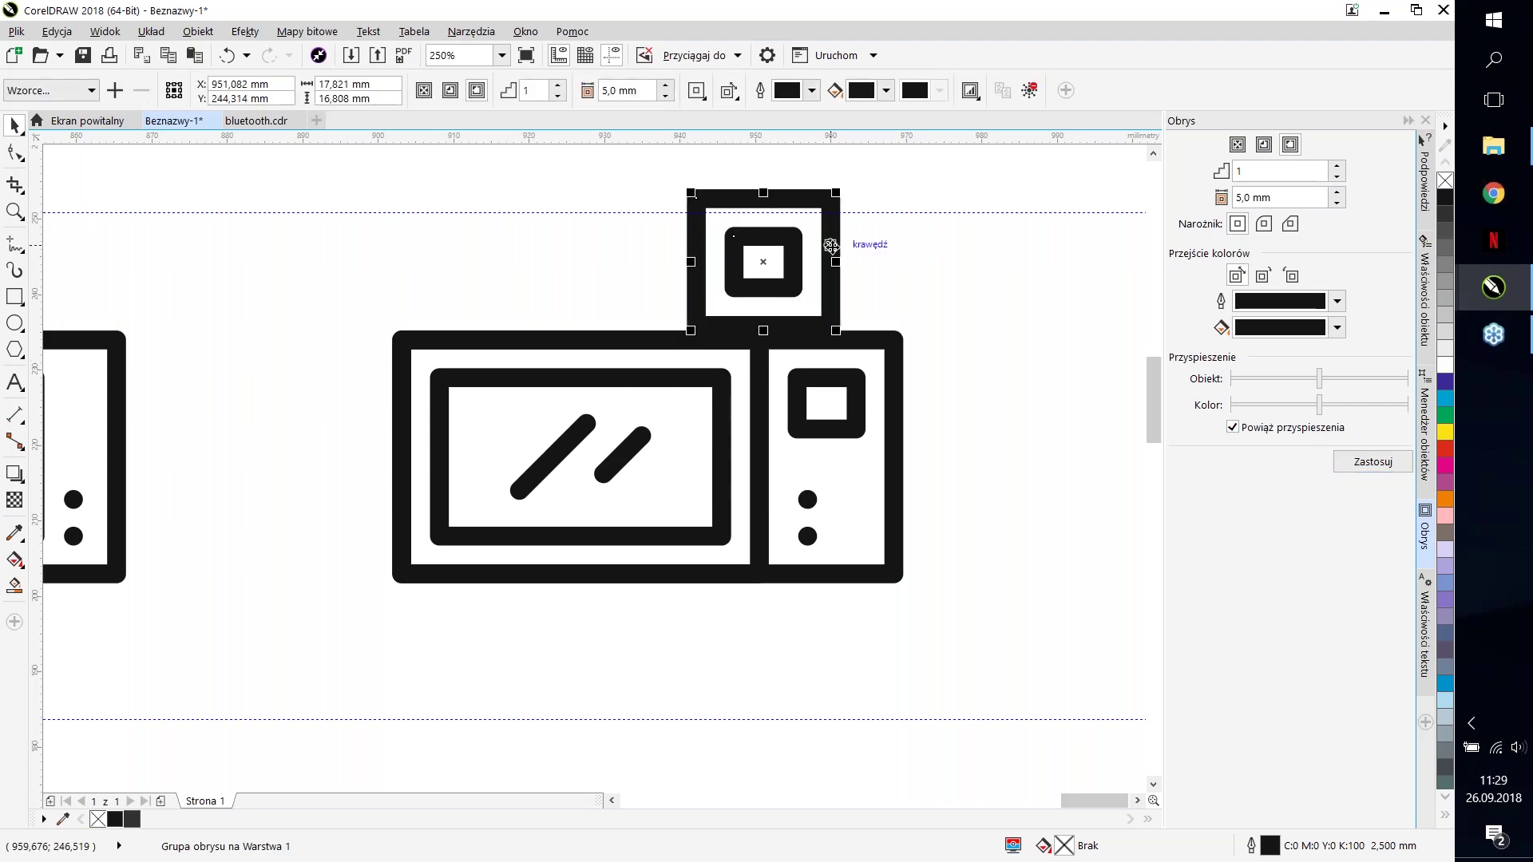
{"action": "left_click", "coordinate": [859, 251]}
{"action": "left_click", "coordinate": [831, 228]}
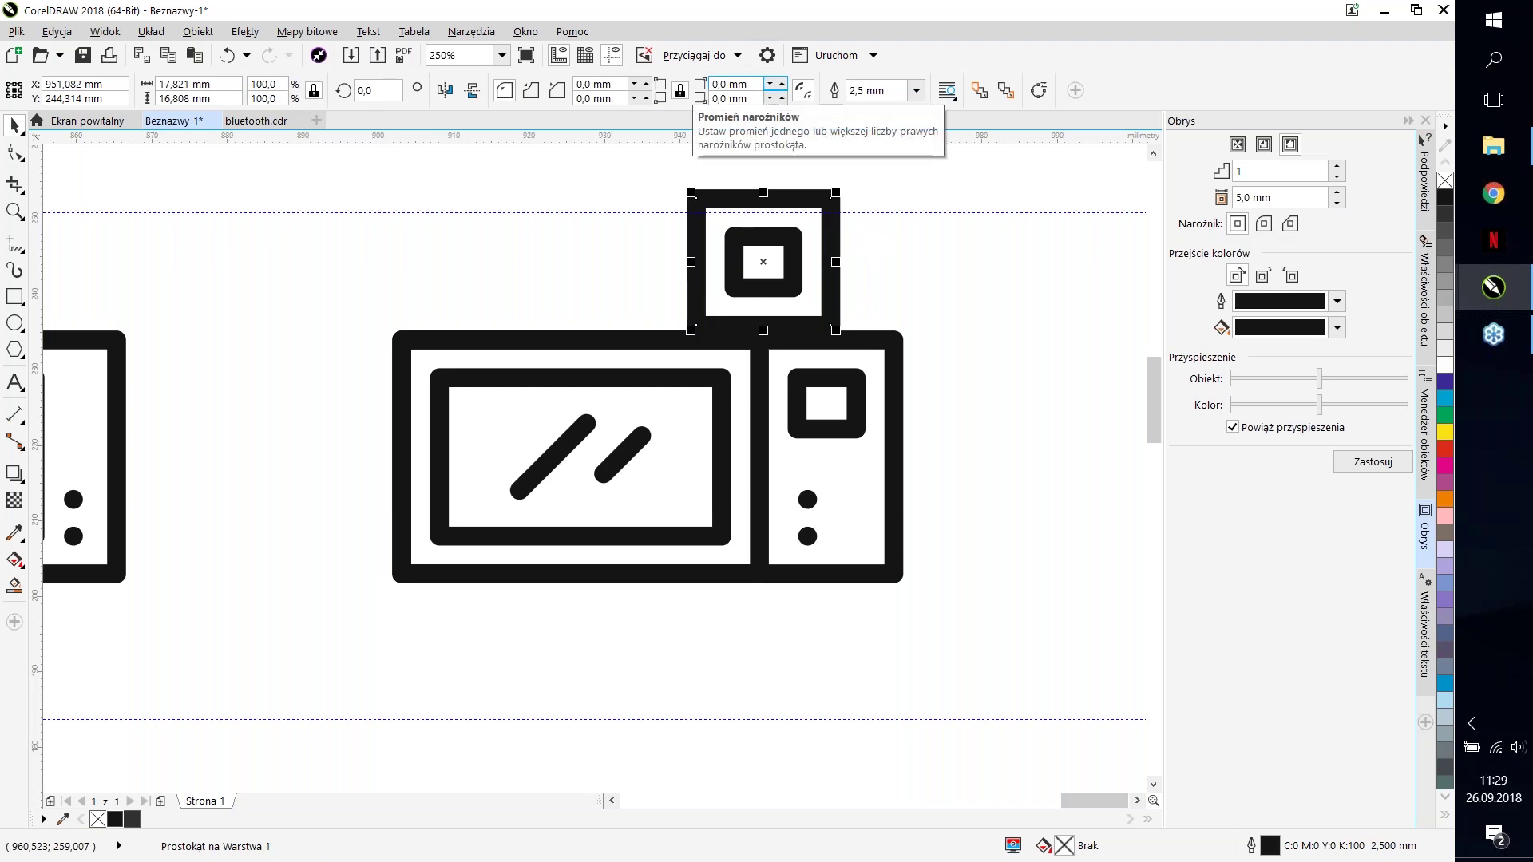
{"action": "left_click_drag", "start_coordinate": [776, 95], "coordinate": [783, 849]}
{"action": "key", "text": "ctrl+z"}
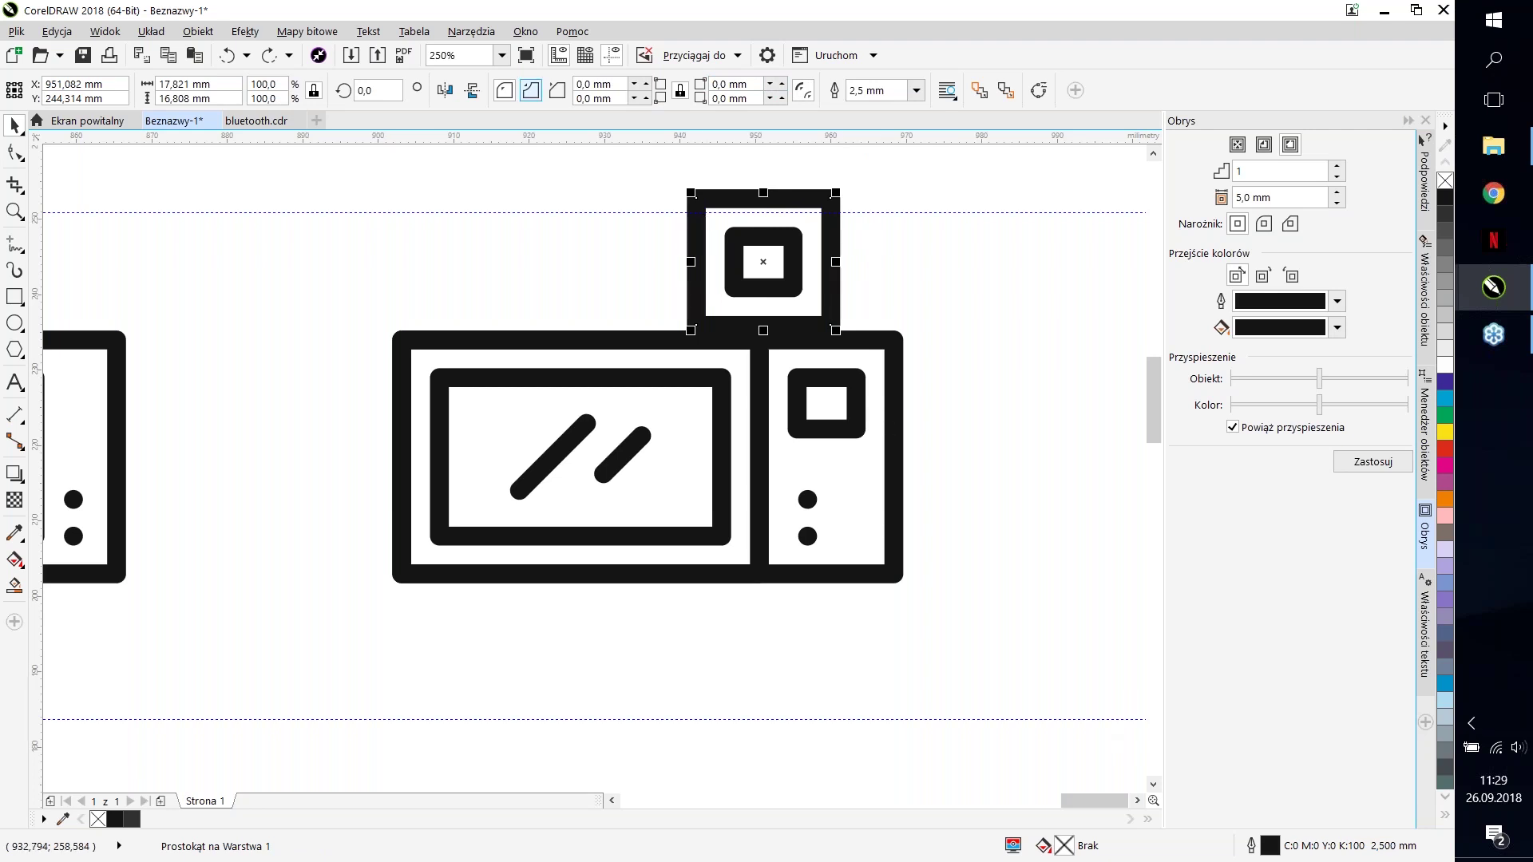
{"action": "left_click_drag", "start_coordinate": [633, 165], "coordinate": [870, 356]}
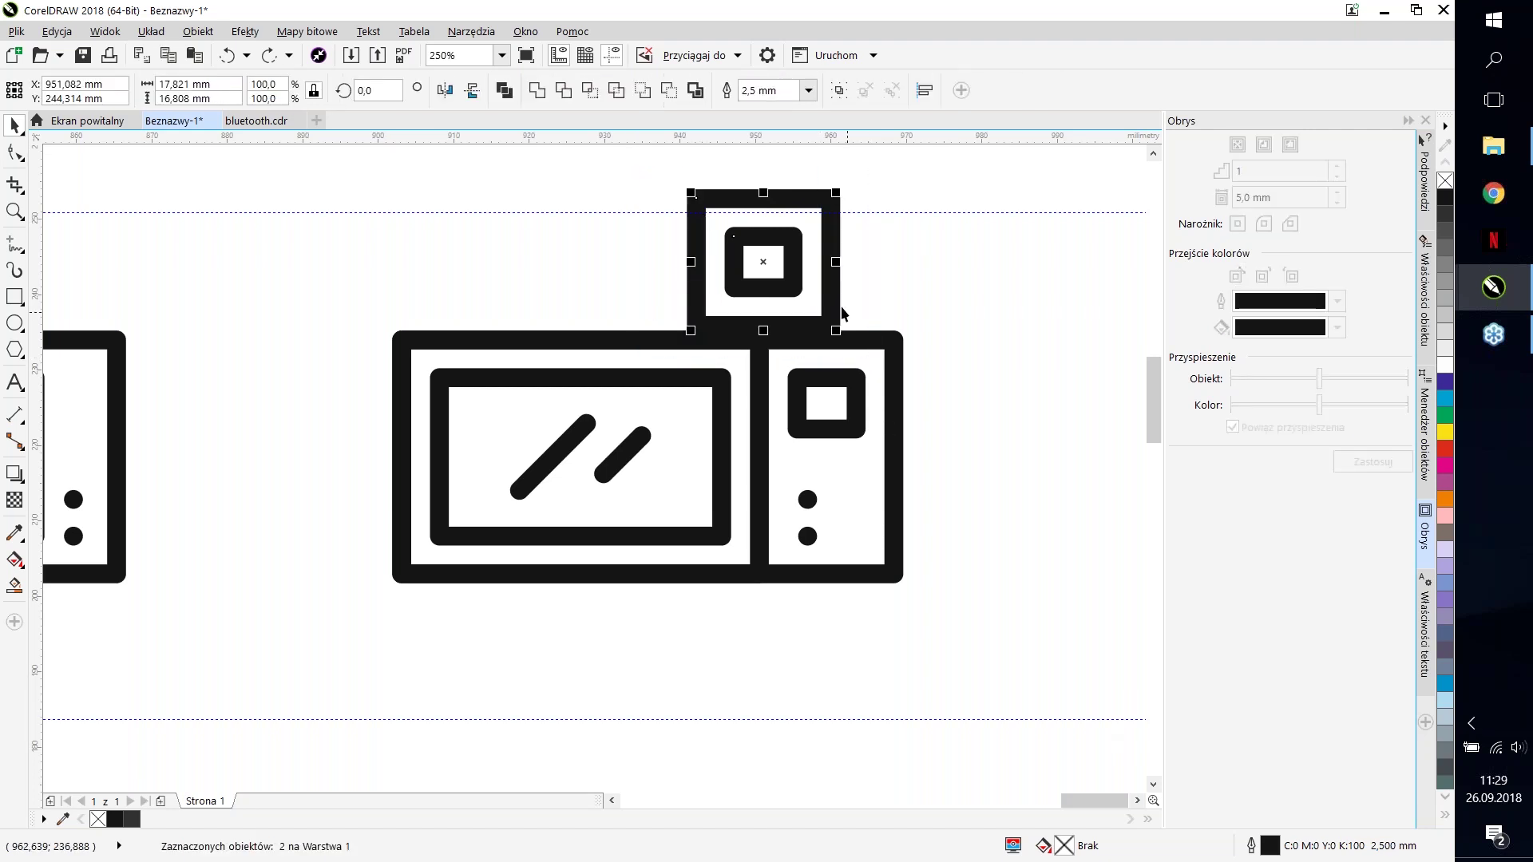
{"action": "left_click_drag", "start_coordinate": [841, 305], "coordinate": [878, 268]}
{"action": "key", "text": "Delete"}
Step: Flatten the side panel's small square into a thin display bar
{"action": "left_click", "coordinate": [850, 399]}
{"action": "scroll", "coordinate": [853, 405], "scroll_direction": "up", "scroll_amount": 5}
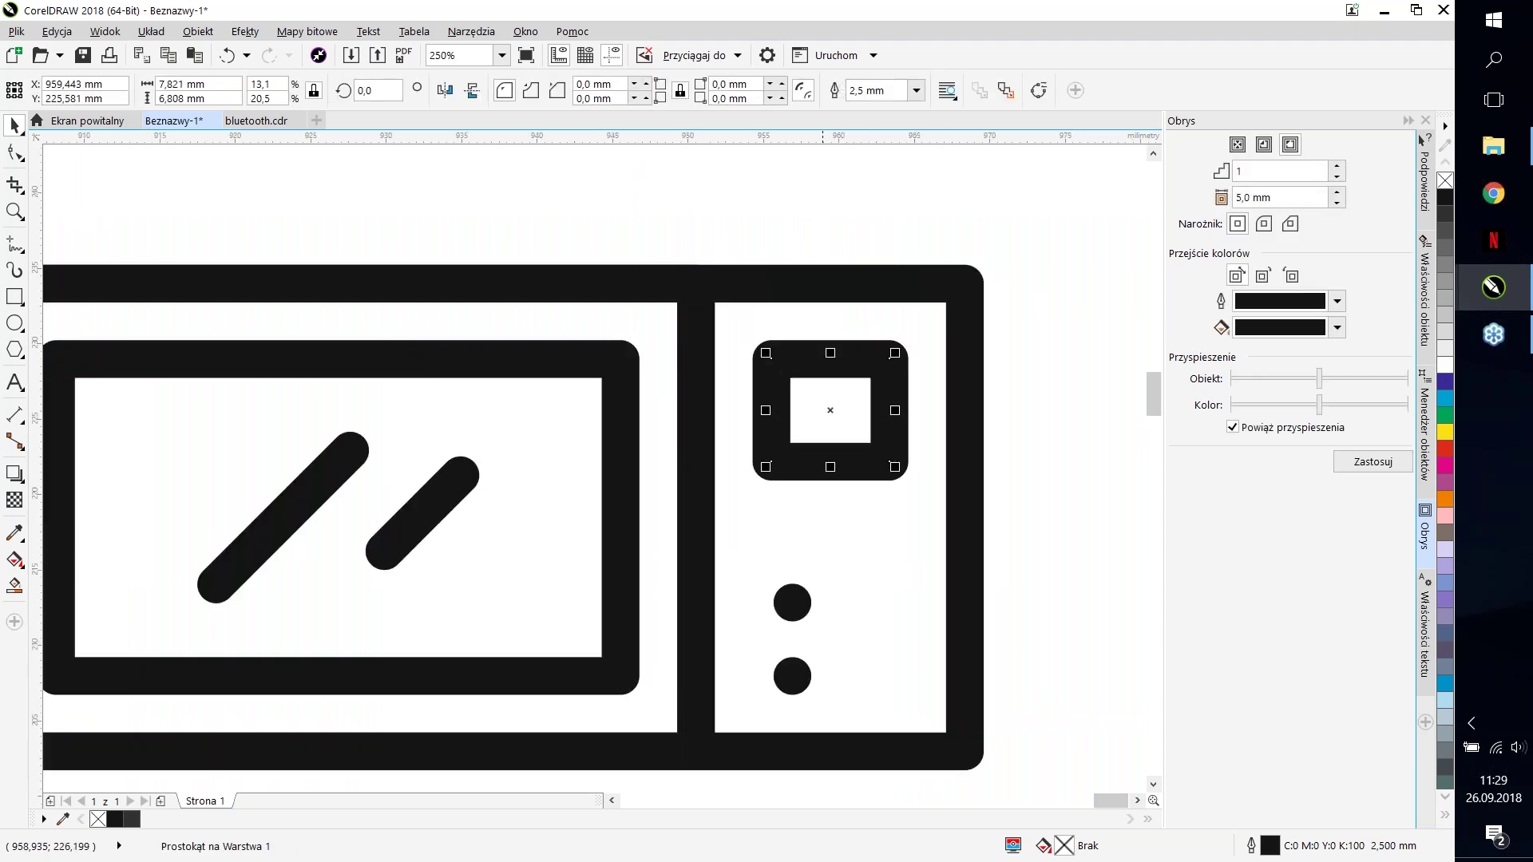
{"action": "scroll", "coordinate": [859, 399], "scroll_direction": "down", "scroll_amount": 2}
{"action": "scroll", "coordinate": [884, 480], "scroll_direction": "down", "scroll_amount": 3}
{"action": "scroll", "coordinate": [877, 440], "scroll_direction": "up", "scroll_amount": 3}
{"action": "left_click", "coordinate": [877, 439]}
{"action": "left_click", "coordinate": [877, 439]}
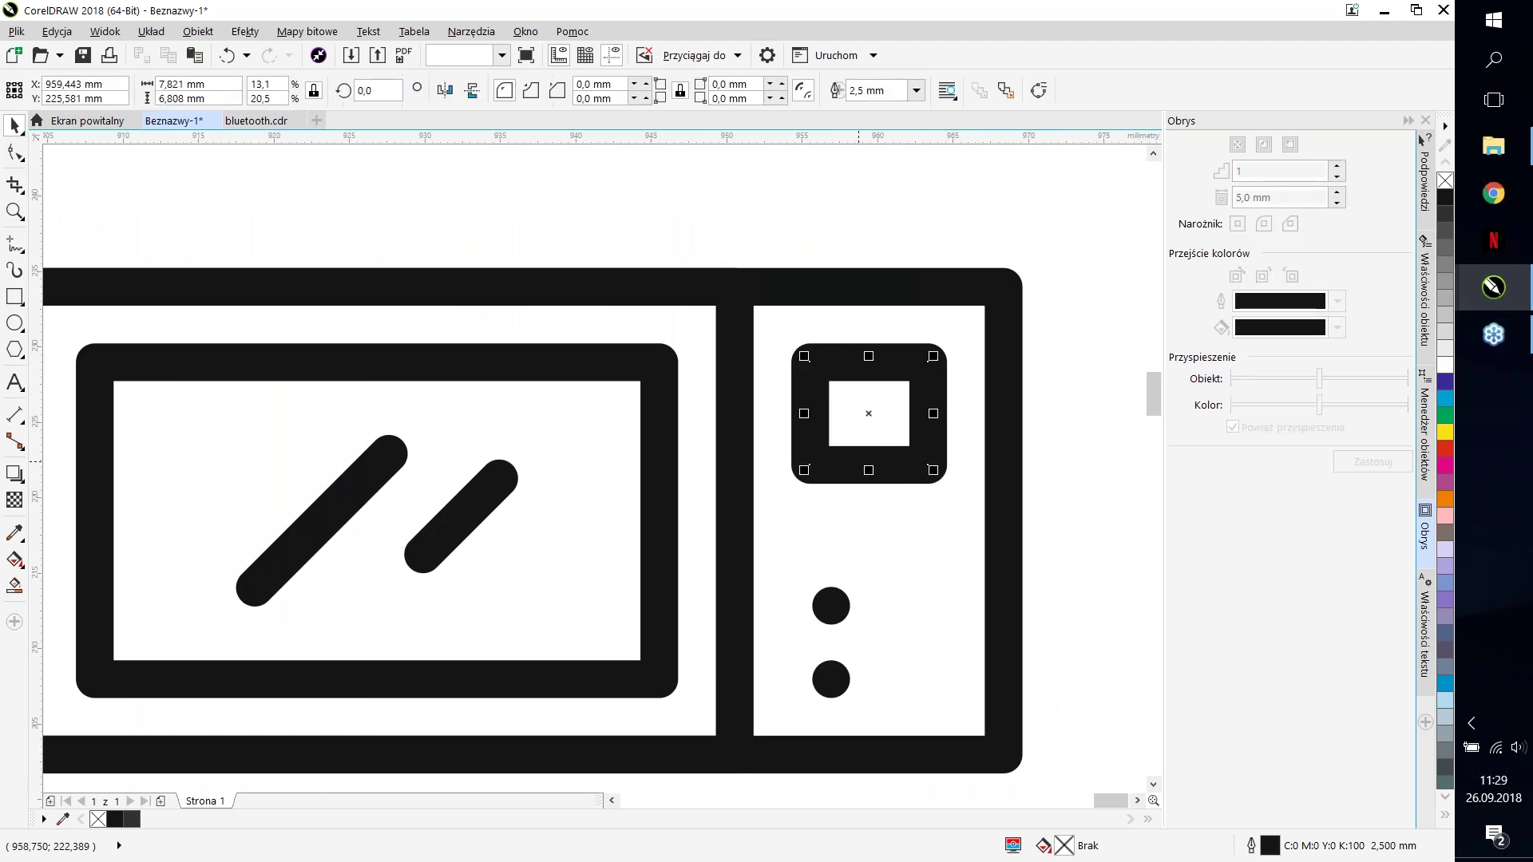
{"action": "left_click_drag", "start_coordinate": [870, 471], "coordinate": [882, 395]}
{"action": "scroll", "coordinate": [940, 469], "scroll_direction": "down", "scroll_amount": 4}
{"action": "left_click", "coordinate": [941, 469]}
Step: Delete the two dots and draw a circle dial in the side panel
{"action": "scroll", "coordinate": [938, 479], "scroll_direction": "up", "scroll_amount": 2}
{"action": "left_click_drag", "start_coordinate": [1014, 624], "coordinate": [800, 519]}
{"action": "left_click_drag", "start_coordinate": [1008, 657], "coordinate": [838, 503]}
{"action": "key", "text": "Delete"}
{"action": "key", "text": "F7"}
{"action": "mouse_move", "coordinate": [713, 572]}
{"action": "left_mouse_down"}
{"action": "mouse_move", "coordinate": [659, 518]}
{"action": "mouse_move", "coordinate": [841, 567]}
{"action": "mouse_move", "coordinate": [878, 551]}
{"action": "mouse_move", "coordinate": [861, 553]}
{"action": "left_mouse_up"}
Step: Centre the dial ring under the display bar and move the bar down toward it
{"action": "left_click", "coordinate": [13, 126]}
{"action": "key", "text": "ctrl+z"}
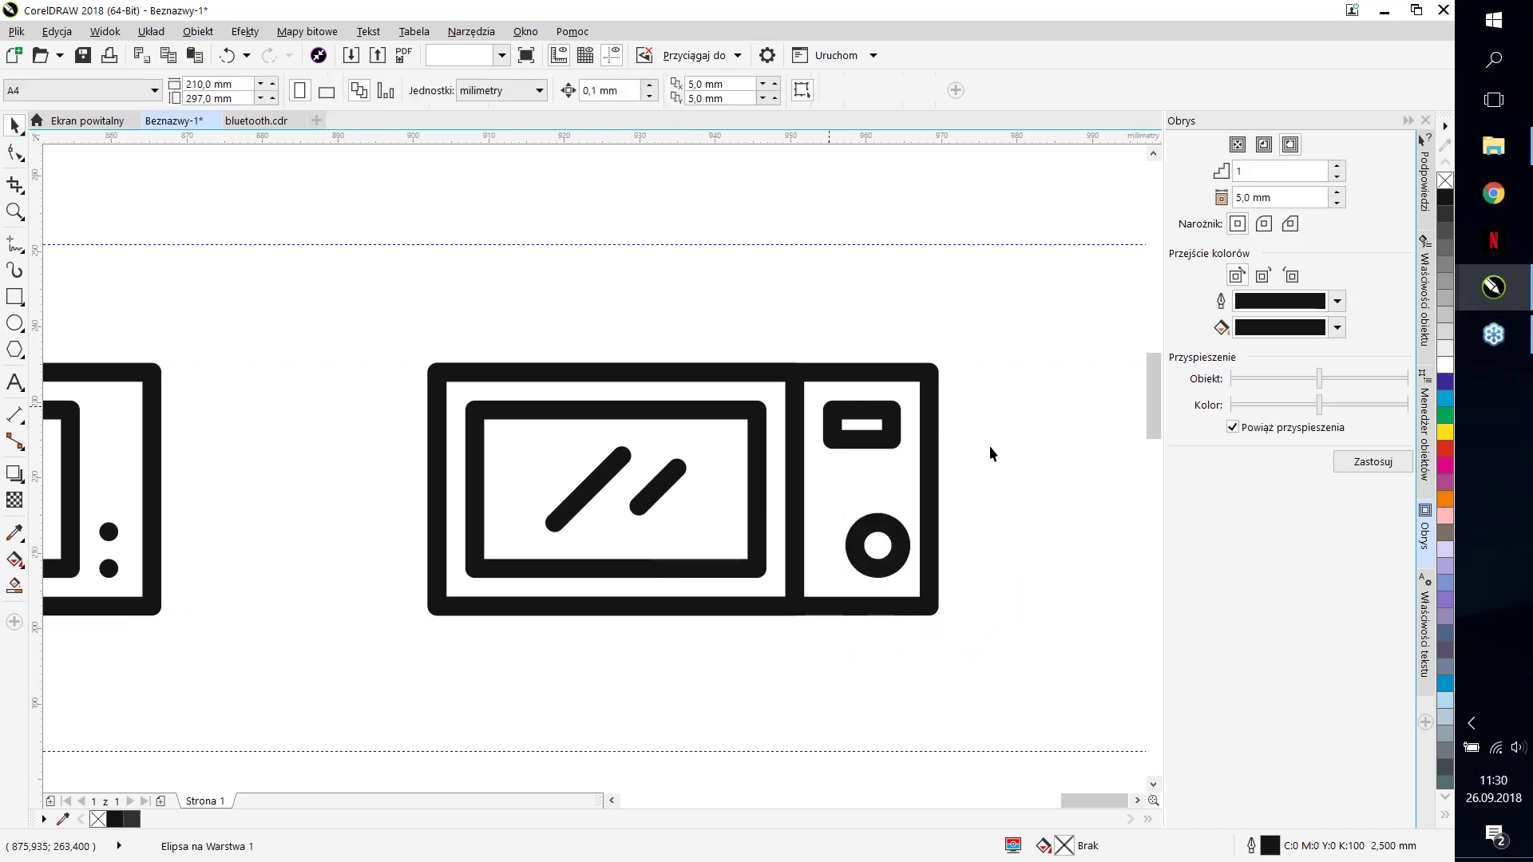
{"action": "key", "text": "Tab"}
{"action": "left_click", "coordinate": [870, 443], "text": "shift"}
{"action": "left_click", "coordinate": [837, 439], "text": "shift"}
{"action": "key", "text": "c"}
{"action": "left_click", "coordinate": [993, 527]}
{"action": "scroll", "coordinate": [993, 528], "scroll_direction": "down", "scroll_amount": 2}
{"action": "scroll", "coordinate": [977, 518], "scroll_direction": "up", "scroll_amount": 2}
{"action": "left_click_drag", "start_coordinate": [937, 479], "coordinate": [934, 526]}
{"action": "left_click", "coordinate": [1001, 539]}
{"action": "scroll", "coordinate": [1001, 552], "scroll_direction": "down", "scroll_amount": 2}
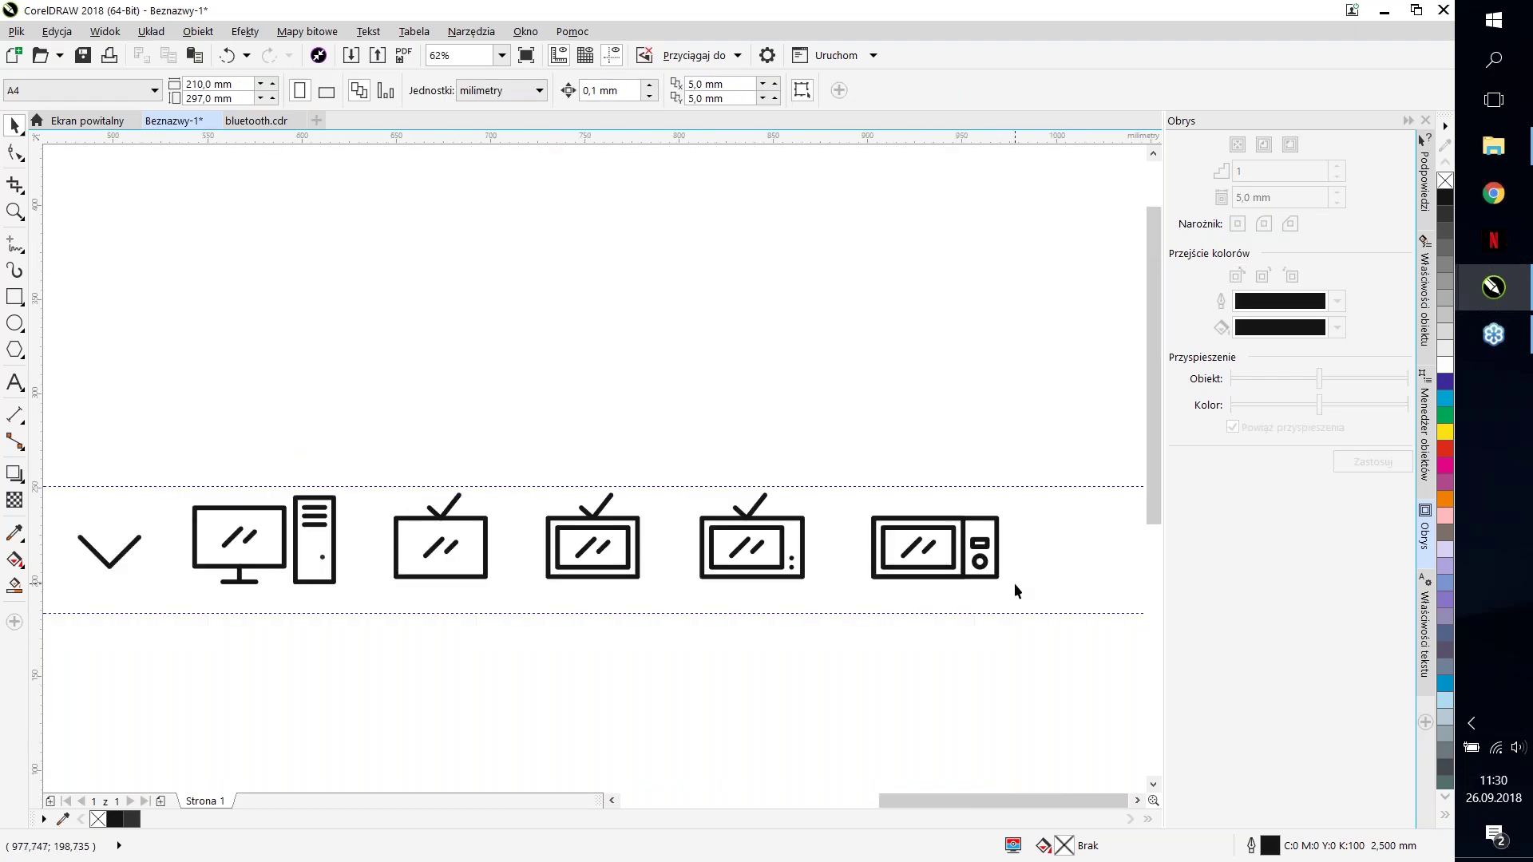
Step: Duplicate the whole microwave to the right
{"action": "scroll", "coordinate": [1013, 573], "scroll_direction": "up", "scroll_amount": 2}
{"action": "left_click", "coordinate": [971, 551]}
{"action": "scroll", "coordinate": [974, 552], "scroll_direction": "up", "scroll_amount": 2}
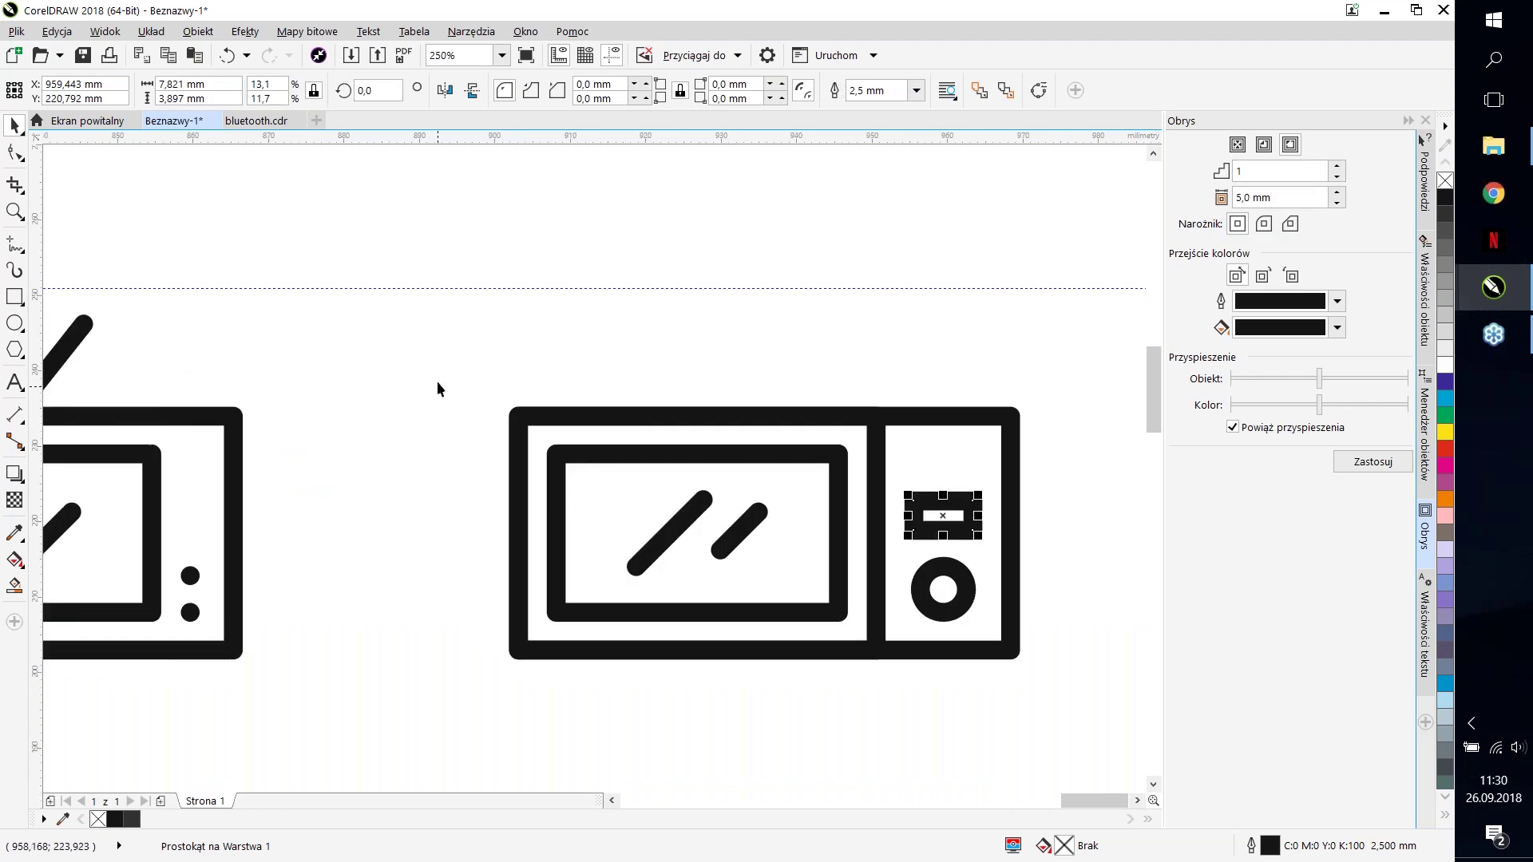
{"action": "scroll", "coordinate": [480, 405], "scroll_direction": "down", "scroll_amount": 2}
{"action": "scroll", "coordinate": [480, 404], "scroll_direction": "down", "scroll_amount": 2}
{"action": "left_click_drag", "start_coordinate": [582, 414], "coordinate": [763, 432]}
{"action": "left_click_drag", "start_coordinate": [482, 402], "coordinate": [693, 514]}
{"action": "left_click_drag", "start_coordinate": [617, 457], "coordinate": [773, 459]}
Step: Delete the copy's display bar and draw a short horizontal line in its side panel
{"action": "scroll", "coordinate": [830, 447], "scroll_direction": "up", "scroll_amount": 4}
{"action": "left_click", "coordinate": [835, 444]}
{"action": "key", "text": "Delete"}
{"action": "key", "text": "F5"}
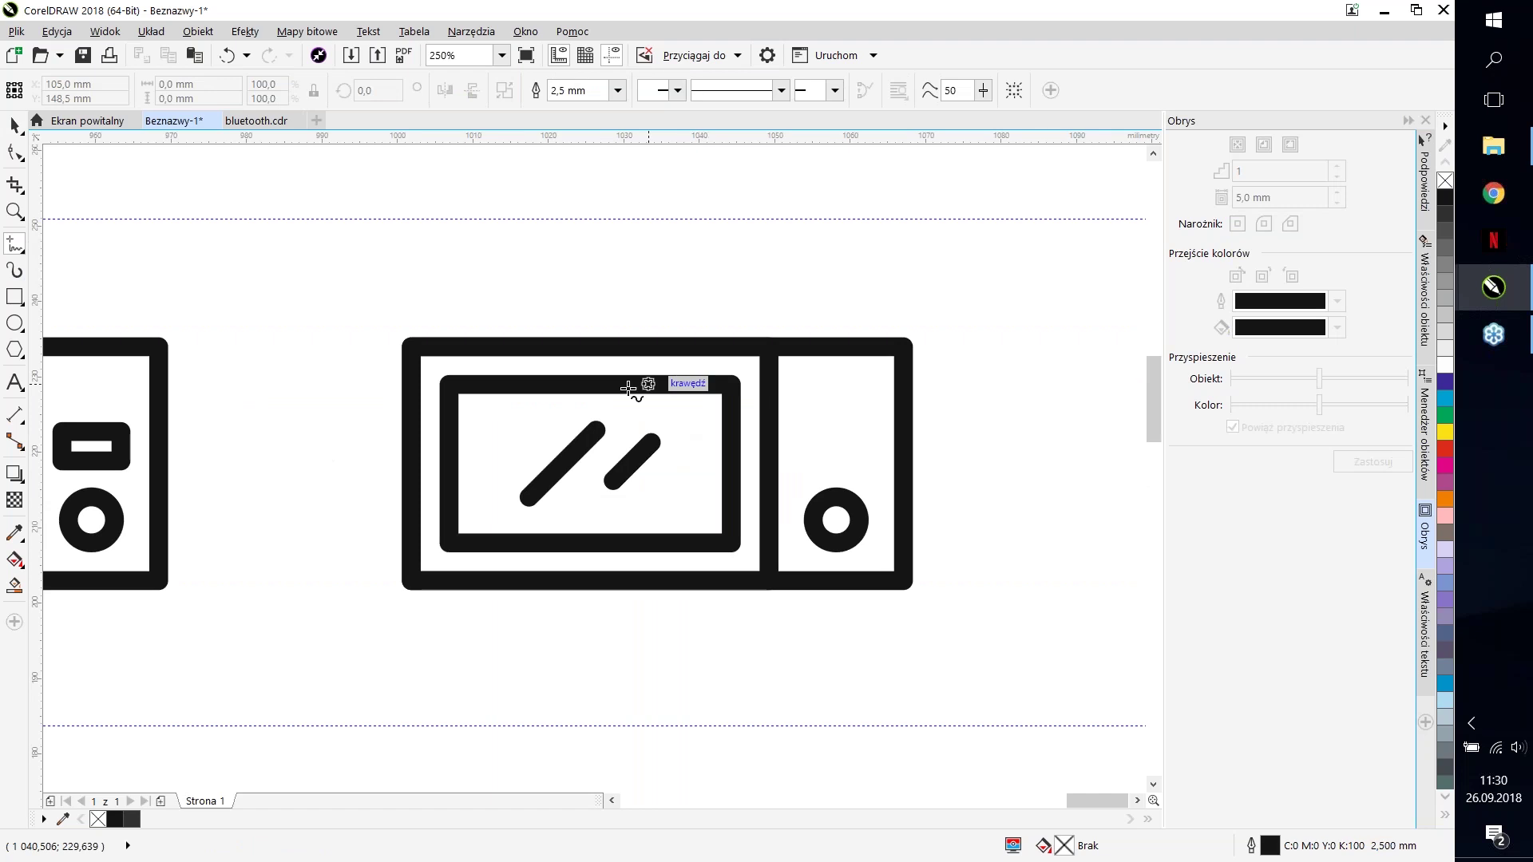
{"action": "left_click", "coordinate": [695, 384], "text": "ctrl"}
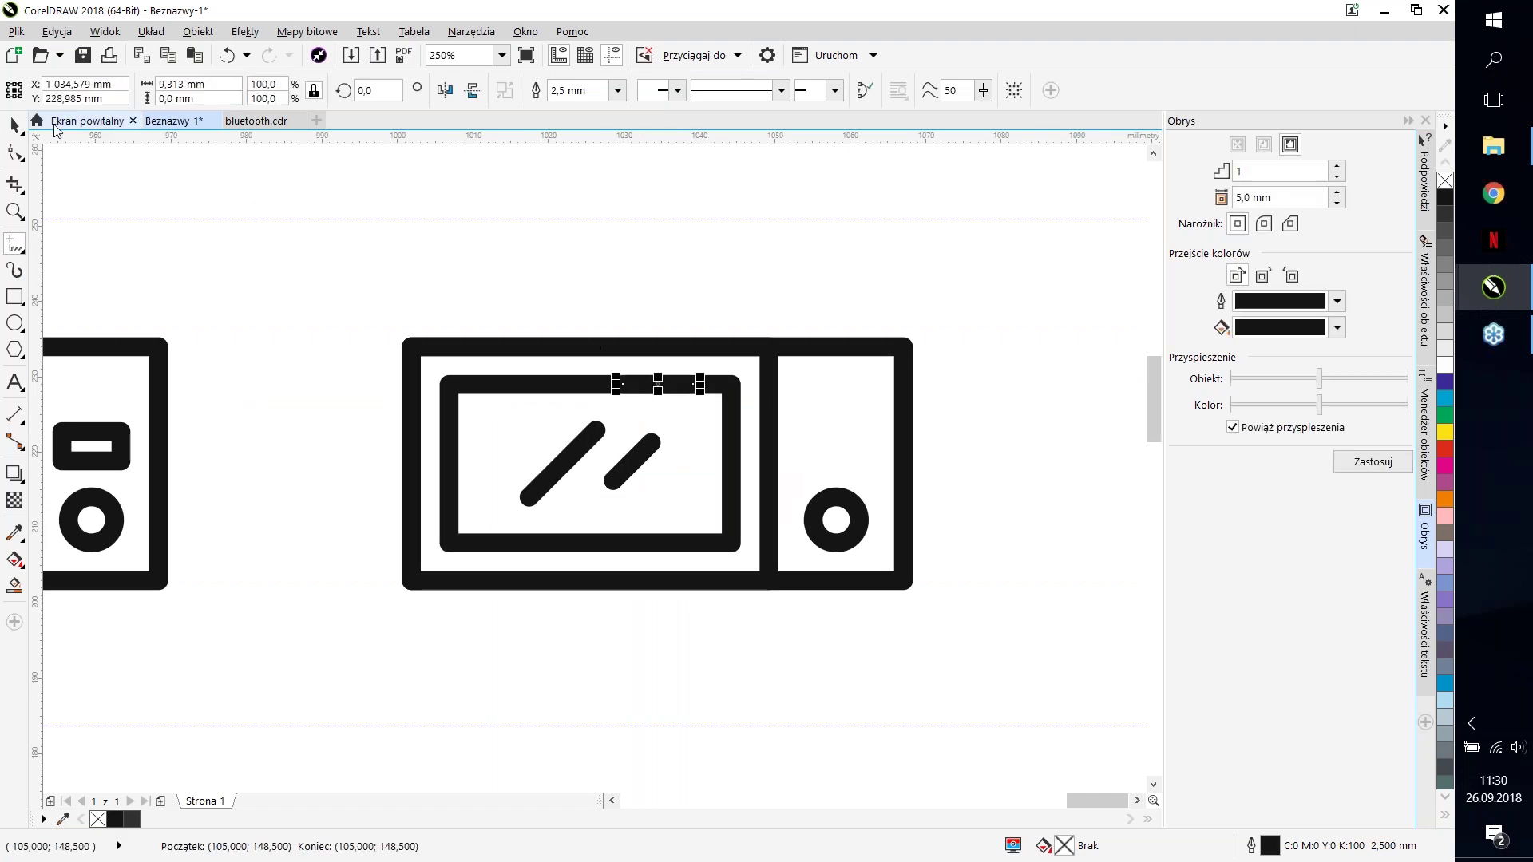
{"action": "key", "text": "space"}
{"action": "left_click_drag", "start_coordinate": [662, 384], "coordinate": [849, 378]}
Step: Centre the line above the dial and shorten it slightly
{"action": "left_click", "coordinate": [847, 502], "text": "shift"}
{"action": "key", "text": "c"}
{"action": "key", "text": "Escape"}
{"action": "left_click", "coordinate": [872, 385]}
{"action": "scroll", "coordinate": [873, 396], "scroll_direction": "up", "scroll_amount": 1}
{"action": "left_click_drag", "start_coordinate": [881, 373], "coordinate": [846, 441]}
Step: Duplicate the line into a second bar and delete the accidental third bar
{"action": "key", "text": "ctrl+d"}
{"action": "scroll", "coordinate": [946, 444], "scroll_direction": "down", "scroll_amount": 6}
{"action": "left_click", "coordinate": [947, 443]}
{"action": "scroll", "coordinate": [936, 523], "scroll_direction": "up", "scroll_amount": 1}
{"action": "left_click", "coordinate": [934, 518]}
{"action": "key", "text": "Delete"}
{"action": "scroll", "coordinate": [942, 479], "scroll_direction": "up", "scroll_amount": 1}
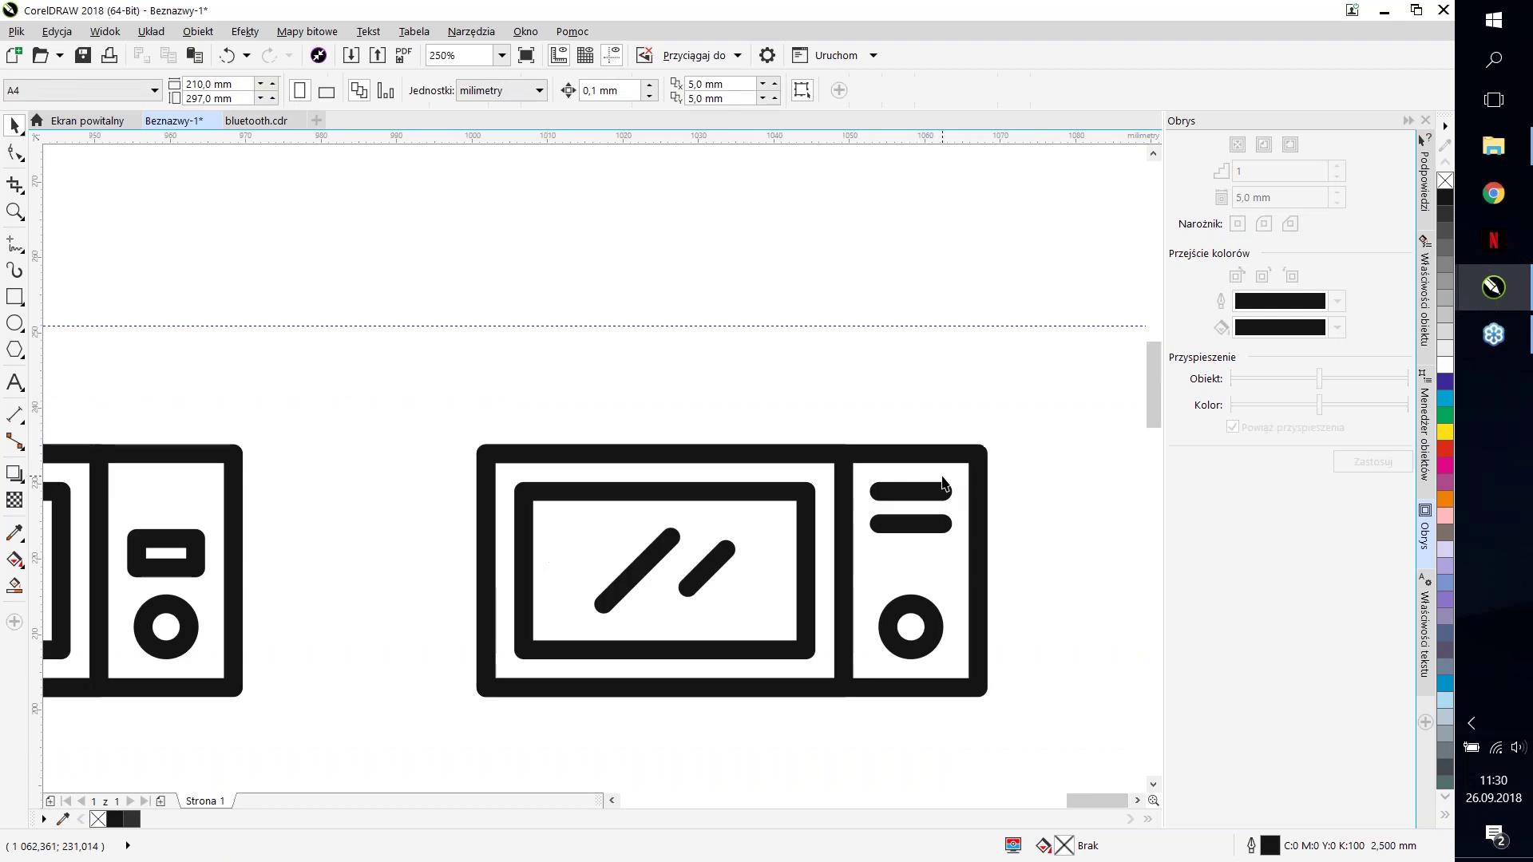
{"action": "scroll", "coordinate": [1033, 536], "scroll_direction": "down", "scroll_amount": 1}
{"action": "left_click_drag", "start_coordinate": [1054, 637], "coordinate": [656, 404]}
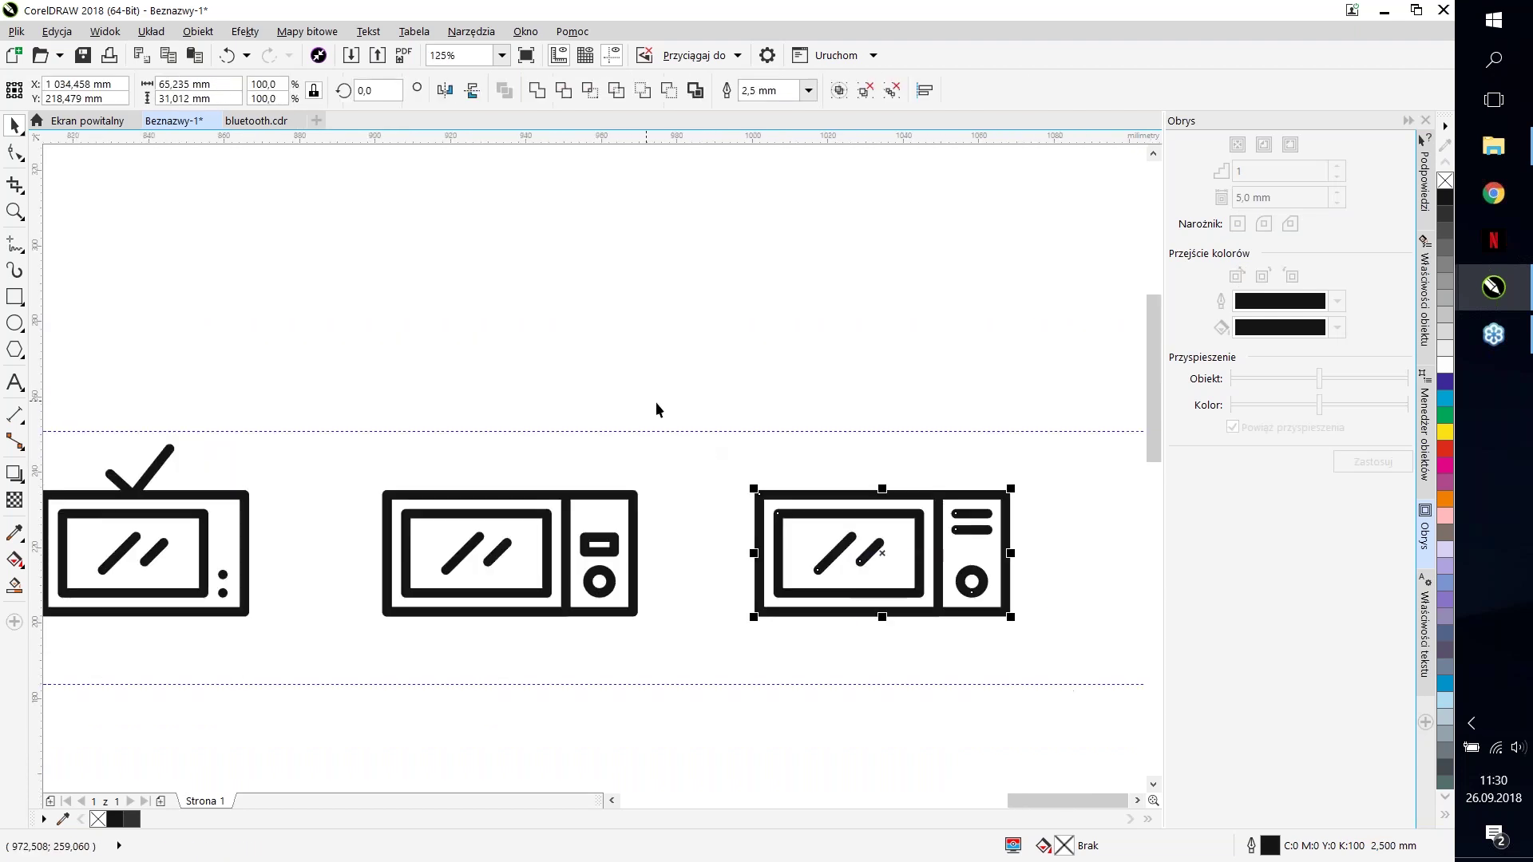
Step: Group the plain TV icon's parts with Ctrl+G
{"action": "scroll", "coordinate": [476, 421], "scroll_direction": "down", "scroll_amount": 3}
{"action": "left_click_drag", "start_coordinate": [404, 386], "coordinate": [552, 582]}
{"action": "left_click_drag", "start_coordinate": [252, 398], "coordinate": [365, 560]}
{"action": "key", "text": "ctrl+g"}
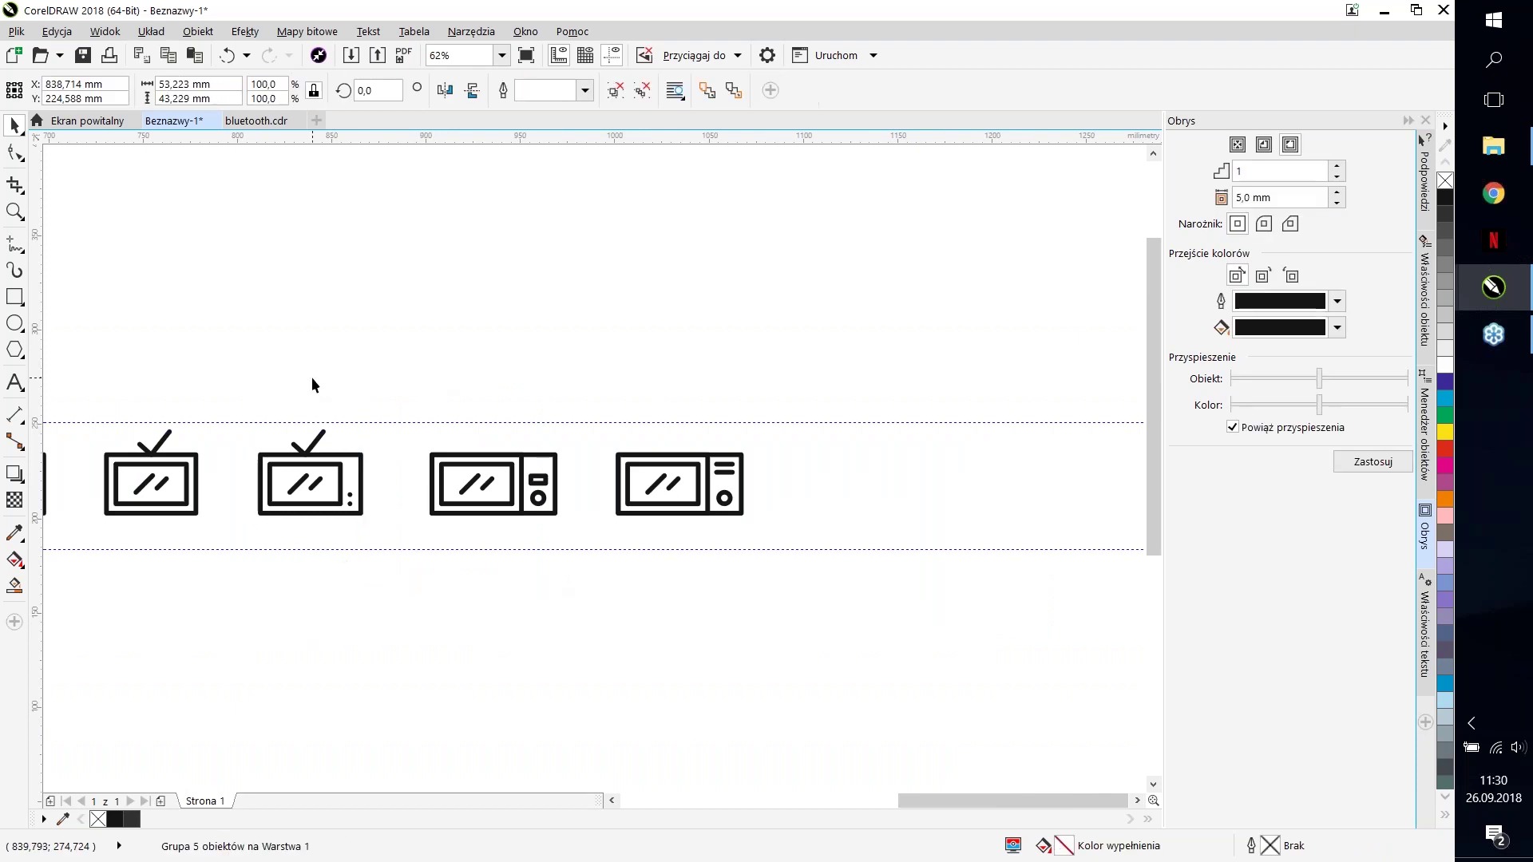
{"action": "scroll", "coordinate": [629, 518], "scroll_direction": "down", "scroll_amount": 1}
{"action": "left_click", "coordinate": [782, 497]}
{"action": "scroll", "coordinate": [784, 502], "scroll_direction": "up", "scroll_amount": 2}
{"action": "scroll", "coordinate": [787, 500], "scroll_direction": "down", "scroll_amount": 3}
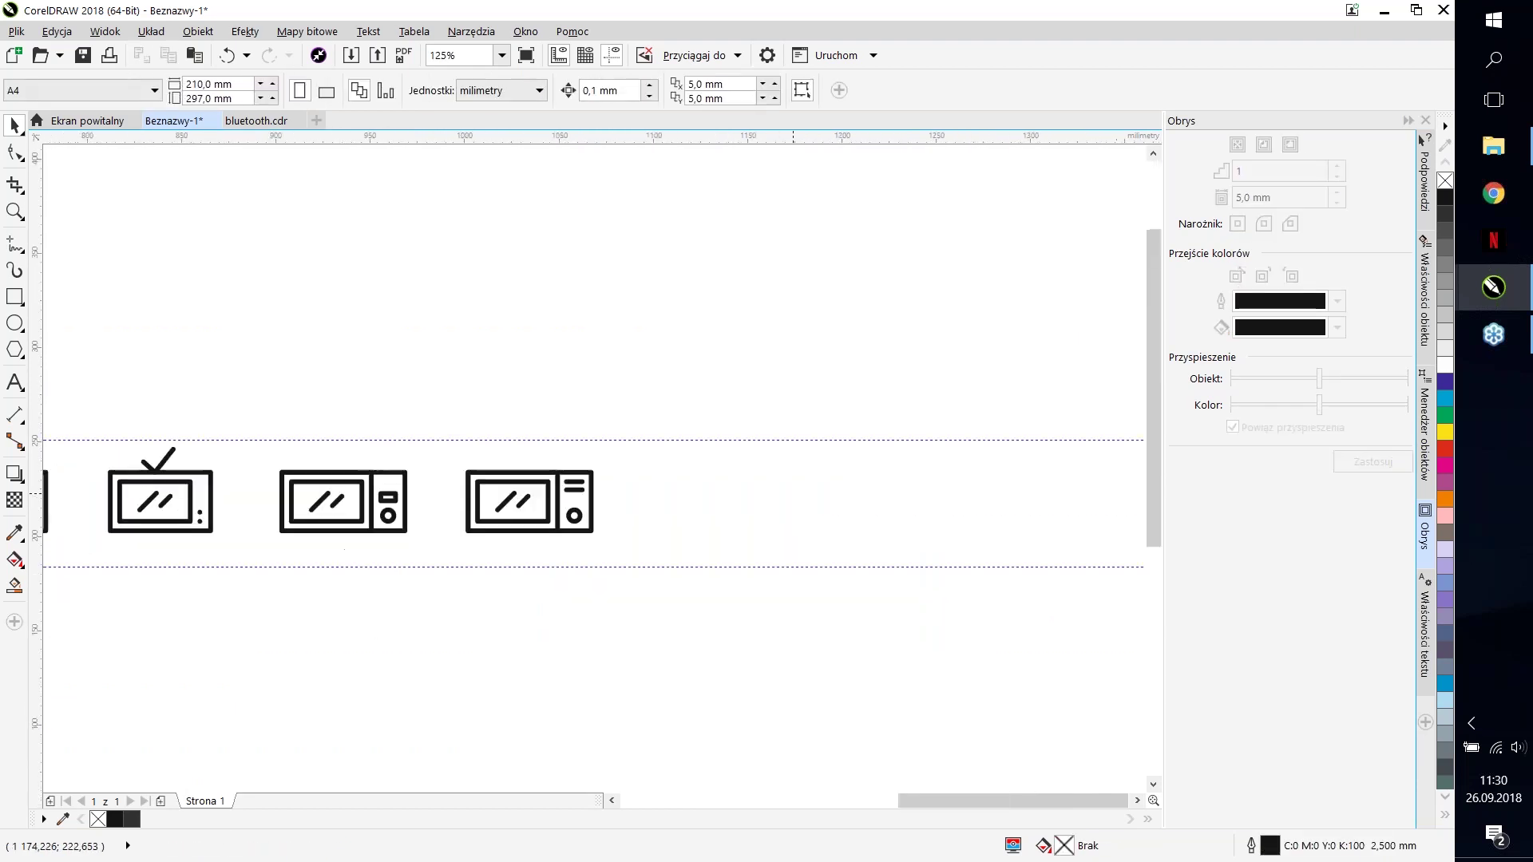
{"action": "scroll", "coordinate": [524, 517], "scroll_direction": "up", "scroll_amount": 6}
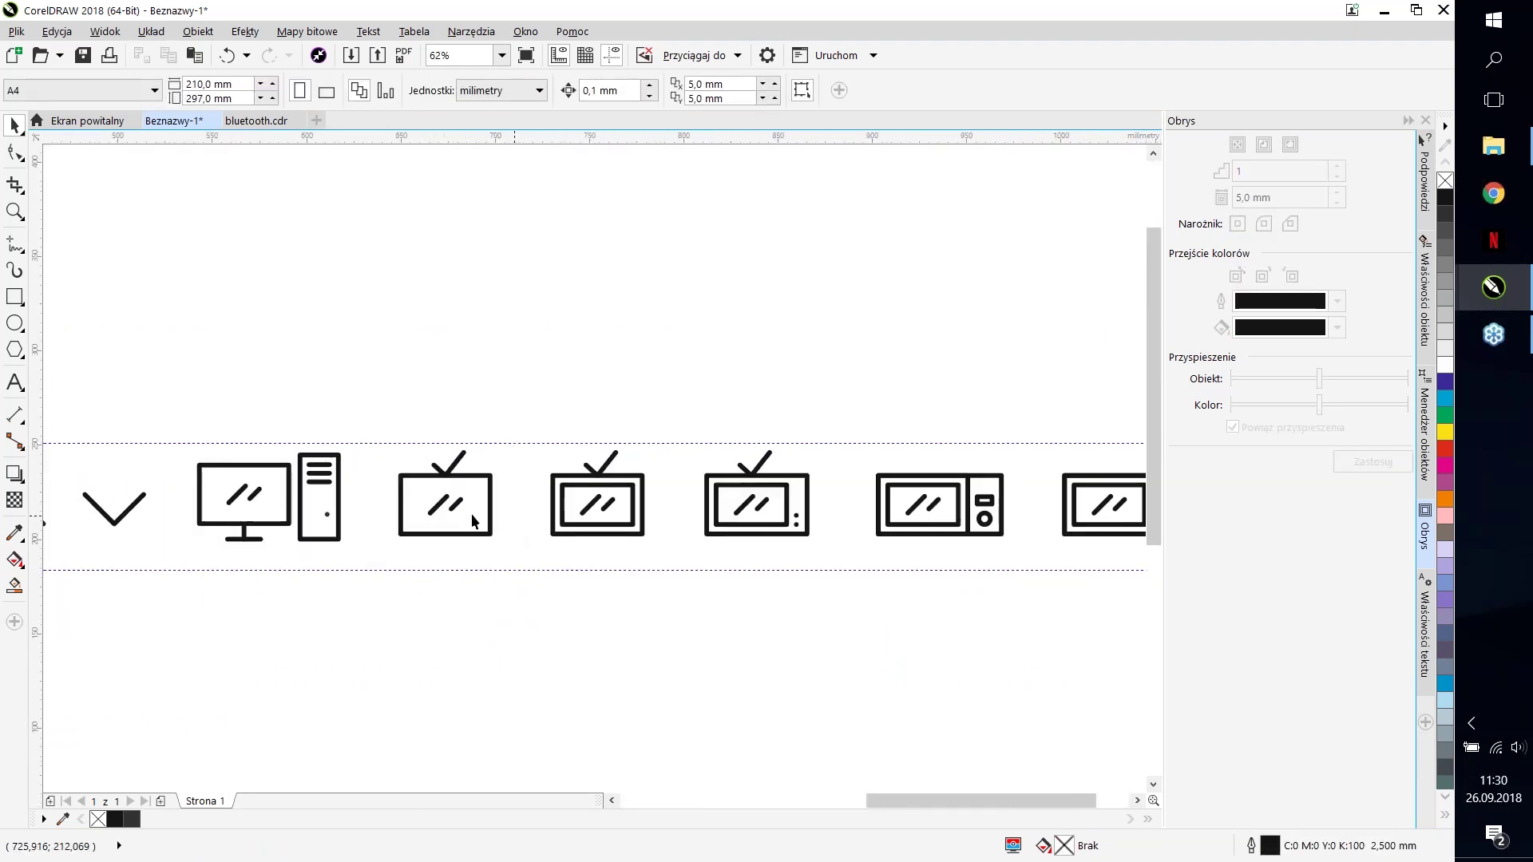
Step: Copy the plain TV group past the second microwave
{"action": "left_click", "coordinate": [493, 520]}
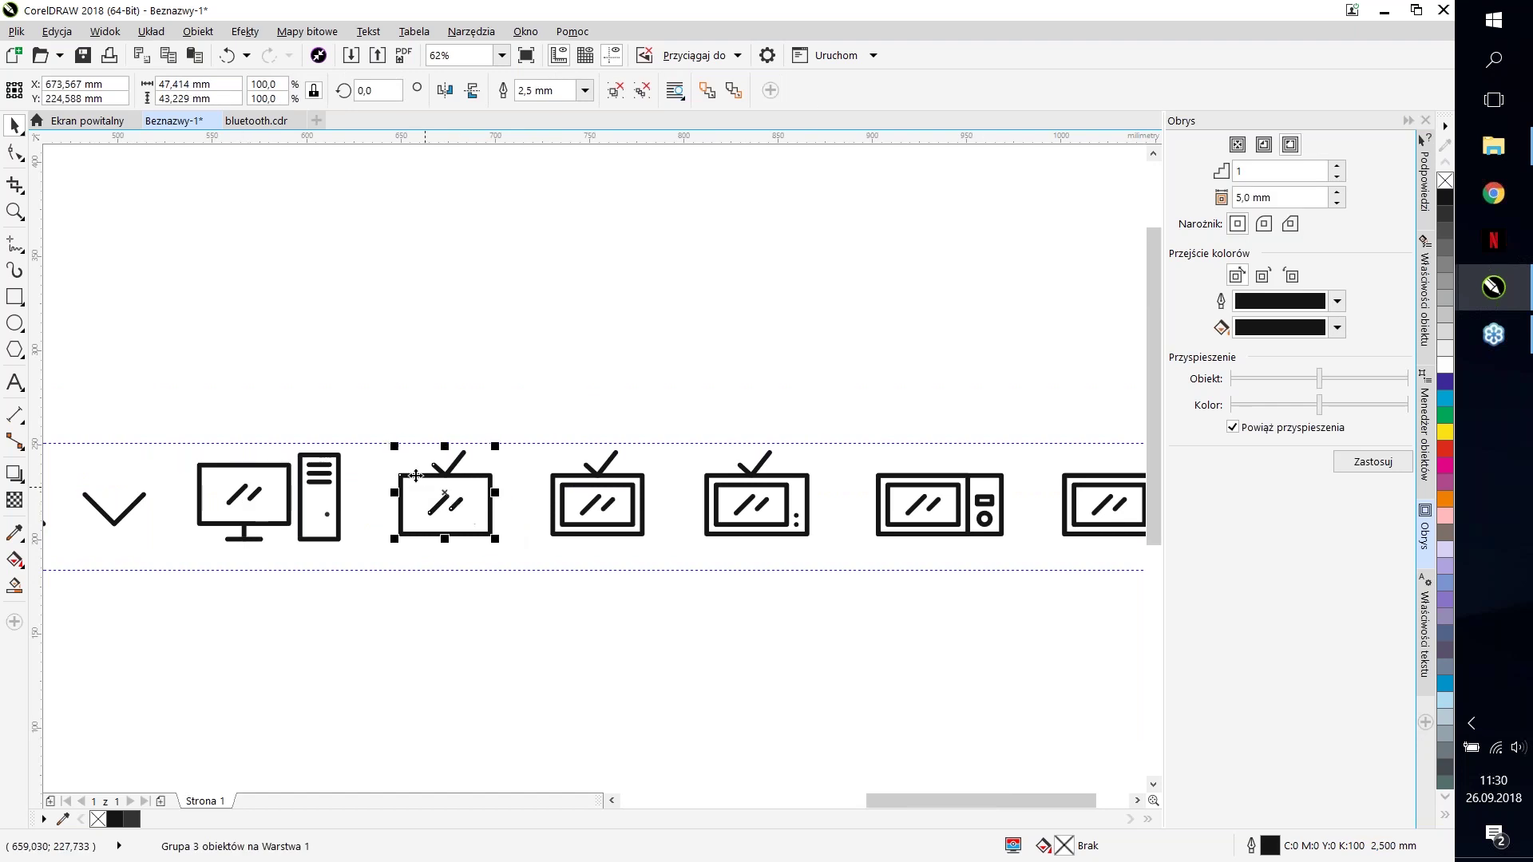
{"action": "scroll", "coordinate": [441, 476], "scroll_direction": "down", "scroll_amount": 3}
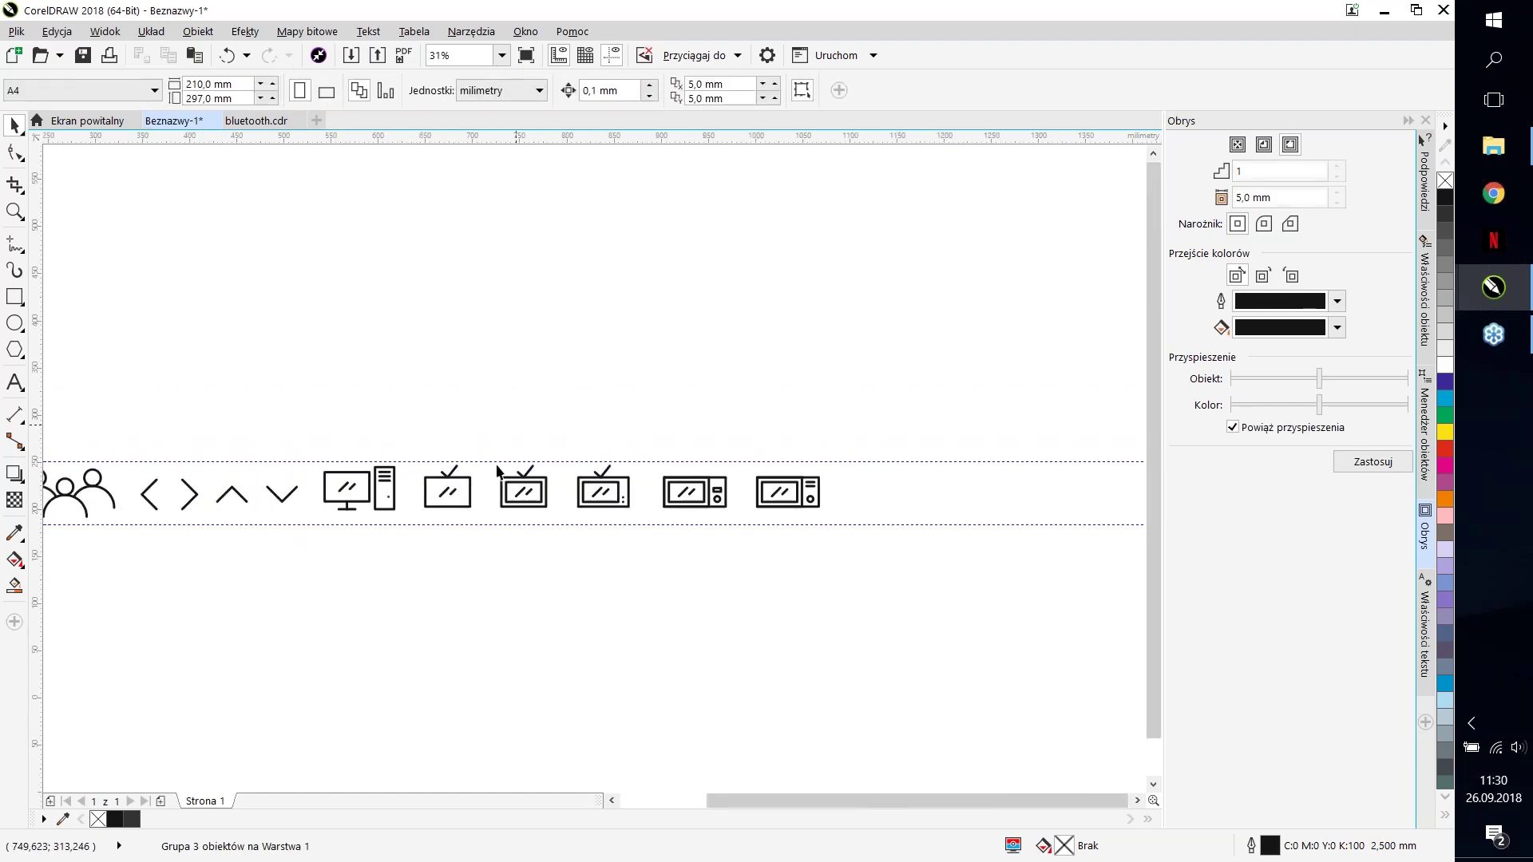
{"action": "left_click_drag", "start_coordinate": [436, 496], "coordinate": [880, 496]}
{"action": "scroll", "coordinate": [902, 499], "scroll_direction": "up", "scroll_amount": 6}
Step: Delete the copy's antenna and raise the TV body and screen slightly
{"action": "left_click_drag", "start_coordinate": [748, 303], "coordinate": [942, 527]}
{"action": "key", "text": "Delete"}
{"action": "scroll", "coordinate": [849, 527], "scroll_direction": "down", "scroll_amount": 3}
{"action": "scroll", "coordinate": [879, 551], "scroll_direction": "up", "scroll_amount": 3}
{"action": "left_click_drag", "start_coordinate": [615, 366], "coordinate": [950, 646]}
{"action": "left_click_drag", "start_coordinate": [839, 509], "coordinate": [838, 487]}
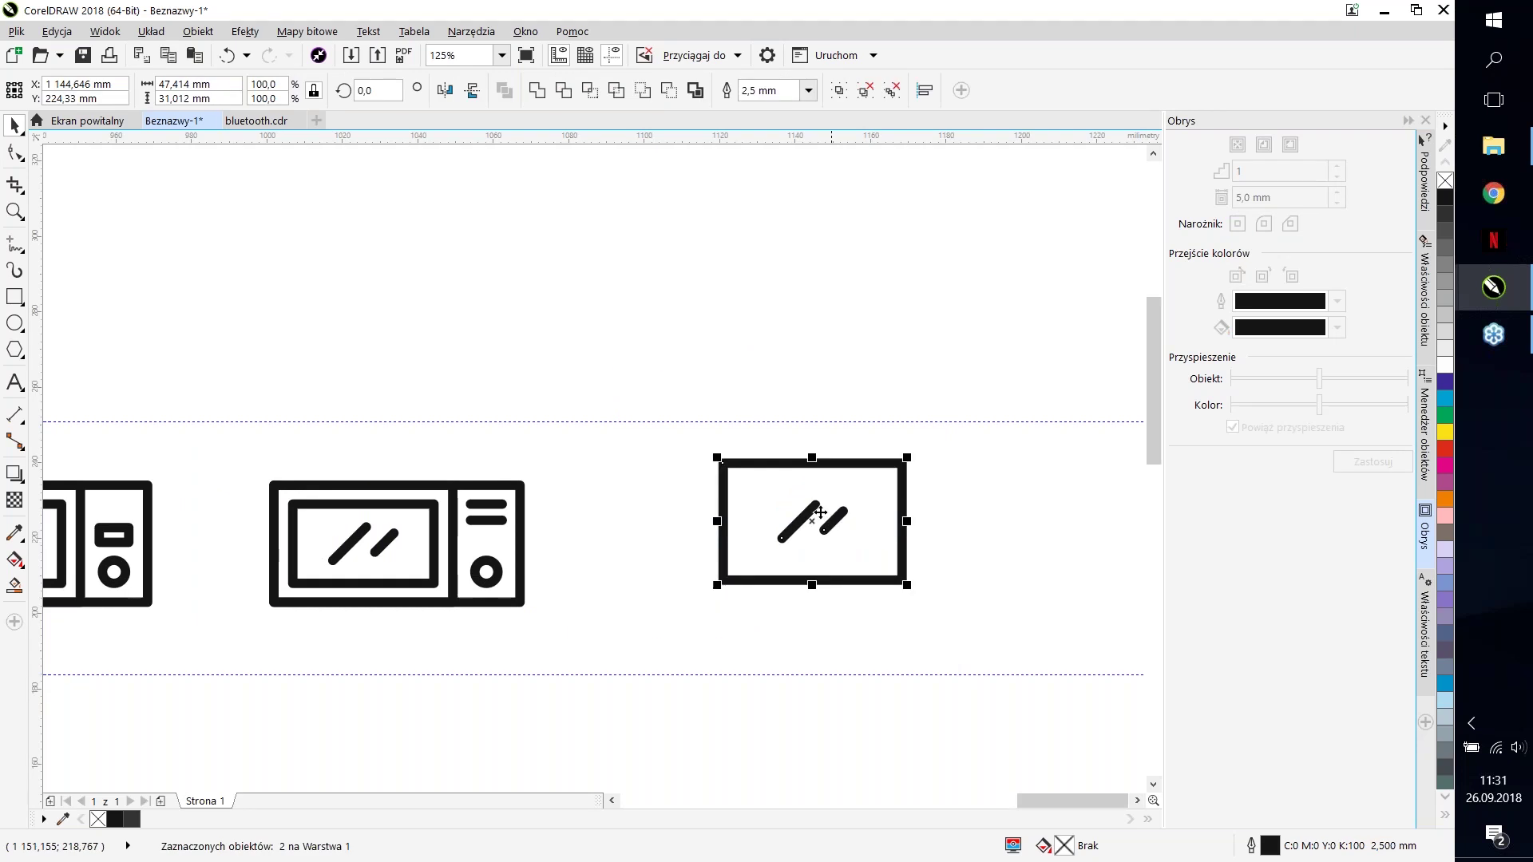
Step: Give the screen rectangle a 1-step, 5 mm inside contour and break it apart with Ctrl+K
{"action": "left_click", "coordinate": [879, 530]}
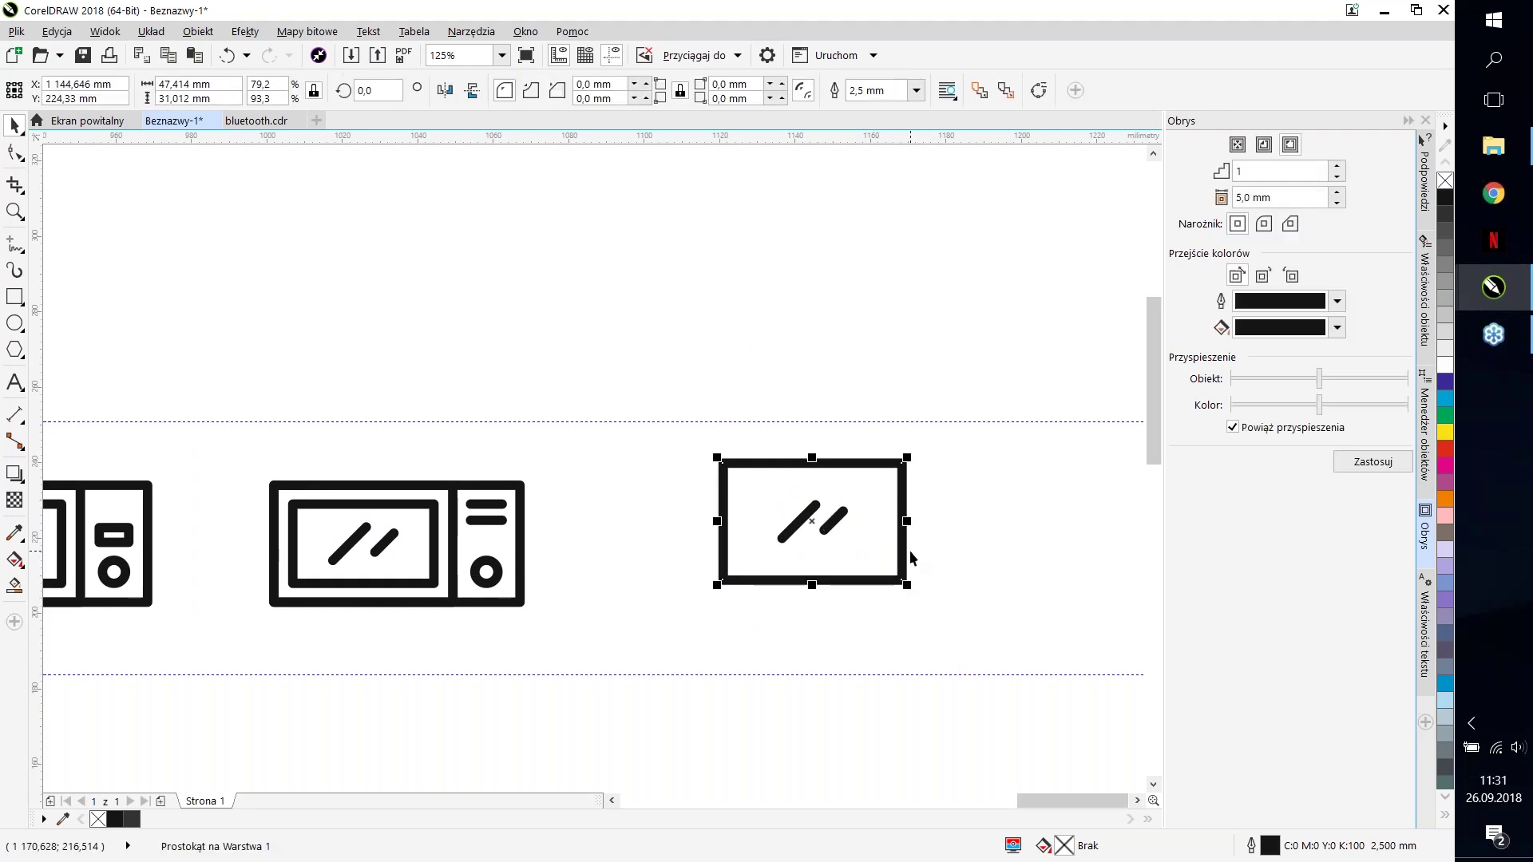
{"action": "scroll", "coordinate": [918, 549], "scroll_direction": "down", "scroll_amount": 2}
{"action": "scroll", "coordinate": [922, 534], "scroll_direction": "up", "scroll_amount": 2}
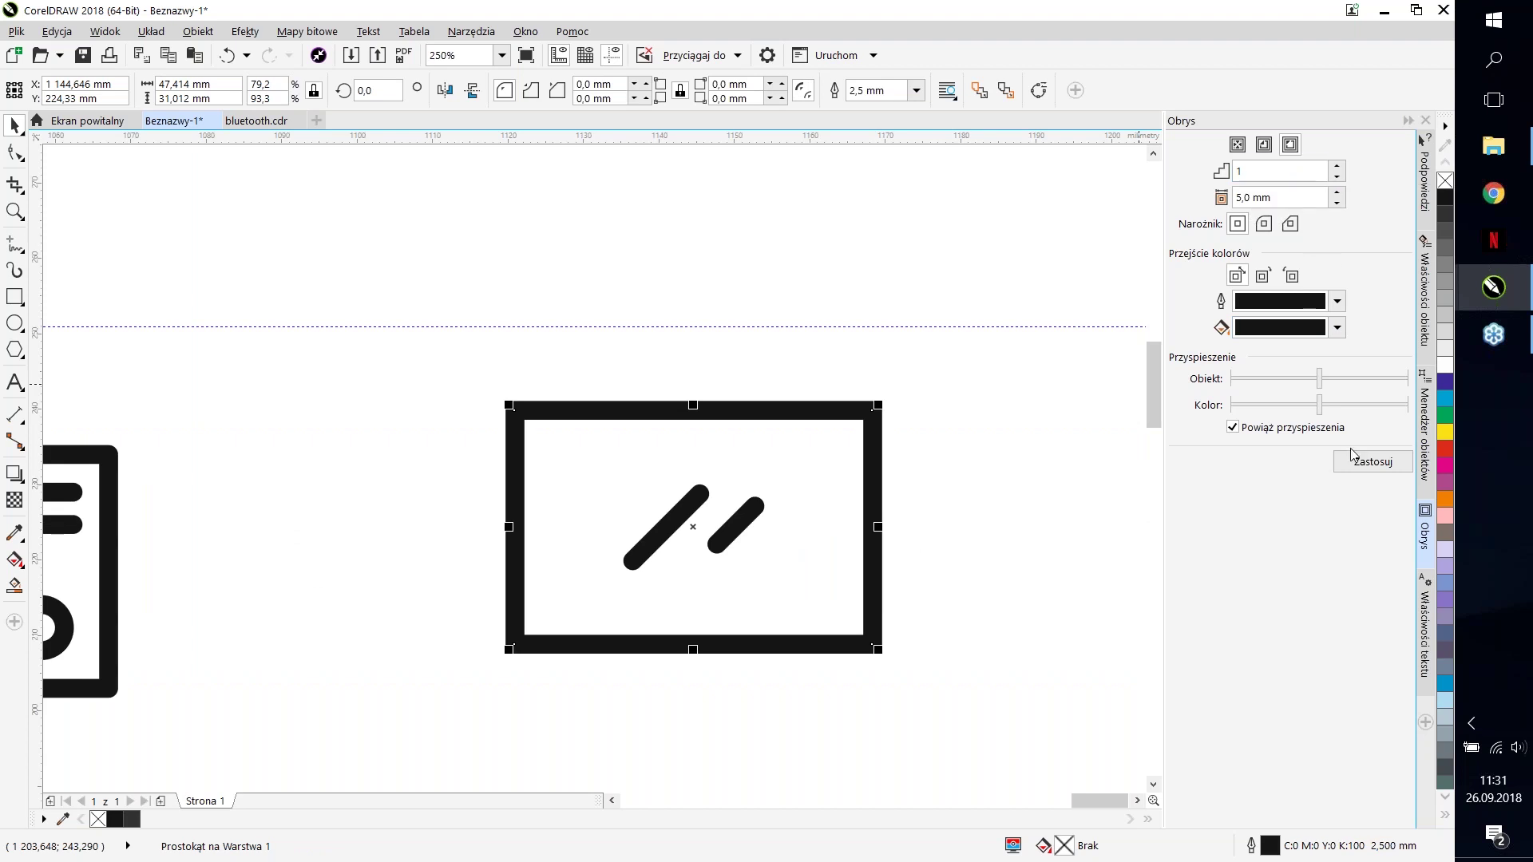
{"action": "left_click", "coordinate": [1373, 461]}
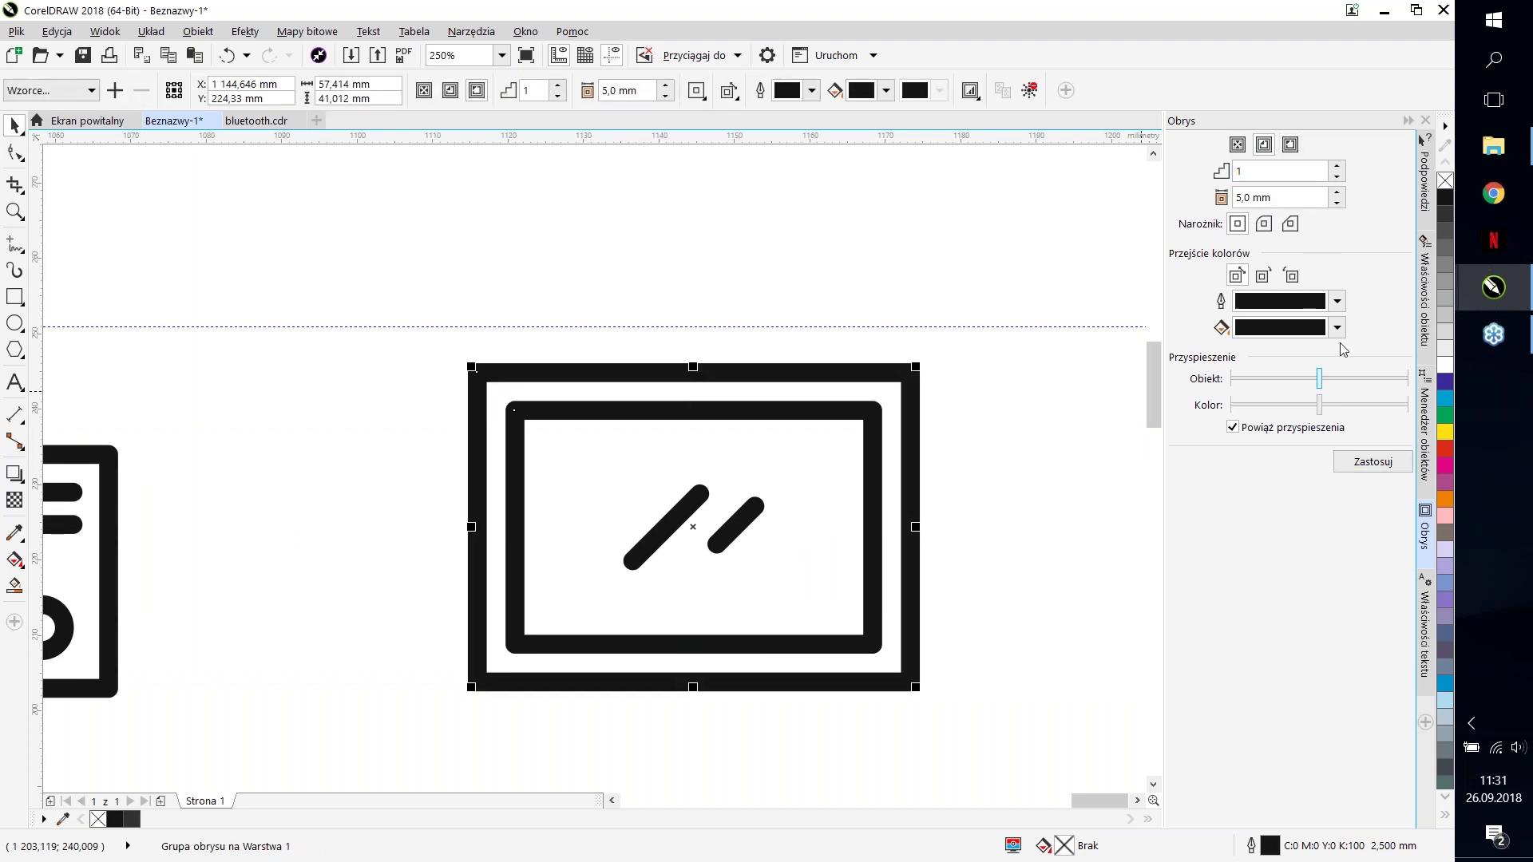
{"action": "left_click", "coordinate": [1389, 470]}
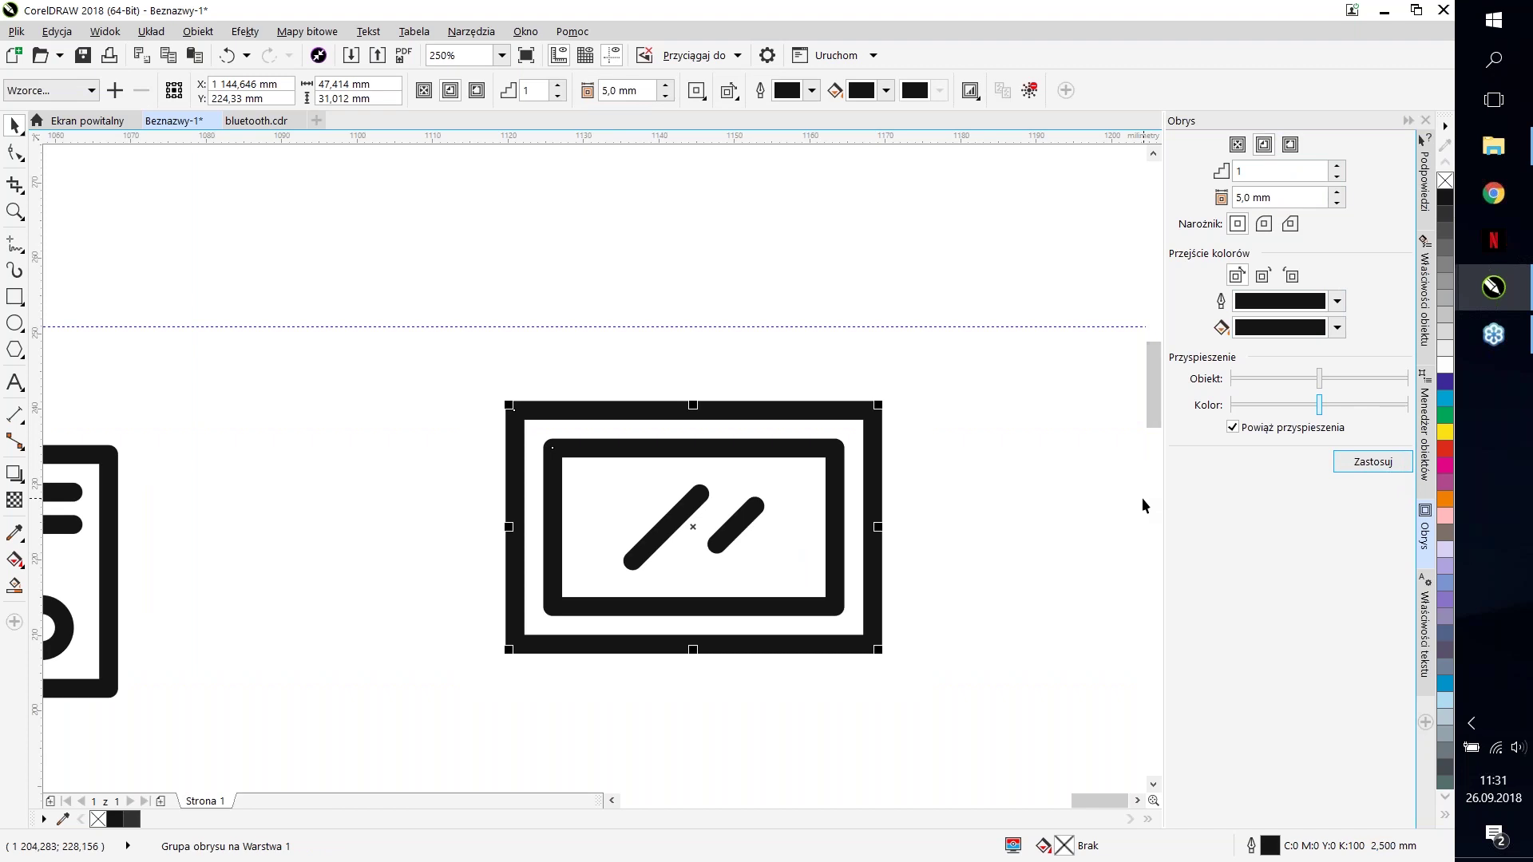
{"action": "key", "text": "ctrl+k"}
Step: Nudge the inner frame into place and draw a rectangle across the bottom of the lid
{"action": "left_click_drag", "start_coordinate": [815, 464], "coordinate": [811, 466]}
{"action": "left_click", "coordinate": [433, 610]}
{"action": "left_click", "coordinate": [17, 294]}
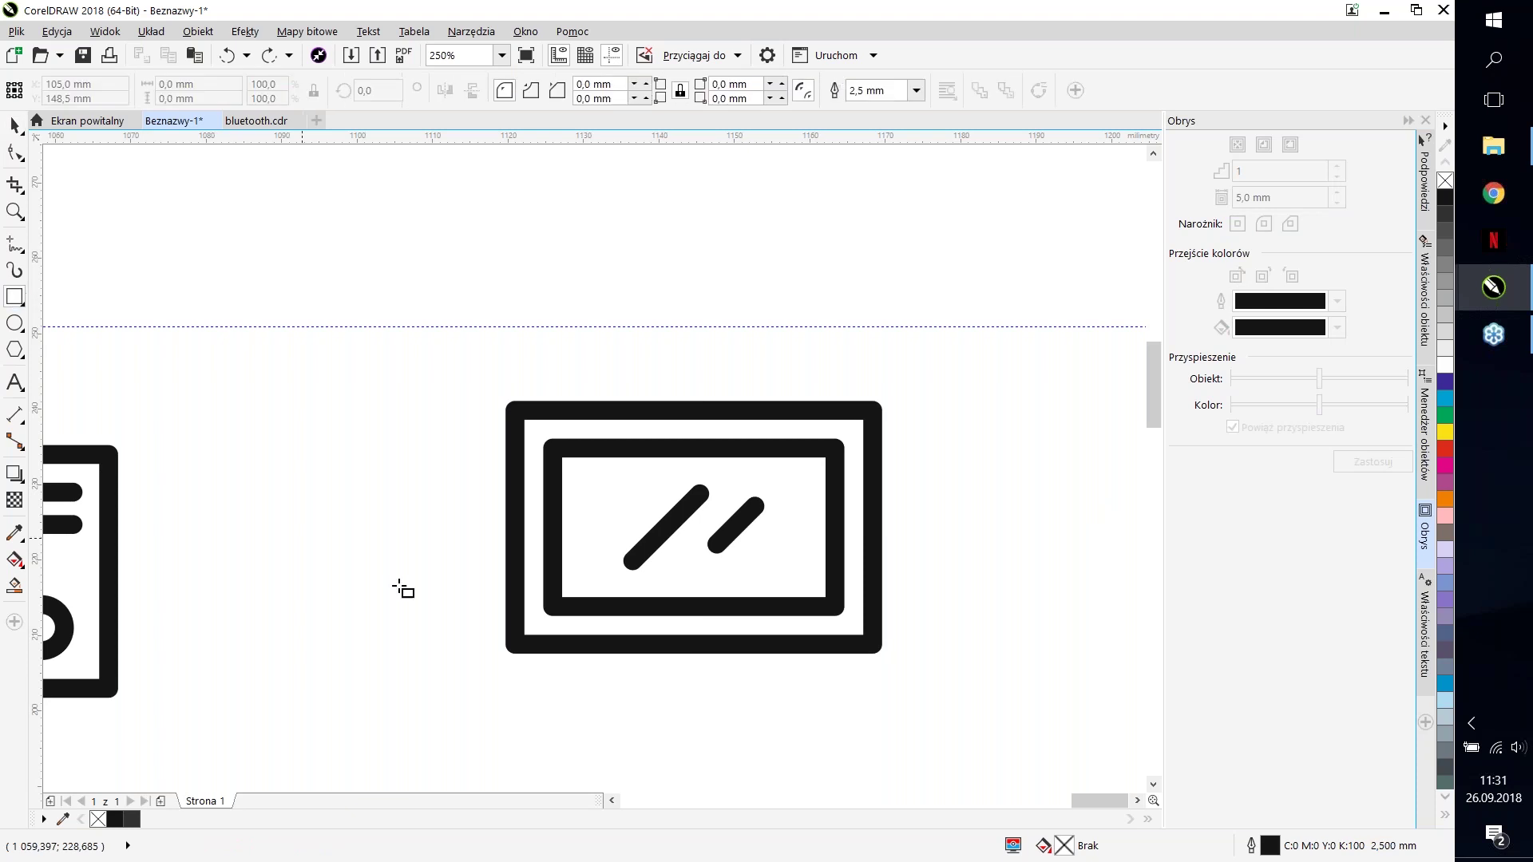
{"action": "left_click_drag", "start_coordinate": [471, 658], "coordinate": [816, 602]}
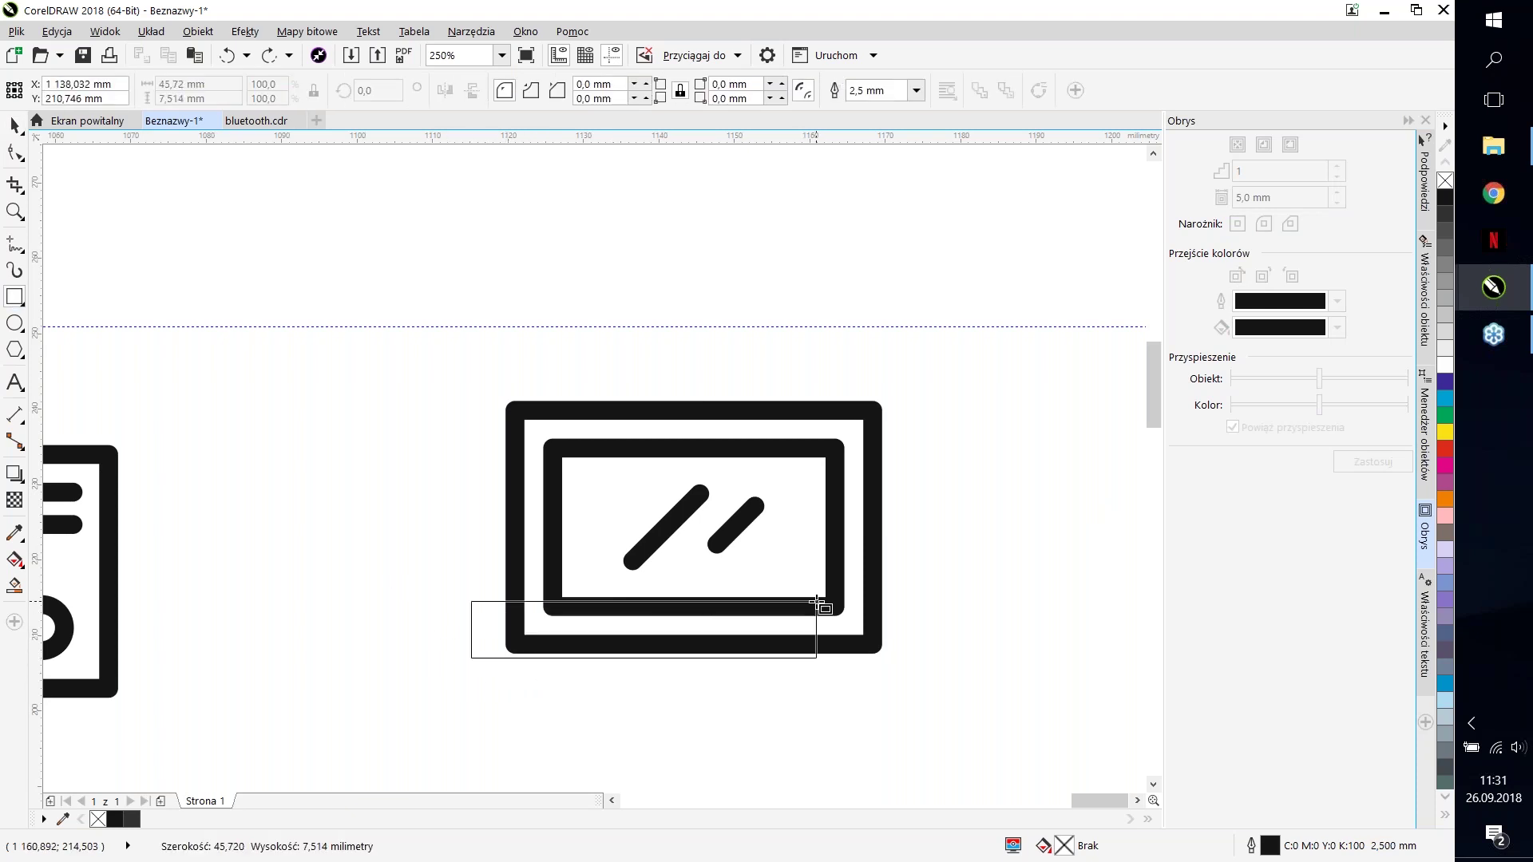
Step: Size the new rectangle into a wide base bar under the lid
{"action": "left_click_drag", "start_coordinate": [644, 588], "coordinate": [650, 604]}
{"action": "left_click_drag", "start_coordinate": [816, 633], "coordinate": [913, 632]}
{"action": "left_click", "coordinate": [18, 128]}
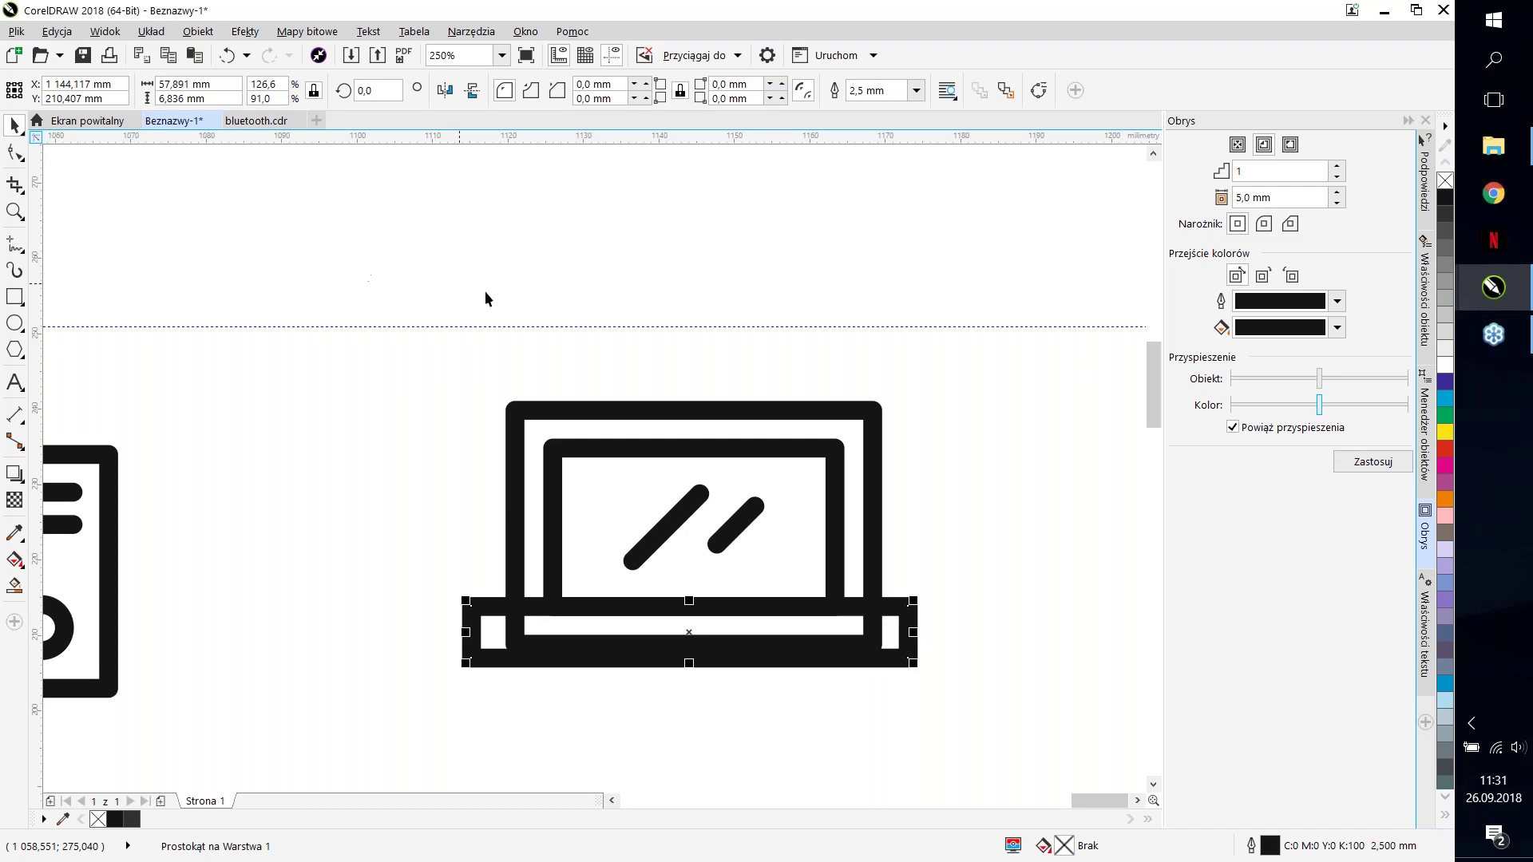
{"action": "left_click", "coordinate": [589, 410], "text": "shift"}
{"action": "key", "text": "Escape"}
{"action": "left_click", "coordinate": [701, 666]}
{"action": "left_click_drag", "start_coordinate": [702, 666], "coordinate": [693, 681]}
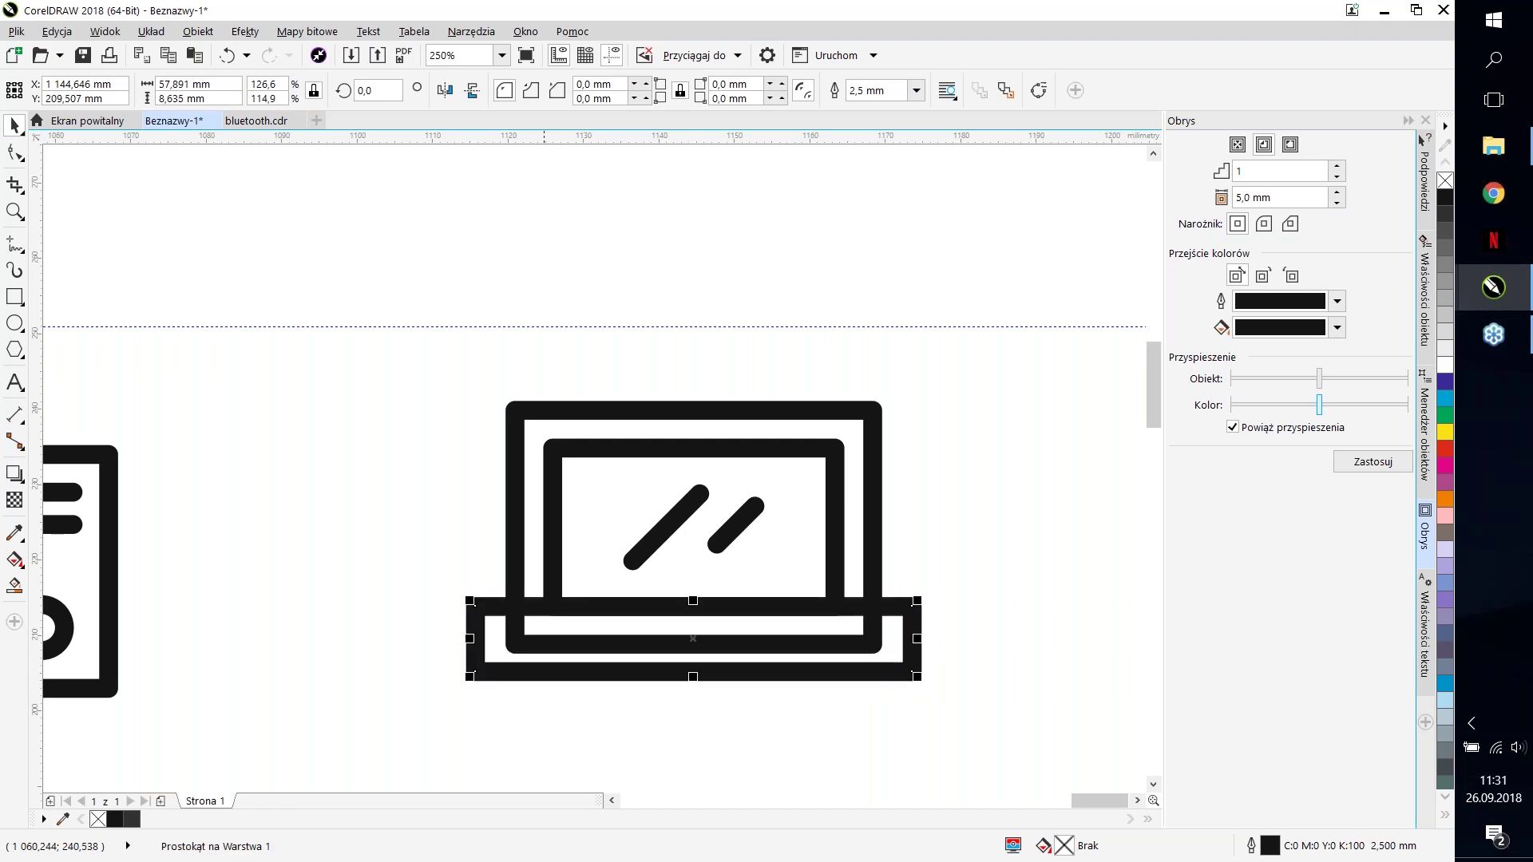
Step: Make a narrow copy of the base and centre it on the base's top edge as a notch
{"action": "left_click_drag", "start_coordinate": [687, 605], "coordinate": [685, 527]}
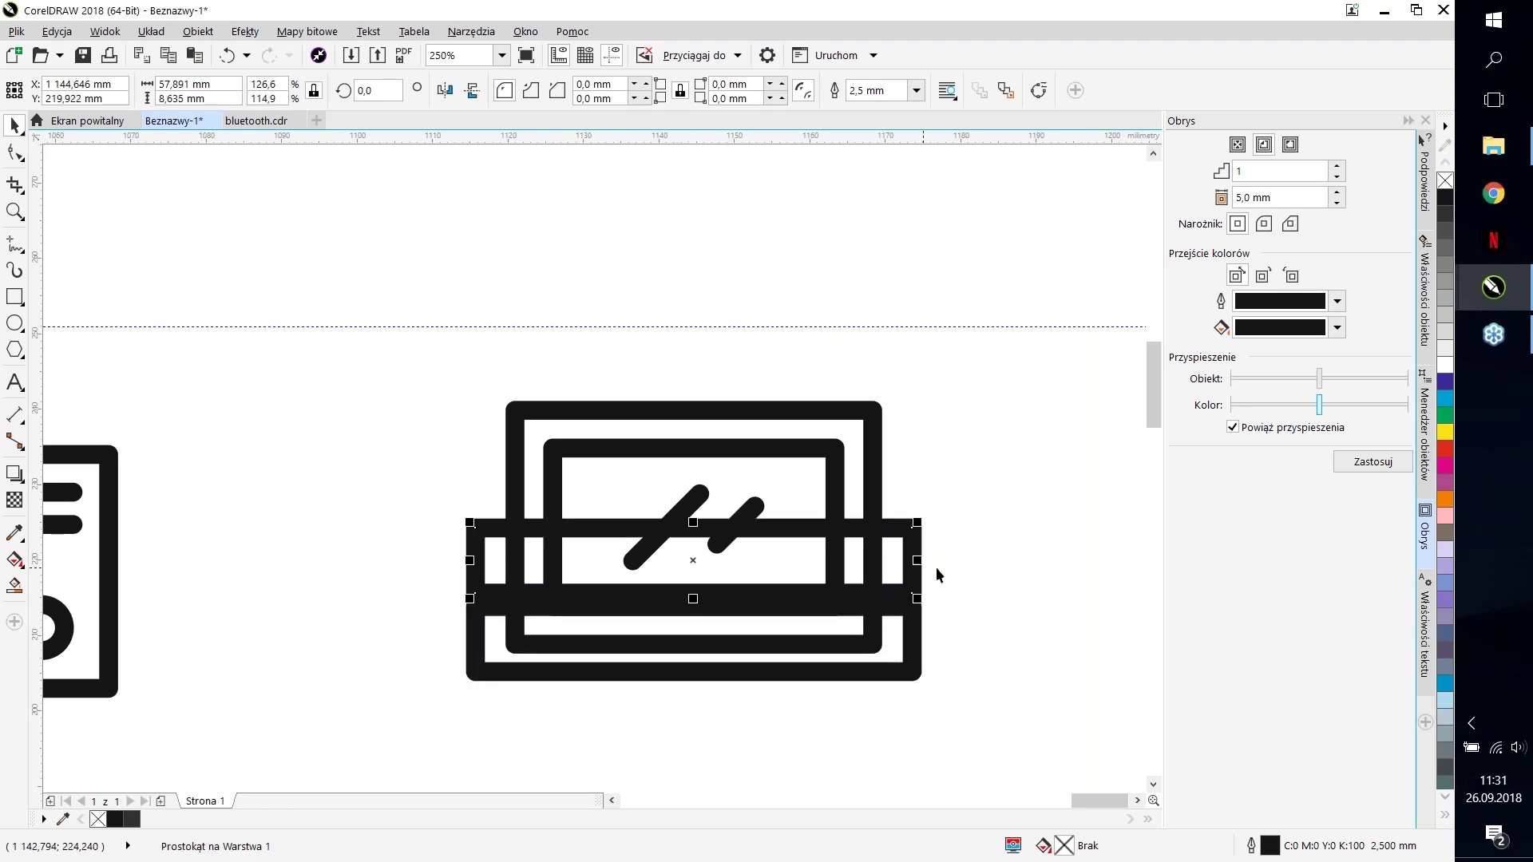
{"action": "left_click_drag", "start_coordinate": [916, 561], "coordinate": [743, 638]}
{"action": "left_click_drag", "start_coordinate": [737, 547], "coordinate": [736, 575]}
{"action": "mouse_move", "coordinate": [699, 624]}
{"action": "left_mouse_down"}
{"action": "mouse_move", "coordinate": [700, 582]}
{"action": "mouse_move", "coordinate": [693, 639]}
{"action": "left_mouse_up"}
{"action": "left_click", "coordinate": [777, 639]}
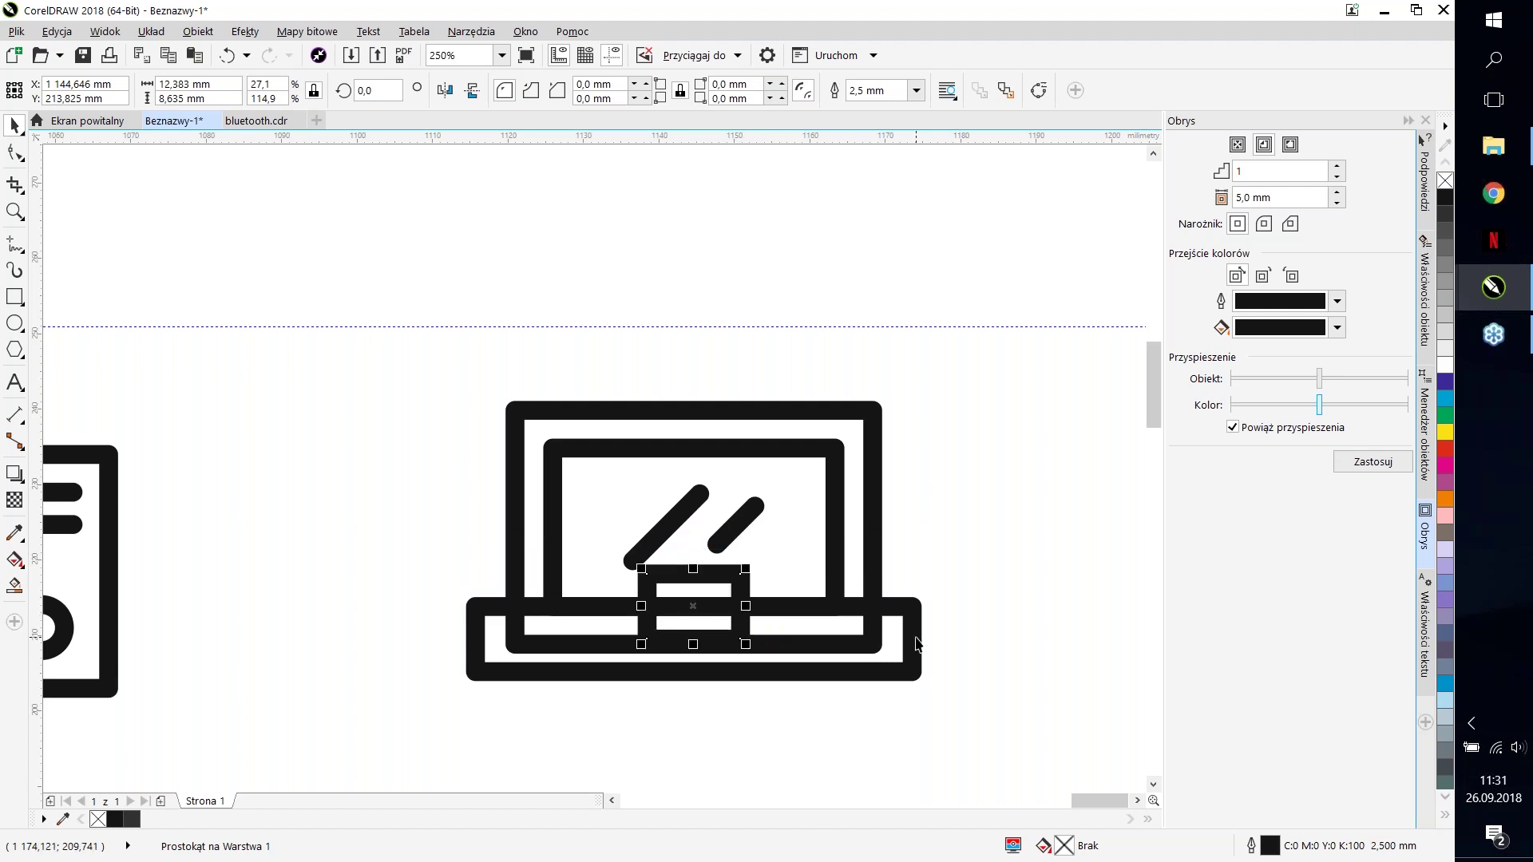
{"action": "left_click", "coordinate": [699, 631]}
{"action": "mouse_move", "coordinate": [699, 631]}
{"action": "left_mouse_down"}
{"action": "mouse_move", "coordinate": [693, 577]}
{"action": "mouse_move", "coordinate": [693, 644]}
{"action": "left_mouse_up"}
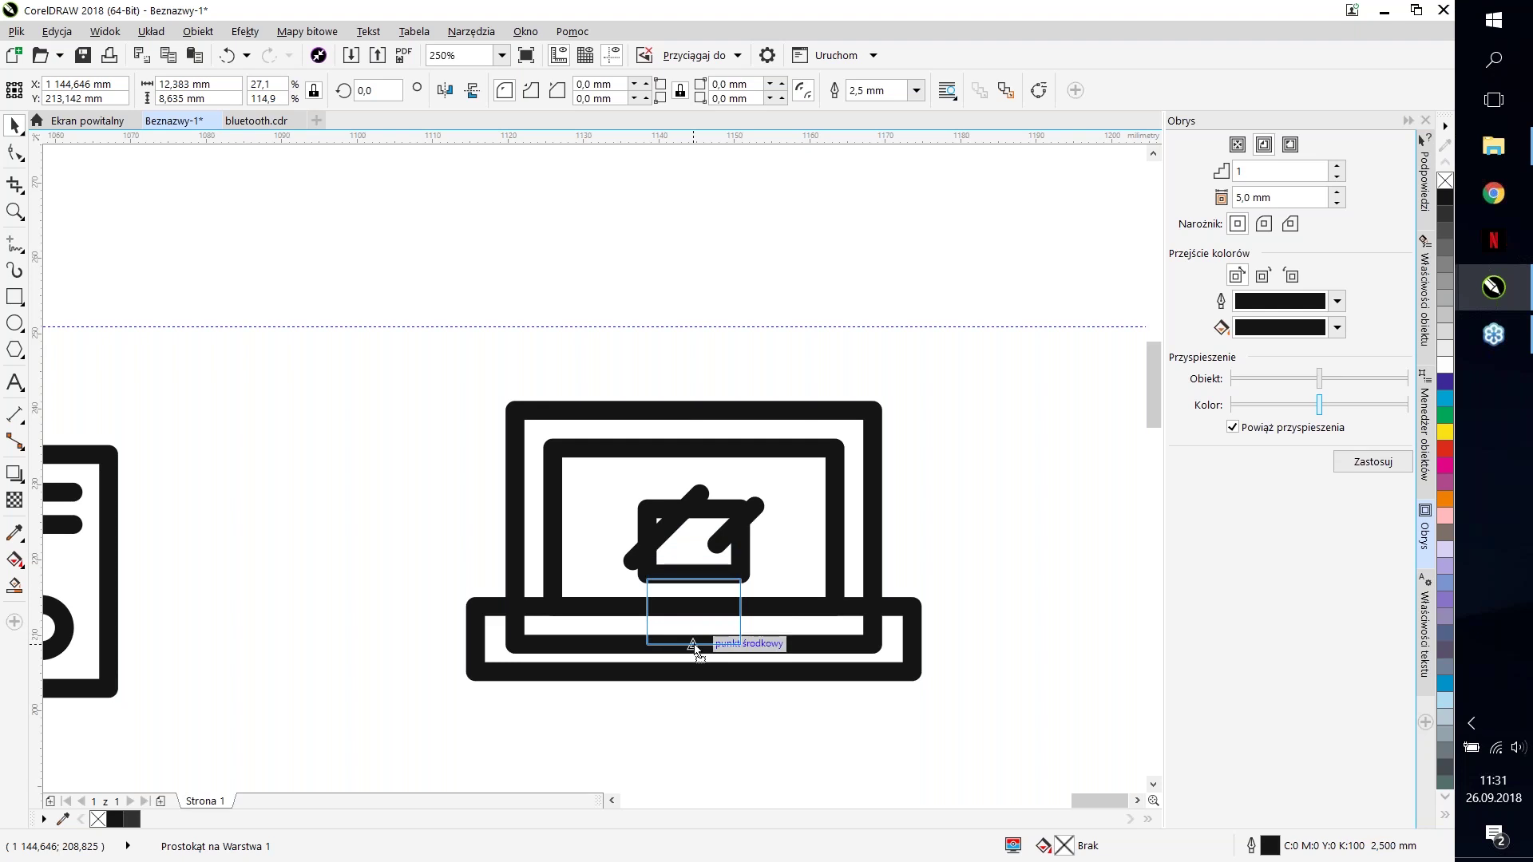
{"action": "left_click_drag", "start_coordinate": [693, 645], "coordinate": [689, 639]}
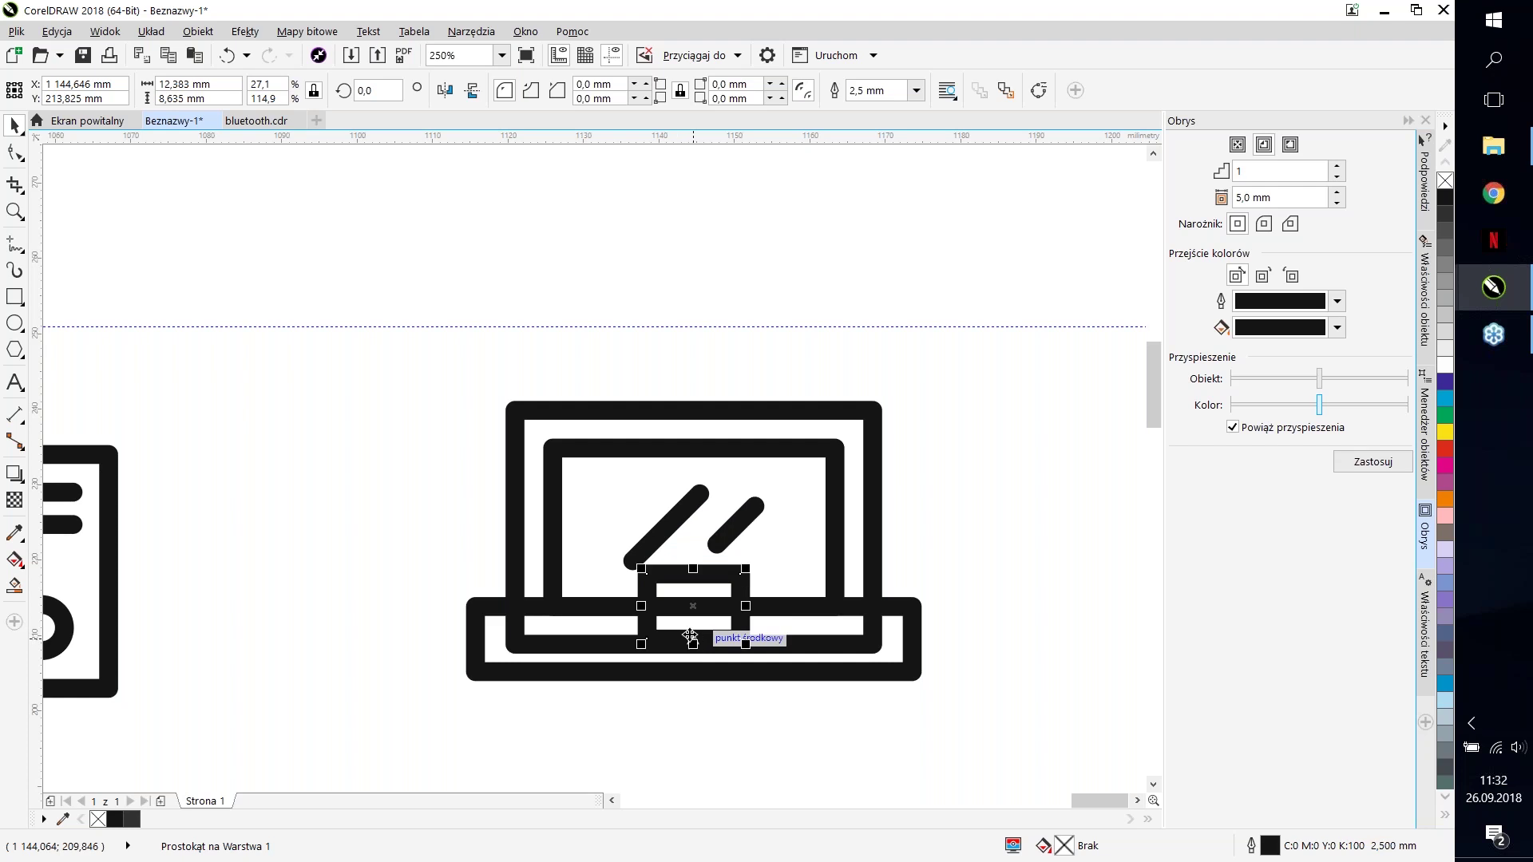
Step: Select the small notch rectangle together with the base rectangle
{"action": "left_click", "coordinate": [486, 639]}
{"action": "left_click", "coordinate": [557, 657]}
{"action": "left_click", "coordinate": [698, 609]}
{"action": "left_click", "coordinate": [759, 601], "text": "shift"}
{"action": "left_click", "coordinate": [960, 498]}
{"action": "key", "text": "ctrl+z"}
{"action": "left_click", "coordinate": [929, 523]}
{"action": "left_click", "coordinate": [684, 615]}
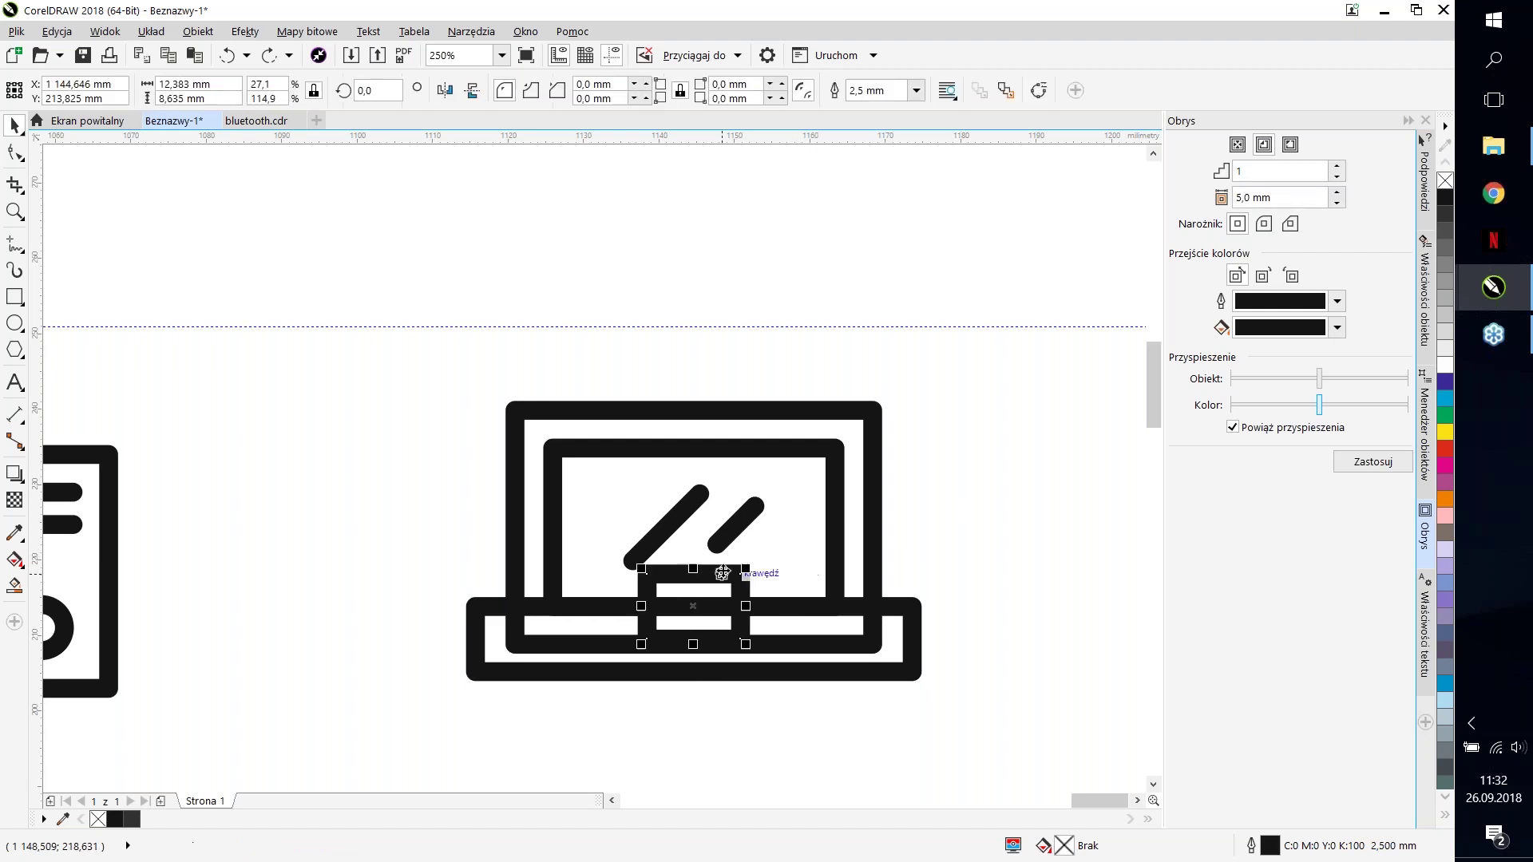
{"action": "left_click", "coordinate": [905, 613]}
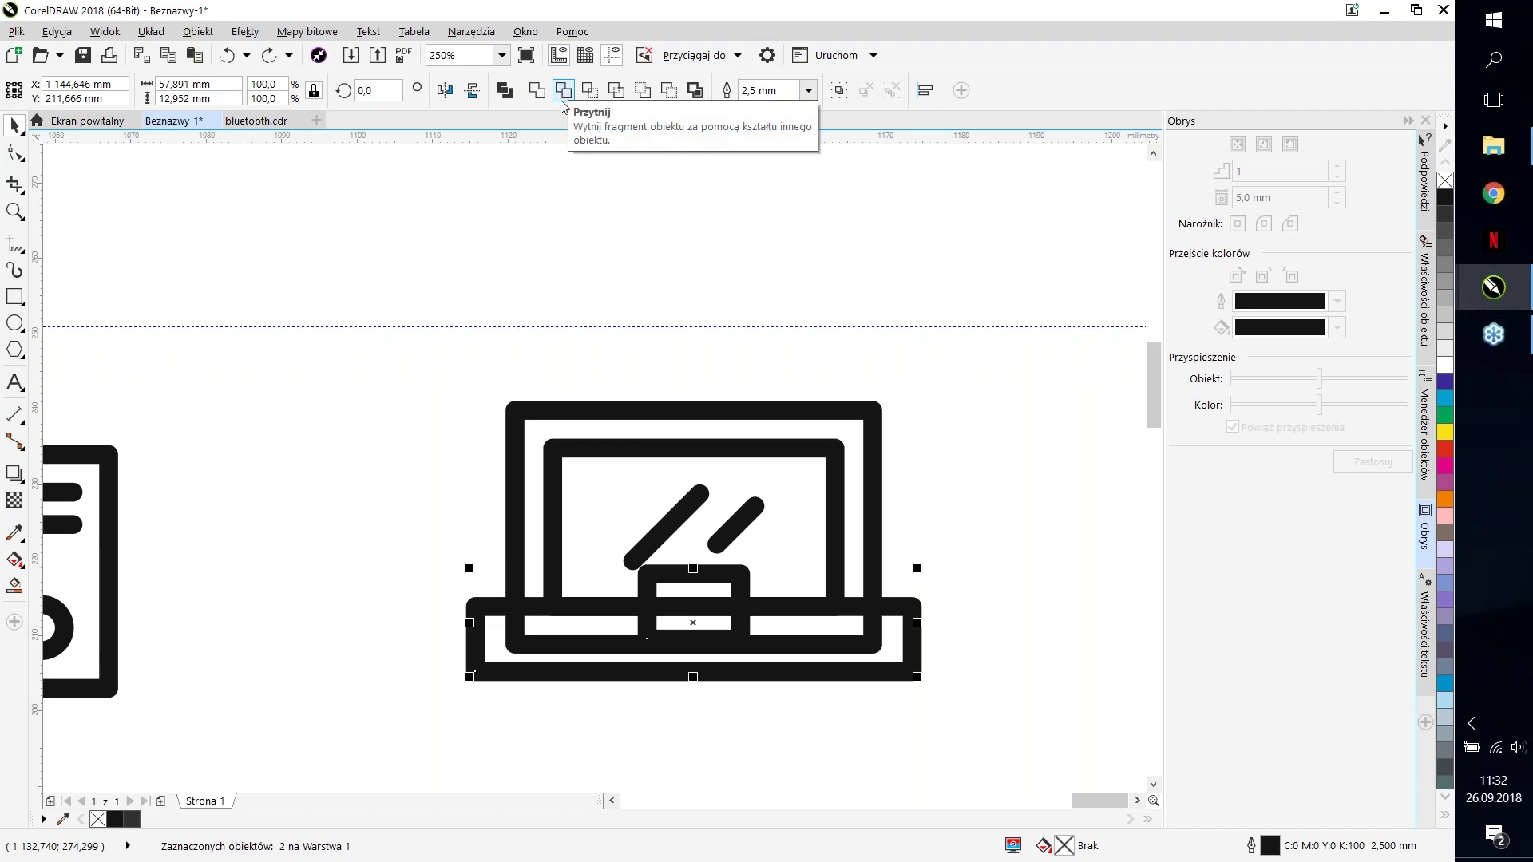
Step: Trim the notch out of the base and delete the leftover small rectangle
{"action": "left_click", "coordinate": [562, 104]}
{"action": "left_click", "coordinate": [727, 270]}
{"action": "left_click", "coordinate": [750, 579]}
{"action": "key", "text": "Delete"}
{"action": "left_click_drag", "start_coordinate": [739, 608], "coordinate": [766, 323]}
{"action": "key", "text": "ctrl+z"}
Step: Bring the notched base in front of the lid with Shift+Page Up
{"action": "left_click", "coordinate": [715, 613]}
{"action": "scroll", "coordinate": [712, 612], "scroll_direction": "up", "scroll_amount": 1}
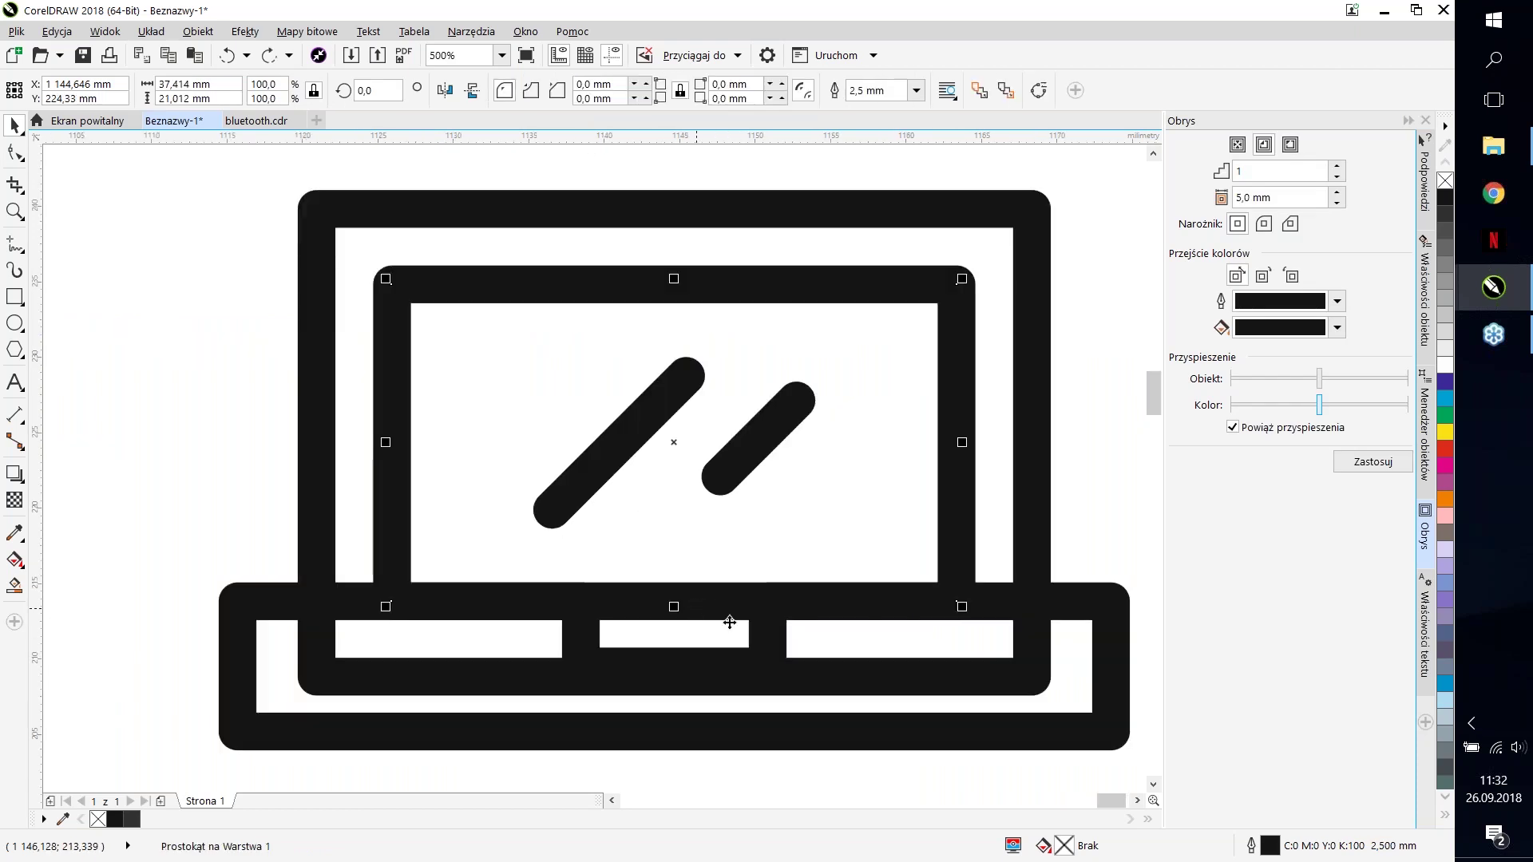
{"action": "left_click", "coordinate": [1102, 705]}
{"action": "key", "text": "shift+Page_Up"}
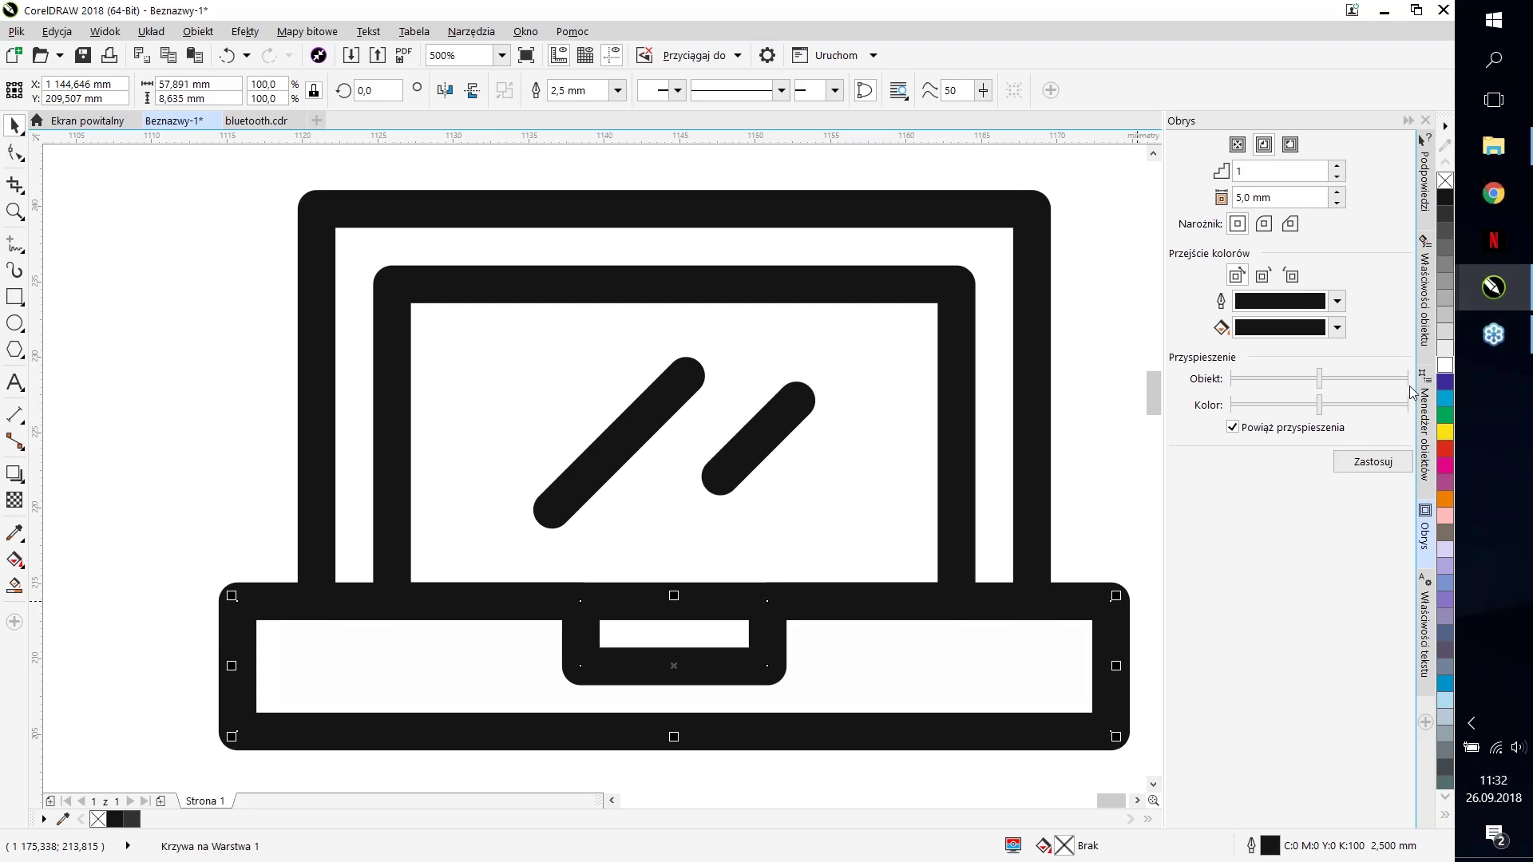
Step: Convert the inner screen rectangle to curves, break it, and delete its bottom edge
{"action": "left_click", "coordinate": [715, 600]}
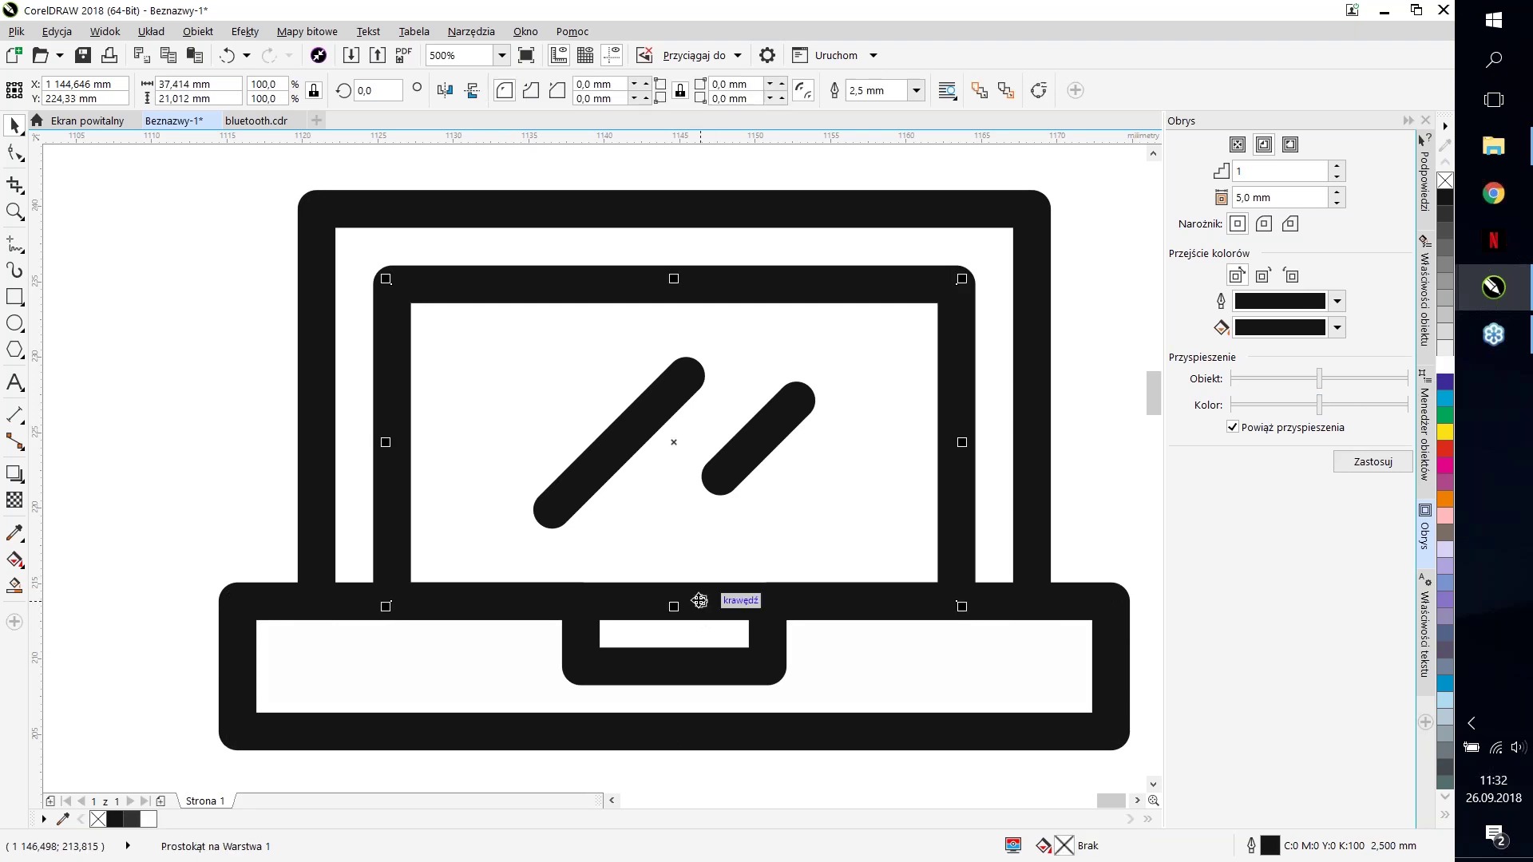
{"action": "left_click", "coordinate": [112, 34]}
{"action": "mouse_move", "coordinate": [198, 34]}
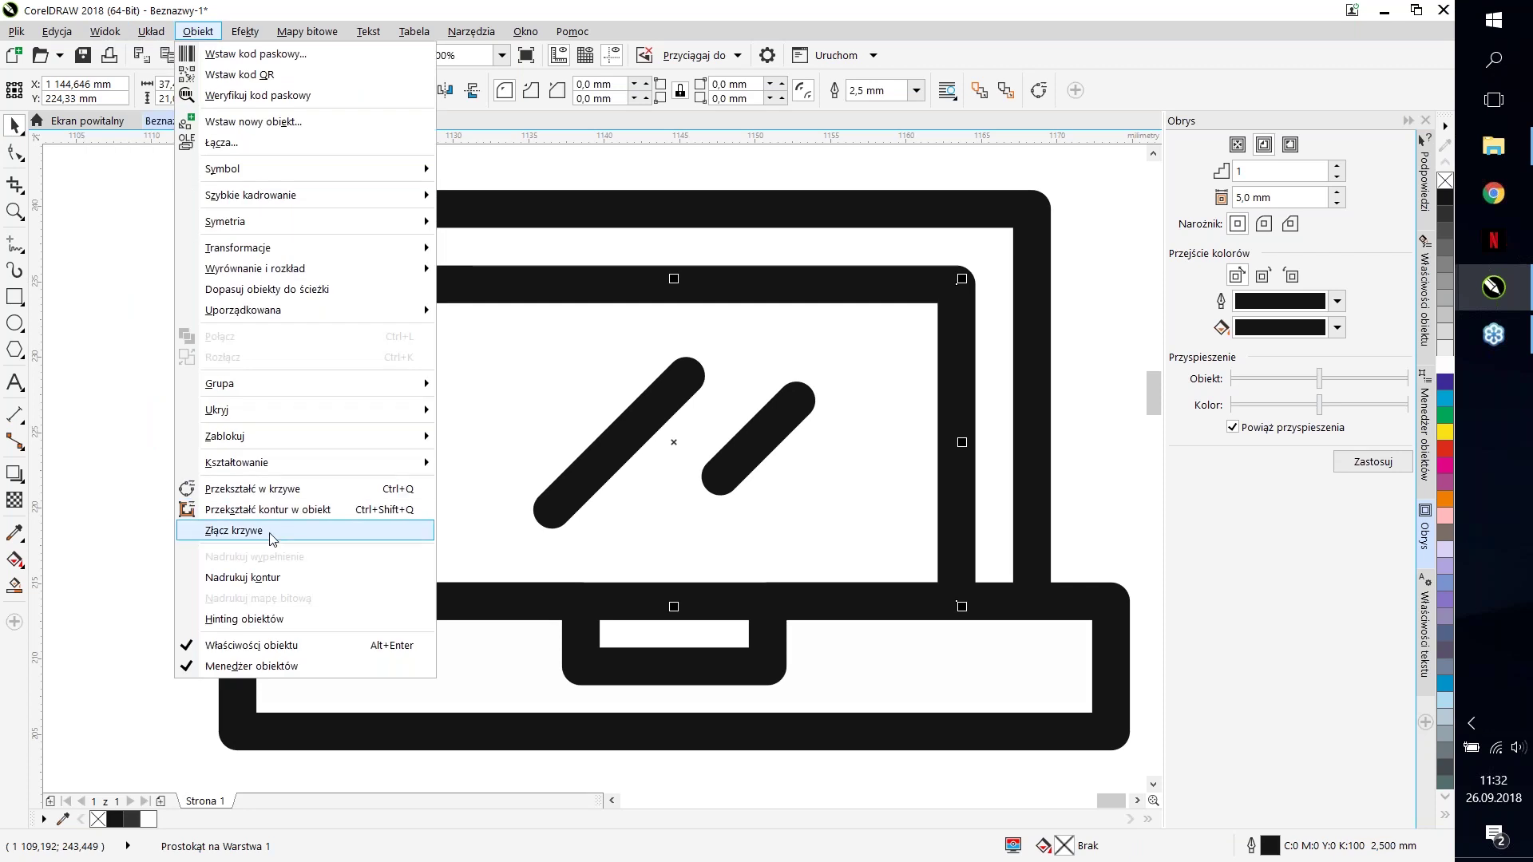
{"action": "left_click", "coordinate": [271, 493]}
{"action": "key", "text": "F10"}
{"action": "left_click", "coordinate": [672, 600]}
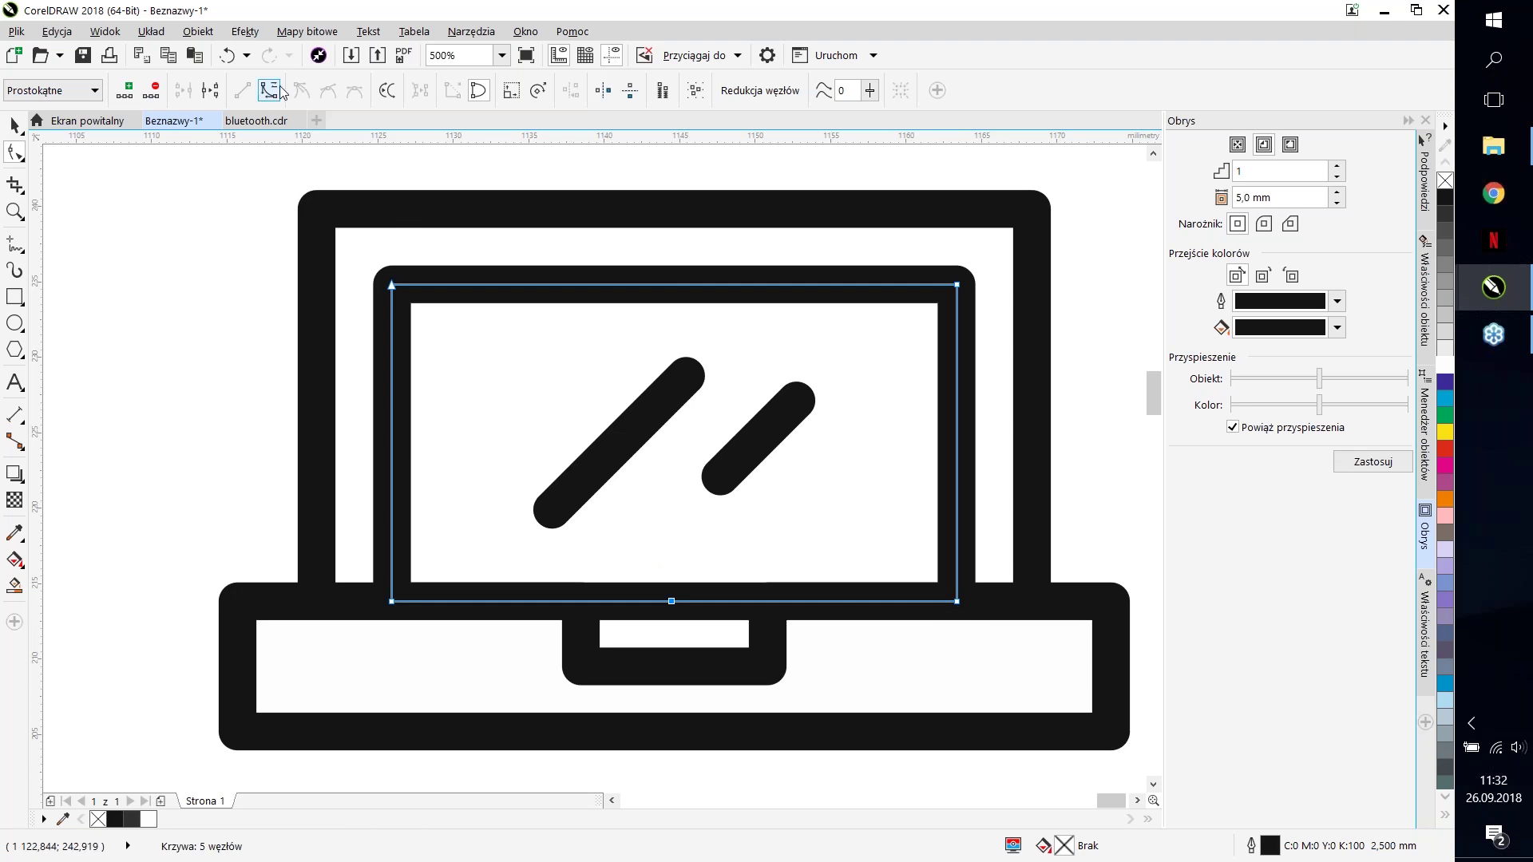
{"action": "left_click", "coordinate": [207, 93]}
{"action": "left_click", "coordinate": [659, 591]}
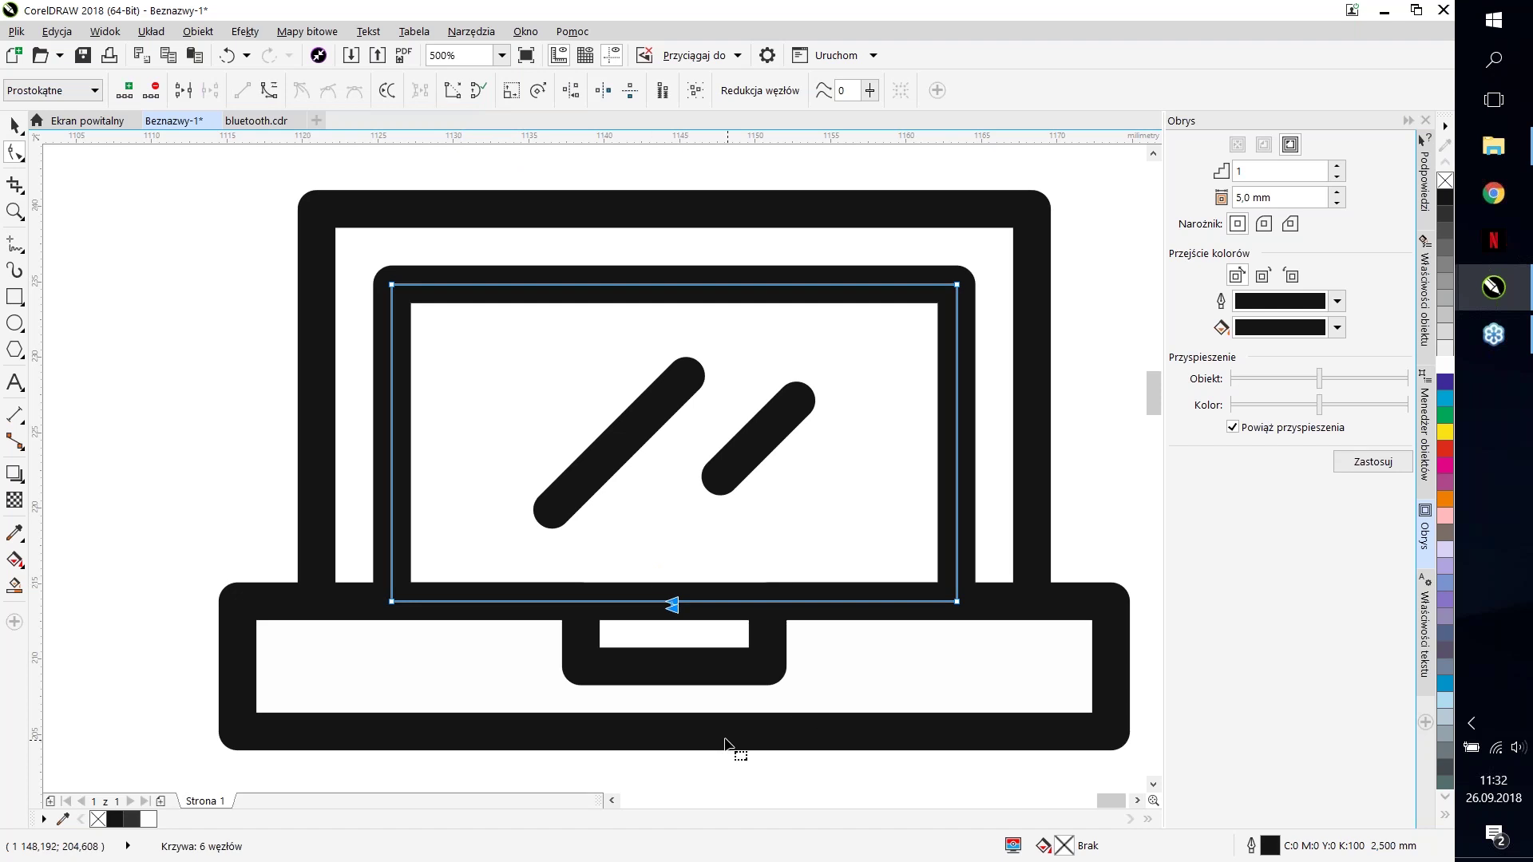
{"action": "key", "text": "Delete"}
{"action": "left_click", "coordinate": [11, 126]}
{"action": "key", "text": "Escape"}
{"action": "scroll", "coordinate": [331, 371], "scroll_direction": "down", "scroll_amount": 4}
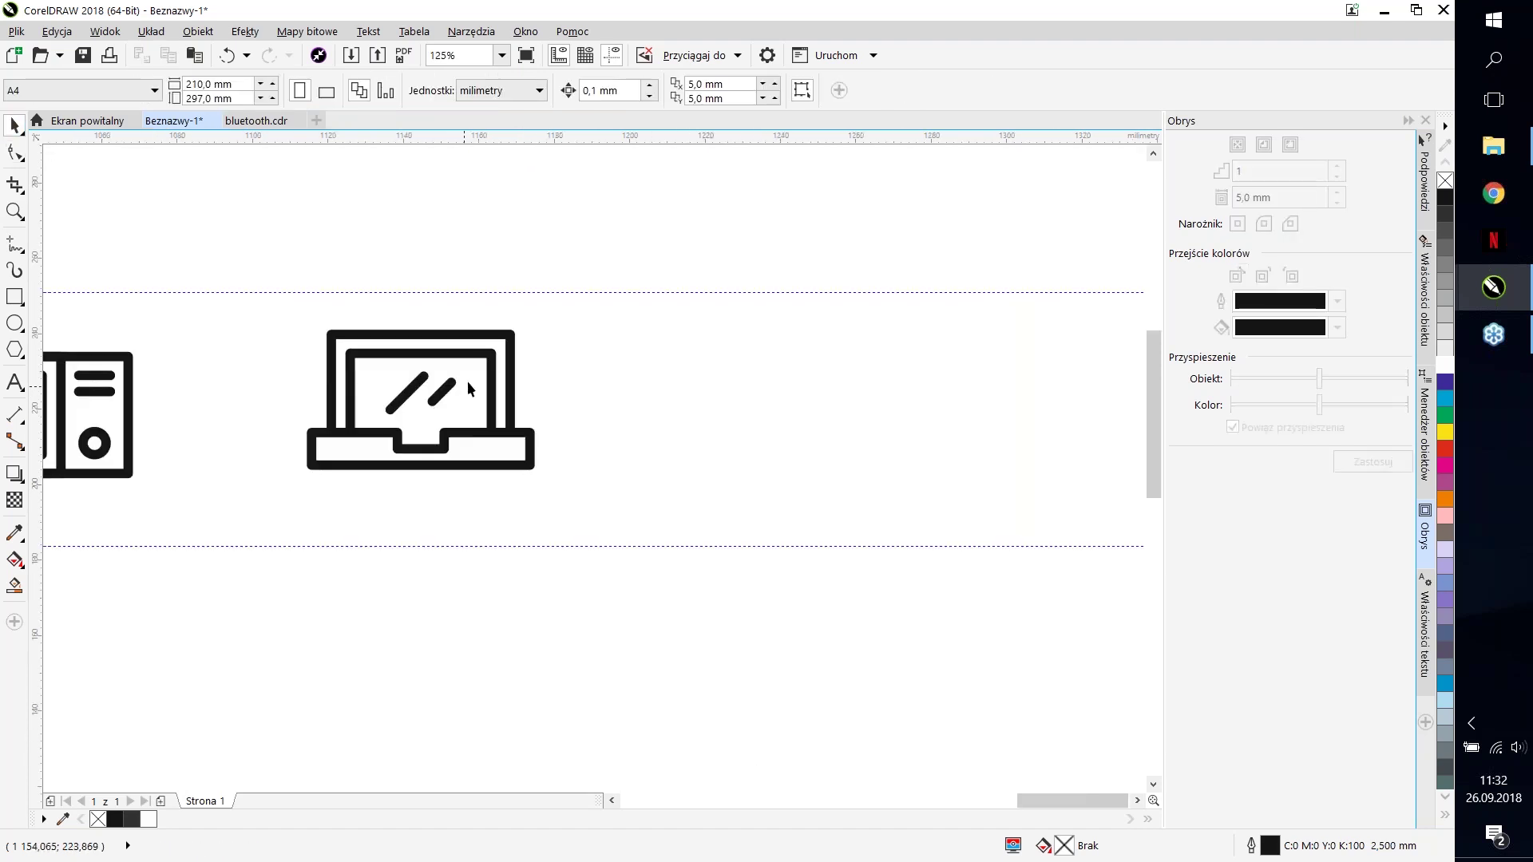
Step: Move the inner screen outline and outer lid frame up together
{"action": "scroll", "coordinate": [319, 367], "scroll_direction": "up", "scroll_amount": 2}
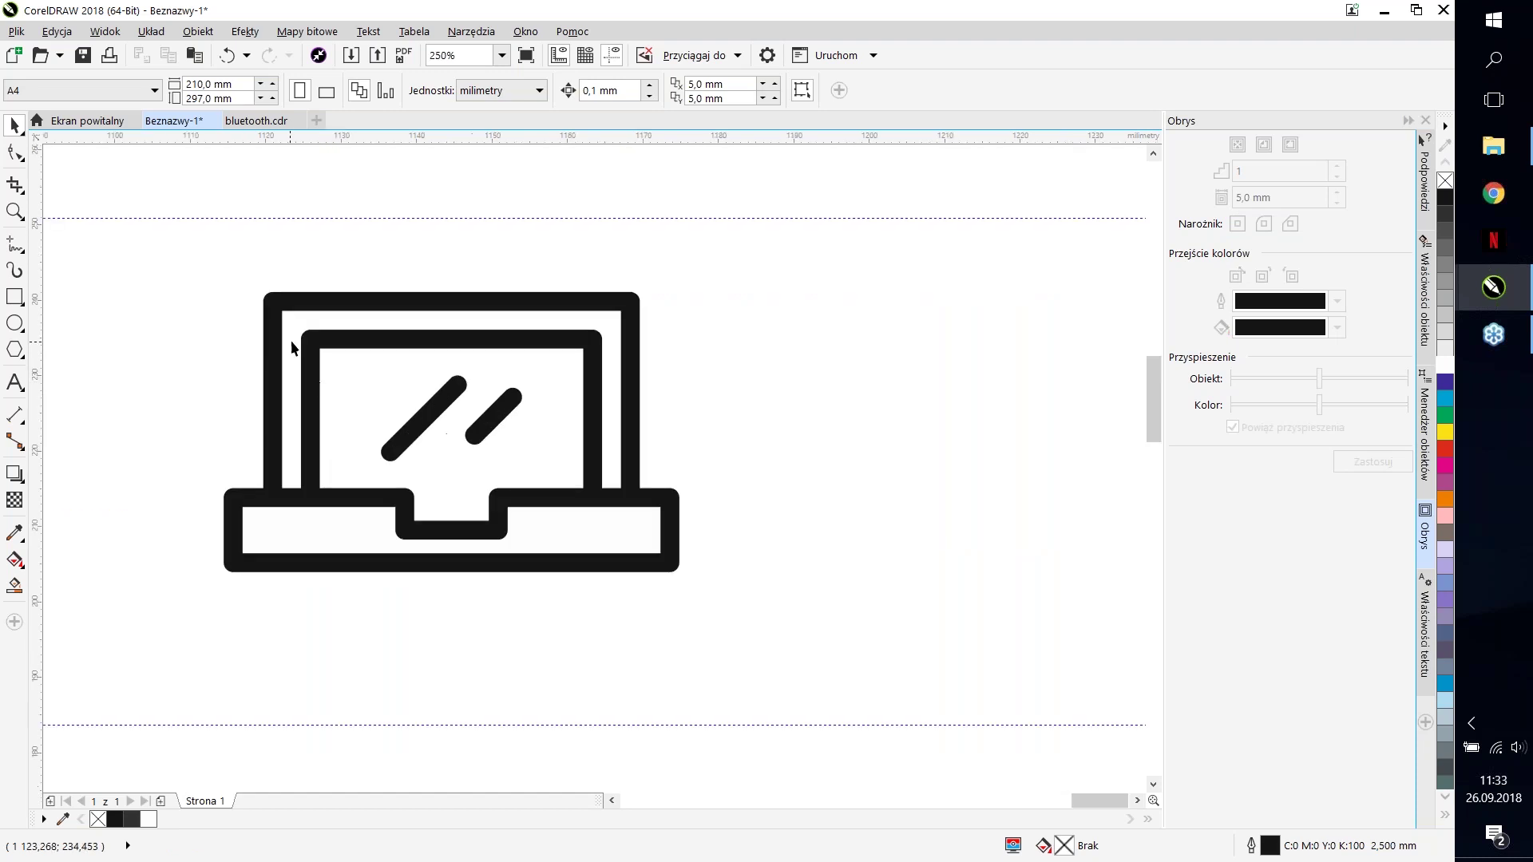
{"action": "left_click", "coordinate": [318, 388]}
{"action": "left_click", "coordinate": [630, 448], "text": "shift"}
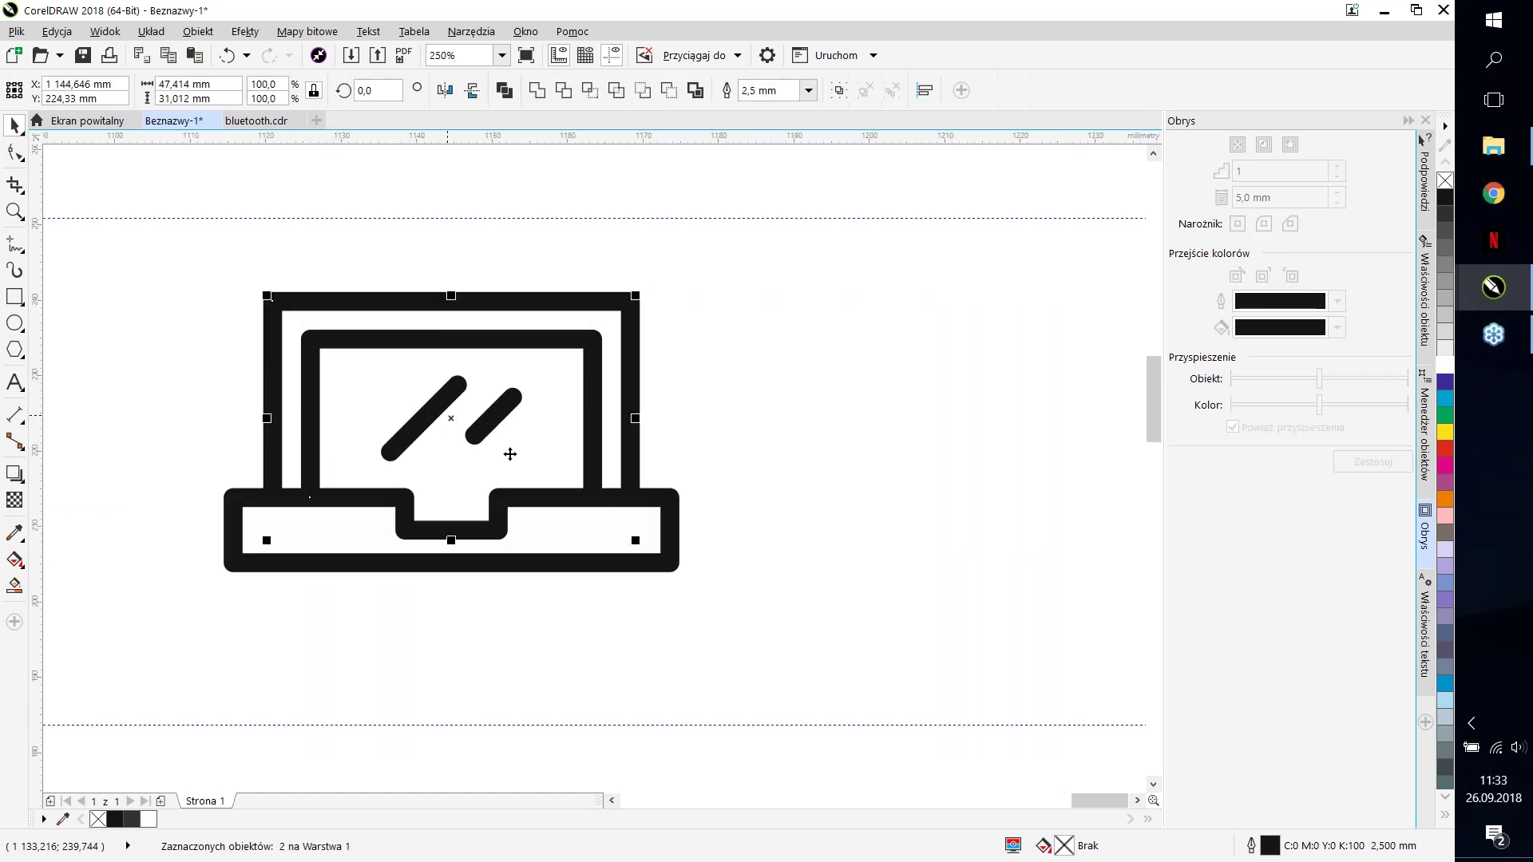
{"action": "mouse_move", "coordinate": [624, 419]}
{"action": "left_mouse_down"}
{"action": "mouse_move", "coordinate": [630, 443]}
{"action": "mouse_move", "coordinate": [630, 427]}
{"action": "left_mouse_up"}
{"action": "left_click", "coordinate": [630, 430], "text": "shift"}
{"action": "left_click", "coordinate": [647, 479]}
Step: Extend the outer lid frame down to the bottom of the laptop base
{"action": "left_click", "coordinate": [629, 470]}
{"action": "left_click_drag", "start_coordinate": [451, 497], "coordinate": [451, 553]}
{"action": "key", "text": "ctrl+z"}
{"action": "left_click_drag", "start_coordinate": [451, 498], "coordinate": [451, 563]}
{"action": "scroll", "coordinate": [579, 565], "scroll_direction": "down", "scroll_amount": 2}
{"action": "left_click", "coordinate": [690, 584]}
Step: Centre the two diagonal glare lines in the screen, then lower them slightly
{"action": "scroll", "coordinate": [688, 588], "scroll_direction": "down", "scroll_amount": 2}
{"action": "scroll", "coordinate": [628, 556], "scroll_direction": "up", "scroll_amount": 5}
{"action": "left_click", "coordinate": [582, 519]}
{"action": "left_click", "coordinate": [570, 404], "text": "shift"}
{"action": "key", "text": "e"}
{"action": "left_click", "coordinate": [828, 511]}
{"action": "left_click_drag", "start_coordinate": [588, 478], "coordinate": [604, 501]}
{"action": "scroll", "coordinate": [782, 549], "scroll_direction": "down", "scroll_amount": 3}
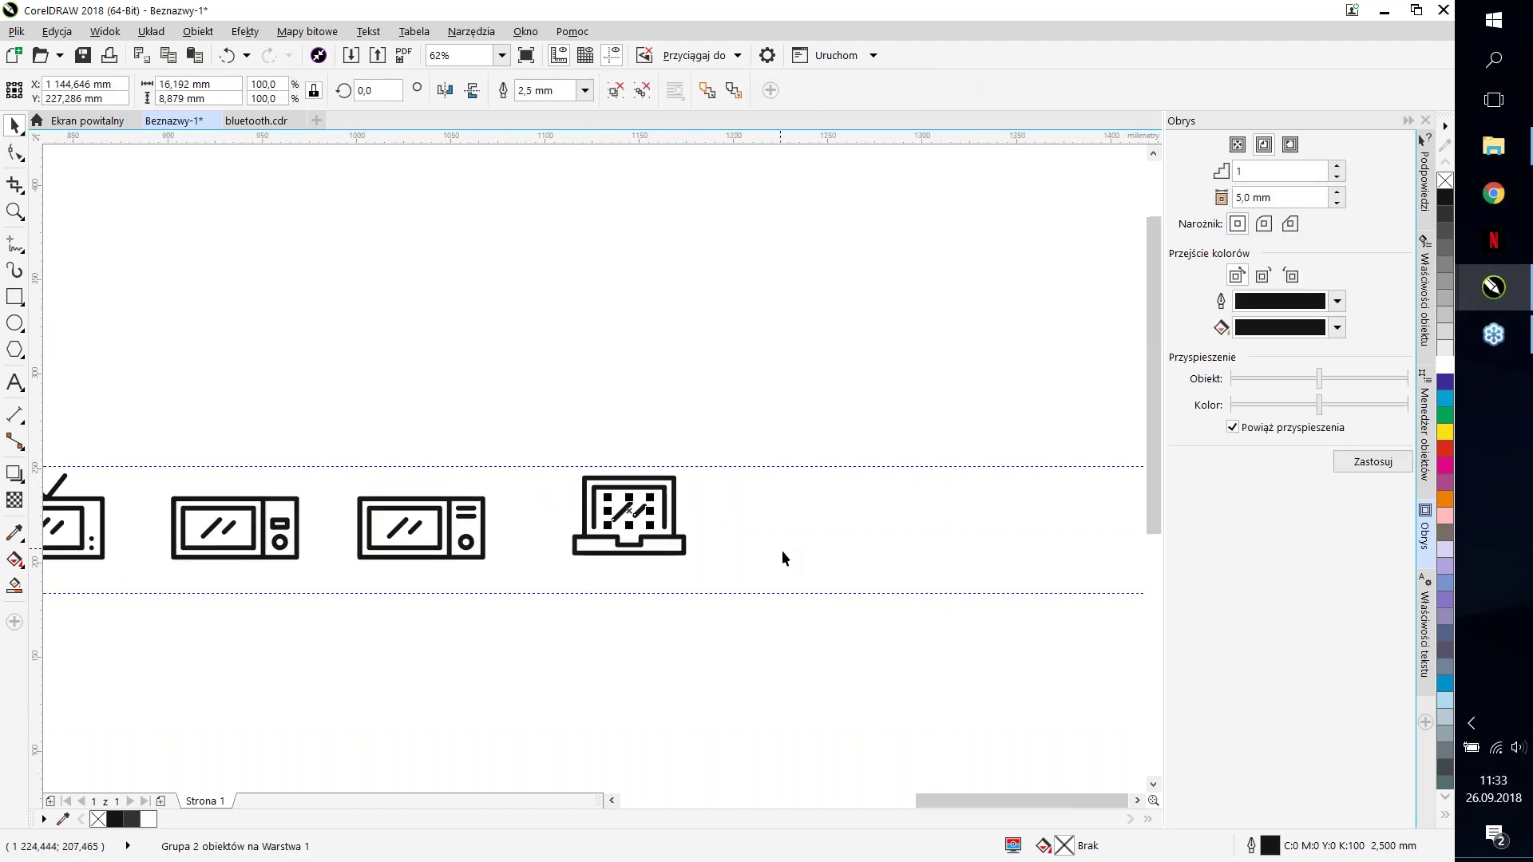
{"action": "left_click", "coordinate": [782, 550]}
Step: Group all parts of the laptop icon with Ctrl+G
{"action": "left_click_drag", "start_coordinate": [704, 564], "coordinate": [519, 456]}
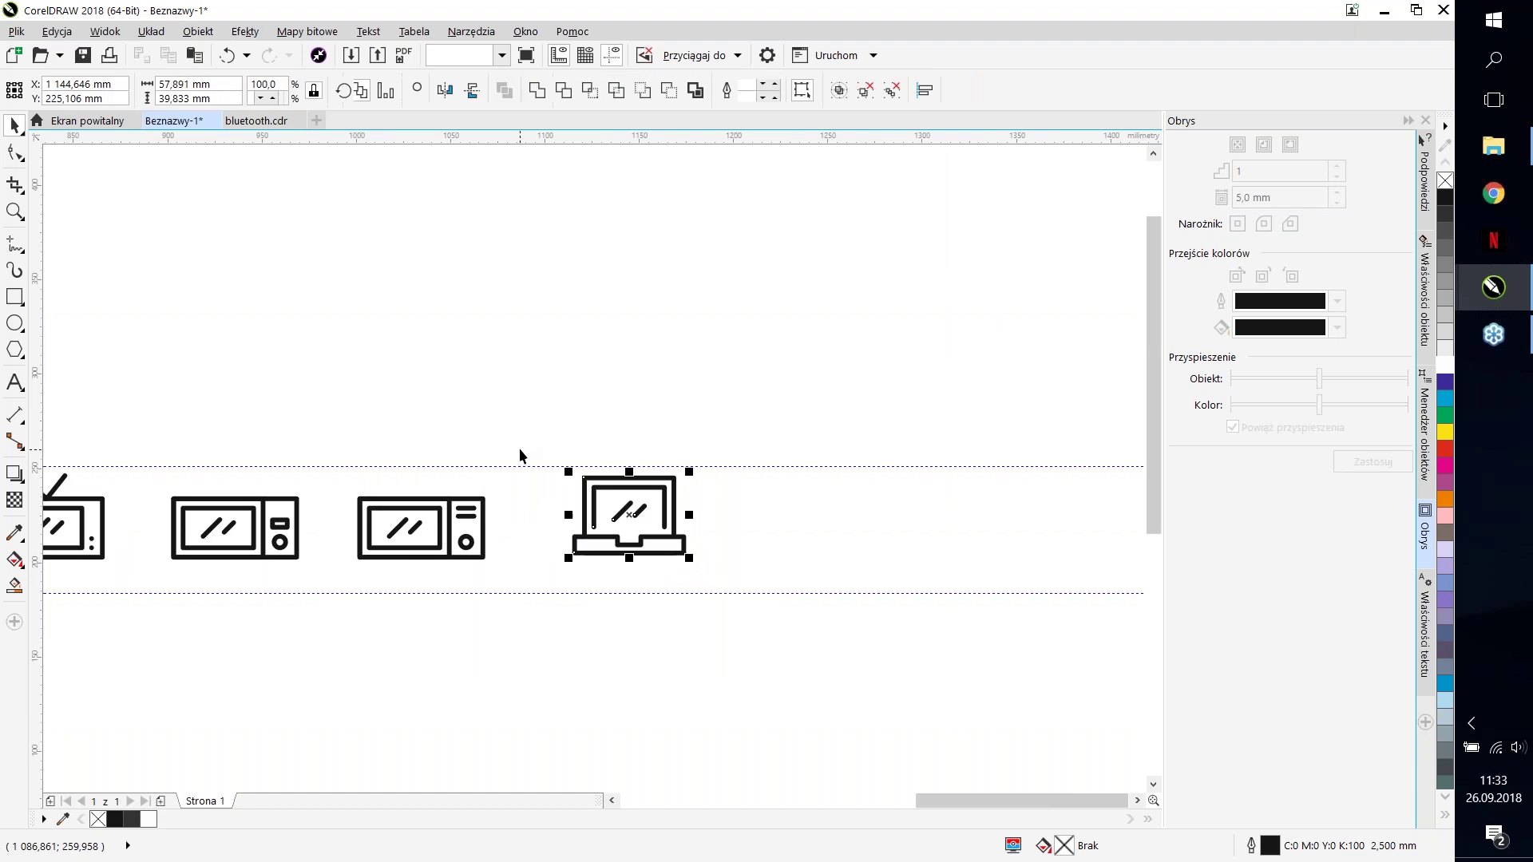
{"action": "key", "text": "ctrl+g"}
{"action": "scroll", "coordinate": [649, 559], "scroll_direction": "up", "scroll_amount": 1}
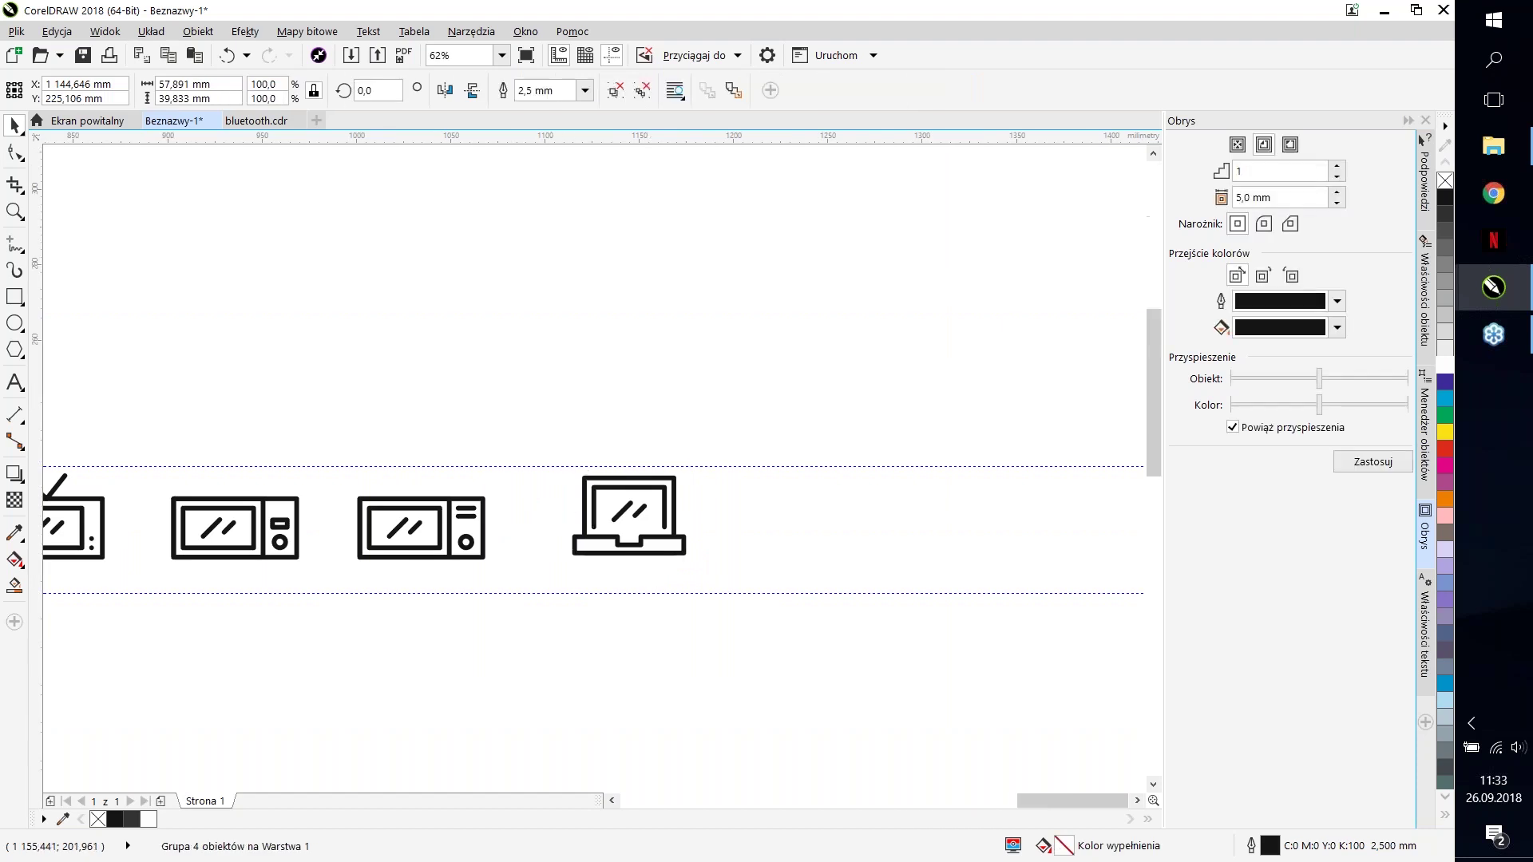
Step: Place the laptop beside the microwave icon and align their centres
{"action": "left_click_drag", "start_coordinate": [633, 515], "coordinate": [574, 548]}
{"action": "left_click", "coordinate": [301, 439], "text": "shift"}
{"action": "key", "text": "c"}
{"action": "key", "text": "Escape"}
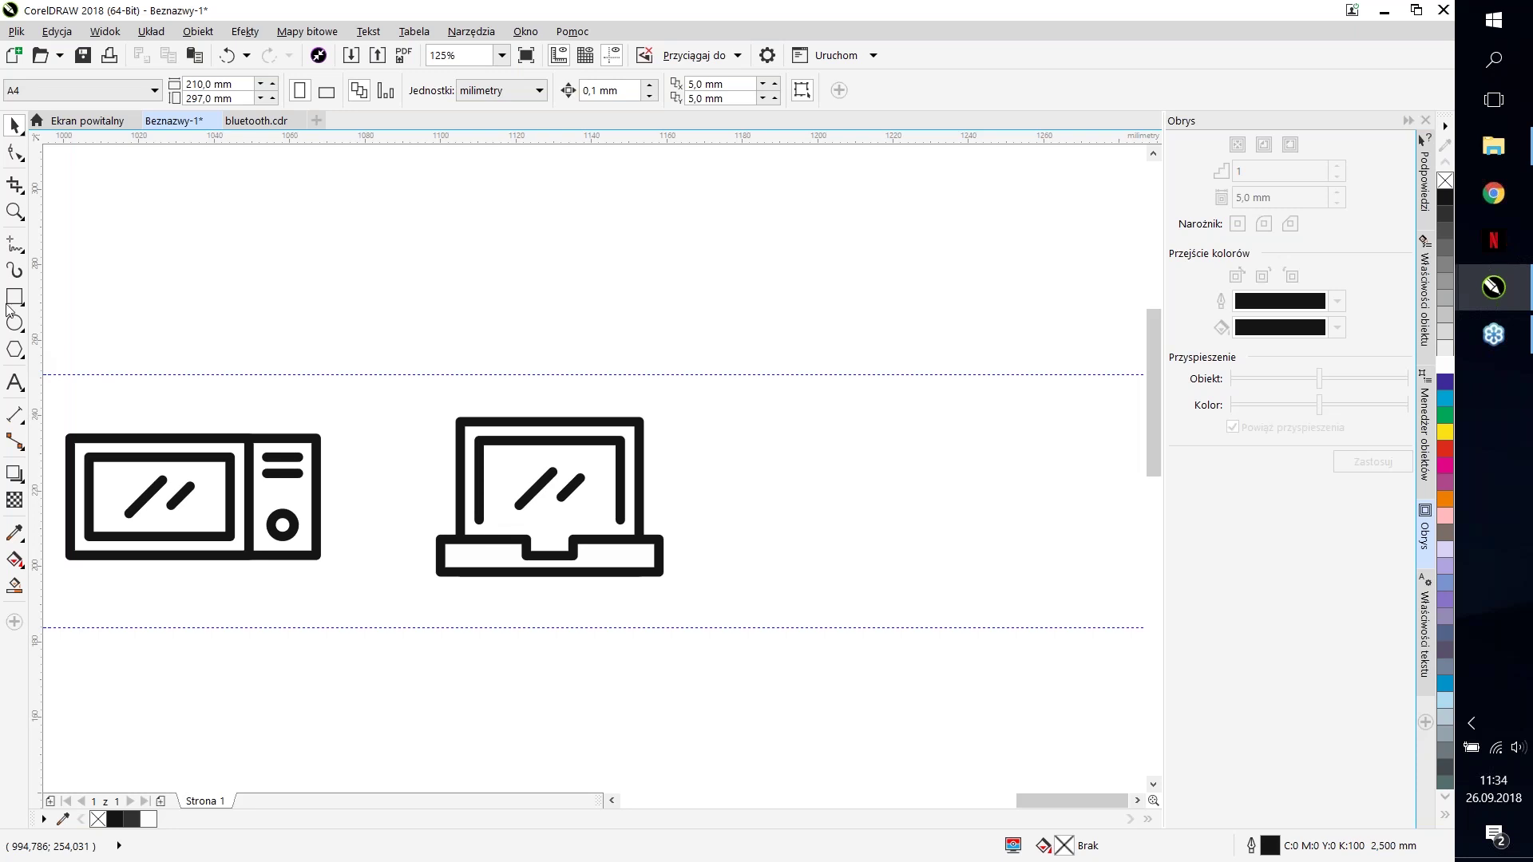
Step: Shrink the person, people and chevron icons to about 87% of their size
{"action": "scroll", "coordinate": [652, 466], "scroll_direction": "down", "scroll_amount": 4}
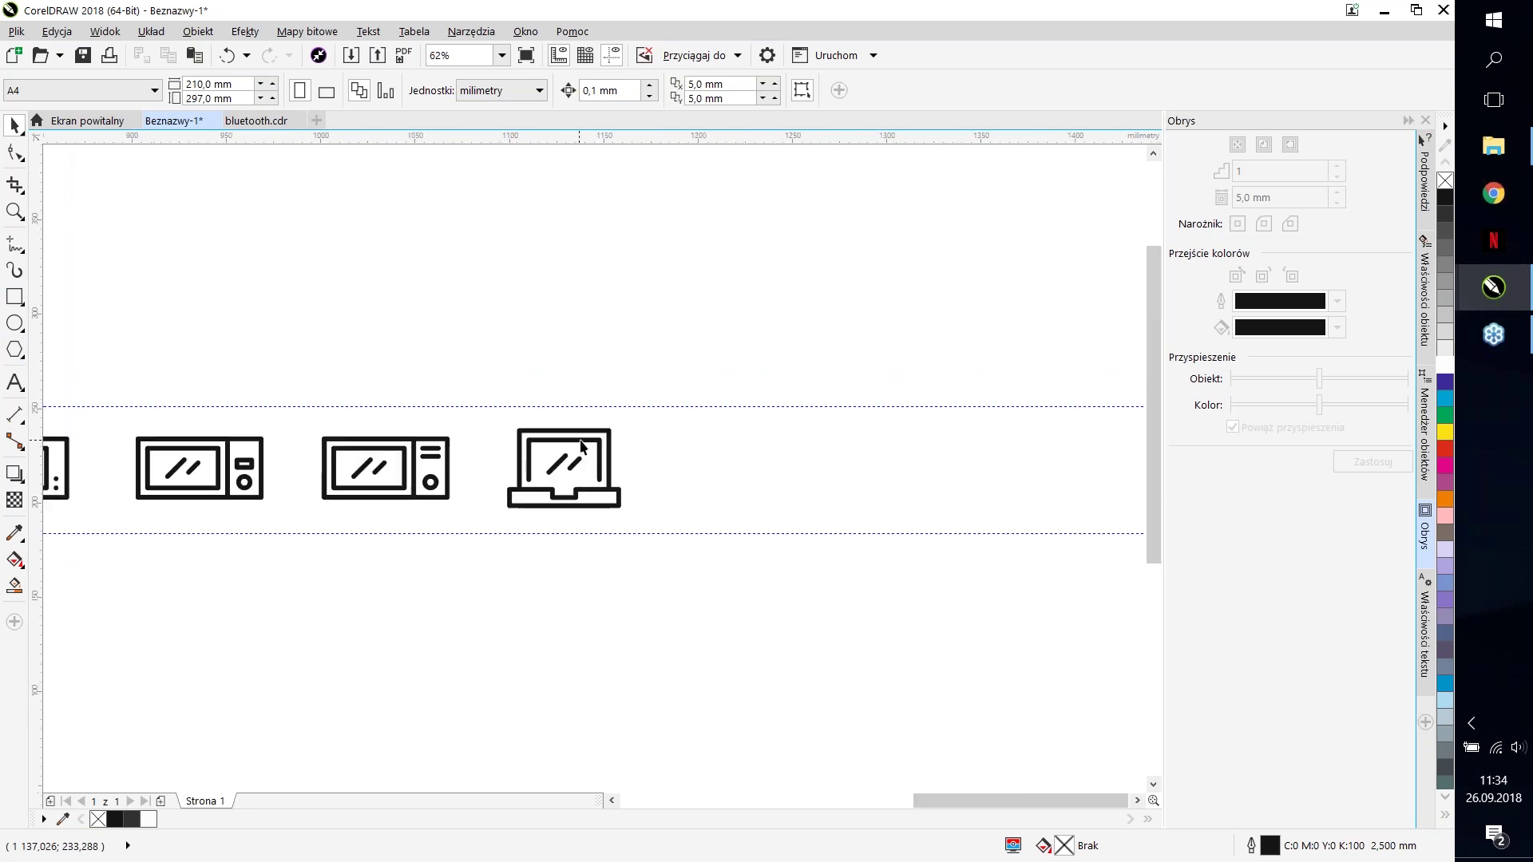
{"action": "scroll", "coordinate": [651, 466], "scroll_direction": "up", "scroll_amount": 2}
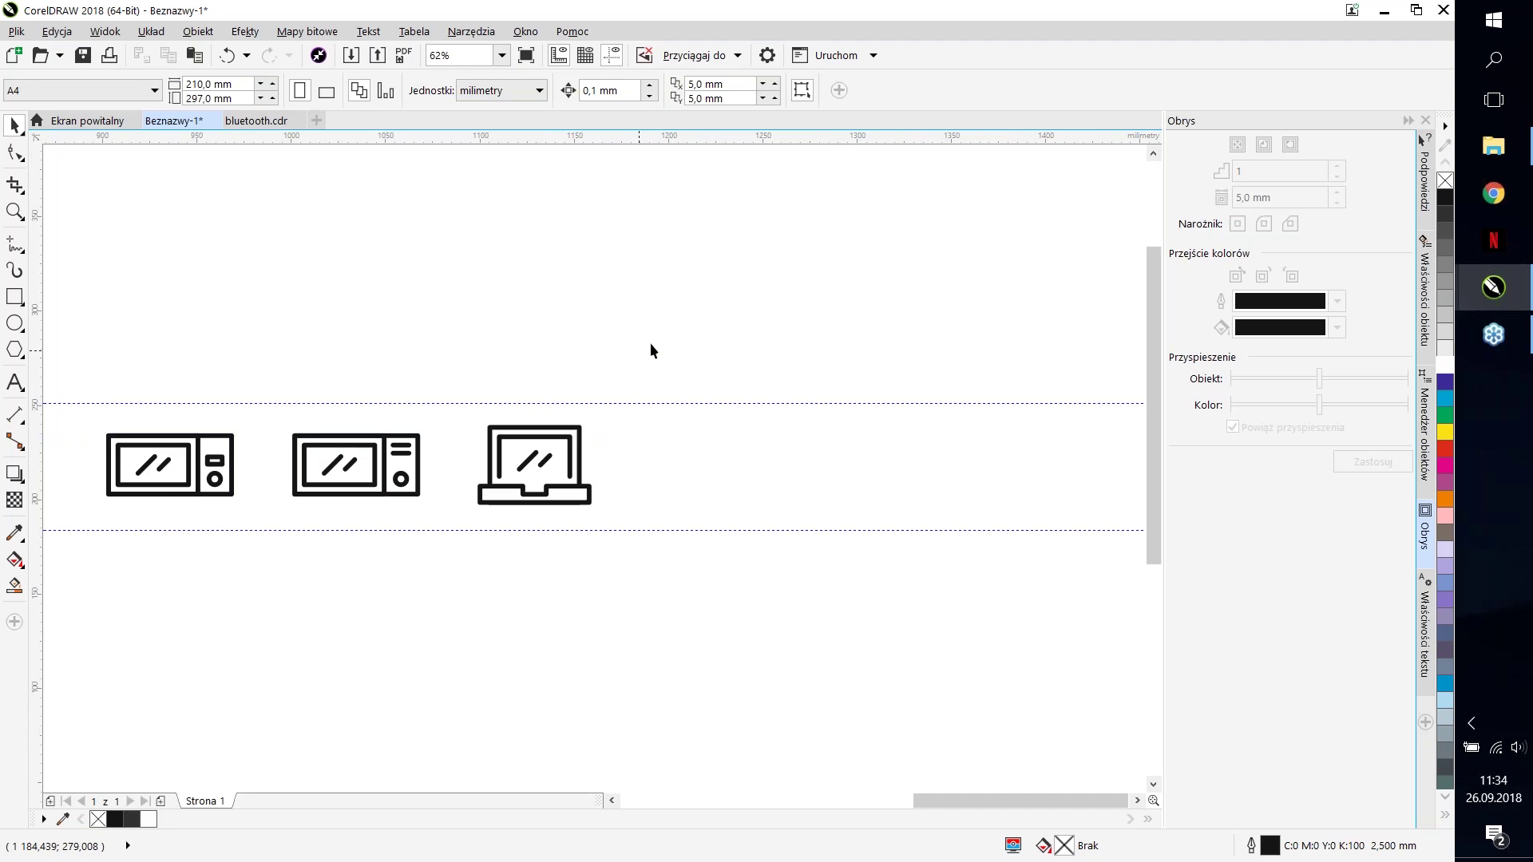
{"action": "scroll", "coordinate": [519, 253], "scroll_direction": "down", "scroll_amount": 2}
{"action": "scroll", "coordinate": [635, 371], "scroll_direction": "up", "scroll_amount": 2}
{"action": "scroll", "coordinate": [635, 362], "scroll_direction": "up", "scroll_amount": 2}
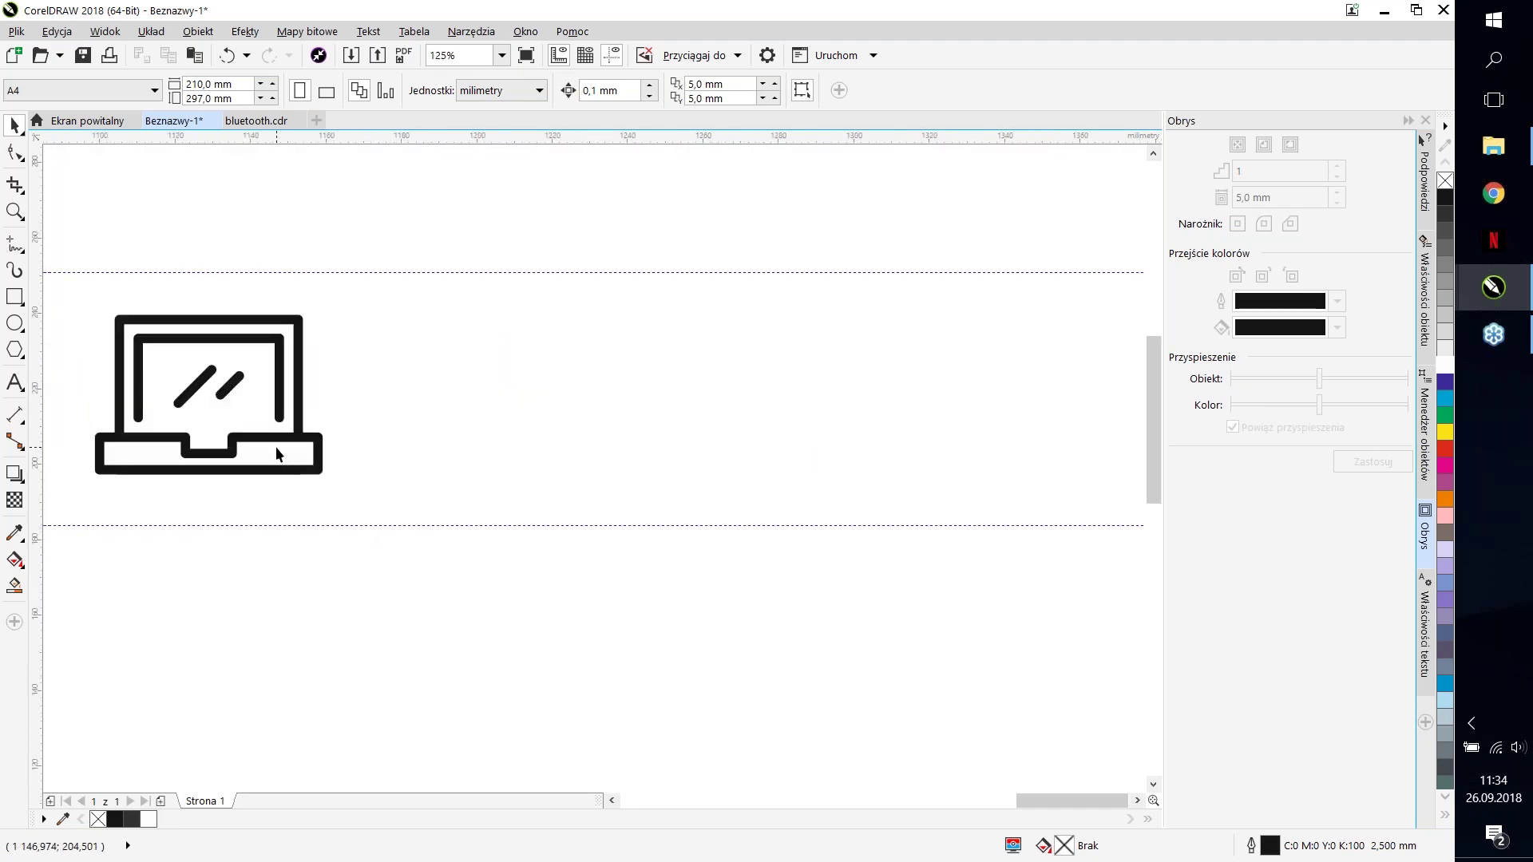
{"action": "scroll", "coordinate": [328, 396], "scroll_direction": "down", "scroll_amount": 4}
{"action": "scroll", "coordinate": [333, 400], "scroll_direction": "down", "scroll_amount": 2}
{"action": "scroll", "coordinate": [225, 396], "scroll_direction": "up", "scroll_amount": 2}
{"action": "left_click_drag", "start_coordinate": [836, 803], "coordinate": [809, 803]}
{"action": "scroll", "coordinate": [808, 817], "scroll_direction": "left", "scroll_amount": 1}
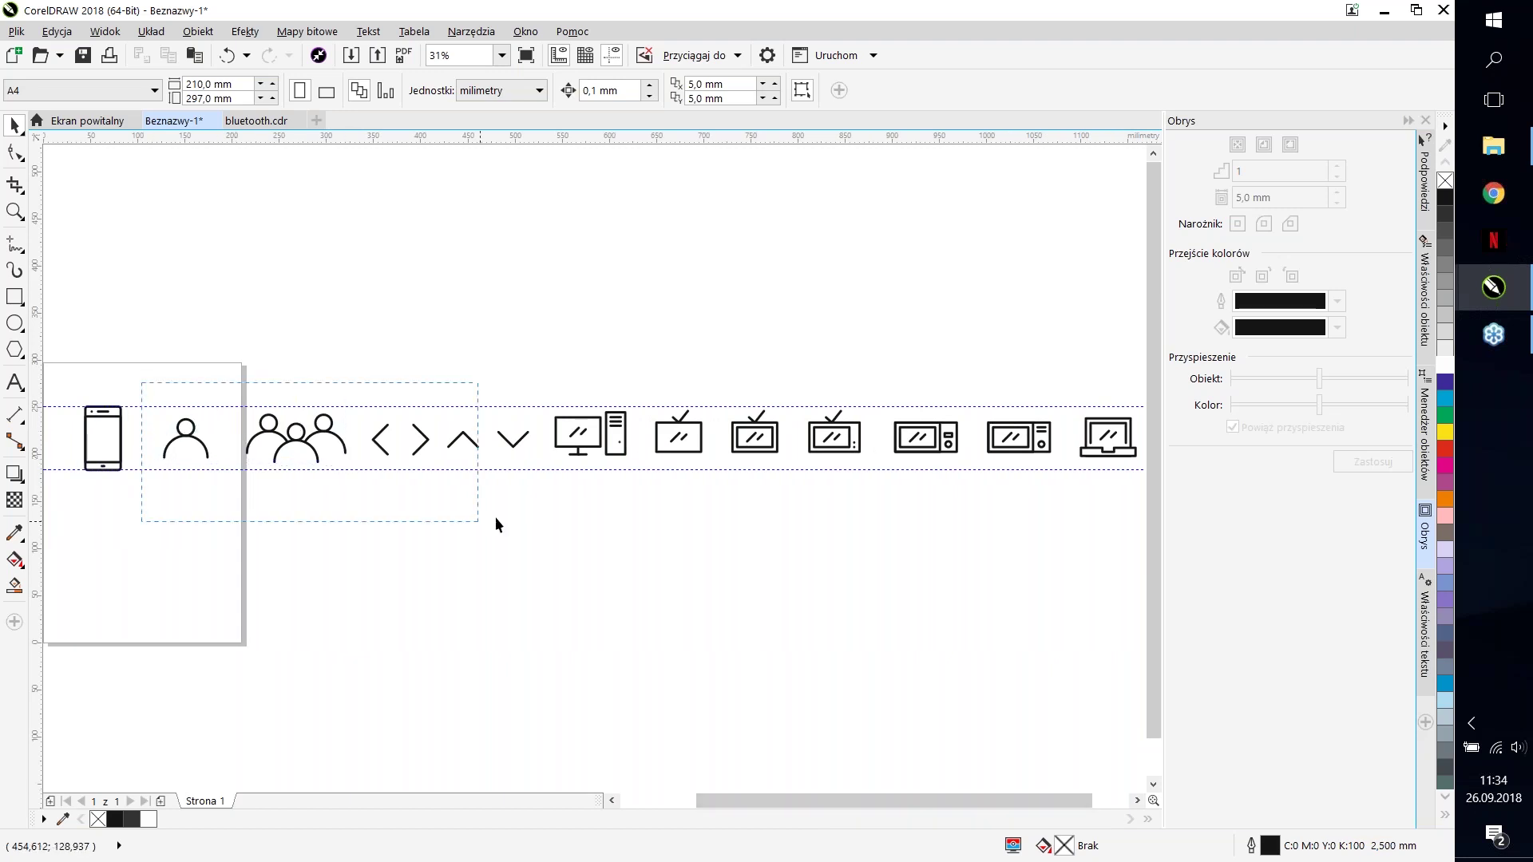
{"action": "left_click_drag", "start_coordinate": [564, 501], "coordinate": [147, 395]}
{"action": "left_click_drag", "start_coordinate": [530, 399], "coordinate": [1143, 487]}
{"action": "left_click", "coordinate": [348, 351]}
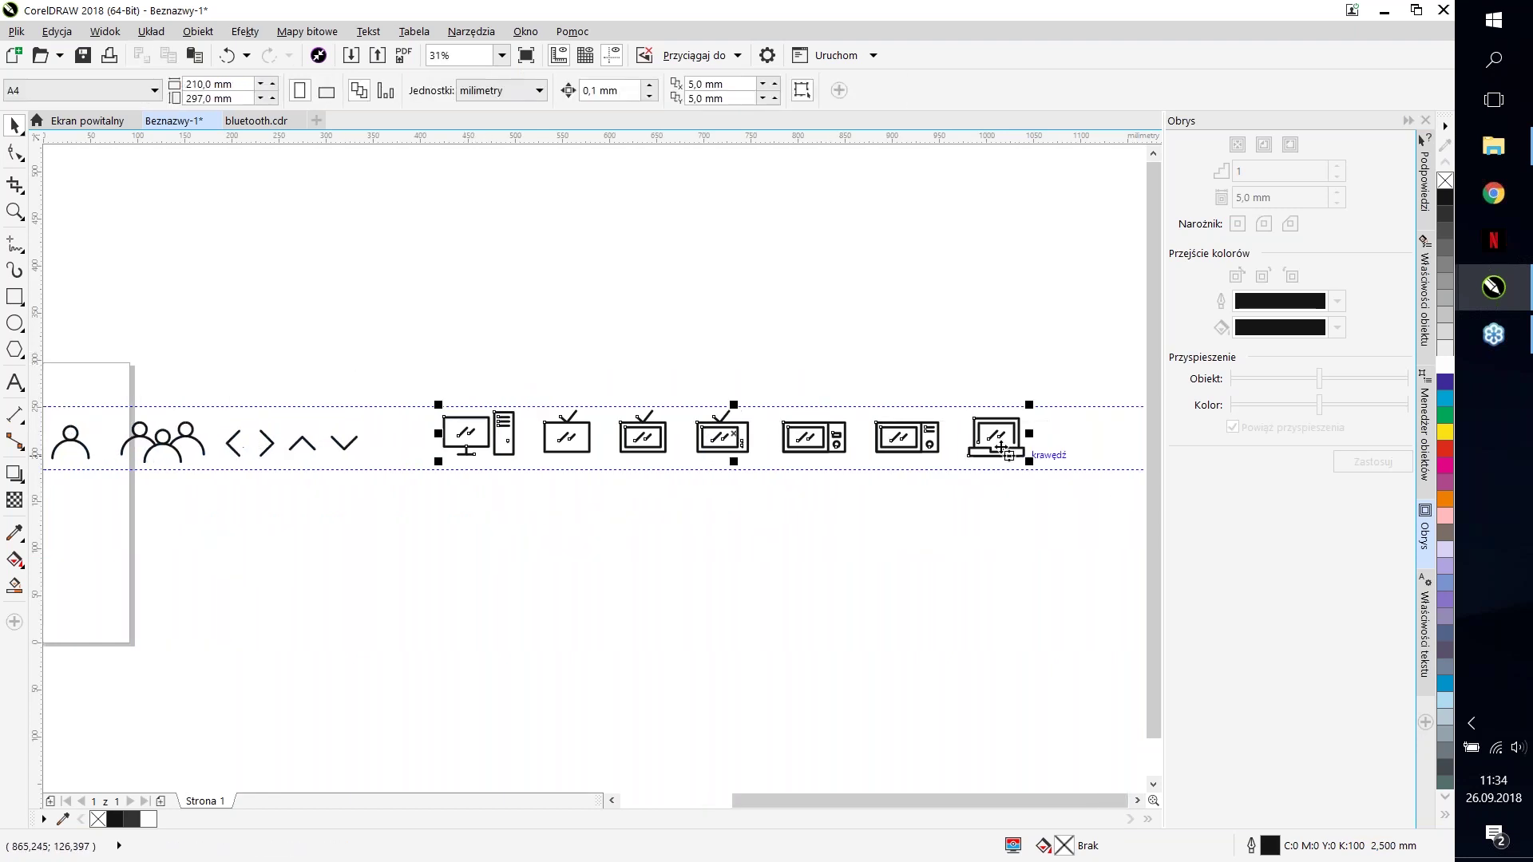
Step: Shift the microwave and laptop icons left to close the gap in the row
{"action": "left_click_drag", "start_coordinate": [1001, 446], "coordinate": [935, 446]}
{"action": "left_click", "coordinate": [735, 356]}
{"action": "scroll", "coordinate": [712, 403], "scroll_direction": "down", "scroll_amount": 1}
{"action": "scroll", "coordinate": [942, 419], "scroll_direction": "up", "scroll_amount": 1}
{"action": "scroll", "coordinate": [927, 419], "scroll_direction": "up", "scroll_amount": 1}
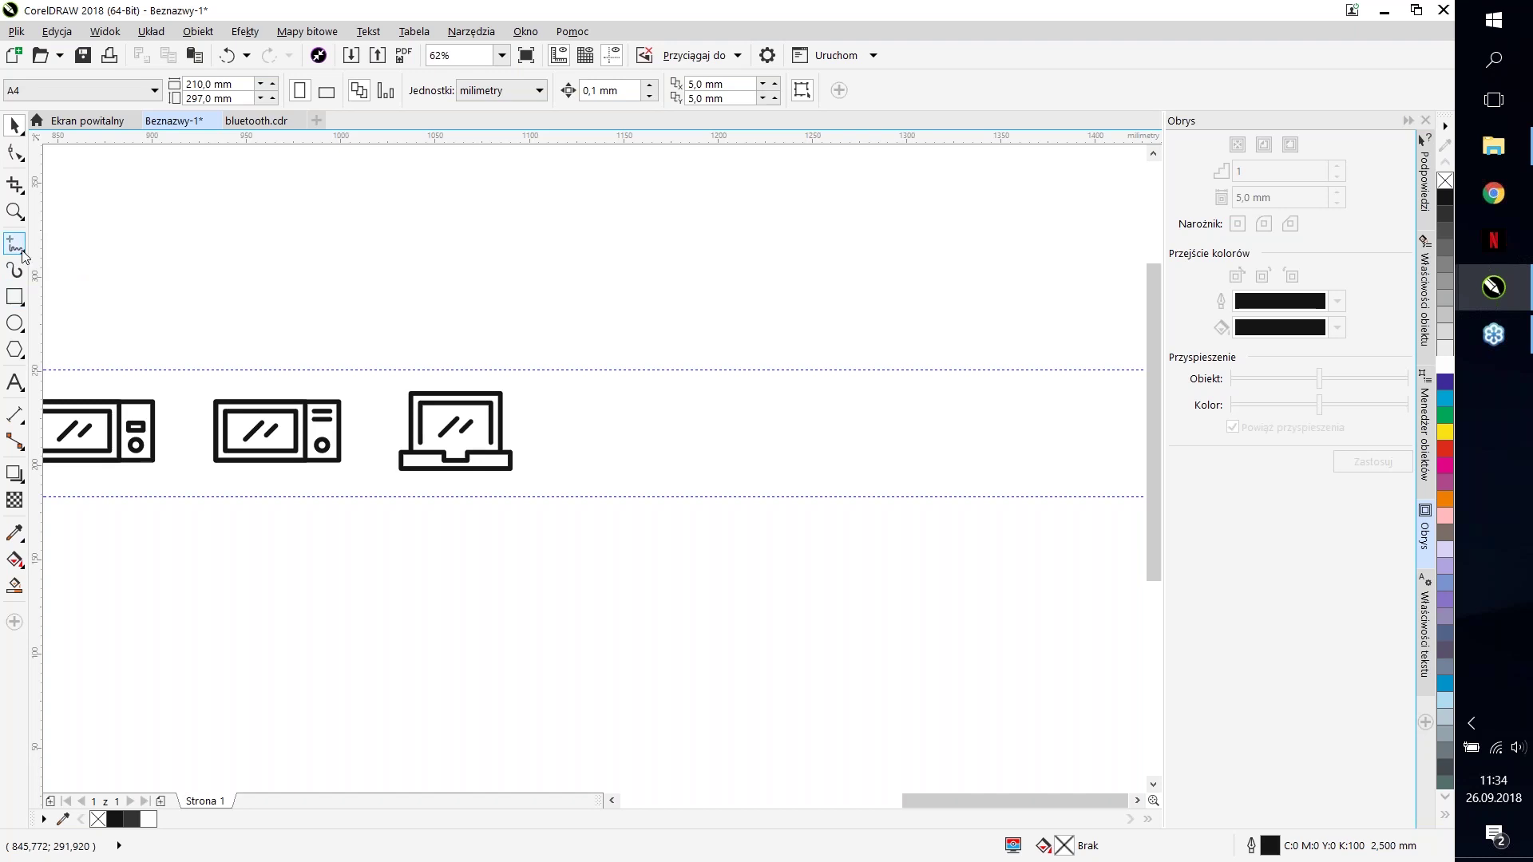
Step: Draw the envelope's rectangle right of the laptop and centre it with P
{"action": "left_click", "coordinate": [14, 296]}
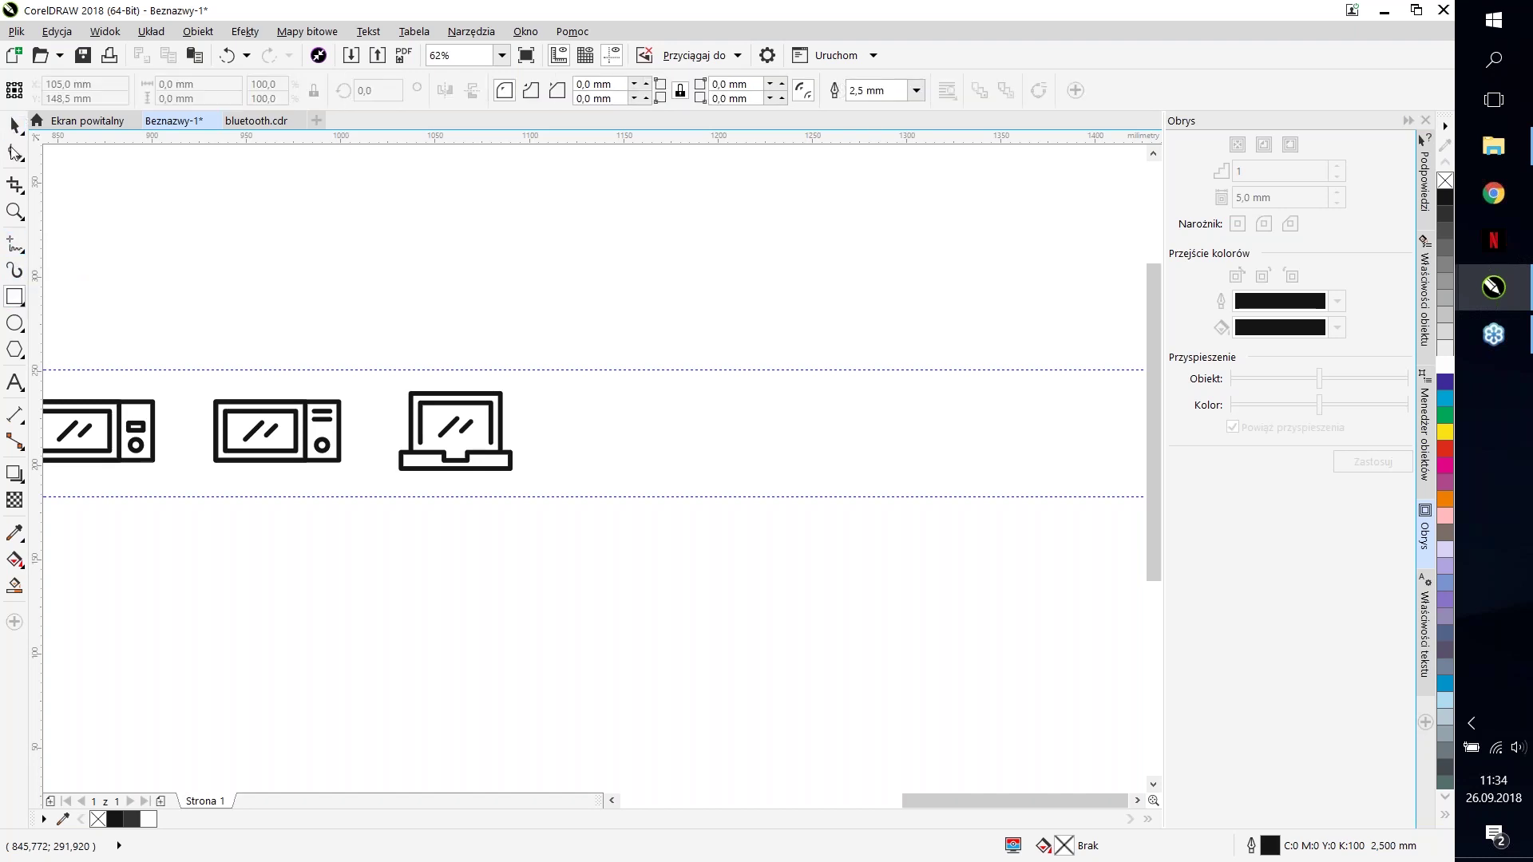
{"action": "left_click", "coordinate": [13, 249]}
{"action": "scroll", "coordinate": [658, 425], "scroll_direction": "up", "scroll_amount": 2}
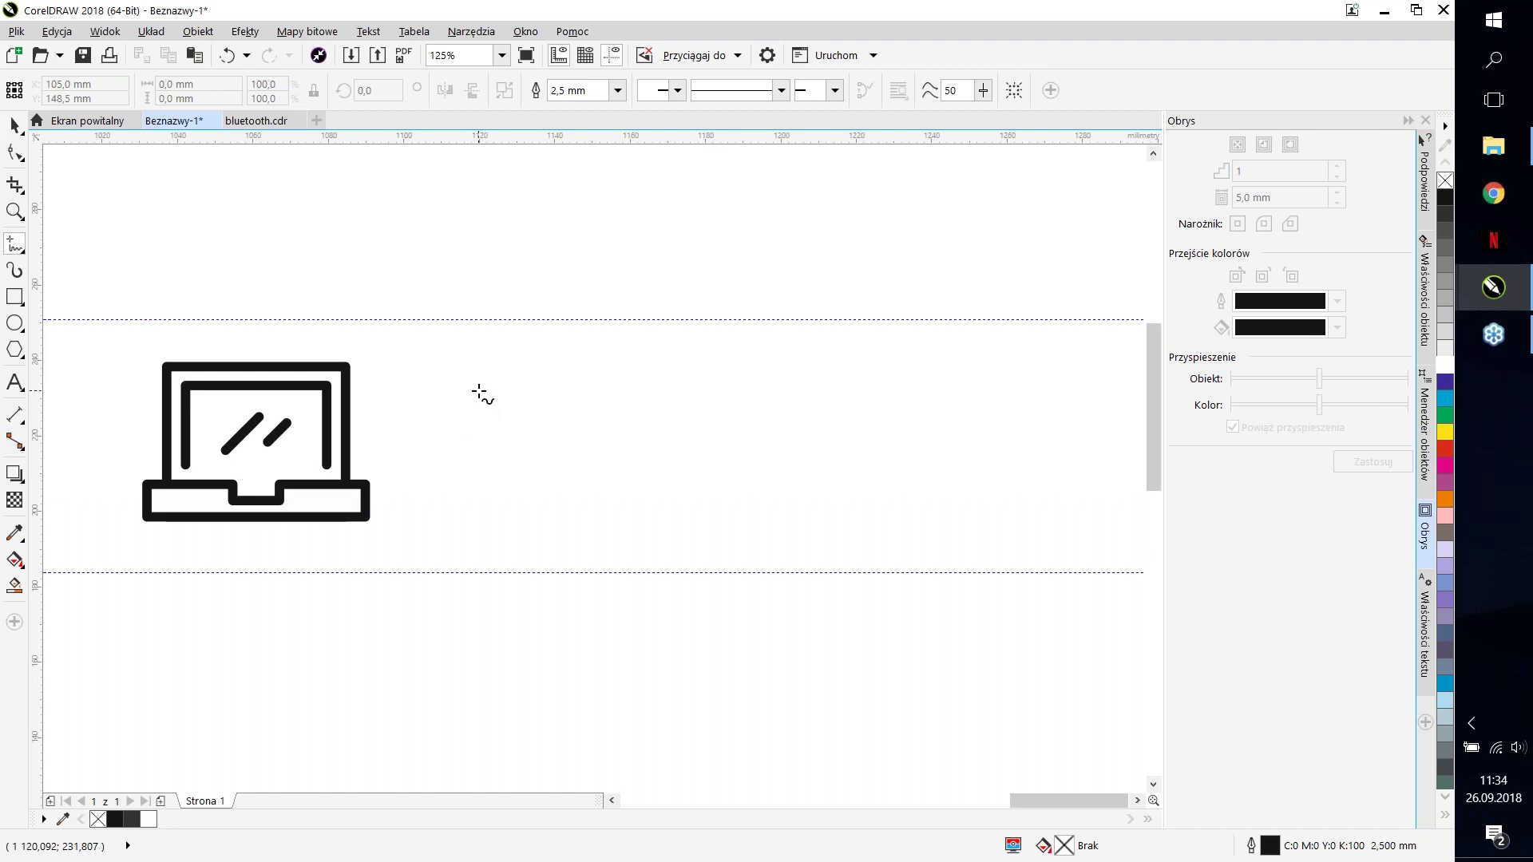
{"action": "left_click_drag", "start_coordinate": [482, 387], "coordinate": [524, 448]}
{"action": "key", "text": "ctrl+z"}
{"action": "left_click", "coordinate": [15, 296]}
{"action": "mouse_move", "coordinate": [468, 367]}
{"action": "left_mouse_down"}
{"action": "mouse_move", "coordinate": [572, 428]}
{"action": "mouse_move", "coordinate": [855, 502]}
{"action": "mouse_move", "coordinate": [689, 503]}
{"action": "left_mouse_up"}
{"action": "key", "text": "space"}
{"action": "left_click", "coordinate": [328, 231]}
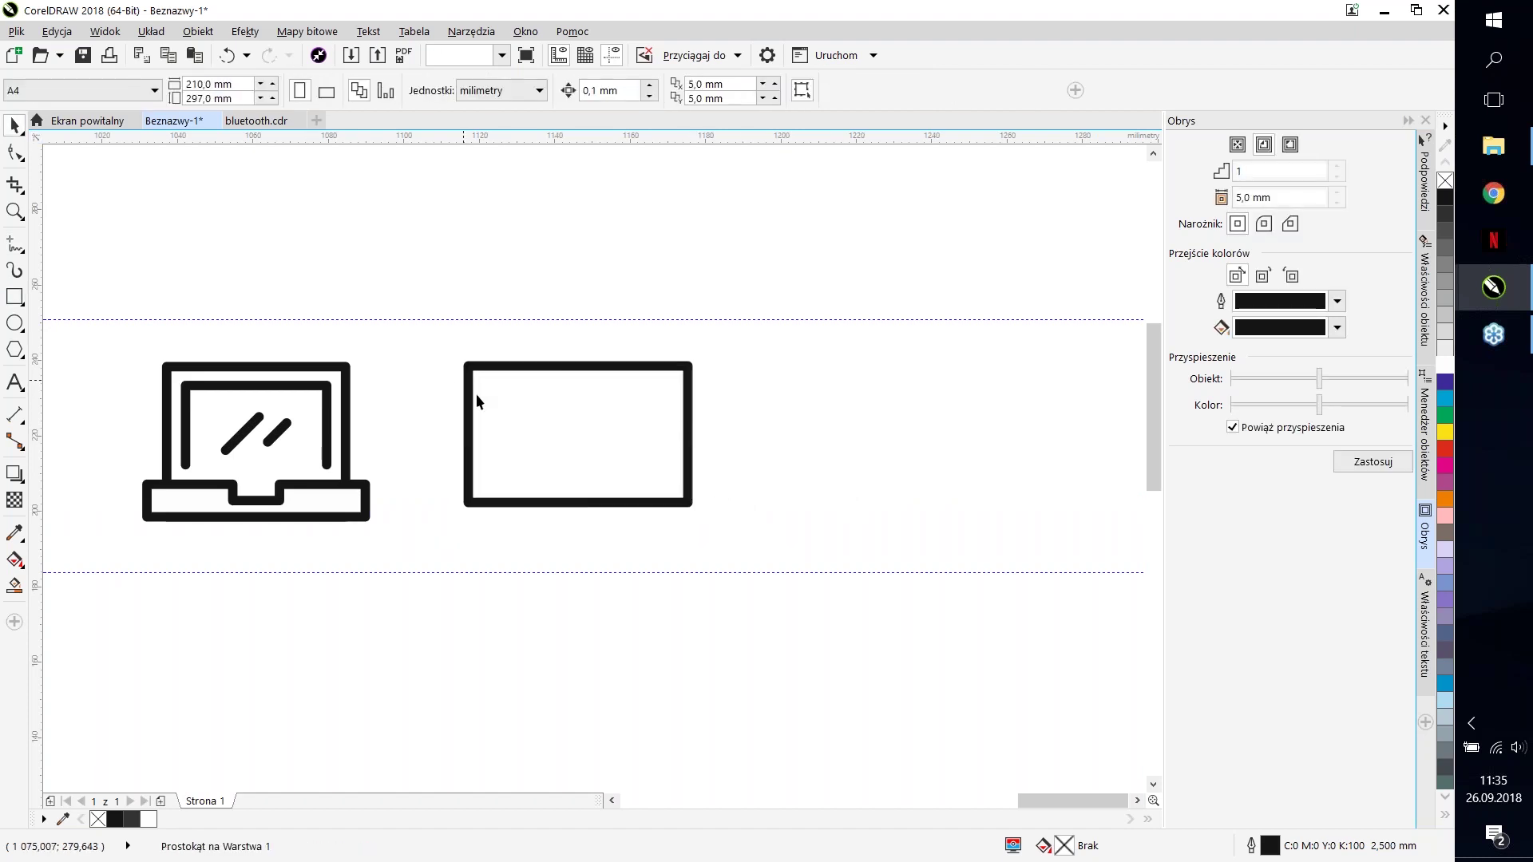
{"action": "left_click", "coordinate": [476, 394]}
{"action": "key", "text": "p"}
Step: Draw a V-shaped flap line between the rectangle's top corners with the Freehand tool
{"action": "left_click", "coordinate": [14, 244]}
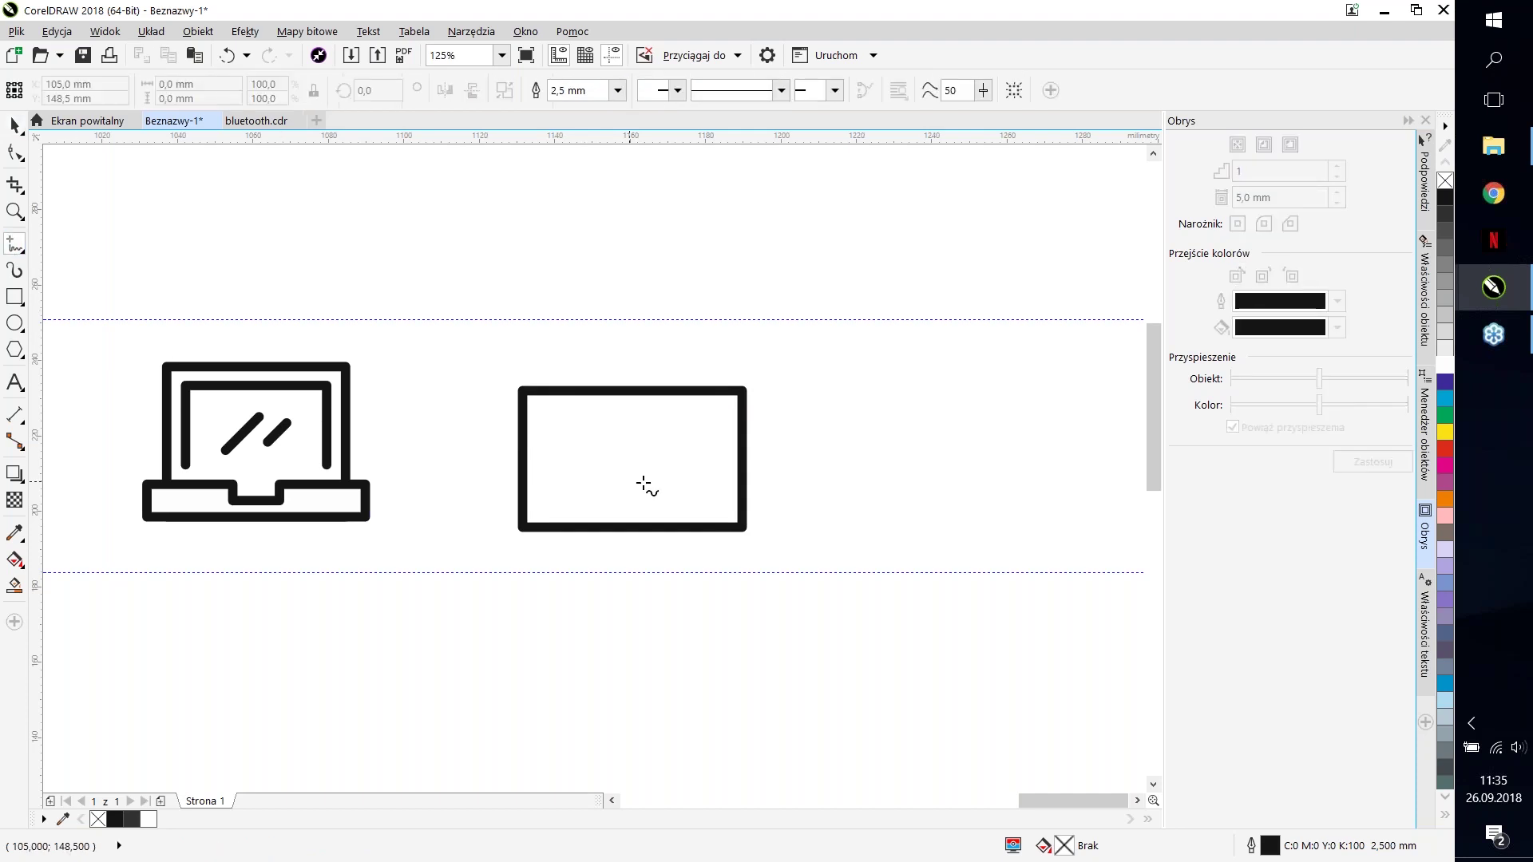
{"action": "left_click", "coordinate": [633, 459]}
{"action": "left_click", "coordinate": [527, 394]}
{"action": "left_click", "coordinate": [637, 463]}
{"action": "left_click", "coordinate": [738, 396]}
{"action": "left_click", "coordinate": [738, 396]}
{"action": "left_click", "coordinate": [523, 391]}
{"action": "key", "text": "space"}
{"action": "left_click", "coordinate": [541, 306]}
{"action": "left_click", "coordinate": [631, 460]}
Step: Mirror a copy of the V downward and move it up to form the lower folds
{"action": "scroll", "coordinate": [632, 460], "scroll_direction": "down", "scroll_amount": 1}
{"action": "scroll", "coordinate": [633, 460], "scroll_direction": "up", "scroll_amount": 2}
{"action": "left_click_drag", "start_coordinate": [623, 467], "coordinate": [628, 499]}
{"action": "key", "text": "ctrl+z"}
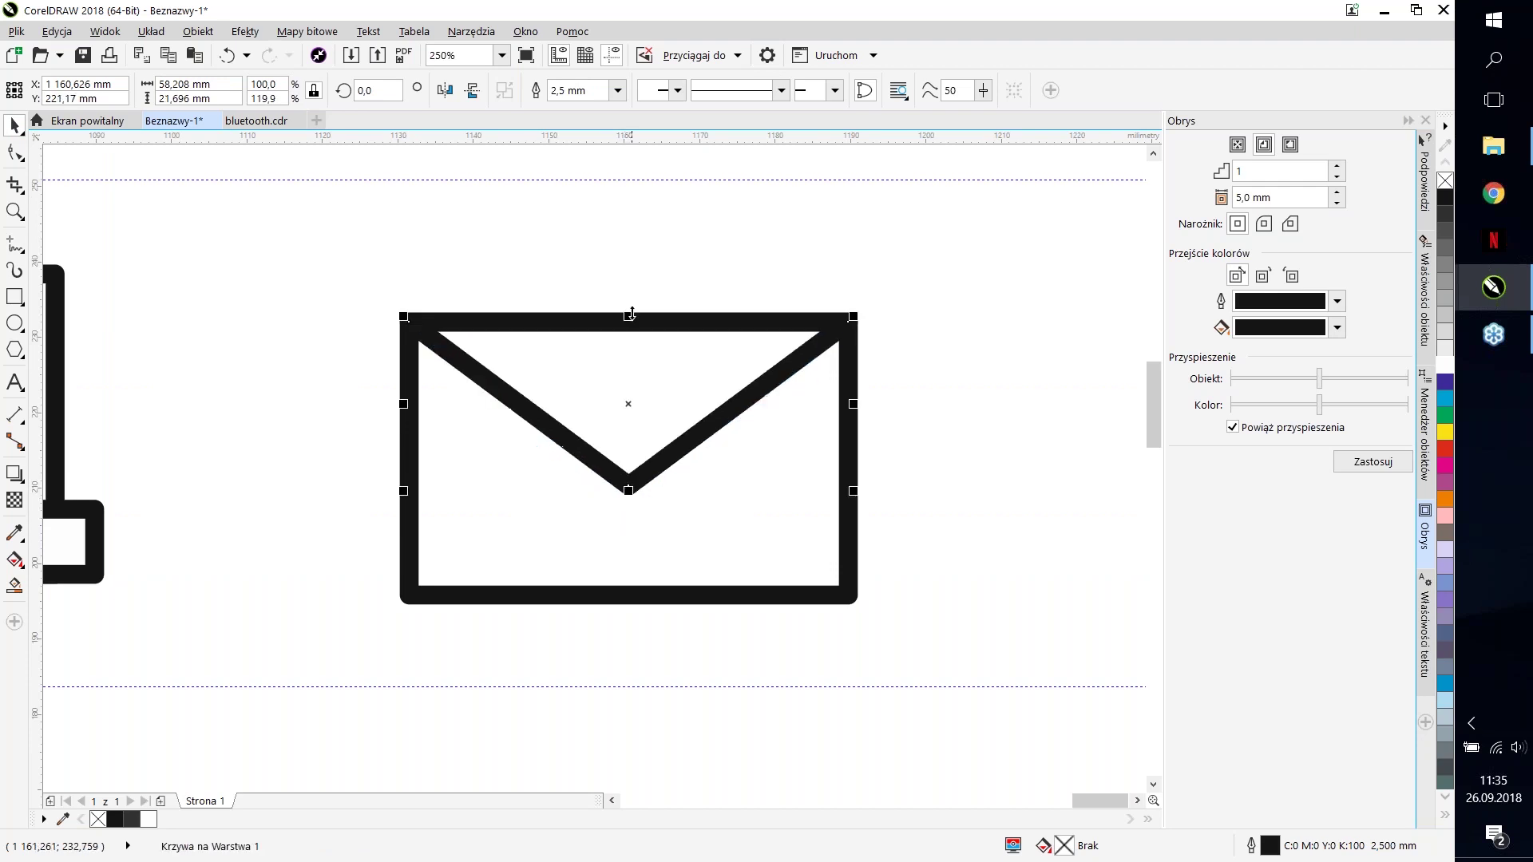
{"action": "left_click_drag", "start_coordinate": [627, 311], "coordinate": [628, 639]}
{"action": "key", "text": "ctrl+z"}
{"action": "left_click_drag", "start_coordinate": [630, 316], "coordinate": [646, 558]}
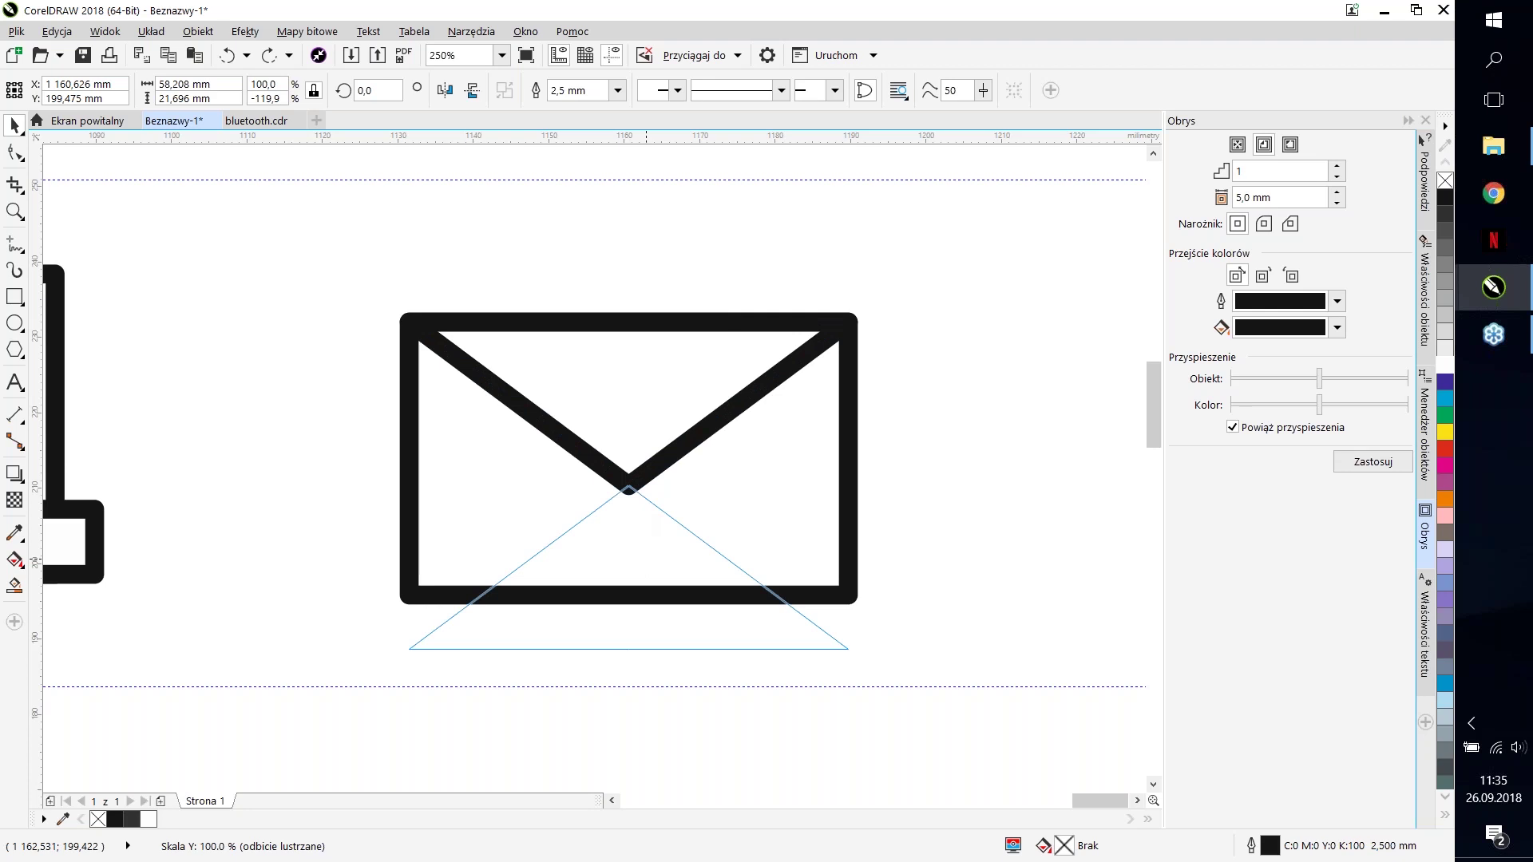
{"action": "left_click_drag", "start_coordinate": [647, 559], "coordinate": [655, 559]}
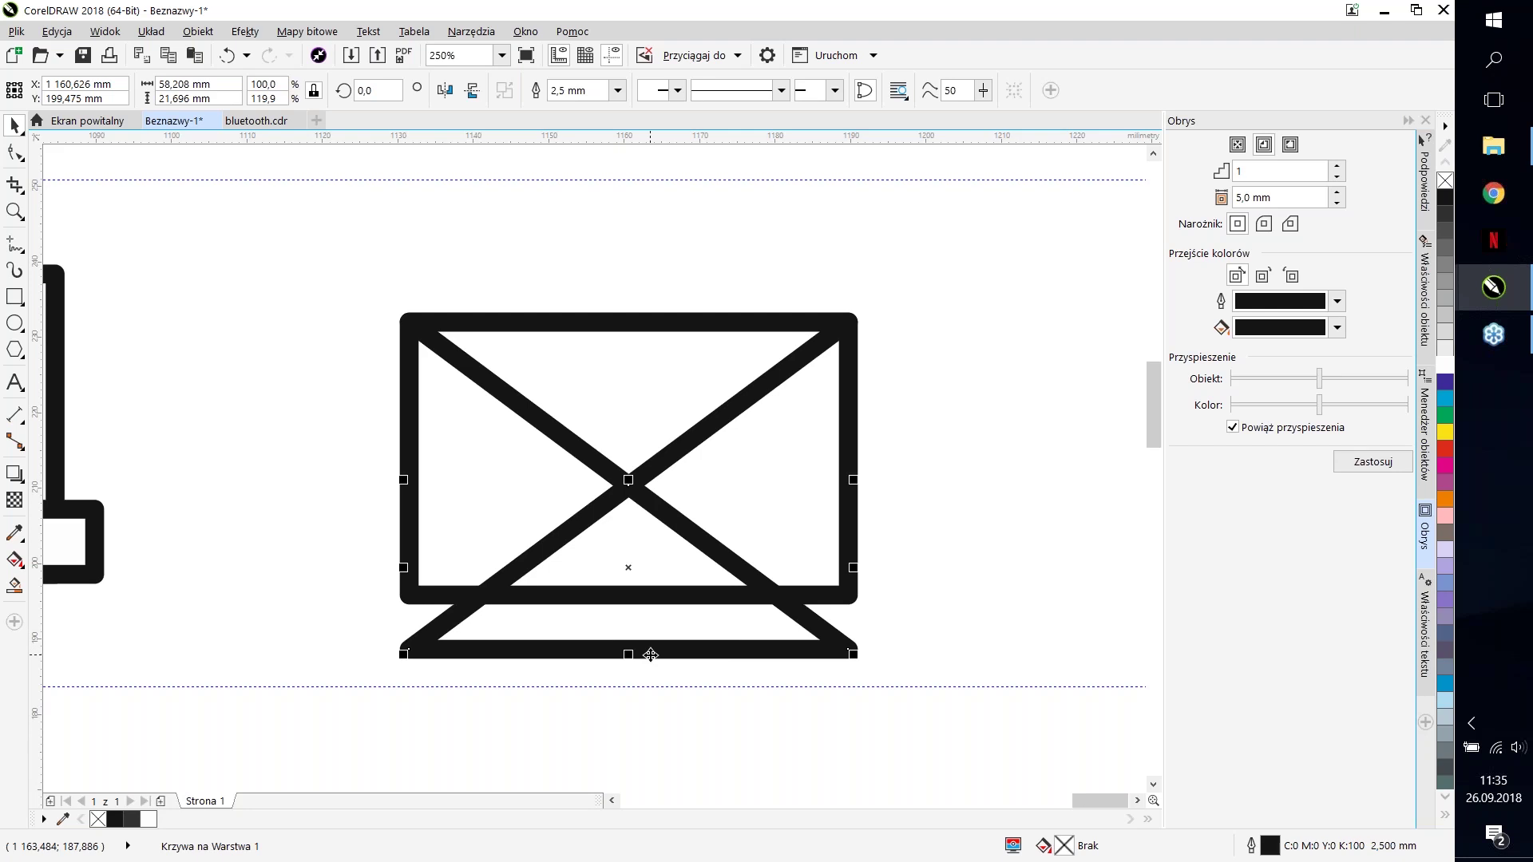
{"action": "left_click_drag", "start_coordinate": [653, 645], "coordinate": [661, 592]}
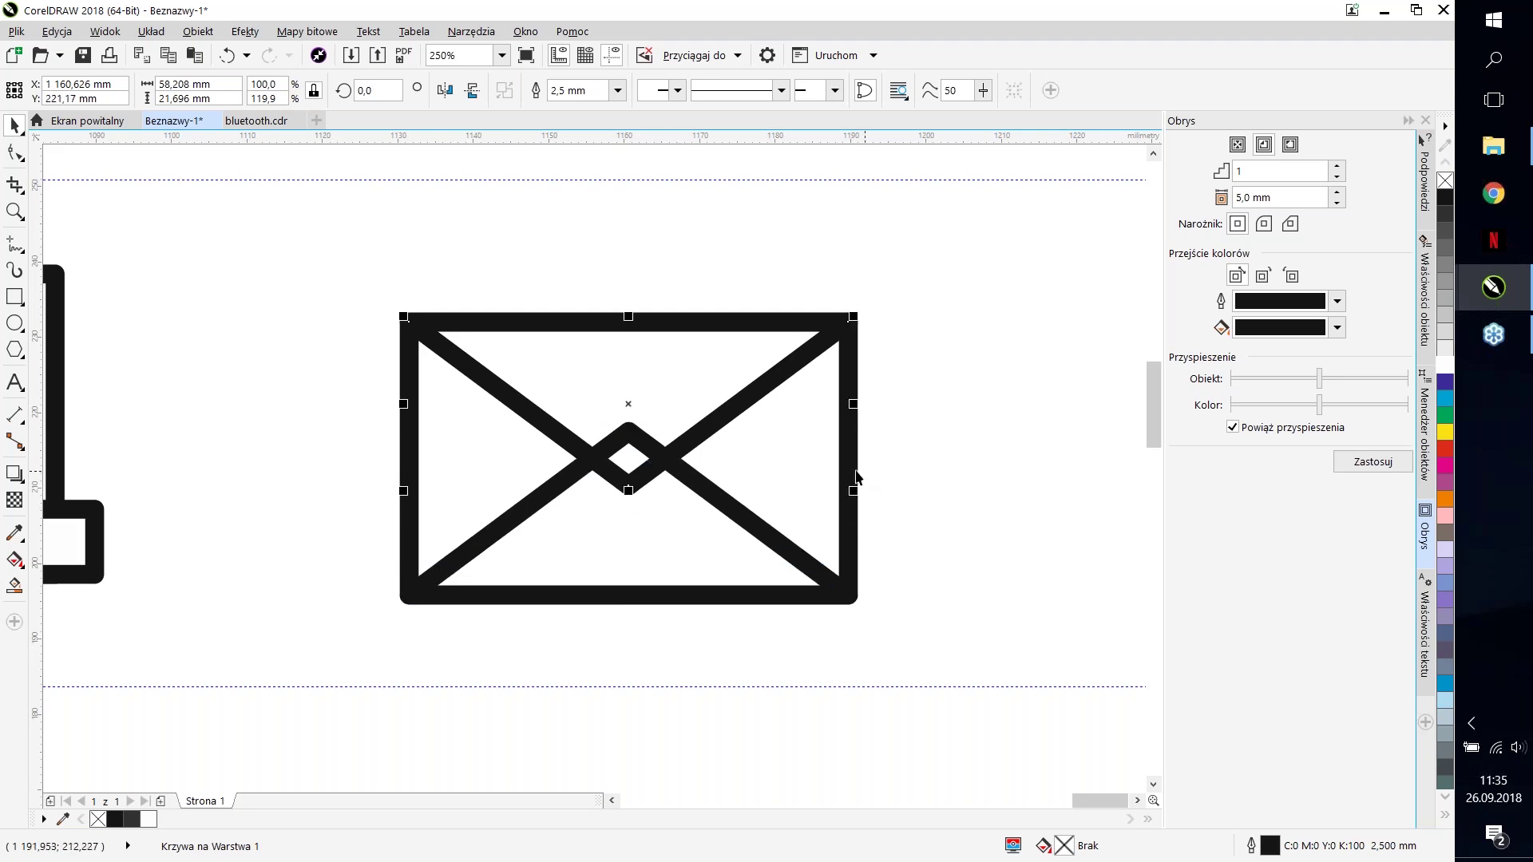
Step: Bring the flap to the front of the layer and fill it white to hide the crossing lines
{"action": "left_click", "coordinate": [171, 31]}
{"action": "mouse_move", "coordinate": [209, 32]}
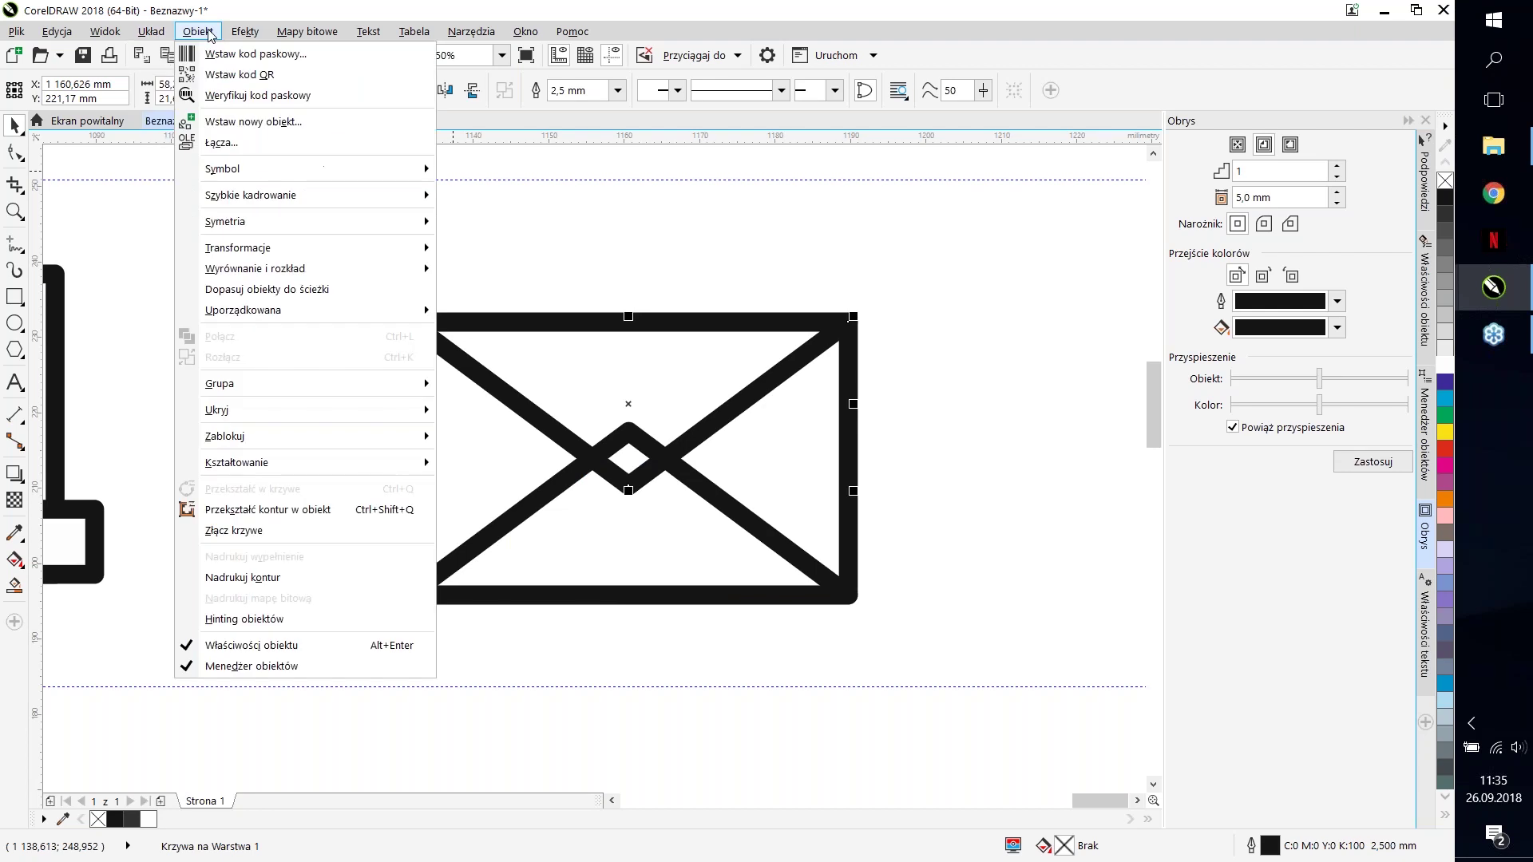
{"action": "left_click", "coordinate": [200, 32]}
{"action": "left_click", "coordinate": [199, 32]}
{"action": "mouse_move", "coordinate": [270, 277]}
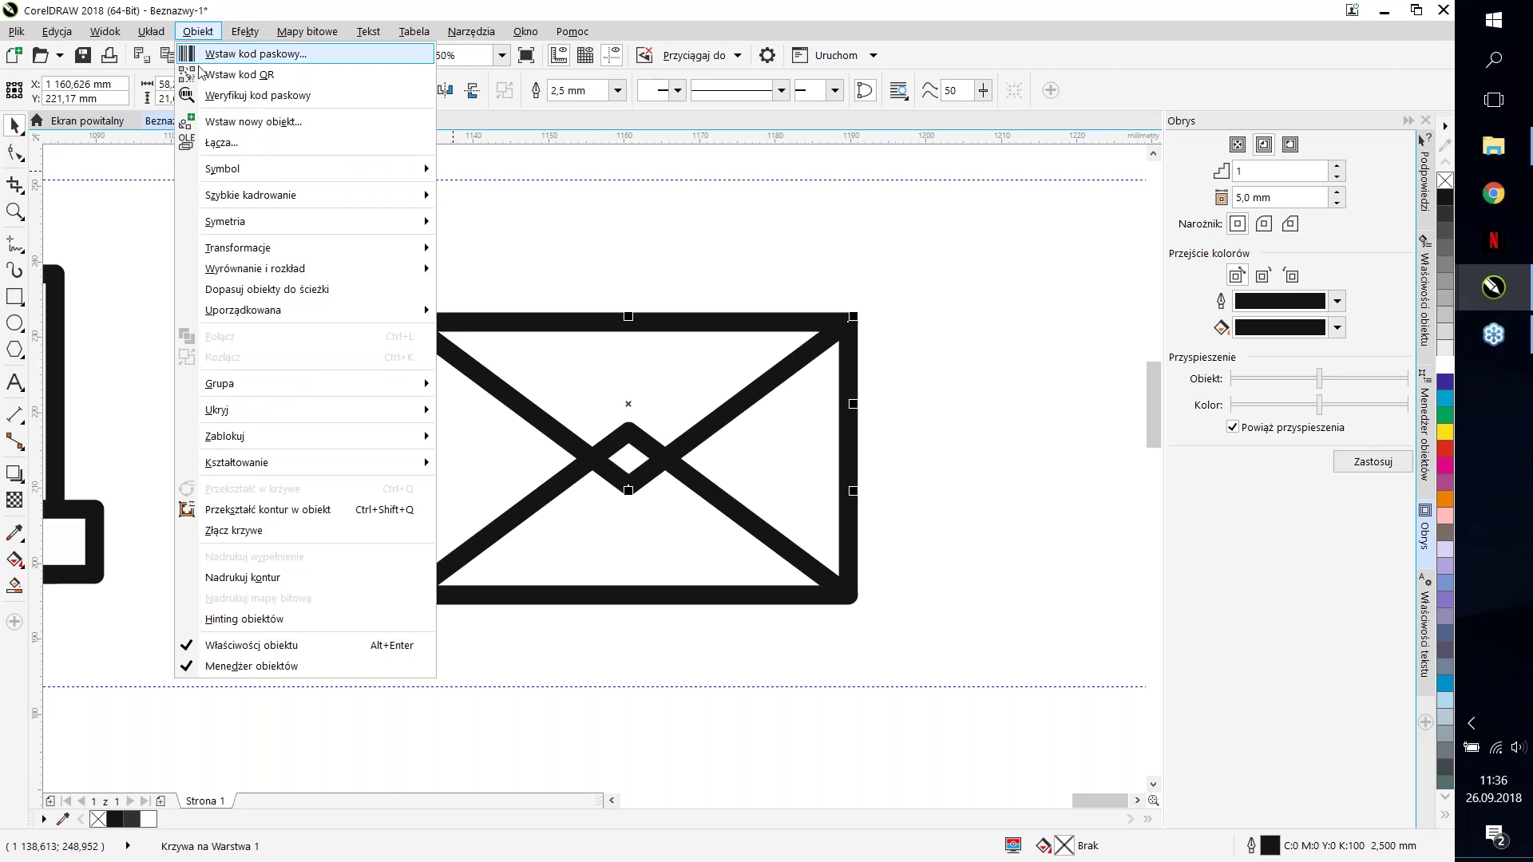
{"action": "mouse_move", "coordinate": [280, 318]}
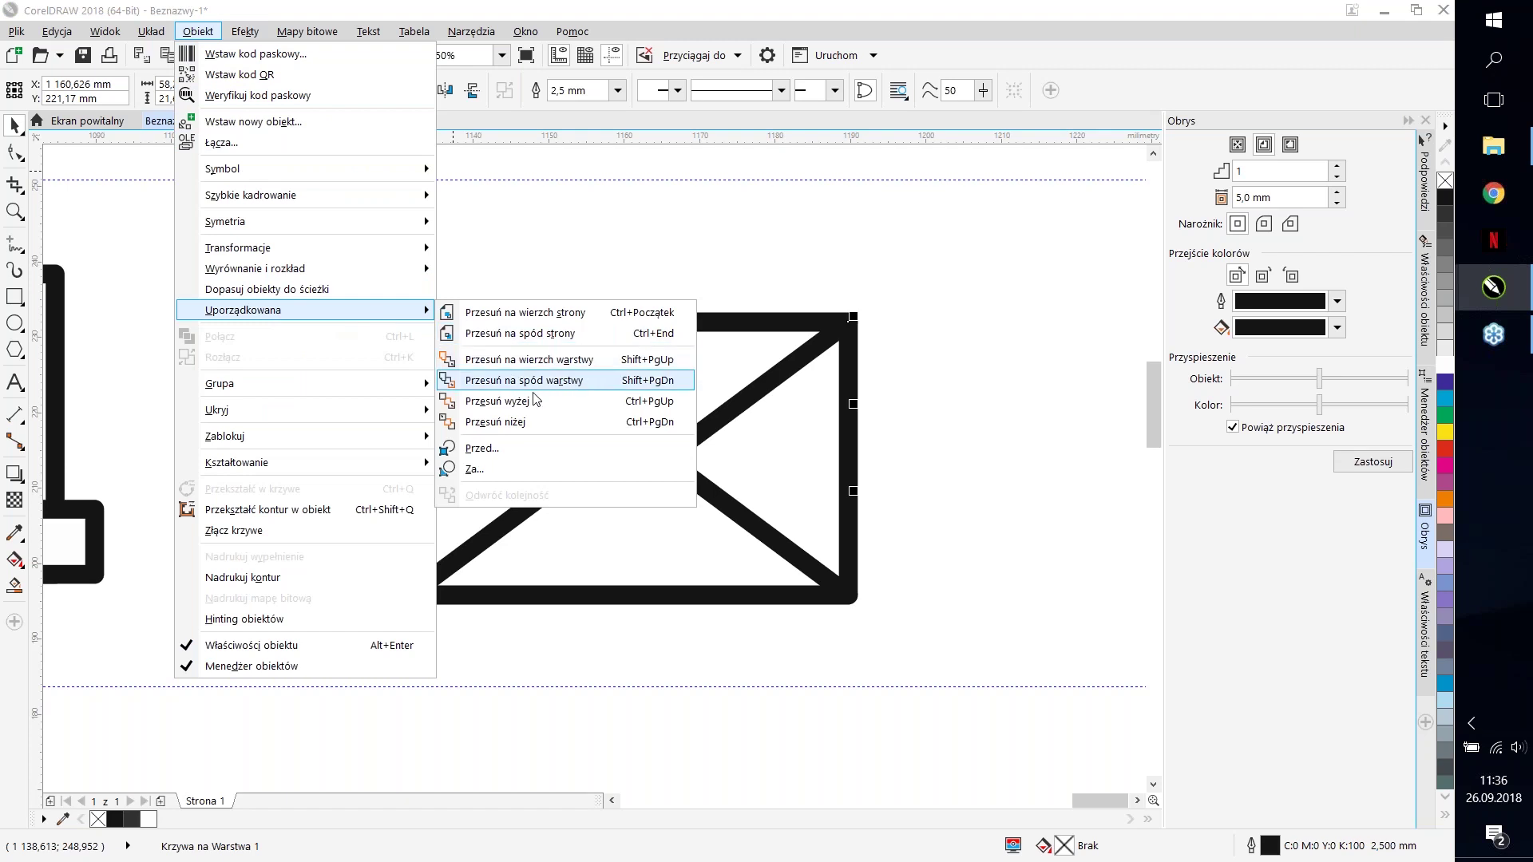
{"action": "left_click", "coordinate": [537, 360]}
{"action": "left_click", "coordinate": [1448, 365]}
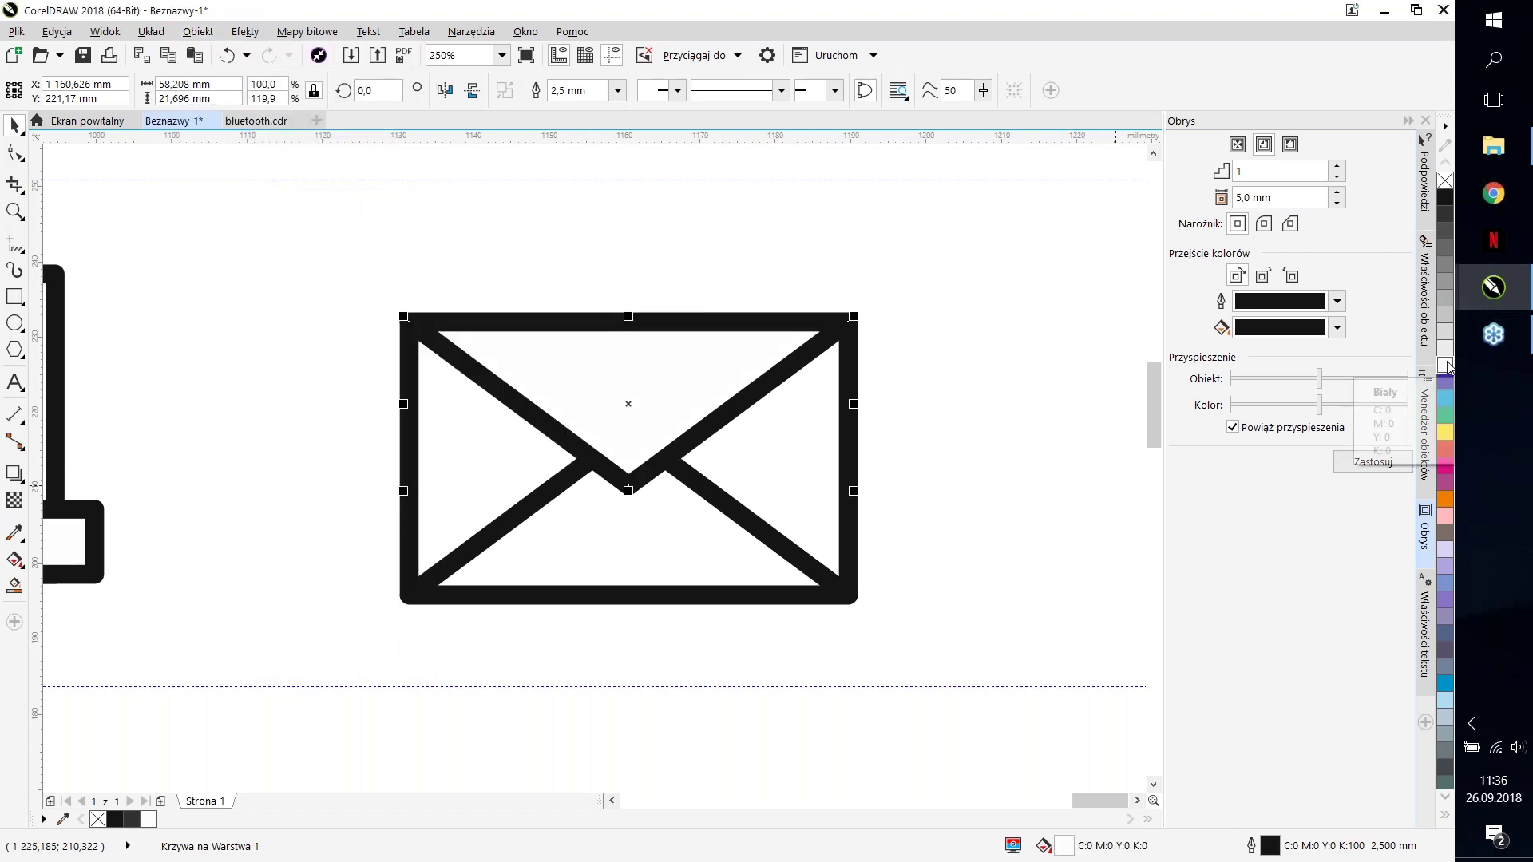
{"action": "left_click", "coordinate": [792, 281]}
Step: Shrink the whole envelope to about 87% and nudge it up and left into line
{"action": "scroll", "coordinate": [886, 522], "scroll_direction": "down", "scroll_amount": 4}
{"action": "scroll", "coordinate": [886, 519], "scroll_direction": "down", "scroll_amount": 2}
{"action": "scroll", "coordinate": [818, 449], "scroll_direction": "up", "scroll_amount": 4}
{"action": "scroll", "coordinate": [869, 465], "scroll_direction": "up", "scroll_amount": 1}
{"action": "left_click_drag", "start_coordinate": [851, 583], "coordinate": [681, 392]}
{"action": "scroll", "coordinate": [806, 444], "scroll_direction": "up", "scroll_amount": 1}
{"action": "left_click_drag", "start_coordinate": [868, 403], "coordinate": [837, 373]}
{"action": "left_click", "coordinate": [854, 444]}
{"action": "left_click_drag", "start_coordinate": [591, 405], "coordinate": [912, 615]}
{"action": "left_click_drag", "start_coordinate": [807, 499], "coordinate": [787, 477]}
Step: Select the Freehand tool ready to draw the next icon
{"action": "scroll", "coordinate": [790, 461], "scroll_direction": "down", "scroll_amount": 3}
{"action": "scroll", "coordinate": [790, 461], "scroll_direction": "up", "scroll_amount": 3}
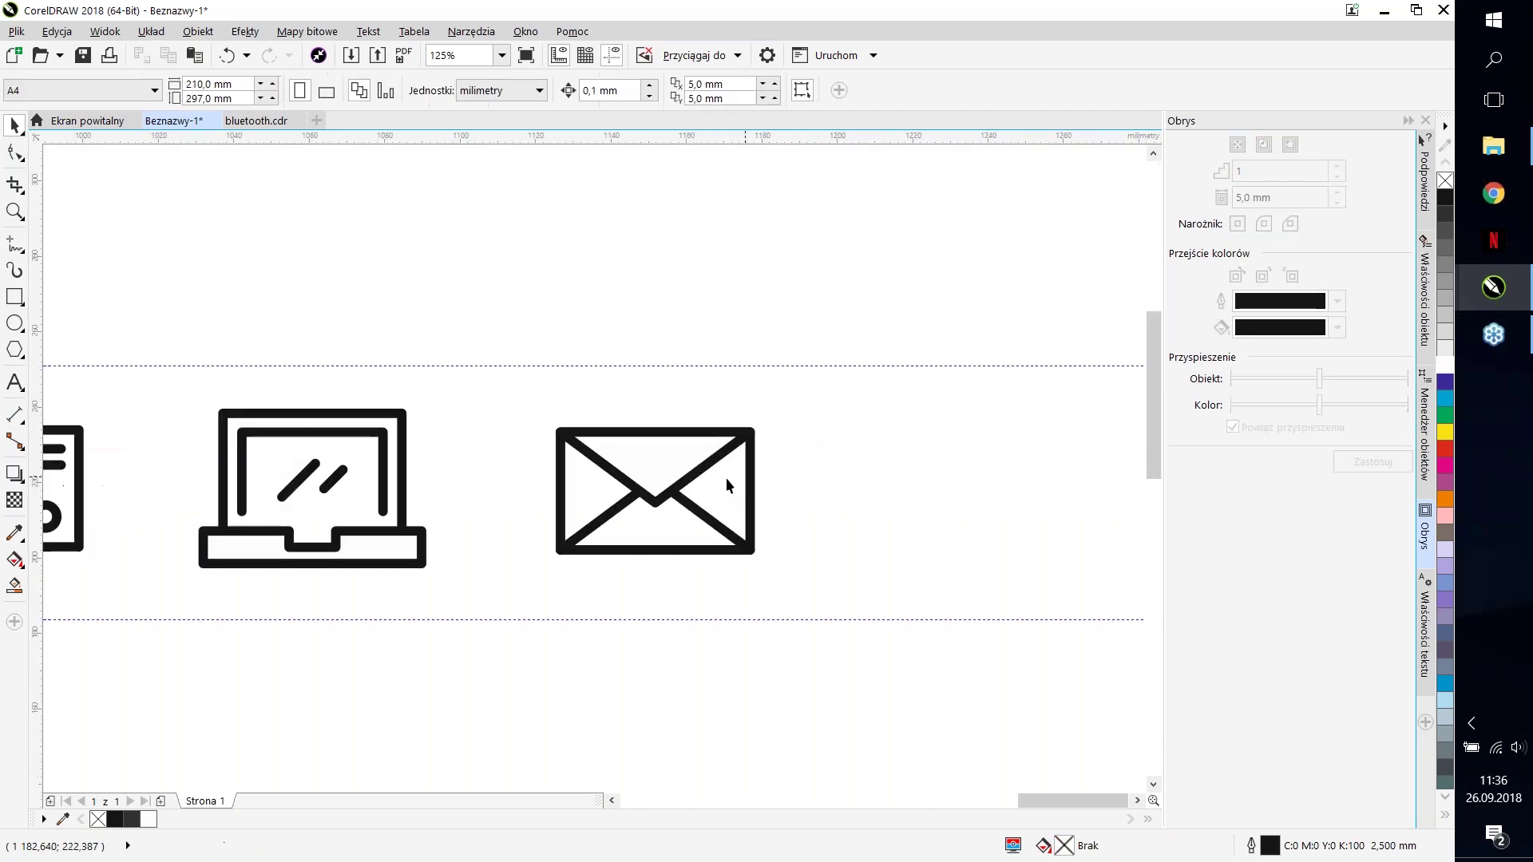
{"action": "left_click", "coordinate": [12, 387]}
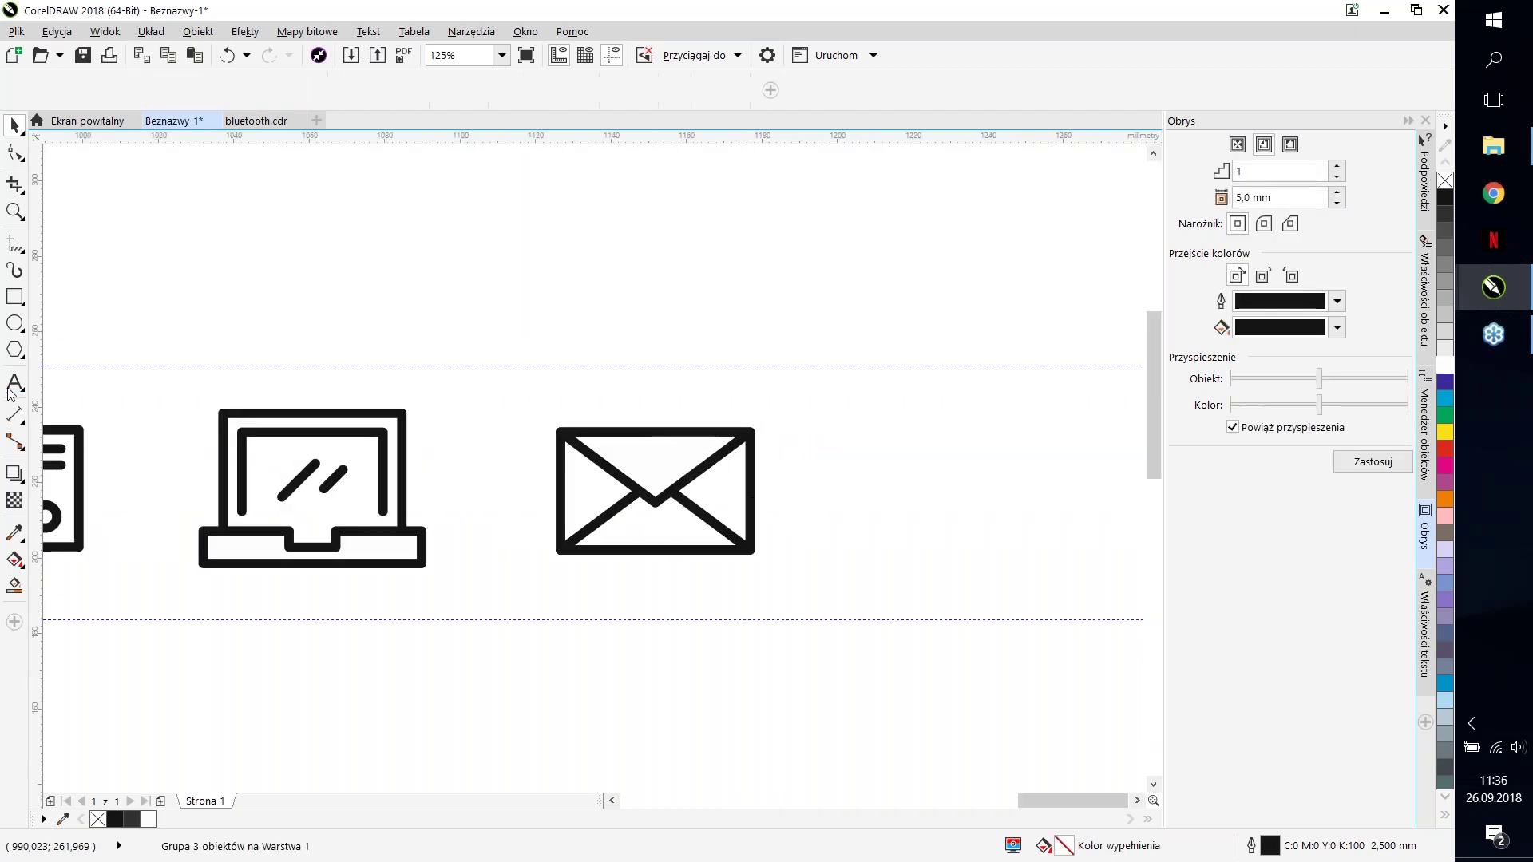
{"action": "left_click", "coordinate": [14, 244]}
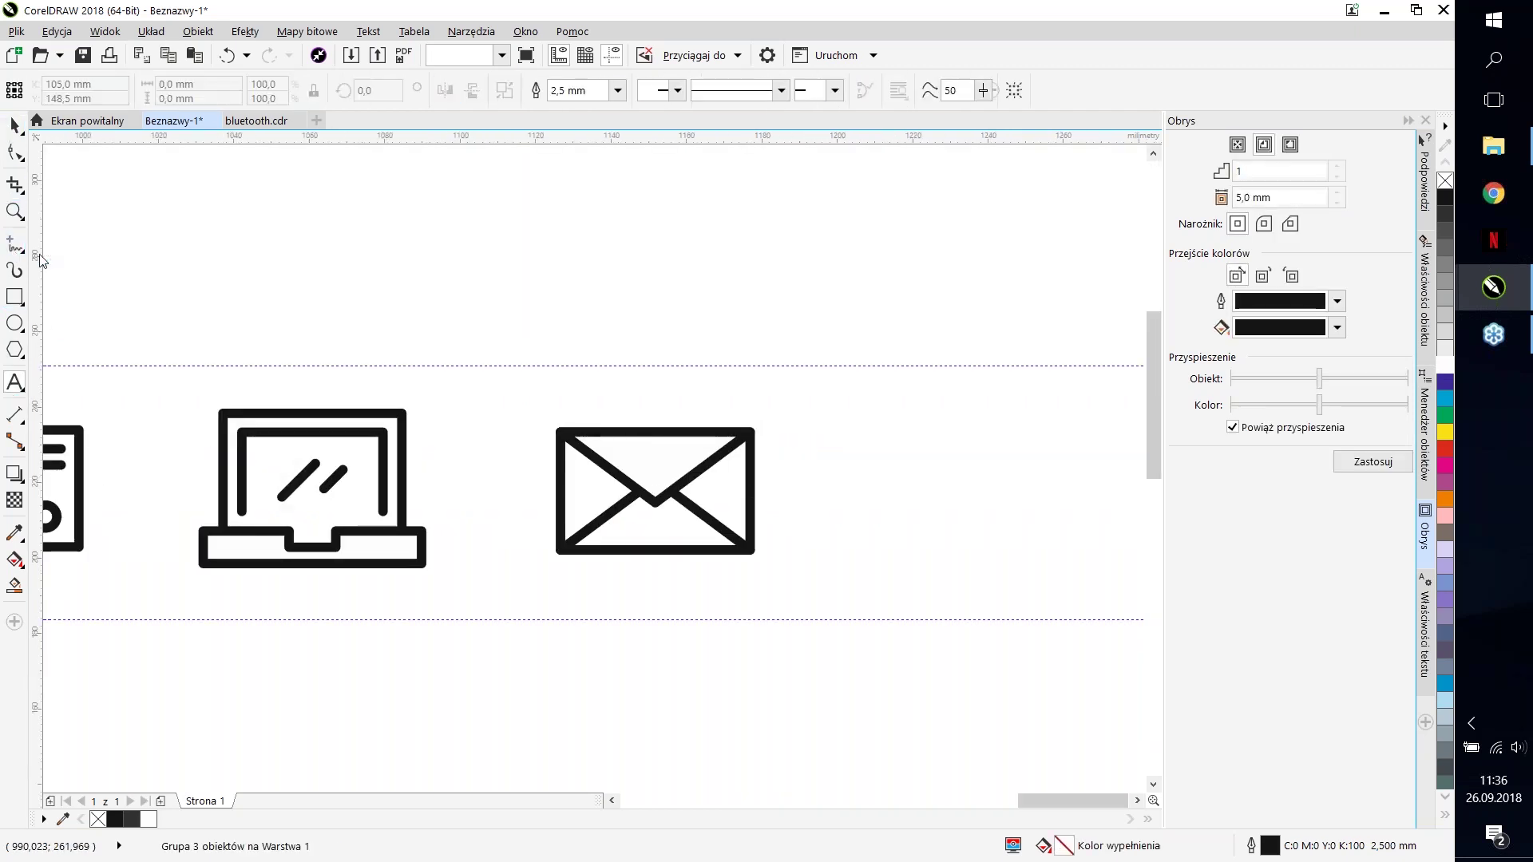
{"action": "scroll", "coordinate": [830, 491], "scroll_direction": "down", "scroll_amount": 2}
{"action": "scroll", "coordinate": [830, 511], "scroll_direction": "up", "scroll_amount": 2}
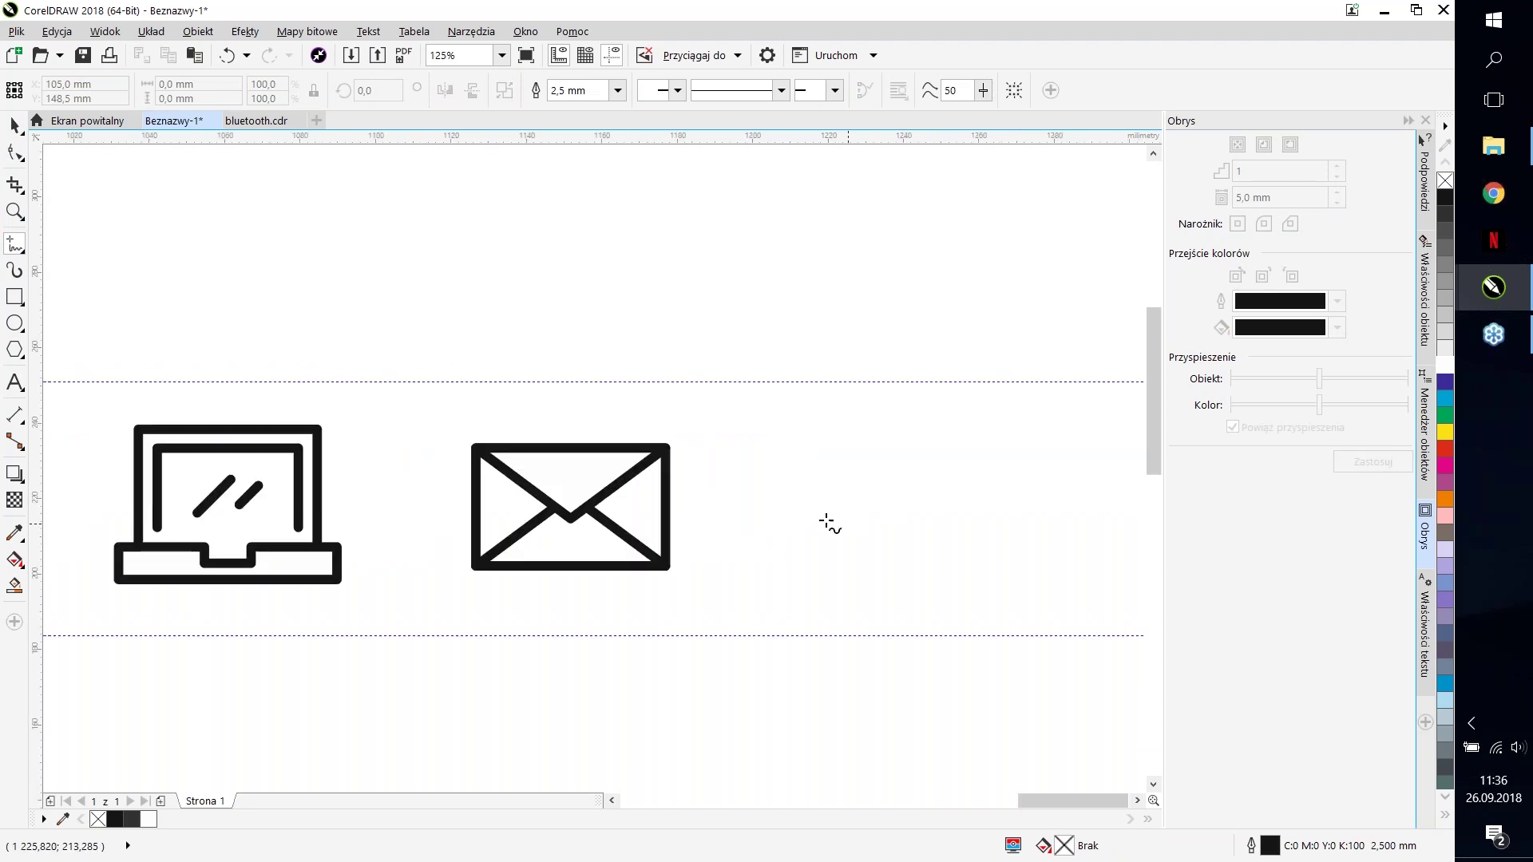
{"action": "scroll", "coordinate": [880, 498], "scroll_direction": "up", "scroll_amount": 2}
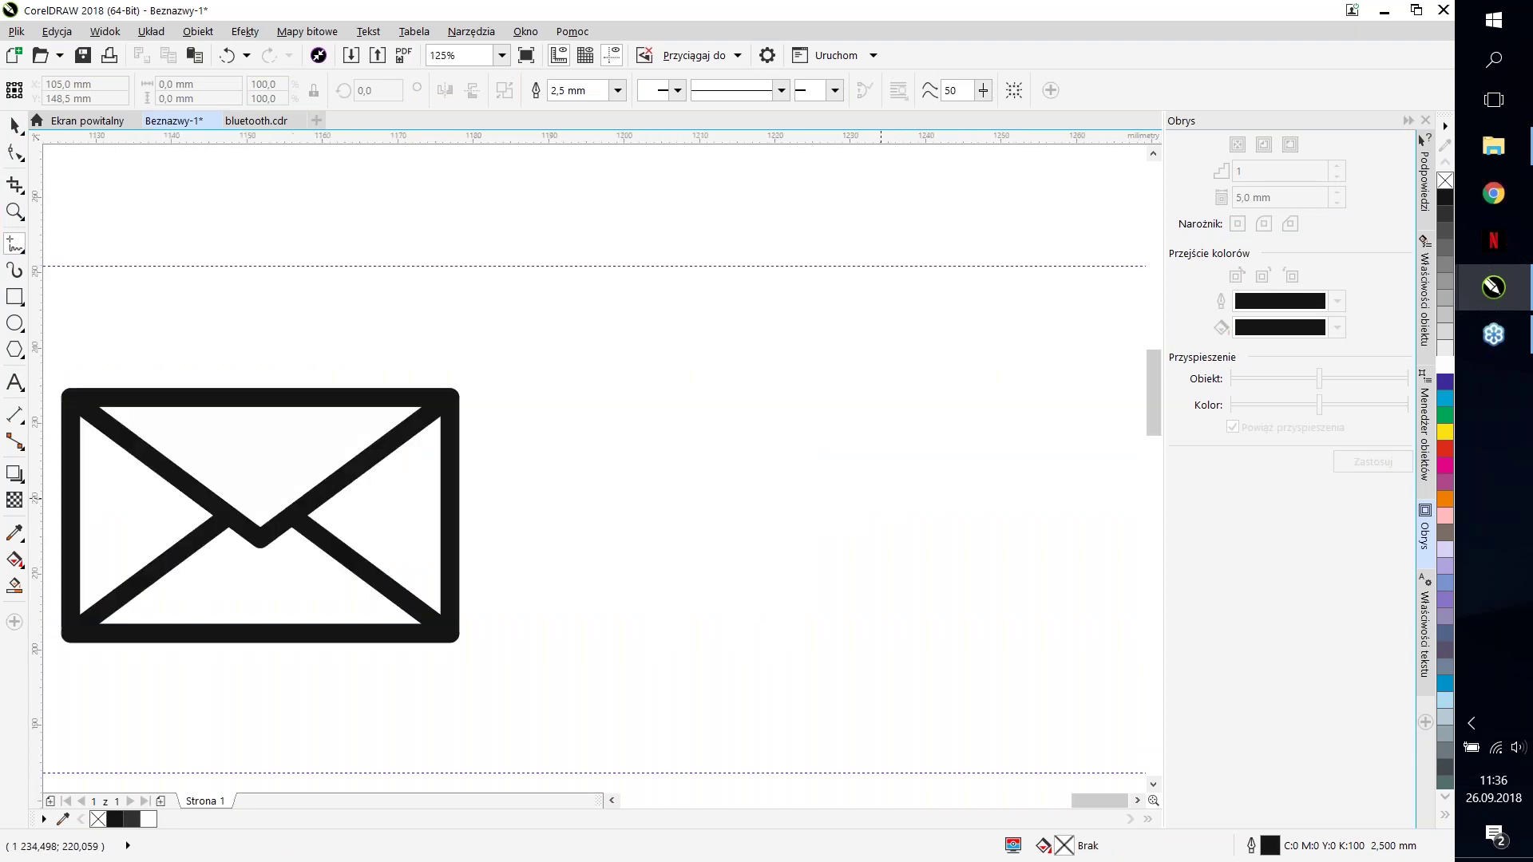
Step: Draw a small circle to the right of the envelope with the Ellipse tool
{"action": "left_click", "coordinate": [702, 476]}
{"action": "left_click", "coordinate": [788, 558]}
{"action": "key", "text": "ctrl+z"}
{"action": "left_click", "coordinate": [14, 323]}
{"action": "left_click_drag", "start_coordinate": [664, 458], "coordinate": [742, 551]}
{"action": "key", "text": "space"}
Step: Duplicate the circle beside itself and mirror a copy to the left
{"action": "scroll", "coordinate": [751, 494], "scroll_direction": "down", "scroll_amount": 1}
{"action": "scroll", "coordinate": [752, 494], "scroll_direction": "up", "scroll_amount": 2}
{"action": "scroll", "coordinate": [751, 494], "scroll_direction": "down", "scroll_amount": 1}
{"action": "left_click_drag", "start_coordinate": [668, 525], "coordinate": [760, 525]}
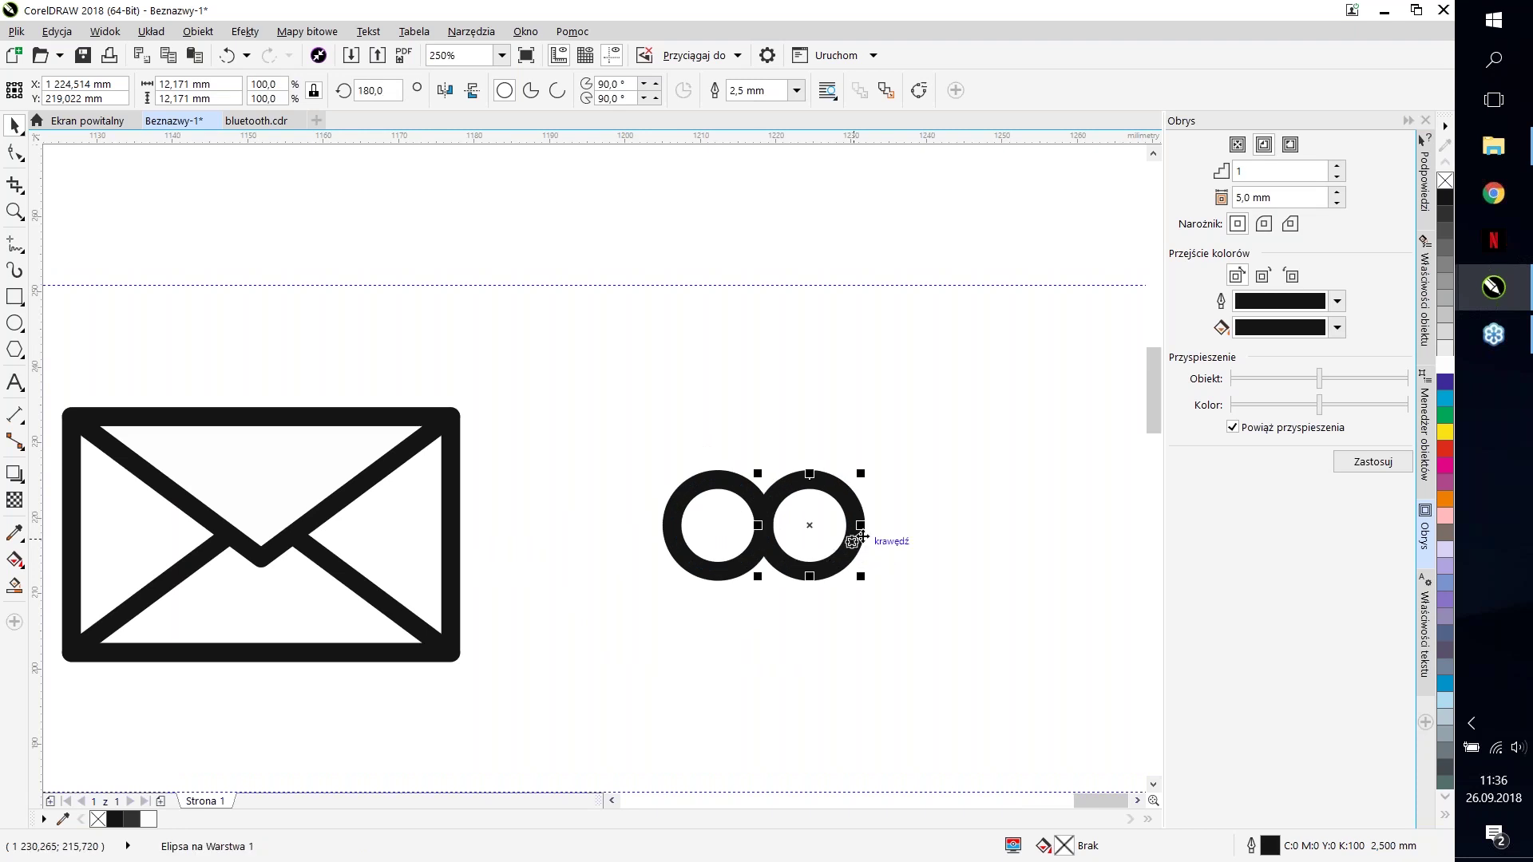
{"action": "left_click_drag", "start_coordinate": [754, 579], "coordinate": [753, 578]}
{"action": "left_click", "coordinate": [729, 568]}
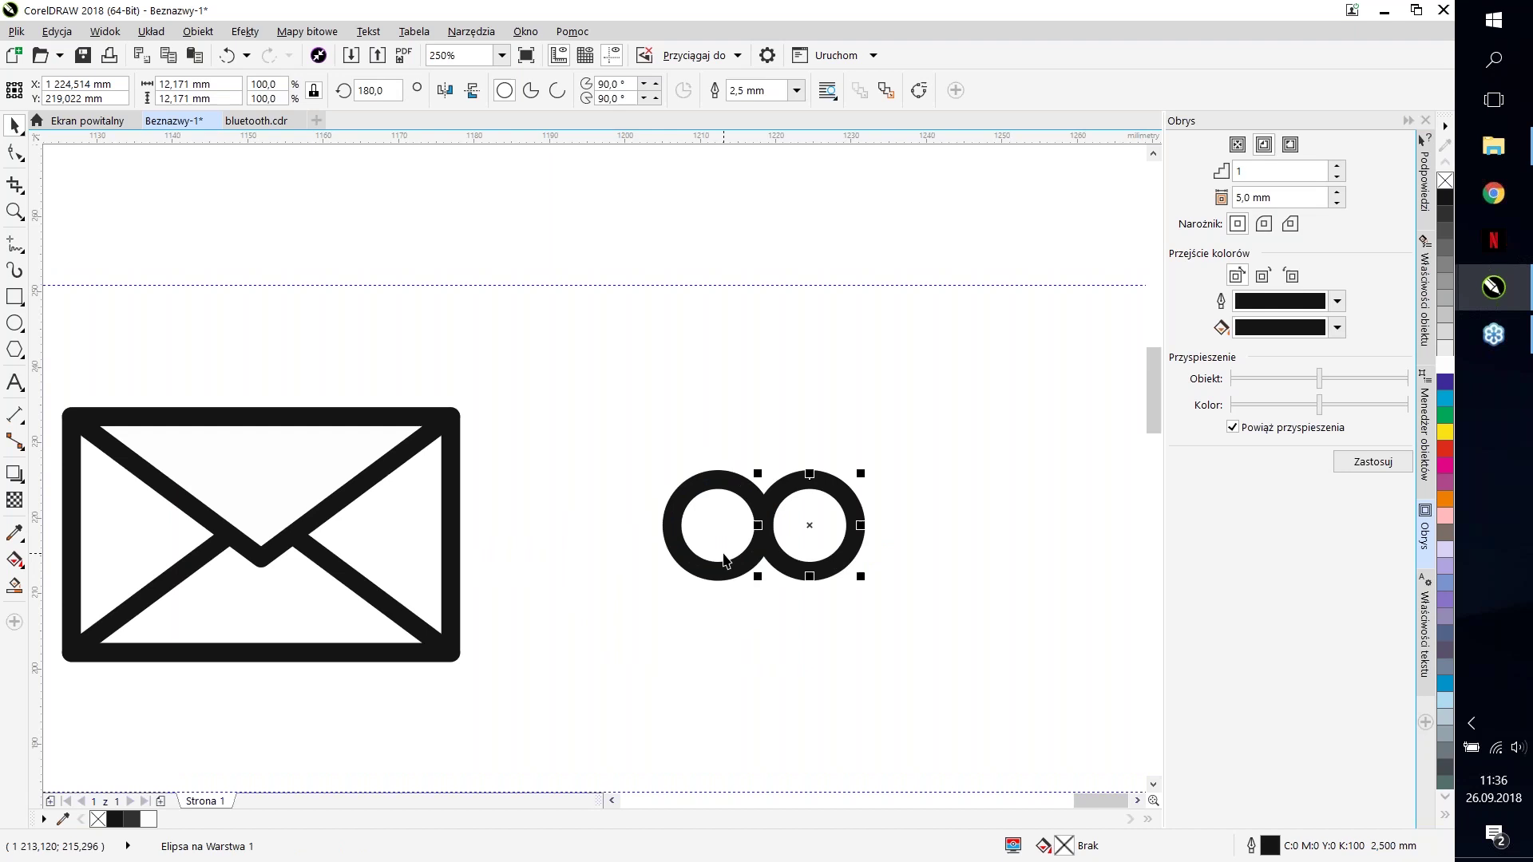
{"action": "left_click", "coordinate": [773, 557]}
{"action": "left_click", "coordinate": [752, 562]}
{"action": "left_click_drag", "start_coordinate": [768, 525], "coordinate": [667, 528]}
{"action": "right_click", "coordinate": [666, 528]}
Step: Scale one circle to 300% around the others and overlap the two small rings
{"action": "left_click", "coordinate": [825, 512], "text": "shift"}
{"action": "left_click", "coordinate": [701, 343]}
{"action": "left_click", "coordinate": [802, 516]}
{"action": "left_click_drag", "start_coordinate": [827, 539], "coordinate": [926, 698]}
{"action": "key", "text": "Return"}
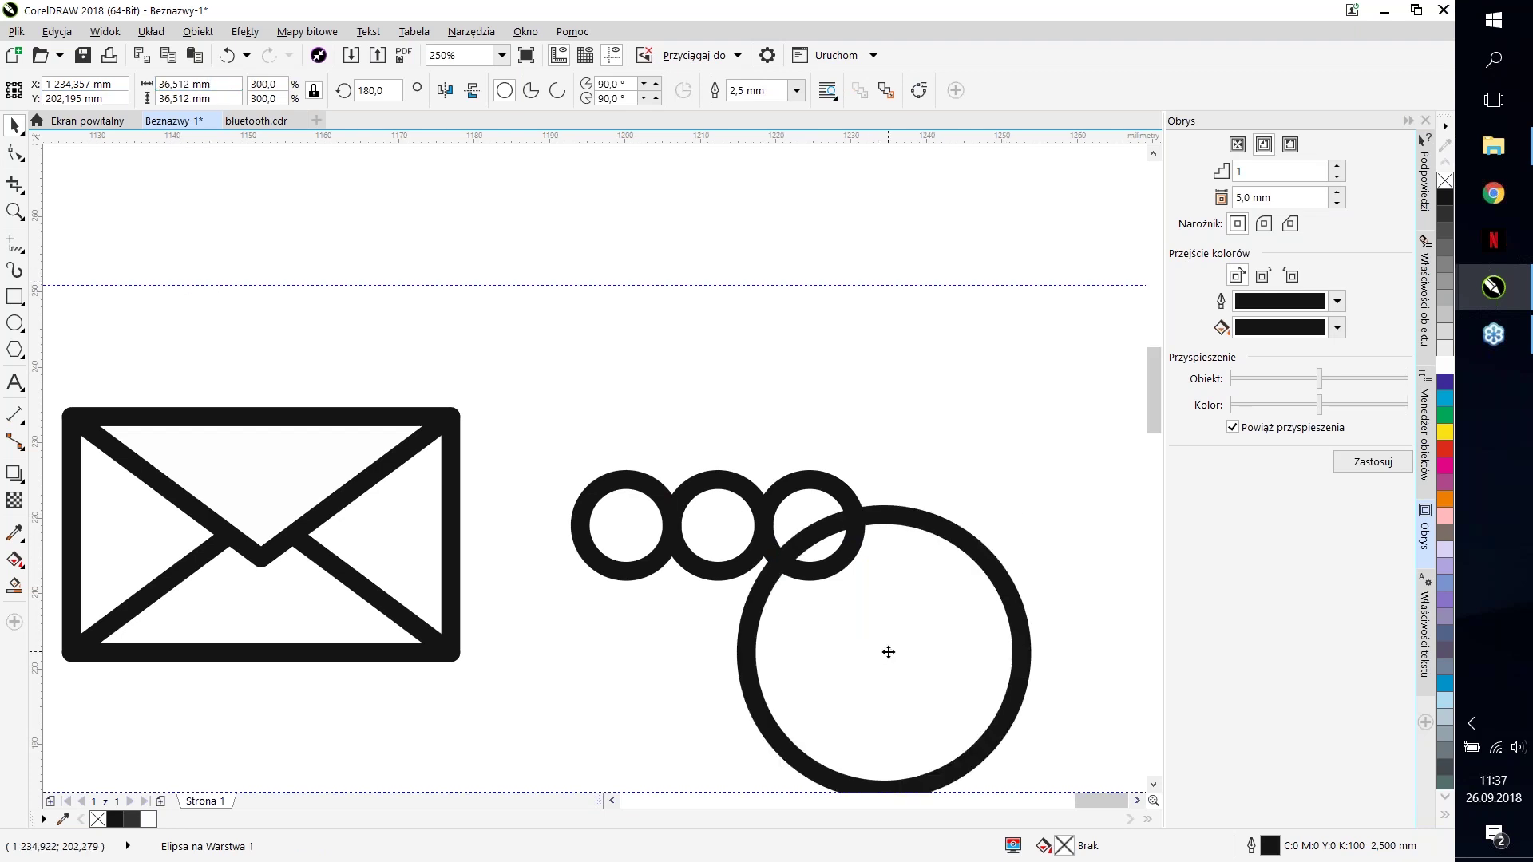
{"action": "left_click_drag", "start_coordinate": [879, 652], "coordinate": [719, 529]}
{"action": "left_click", "coordinate": [695, 313]}
{"action": "left_click", "coordinate": [658, 492]}
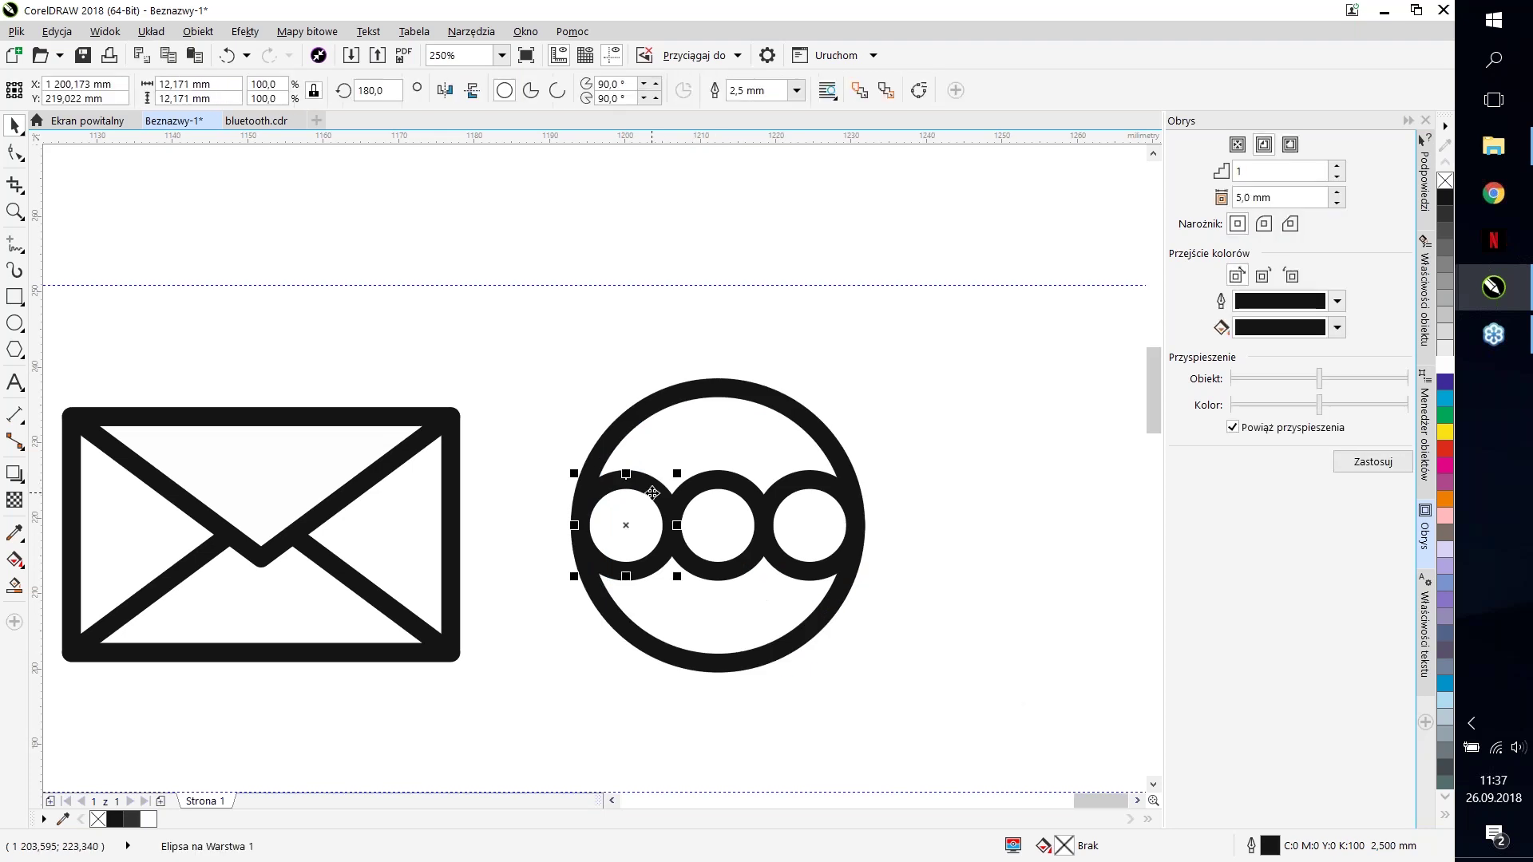
{"action": "left_click_drag", "start_coordinate": [652, 492], "coordinate": [836, 492]}
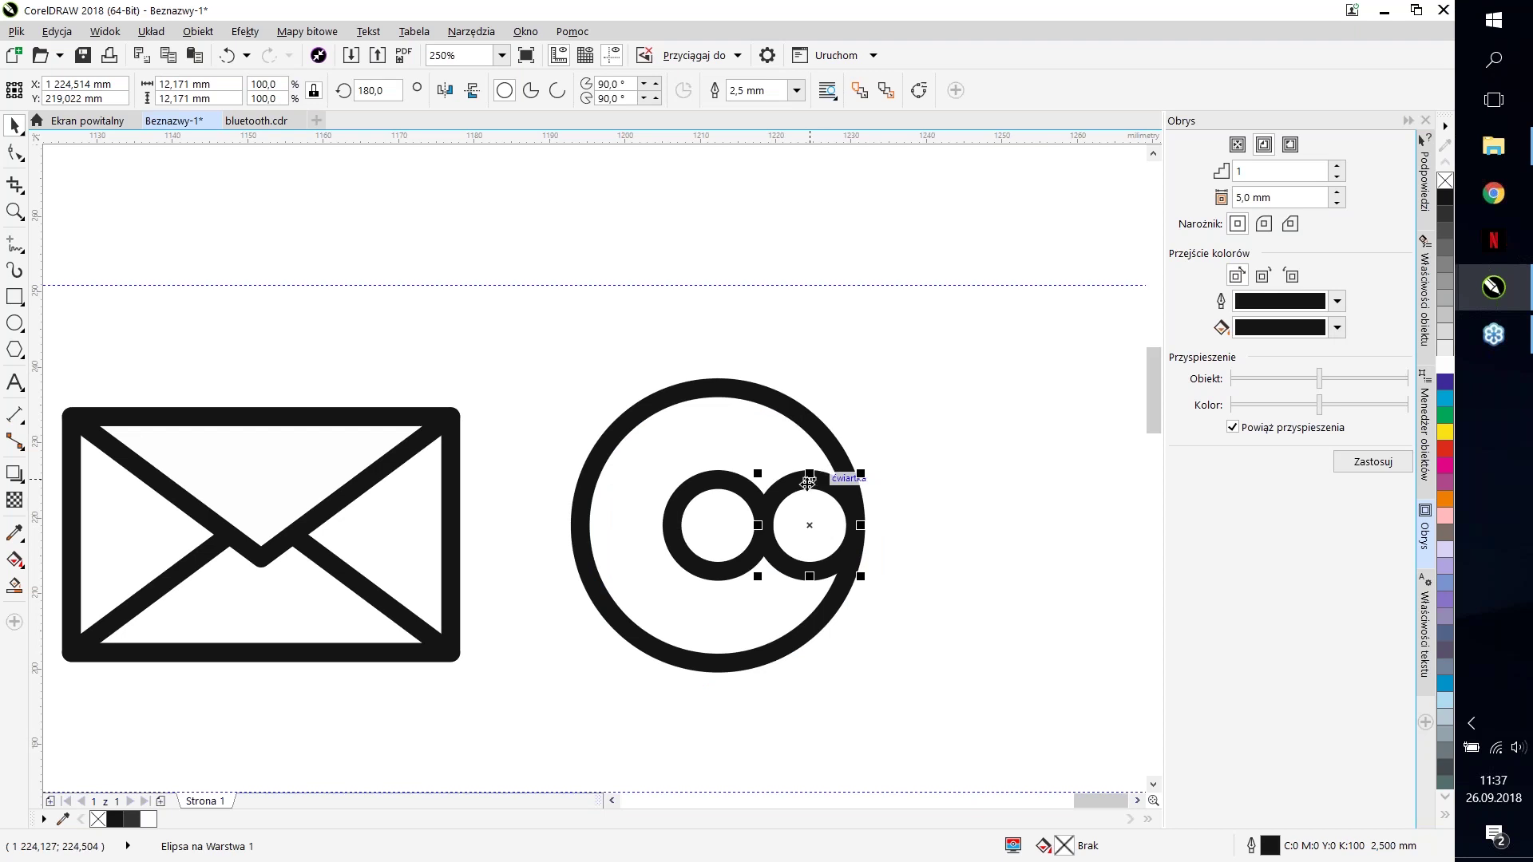
Step: Convert the small ring to curves and delete its top nodes
{"action": "key", "text": "ctrl+q"}
{"action": "key", "text": "F10"}
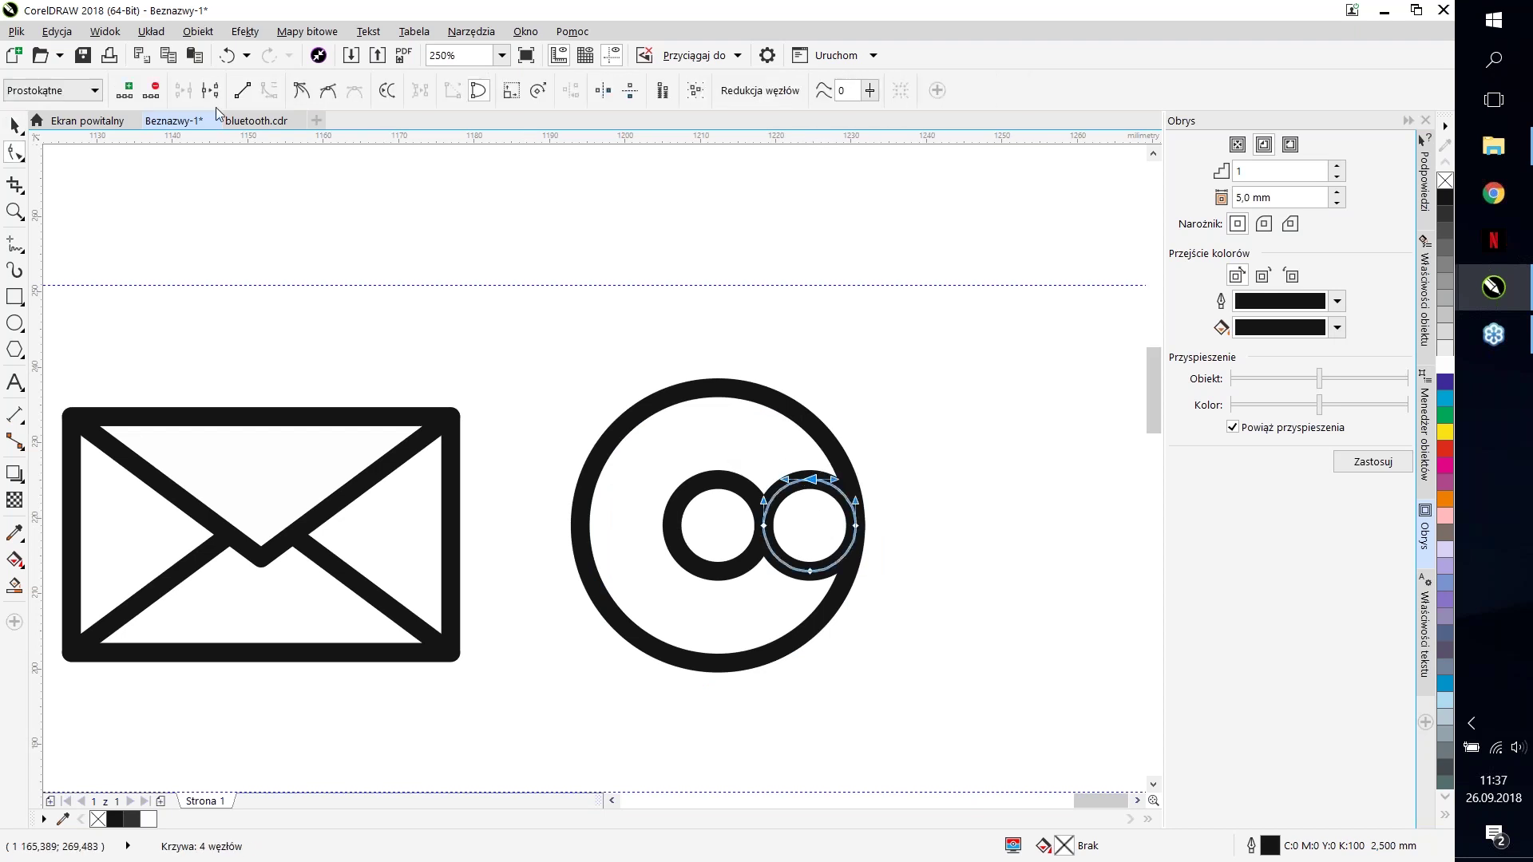
{"action": "left_click_drag", "start_coordinate": [763, 441], "coordinate": [827, 501]}
{"action": "key", "text": "Delete"}
Step: Convert the outer circle to curves, break it at the lower right and delete that arc
{"action": "left_click", "coordinate": [840, 617]}
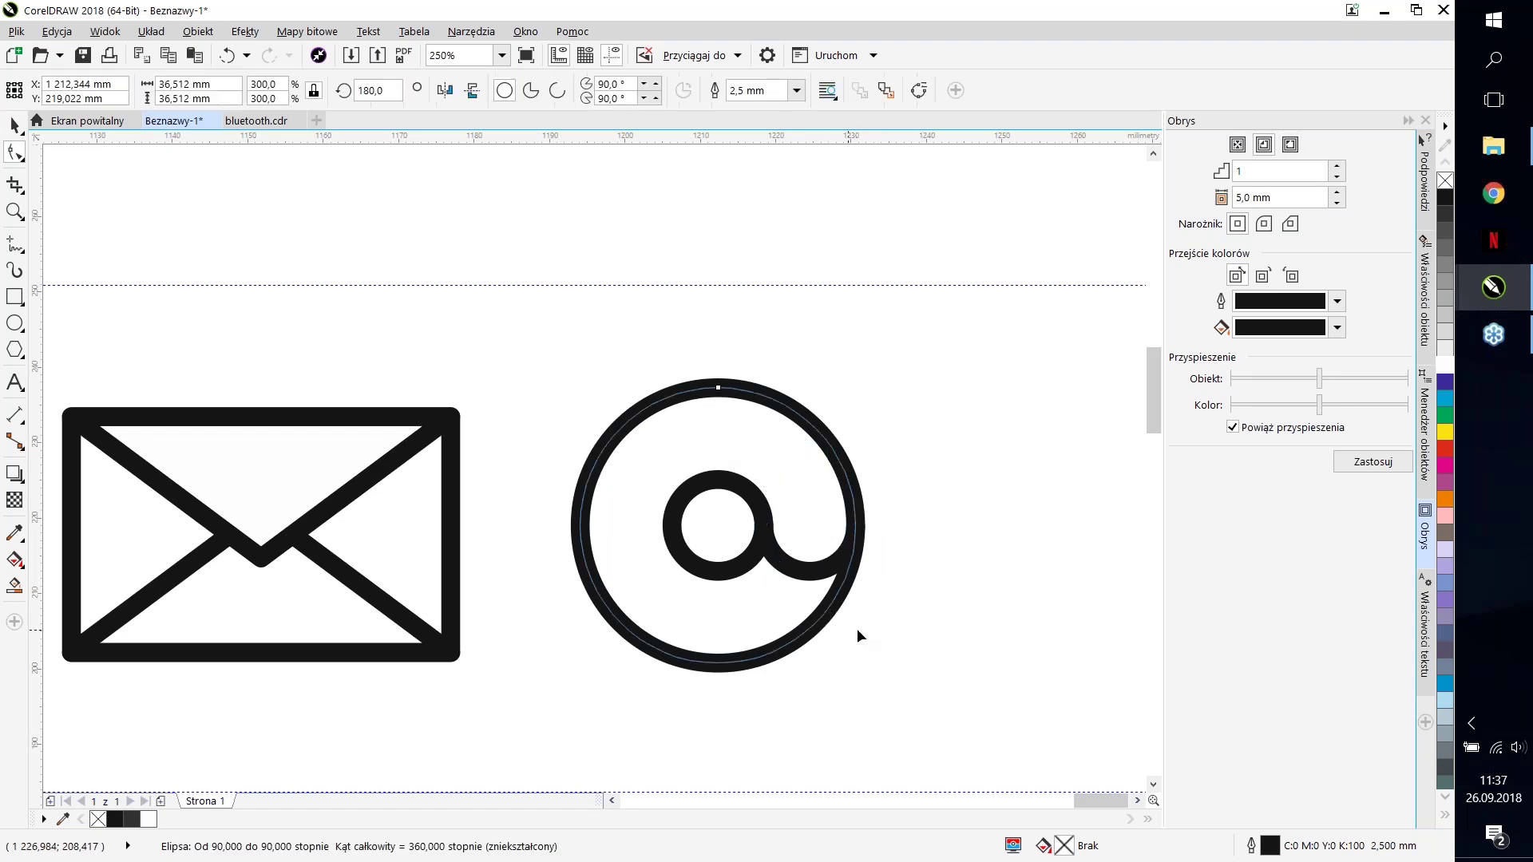
{"action": "key", "text": "ctrl+q"}
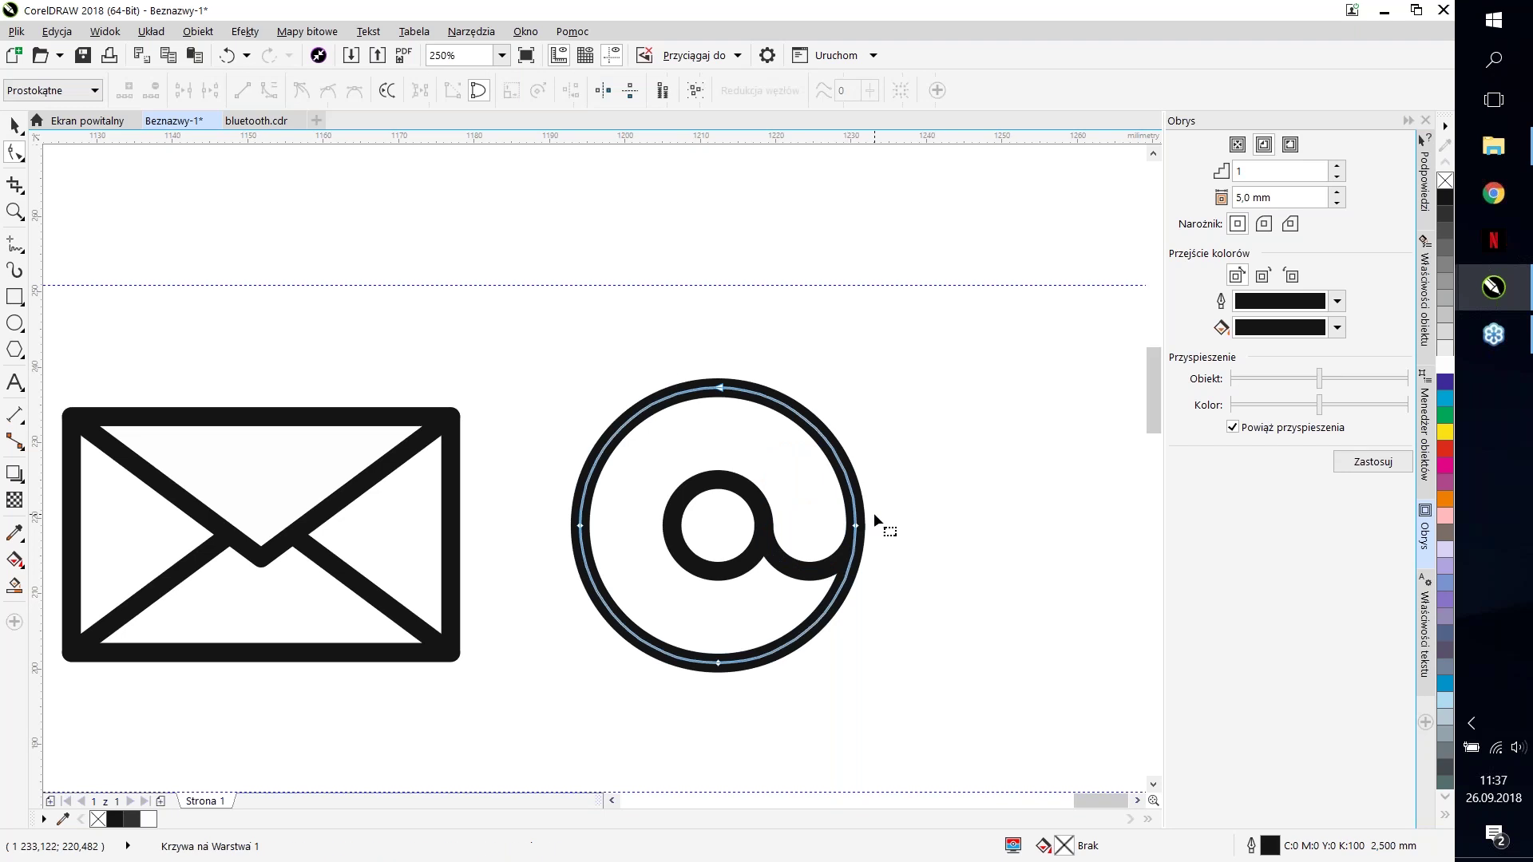
{"action": "left_click", "coordinate": [874, 512]}
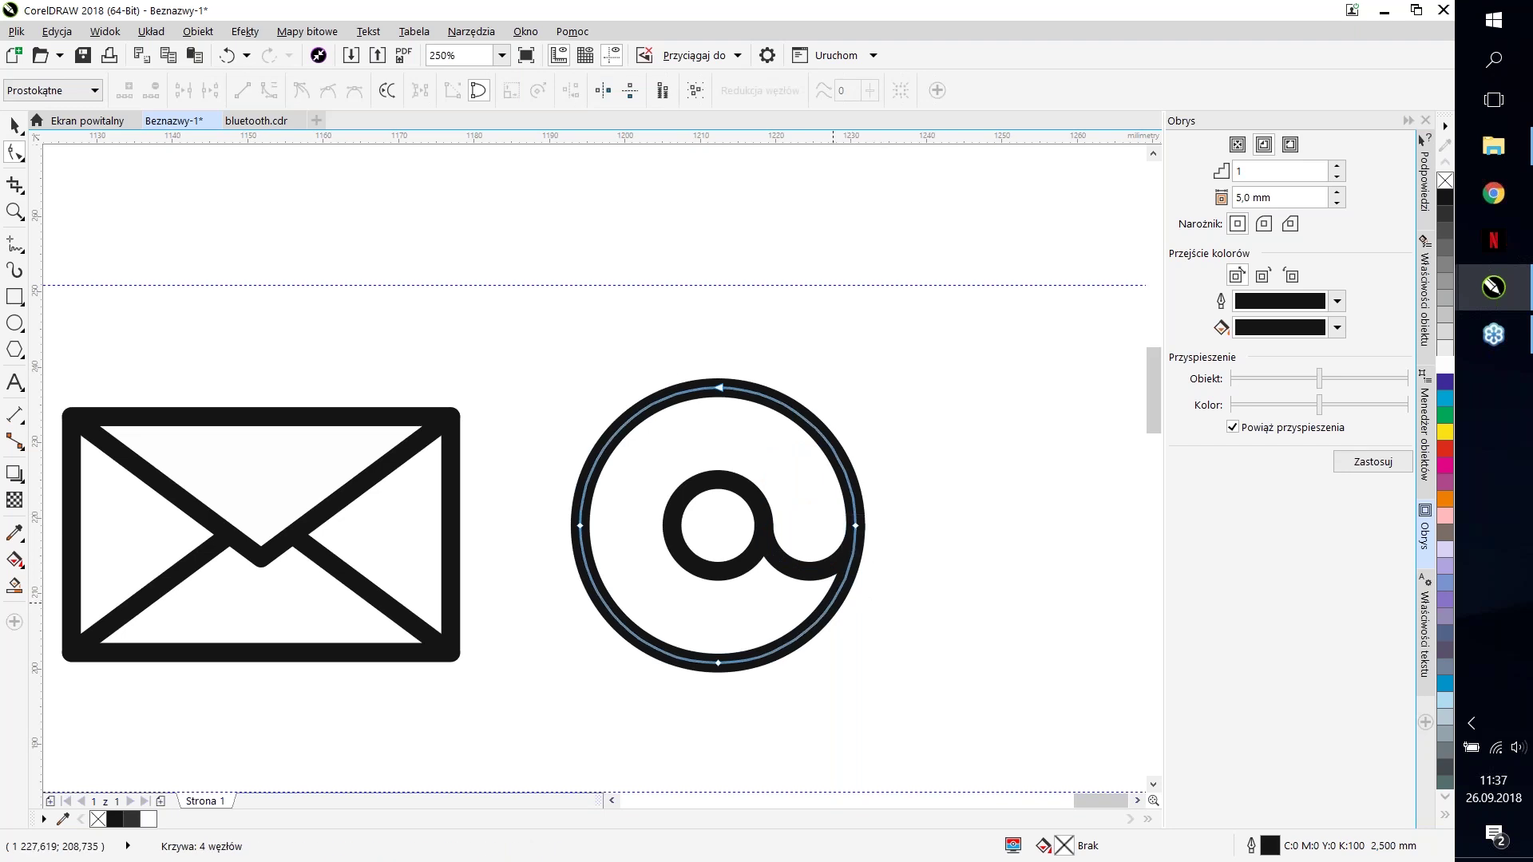
{"action": "double_click", "coordinate": [821, 616]}
{"action": "scroll", "coordinate": [826, 611], "scroll_direction": "up", "scroll_amount": 1}
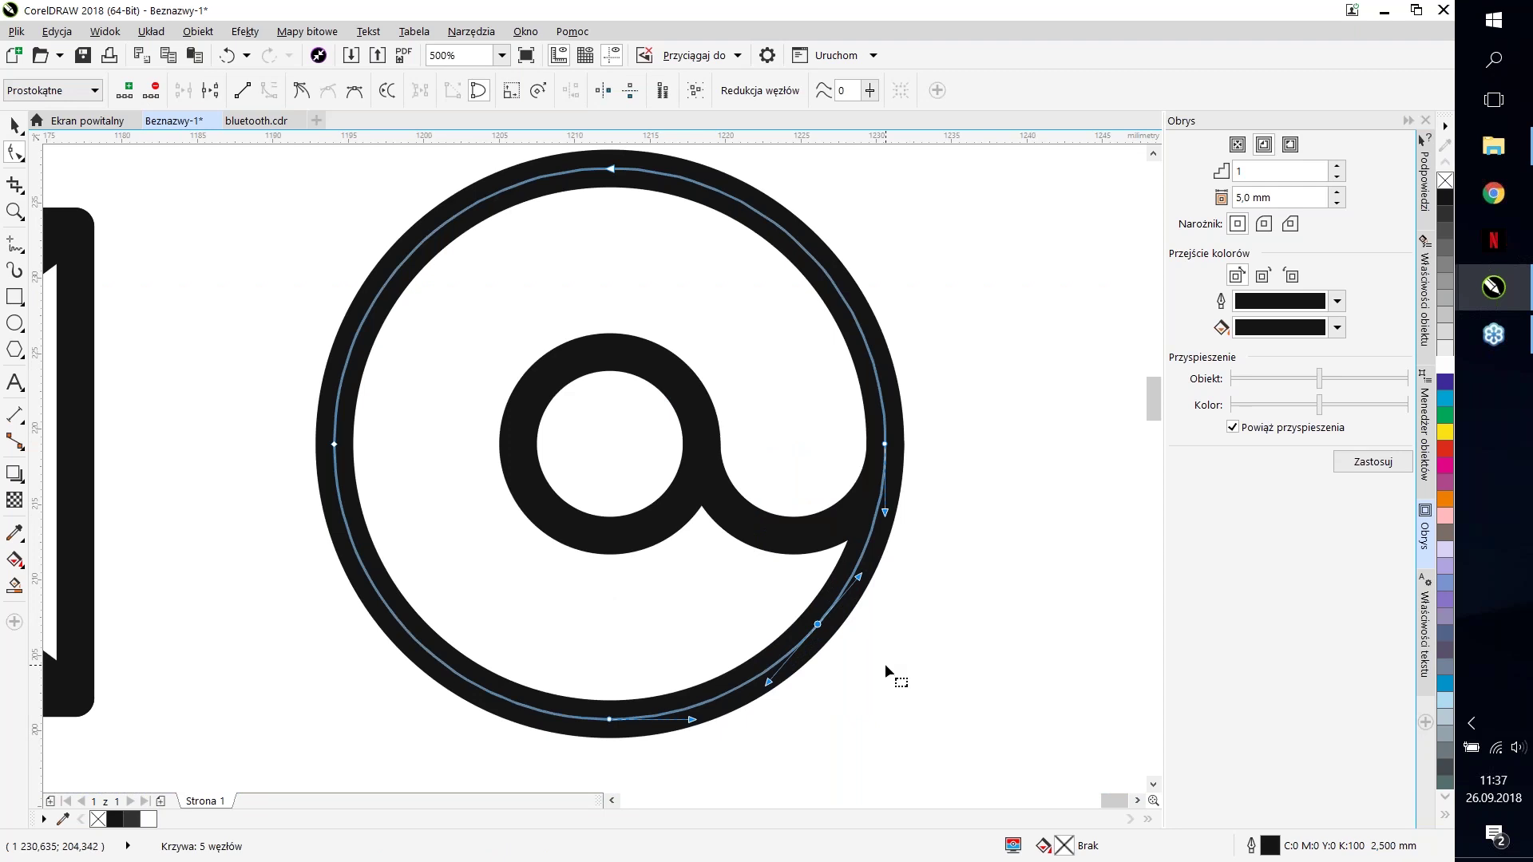
{"action": "left_click", "coordinate": [788, 665]}
{"action": "double_click", "coordinate": [779, 663]}
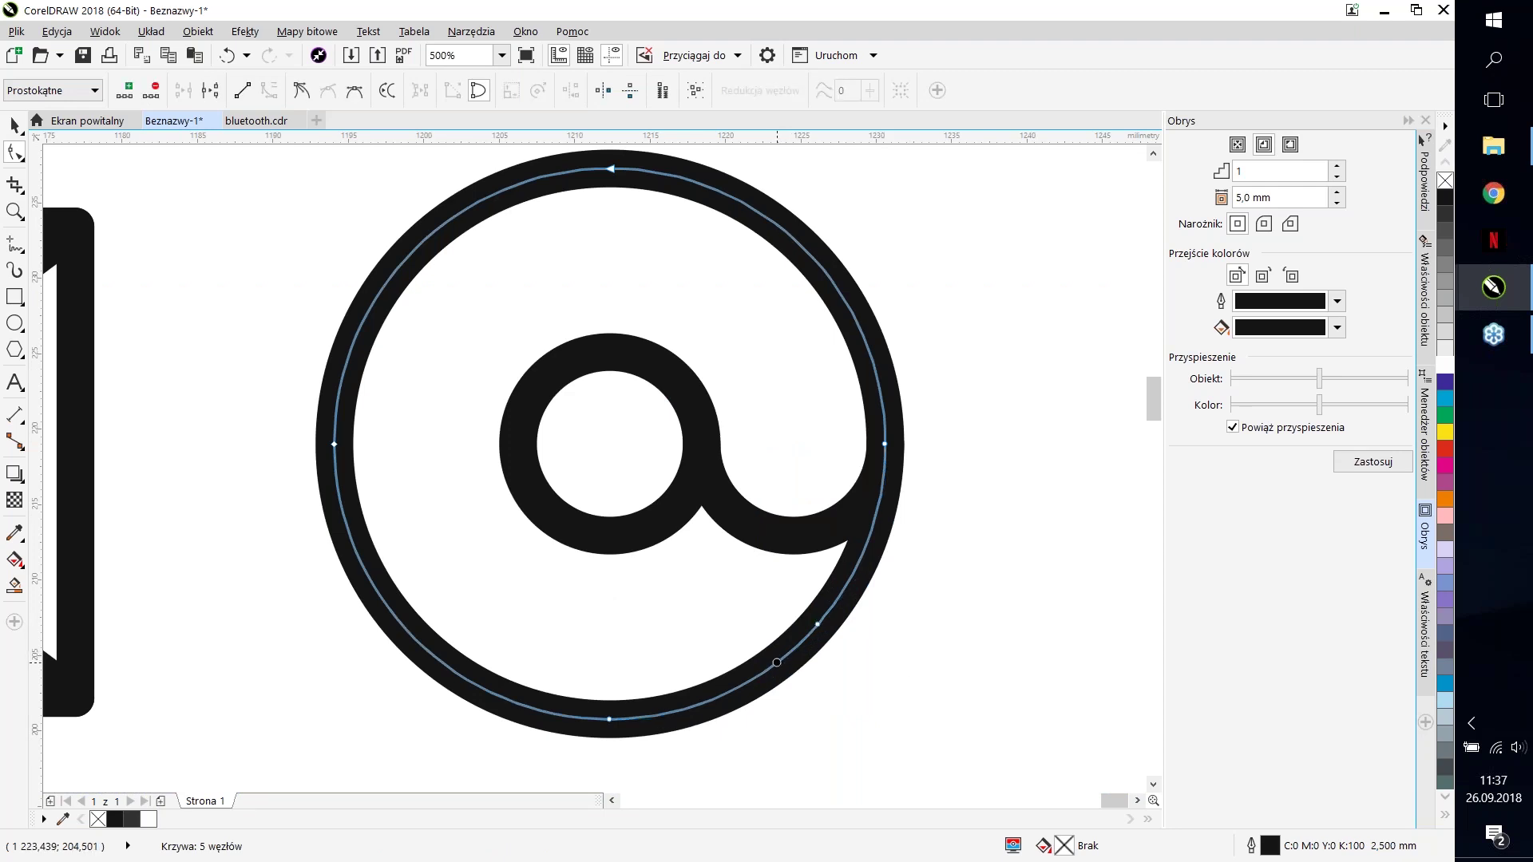
{"action": "left_click_drag", "start_coordinate": [825, 639], "coordinate": [783, 604]}
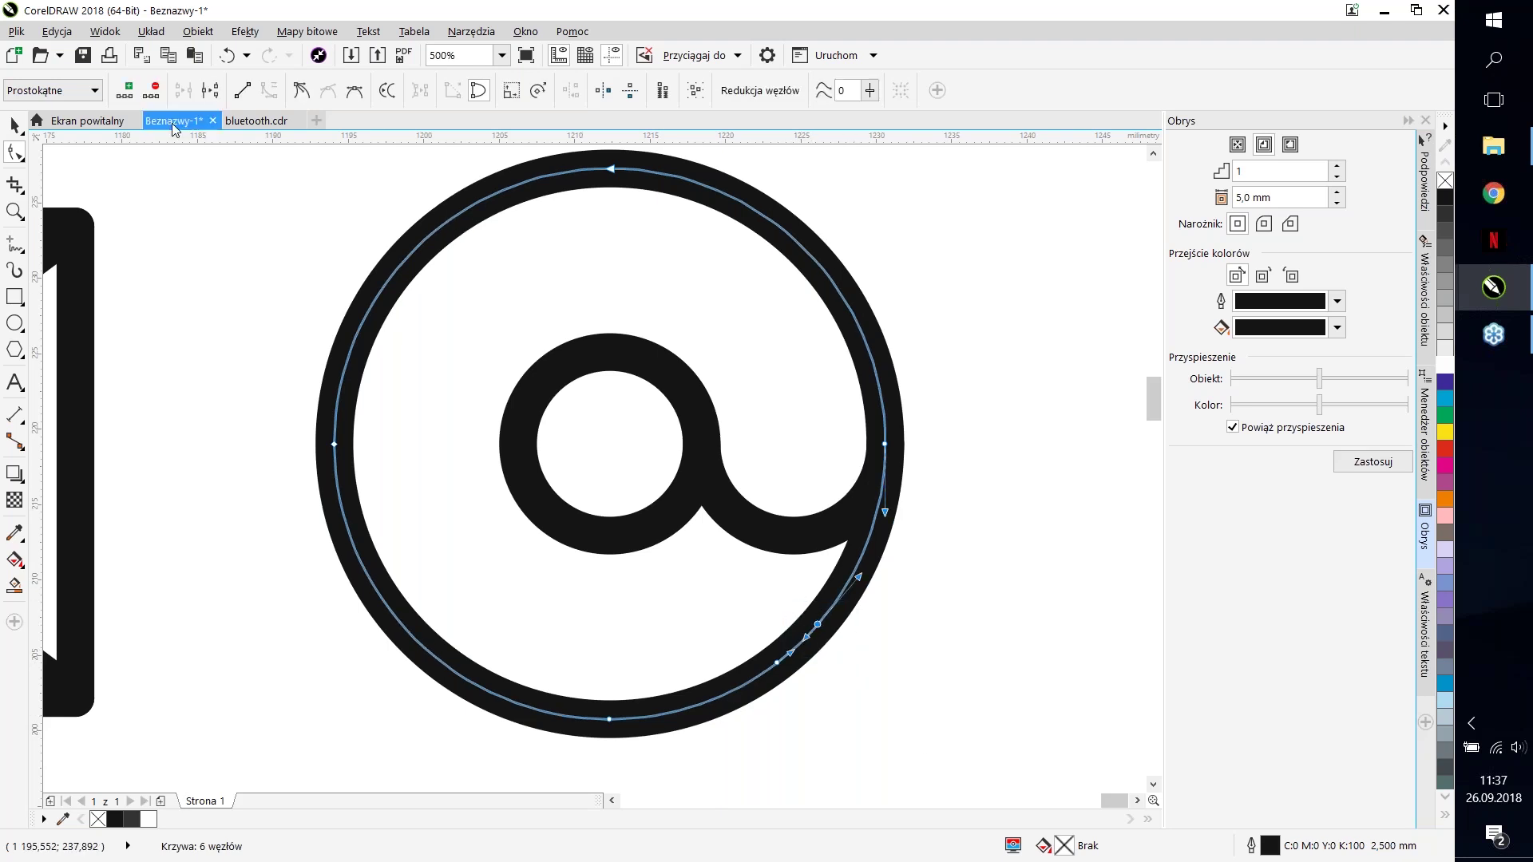
{"action": "left_click", "coordinate": [210, 90]}
{"action": "left_click_drag", "start_coordinate": [950, 685], "coordinate": [806, 592]}
{"action": "key", "text": "Delete"}
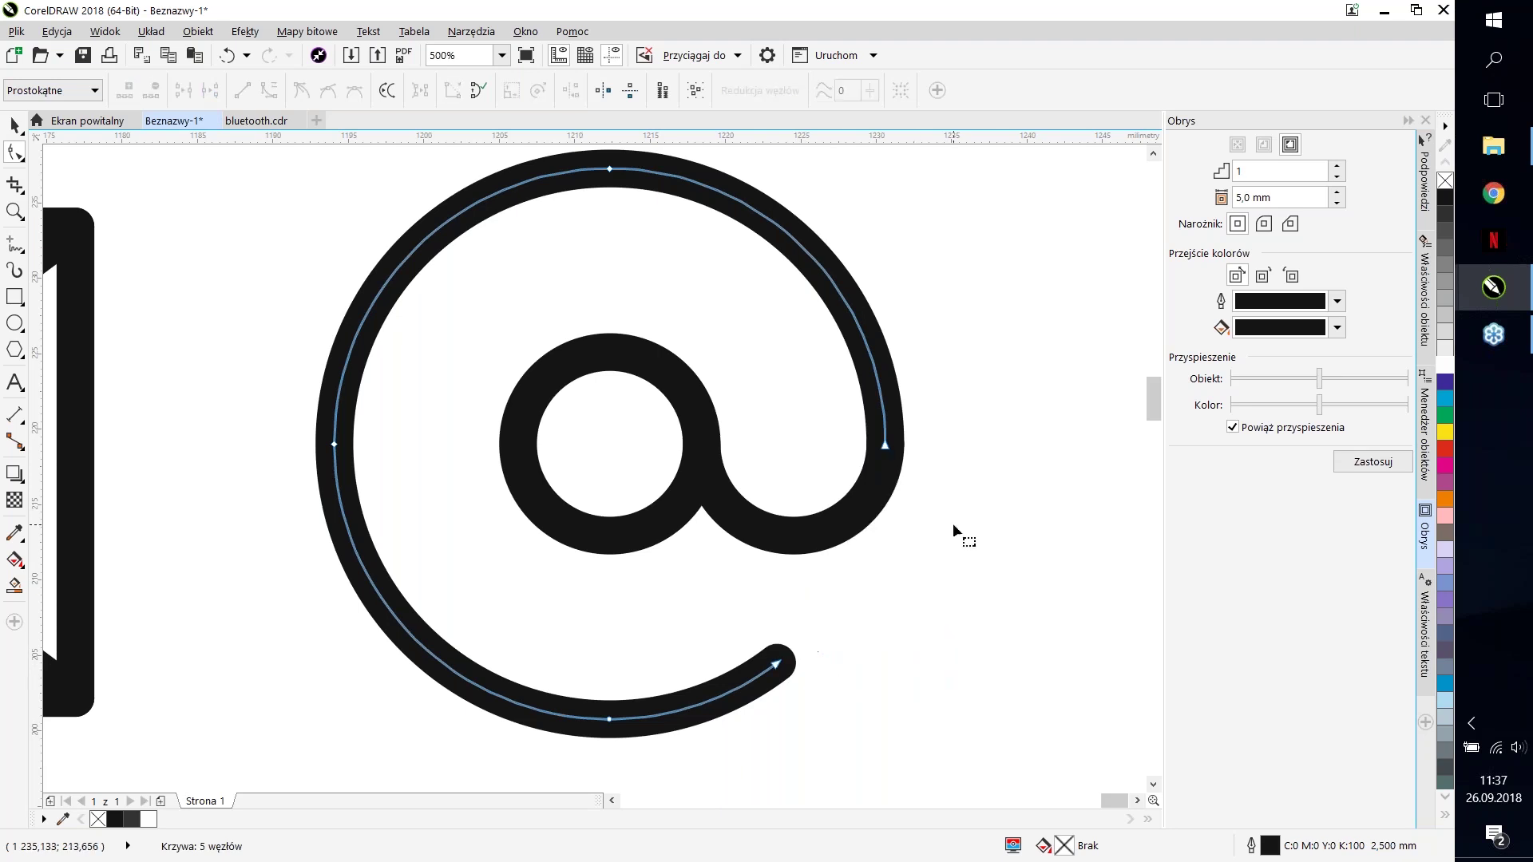
{"action": "scroll", "coordinate": [950, 517], "scroll_direction": "down", "scroll_amount": 2}
Step: Select the @'s tail piece and outer curl together
{"action": "scroll", "coordinate": [946, 515], "scroll_direction": "up", "scroll_amount": 1}
{"action": "key", "text": "space"}
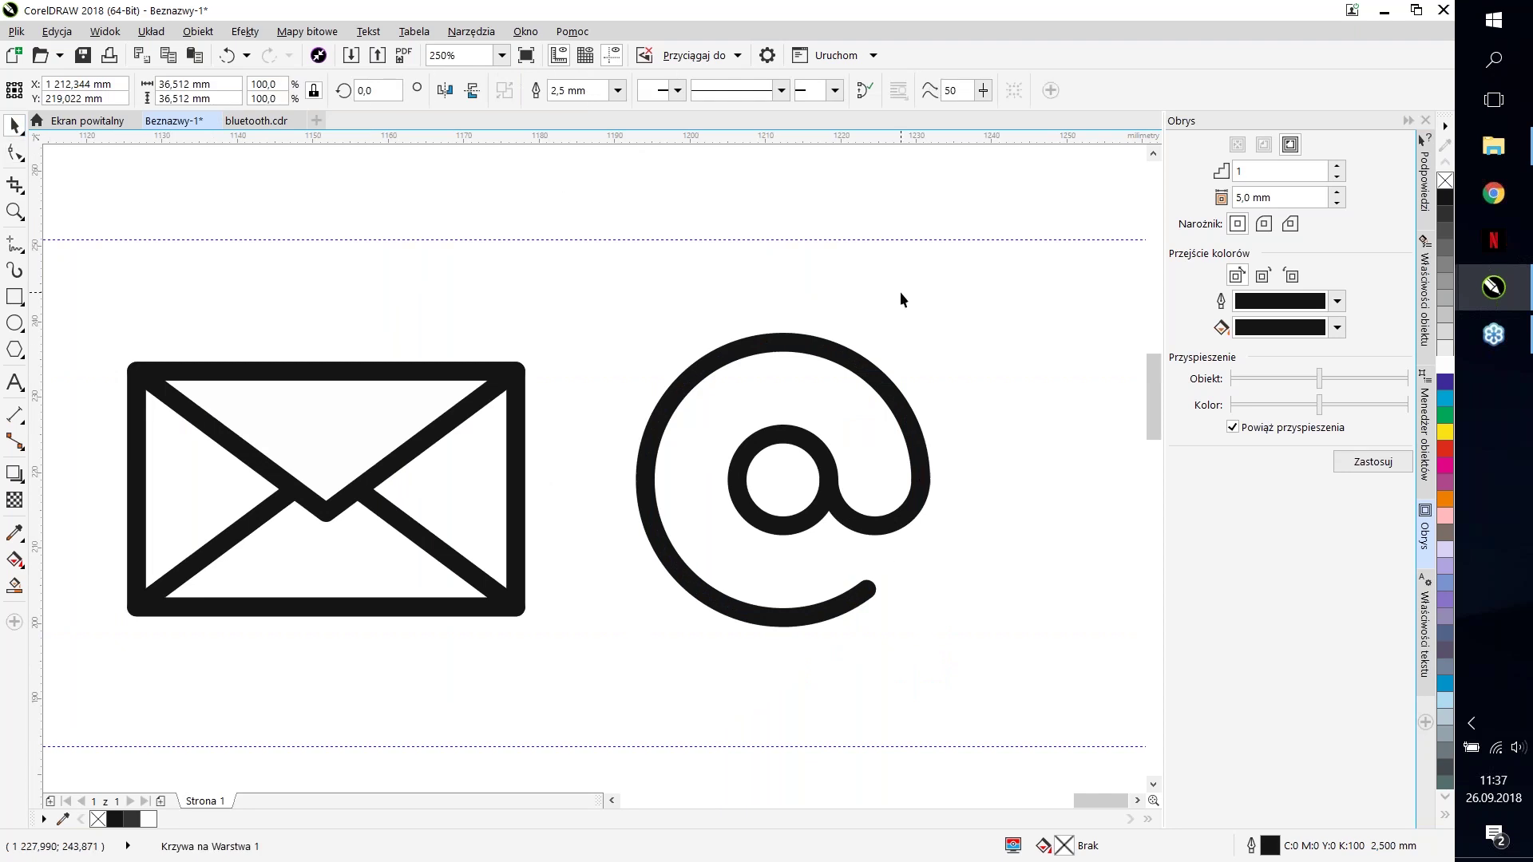
{"action": "left_click", "coordinate": [901, 293]}
{"action": "left_click", "coordinate": [912, 513]}
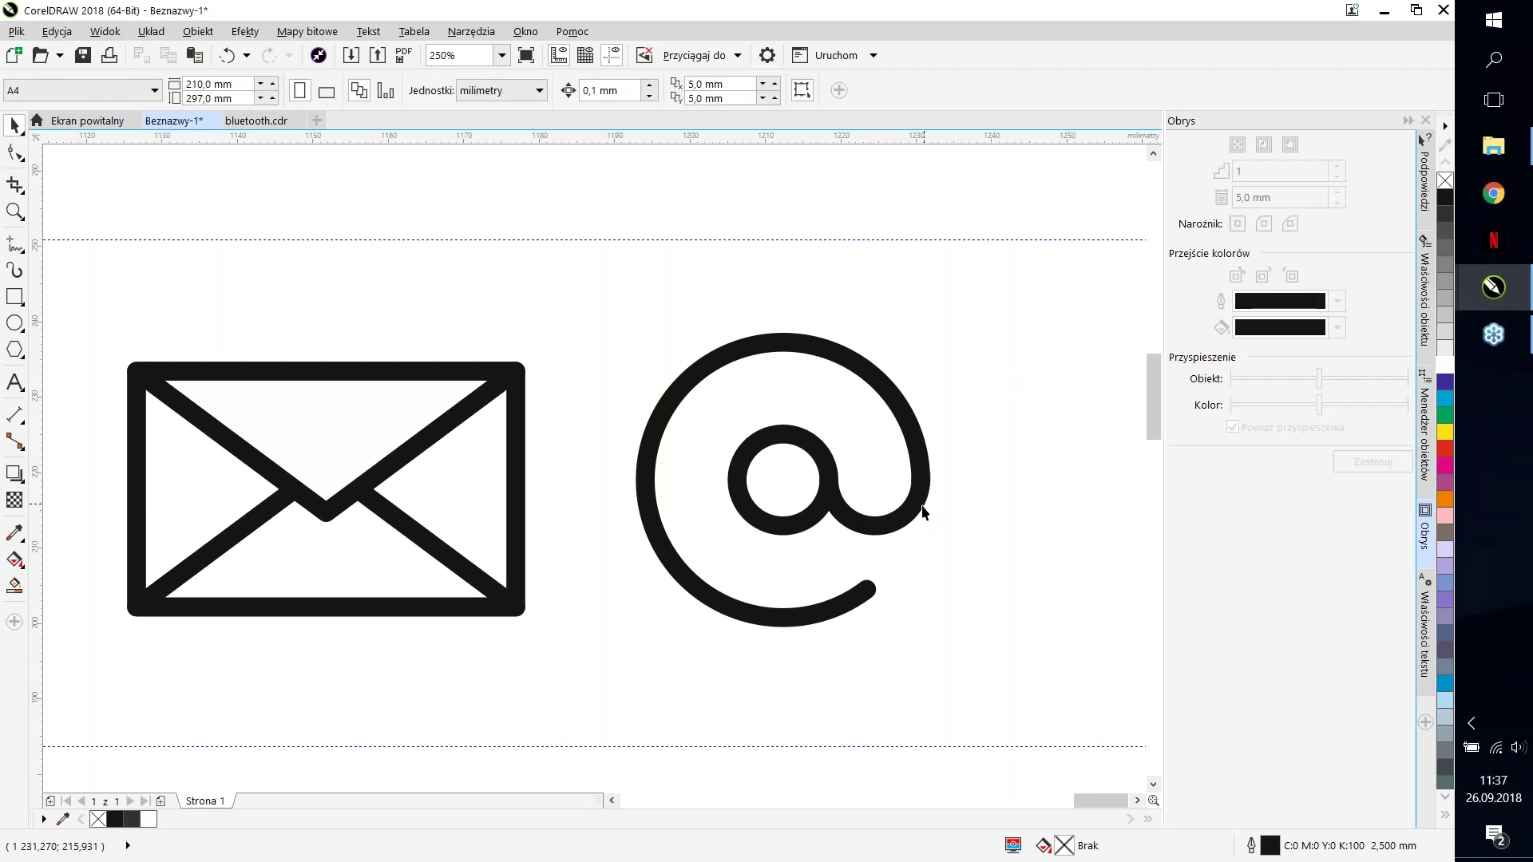
{"action": "left_click", "coordinate": [886, 385], "text": "shift"}
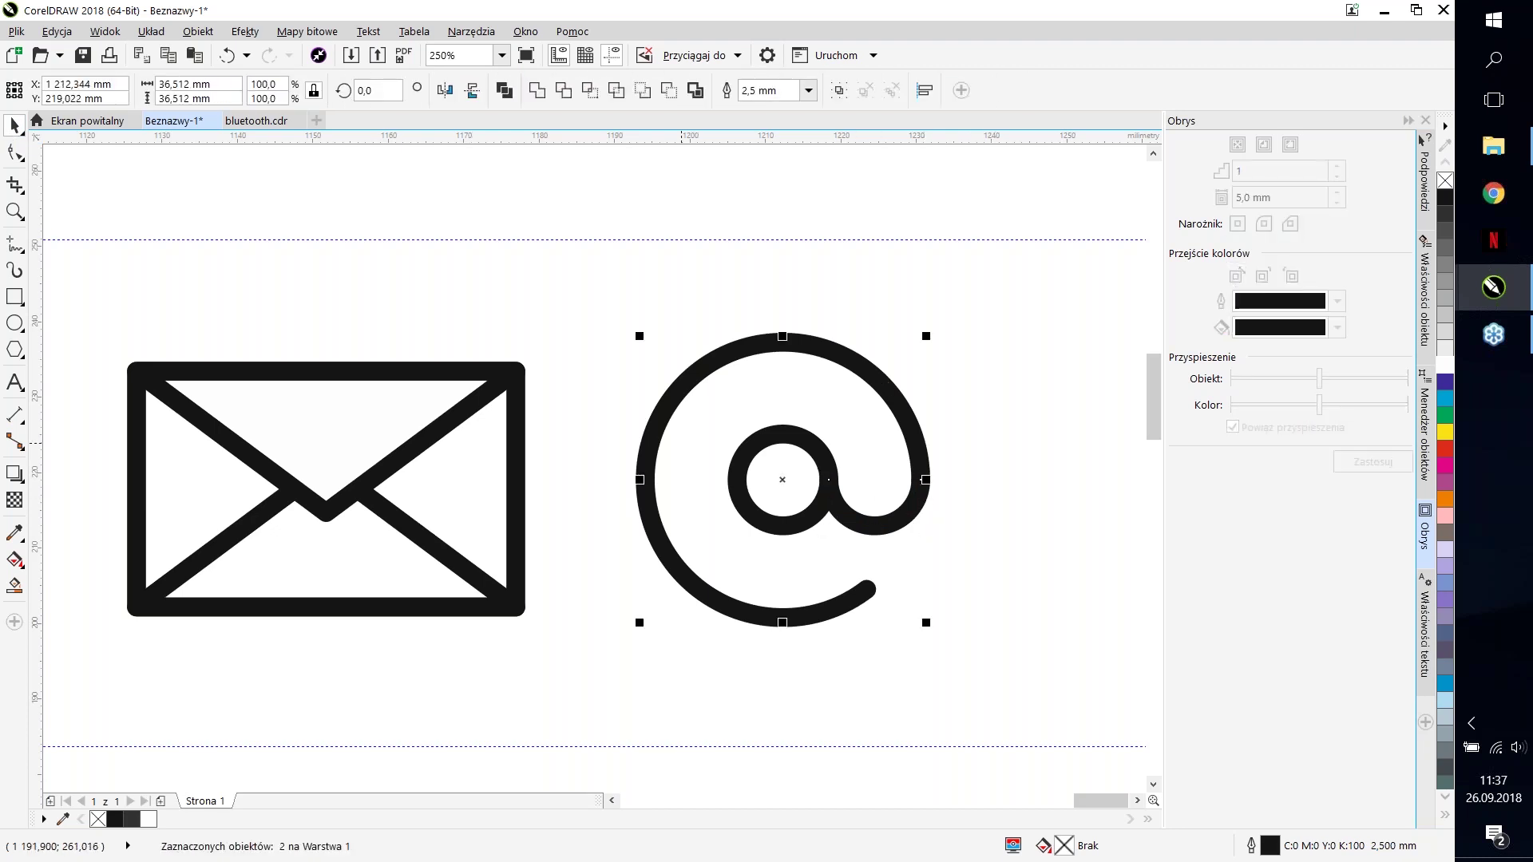
{"action": "left_click", "coordinate": [912, 336]}
{"action": "left_click", "coordinate": [910, 513]}
{"action": "left_click", "coordinate": [849, 364], "text": "shift"}
Step: Open the Join Curves settings from the Object menu
{"action": "left_click", "coordinate": [166, 34]}
{"action": "mouse_move", "coordinate": [197, 34]}
{"action": "mouse_move", "coordinate": [245, 460]}
{"action": "left_click", "coordinate": [271, 530]}
{"action": "scroll", "coordinate": [942, 467], "scroll_direction": "up", "scroll_amount": 1}
Step: Inspect and select the nodes where the two @ curves meet
{"action": "key", "text": "F10"}
{"action": "left_click_drag", "start_coordinate": [855, 463], "coordinate": [985, 530]}
{"action": "left_click", "coordinate": [980, 527]}
{"action": "scroll", "coordinate": [909, 497], "scroll_direction": "up", "scroll_amount": 1}
{"action": "left_click_drag", "start_coordinate": [760, 459], "coordinate": [1018, 518]}
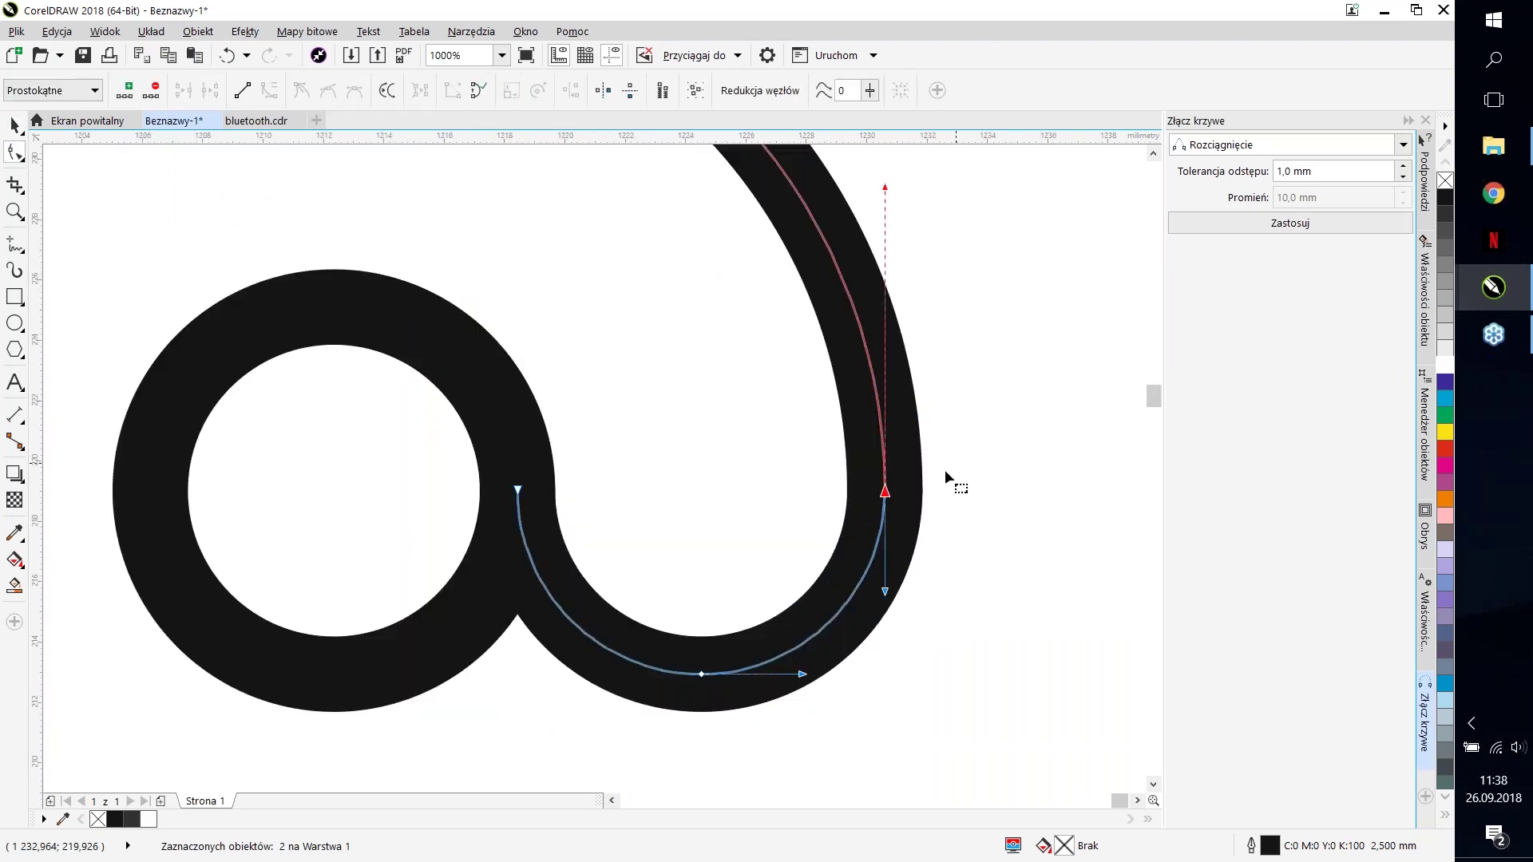
{"action": "left_click", "coordinate": [909, 505]}
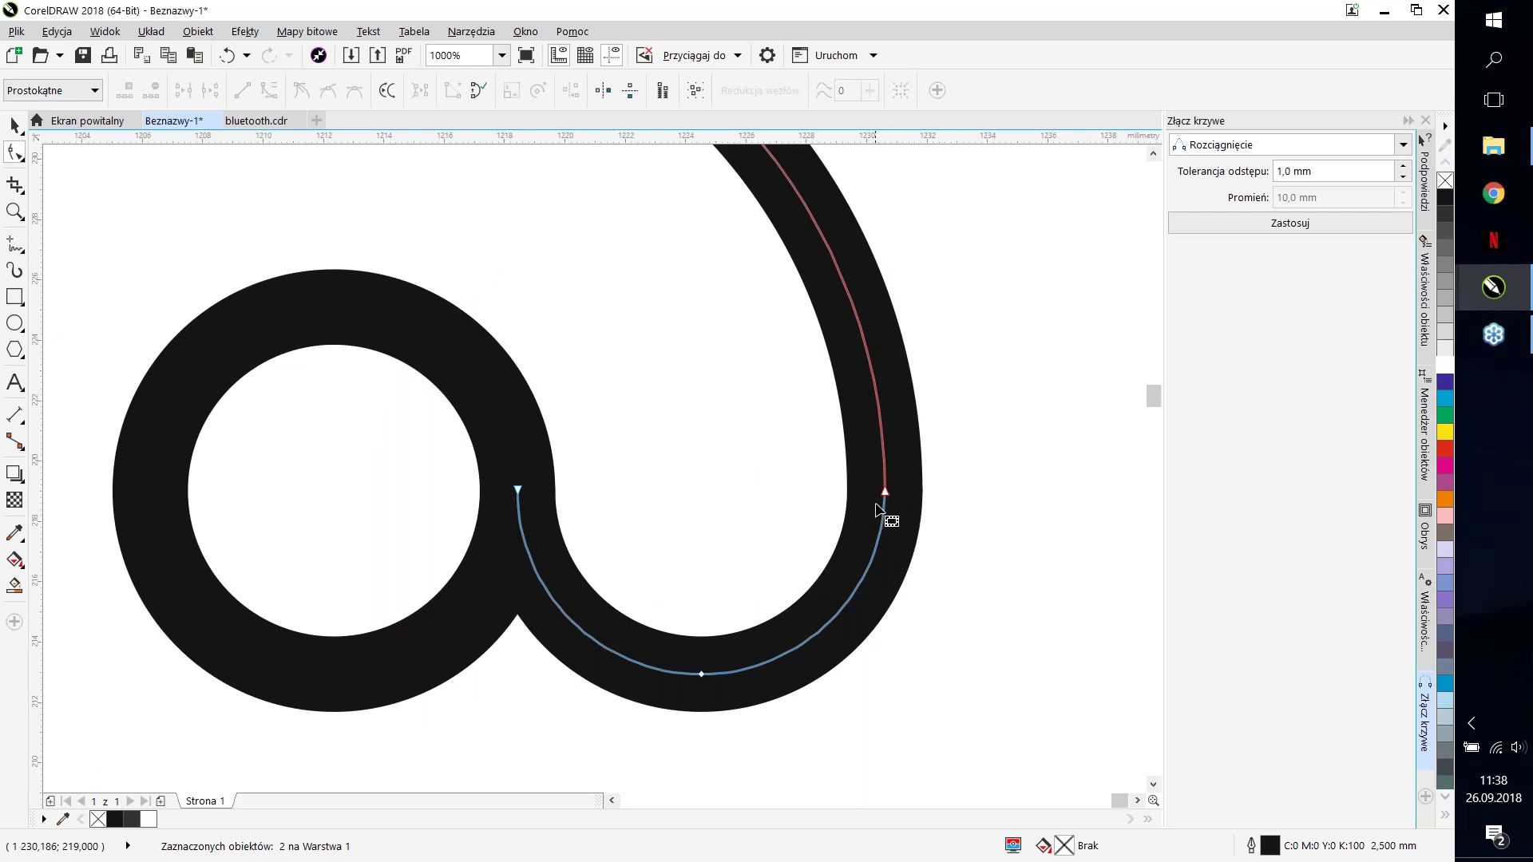
{"action": "left_click", "coordinate": [885, 492]}
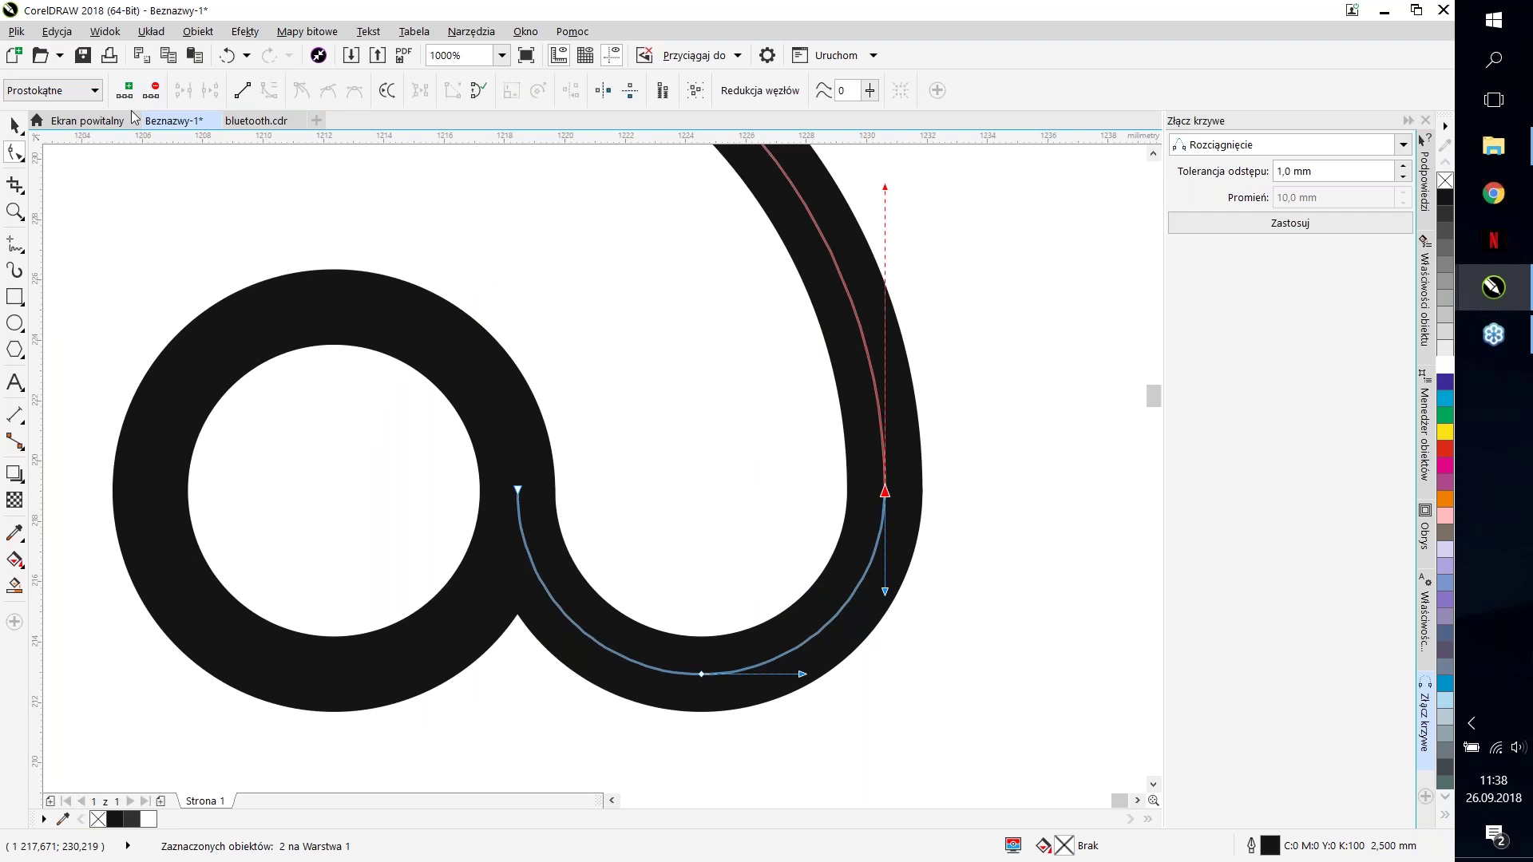
{"action": "left_click", "coordinate": [66, 193]}
{"action": "left_click", "coordinate": [15, 126]}
{"action": "key", "text": "ctrl+z"}
{"action": "key", "text": "ctrl+z"}
{"action": "key", "text": "ctrl+shift+z"}
{"action": "key", "text": "ctrl+shift+z"}
Step: Combine the @'s lower arc and upper curve into one object
{"action": "left_click", "coordinate": [872, 535]}
{"action": "left_click", "coordinate": [886, 469], "text": "shift"}
{"action": "left_click", "coordinate": [198, 32]}
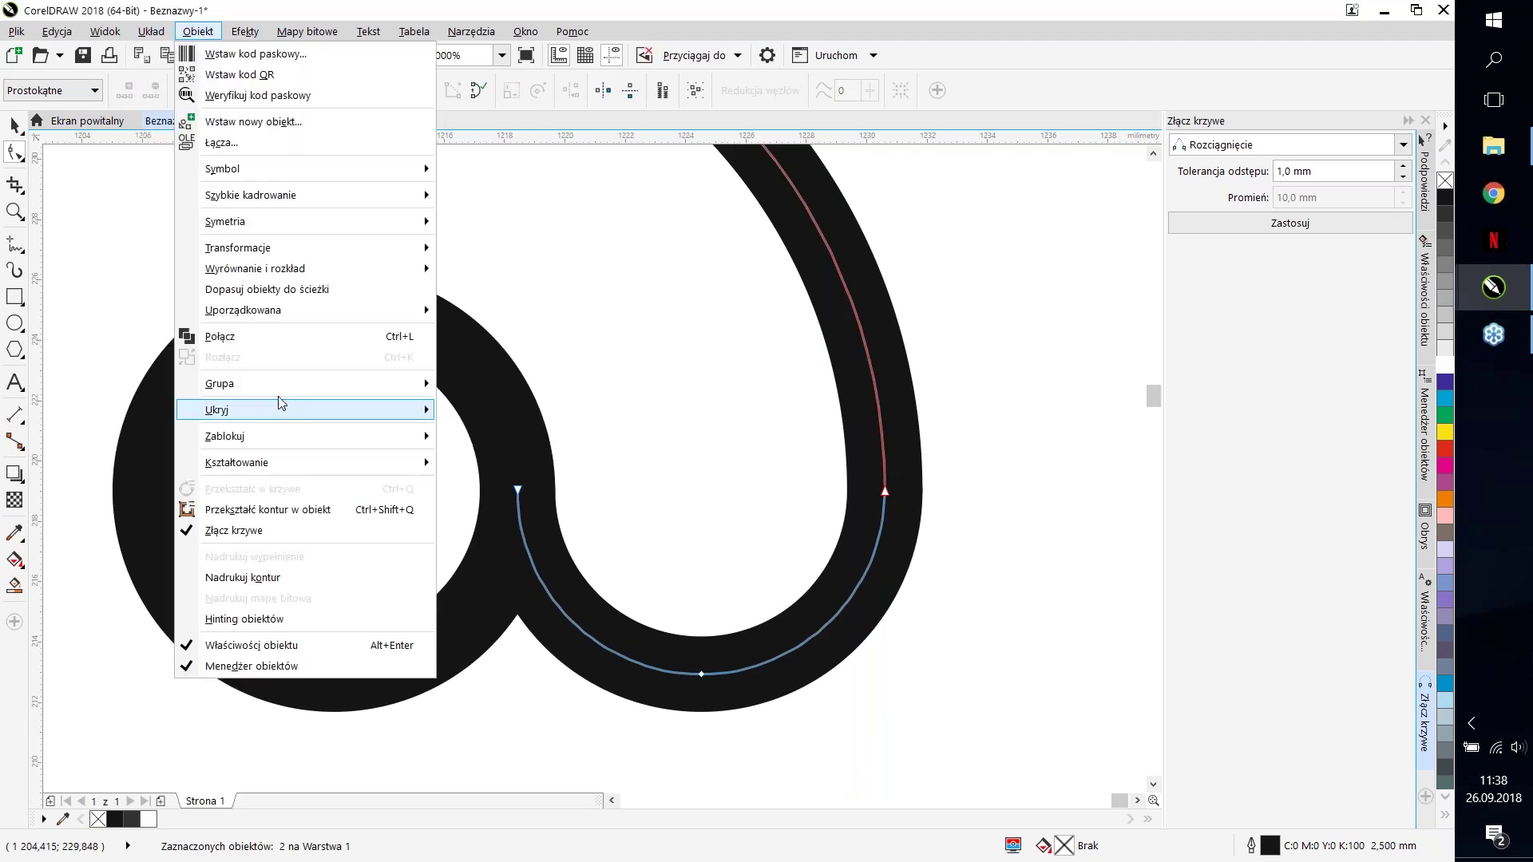
{"action": "mouse_move", "coordinate": [281, 384]}
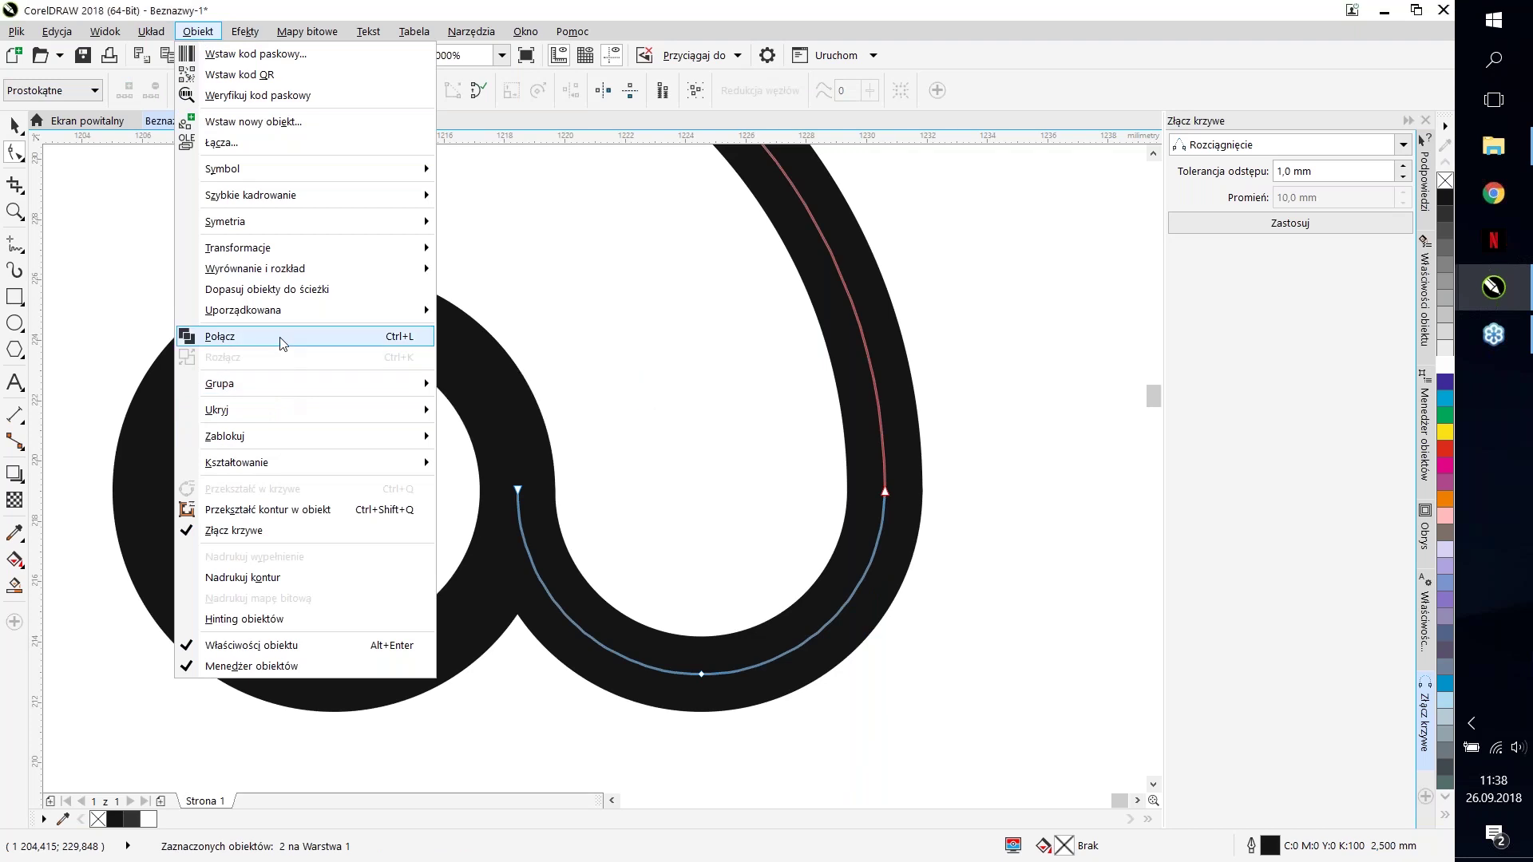
{"action": "left_click", "coordinate": [281, 344]}
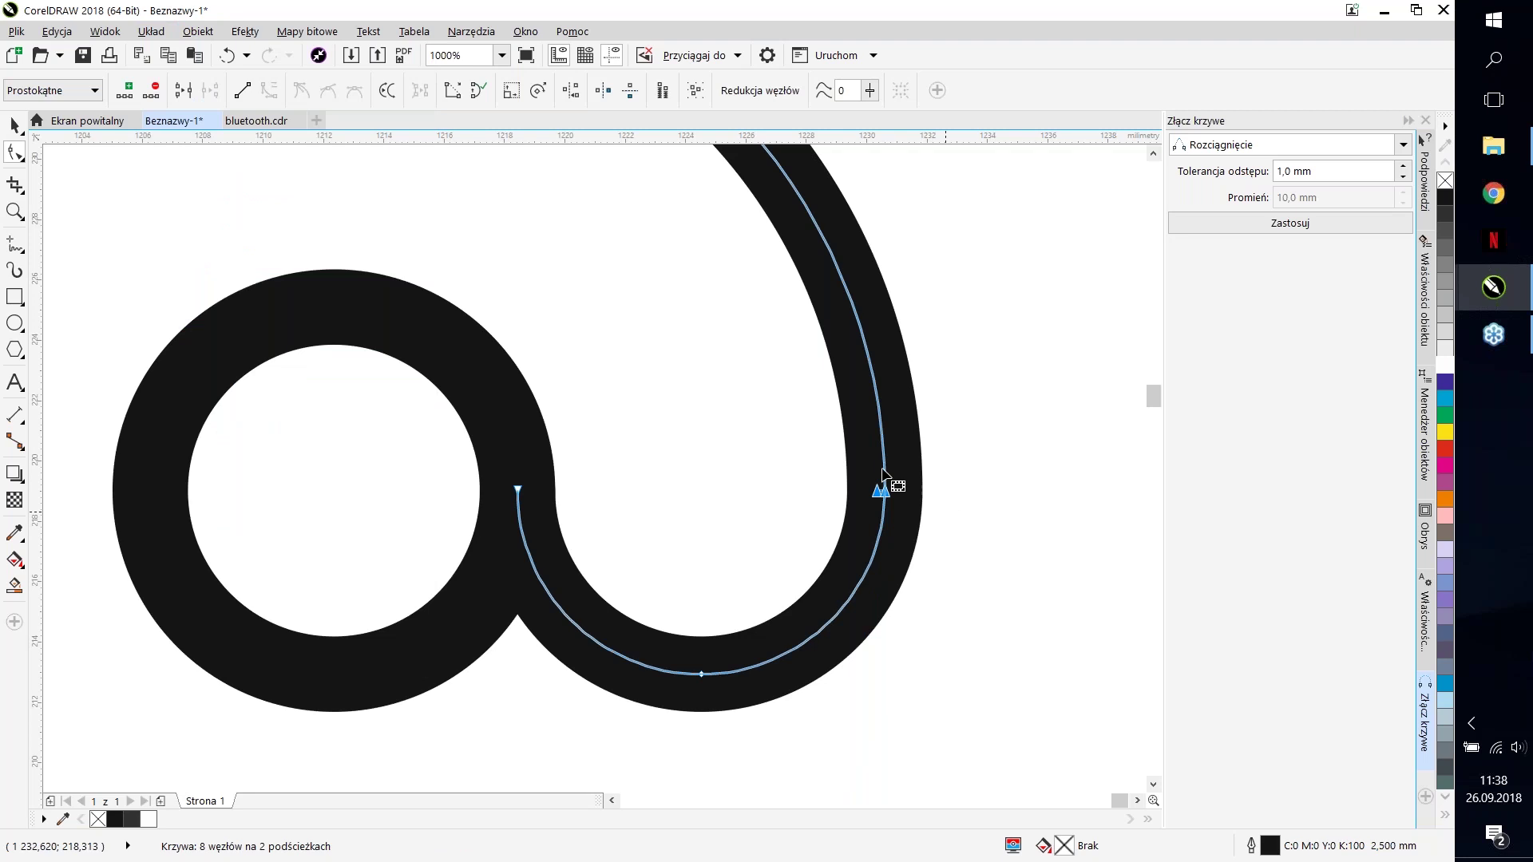
Step: Join the two end nodes of the combined @ curve into one
{"action": "left_click", "coordinate": [191, 93]}
{"action": "left_click", "coordinate": [732, 439]}
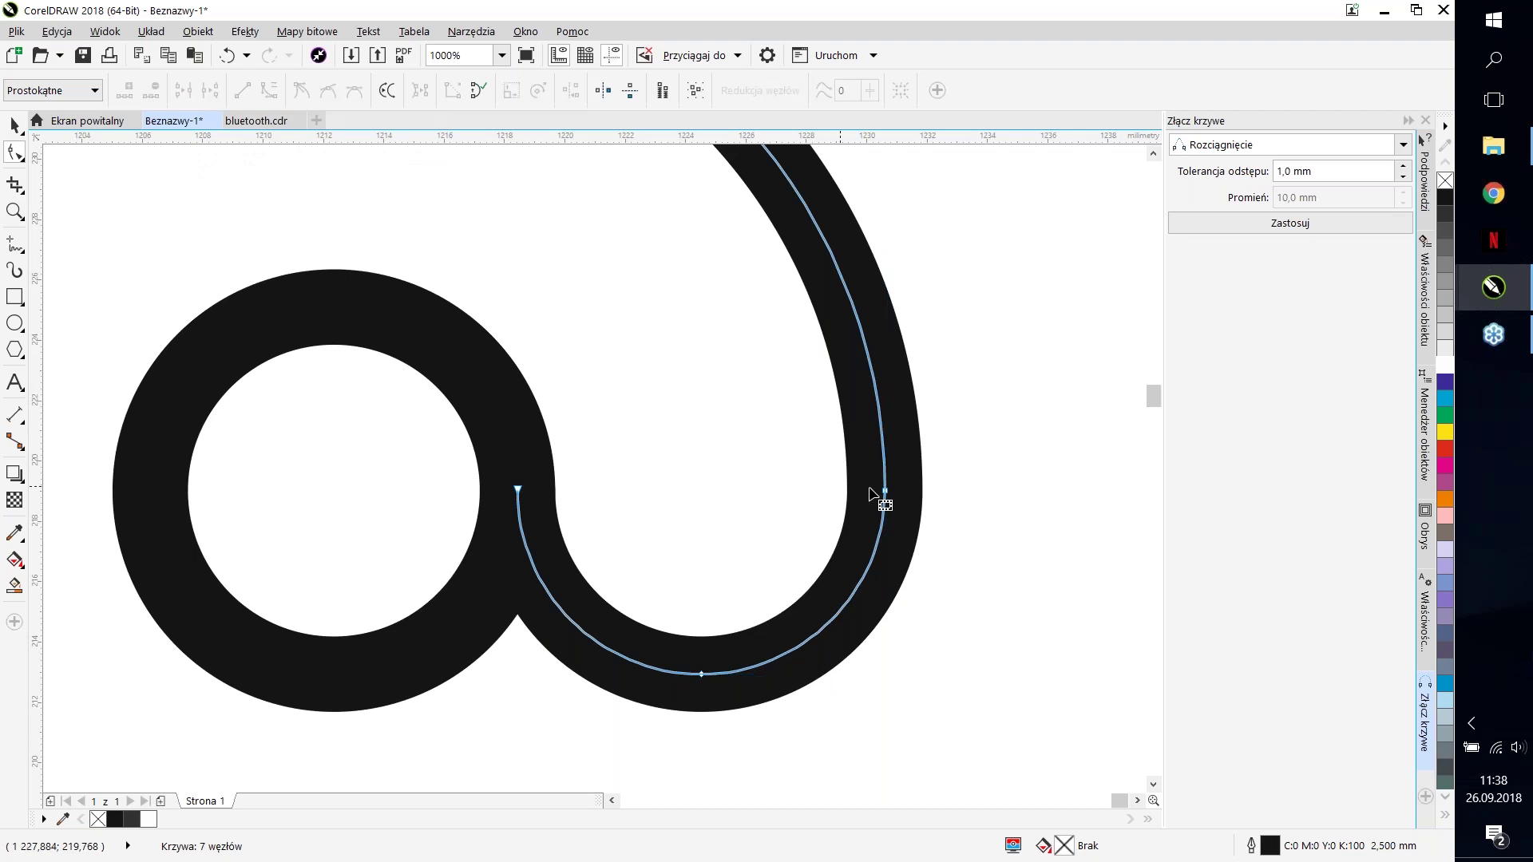
{"action": "scroll", "coordinate": [889, 490], "scroll_direction": "down", "scroll_amount": 2}
{"action": "scroll", "coordinate": [889, 491], "scroll_direction": "up", "scroll_amount": 2}
{"action": "scroll", "coordinate": [832, 483], "scroll_direction": "down", "scroll_amount": 1}
Step: Delete the extra nodes at the break to smooth the @ stroke
{"action": "left_click", "coordinate": [854, 484]}
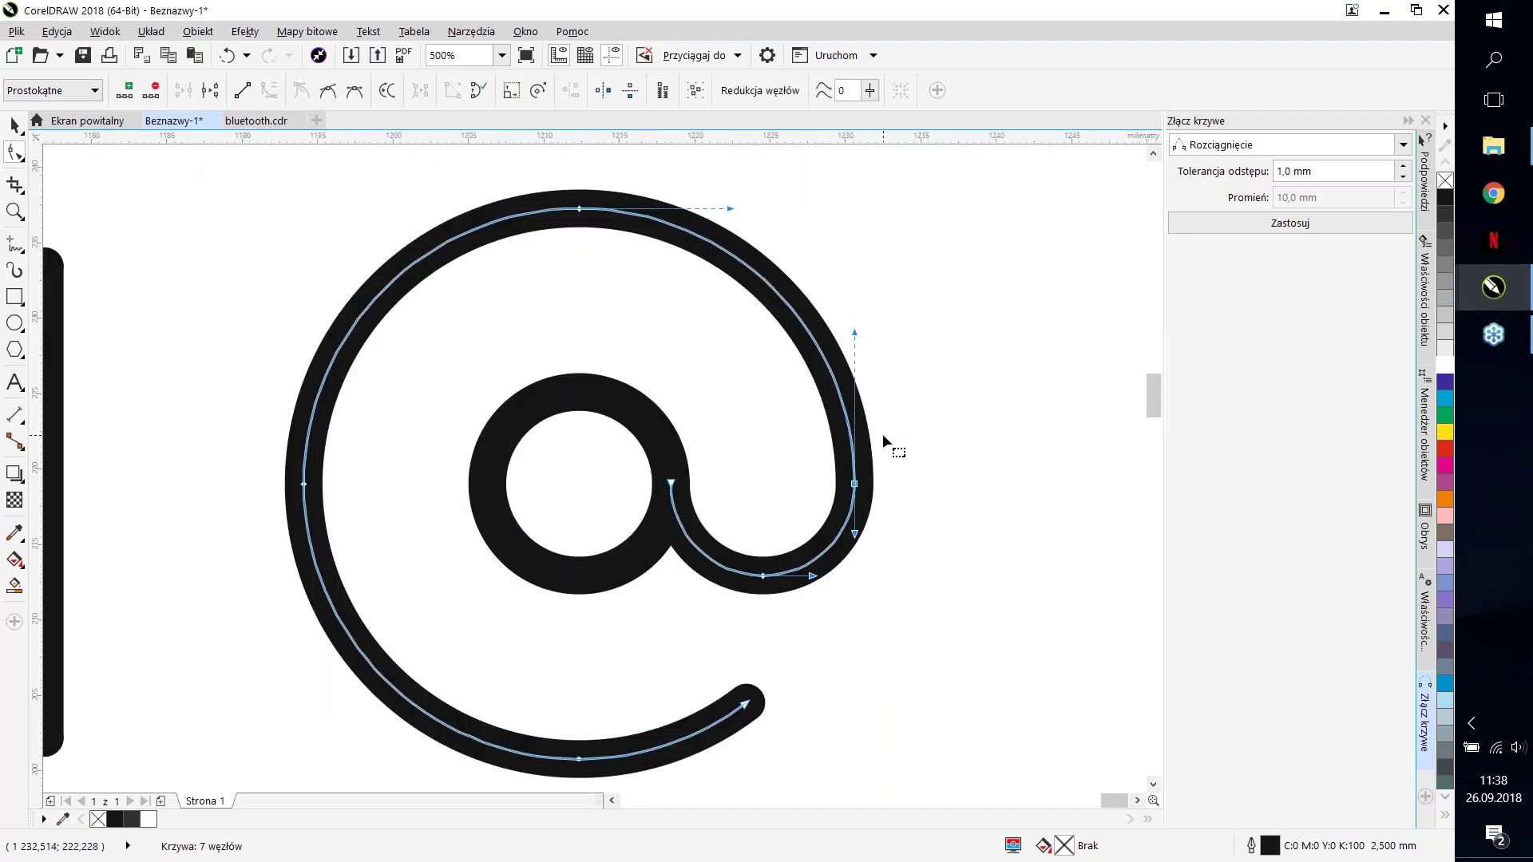
{"action": "key", "text": "Delete"}
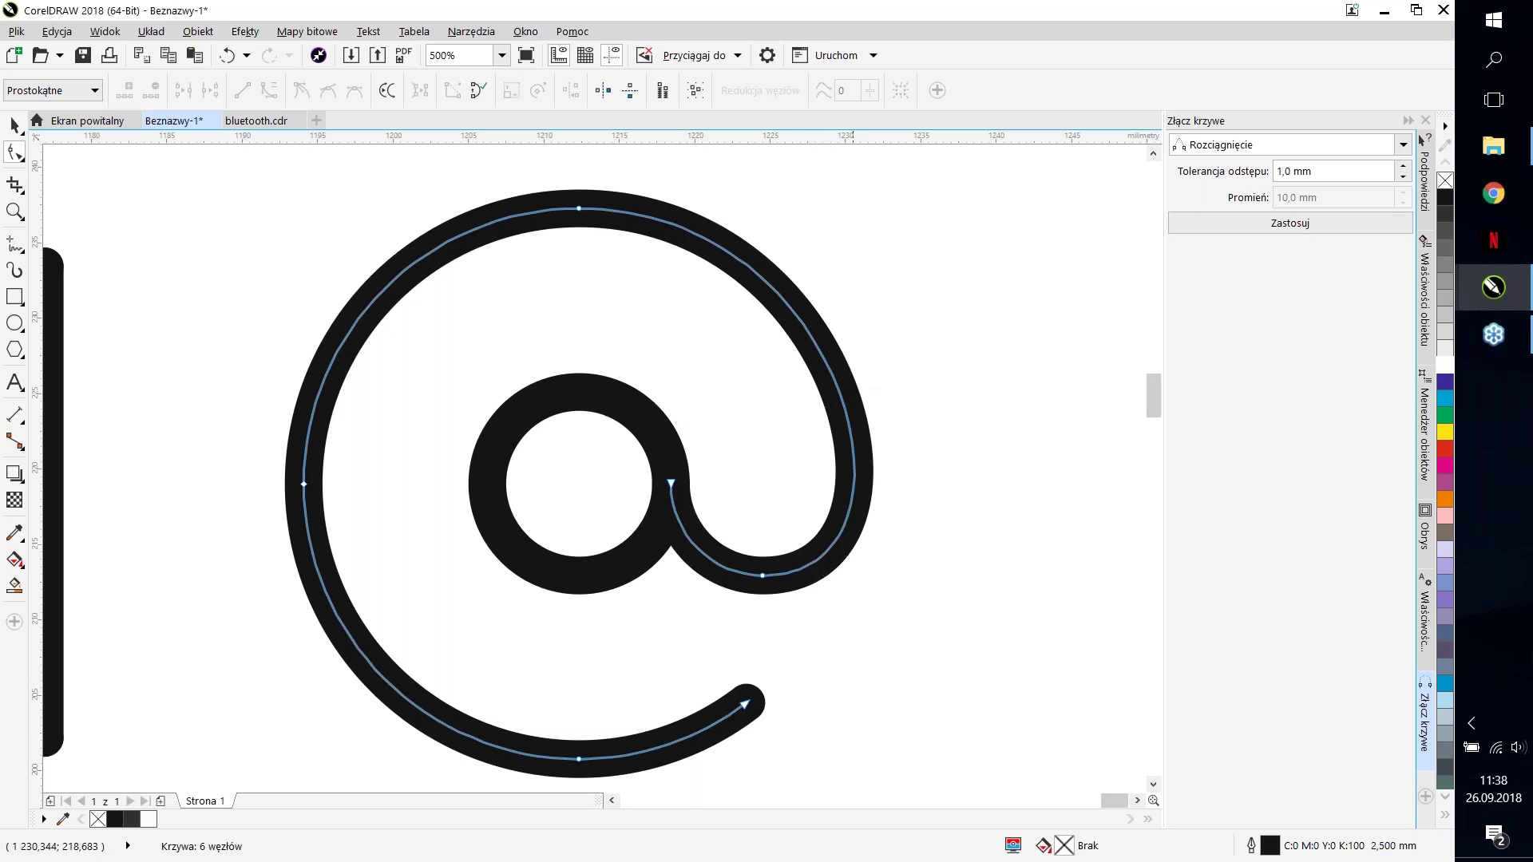
{"action": "double_click", "coordinate": [854, 484]}
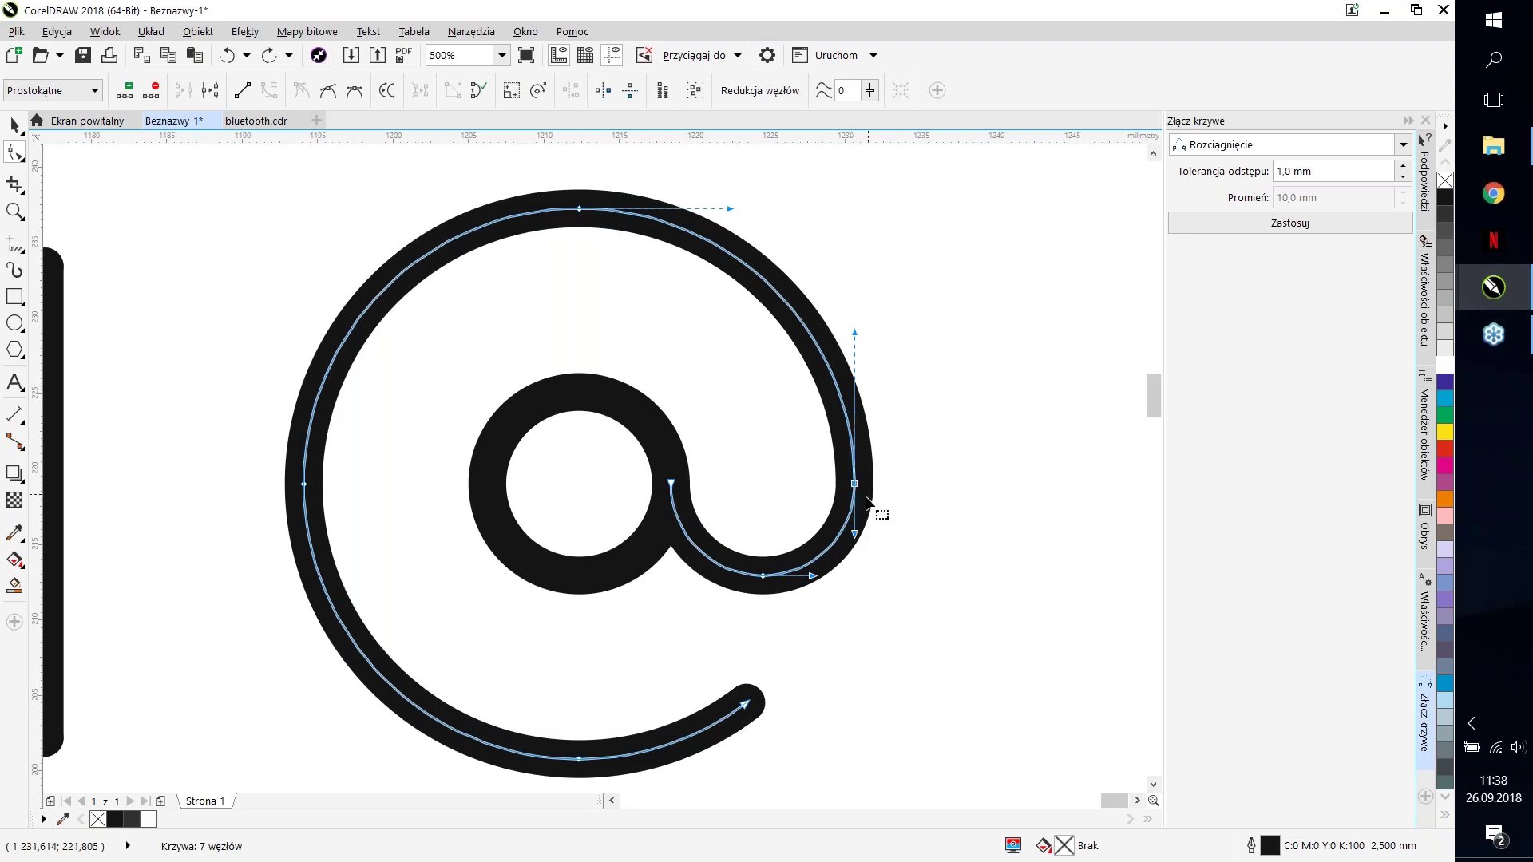
{"action": "key", "text": "ctrl+z"}
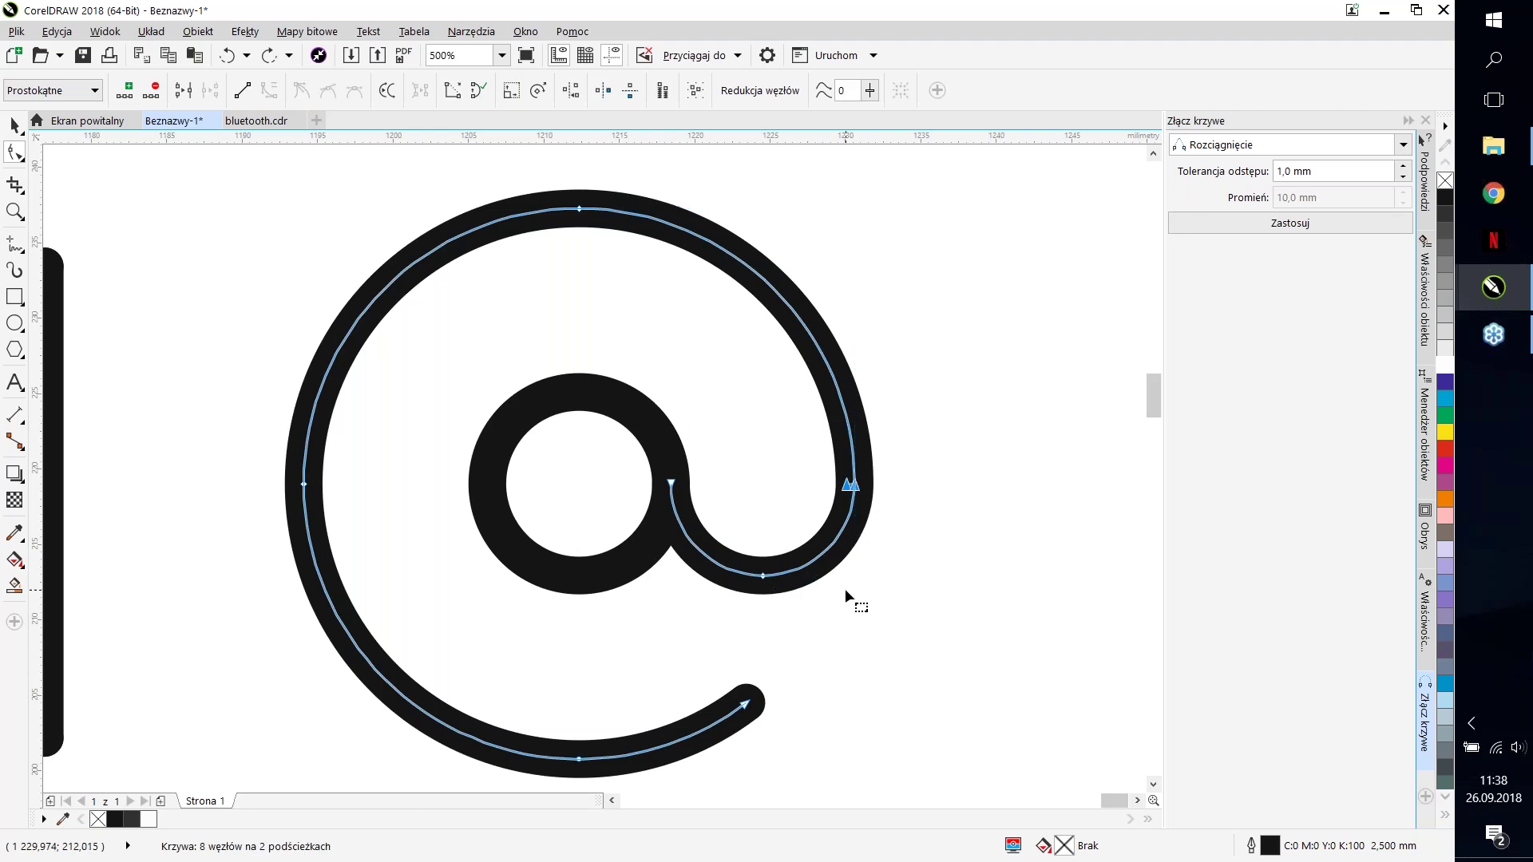
{"action": "key", "text": "Delete"}
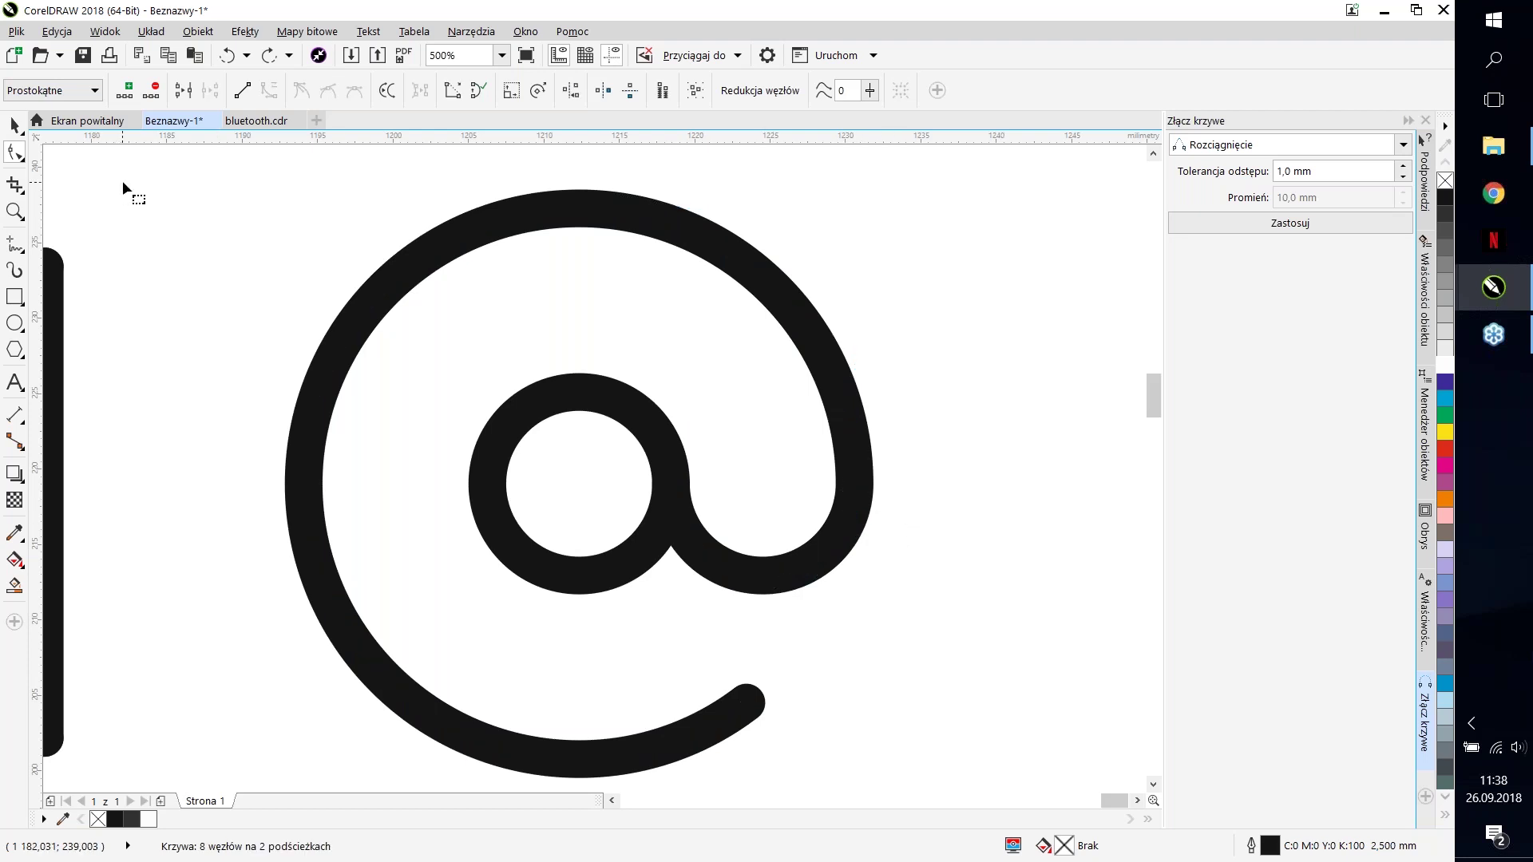
Step: Select both parts of the @ and shrink it to about two-thirds size
{"action": "scroll", "coordinate": [513, 410], "scroll_direction": "down", "scroll_amount": 2}
{"action": "left_click", "coordinate": [514, 395]}
{"action": "key", "text": "space"}
{"action": "left_click", "coordinate": [453, 249]}
{"action": "scroll", "coordinate": [626, 385], "scroll_direction": "down", "scroll_amount": 2}
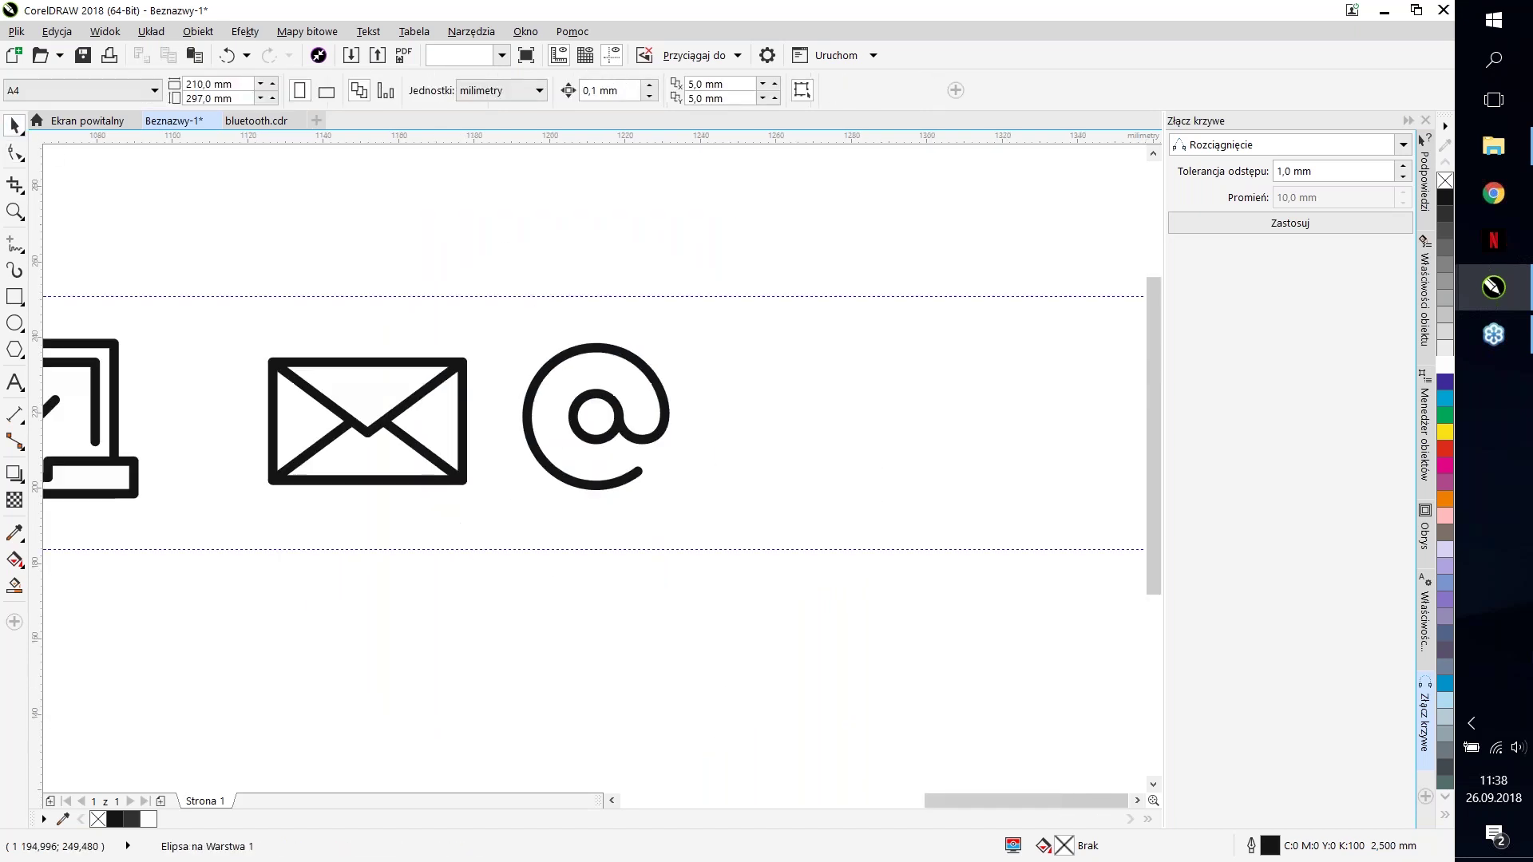
{"action": "left_click_drag", "start_coordinate": [568, 357], "coordinate": [723, 503]}
{"action": "scroll", "coordinate": [640, 422], "scroll_direction": "up", "scroll_amount": 2}
{"action": "left_click_drag", "start_coordinate": [695, 352], "coordinate": [673, 334]}
Step: Move the resized @ slightly left toward the envelope
{"action": "left_click", "coordinate": [672, 291]}
{"action": "scroll", "coordinate": [649, 406], "scroll_direction": "up", "scroll_amount": 1}
{"action": "scroll", "coordinate": [627, 388], "scroll_direction": "down", "scroll_amount": 2}
{"action": "left_click_drag", "start_coordinate": [507, 268], "coordinate": [710, 453]}
{"action": "left_click_drag", "start_coordinate": [619, 400], "coordinate": [602, 400]}
{"action": "left_click", "coordinate": [557, 327]}
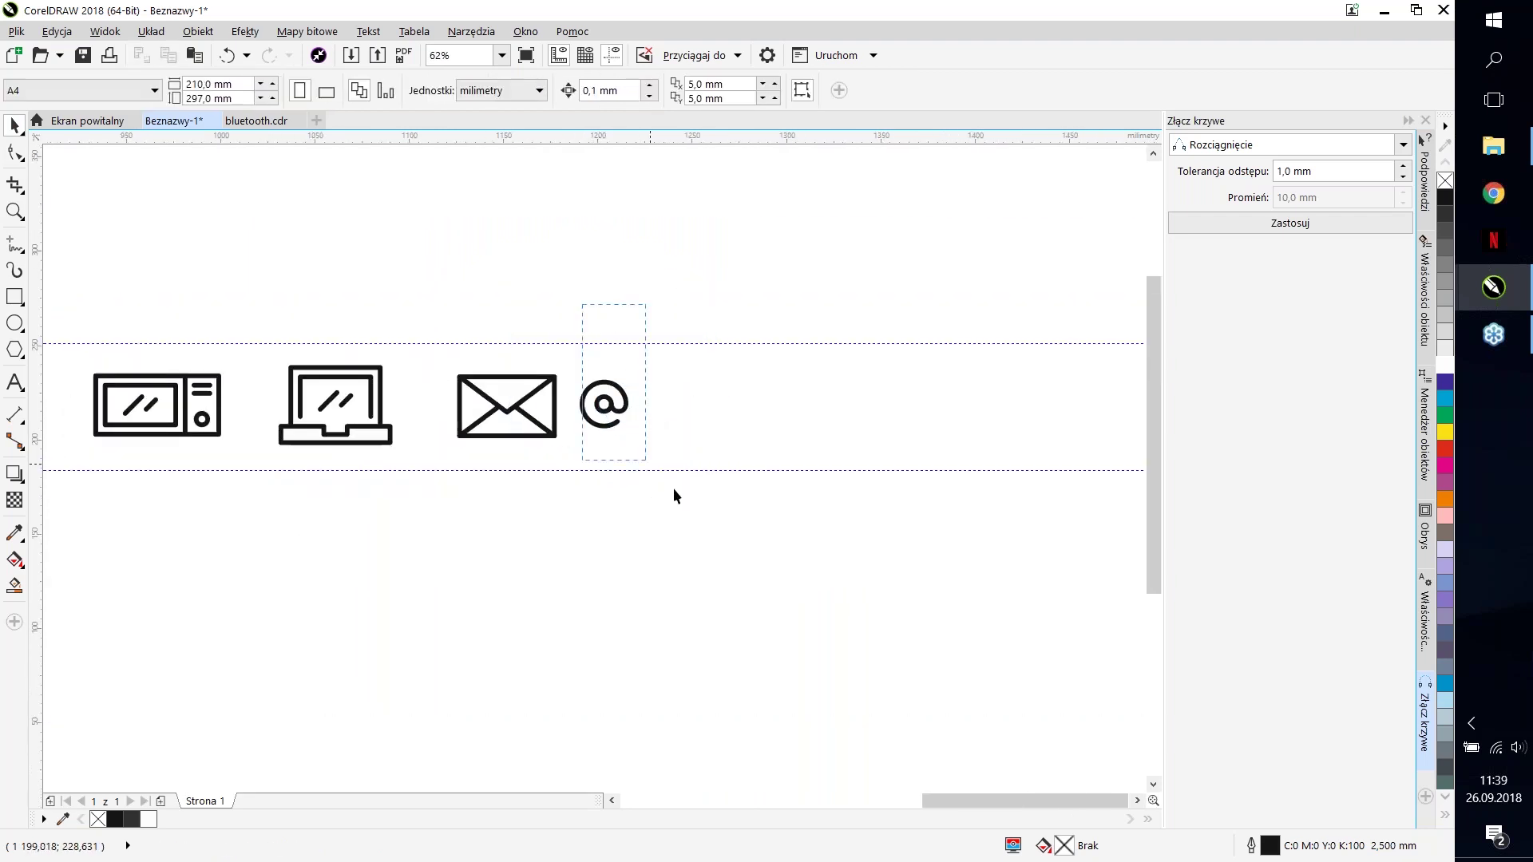
{"action": "left_click", "coordinate": [605, 404]}
{"action": "left_click", "coordinate": [450, 387]}
Step: Draw a rectangle of about 46 × 14 mm right of the @
{"action": "scroll", "coordinate": [767, 433], "scroll_direction": "up", "scroll_amount": 2}
{"action": "left_click", "coordinate": [15, 249]}
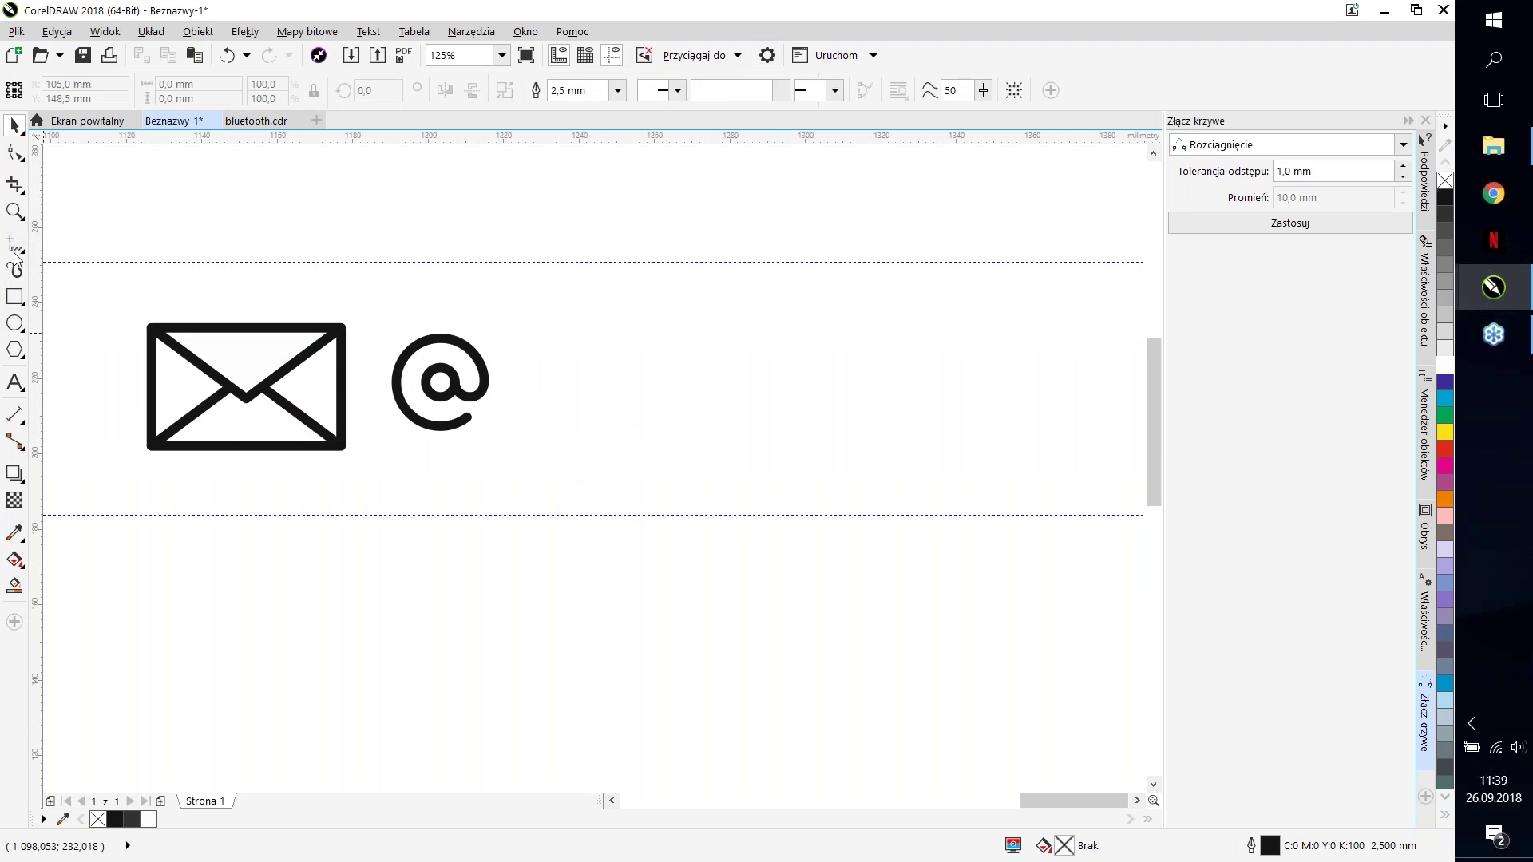
{"action": "left_click", "coordinate": [15, 297]}
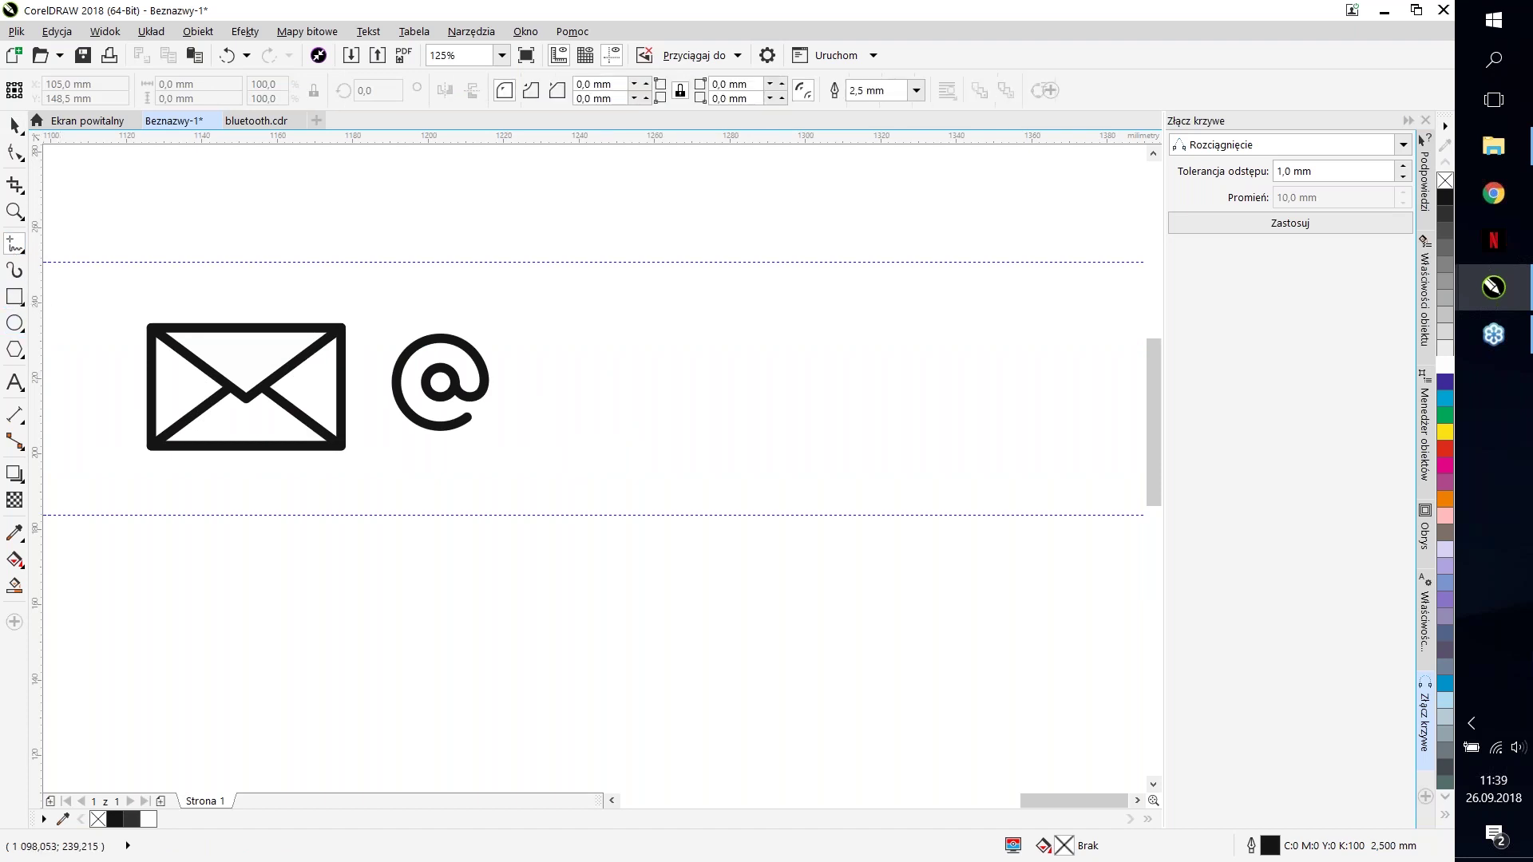
{"action": "left_click_drag", "start_coordinate": [618, 355], "coordinate": [783, 410]}
{"action": "left_click", "coordinate": [15, 125]}
{"action": "left_click_drag", "start_coordinate": [764, 356], "coordinate": [913, 398]}
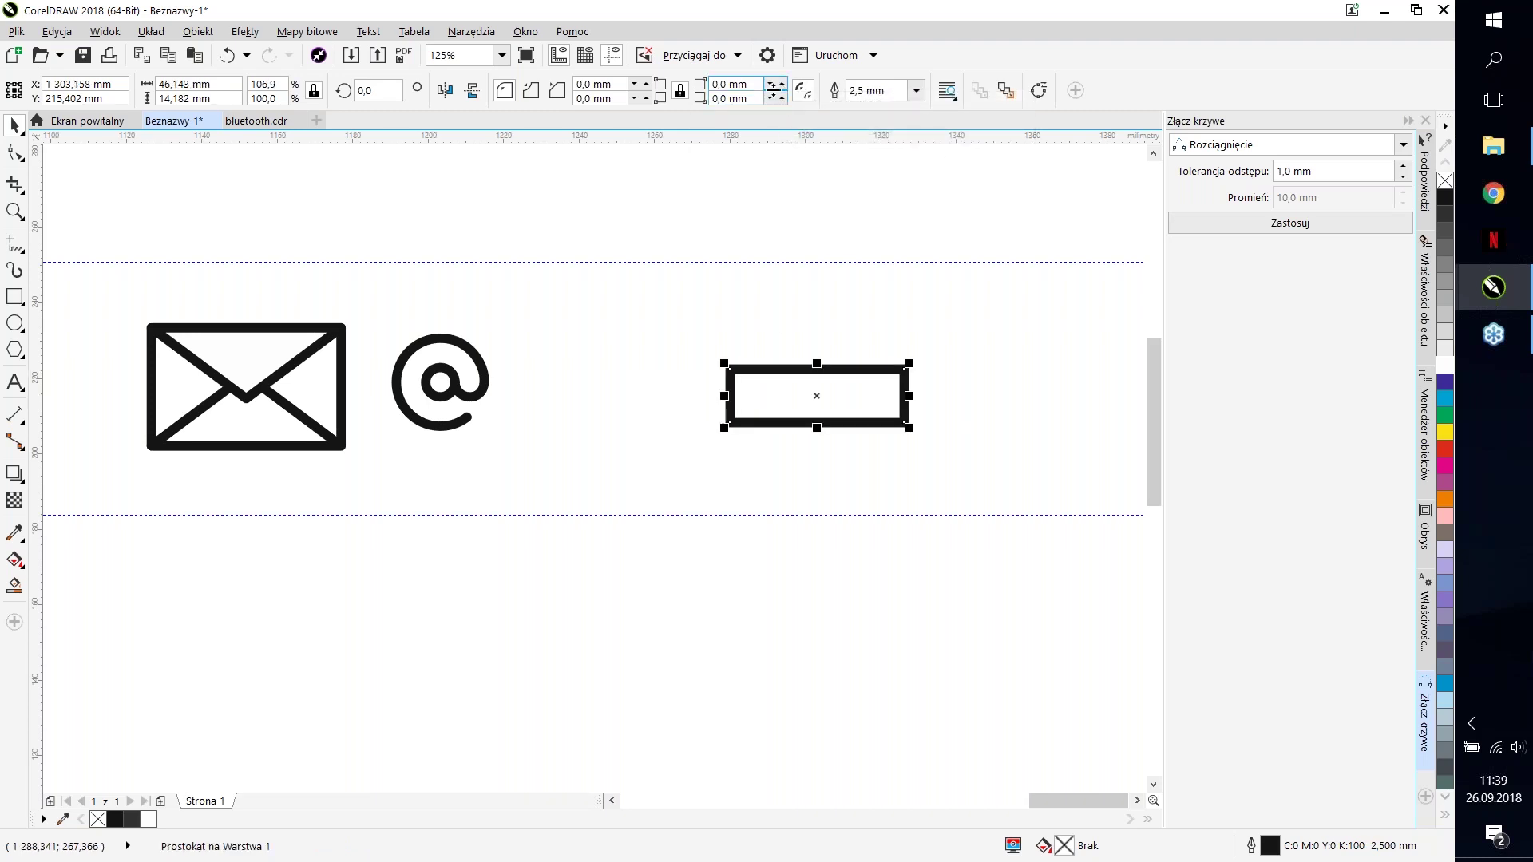
{"action": "left_click_drag", "start_coordinate": [773, 90], "coordinate": [712, 399]}
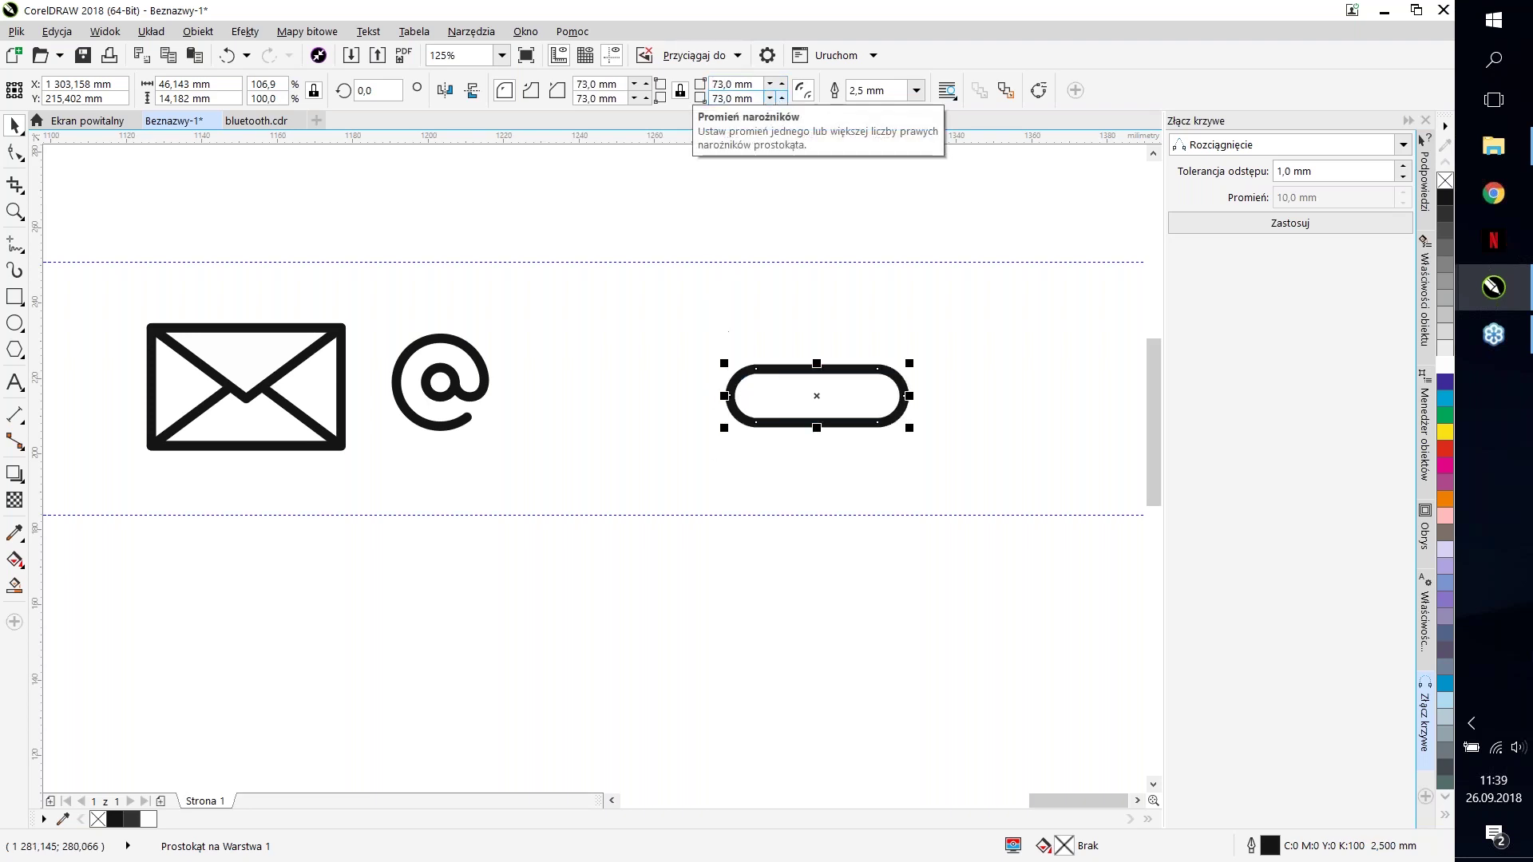
{"action": "scroll", "coordinate": [894, 381], "scroll_direction": "up", "scroll_amount": 2}
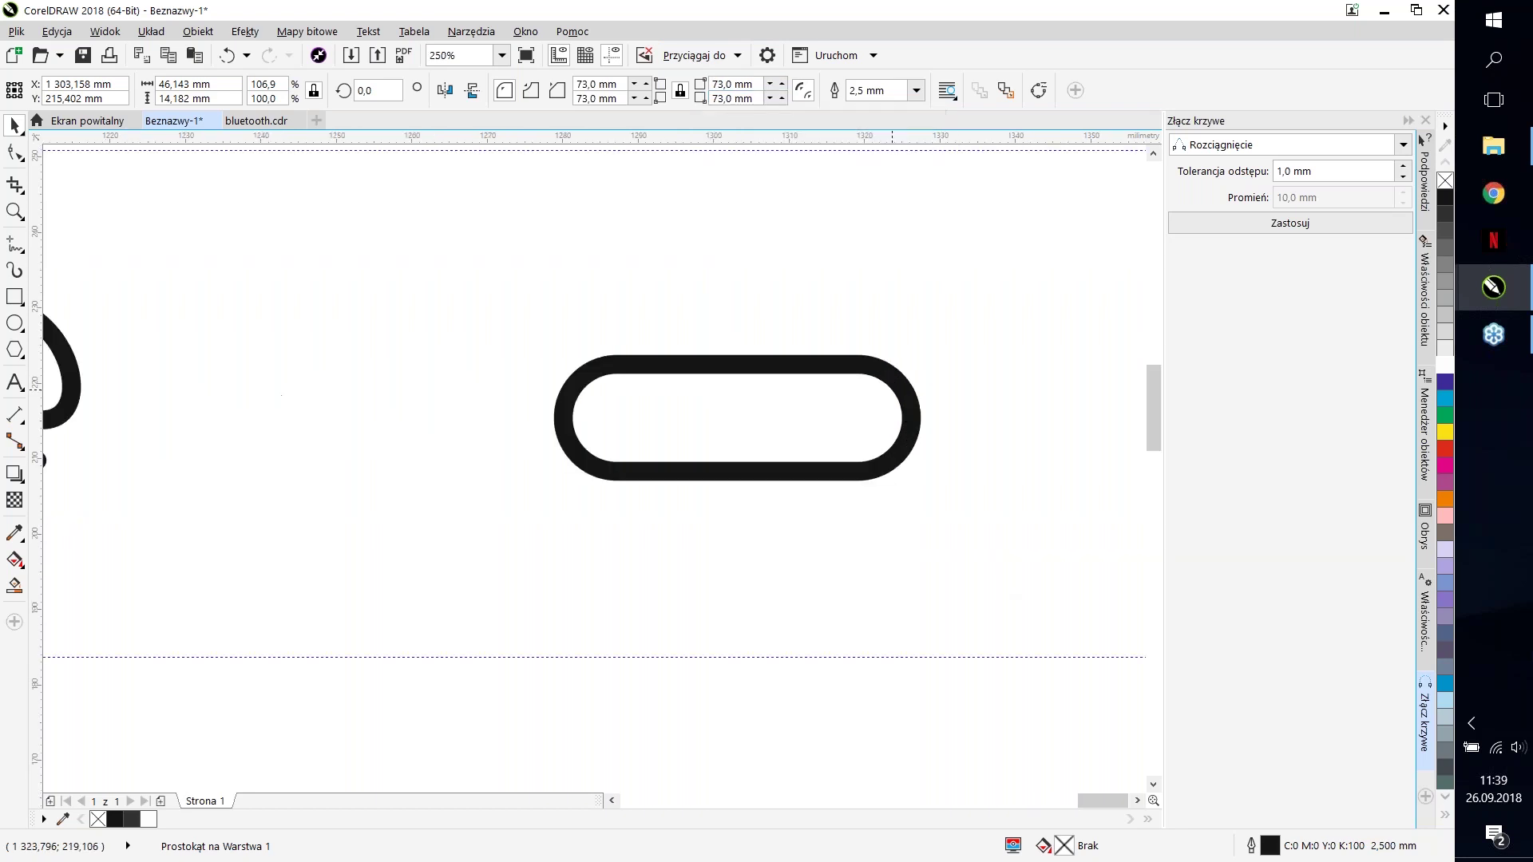
{"action": "scroll", "coordinate": [862, 409], "scroll_direction": "down", "scroll_amount": 4}
{"action": "left_click", "coordinate": [755, 83]}
{"action": "scroll", "coordinate": [907, 399], "scroll_direction": "up", "scroll_amount": 2}
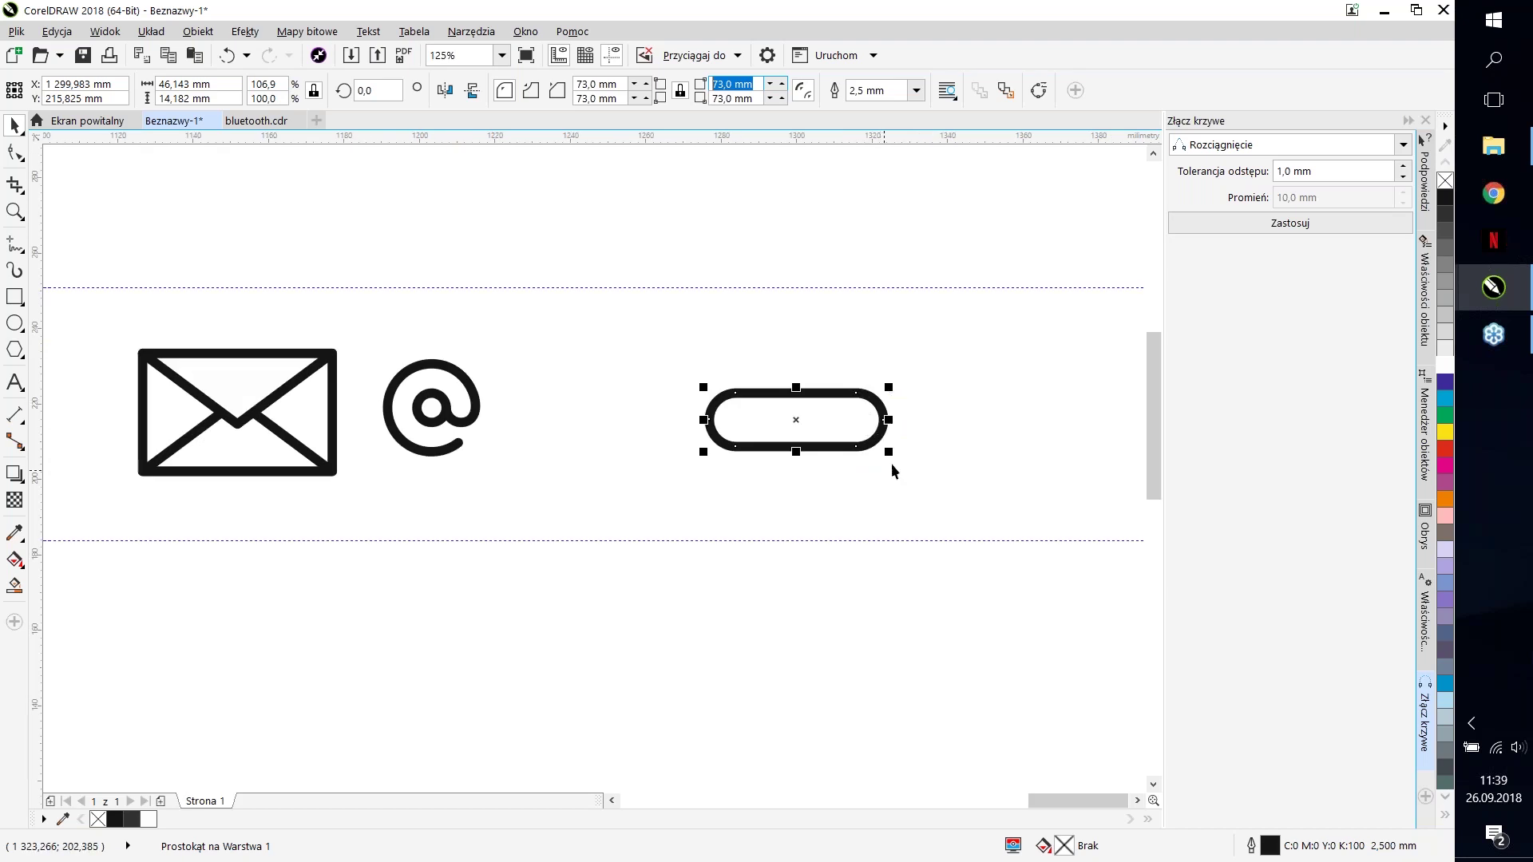
{"action": "scroll", "coordinate": [881, 426], "scroll_direction": "down", "scroll_amount": 5}
{"action": "left_click_drag", "start_coordinate": [843, 396], "coordinate": [892, 772]}
{"action": "mouse_move", "coordinate": [862, 586]}
{"action": "left_mouse_down"}
{"action": "mouse_move", "coordinate": [1150, 551]}
{"action": "mouse_move", "coordinate": [1157, 530]}
{"action": "mouse_move", "coordinate": [1022, 503]}
{"action": "left_mouse_up"}
{"action": "scroll", "coordinate": [876, 452], "scroll_direction": "down", "scroll_amount": 3}
{"action": "left_click_drag", "start_coordinate": [839, 503], "coordinate": [842, 787]}
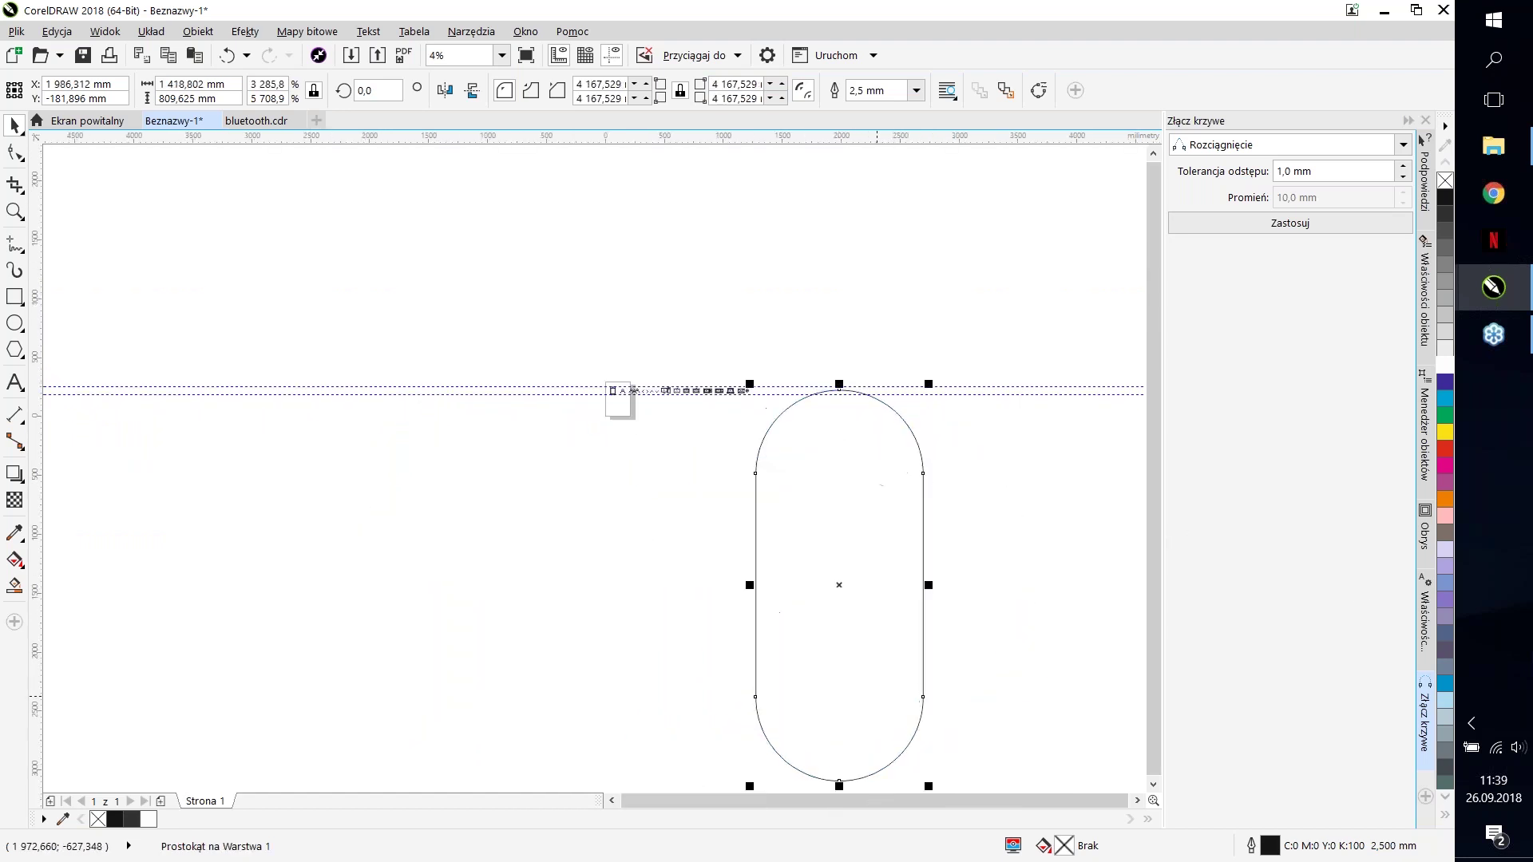
{"action": "left_click_drag", "start_coordinate": [928, 585], "coordinate": [1024, 580]}
{"action": "key", "text": "ctrl+z"}
{"action": "key", "text": "ctrl+z"}
{"action": "key", "text": "ctrl+z"}
{"action": "key", "text": "ctrl+z"}
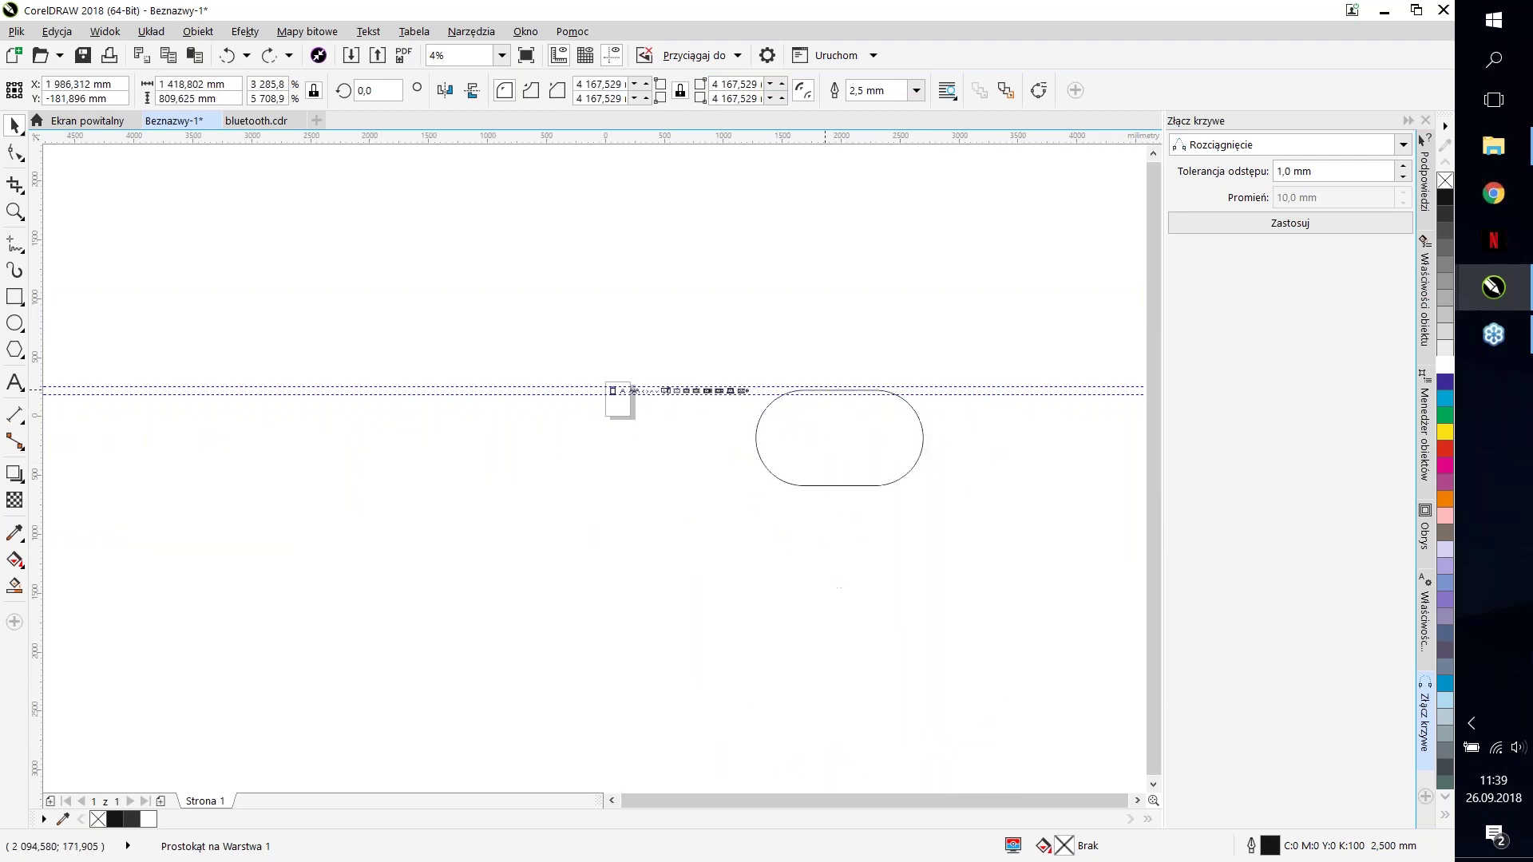
{"action": "scroll", "coordinate": [763, 389], "scroll_direction": "up", "scroll_amount": 3}
{"action": "scroll", "coordinate": [769, 395], "scroll_direction": "up", "scroll_amount": 3}
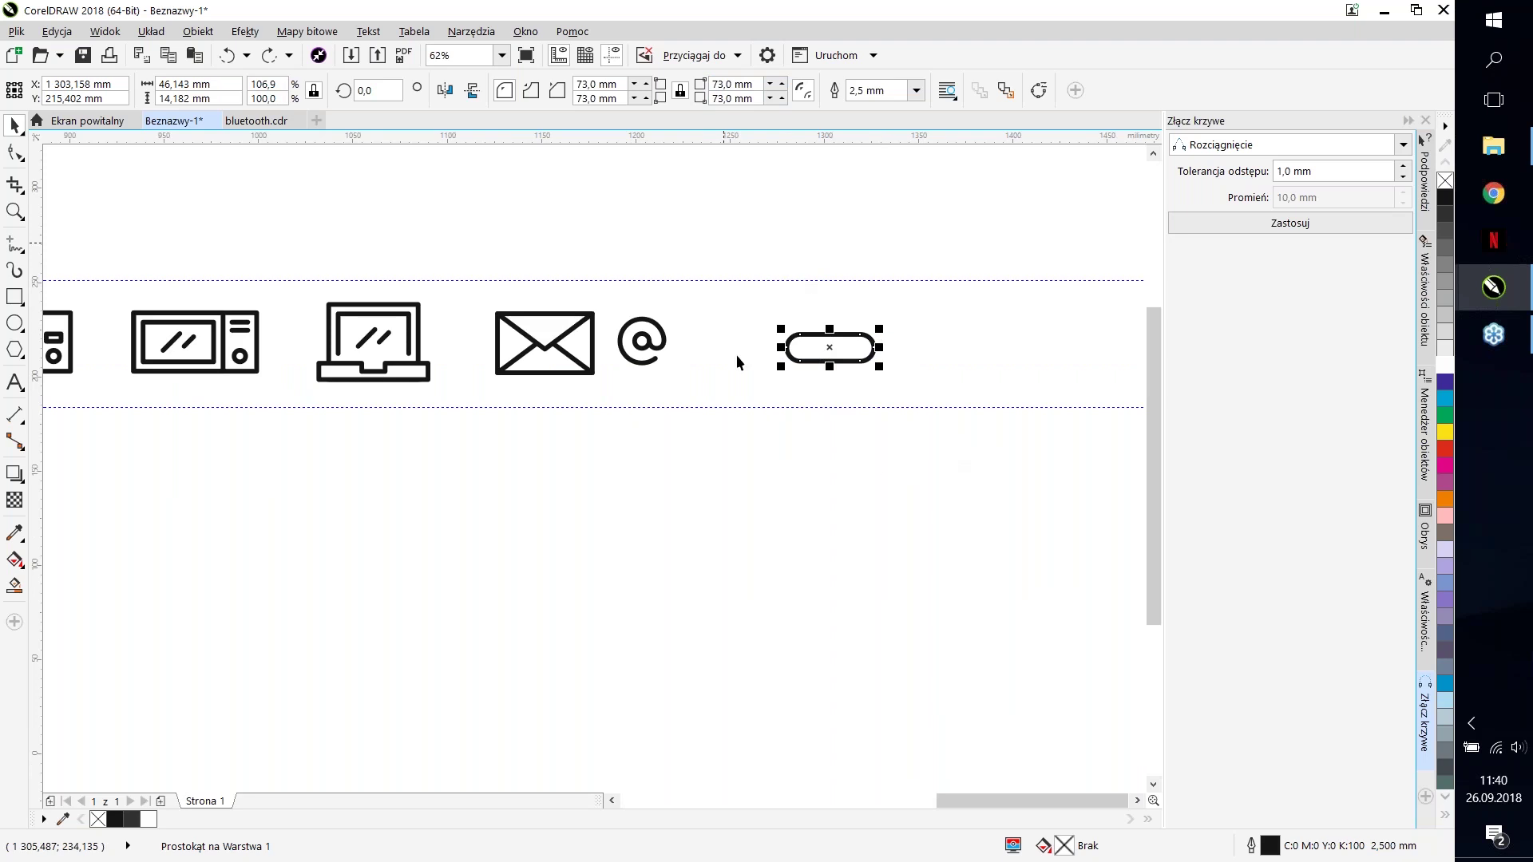
Step: Move the rounded rectangle slightly to the left
{"action": "left_click", "coordinate": [821, 295]}
{"action": "scroll", "coordinate": [823, 332], "scroll_direction": "up", "scroll_amount": 1}
{"action": "left_click", "coordinate": [840, 342]}
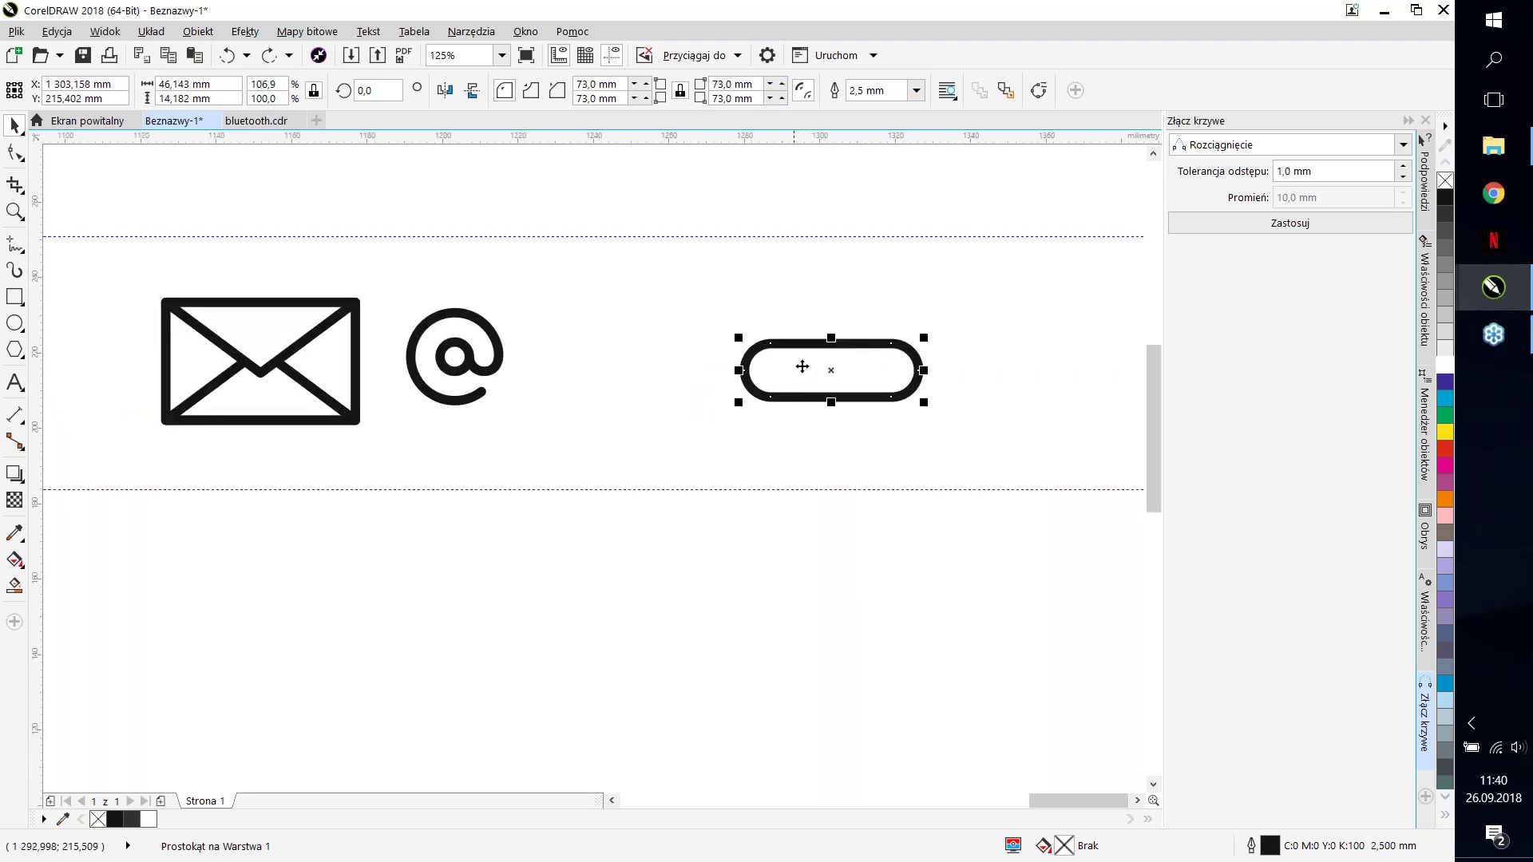
{"action": "scroll", "coordinate": [887, 349], "scroll_direction": "up", "scroll_amount": 1}
{"action": "left_click_drag", "start_coordinate": [873, 335], "coordinate": [730, 308]}
{"action": "scroll", "coordinate": [806, 334], "scroll_direction": "down", "scroll_amount": 1}
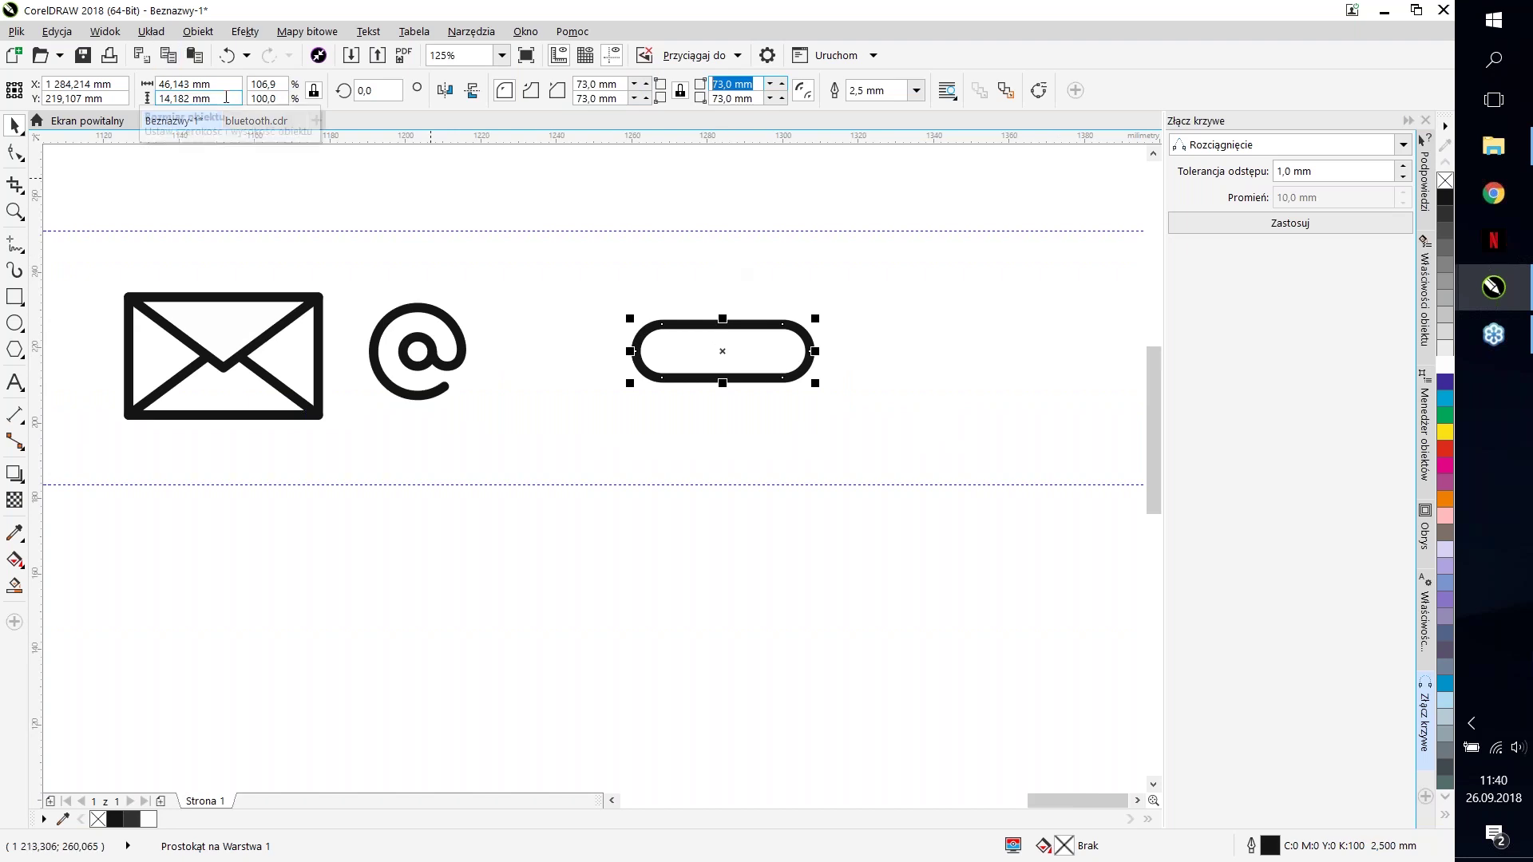
Step: Try corner radii of 6 mm, then 7 mm on all corners
{"action": "left_click", "coordinate": [750, 82]}
{"action": "left_click_drag", "start_coordinate": [751, 82], "coordinate": [669, 86]}
{"action": "type", "text": "6"}
{"action": "key", "text": "Return"}
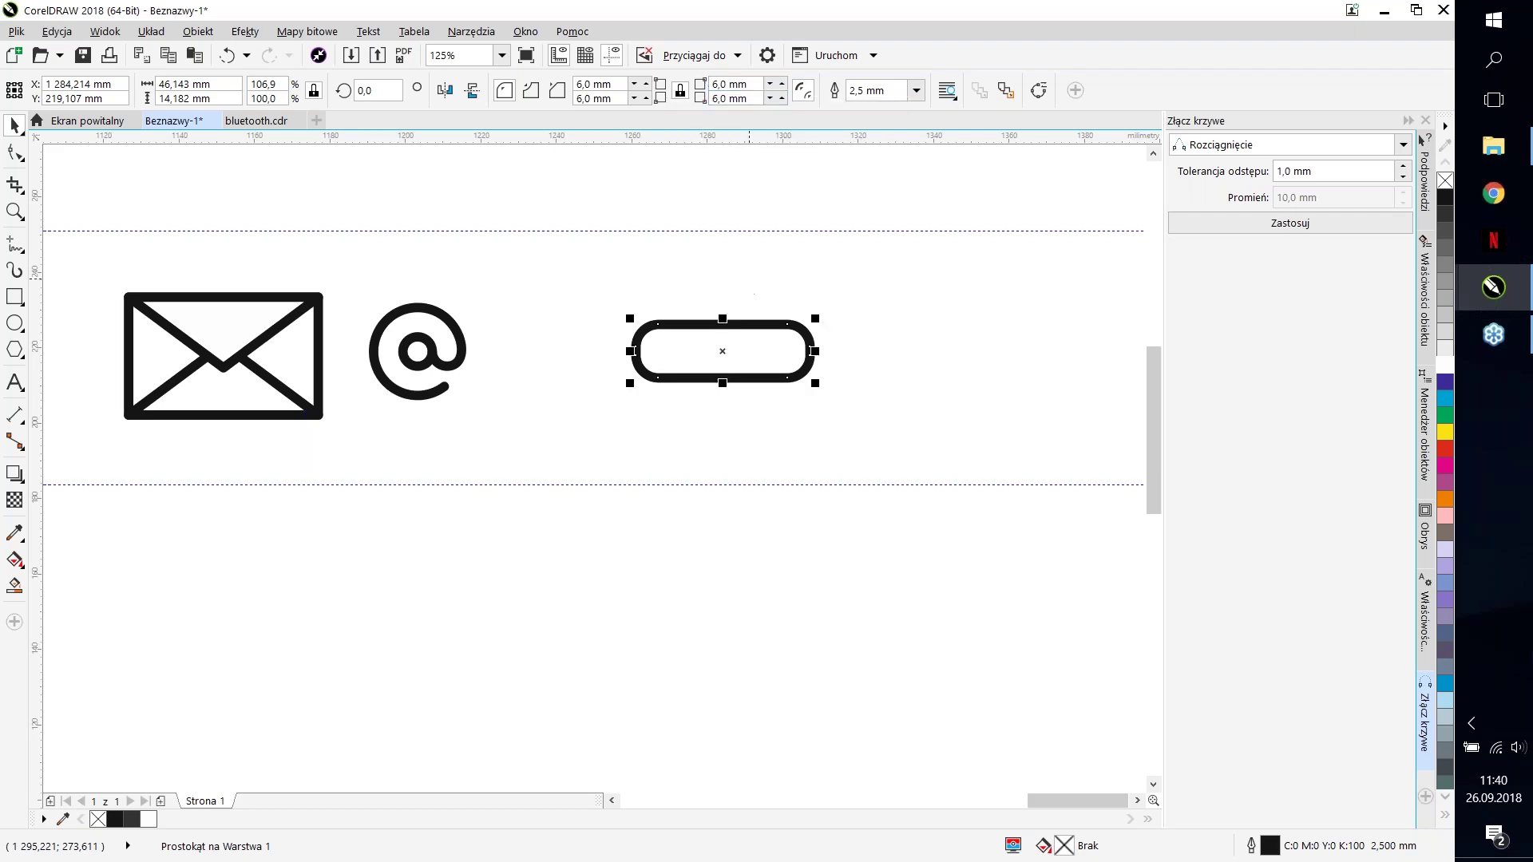
{"action": "scroll", "coordinate": [782, 370], "scroll_direction": "up", "scroll_amount": 1}
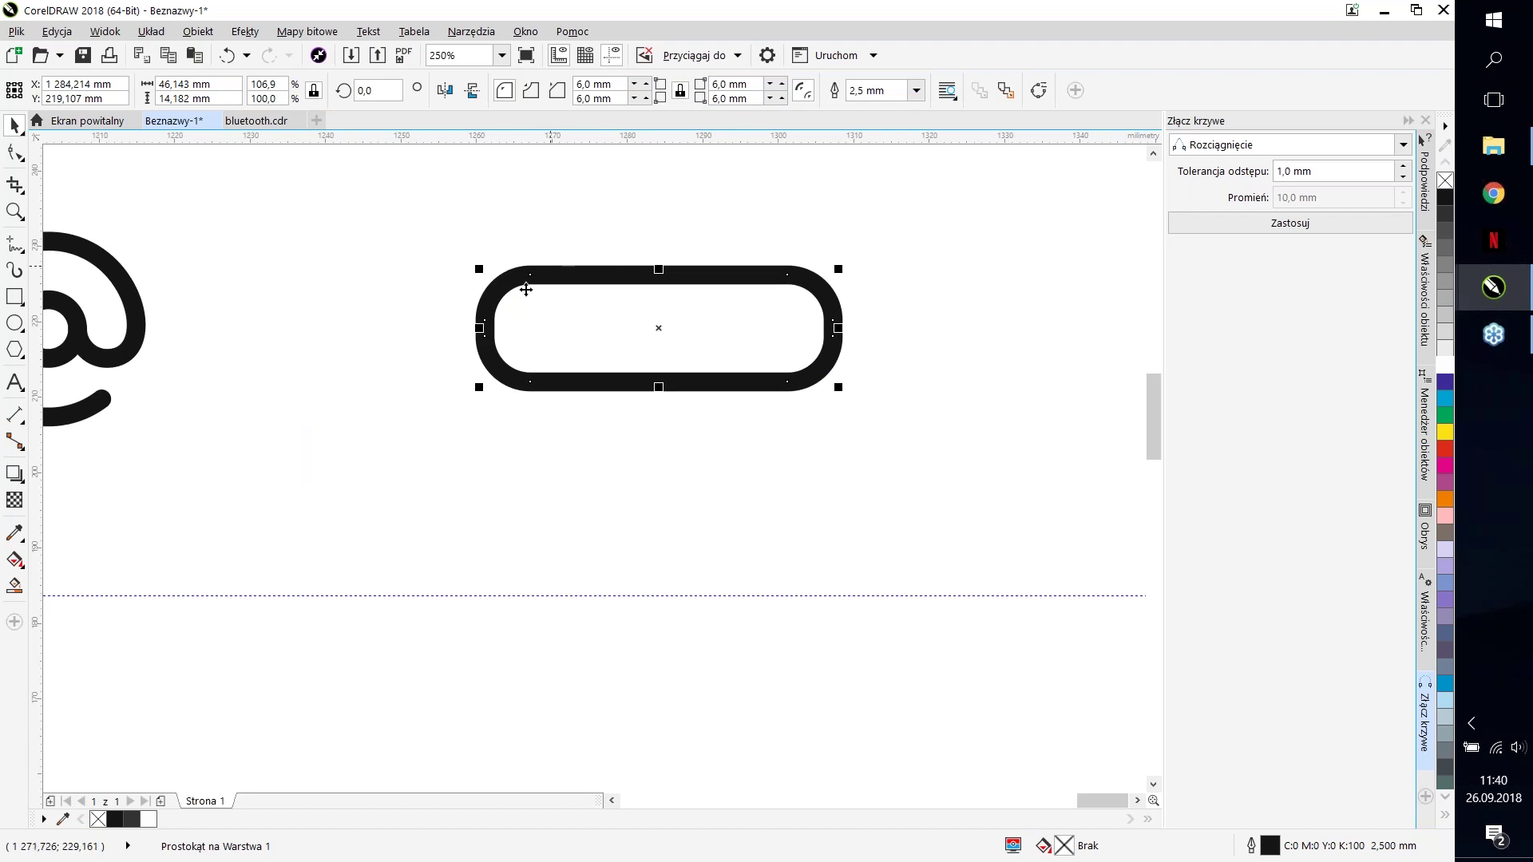
{"action": "left_click", "coordinate": [781, 83]}
{"action": "left_click", "coordinate": [680, 90]}
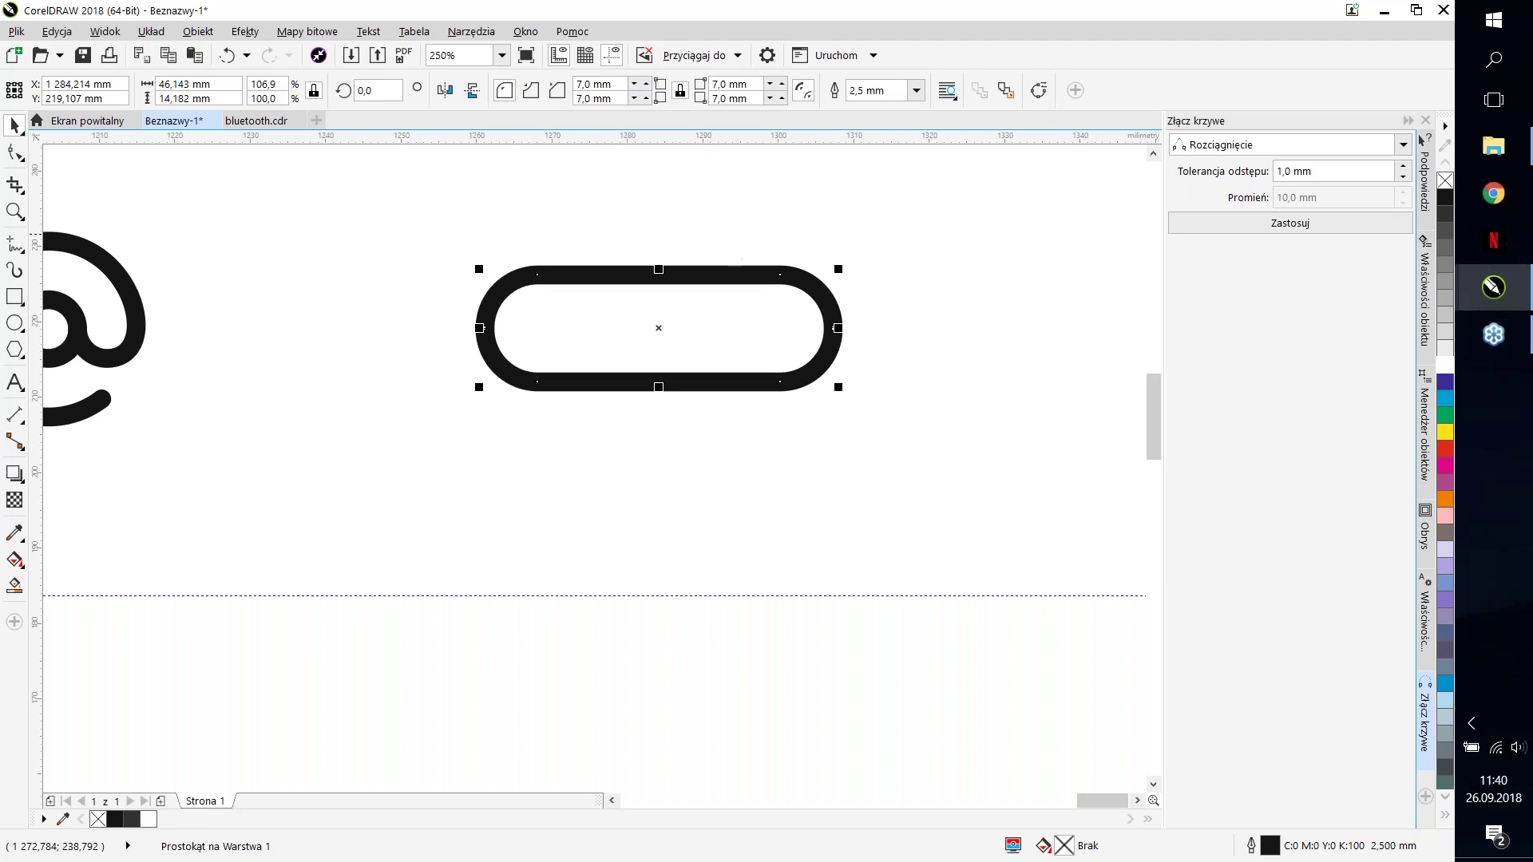
Step: Set the corner radius of all corners to 8 mm
{"action": "scroll", "coordinate": [807, 301], "scroll_direction": "up", "scroll_amount": 2}
{"action": "scroll", "coordinate": [882, 373], "scroll_direction": "up", "scroll_amount": 1}
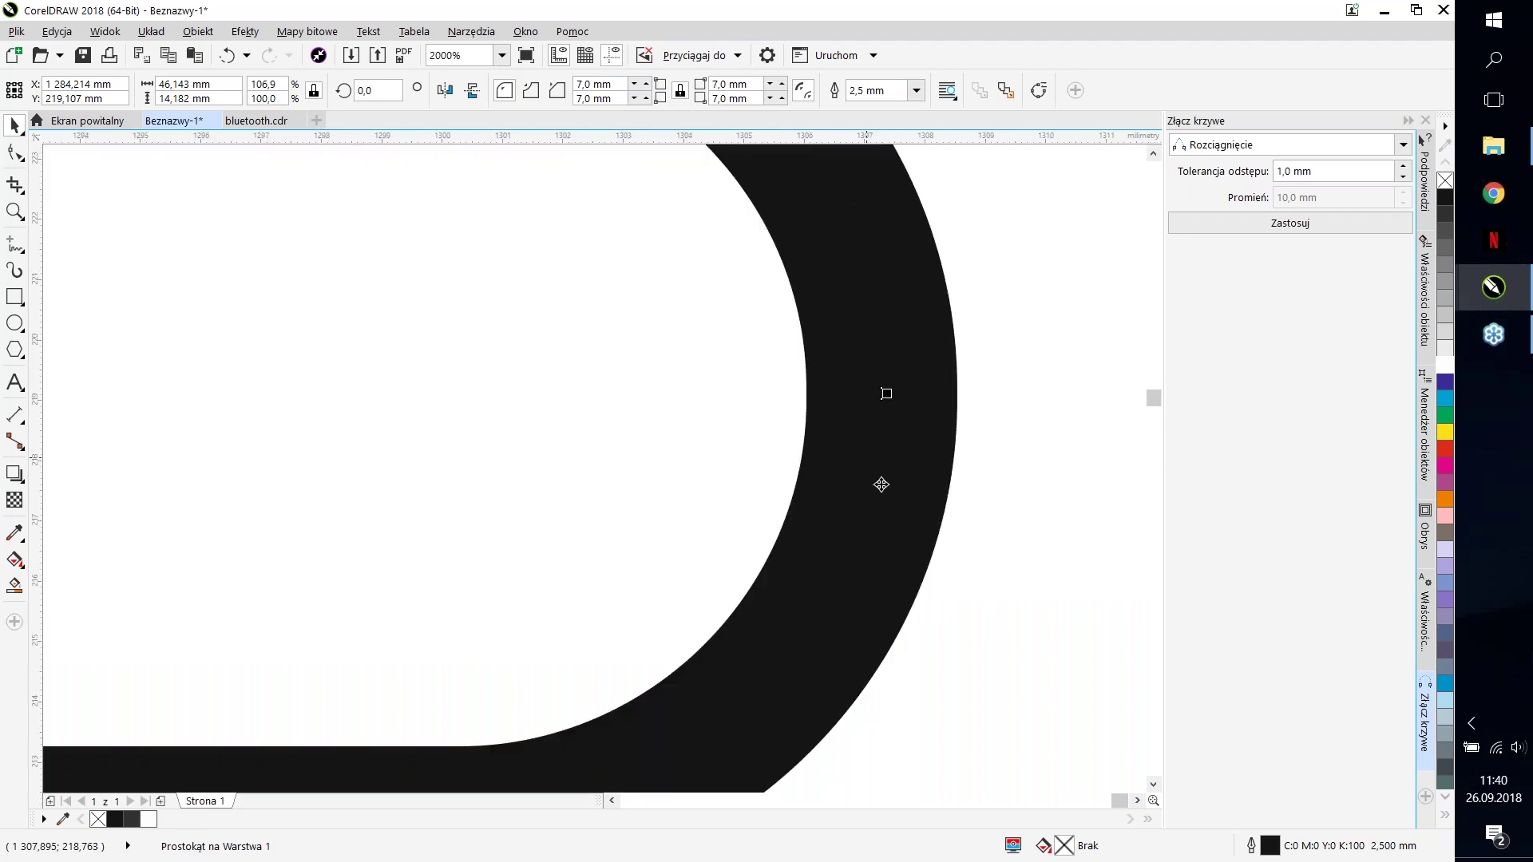
{"action": "scroll", "coordinate": [905, 472], "scroll_direction": "down", "scroll_amount": 1}
{"action": "scroll", "coordinate": [906, 472], "scroll_direction": "down", "scroll_amount": 1}
{"action": "left_click", "coordinate": [735, 84]}
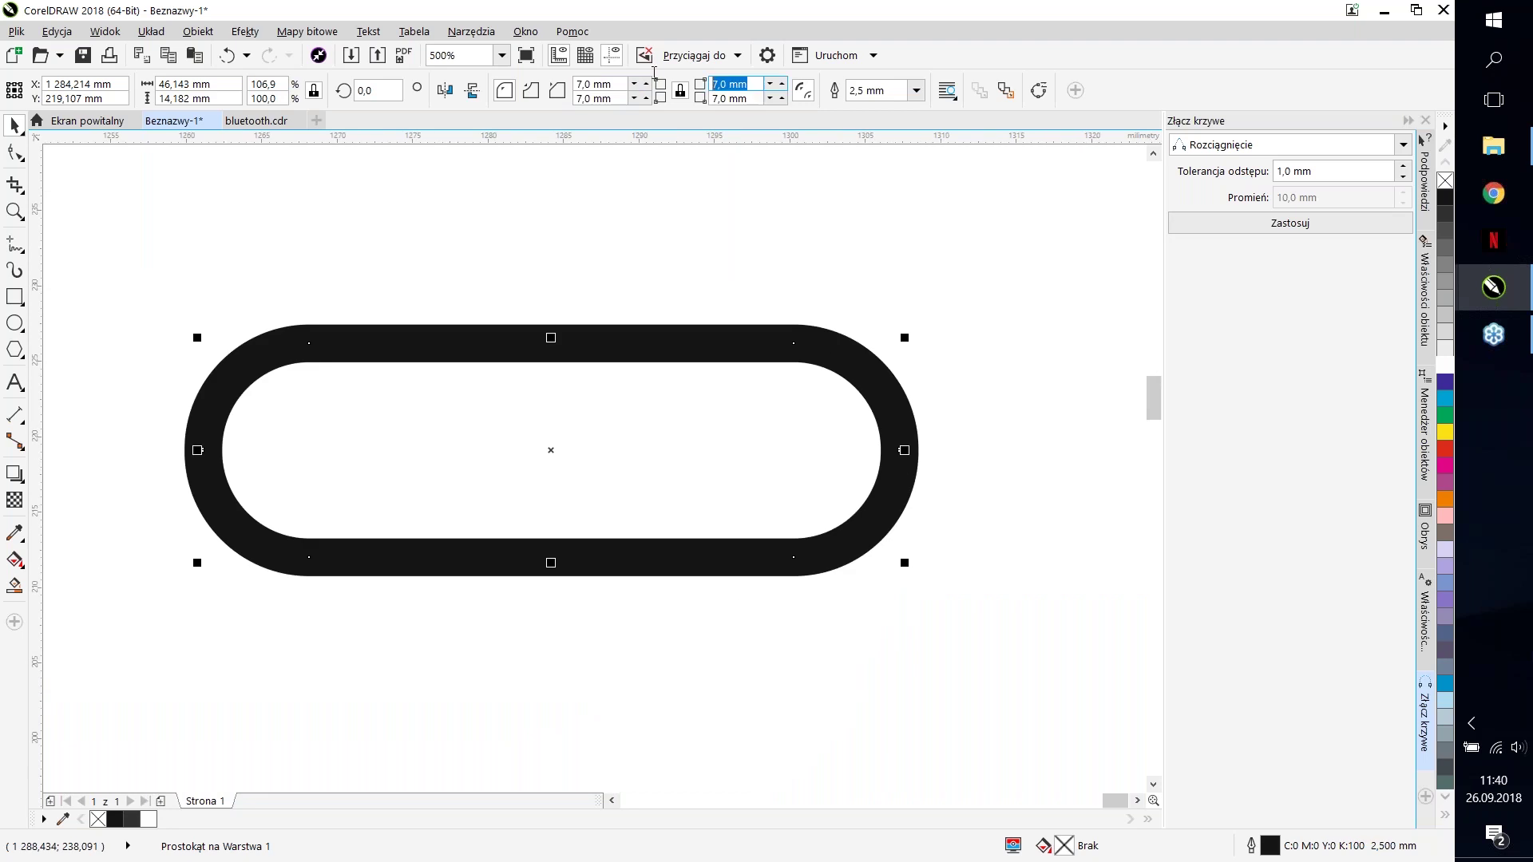
{"action": "type", "text": "8"}
{"action": "key", "text": "Return"}
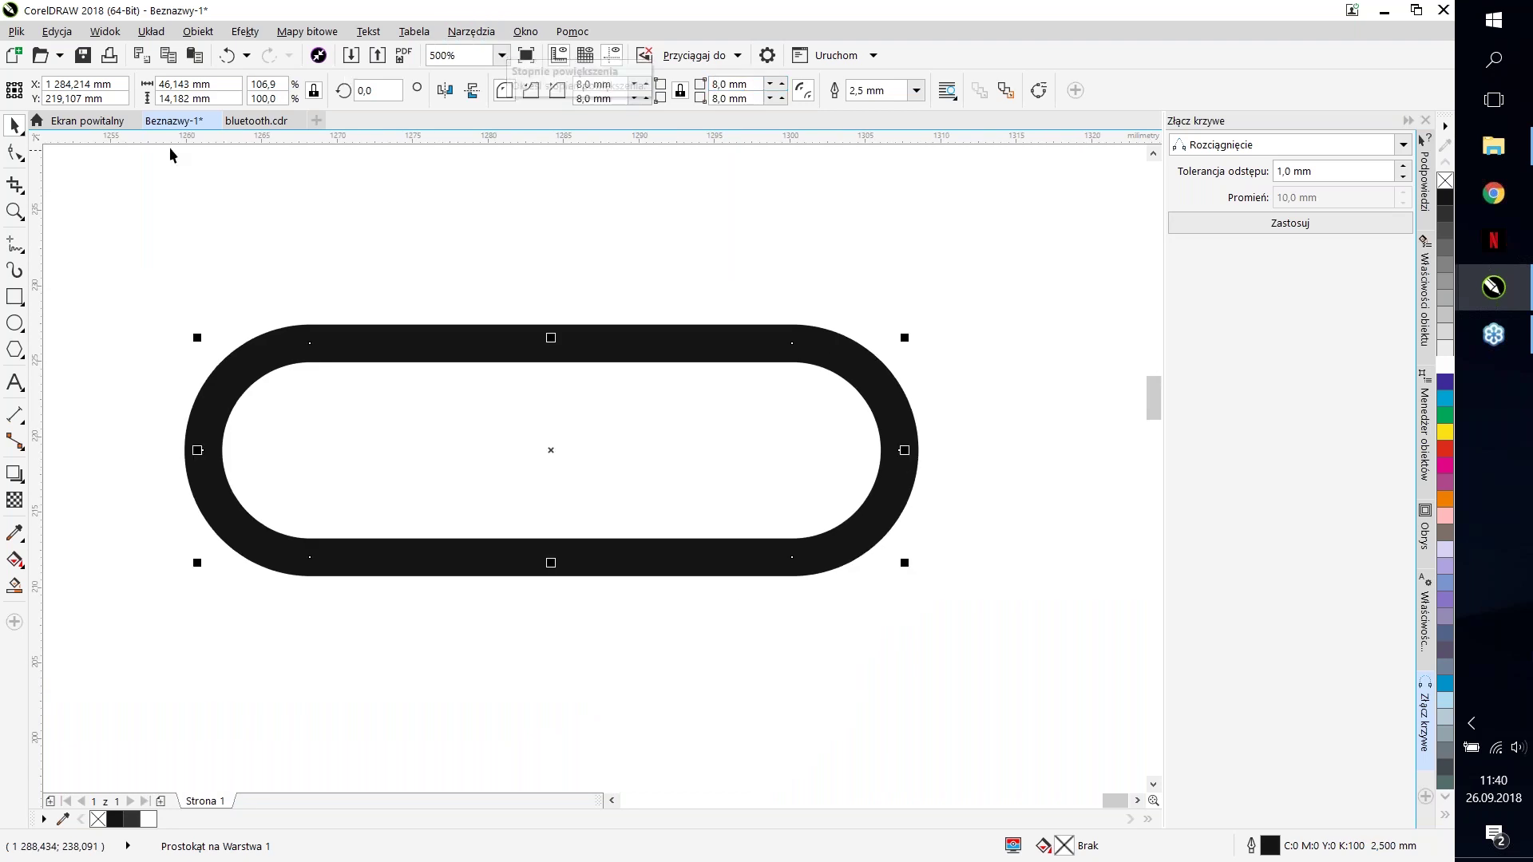
Step: Toggle the capsule to rotate/skew handles, then reselect it
{"action": "scroll", "coordinate": [594, 376], "scroll_direction": "down", "scroll_amount": 2}
{"action": "left_click", "coordinate": [629, 366]}
{"action": "scroll", "coordinate": [629, 366], "scroll_direction": "up", "scroll_amount": 1}
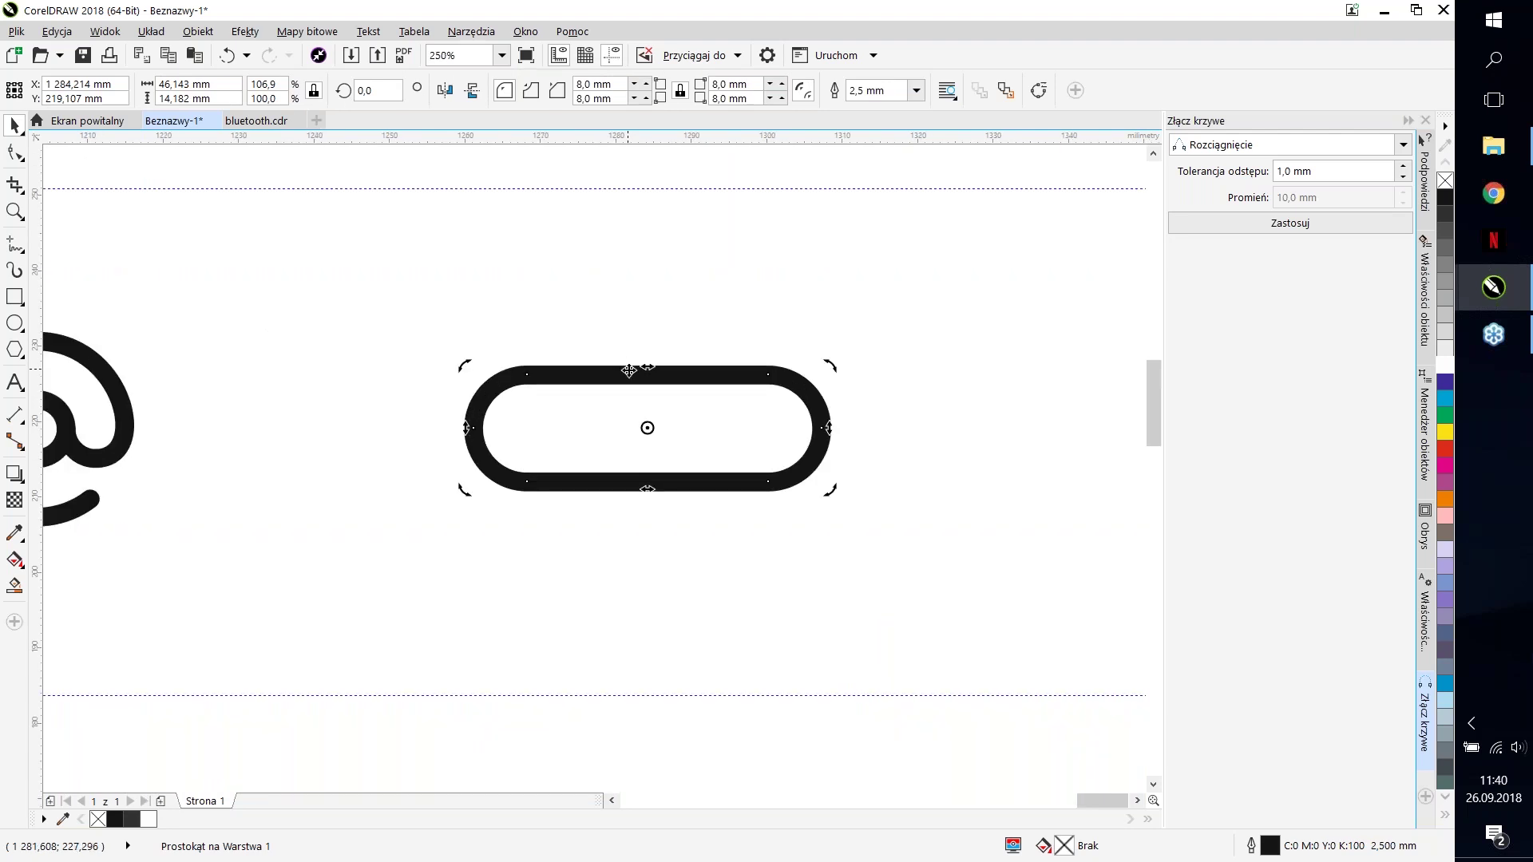
{"action": "left_click", "coordinate": [664, 346]}
{"action": "left_click", "coordinate": [670, 378]}
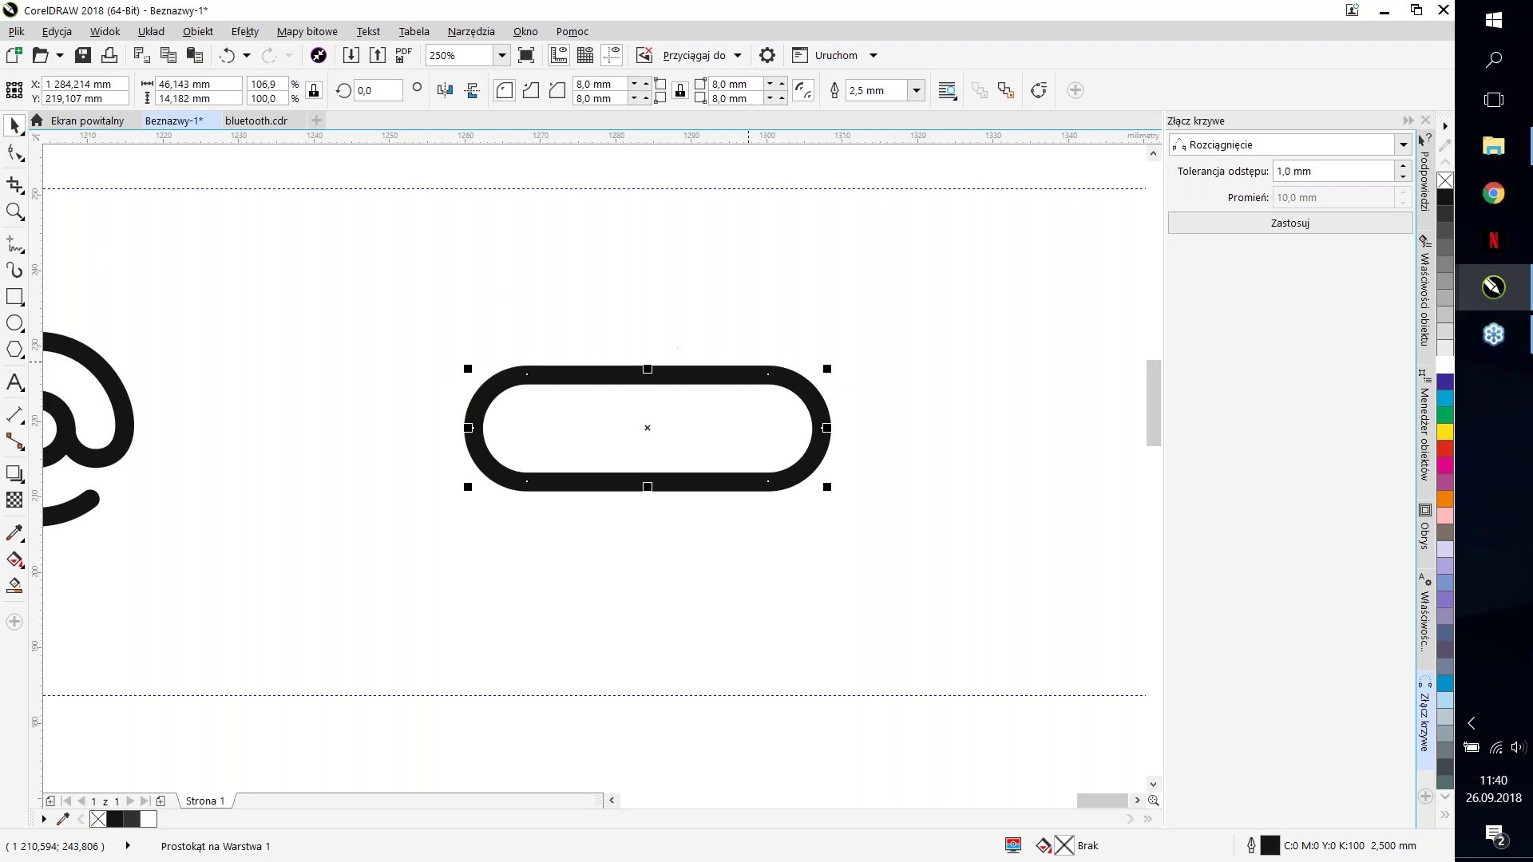
Step: Apply a 2-step, 5 mm contour to the capsule from the Contour docker
{"action": "left_click", "coordinate": [1426, 533]}
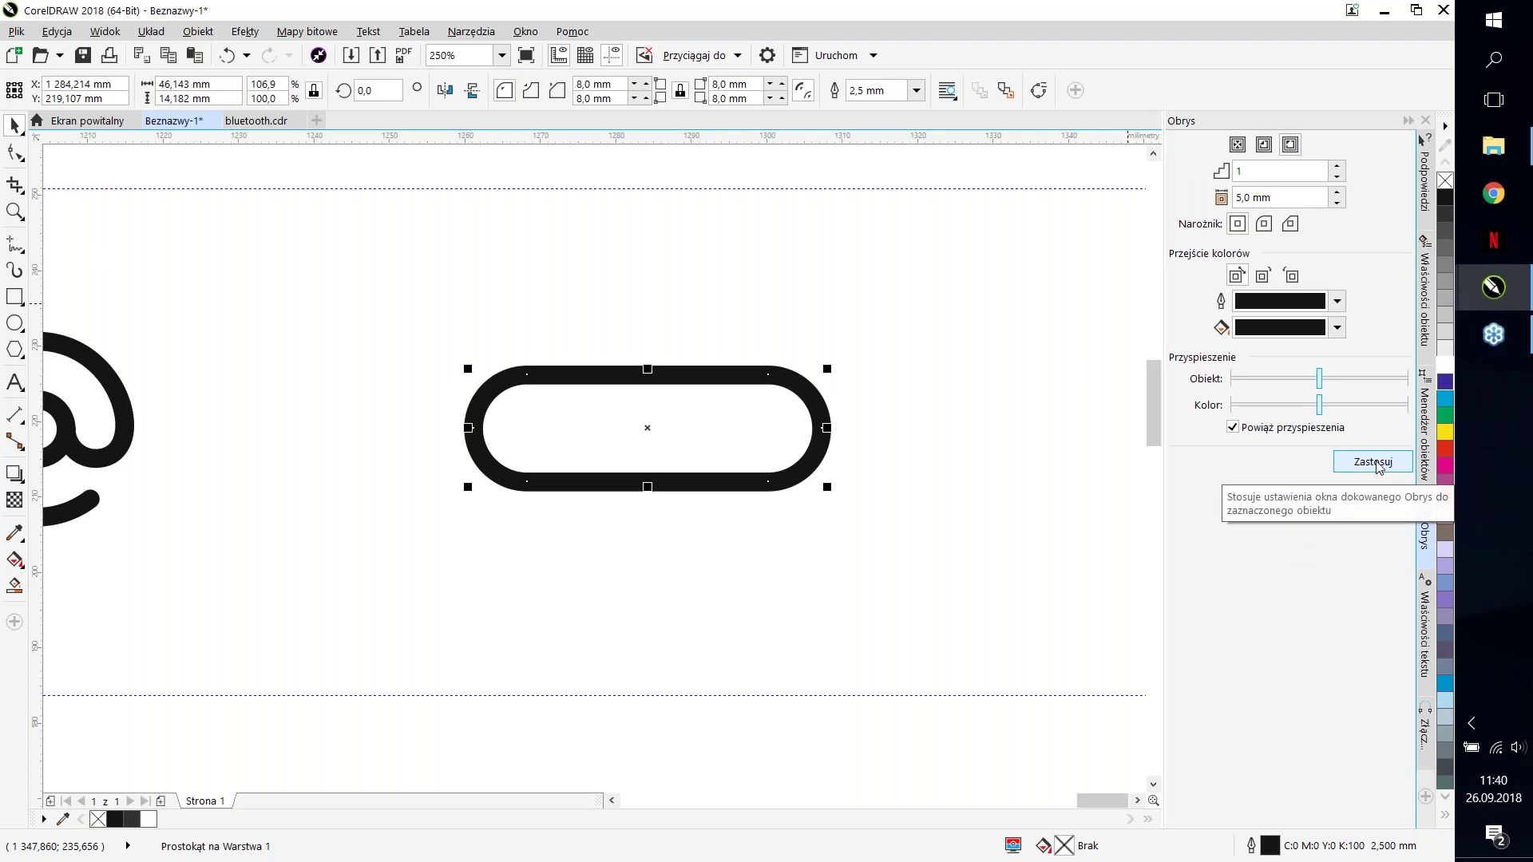
{"action": "left_click", "coordinate": [1337, 166]}
{"action": "left_click", "coordinate": [1364, 467]}
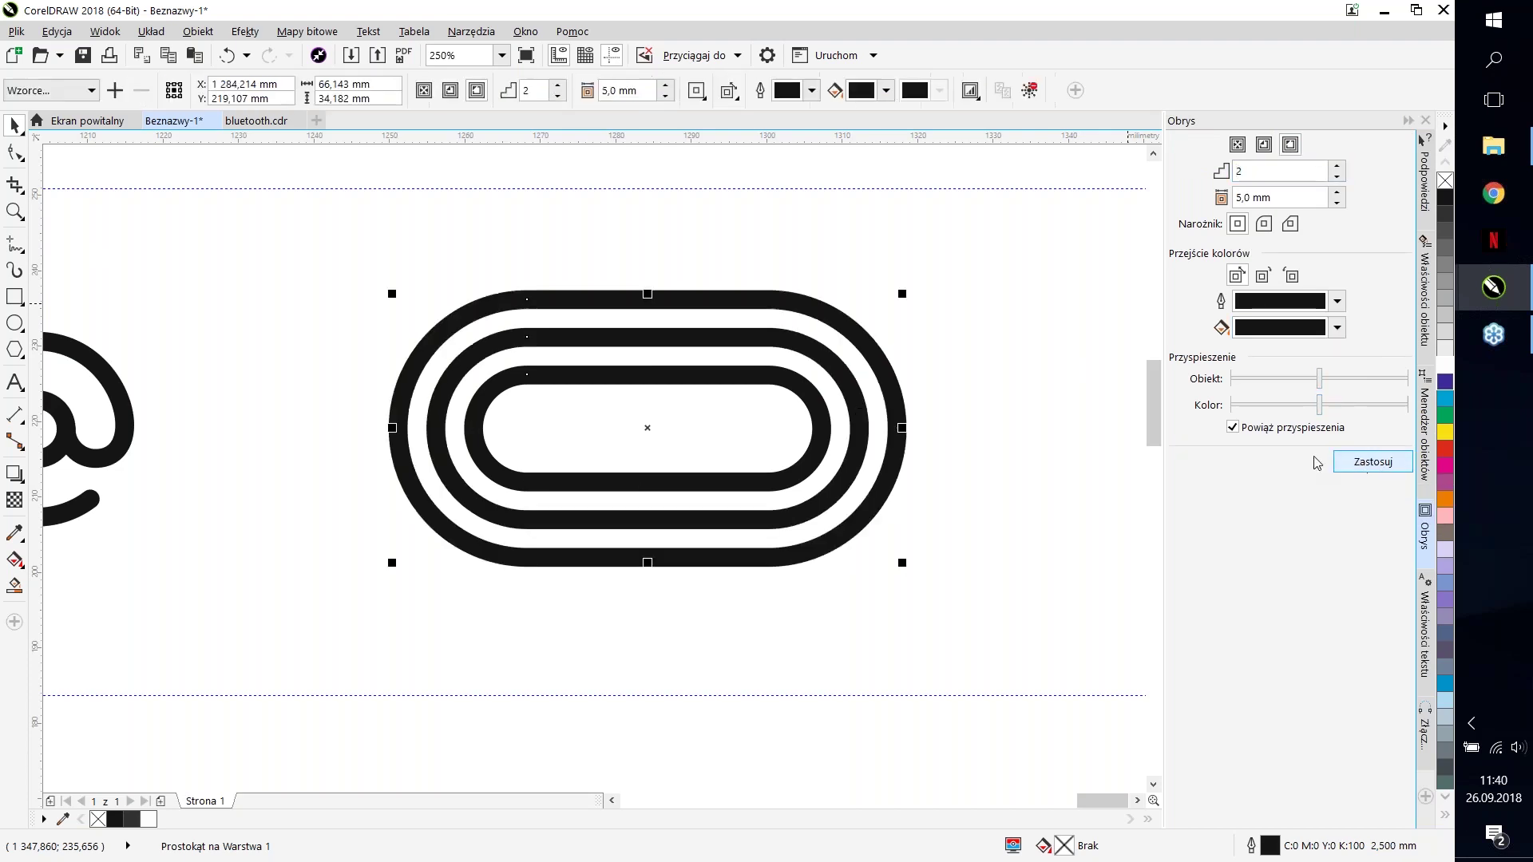
{"action": "left_click", "coordinate": [186, 36]}
Step: Break the contour group apart and select the separated rings
{"action": "left_click", "coordinate": [247, 357]}
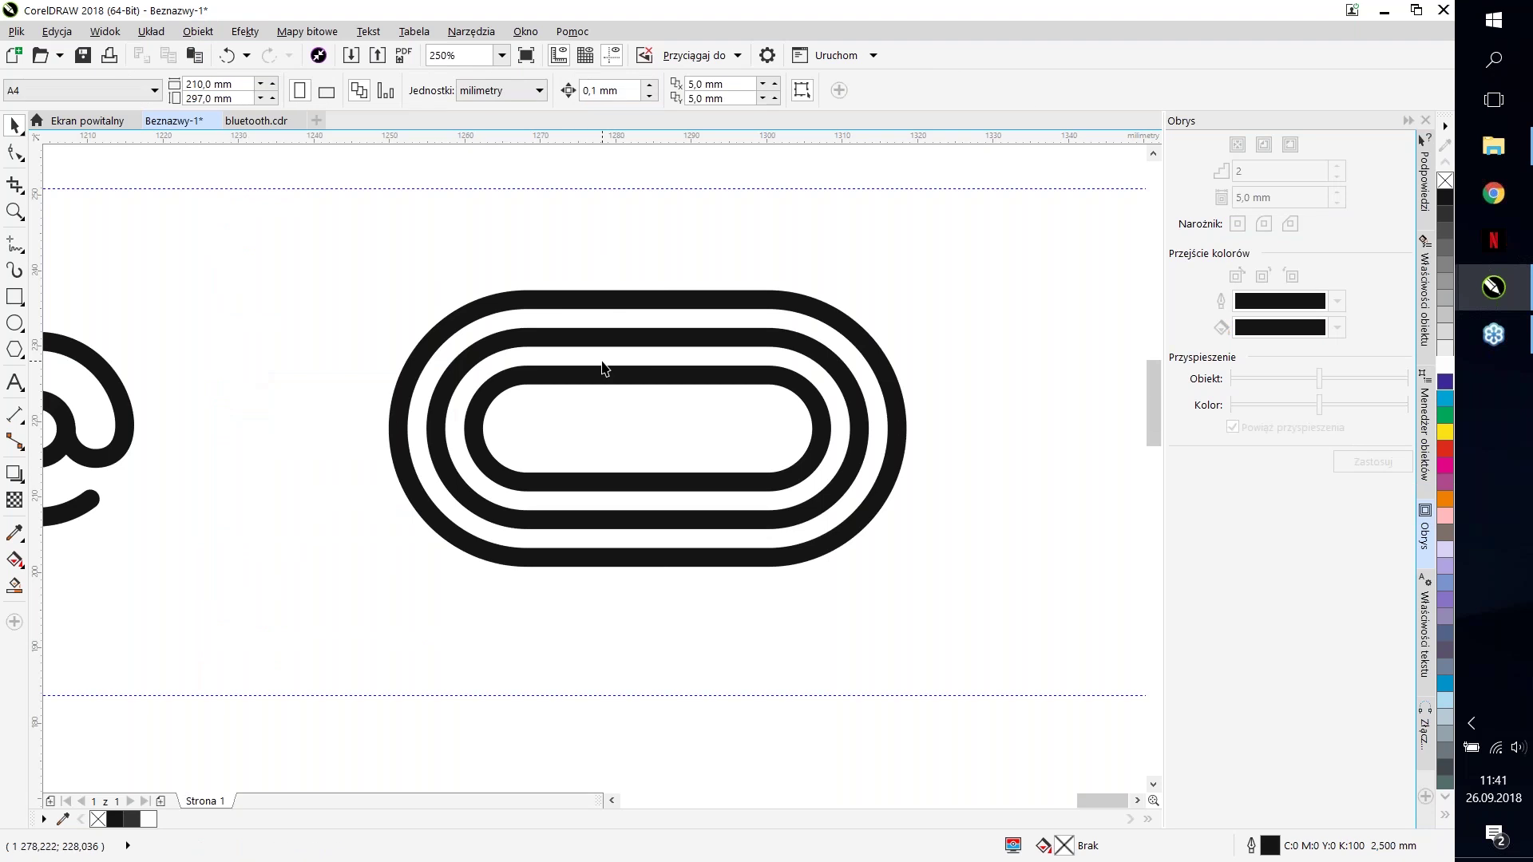
{"action": "left_click", "coordinate": [616, 341]}
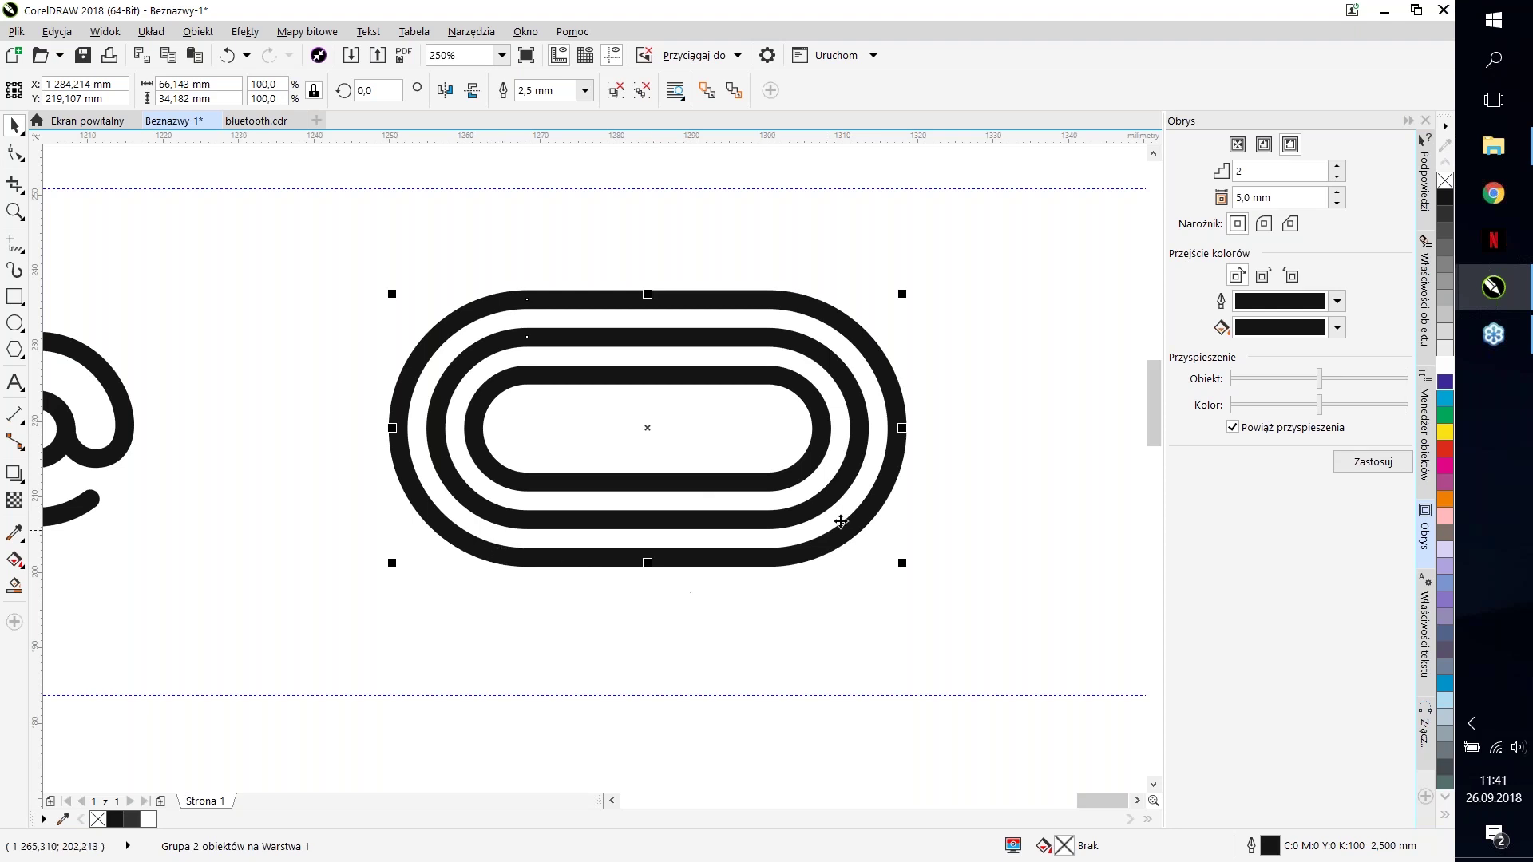
{"action": "left_click", "coordinate": [729, 523]}
{"action": "left_click", "coordinate": [633, 622]}
{"action": "left_click", "coordinate": [641, 529]}
{"action": "left_click", "coordinate": [647, 520], "text": "ctrl"}
Step: Try shifting the middle and inner rings down, then undo the moves
{"action": "left_click_drag", "start_coordinate": [647, 520], "coordinate": [638, 558]}
{"action": "mouse_move", "coordinate": [641, 483]}
{"action": "left_mouse_down"}
{"action": "mouse_move", "coordinate": [640, 504]}
{"action": "mouse_move", "coordinate": [645, 489]}
{"action": "left_mouse_up"}
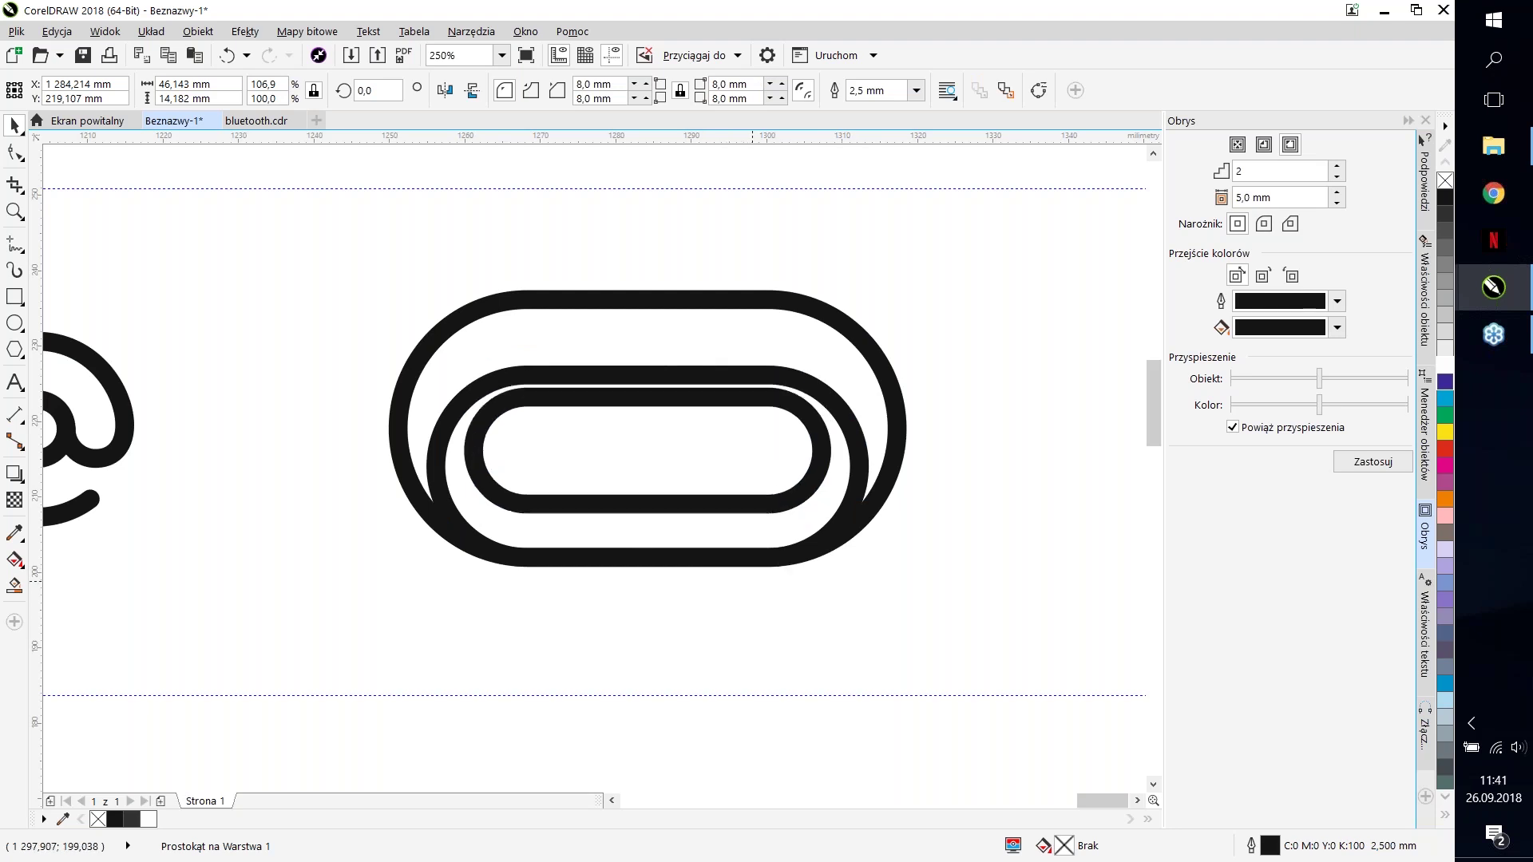
{"action": "key", "text": "ctrl+z"}
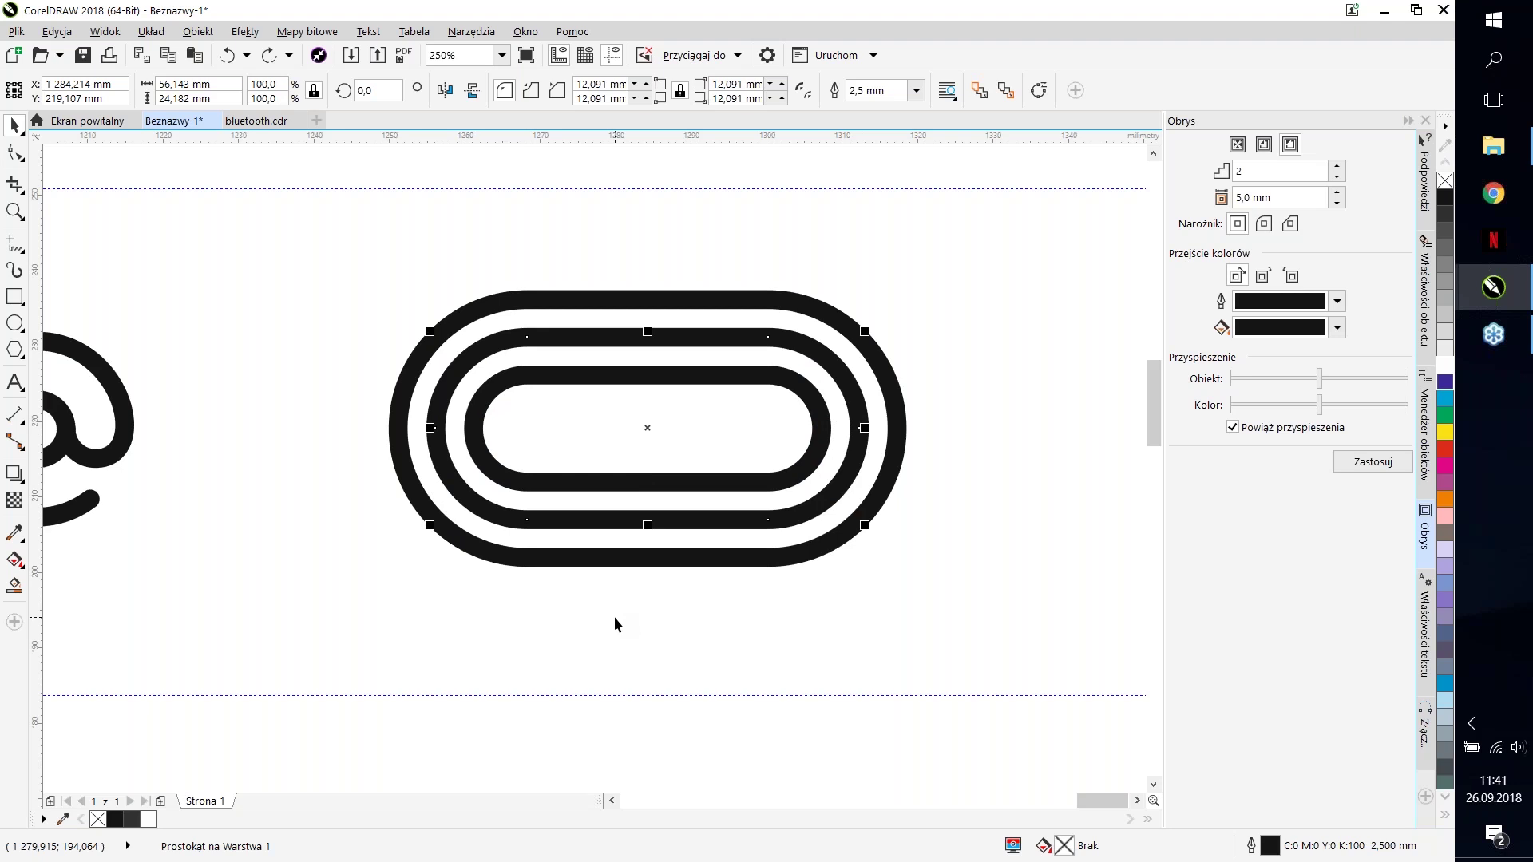
{"action": "left_click_drag", "start_coordinate": [531, 519], "coordinate": [531, 556]}
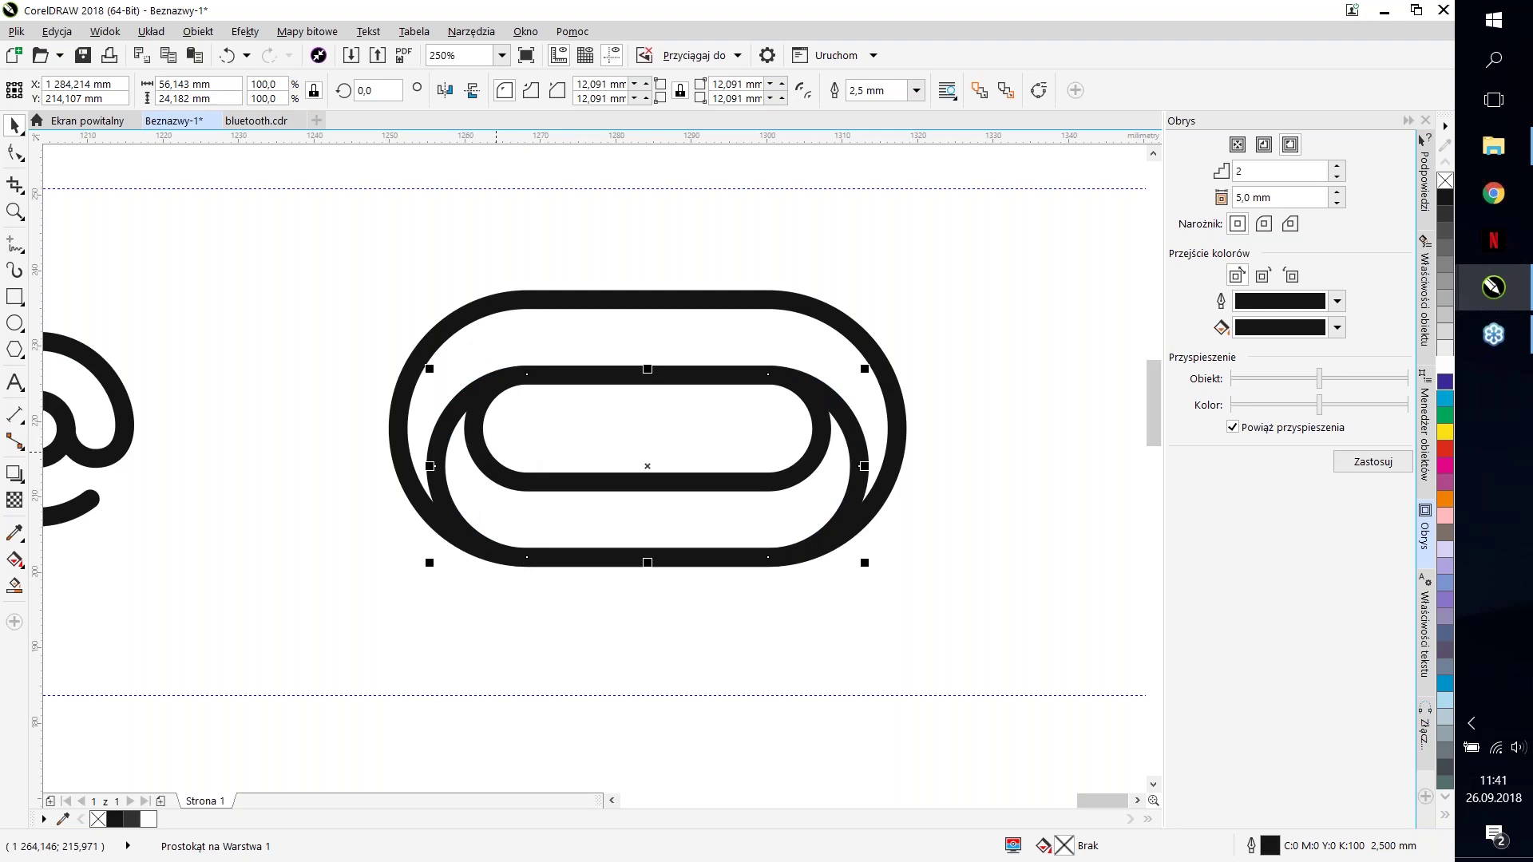
{"action": "key", "text": "ctrl+z"}
{"action": "key", "text": "ctrl+z"}
Step: Apply a 2-step 2,5 mm contour, break it apart and ungroup the rings
{"action": "type", "text": "2,5"}
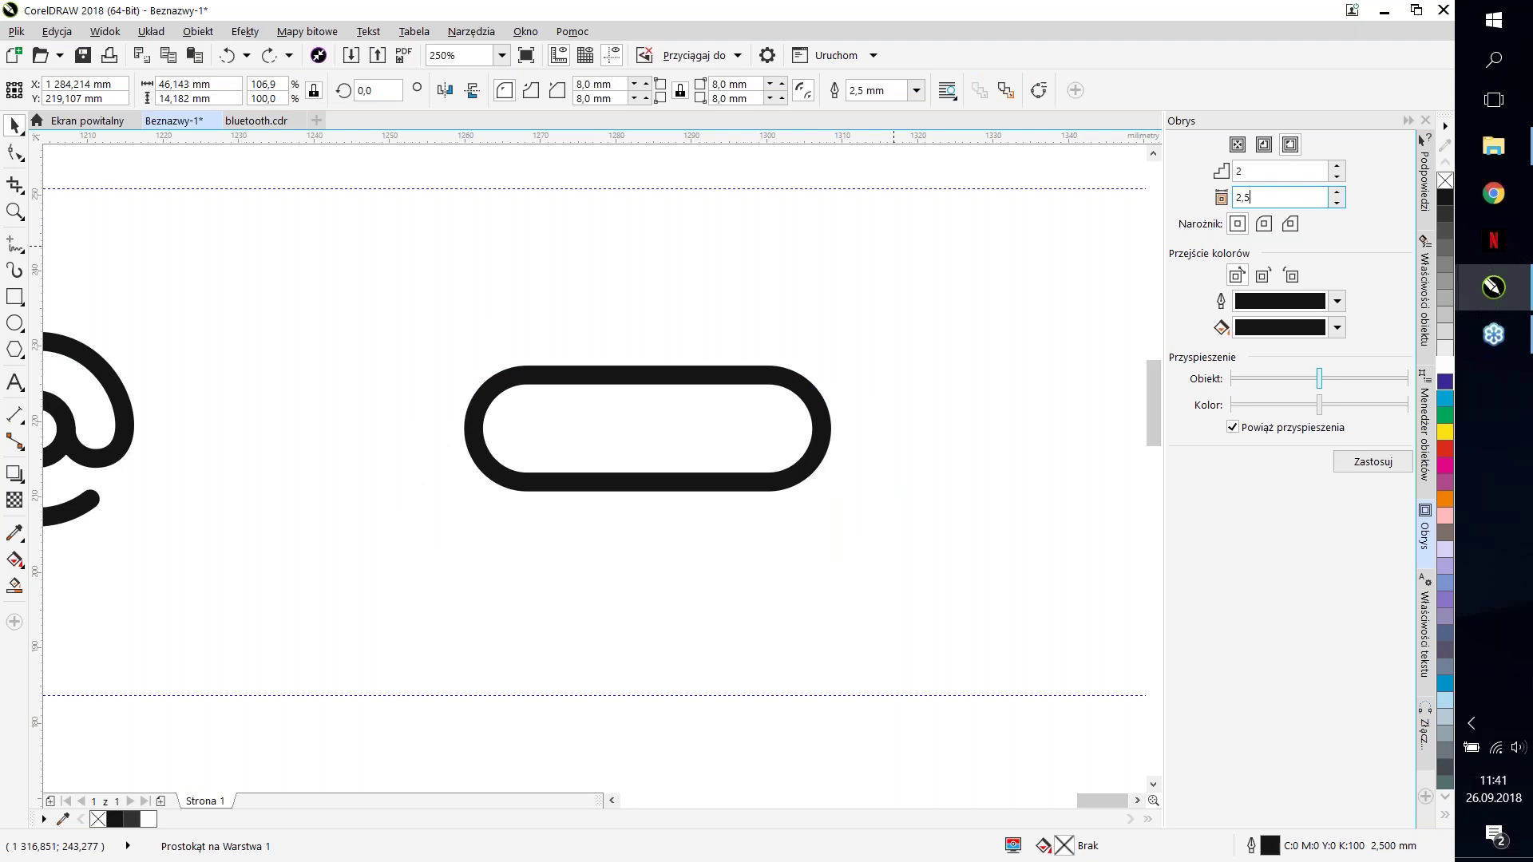
{"action": "key", "text": "Return"}
{"action": "left_click", "coordinate": [892, 254]}
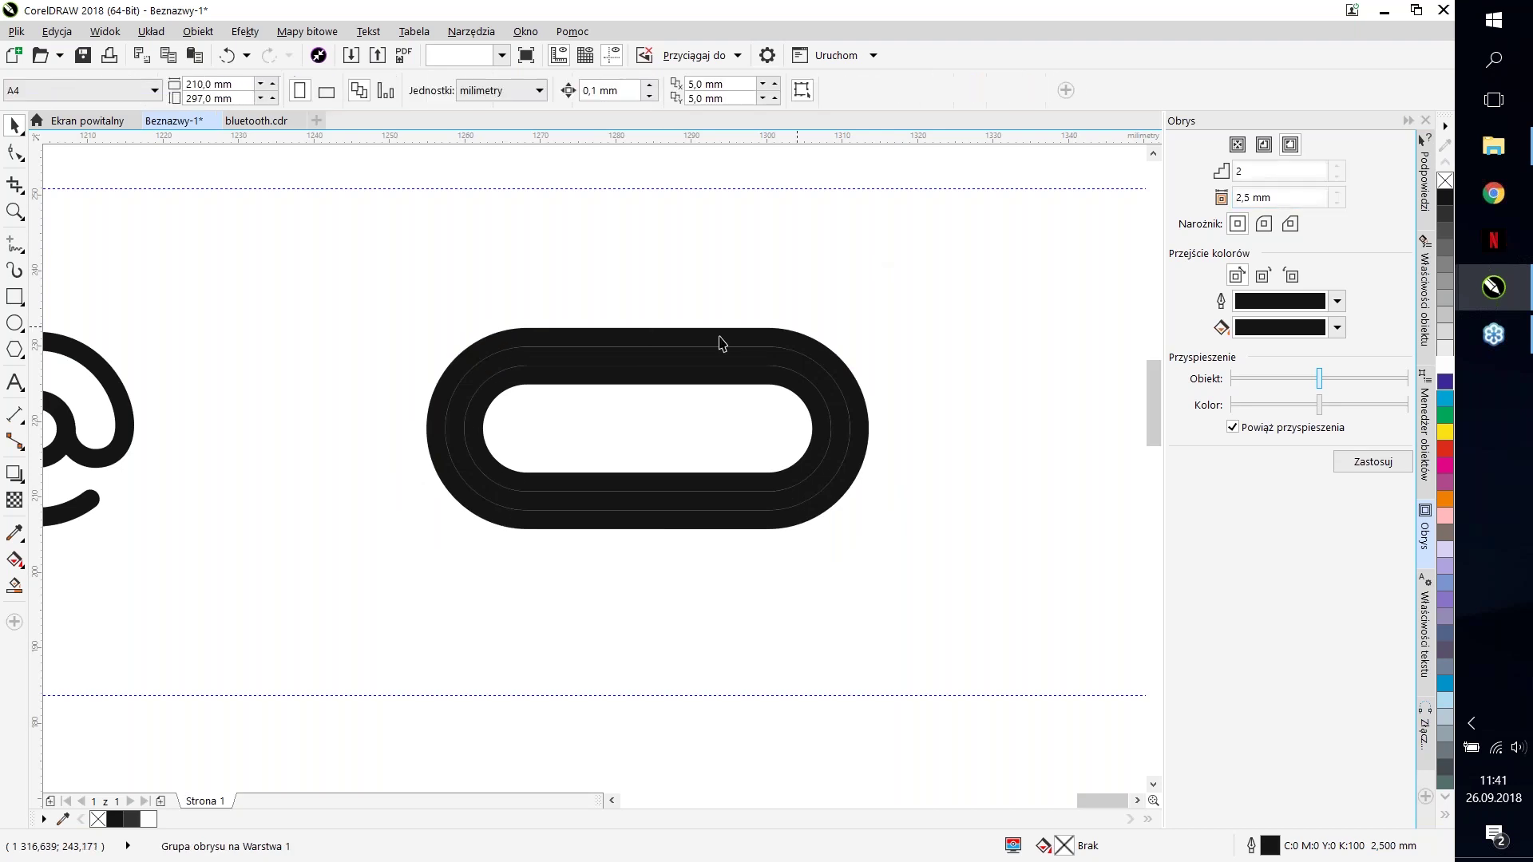
{"action": "left_click_drag", "start_coordinate": [341, 262], "coordinate": [1074, 608]}
{"action": "key", "text": "ctrl+k"}
{"action": "left_click", "coordinate": [978, 567]}
{"action": "left_click", "coordinate": [649, 357]}
{"action": "key", "text": "ctrl+u"}
Step: Shift the rings down to overlap, then convert the outer ring to curves
{"action": "left_click", "coordinate": [639, 290]}
{"action": "left_click", "coordinate": [606, 385]}
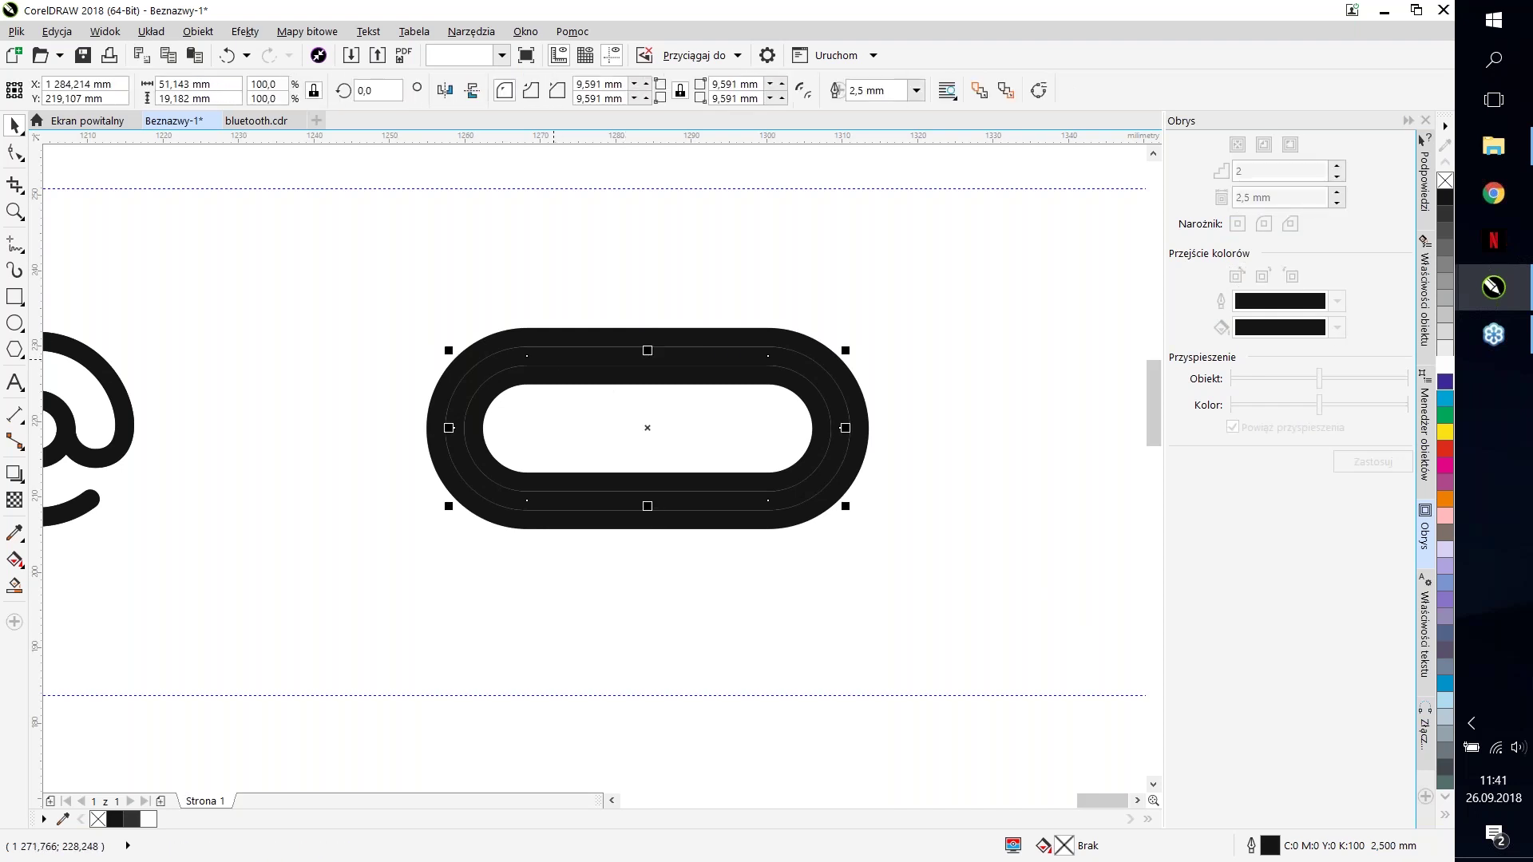
{"action": "mouse_move", "coordinate": [552, 357]}
{"action": "left_mouse_down"}
{"action": "mouse_move", "coordinate": [552, 375]}
{"action": "mouse_move", "coordinate": [552, 338]}
{"action": "mouse_move", "coordinate": [553, 354]}
{"action": "left_mouse_up"}
{"action": "left_click_drag", "start_coordinate": [586, 537], "coordinate": [623, 738]}
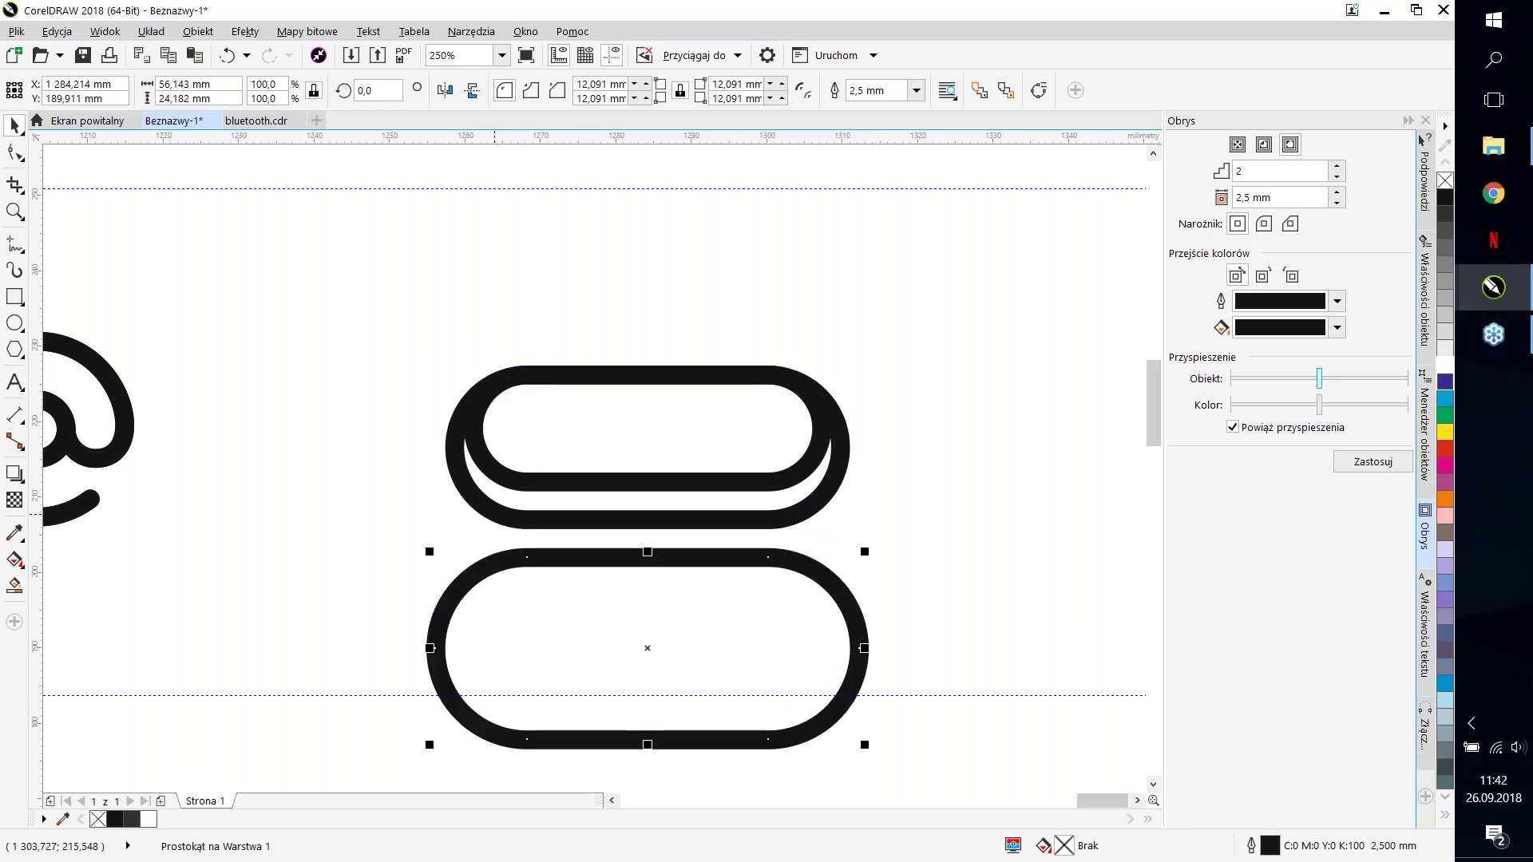
{"action": "left_click_drag", "start_coordinate": [708, 739], "coordinate": [702, 472]}
{"action": "left_click", "coordinate": [492, 327]}
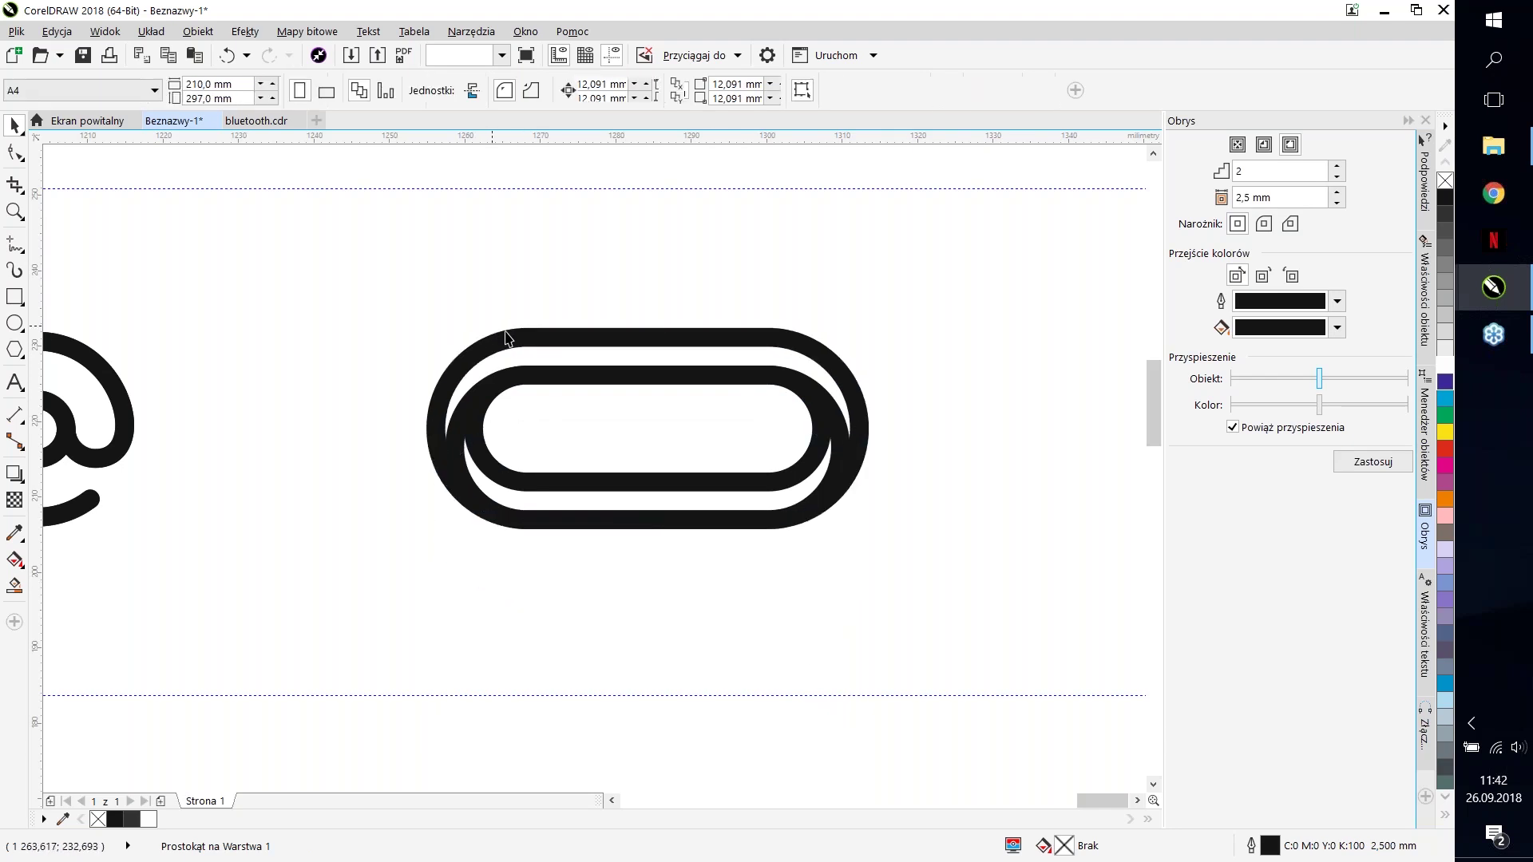
{"action": "left_click", "coordinate": [501, 338]}
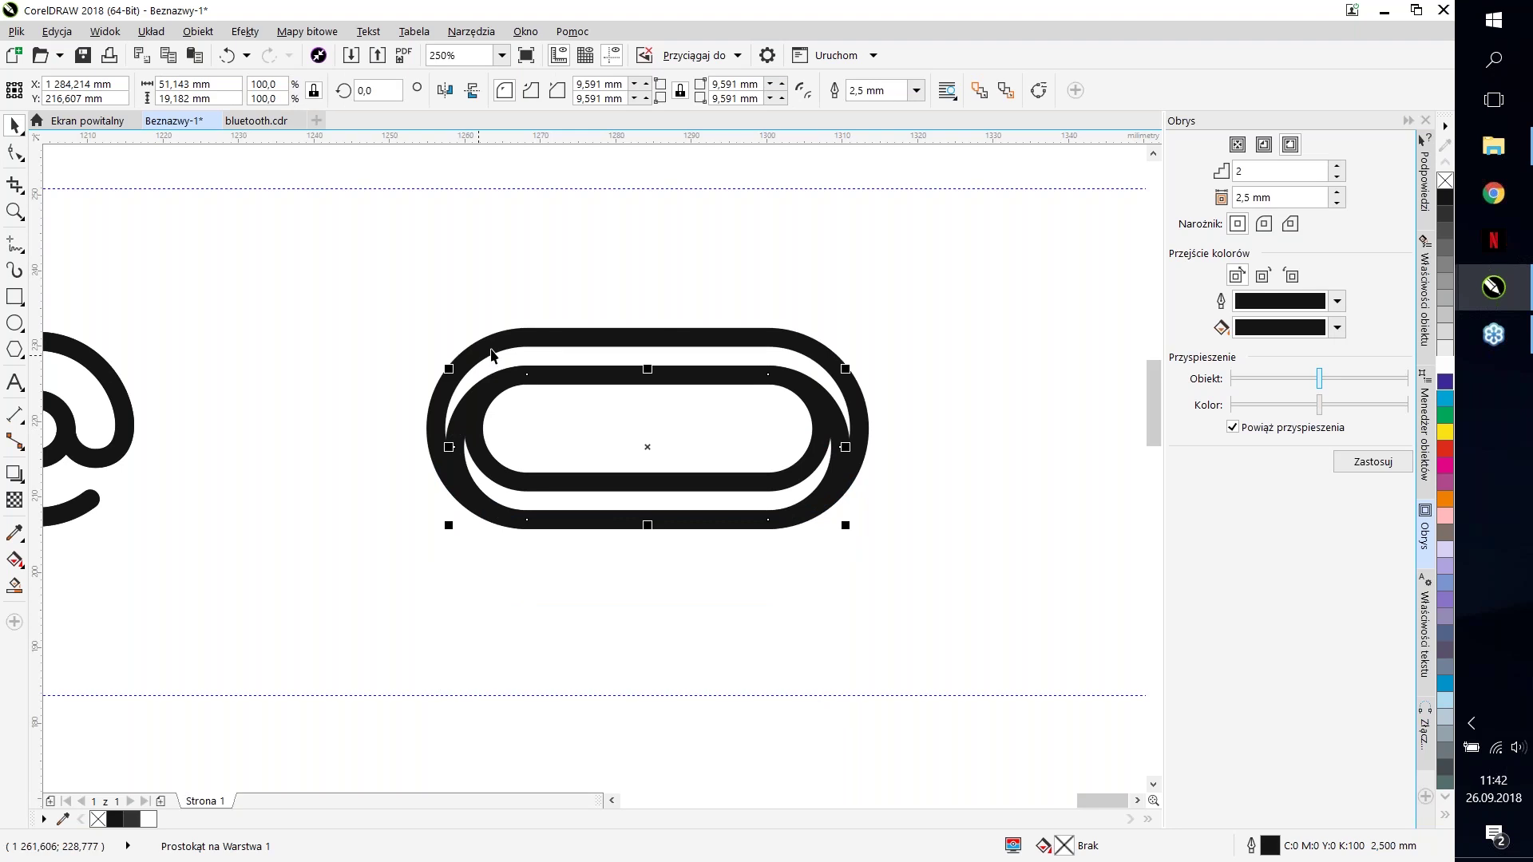
{"action": "key", "text": "ctrl+q"}
Step: Break the top-left curve open and delete its curled end and the outer curve's end node
{"action": "key", "text": "F10"}
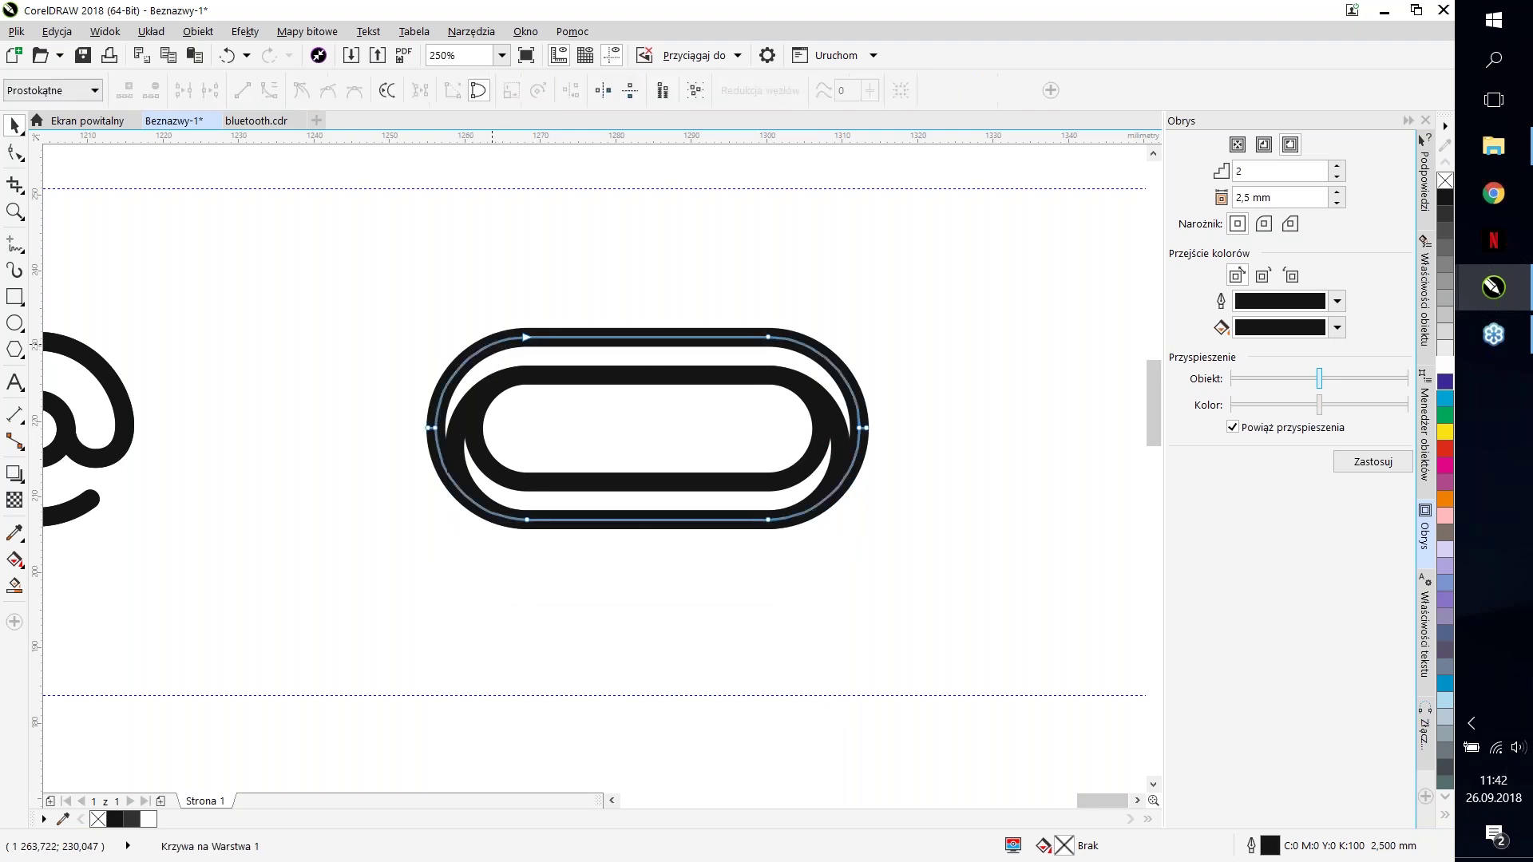
{"action": "left_click", "coordinate": [503, 338]}
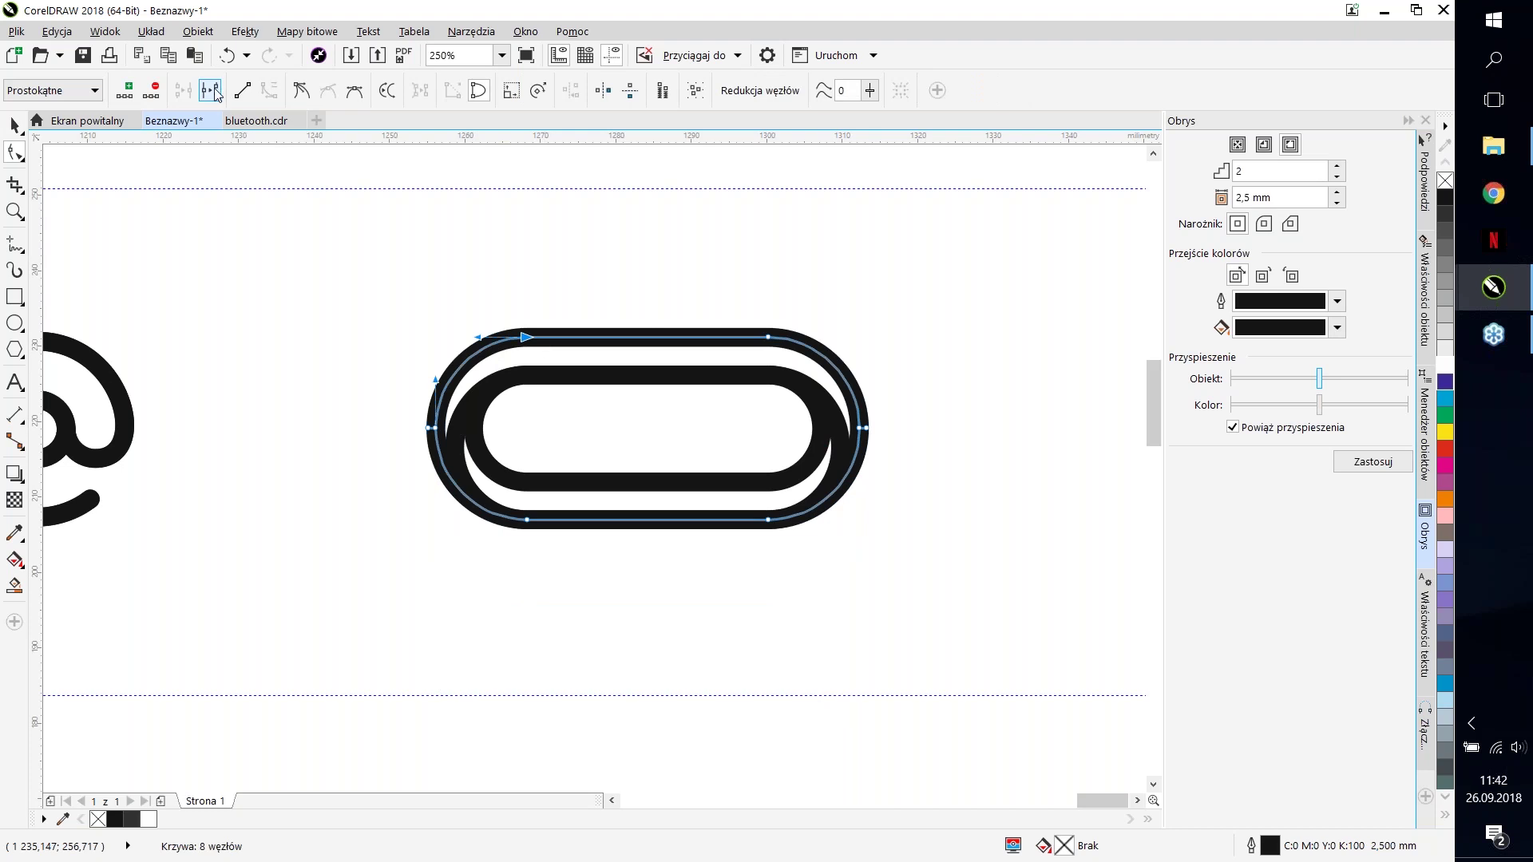
{"action": "left_click", "coordinate": [213, 91]}
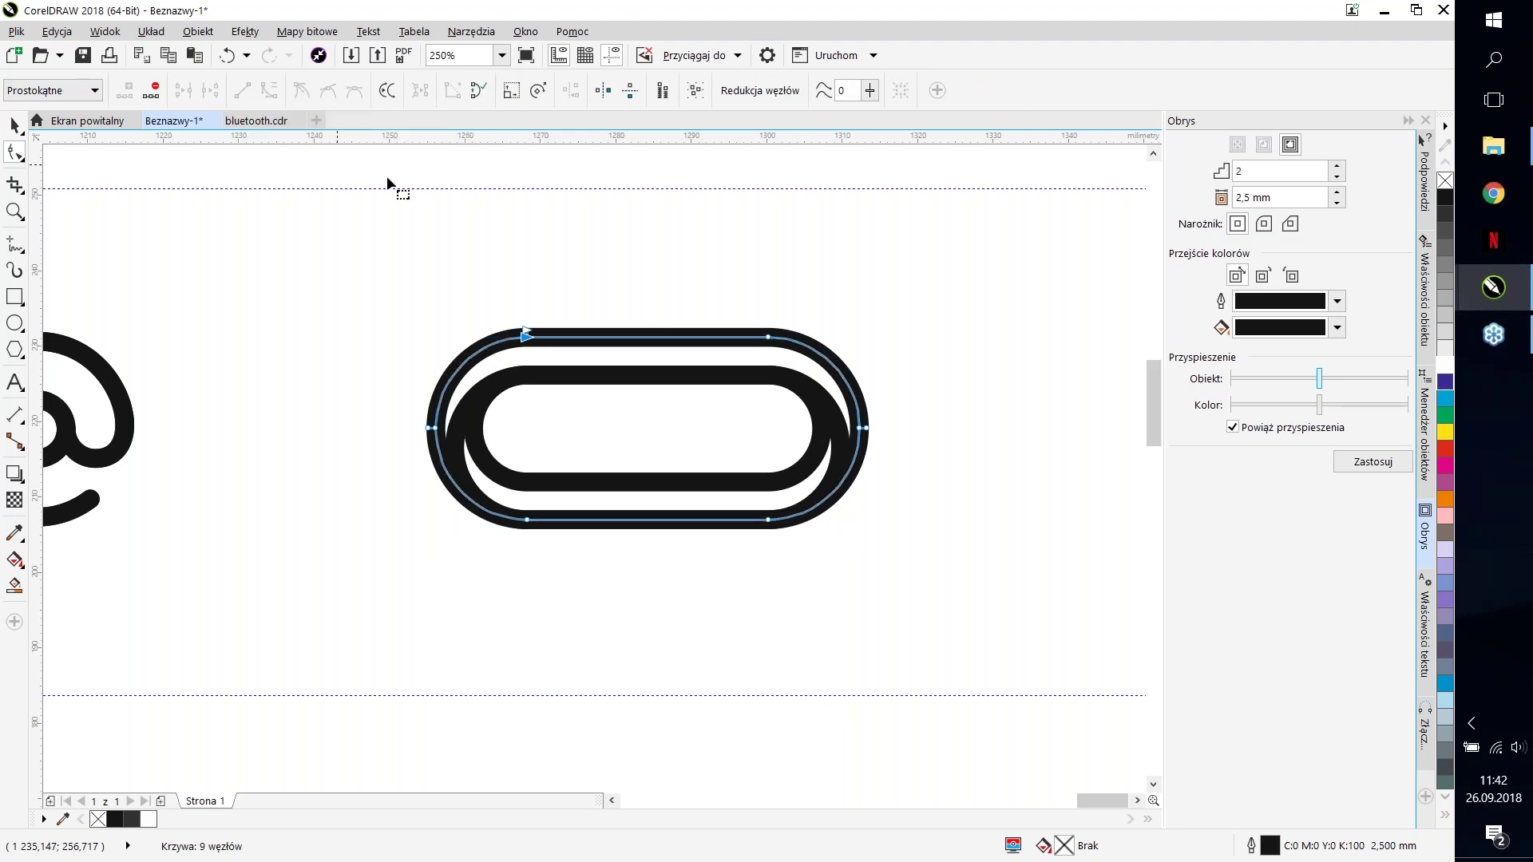
{"action": "left_click_drag", "start_coordinate": [524, 336], "coordinate": [508, 300]}
{"action": "key", "text": "ctrl+z"}
{"action": "key", "text": "Delete"}
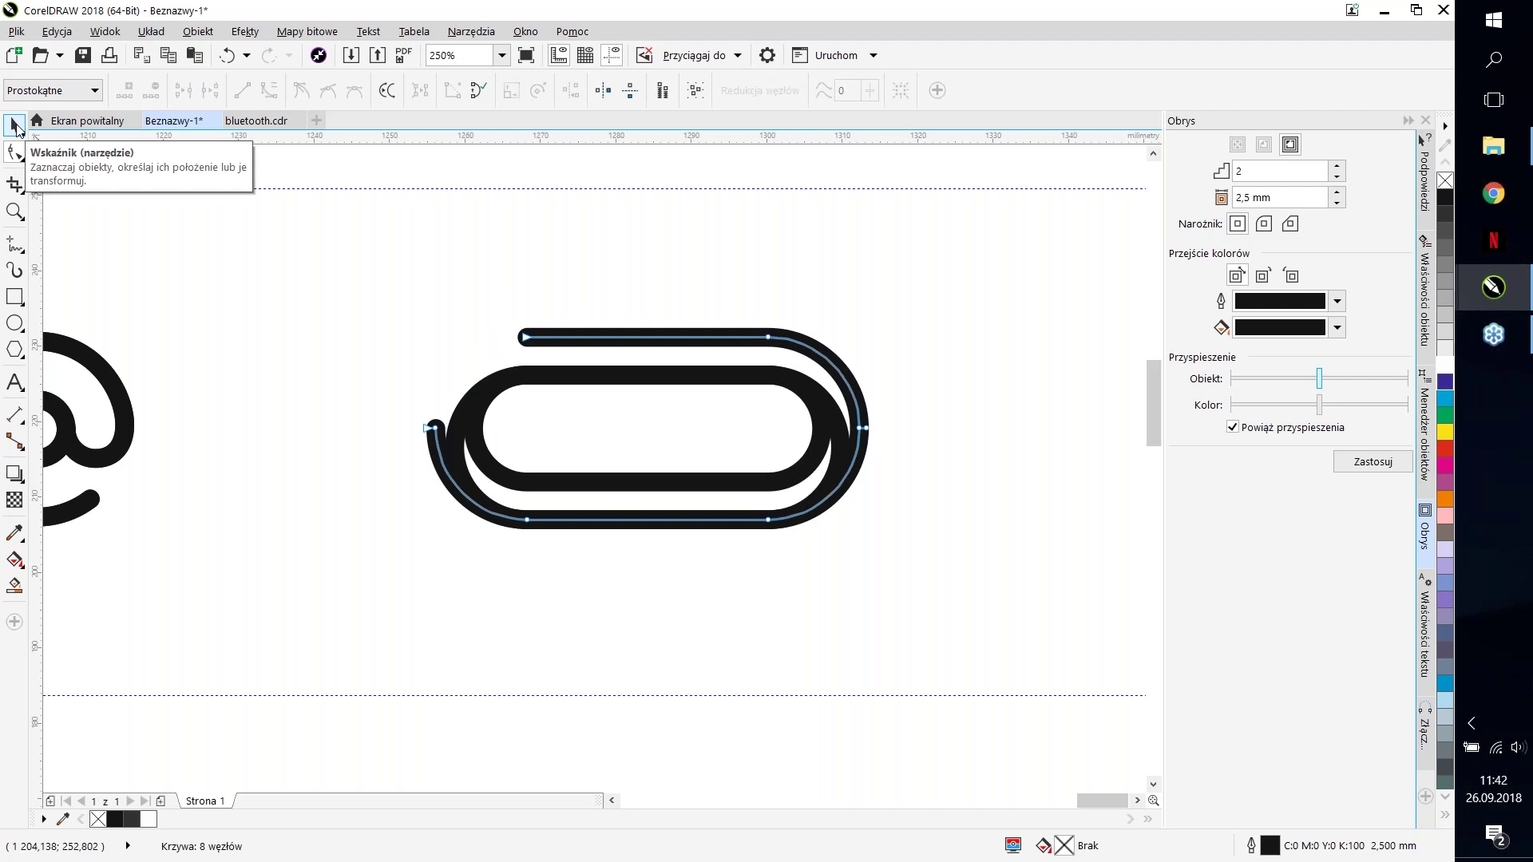
{"action": "left_click_drag", "start_coordinate": [405, 397], "coordinate": [451, 489]}
{"action": "key", "text": "Delete"}
Step: Convert the rounded rectangle to curves and delete its bottom-right and right-side nodes to open it
{"action": "left_click", "coordinate": [493, 497]}
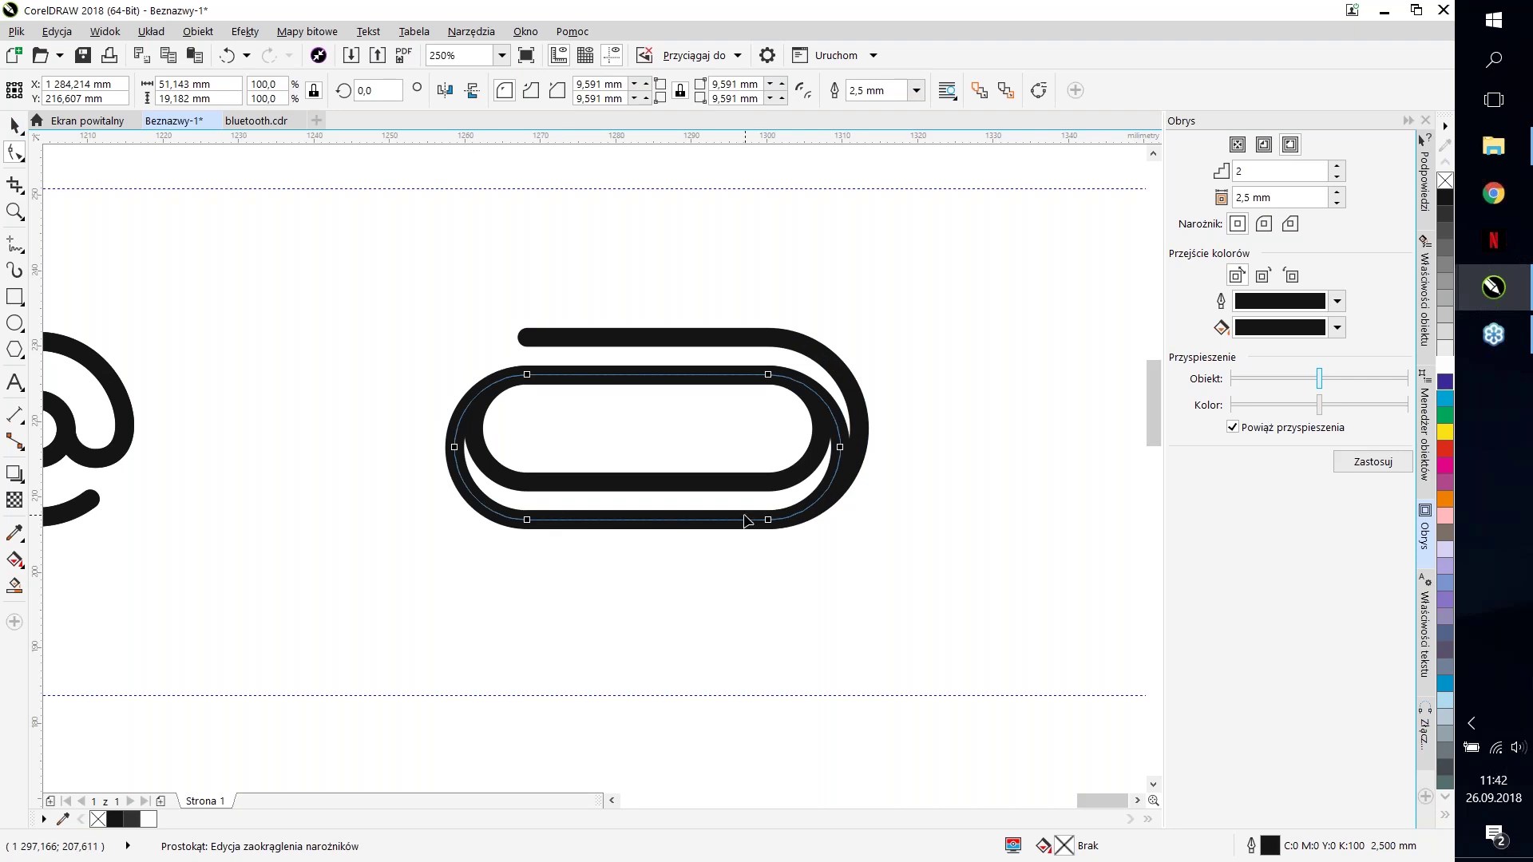
{"action": "key", "text": "ctrl+q"}
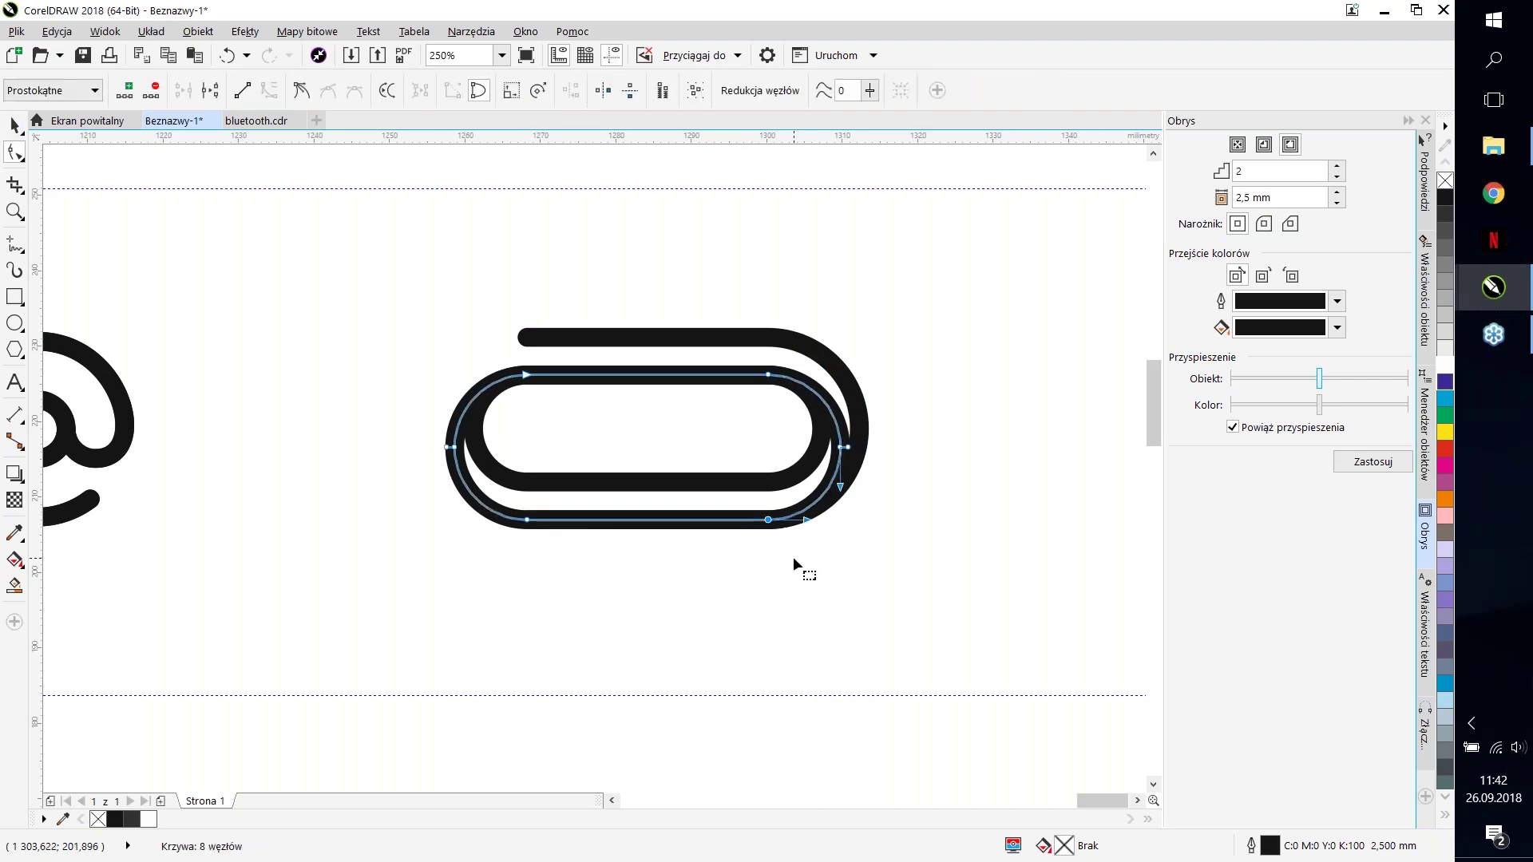
{"action": "left_click", "coordinate": [210, 91]}
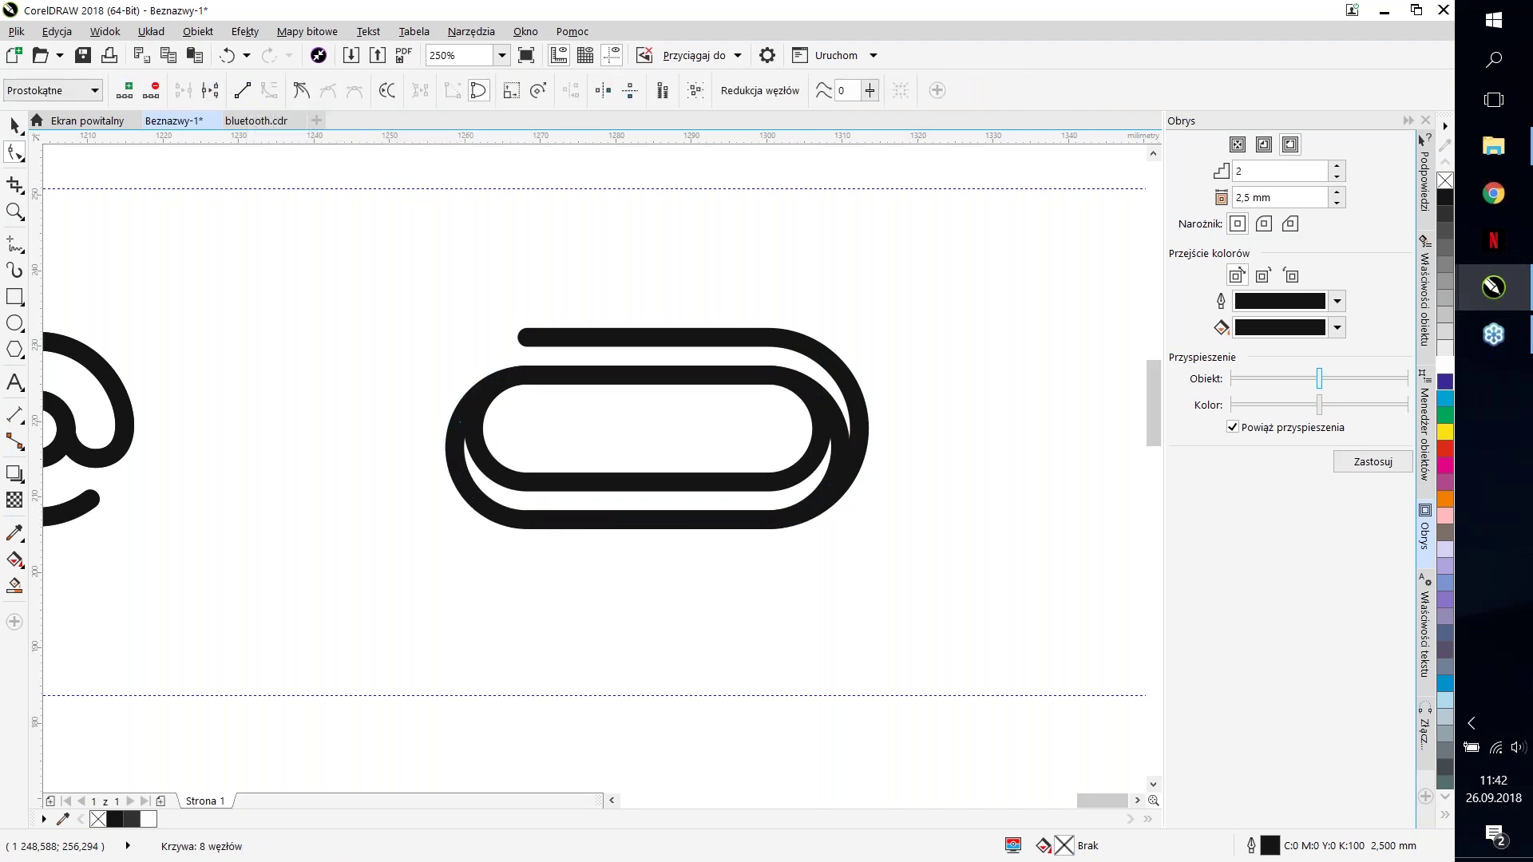
{"action": "left_click_drag", "start_coordinate": [751, 511], "coordinate": [851, 583]}
{"action": "key", "text": "Delete"}
{"action": "left_click_drag", "start_coordinate": [818, 425], "coordinate": [868, 473]}
{"action": "key", "text": "Delete"}
{"action": "left_click", "coordinate": [548, 484]}
Step: Convert the inner rounded rectangle to curves and cut its left end open
{"action": "left_click", "coordinate": [553, 479]}
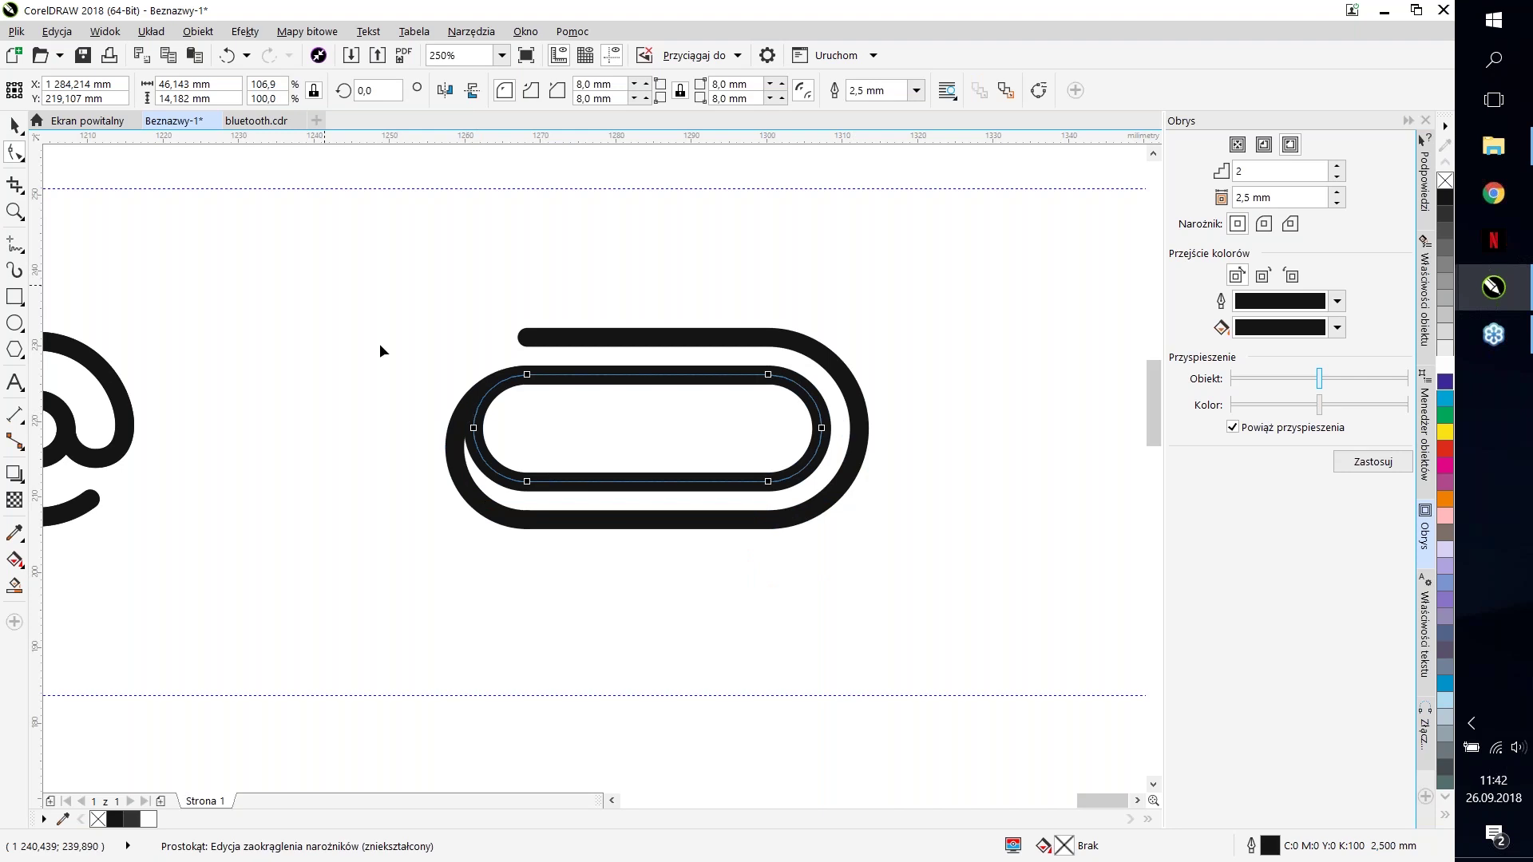
{"action": "key", "text": "ctrl+q"}
{"action": "left_click_drag", "start_coordinate": [429, 377], "coordinate": [491, 433]}
{"action": "left_click", "coordinate": [210, 90]}
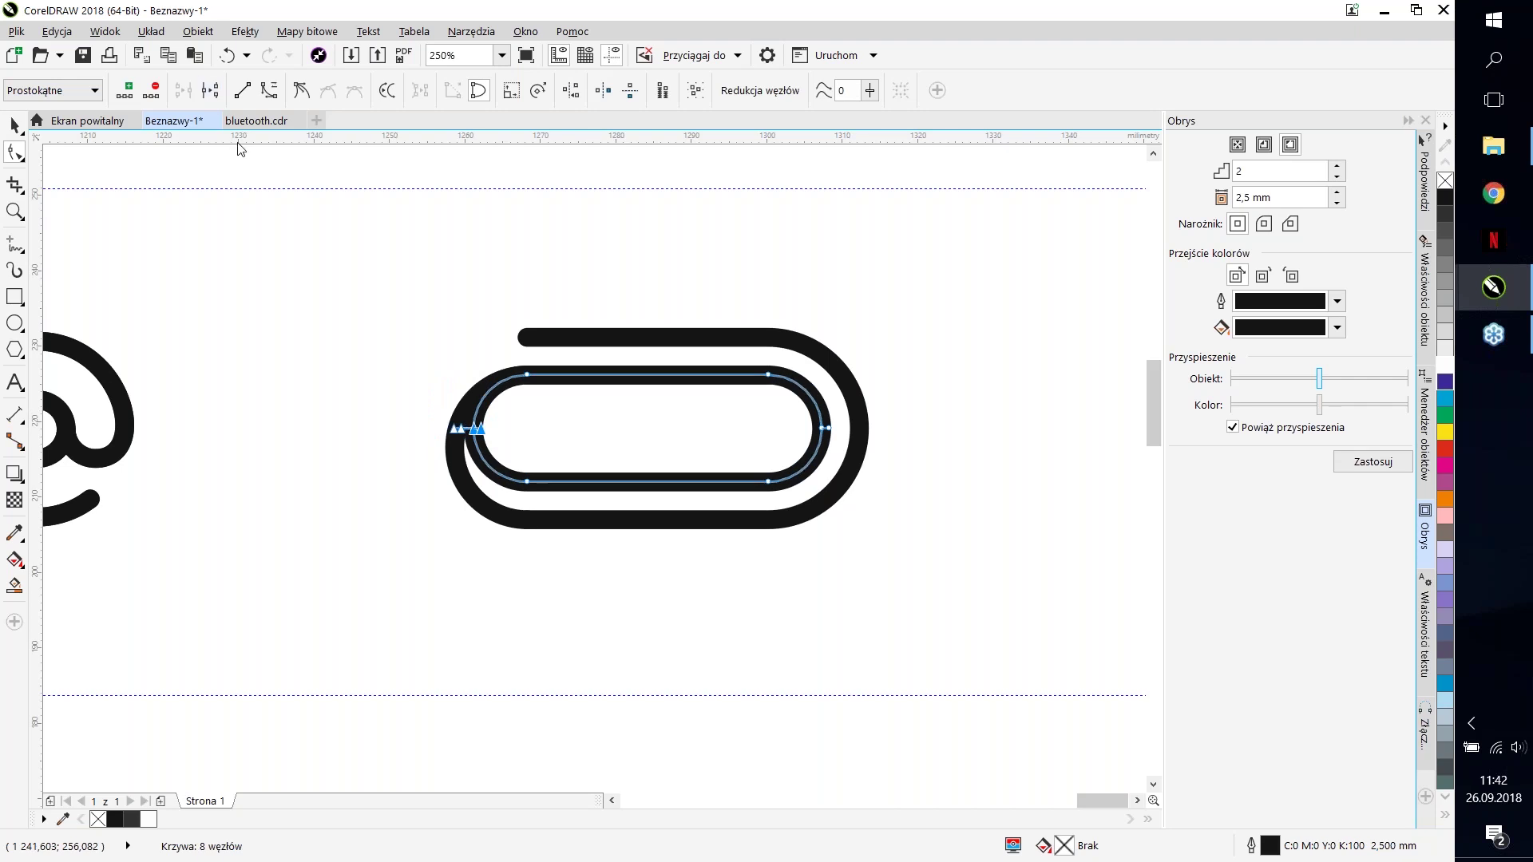
{"action": "left_click_drag", "start_coordinate": [375, 388], "coordinate": [509, 435]}
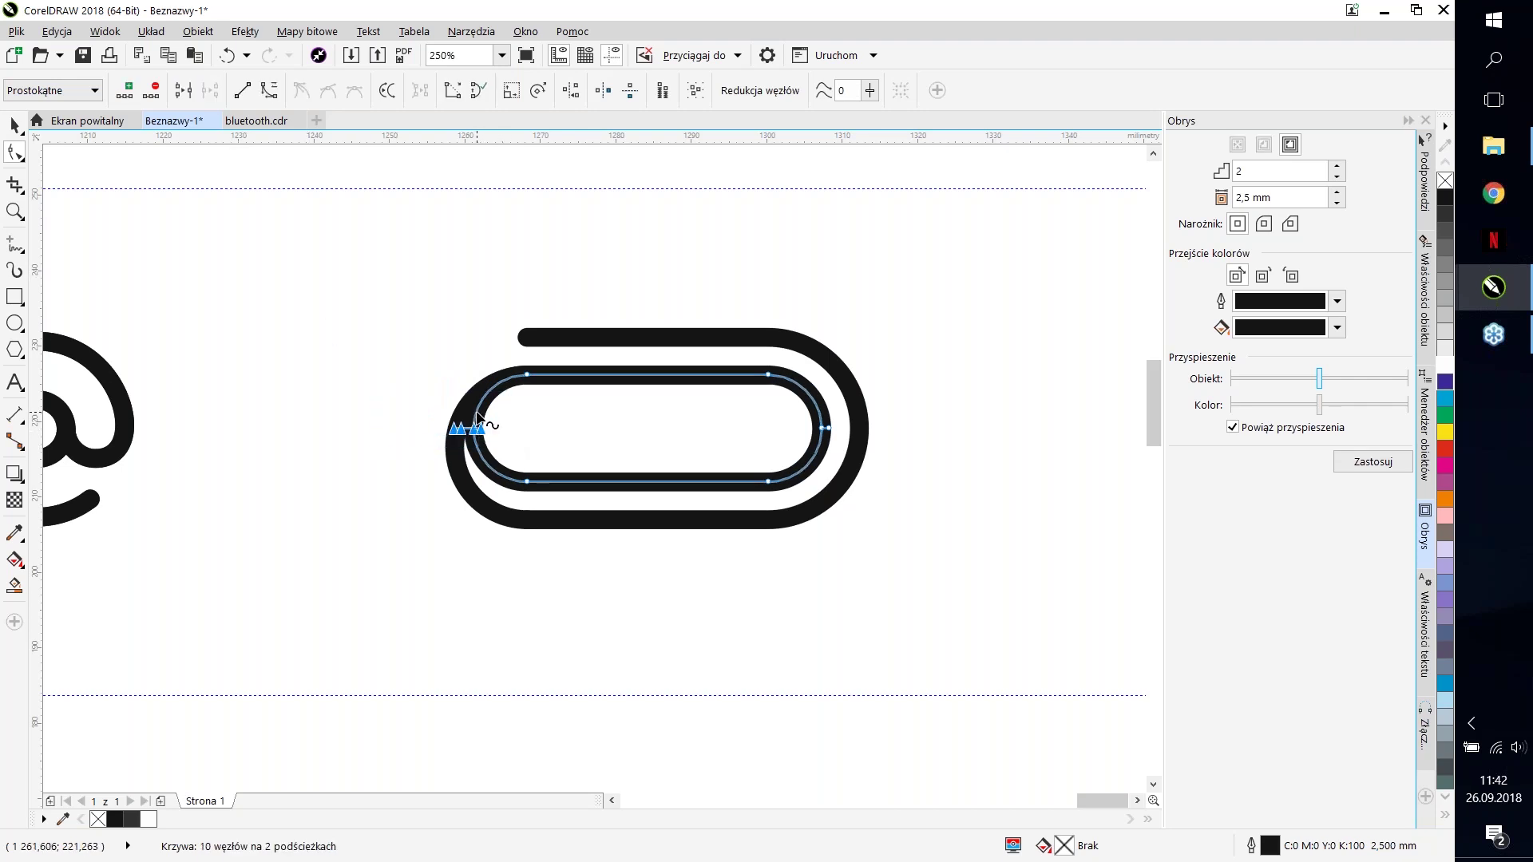
{"action": "key", "text": "Delete"}
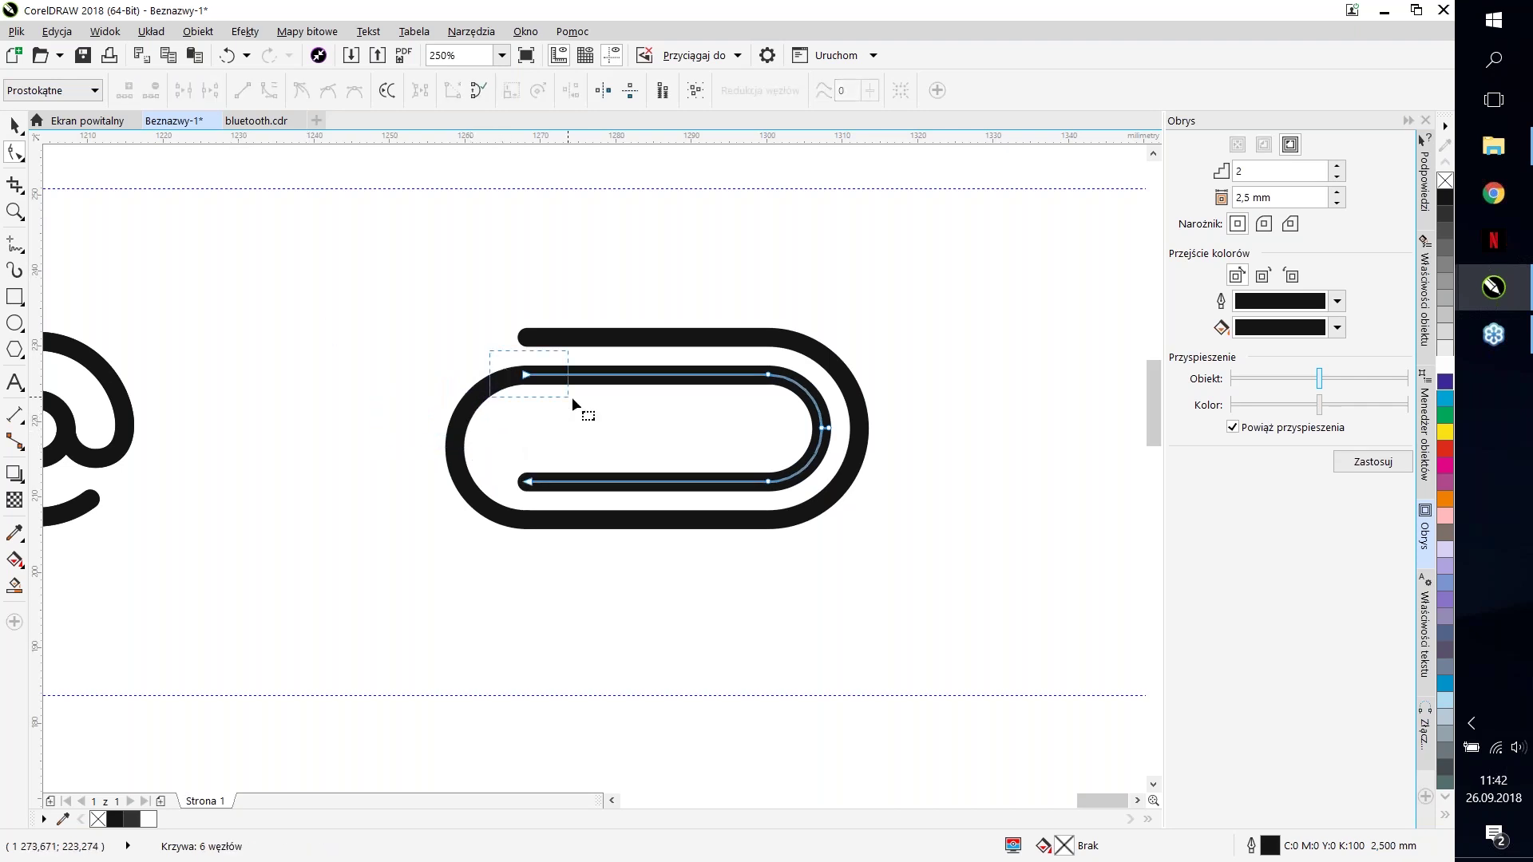
{"action": "key", "text": "Delete"}
Step: Adjust the inner curve's end node so the top inner bar ends correctly
{"action": "left_click", "coordinate": [681, 379]}
{"action": "scroll", "coordinate": [774, 383], "scroll_direction": "up", "scroll_amount": 1}
{"action": "left_click_drag", "start_coordinate": [763, 370], "coordinate": [727, 373]}
{"action": "left_click_drag", "start_coordinate": [748, 373], "coordinate": [761, 367]}
{"action": "left_click", "coordinate": [617, 285]}
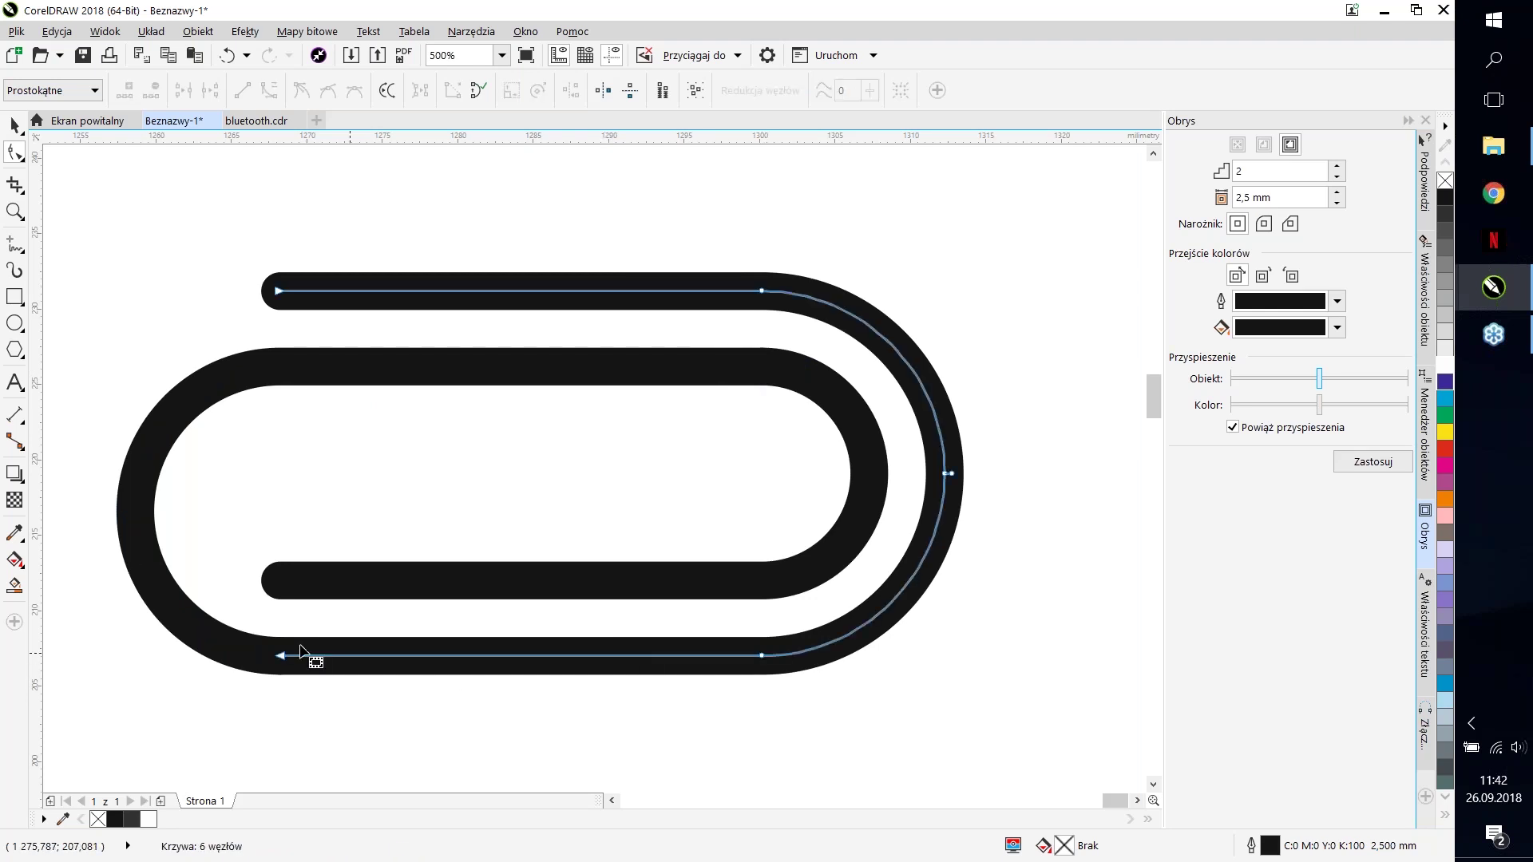
{"action": "key", "text": "End"}
{"action": "key", "text": "Delete"}
{"action": "key", "text": "ctrl+z"}
{"action": "key", "text": "Delete"}
{"action": "key", "text": "ctrl+z"}
{"action": "mouse_move", "coordinate": [281, 657]}
{"action": "left_mouse_down"}
{"action": "mouse_move", "coordinate": [339, 658]}
{"action": "mouse_move", "coordinate": [282, 657]}
{"action": "left_mouse_up"}
{"action": "scroll", "coordinate": [587, 641], "scroll_direction": "down", "scroll_amount": 1}
{"action": "left_click", "coordinate": [15, 126]}
{"action": "key", "text": "space"}
{"action": "left_click", "coordinate": [381, 166]}
{"action": "scroll", "coordinate": [667, 456], "scroll_direction": "down", "scroll_amount": 2}
{"action": "left_click_drag", "start_coordinate": [383, 328], "coordinate": [753, 527]}
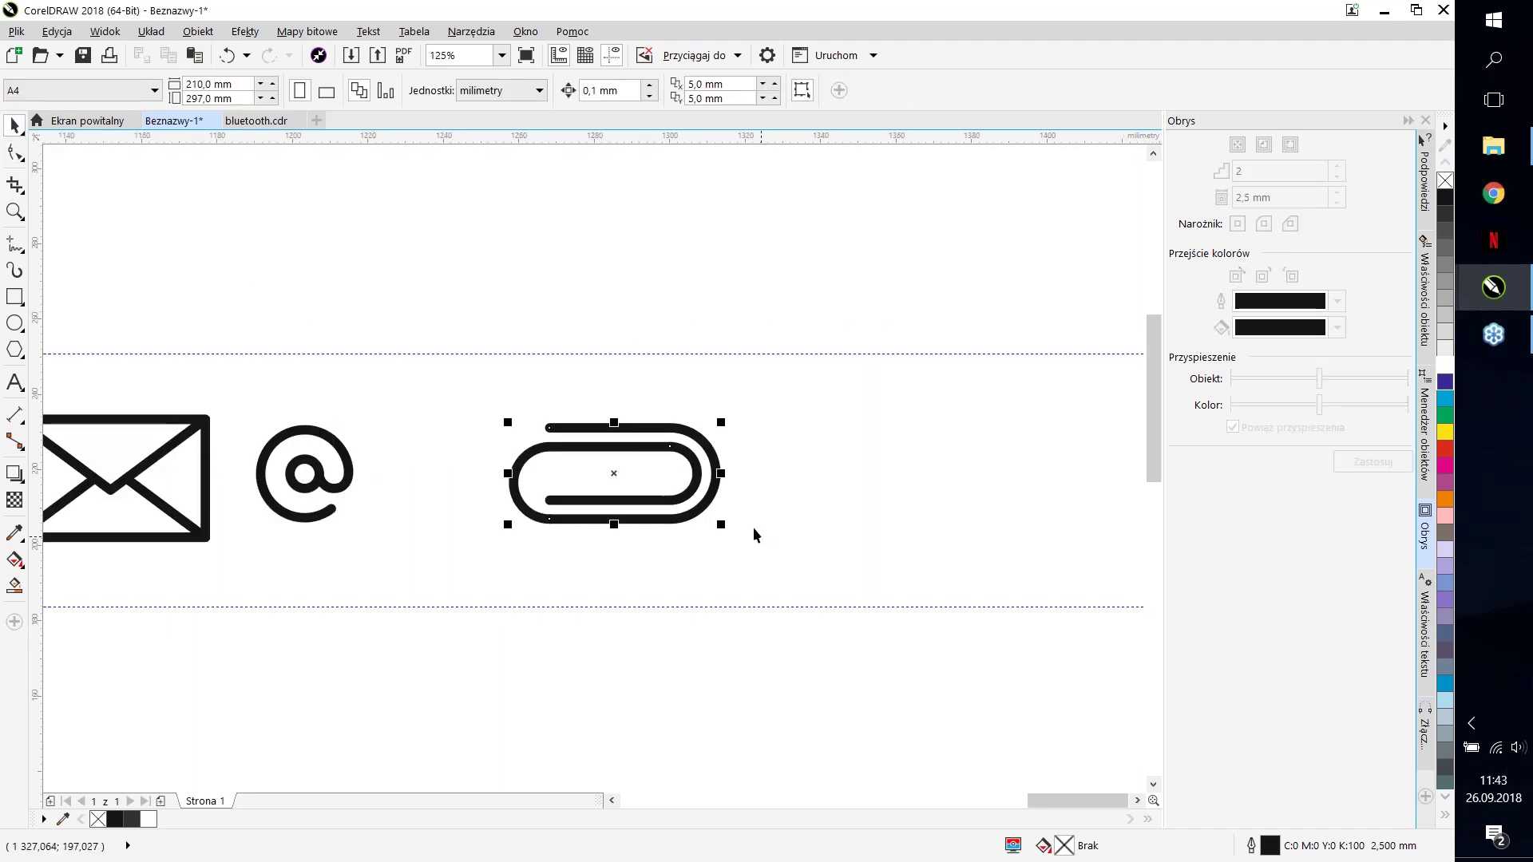
{"action": "scroll", "coordinate": [549, 449], "scroll_direction": "up", "scroll_amount": 2}
{"action": "scroll", "coordinate": [549, 449], "scroll_direction": "down", "scroll_amount": 6}
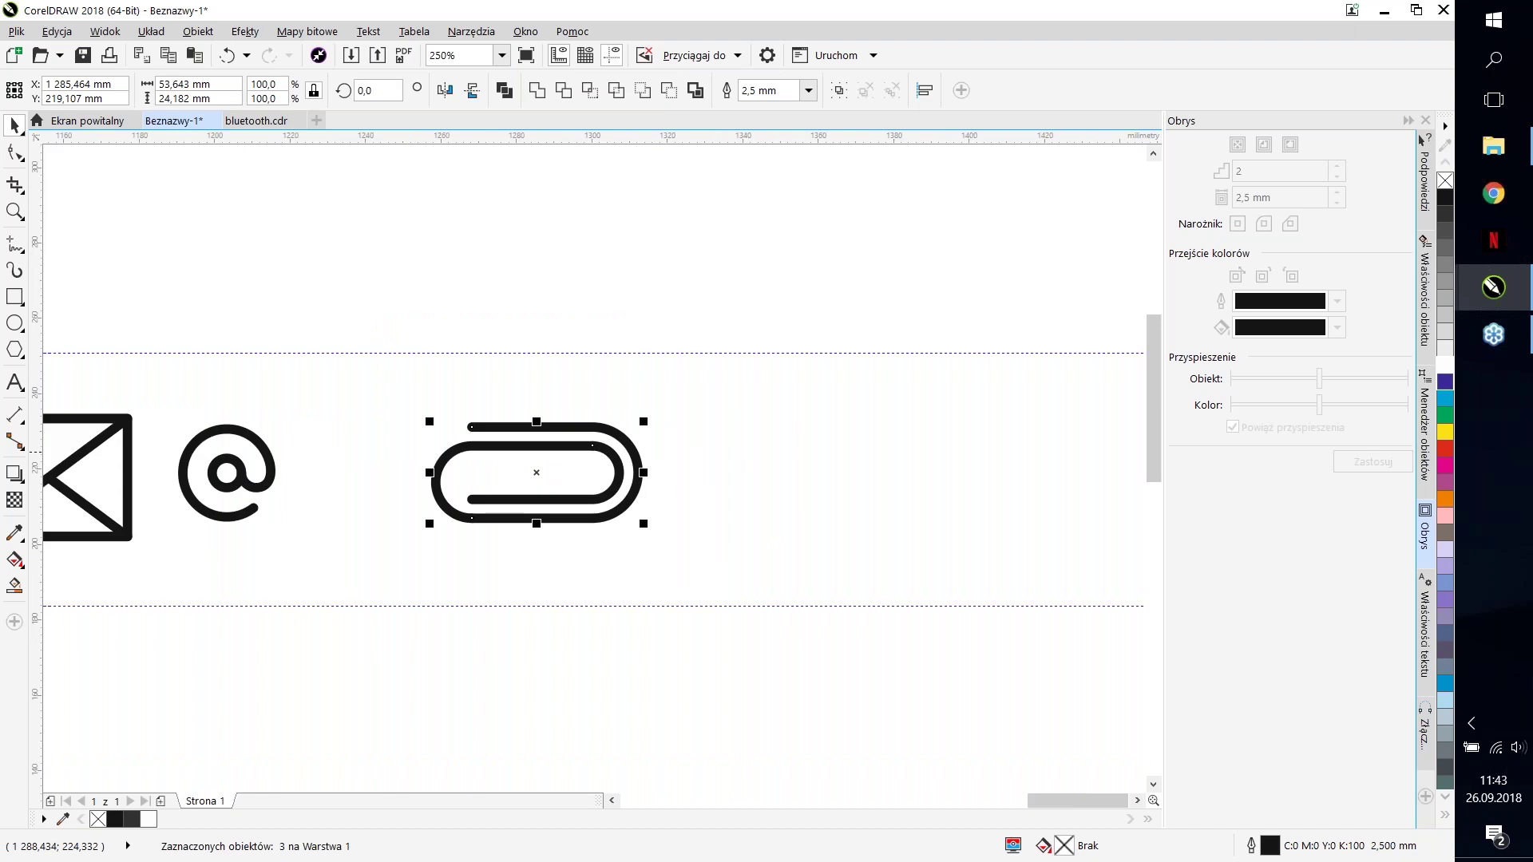
{"action": "scroll", "coordinate": [612, 475], "scroll_direction": "up", "scroll_amount": 6}
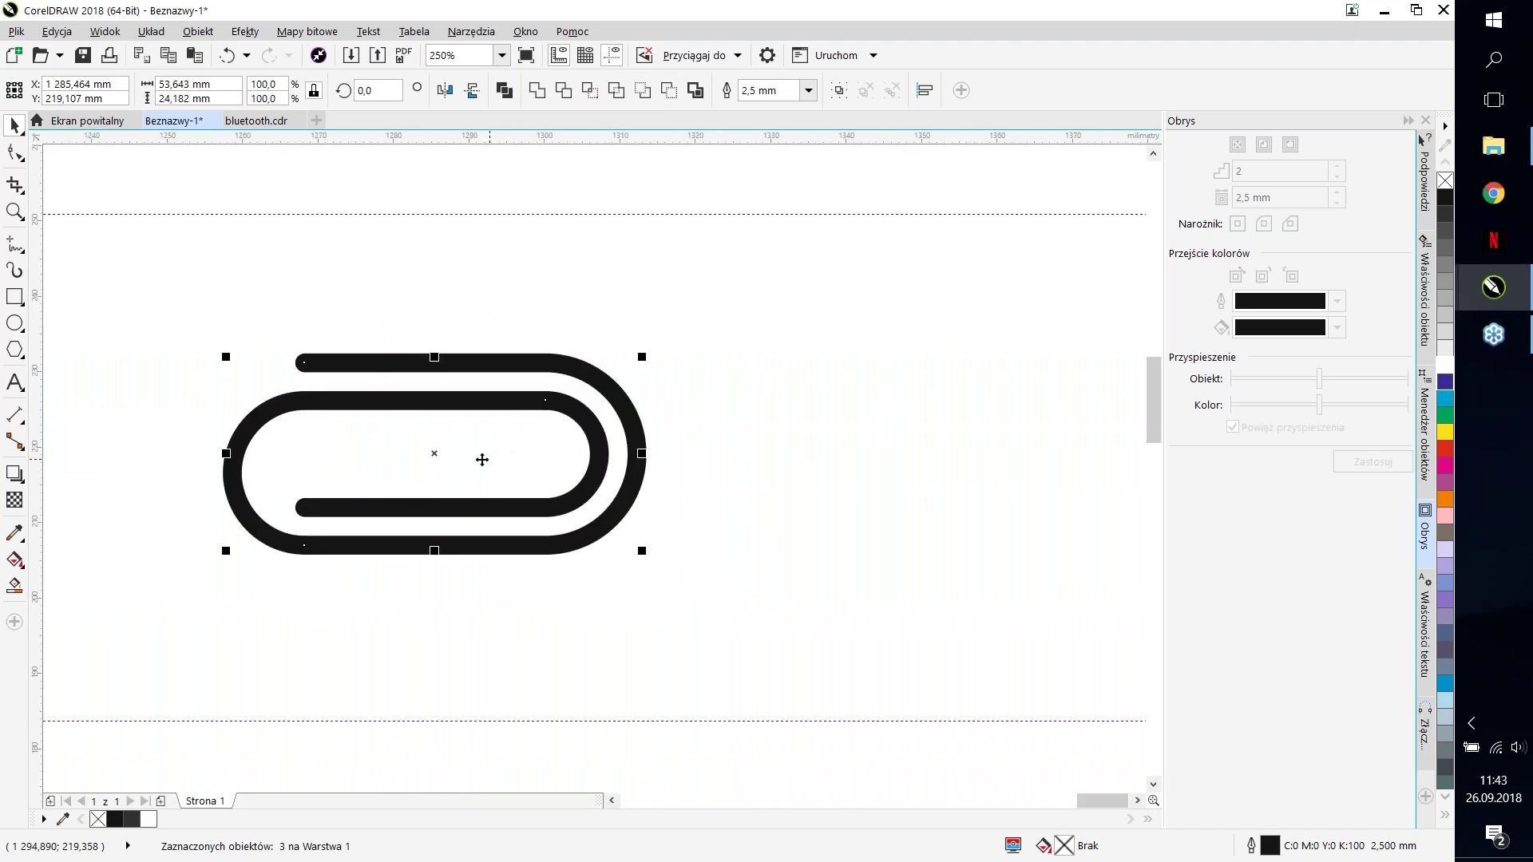
{"action": "scroll", "coordinate": [489, 539], "scroll_direction": "down", "scroll_amount": 4}
{"action": "scroll", "coordinate": [513, 514], "scroll_direction": "up", "scroll_amount": 2}
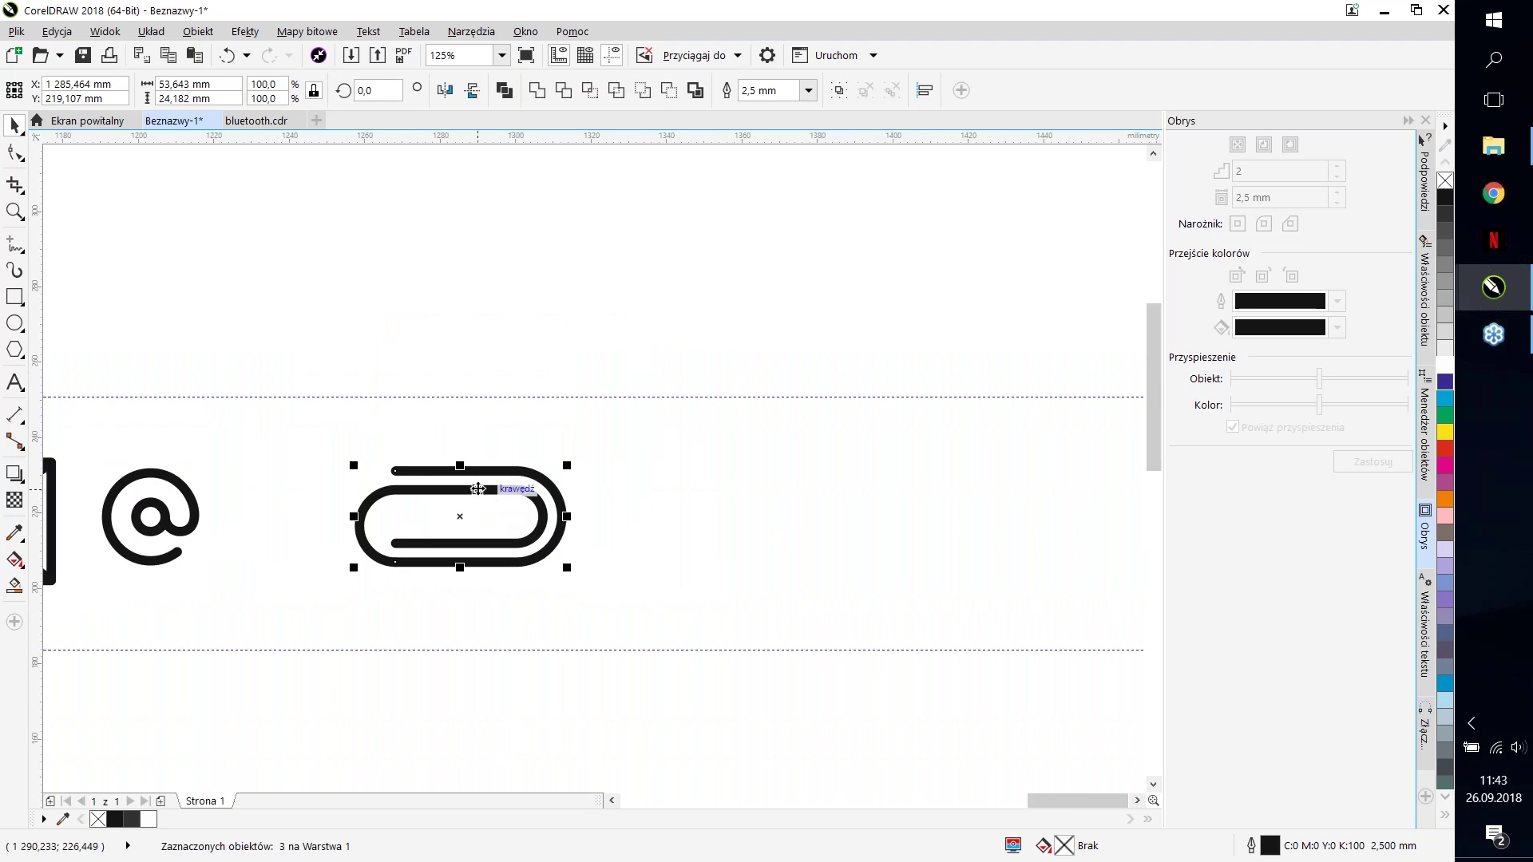
{"action": "scroll", "coordinate": [500, 516], "scroll_direction": "up", "scroll_amount": 2}
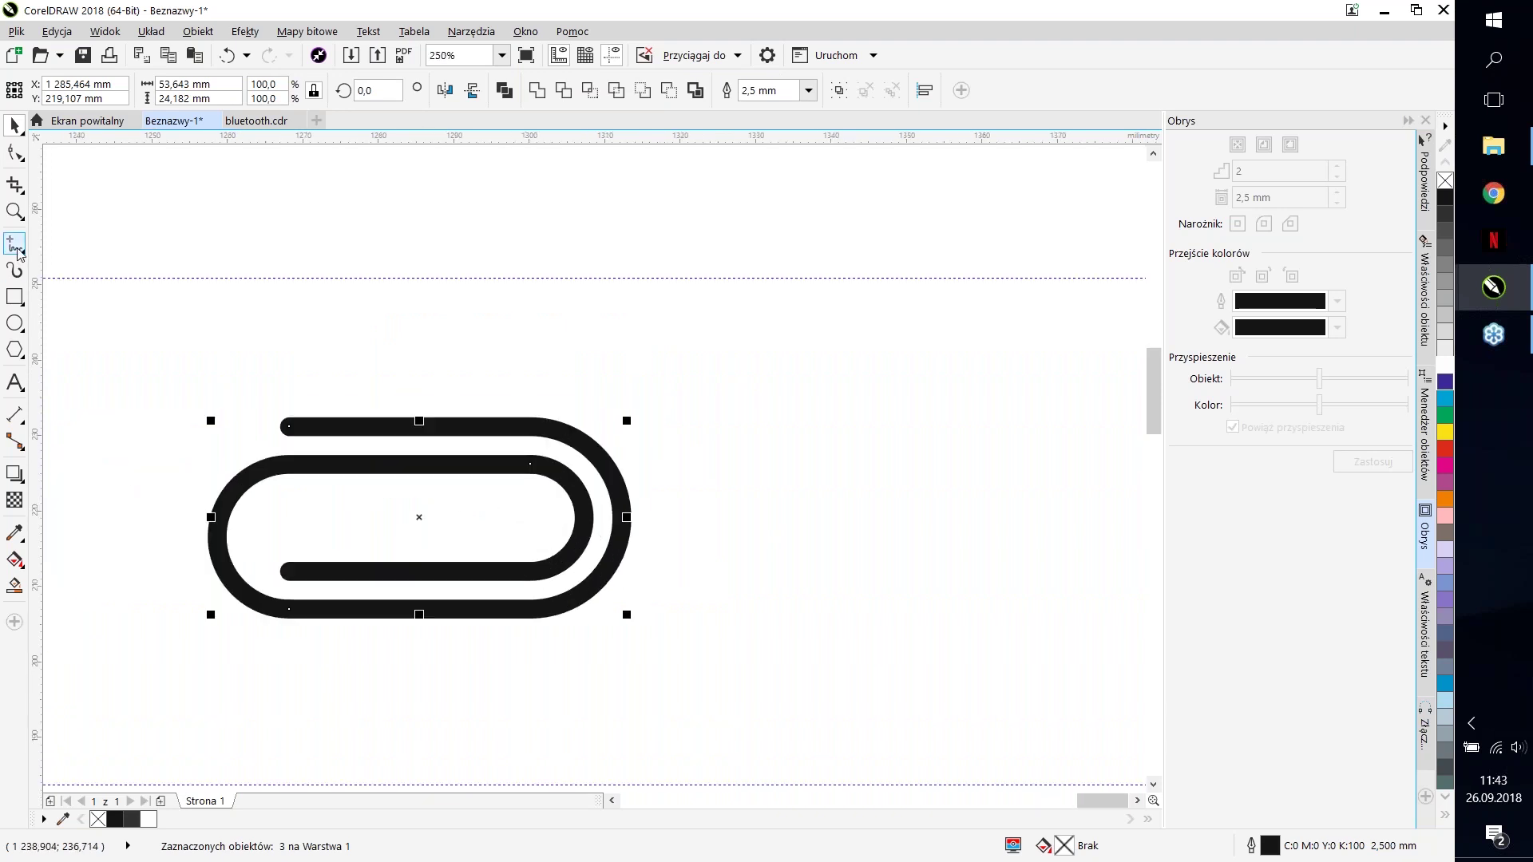
{"action": "left_click", "coordinate": [16, 245]}
{"action": "left_click", "coordinate": [14, 126]}
{"action": "mouse_move", "coordinate": [152, 341]}
{"action": "left_mouse_down"}
{"action": "mouse_move", "coordinate": [300, 497]}
{"action": "mouse_move", "coordinate": [665, 653]}
{"action": "left_mouse_up"}
{"action": "left_click", "coordinate": [199, 25]}
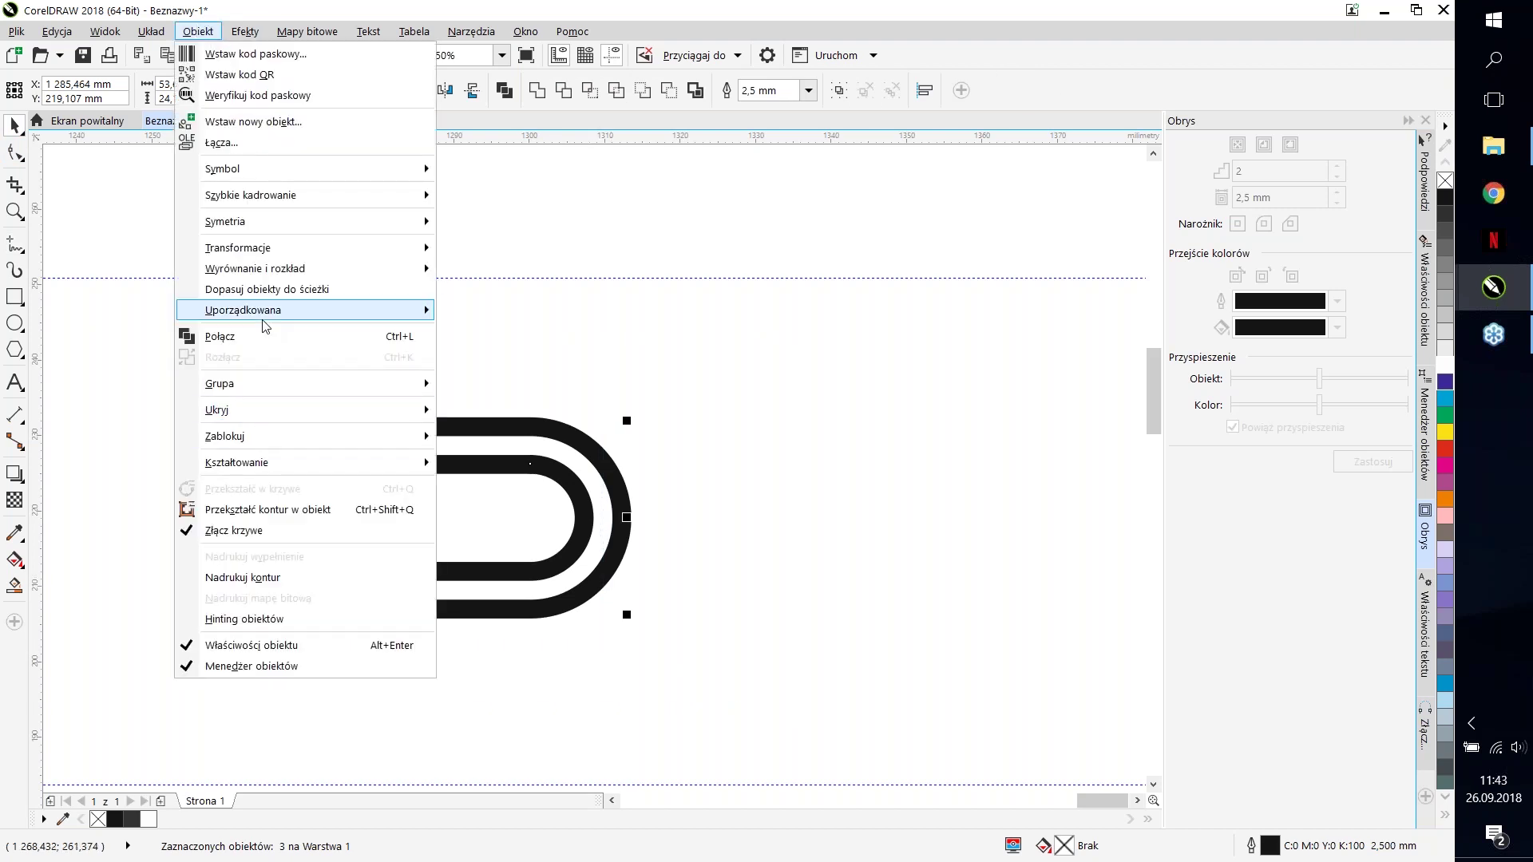
Step: Combine the three paperclip pieces and join both pairs of overlapping end nodes
{"action": "left_click", "coordinate": [256, 337]}
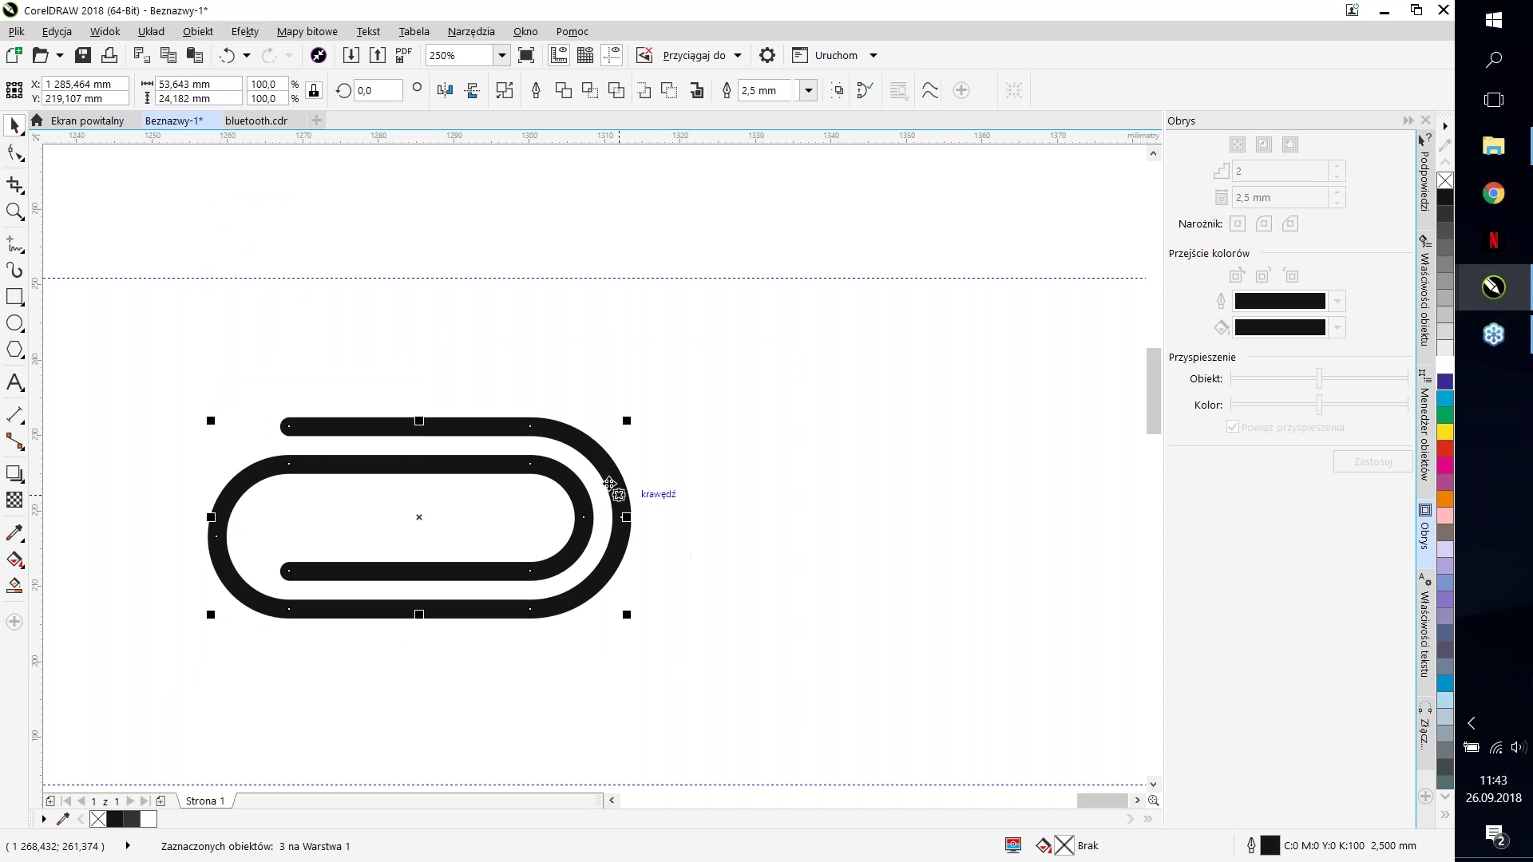
{"action": "double_click", "coordinate": [578, 480]}
{"action": "scroll", "coordinate": [500, 486], "scroll_direction": "up", "scroll_amount": 1}
{"action": "left_click_drag", "start_coordinate": [534, 495], "coordinate": [591, 393]}
{"action": "left_click", "coordinate": [183, 90]}
{"action": "scroll", "coordinate": [722, 522], "scroll_direction": "down", "scroll_amount": 2}
{"action": "scroll", "coordinate": [555, 598], "scroll_direction": "up", "scroll_amount": 1}
{"action": "left_click_drag", "start_coordinate": [627, 589], "coordinate": [549, 543]}
{"action": "left_click", "coordinate": [182, 90]}
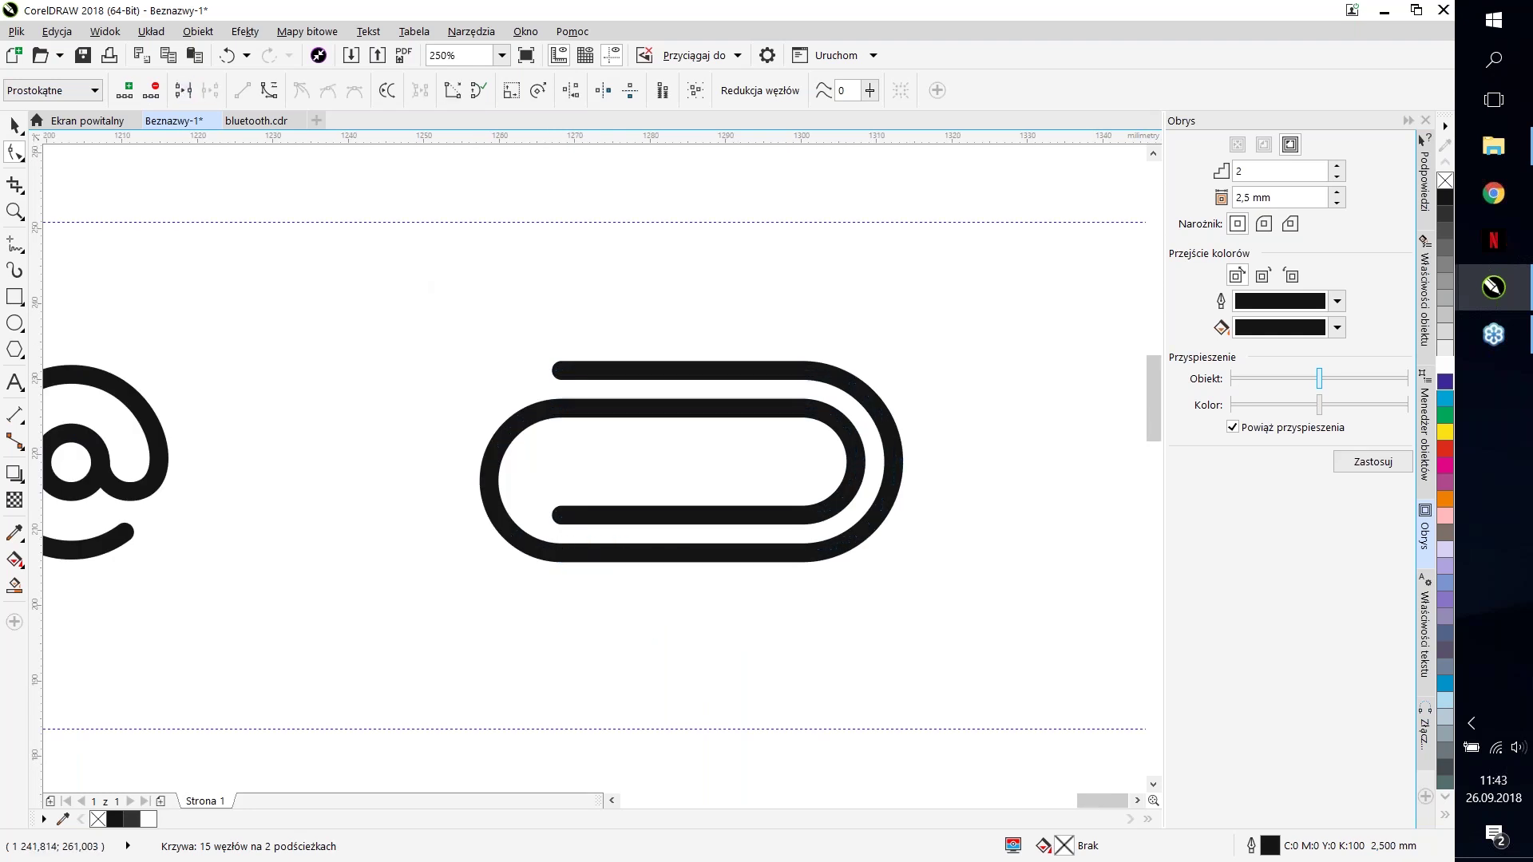
Step: Select the clip's right-hand nodes and drag them right to lengthen the clip
{"action": "left_click", "coordinate": [13, 126]}
{"action": "key", "text": "F10"}
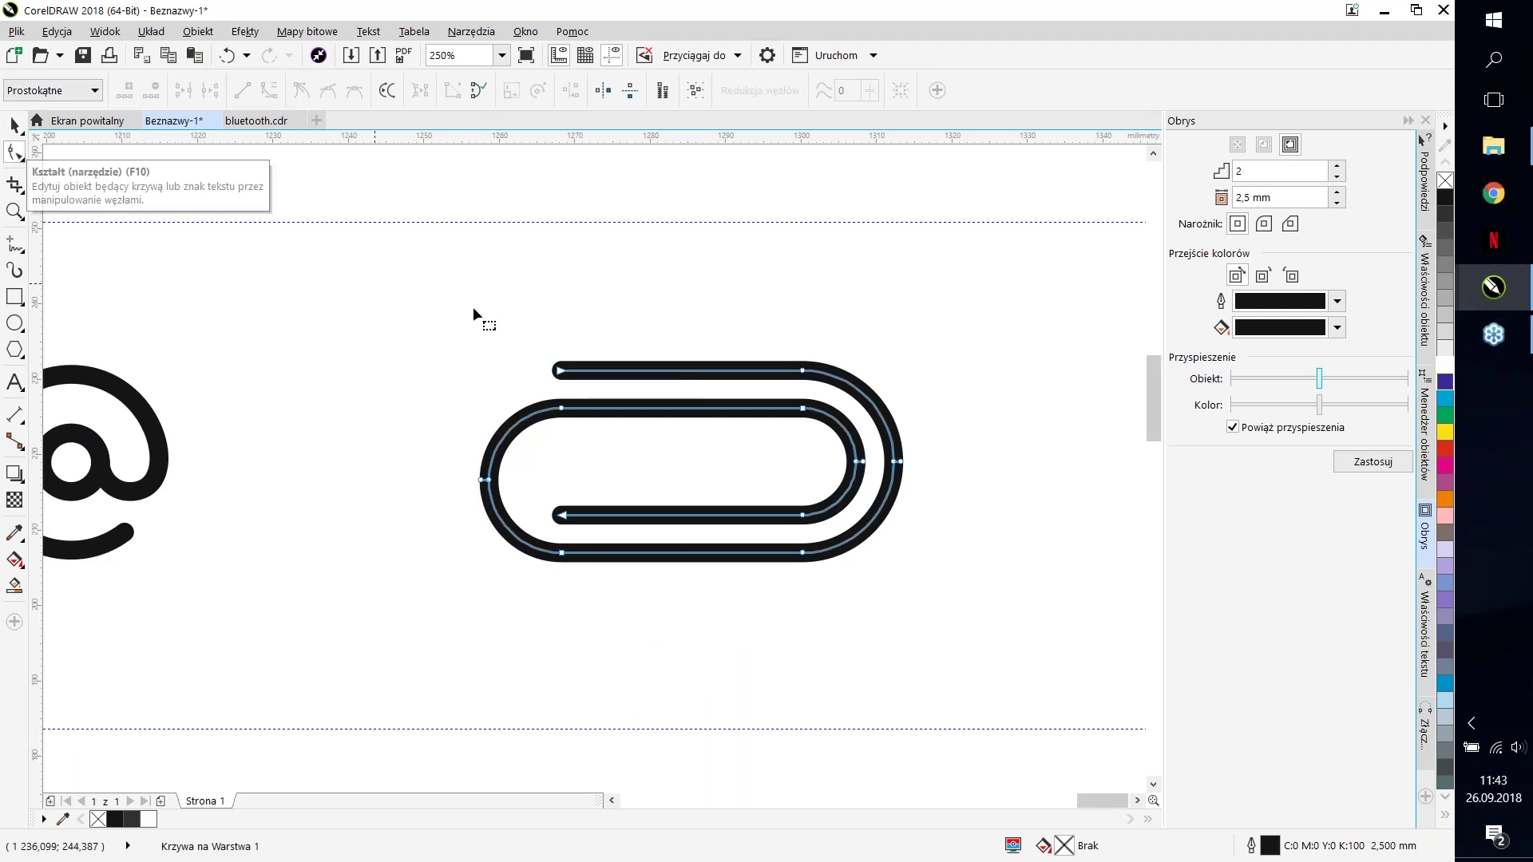
{"action": "left_click_drag", "start_coordinate": [695, 291], "coordinate": [1089, 648]}
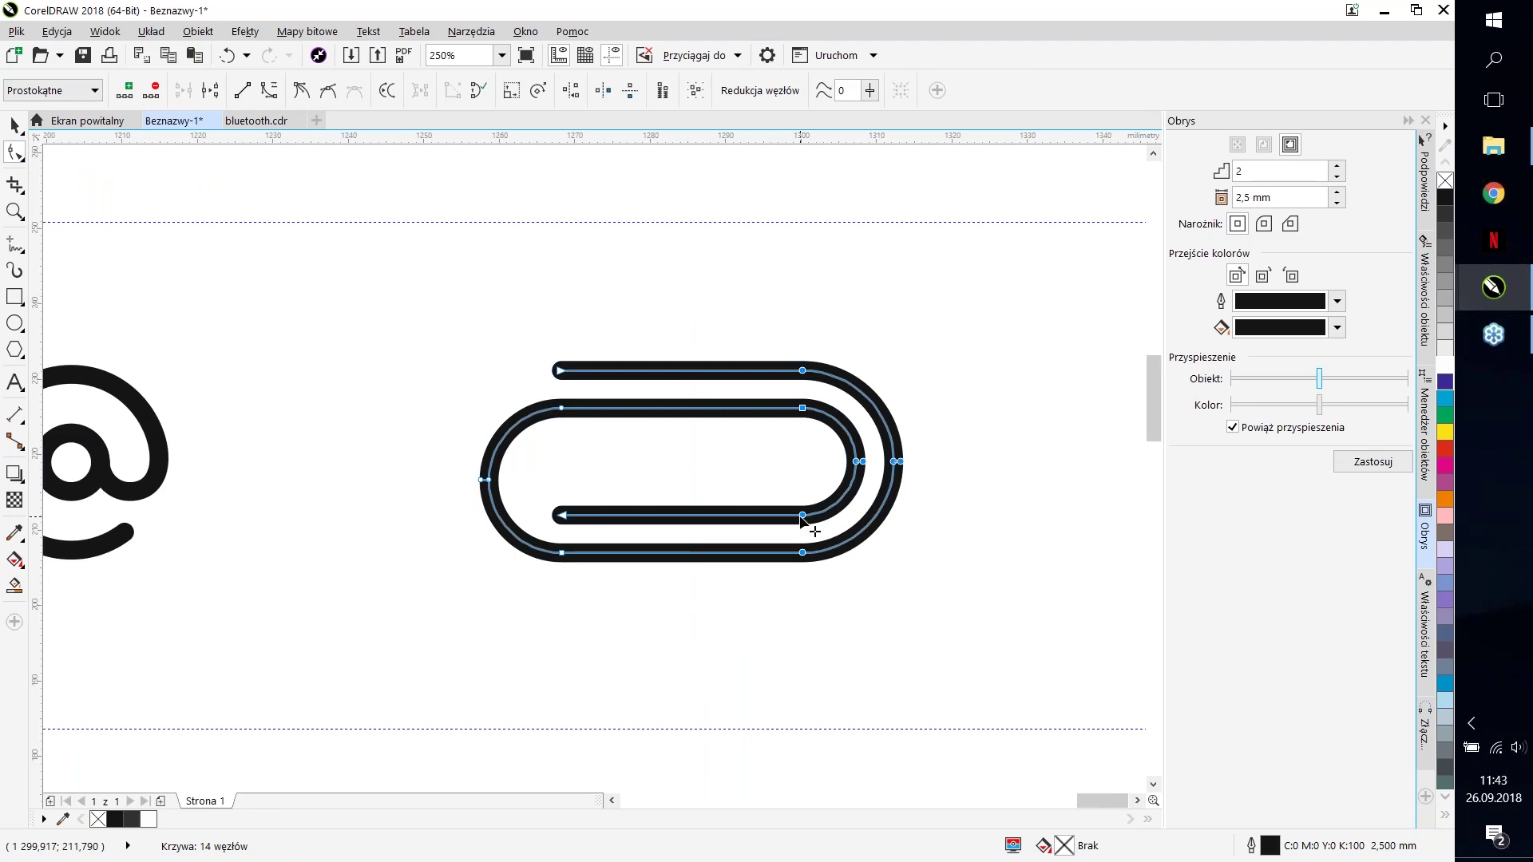
{"action": "left_click_drag", "start_coordinate": [803, 519], "coordinate": [917, 529]}
{"action": "scroll", "coordinate": [845, 634], "scroll_direction": "down", "scroll_amount": 2}
{"action": "key", "text": "space"}
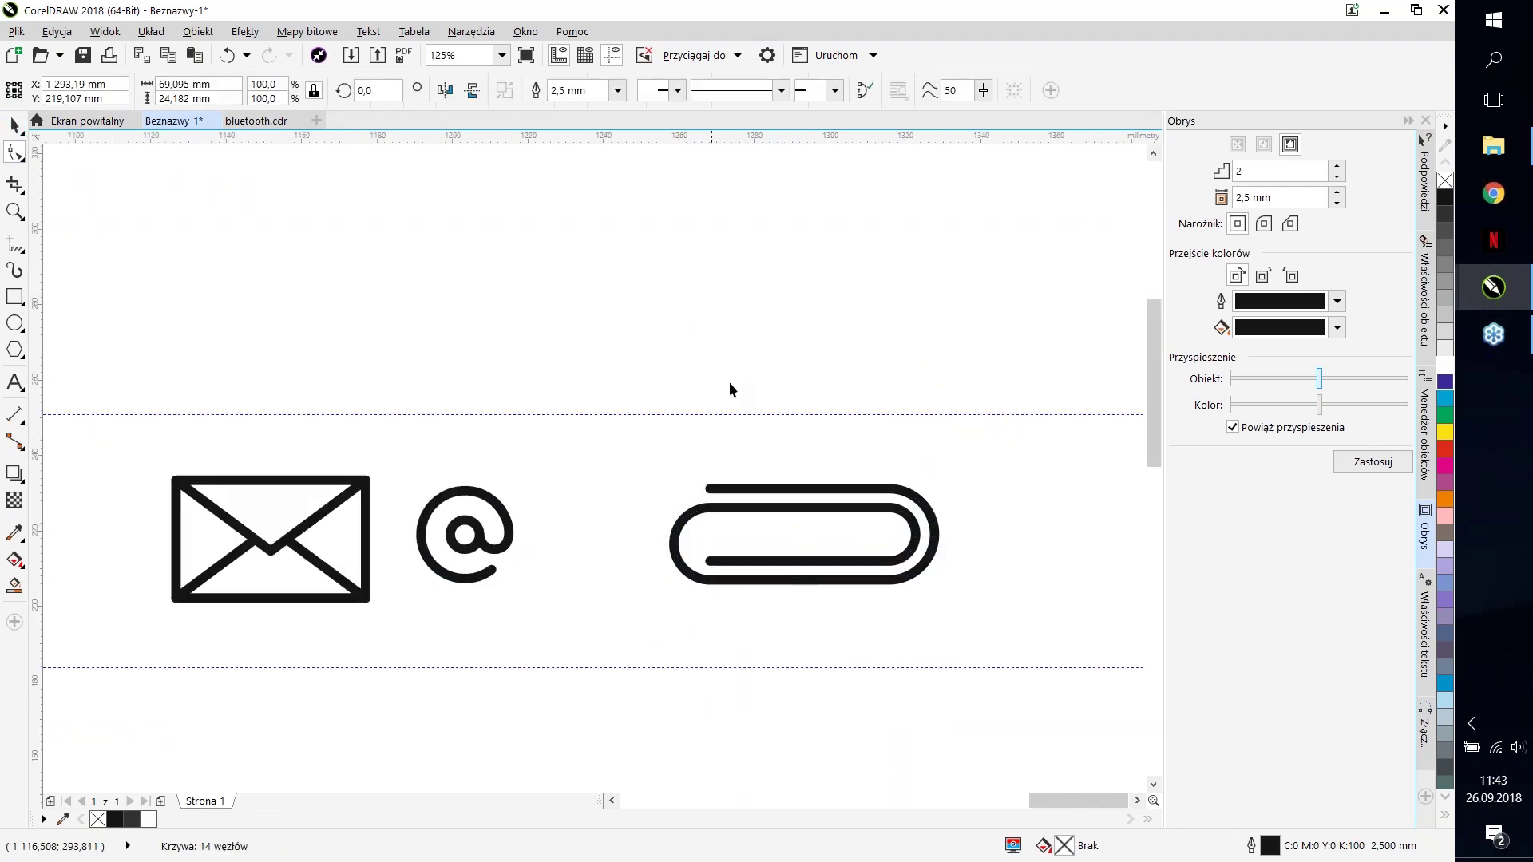
Step: Move the paperclip left, try a 10° tilt, and undo the rotation
{"action": "left_click", "coordinate": [729, 382]}
{"action": "left_click", "coordinate": [823, 512]}
{"action": "left_click_drag", "start_coordinate": [908, 493], "coordinate": [808, 463]}
{"action": "left_click", "coordinate": [834, 511]}
{"action": "scroll", "coordinate": [799, 513], "scroll_direction": "down", "scroll_amount": 2}
{"action": "scroll", "coordinate": [796, 517], "scroll_direction": "up", "scroll_amount": 4}
{"action": "key", "text": "ctrl+z"}
{"action": "key", "text": "ctrl+z"}
Step: Reselect the paperclip and resize it to about 87.8%
{"action": "scroll", "coordinate": [862, 559], "scroll_direction": "up", "scroll_amount": 2}
{"action": "scroll", "coordinate": [863, 558], "scroll_direction": "down", "scroll_amount": 2}
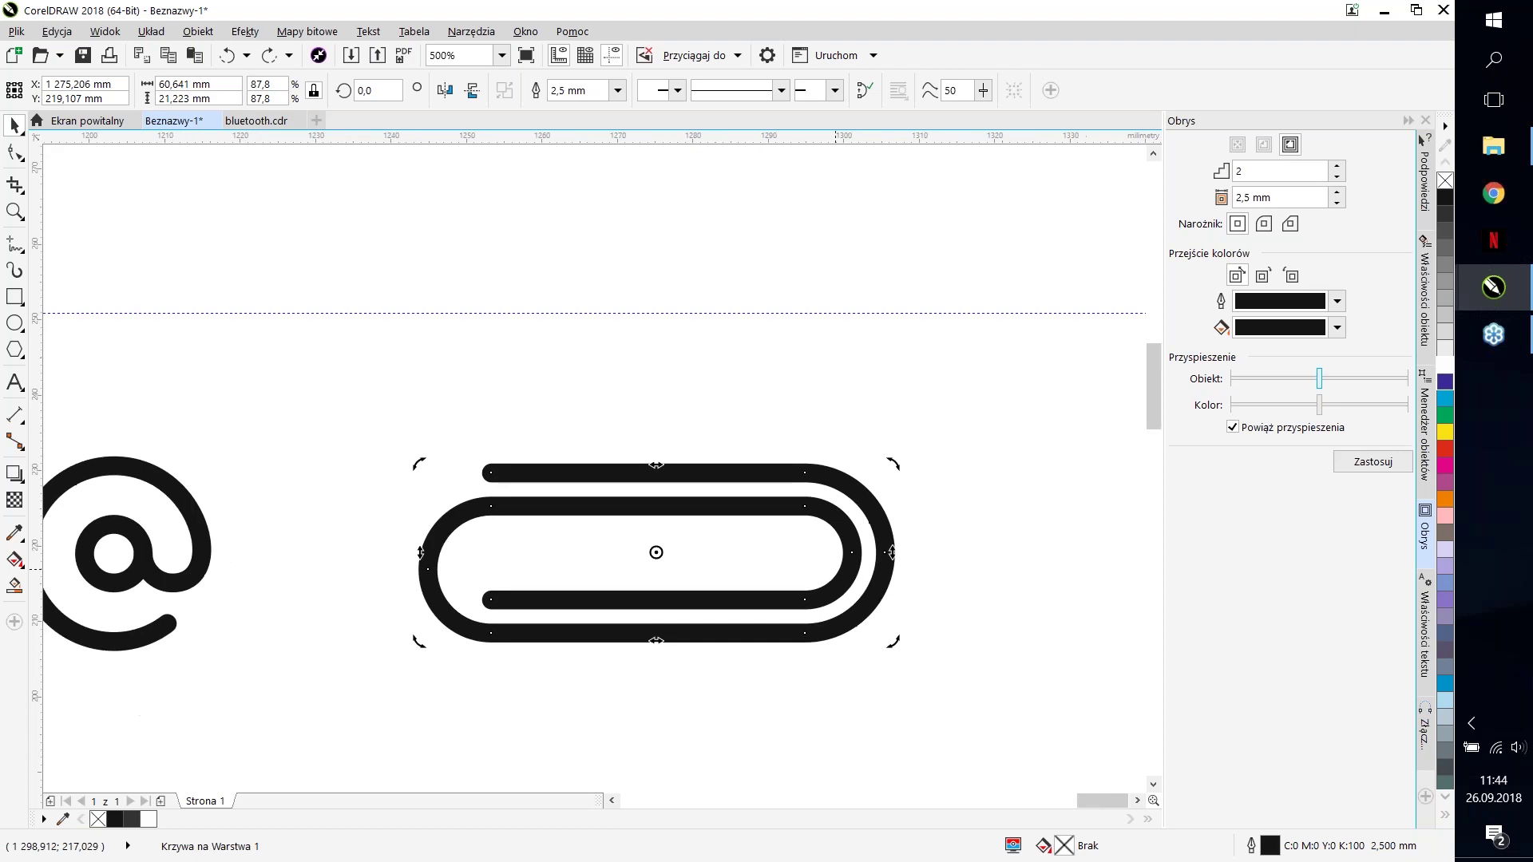
{"action": "left_click", "coordinate": [291, 394]}
{"action": "left_click", "coordinate": [636, 461]}
{"action": "left_click", "coordinate": [420, 434]}
{"action": "left_click_drag", "start_coordinate": [361, 401], "coordinate": [548, 367]}
Step: Draw an ellipse inside the paperclip's inner loop
{"action": "left_click", "coordinate": [16, 298]}
{"action": "left_click", "coordinate": [16, 324]}
{"action": "scroll", "coordinate": [840, 542], "scroll_direction": "down", "scroll_amount": 2}
{"action": "scroll", "coordinate": [968, 558], "scroll_direction": "up", "scroll_amount": 1}
{"action": "scroll", "coordinate": [855, 545], "scroll_direction": "up", "scroll_amount": 1}
{"action": "left_click_drag", "start_coordinate": [232, 515], "coordinate": [519, 591]}
{"action": "left_click", "coordinate": [15, 297]}
Step: Draw a rectangle, move it right of the clip, and round its corners to 56 mm
{"action": "left_click_drag", "start_coordinate": [237, 533], "coordinate": [511, 592]}
{"action": "key", "text": "space"}
{"action": "key", "text": "space"}
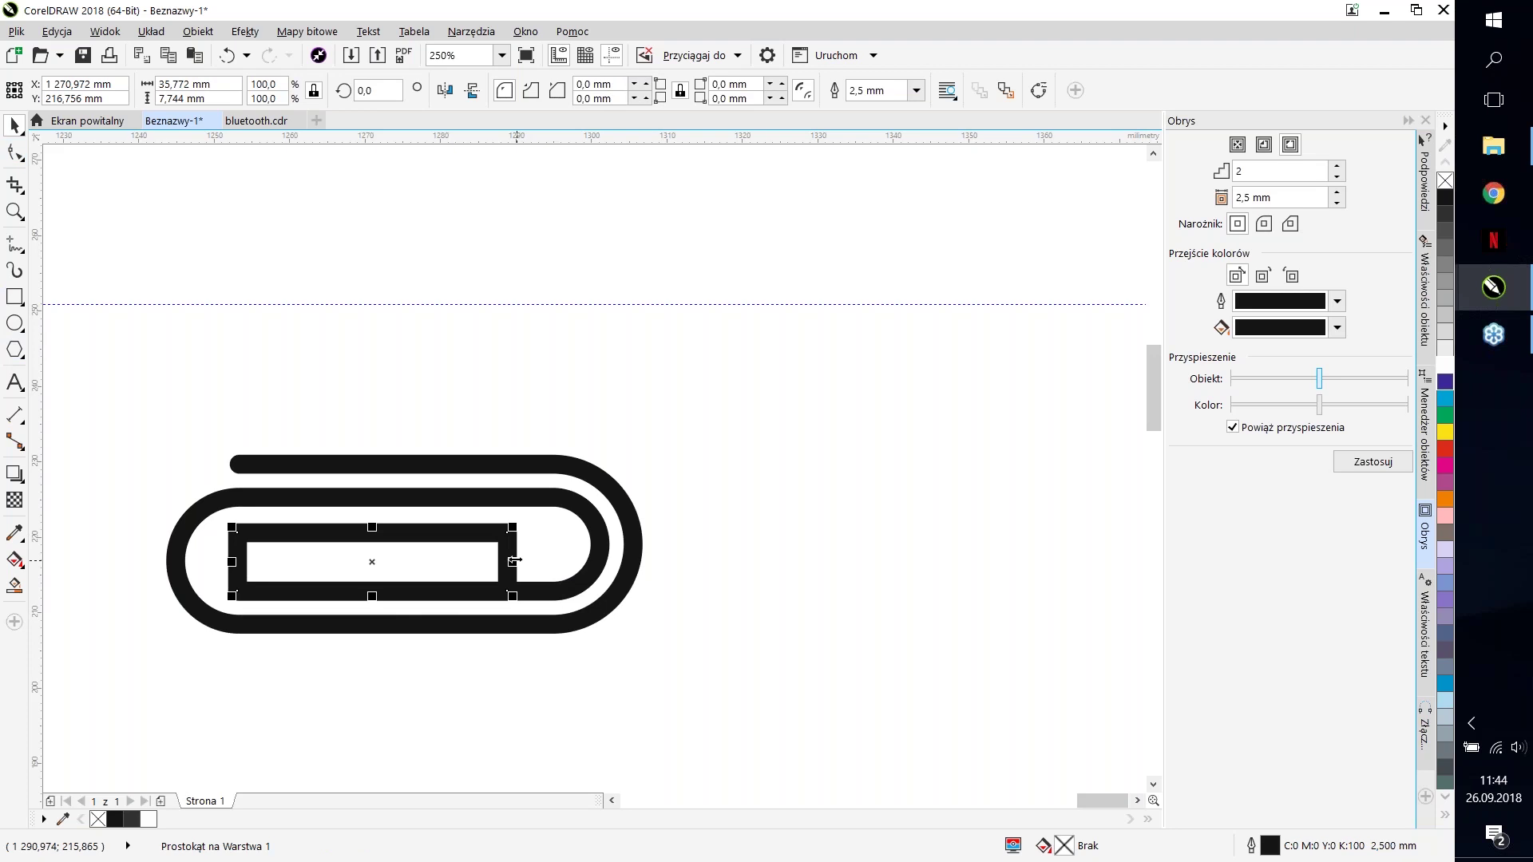
{"action": "left_click_drag", "start_coordinate": [392, 598], "coordinate": [899, 598]}
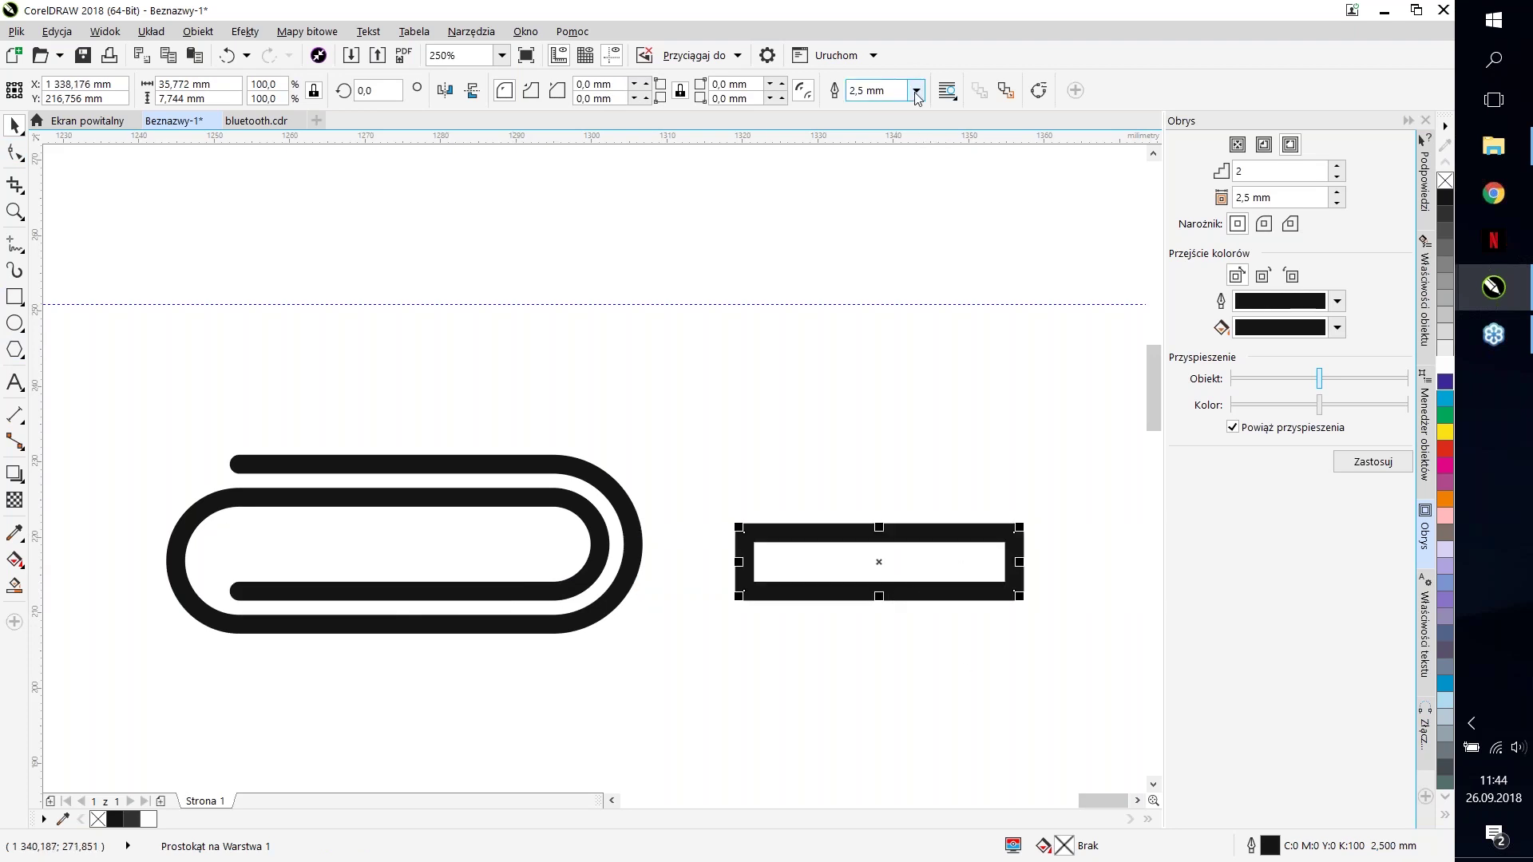
{"action": "left_click_drag", "start_coordinate": [776, 84], "coordinate": [773, 701]}
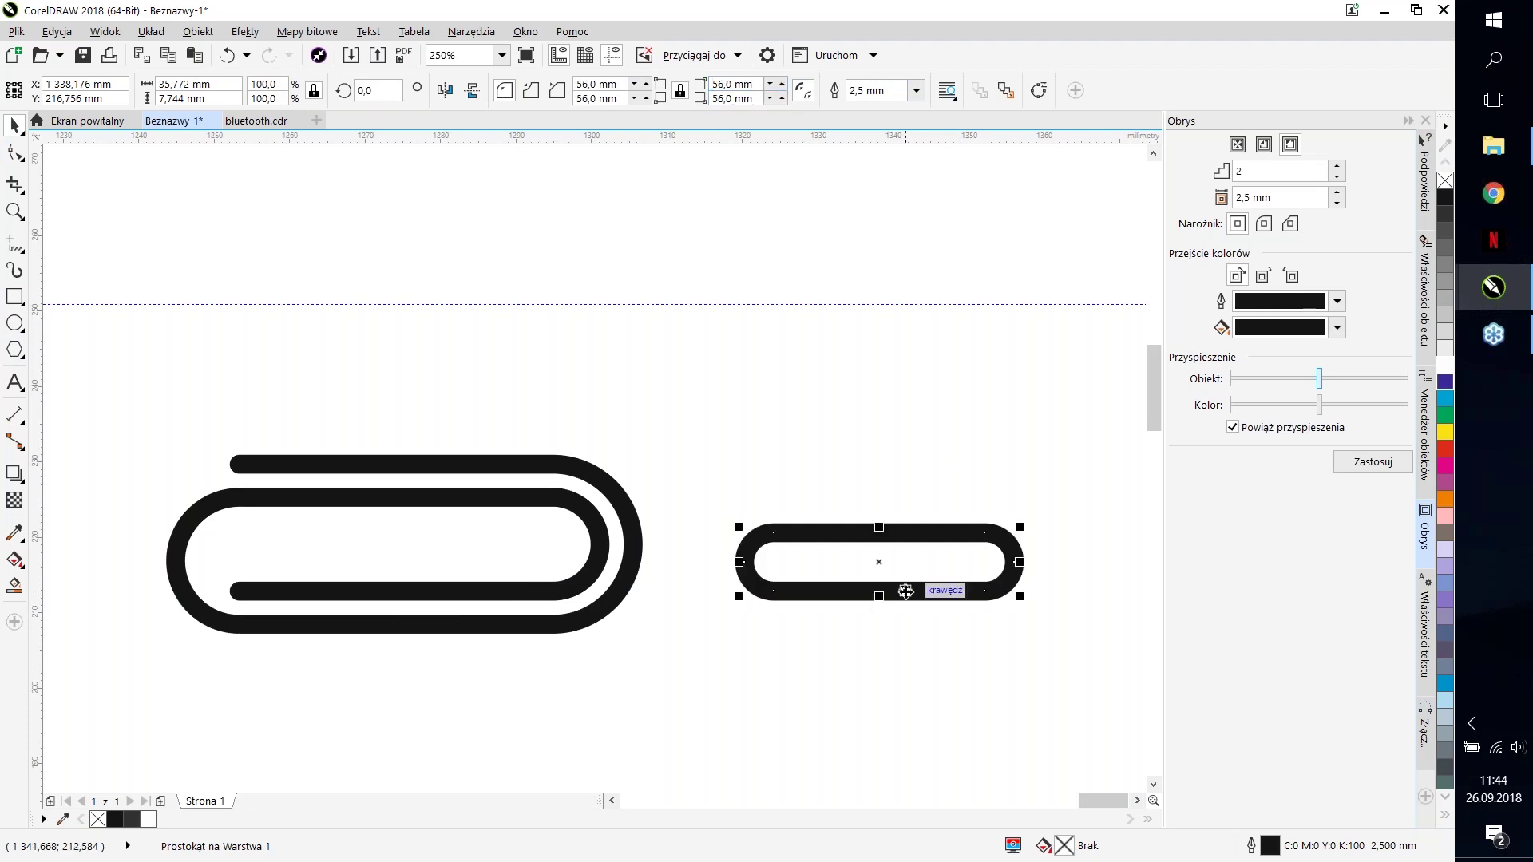
Step: Add a two-step 2.5 mm contour, break it apart, and shift the middle loop down 2.5 mm
{"action": "left_click", "coordinate": [1368, 462]}
{"action": "key", "text": "ctrl+k"}
{"action": "left_click", "coordinate": [923, 444]}
{"action": "left_click", "coordinate": [909, 515]}
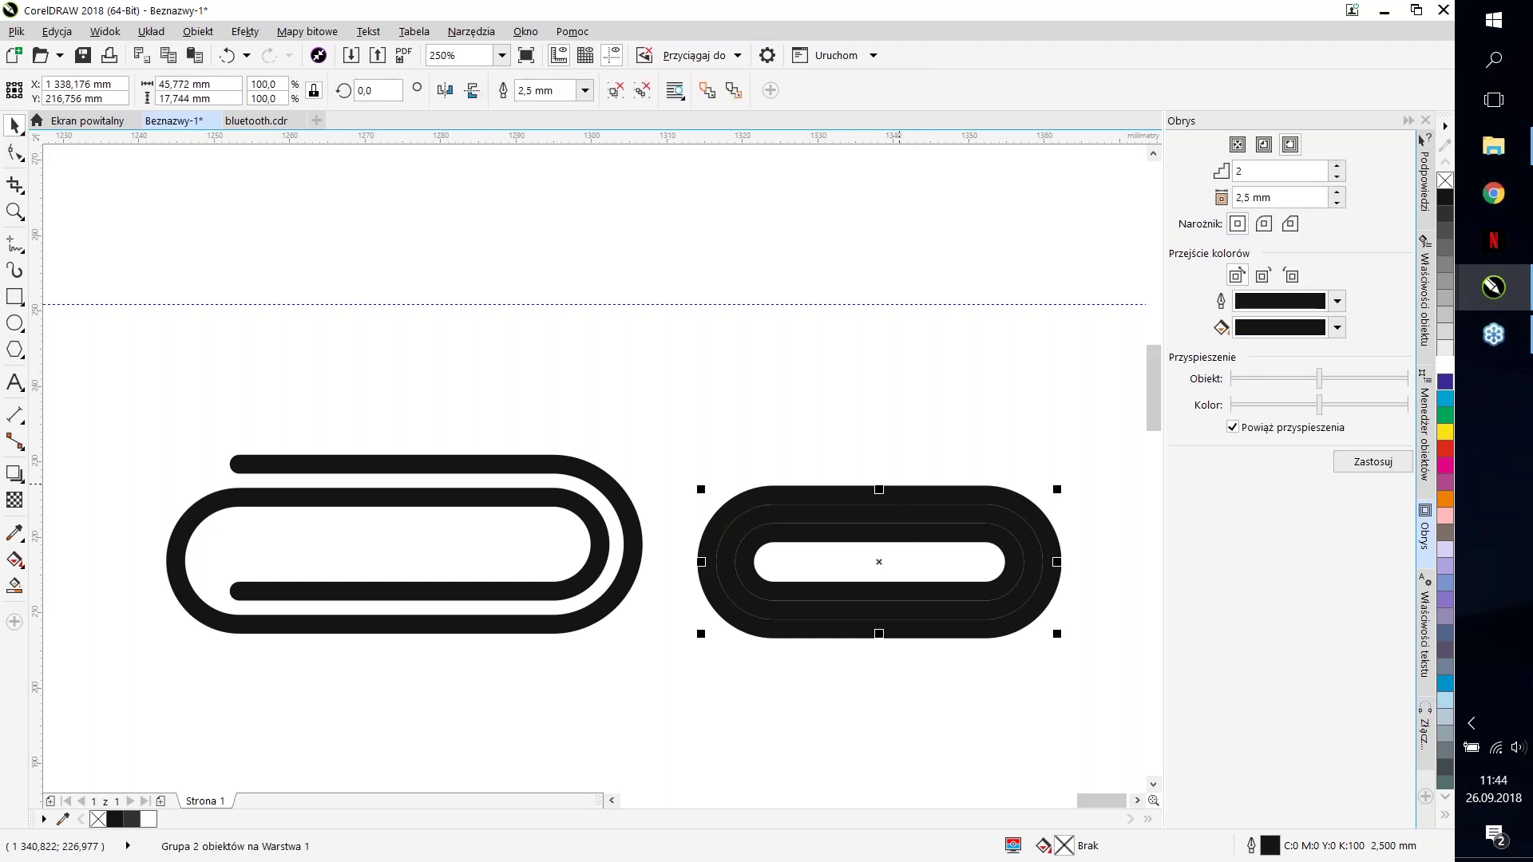
{"action": "left_click", "coordinate": [902, 428]}
{"action": "left_click", "coordinate": [875, 512]}
{"action": "left_click_drag", "start_coordinate": [872, 513], "coordinate": [869, 533]}
Step: Try moving the outer loop down, cancel it, and check the inner and outer loops
{"action": "left_click", "coordinate": [867, 499]}
{"action": "left_click_drag", "start_coordinate": [862, 639], "coordinate": [861, 662]}
{"action": "key", "text": "Escape"}
{"action": "left_click", "coordinate": [828, 550]}
{"action": "left_click", "coordinate": [802, 534]}
{"action": "left_click", "coordinate": [725, 496]}
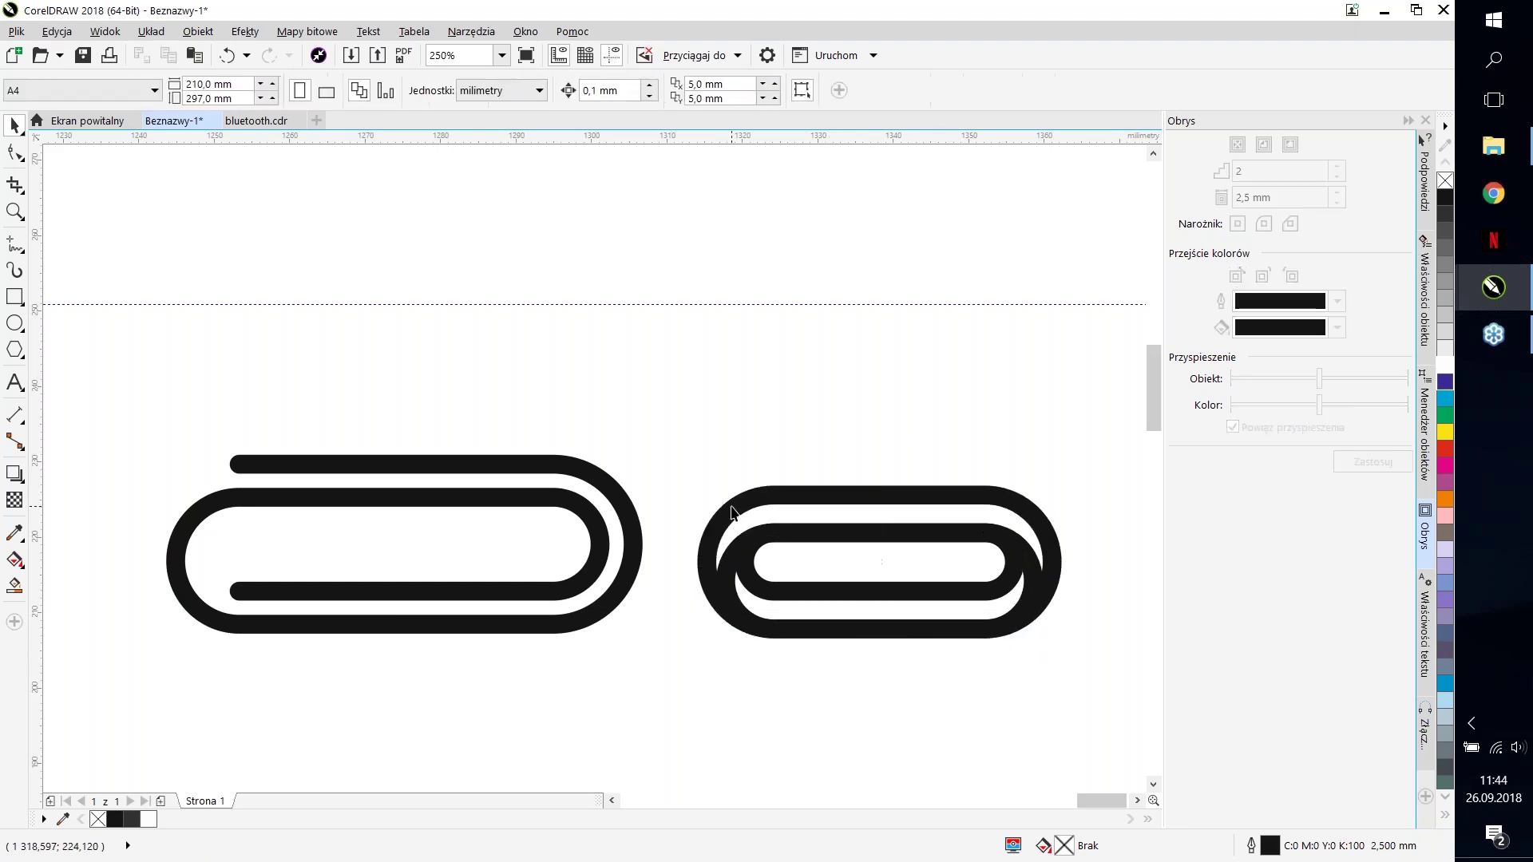
{"action": "left_click", "coordinate": [785, 533]}
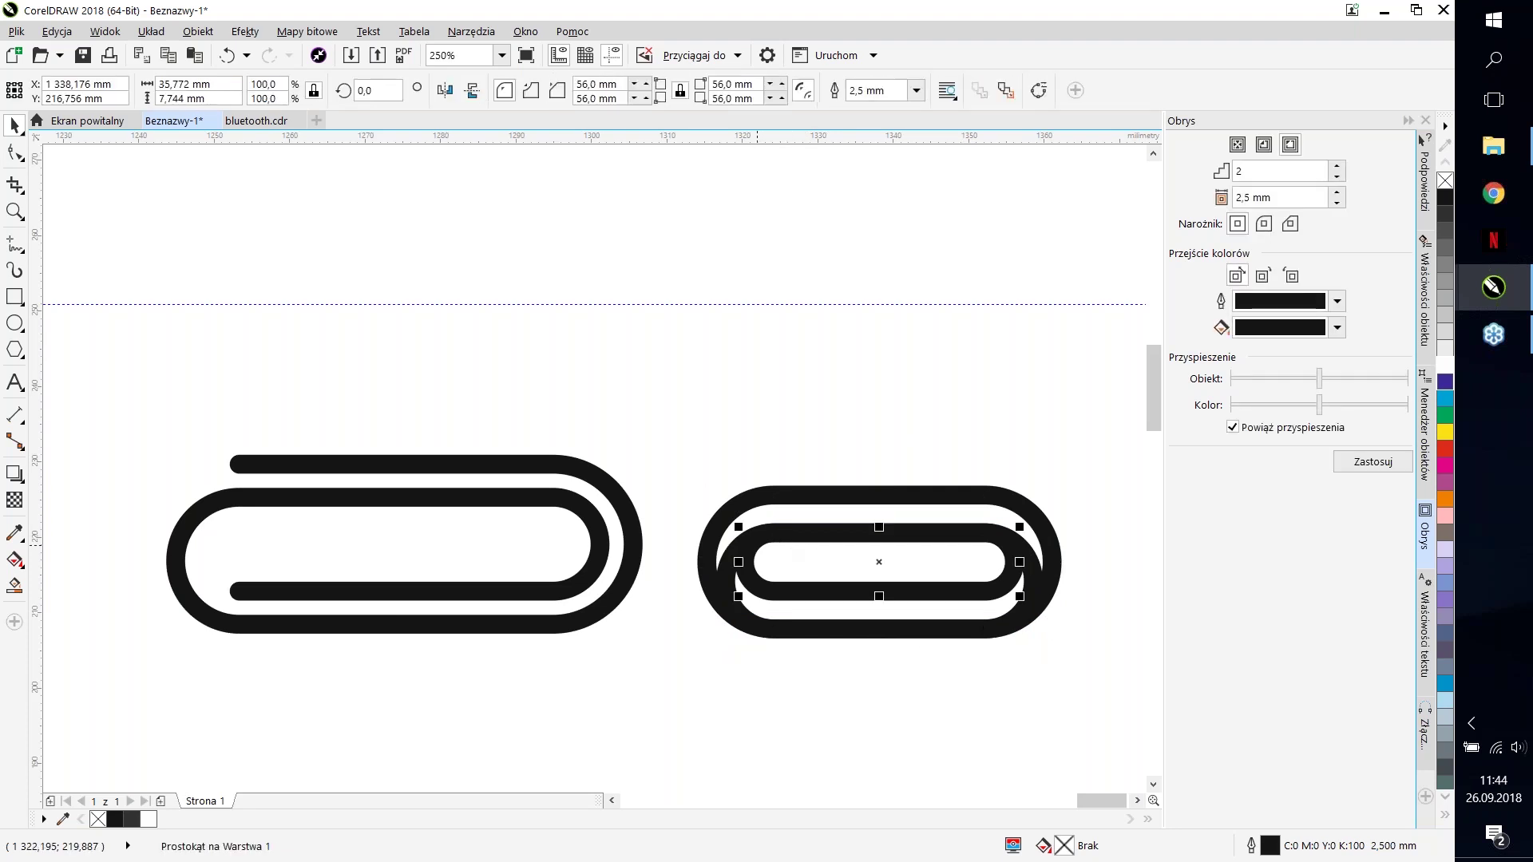
{"action": "left_click", "coordinate": [746, 575]}
{"action": "left_click", "coordinate": [706, 413]}
Step: Open the outer loop's left arc and remove the inner loop's lower-right arc
{"action": "double_click", "coordinate": [738, 503]}
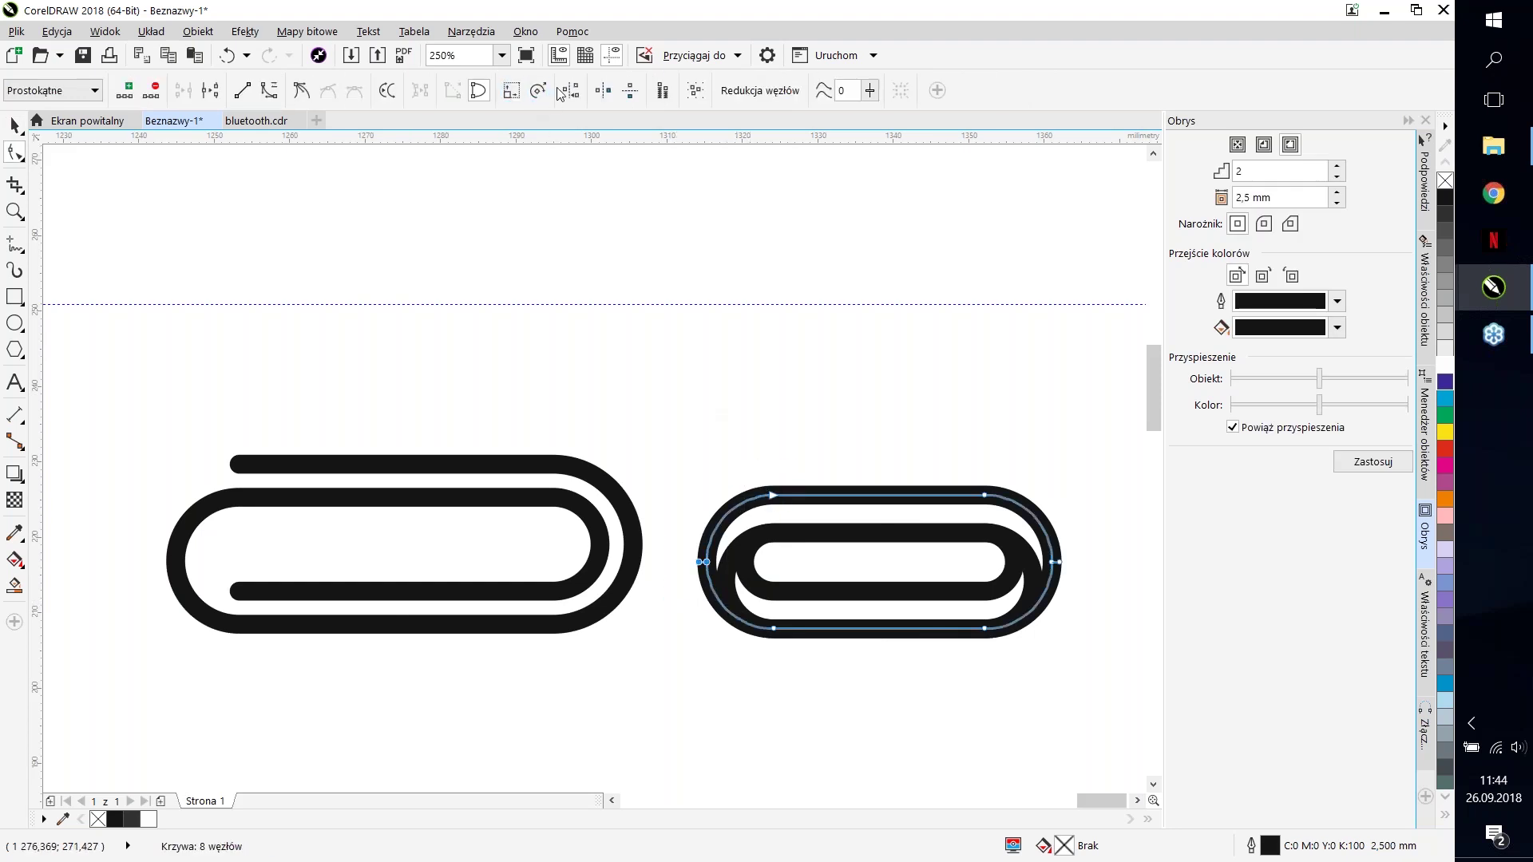
{"action": "left_click", "coordinate": [210, 90]}
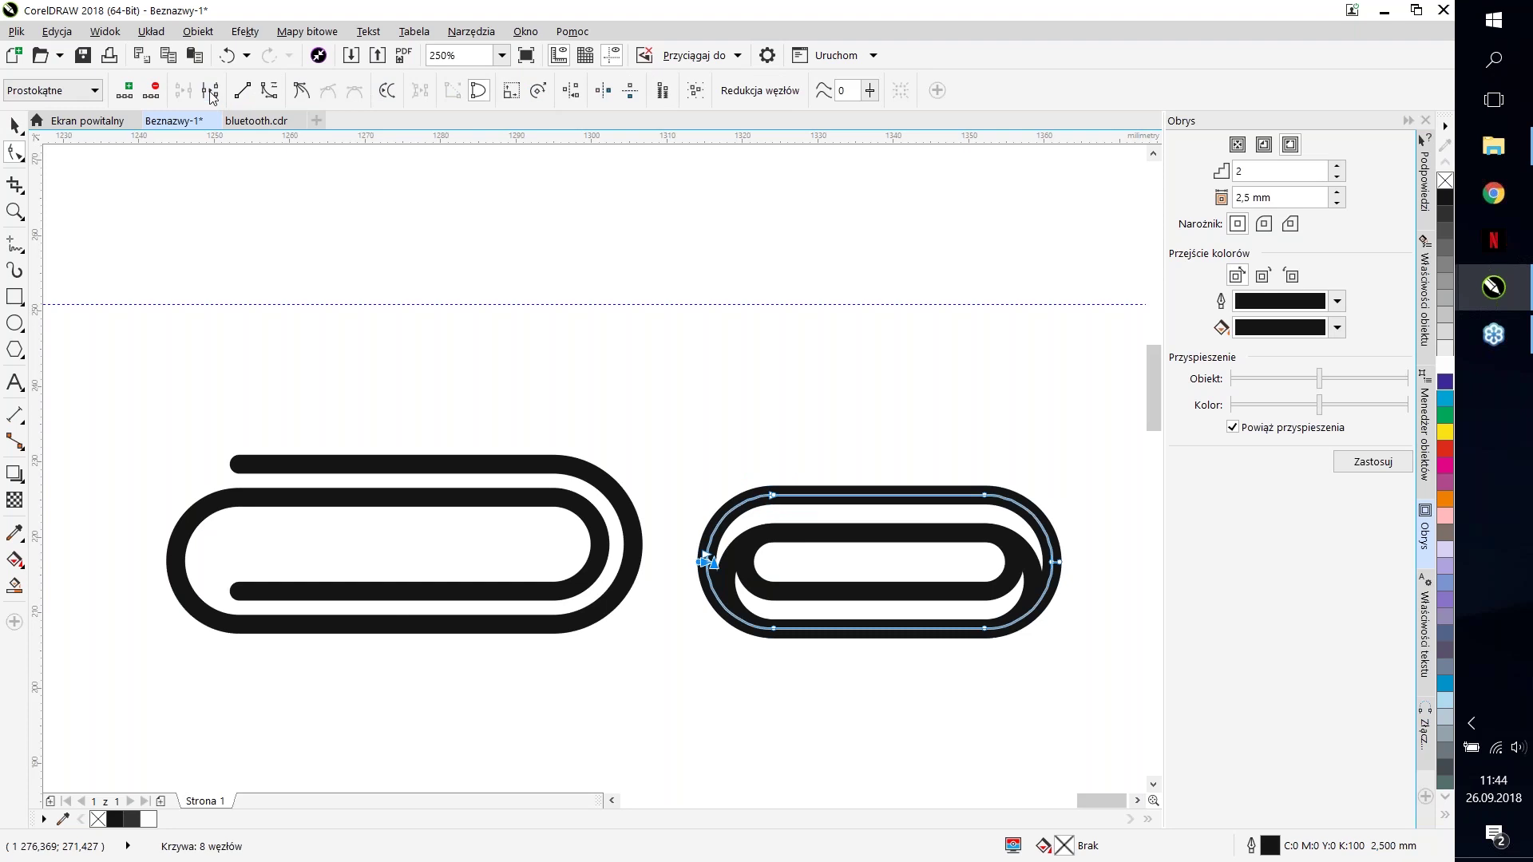
{"action": "left_click_drag", "start_coordinate": [650, 506], "coordinate": [734, 622]}
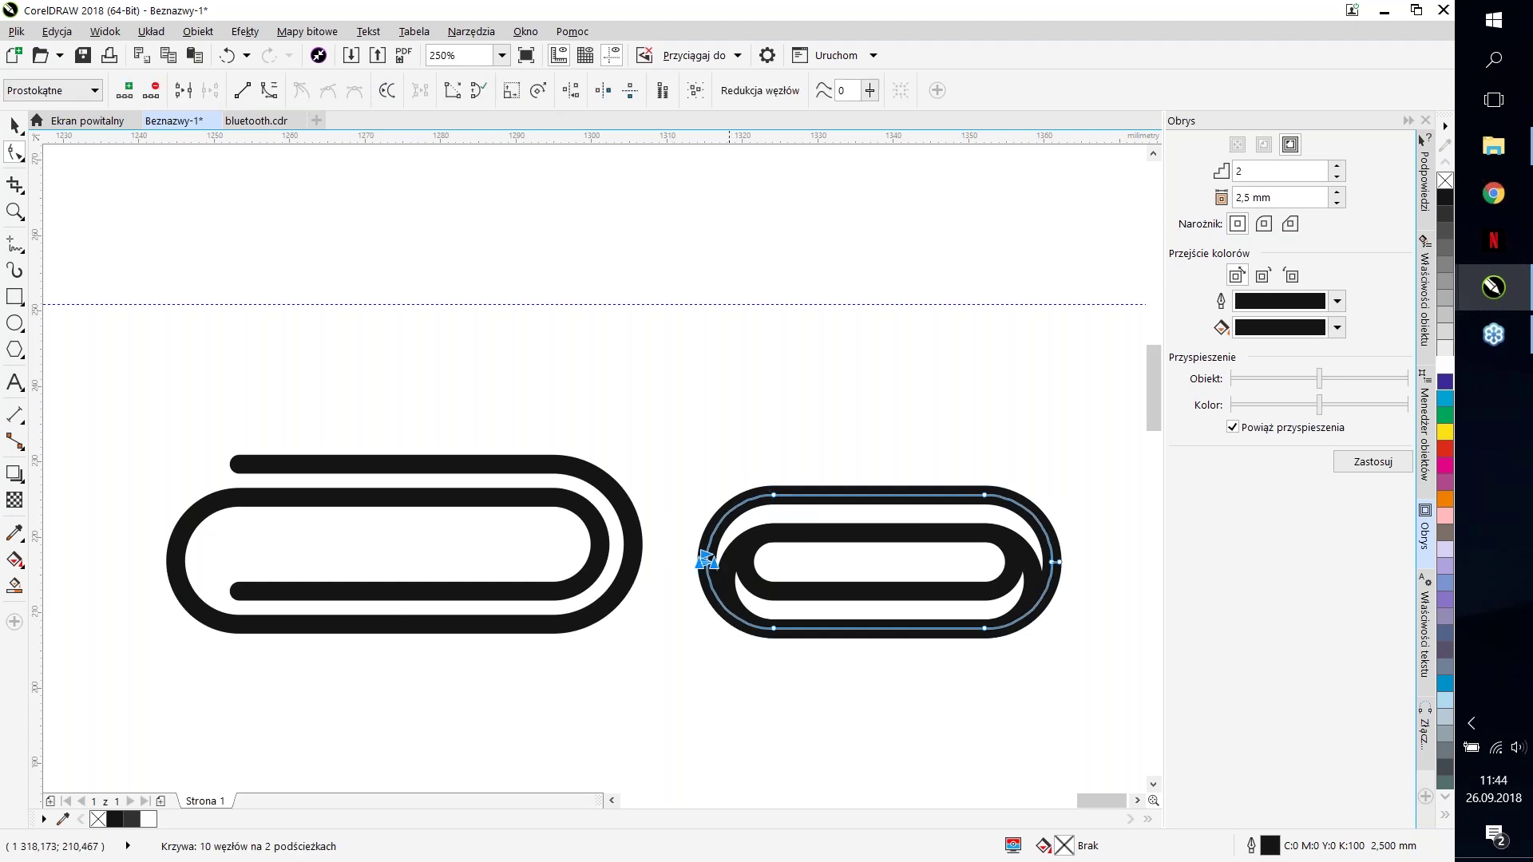
{"action": "key", "text": "Delete"}
{"action": "left_click", "coordinate": [1028, 572]}
{"action": "left_click", "coordinate": [210, 91]}
{"action": "key", "text": "Delete"}
{"action": "key", "text": "Delete"}
Step: Break the inner loop at its left end and delete the left-arc nodes
{"action": "left_click", "coordinate": [892, 590]}
{"action": "left_click_drag", "start_coordinate": [712, 515], "coordinate": [754, 570]}
{"action": "left_click", "coordinate": [210, 91]}
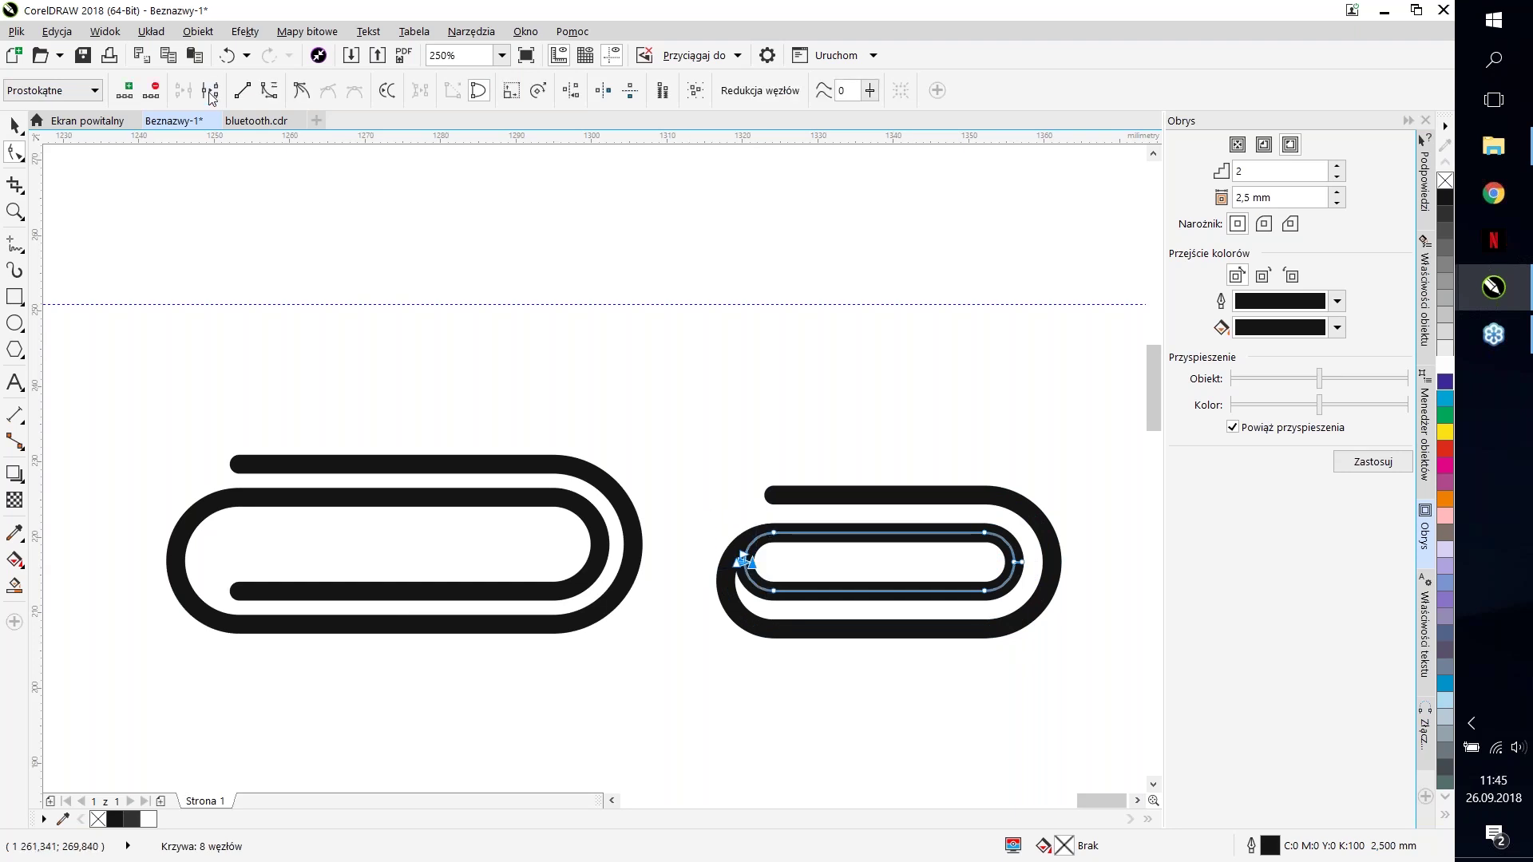
{"action": "key", "text": "Delete"}
{"action": "left_click_drag", "start_coordinate": [686, 520], "coordinate": [760, 591]}
{"action": "key", "text": "Delete"}
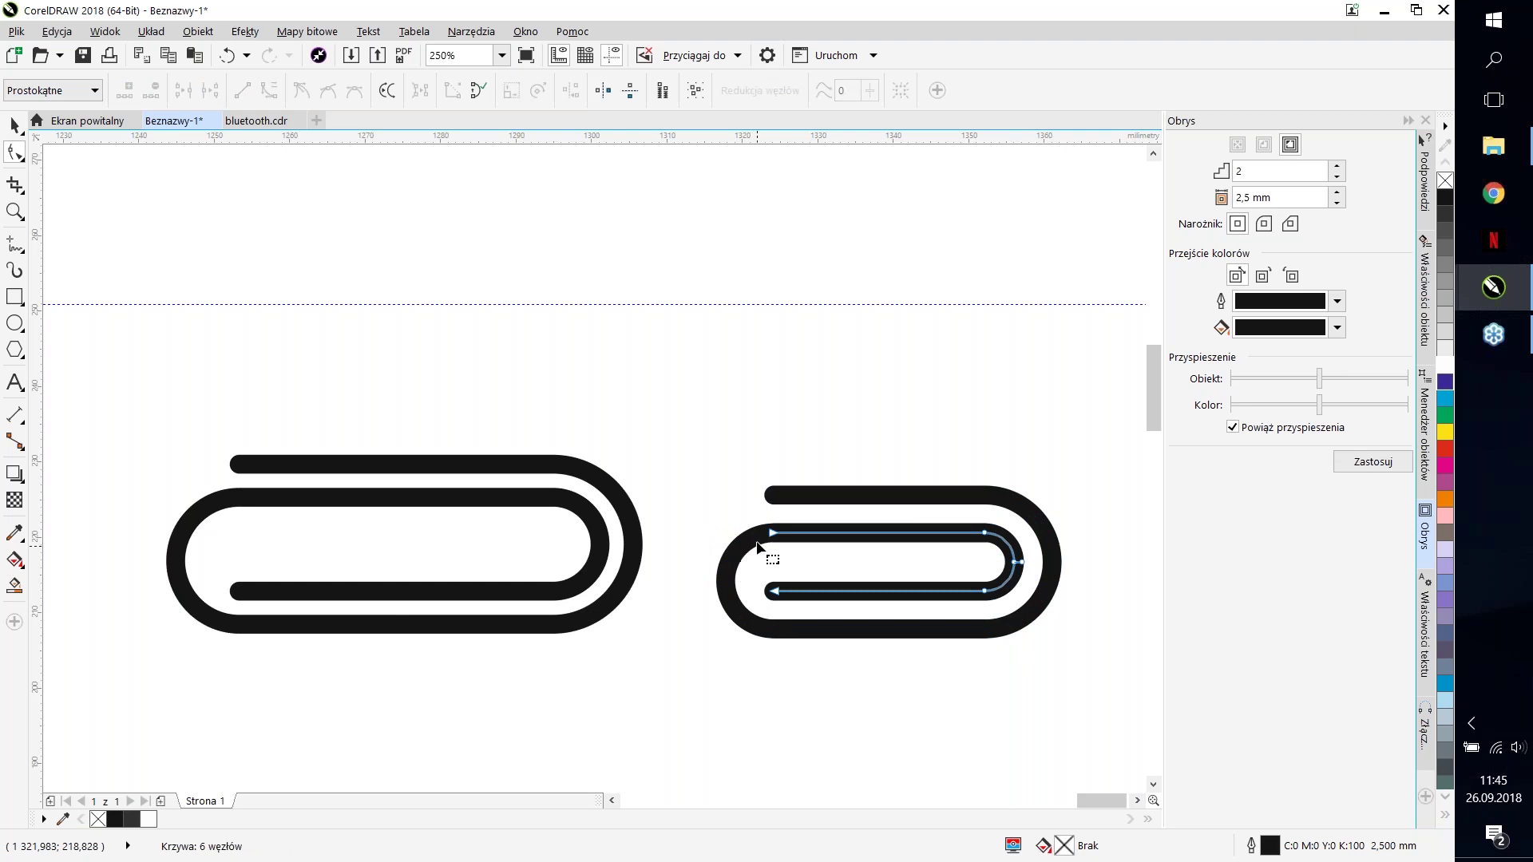
{"action": "double_click", "coordinate": [772, 535]}
{"action": "left_click", "coordinate": [844, 632]}
{"action": "left_click_drag", "start_coordinate": [966, 618], "coordinate": [1003, 689]}
Step: Marquee-select the smaller paperclip's pieces and combine them with Obiekt > Połącz
{"action": "left_click", "coordinate": [15, 125]}
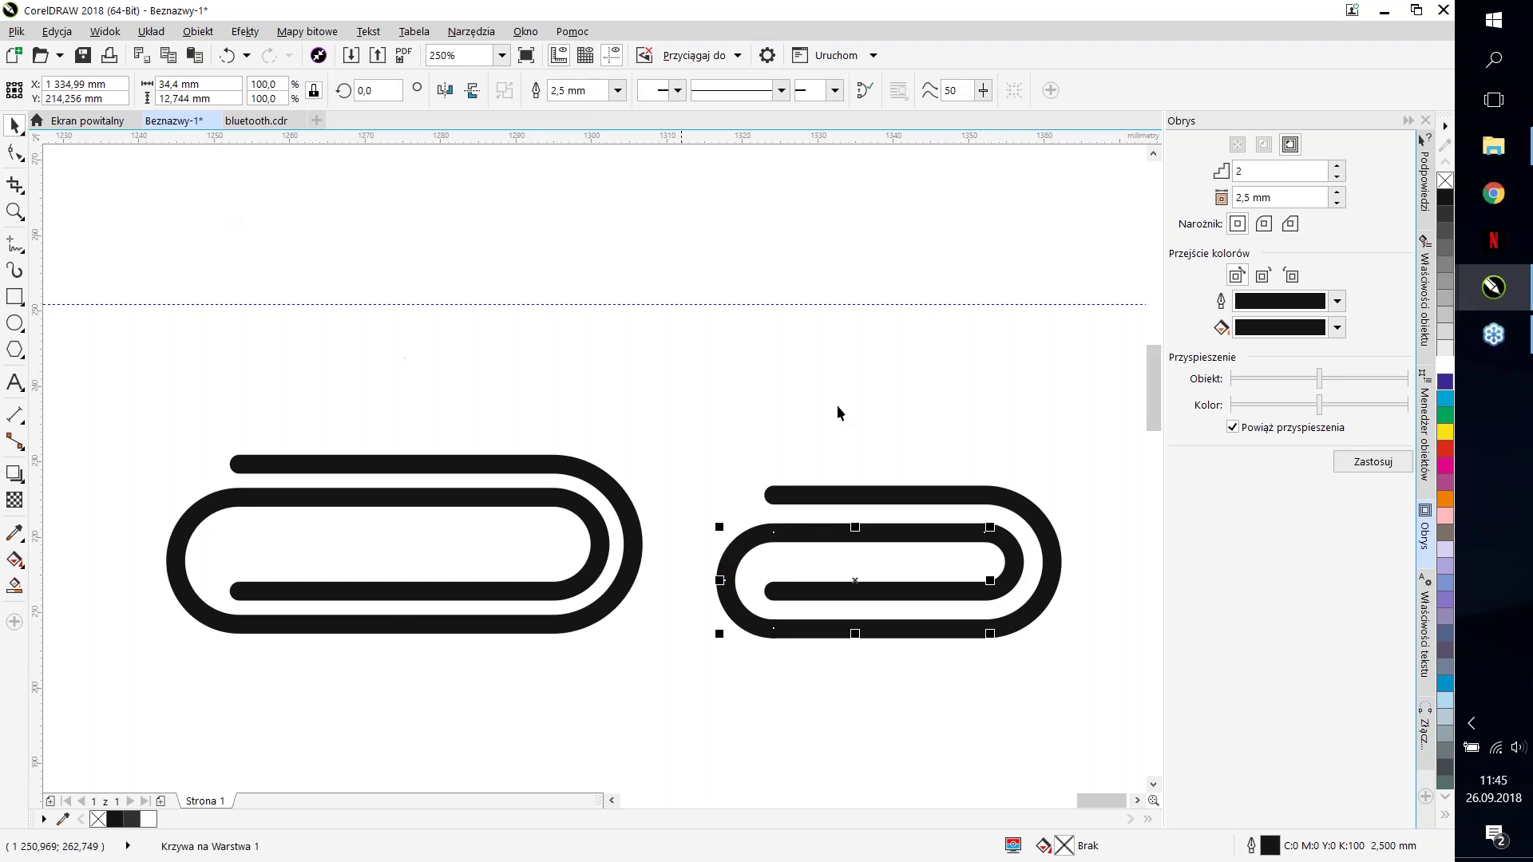
{"action": "left_click_drag", "start_coordinate": [642, 402], "coordinate": [1133, 723]}
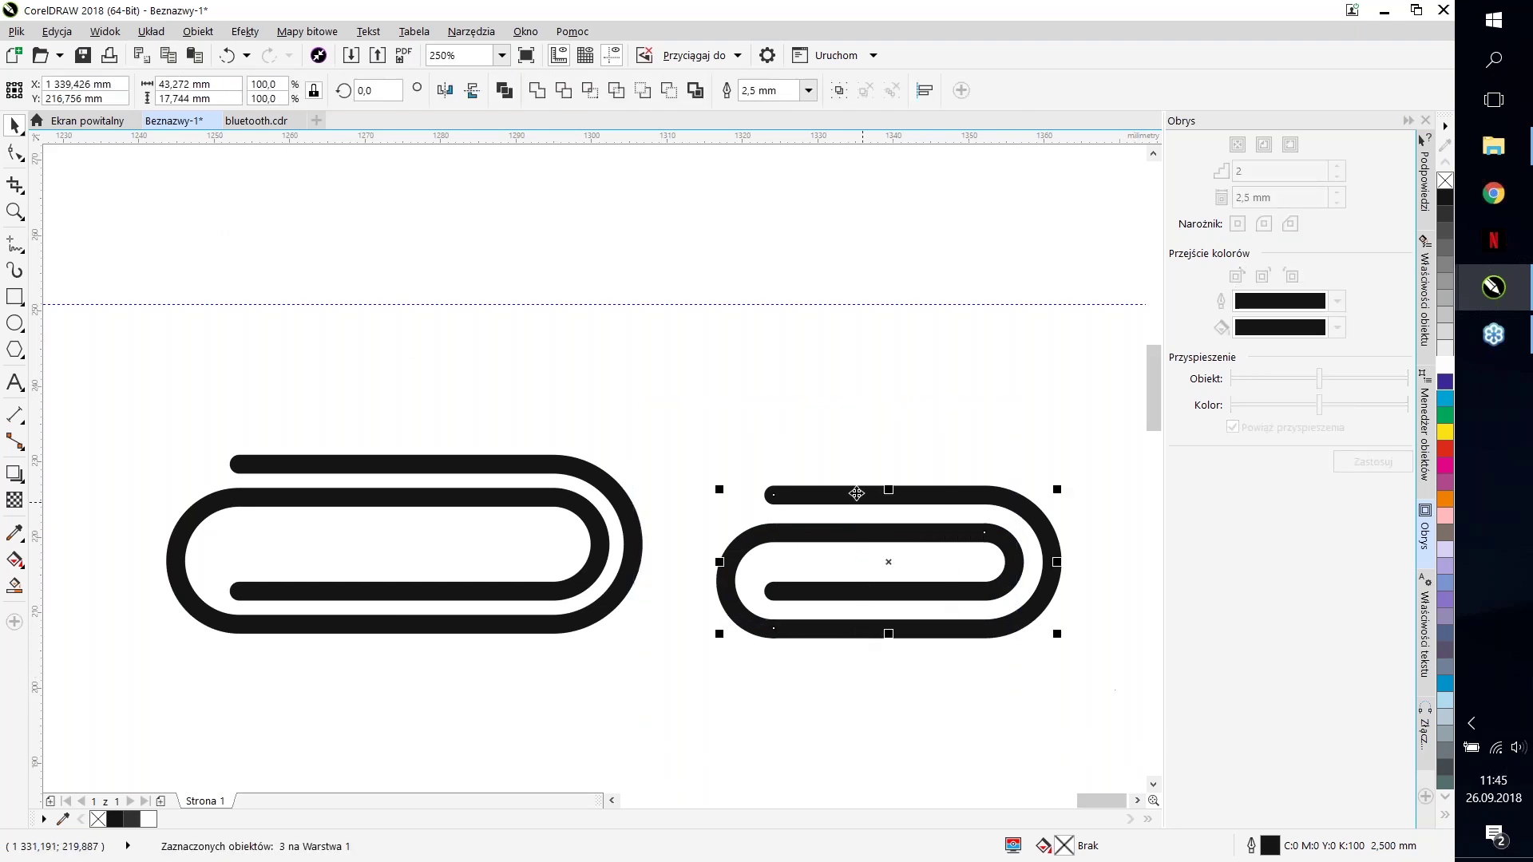
{"action": "left_click", "coordinate": [197, 31]}
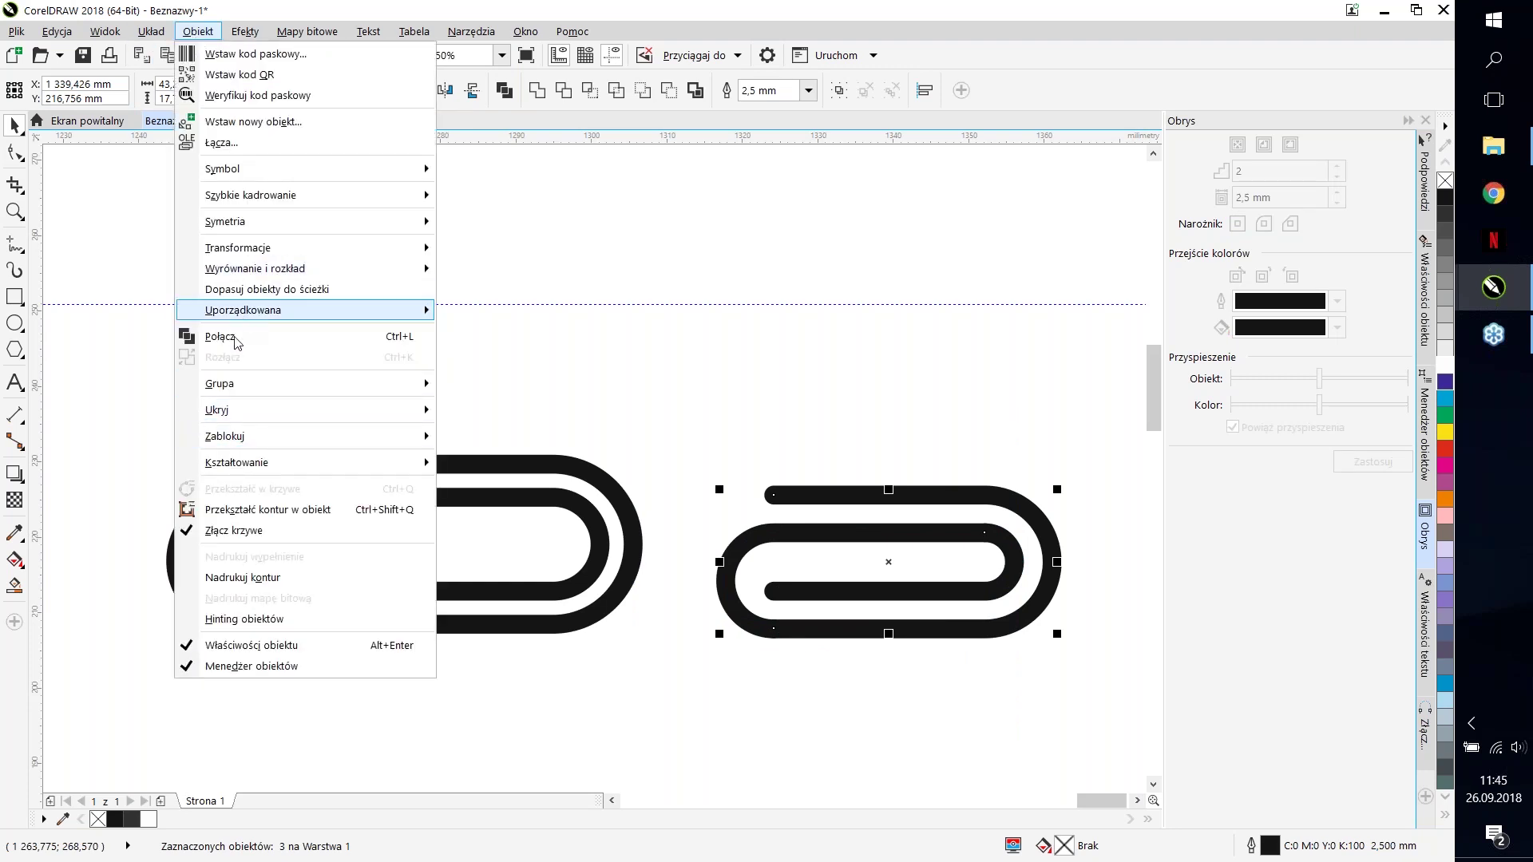
{"action": "left_click", "coordinate": [240, 336]}
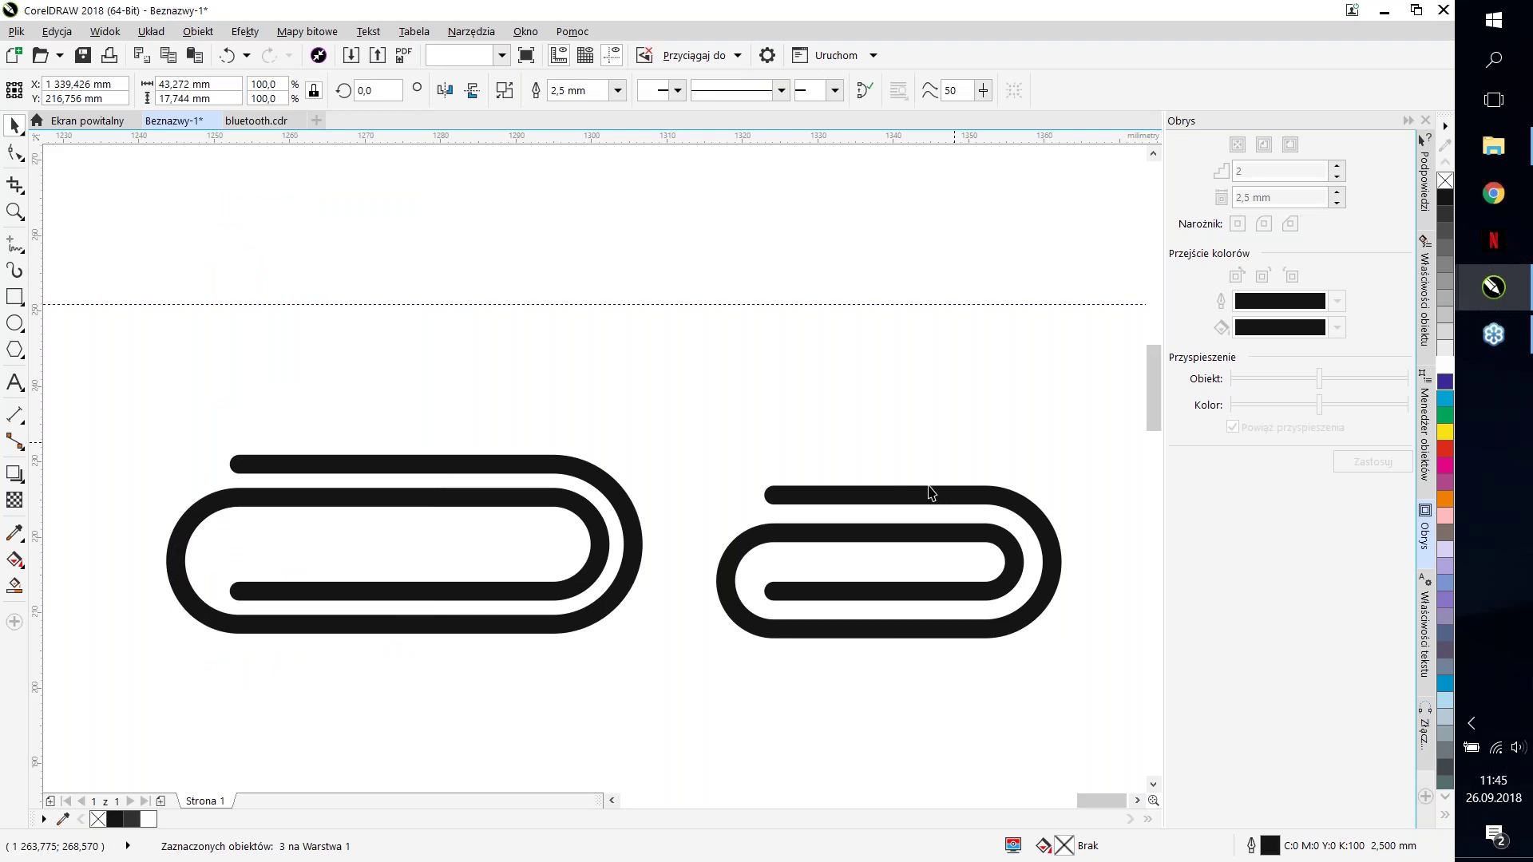
Step: Join the smaller clip's two pairs of overlapping end nodes
{"action": "scroll", "coordinate": [989, 546], "scroll_direction": "up", "scroll_amount": 1}
{"action": "key", "text": "F10"}
{"action": "left_click_drag", "start_coordinate": [961, 494], "coordinate": [1006, 541]}
{"action": "left_click", "coordinate": [182, 91]}
{"action": "left_click_drag", "start_coordinate": [548, 685], "coordinate": [621, 763]}
{"action": "left_click", "coordinate": [182, 90]}
{"action": "scroll", "coordinate": [638, 383], "scroll_direction": "down", "scroll_amount": 2}
Step: Delete the larger left paperclip
{"action": "left_click", "coordinate": [15, 126]}
{"action": "left_click_drag", "start_coordinate": [179, 224], "coordinate": [597, 522]}
{"action": "key", "text": "Delete"}
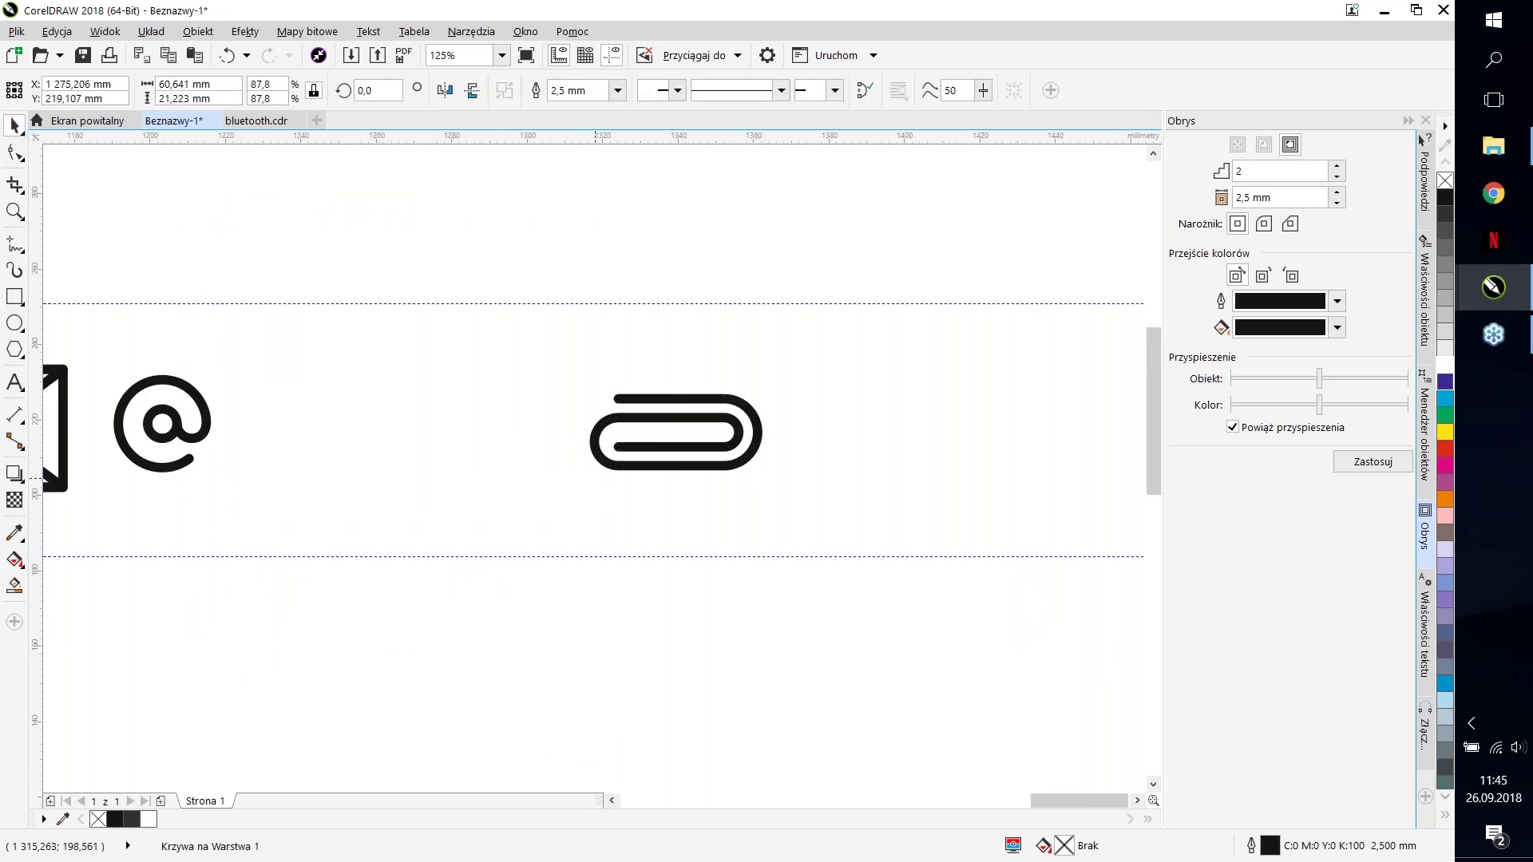
Step: Move the clip beside the @ sign and tilt it 45°
{"action": "left_click_drag", "start_coordinate": [682, 399], "coordinate": [452, 295]}
{"action": "left_click", "coordinate": [441, 390]}
{"action": "left_click", "coordinate": [495, 487]}
{"action": "scroll", "coordinate": [495, 487], "scroll_direction": "down", "scroll_amount": 2}
{"action": "left_click_drag", "start_coordinate": [474, 466], "coordinate": [432, 464]}
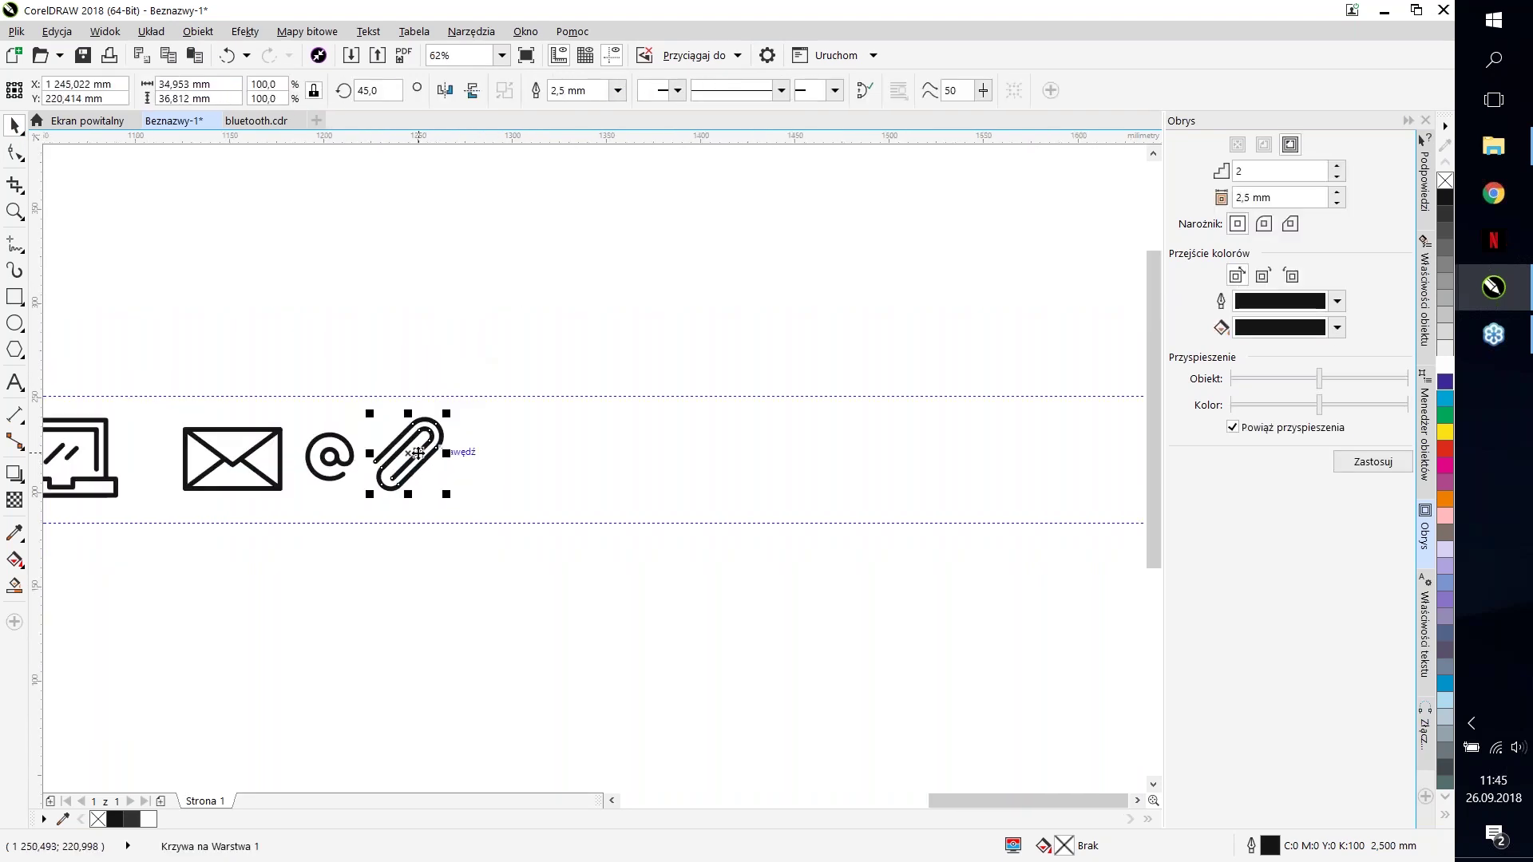
{"action": "scroll", "coordinate": [367, 452], "scroll_direction": "up", "scroll_amount": 2}
{"action": "left_click", "coordinate": [319, 449], "text": "shift"}
{"action": "left_click", "coordinate": [347, 472]}
{"action": "scroll", "coordinate": [347, 471], "scroll_direction": "down", "scroll_amount": 2}
{"action": "scroll", "coordinate": [346, 472], "scroll_direction": "up", "scroll_amount": 1}
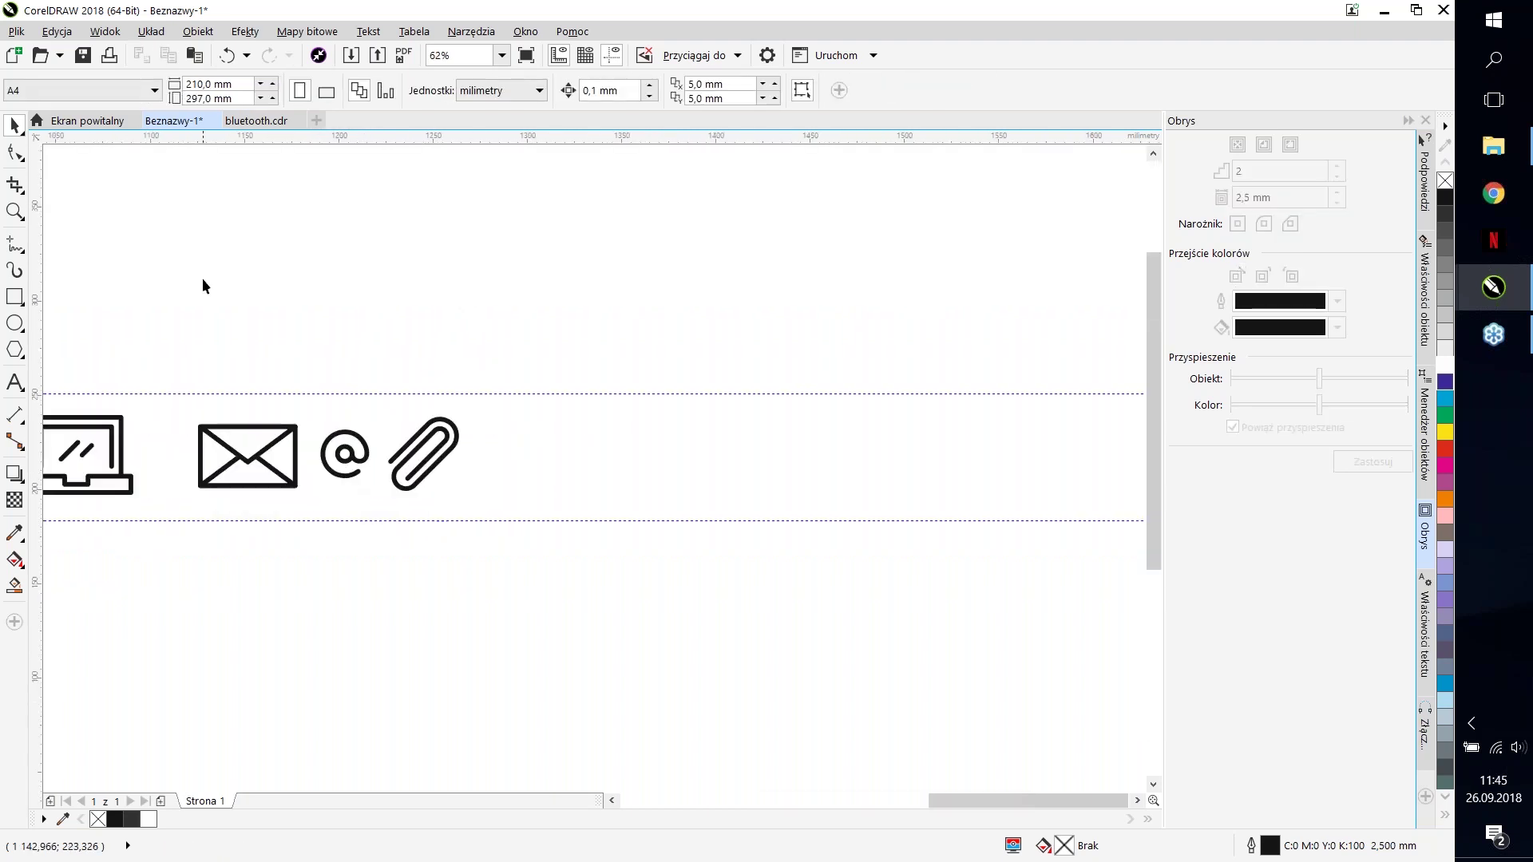
Step: Nudge the paperclip slightly right next to the @ sign
{"action": "left_click", "coordinate": [14, 298]}
{"action": "left_click", "coordinate": [14, 299]}
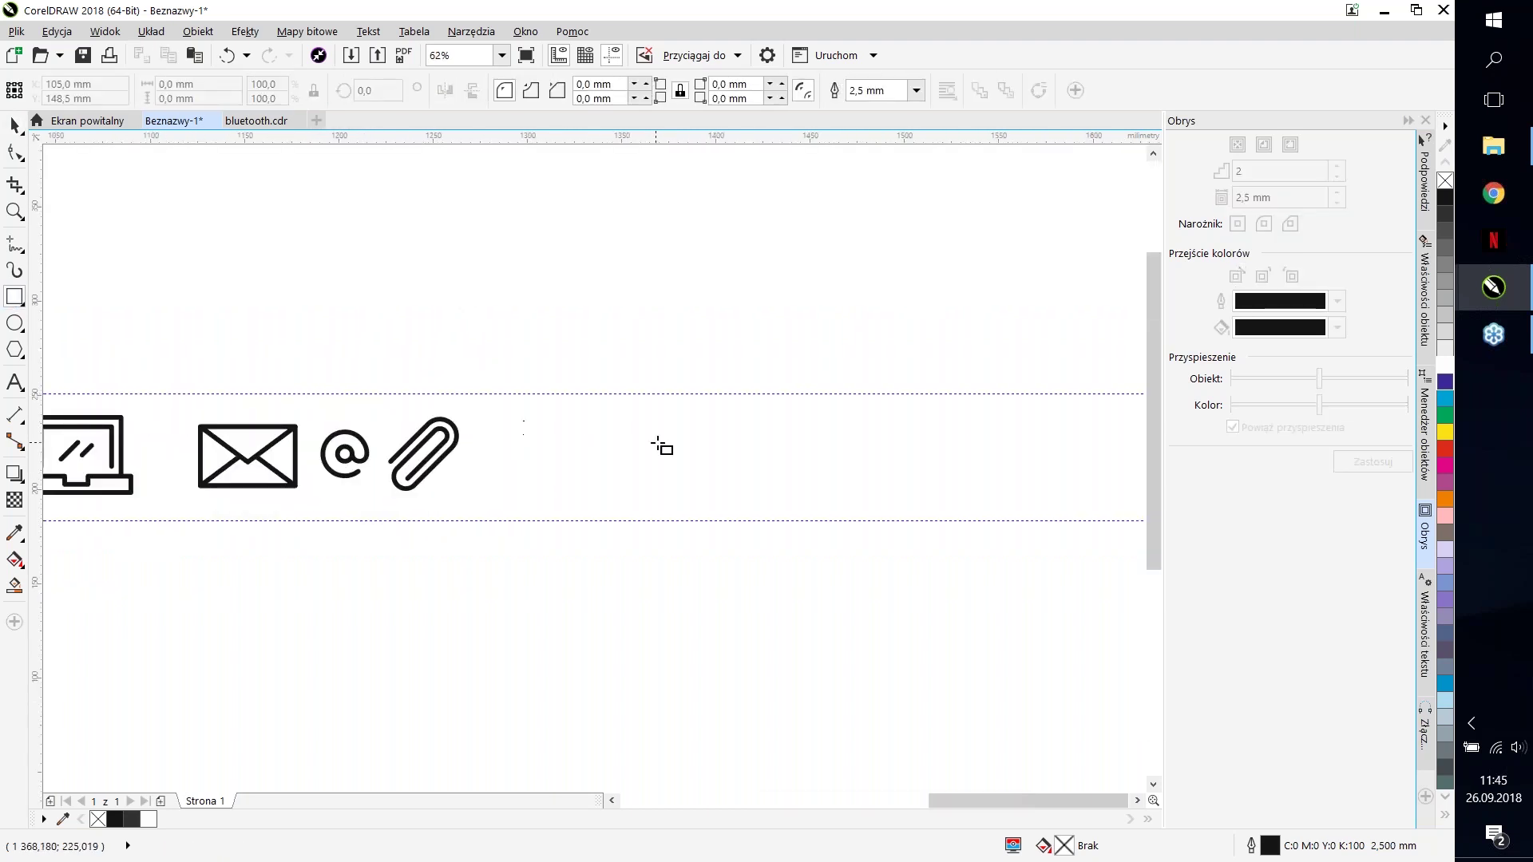
{"action": "scroll", "coordinate": [661, 445], "scroll_direction": "up", "scroll_amount": 1}
{"action": "left_click", "coordinate": [17, 126]}
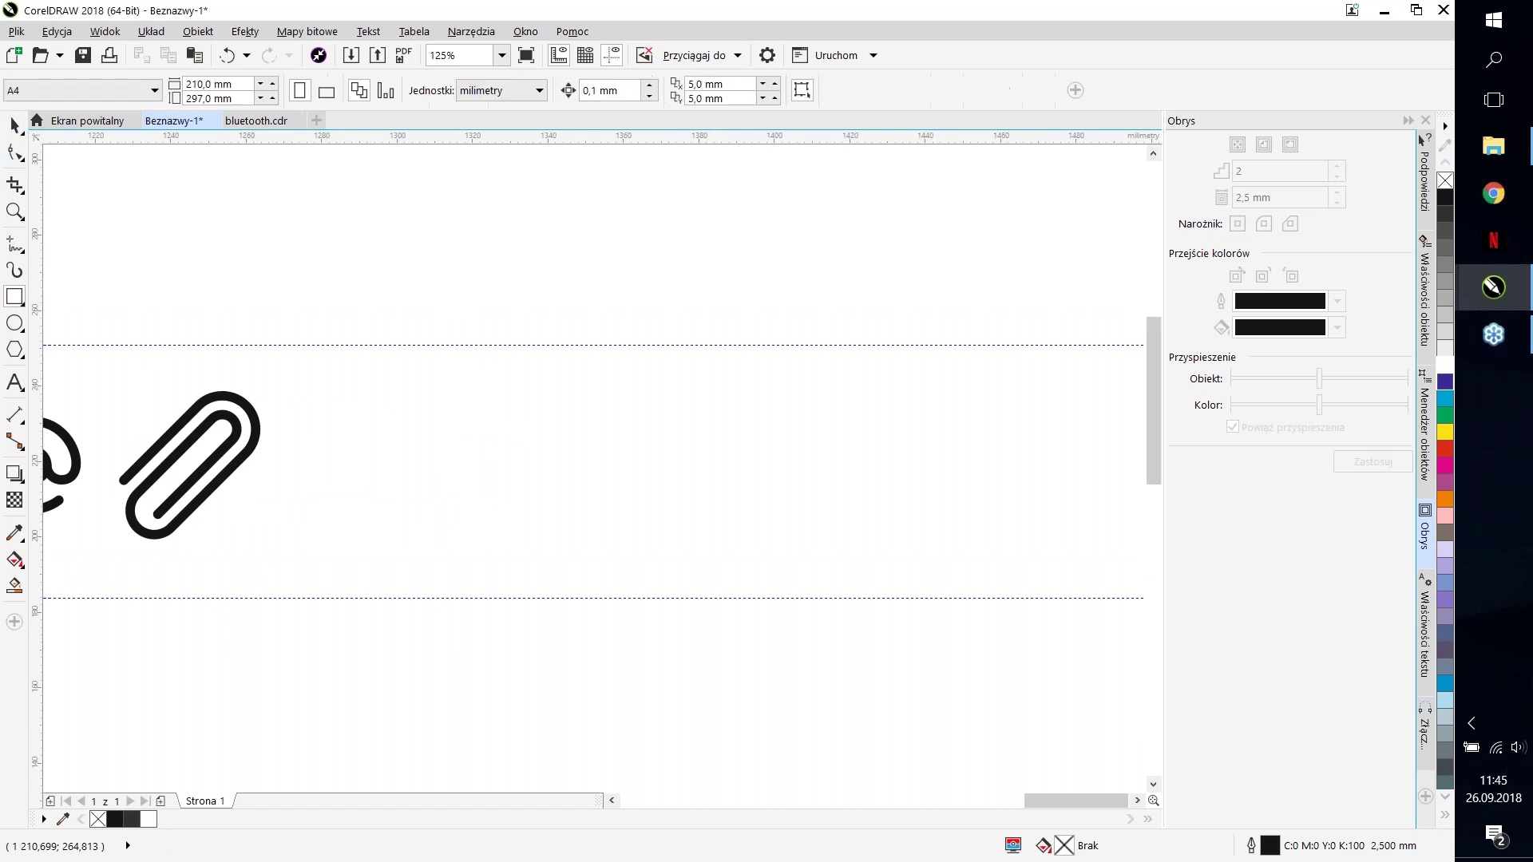
{"action": "left_click_drag", "start_coordinate": [225, 394], "coordinate": [239, 393]}
{"action": "left_click", "coordinate": [242, 330]}
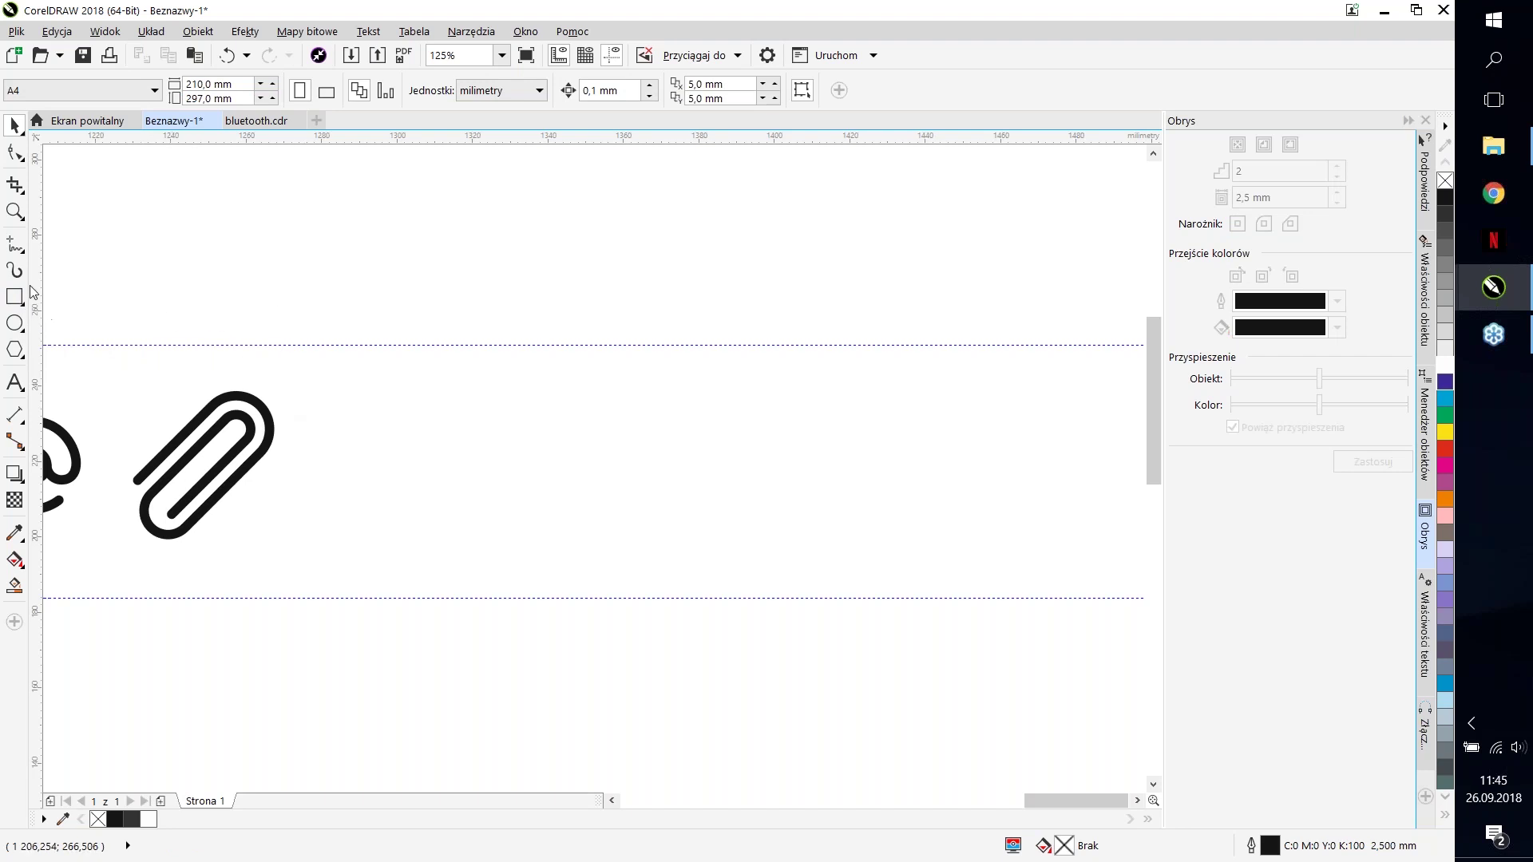
{"action": "left_click", "coordinate": [199, 425]}
{"action": "left_click", "coordinate": [181, 332]}
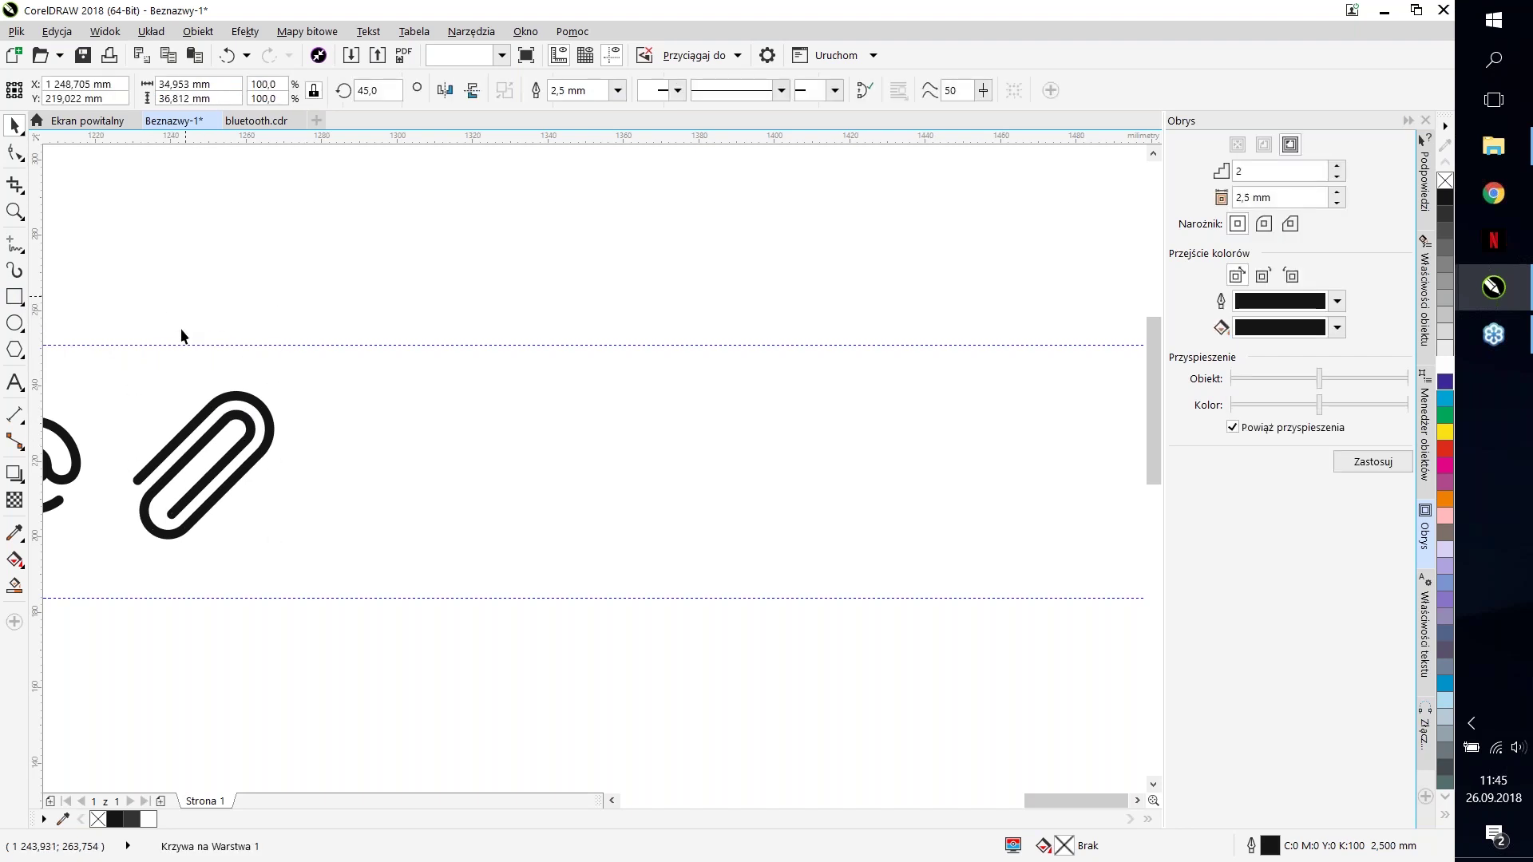
Step: Draw the camera body rectangle right of the clip and a smaller rectangle on its top edge
{"action": "left_click", "coordinate": [14, 303]}
{"action": "mouse_move", "coordinate": [354, 410]}
{"action": "left_mouse_down"}
{"action": "mouse_move", "coordinate": [400, 458]}
{"action": "mouse_move", "coordinate": [645, 527]}
{"action": "mouse_move", "coordinate": [585, 536]}
{"action": "left_mouse_up"}
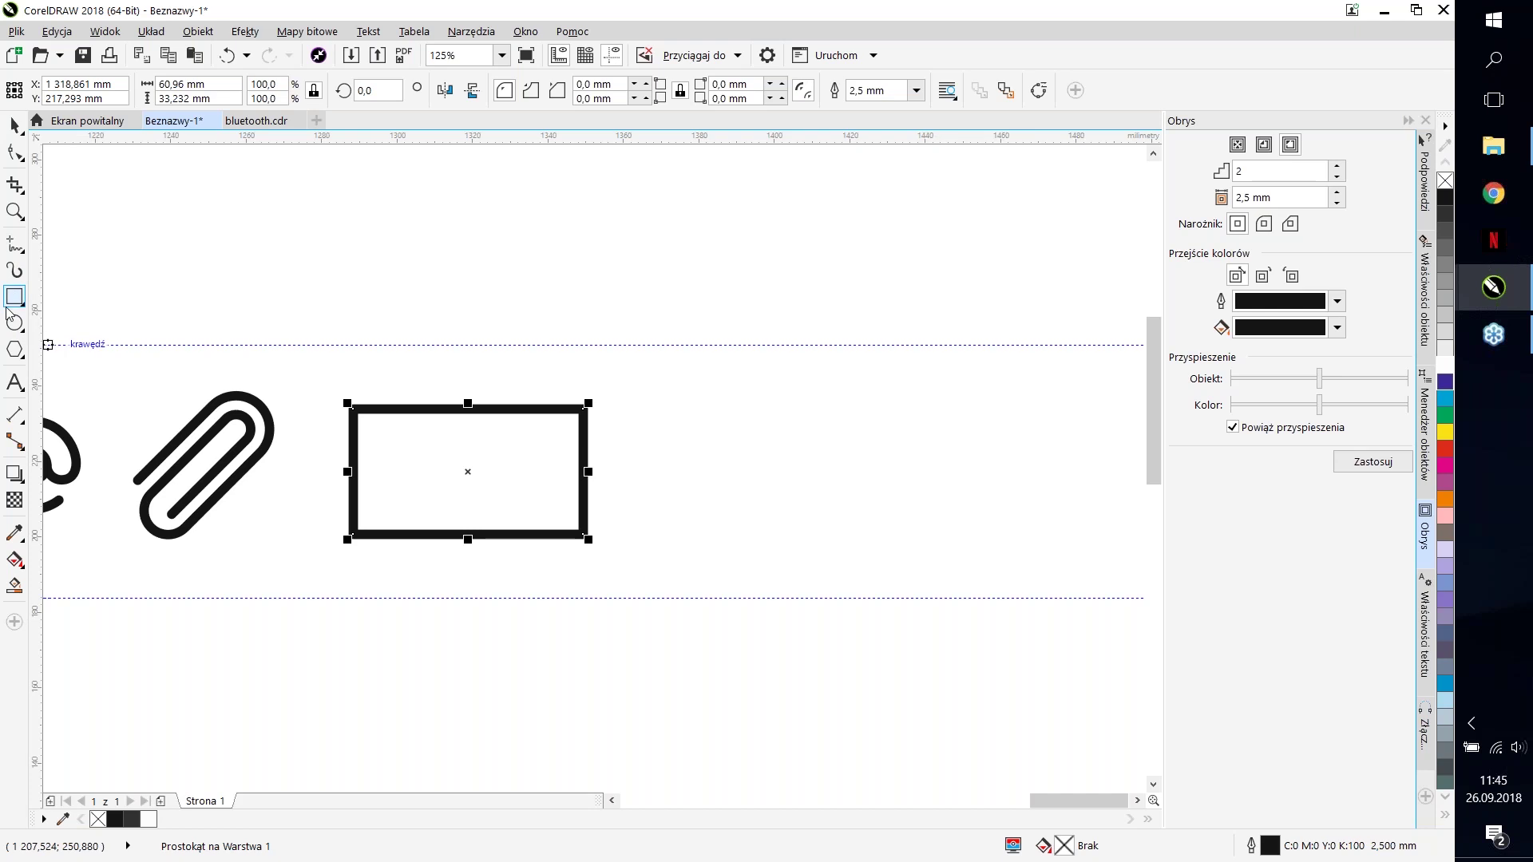
{"action": "scroll", "coordinate": [432, 399], "scroll_direction": "up", "scroll_amount": 2}
{"action": "left_click_drag", "start_coordinate": [419, 367], "coordinate": [577, 412]}
Step: Centre the small top rectangle horizontally over the camera body
{"action": "key", "text": "space"}
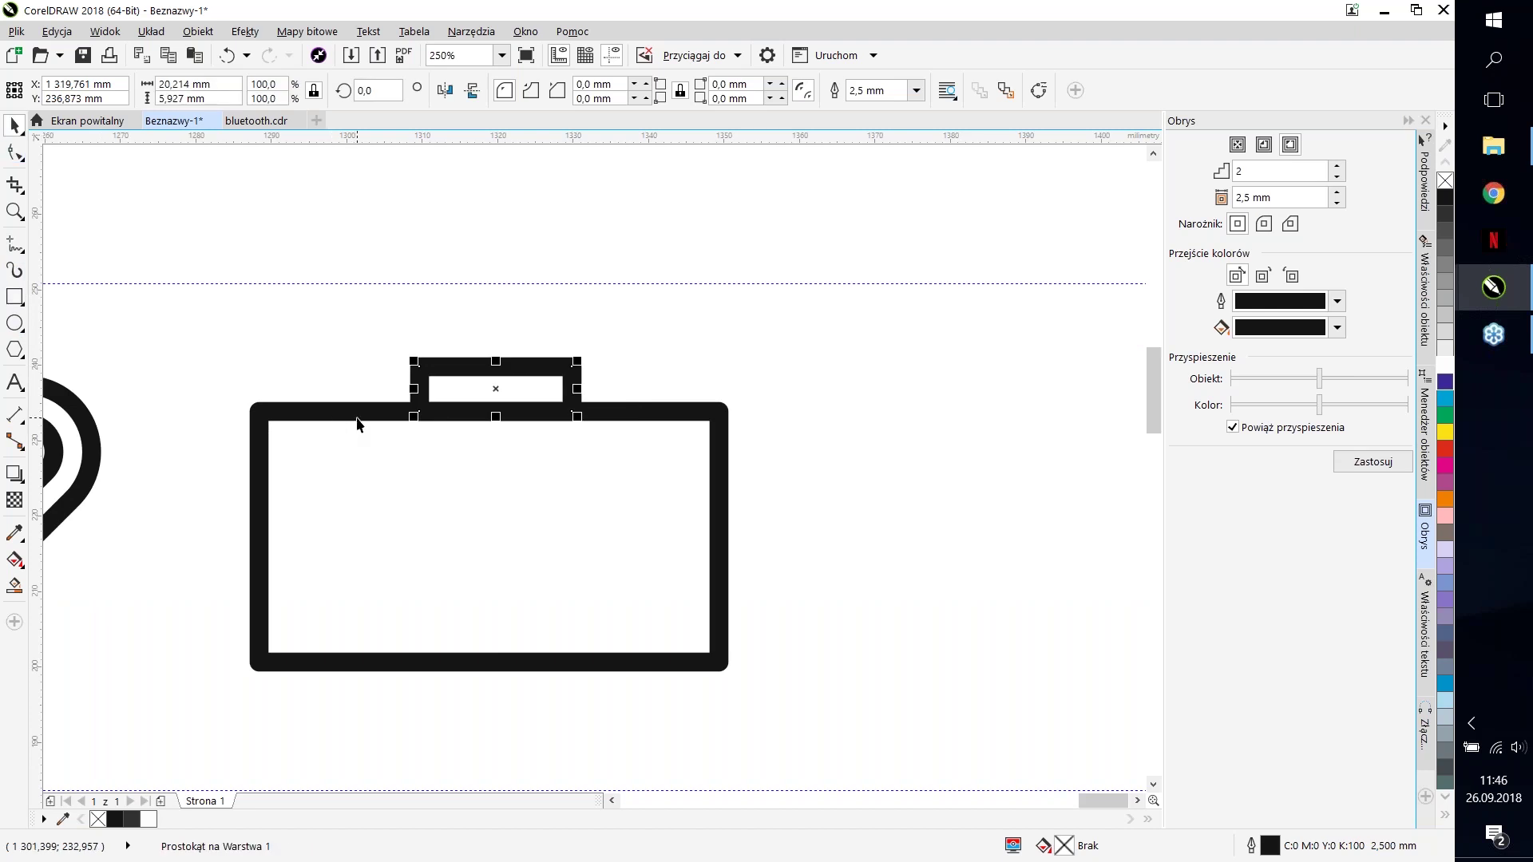
{"action": "left_click", "coordinate": [357, 419], "text": "shift"}
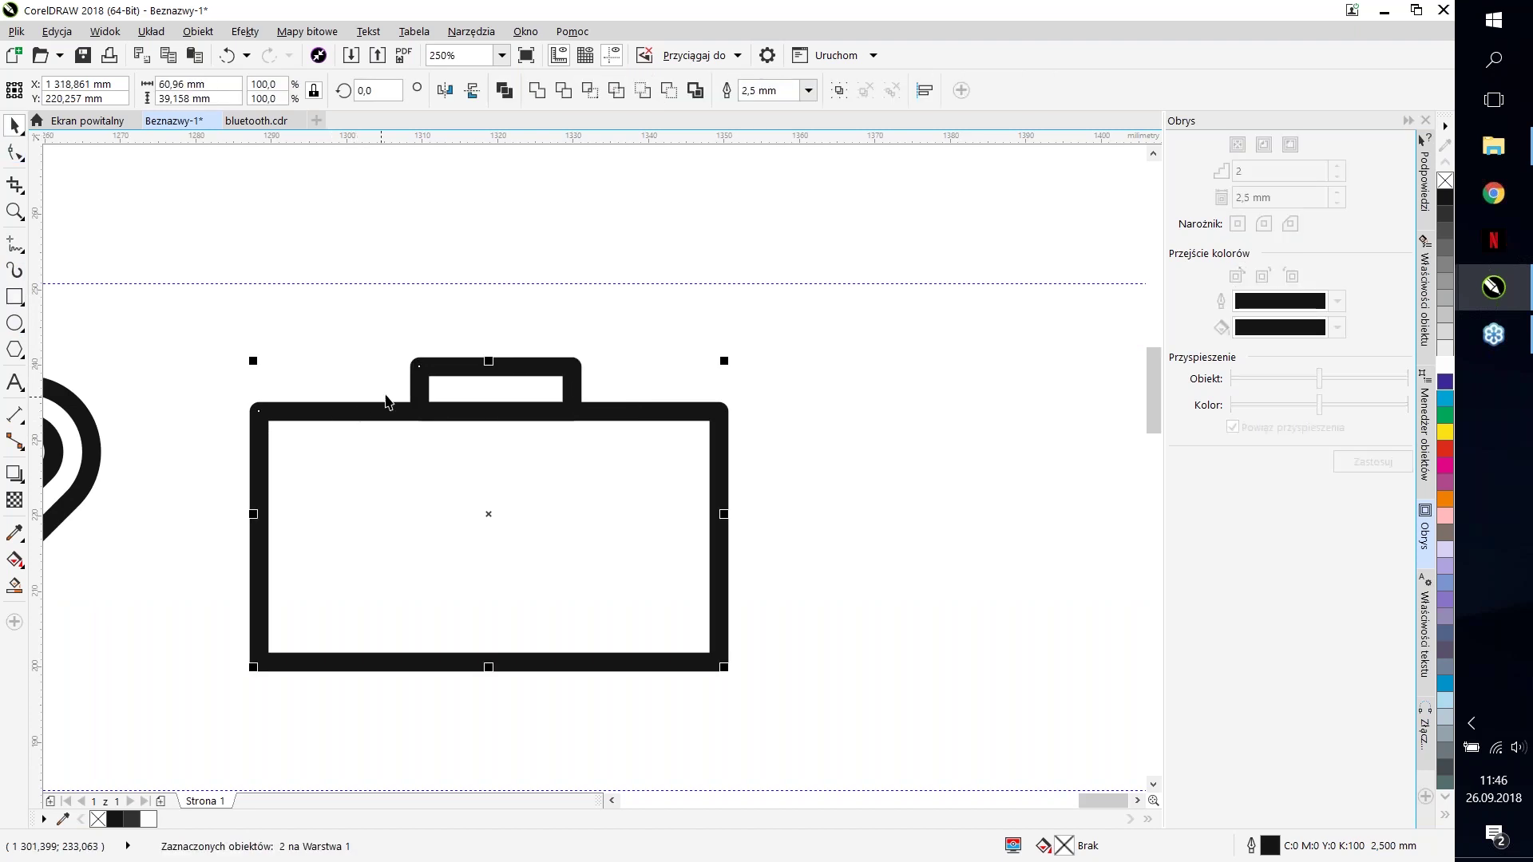
{"action": "key", "text": "e"}
{"action": "key", "text": "c"}
{"action": "key", "text": "ctrl+z"}
{"action": "key", "text": "ctrl+z"}
{"action": "key", "text": "c"}
{"action": "left_click", "coordinate": [464, 256]}
{"action": "left_click", "coordinate": [476, 380]}
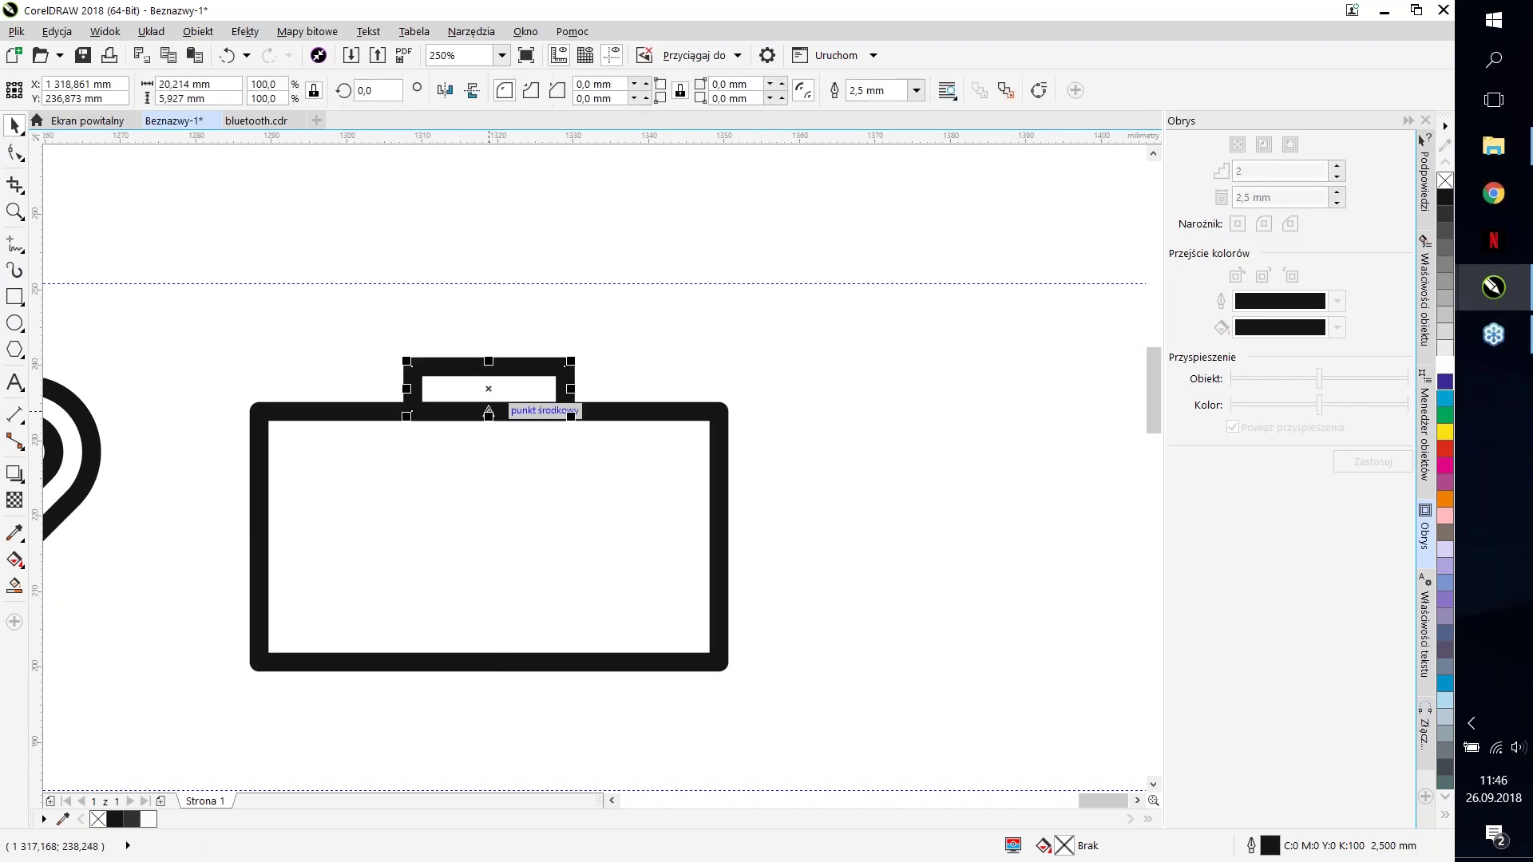
{"action": "left_click", "coordinate": [618, 340]}
Step: Draw a lens circle and centre it horizontally and vertically in the camera body
{"action": "left_click", "coordinate": [14, 323]}
{"action": "left_click_drag", "start_coordinate": [416, 473], "coordinate": [583, 599]}
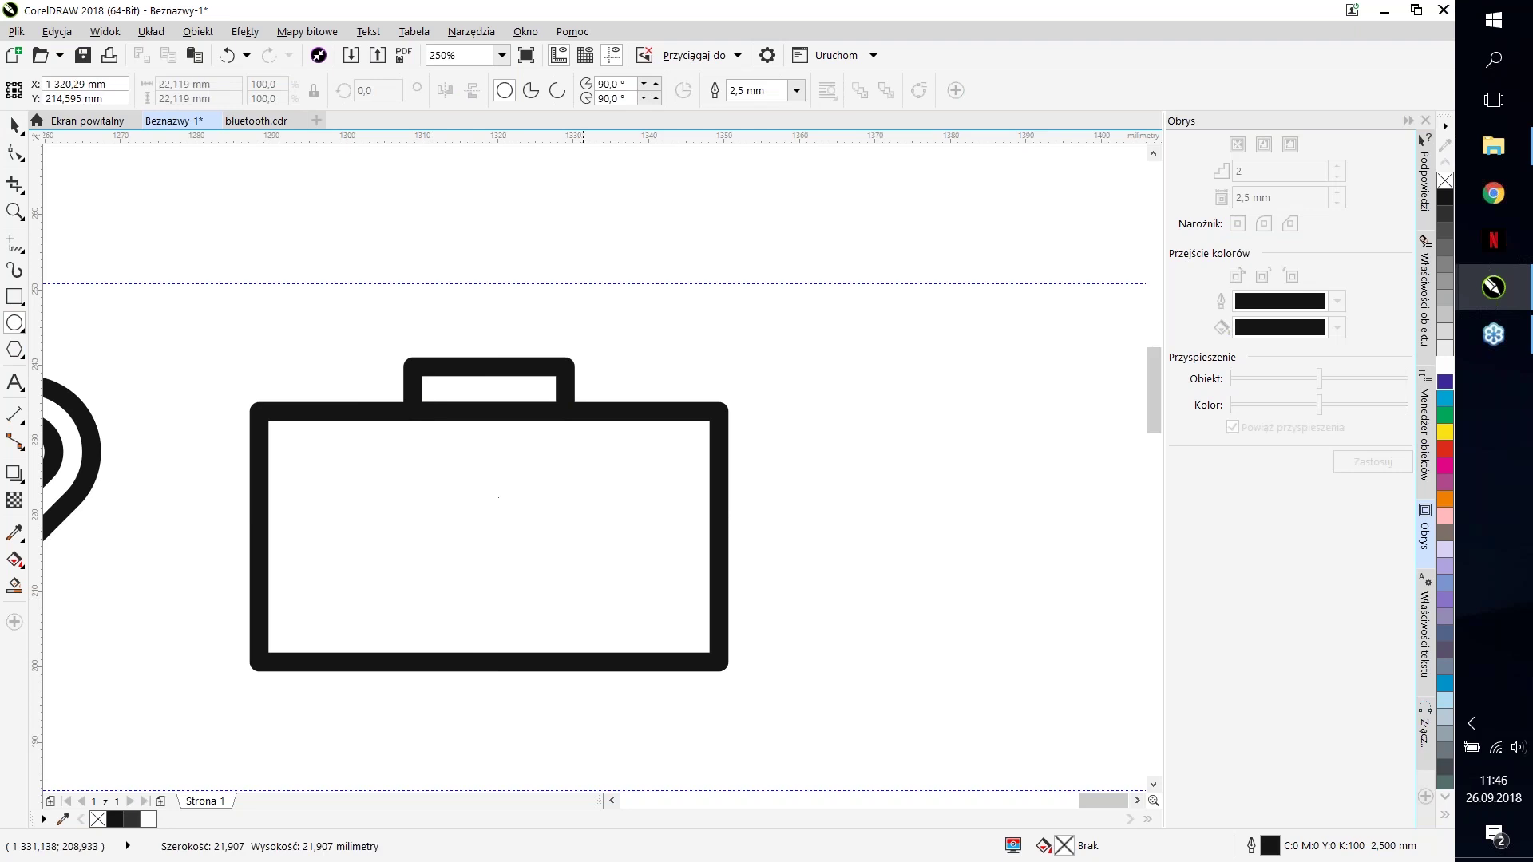
{"action": "left_click", "coordinate": [719, 432], "text": "shift"}
{"action": "key", "text": "c"}
{"action": "key", "text": "e"}
{"action": "left_click", "coordinate": [563, 489]}
{"action": "left_click", "coordinate": [378, 295]}
Step: Start a short freehand line at the camera body's upper right
{"action": "scroll", "coordinate": [643, 443], "scroll_direction": "up", "scroll_amount": 1}
{"action": "left_click", "coordinate": [646, 462]}
{"action": "key", "text": "Escape"}
{"action": "key", "text": "F5"}
{"action": "left_click", "coordinate": [644, 472]}
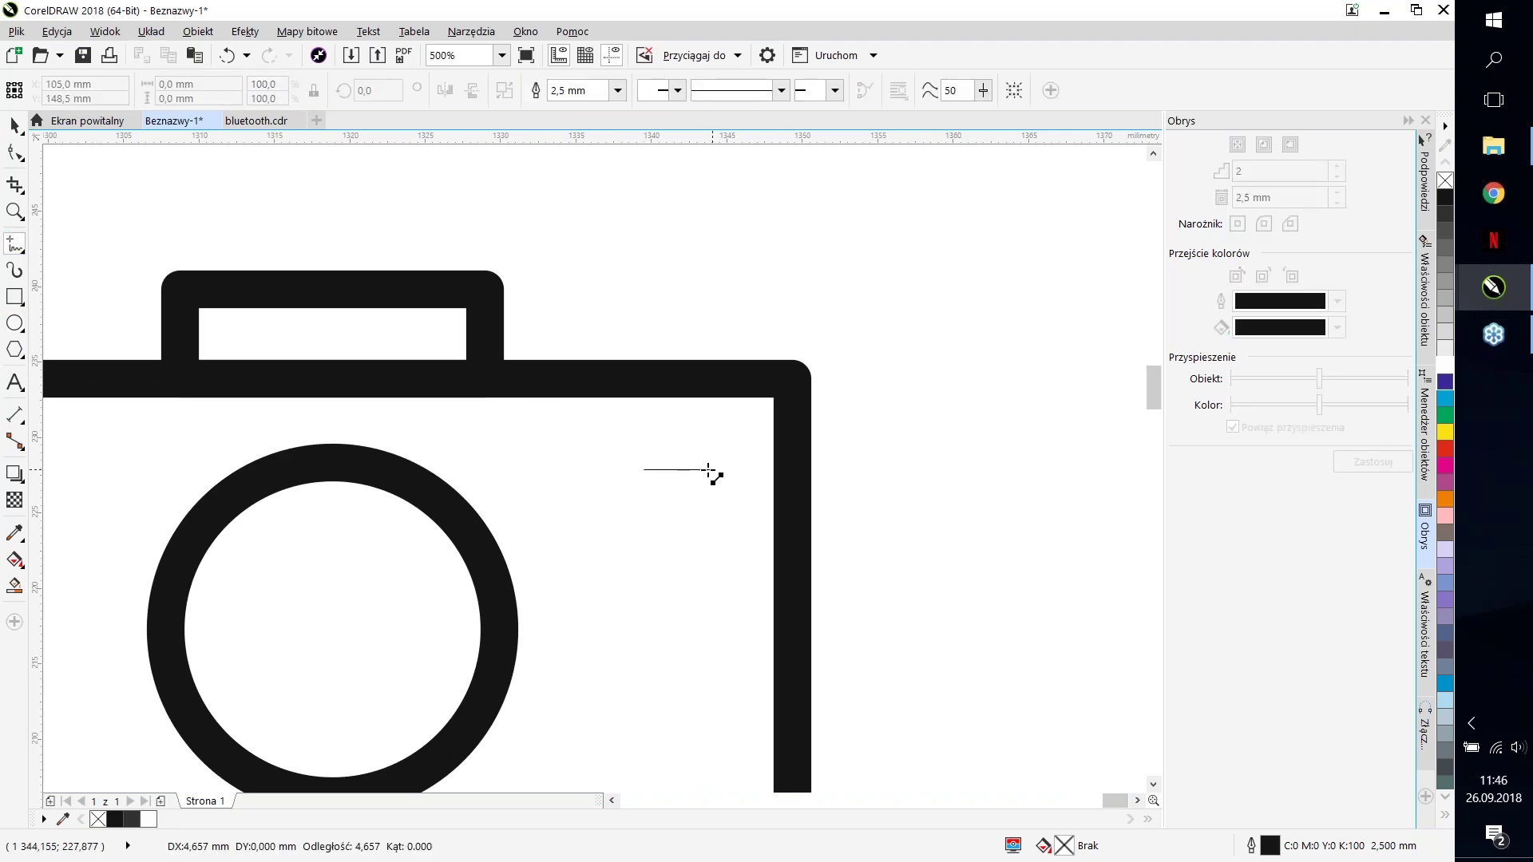
Step: Finish the short horizontal line on the camera body
{"action": "left_click", "coordinate": [695, 471]}
{"action": "left_click", "coordinate": [17, 127]}
{"action": "key", "text": "Escape"}
Step: Compare the camera's rectangles with the phone's screen and body rectangles
{"action": "scroll", "coordinate": [669, 463], "scroll_direction": "down", "scroll_amount": 2}
{"action": "scroll", "coordinate": [725, 534], "scroll_direction": "down", "scroll_amount": 2}
{"action": "left_click", "coordinate": [671, 563]}
{"action": "scroll", "coordinate": [671, 562], "scroll_direction": "up", "scroll_amount": 2}
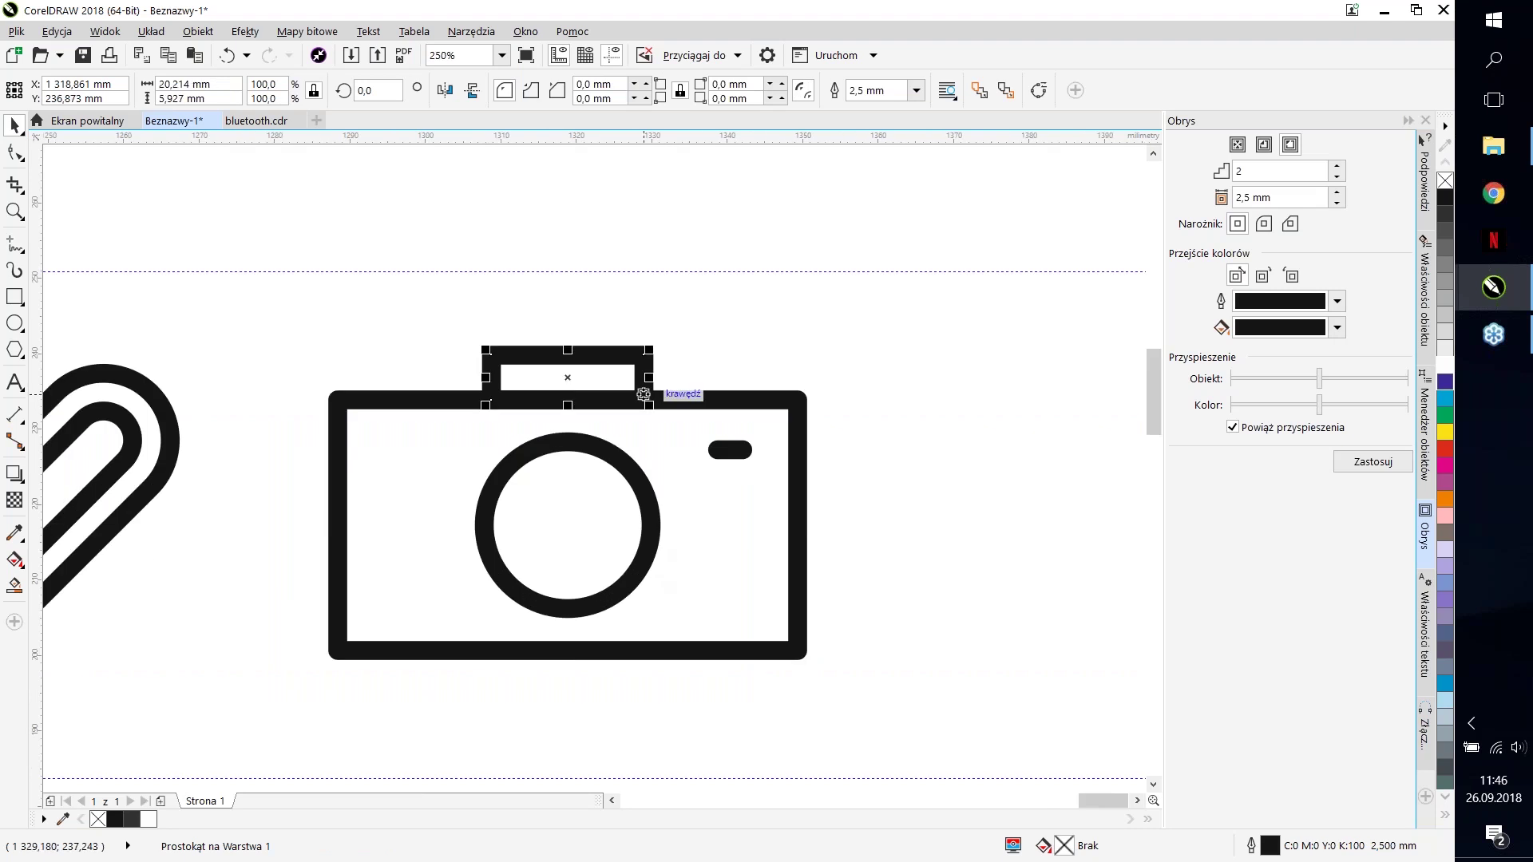
{"action": "left_click", "coordinate": [642, 355]}
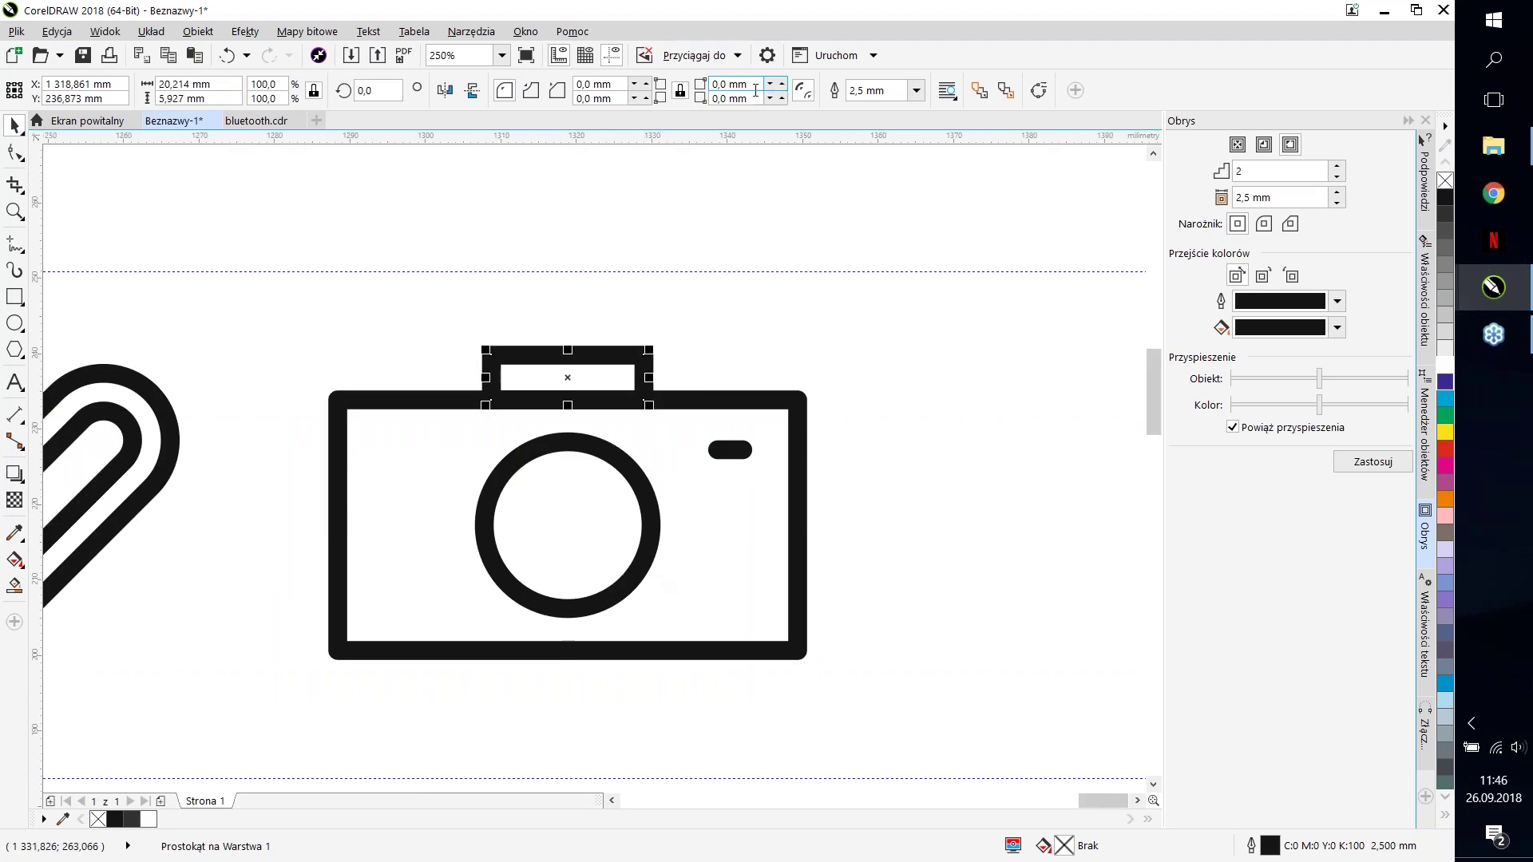
{"action": "scroll", "coordinate": [778, 185], "scroll_direction": "down", "scroll_amount": 6}
{"action": "scroll", "coordinate": [605, 273], "scroll_direction": "down", "scroll_amount": 1}
{"action": "scroll", "coordinate": [79, 289], "scroll_direction": "up", "scroll_amount": 3}
{"action": "left_click", "coordinate": [97, 286], "text": "ctrl"}
{"action": "left_click", "coordinate": [182, 162], "text": "ctrl"}
{"action": "scroll", "coordinate": [624, 269], "scroll_direction": "down", "scroll_amount": 4}
{"action": "scroll", "coordinate": [599, 271], "scroll_direction": "up", "scroll_amount": 6}
{"action": "scroll", "coordinate": [876, 289], "scroll_direction": "down", "scroll_amount": 6}
{"action": "scroll", "coordinate": [876, 289], "scroll_direction": "up", "scroll_amount": 3}
{"action": "scroll", "coordinate": [779, 289], "scroll_direction": "up", "scroll_amount": 3}
Step: Give the camera body and the top rectangle a 2,5 mm corner radius
{"action": "left_click", "coordinate": [769, 291]}
{"action": "type", "text": "2,5"}
{"action": "key", "text": "Return"}
{"action": "left_click", "coordinate": [824, 256]}
{"action": "left_click_drag", "start_coordinate": [749, 85], "coordinate": [619, 97]}
{"action": "type", "text": "2,5"}
{"action": "key", "text": "Return"}
Step: Stretch the top rectangle down toward the lens and reset its corners to 2,5 mm
{"action": "scroll", "coordinate": [792, 337], "scroll_direction": "up", "scroll_amount": 2}
{"action": "left_click_drag", "start_coordinate": [786, 333], "coordinate": [786, 389]}
{"action": "left_click", "coordinate": [738, 84]}
{"action": "type", "text": "2,5"}
{"action": "key", "text": "Return"}
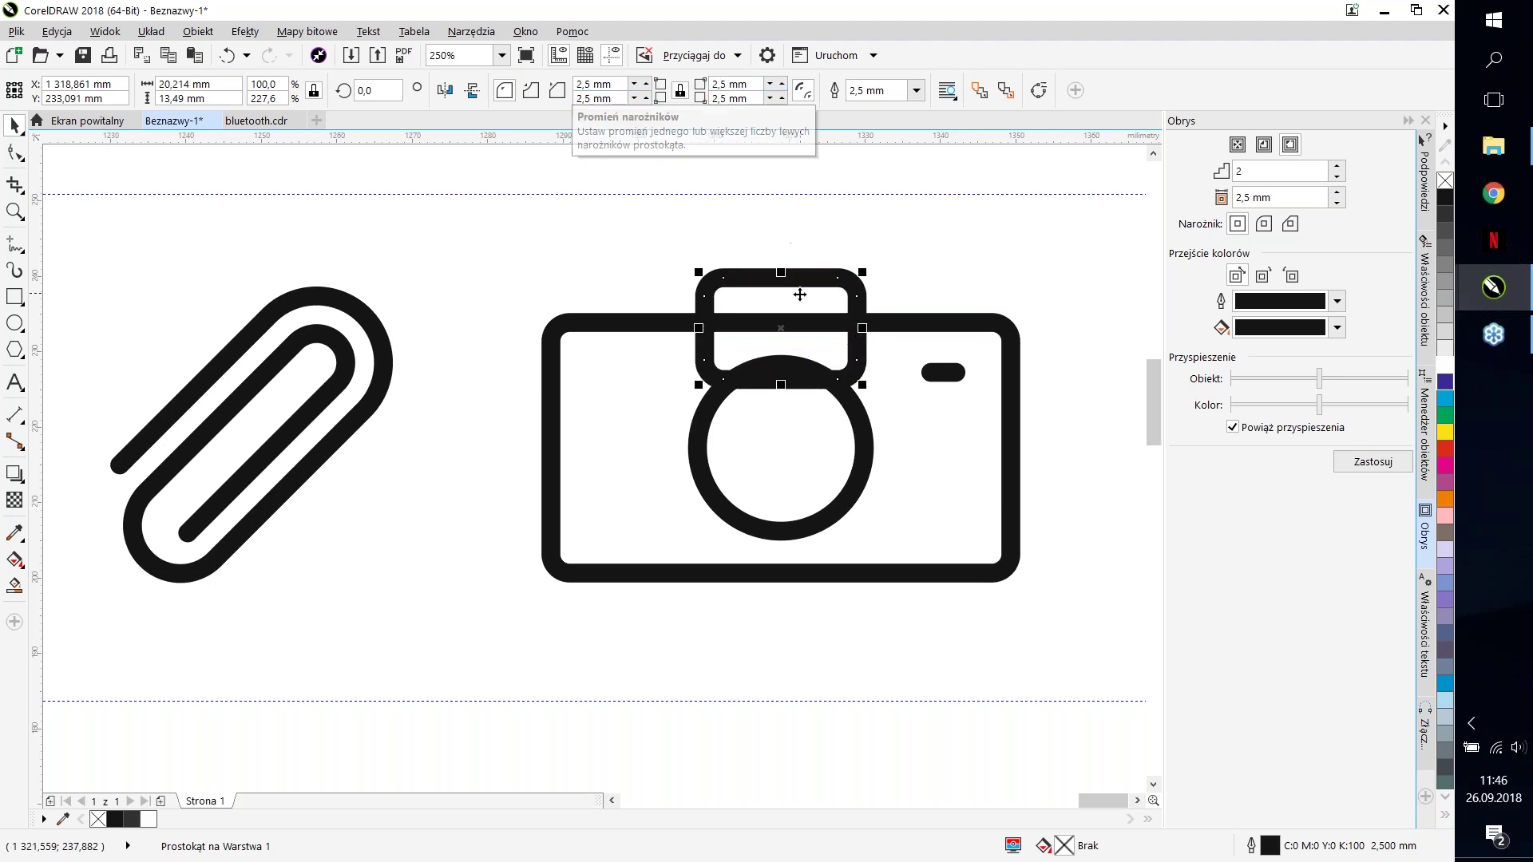
{"action": "left_click", "coordinate": [605, 342], "text": "shift"}
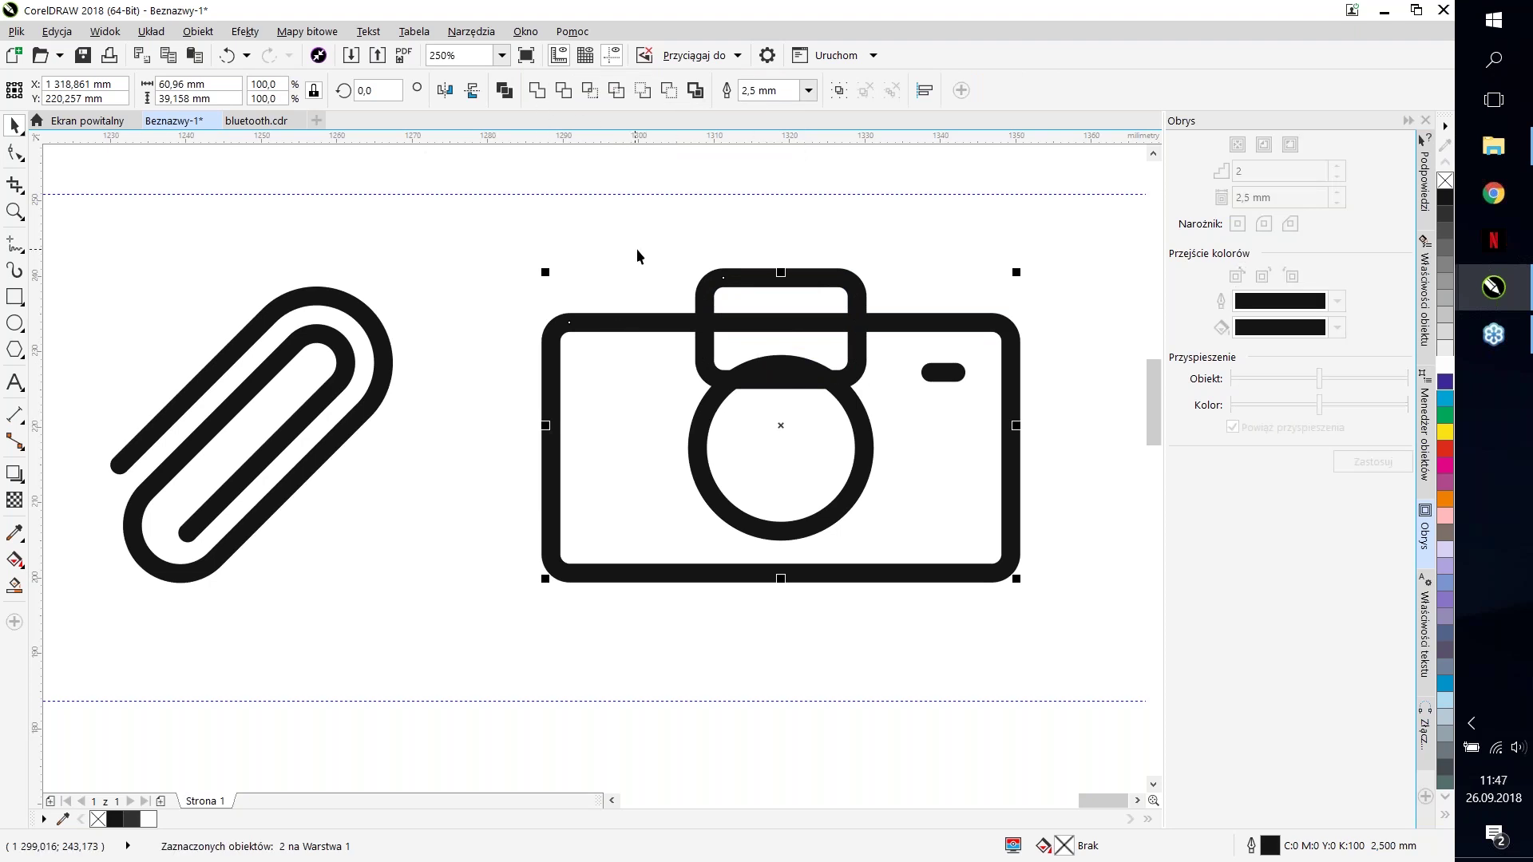
Step: Weld the camera's top rectangle and body into one outline
{"action": "scroll", "coordinate": [743, 280], "scroll_direction": "up", "scroll_amount": 1}
{"action": "left_click", "coordinate": [763, 287]}
{"action": "left_click", "coordinate": [553, 373], "text": "shift"}
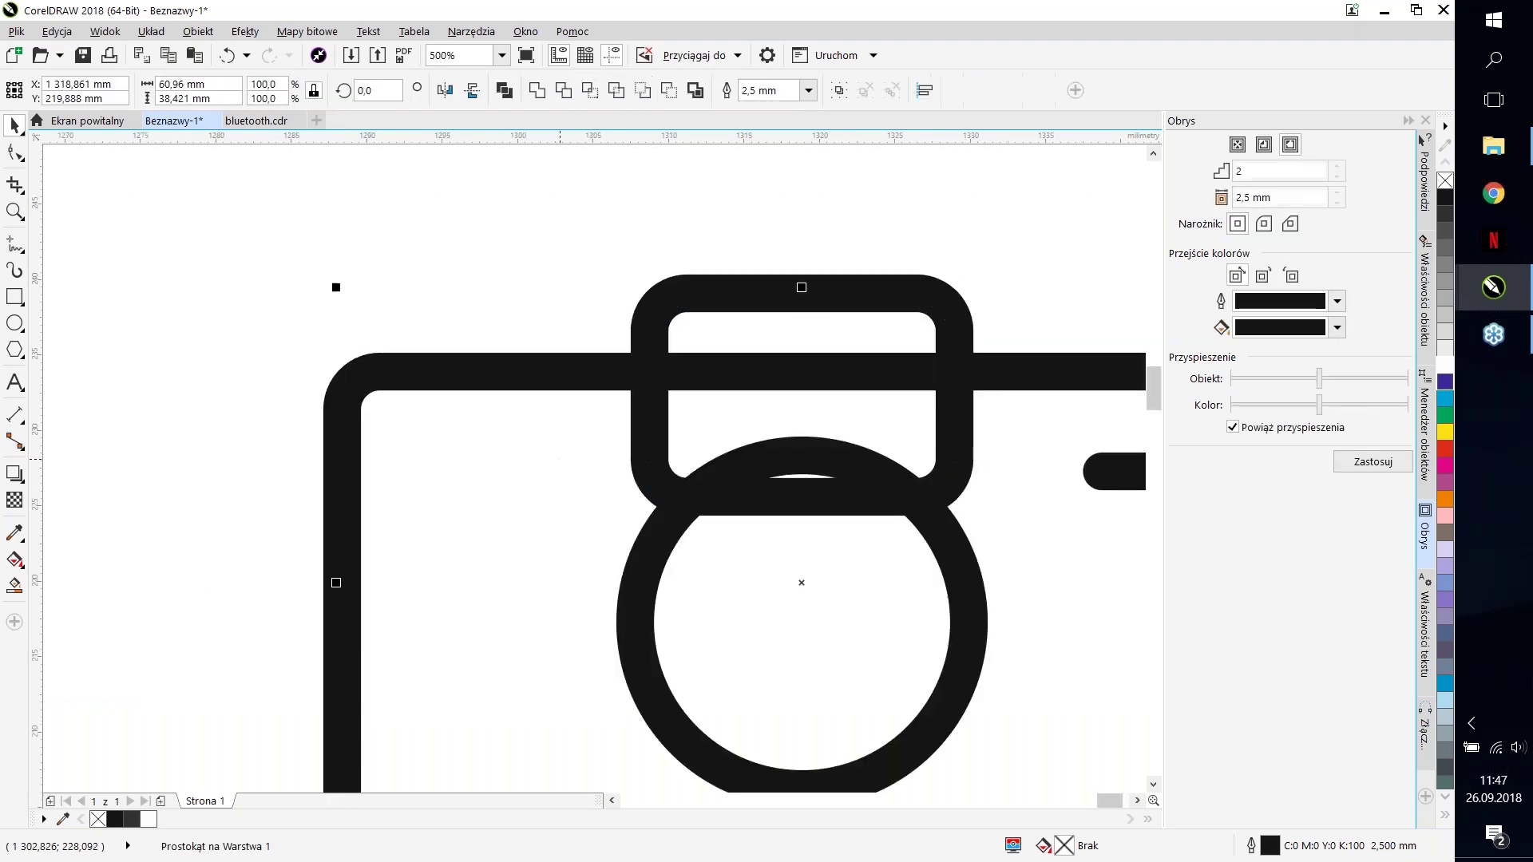
{"action": "left_click", "coordinate": [537, 91]}
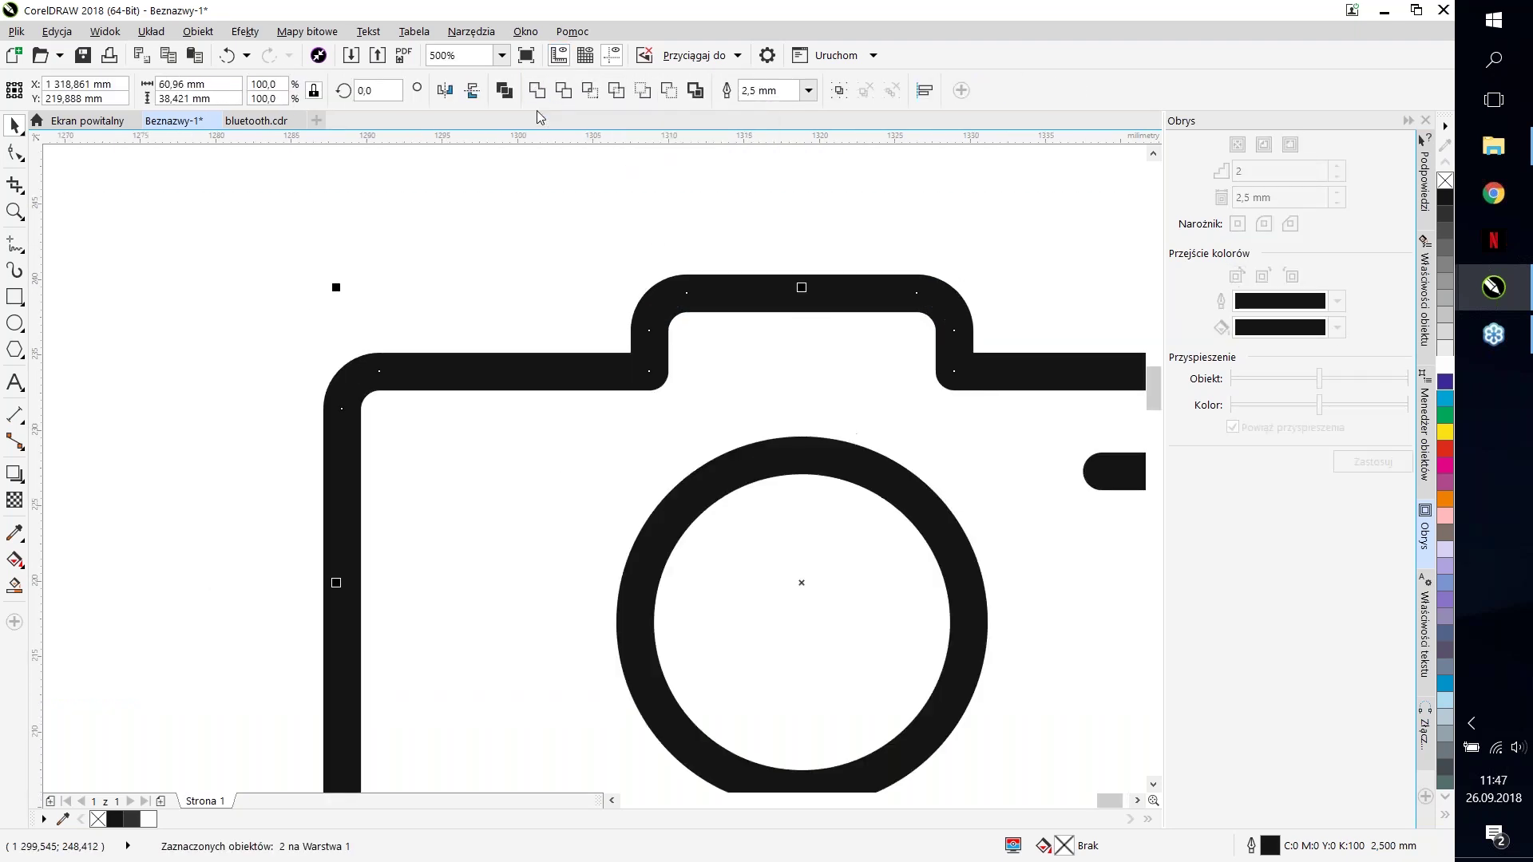
Step: Group the three camera parts
{"action": "scroll", "coordinate": [719, 292], "scroll_direction": "down", "scroll_amount": 2}
{"action": "scroll", "coordinate": [874, 328], "scroll_direction": "down", "scroll_amount": 1}
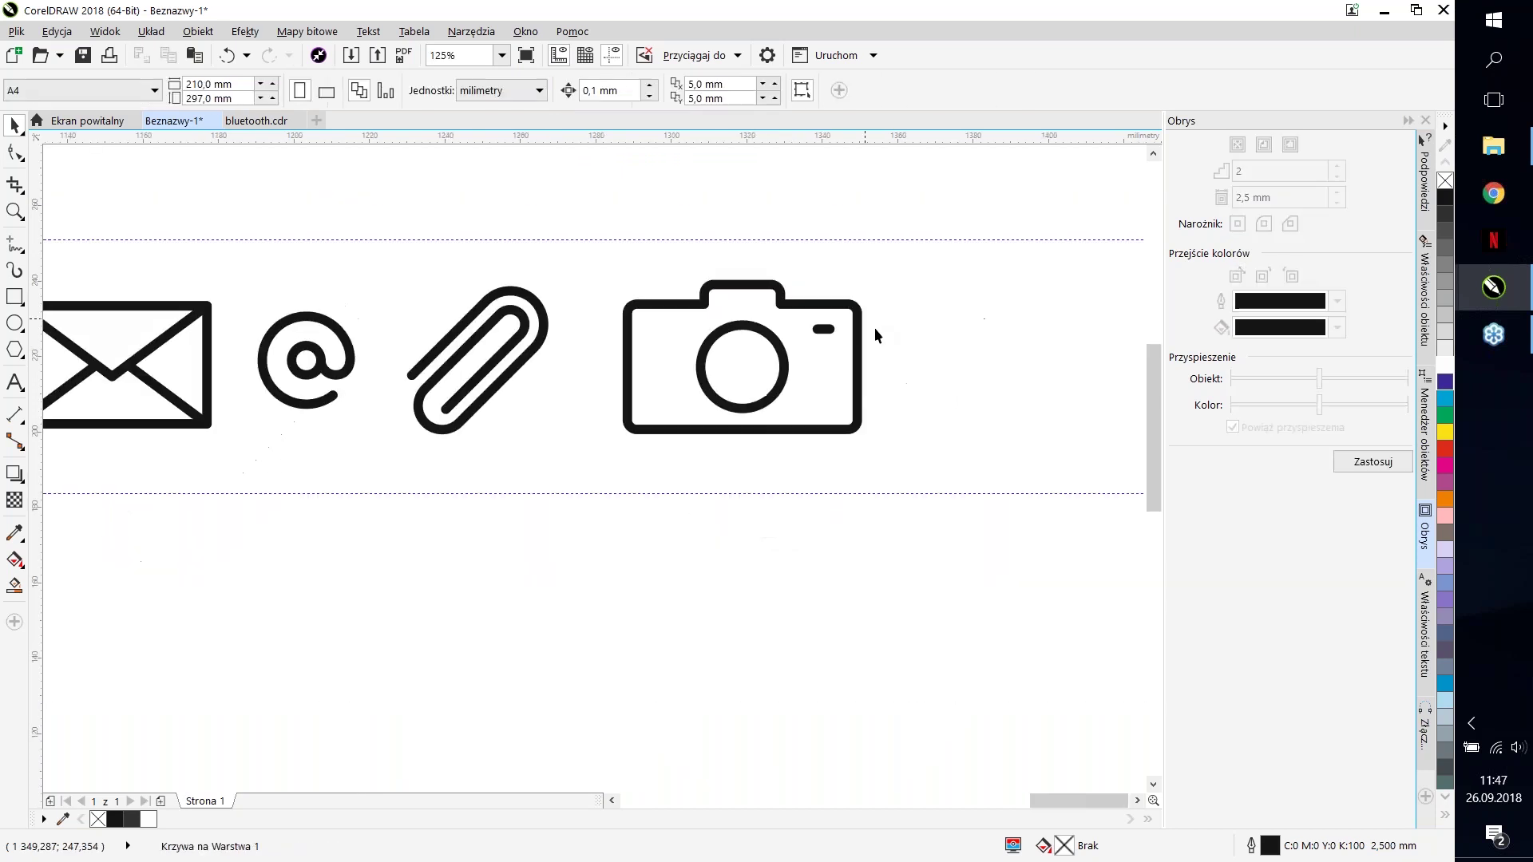
{"action": "scroll", "coordinate": [874, 328], "scroll_direction": "down", "scroll_amount": 2}
{"action": "scroll", "coordinate": [875, 344], "scroll_direction": "up", "scroll_amount": 2}
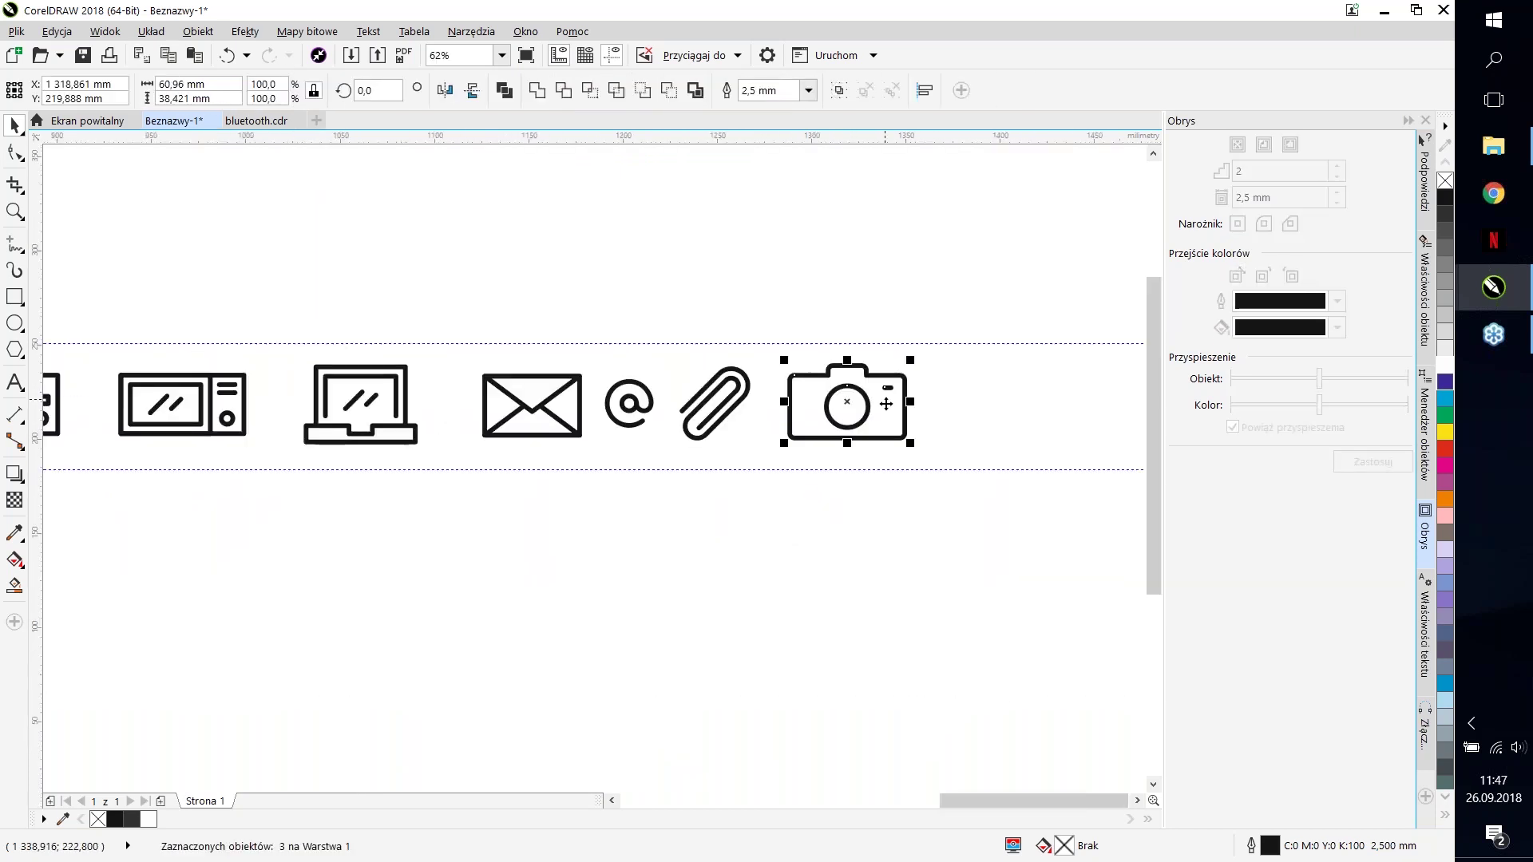
{"action": "key", "text": "ctrl+g"}
Step: Shrink the camera to about 73% (44,6 × 28,1 mm) and move it slightly lower in the row
{"action": "left_click_drag", "start_coordinate": [930, 479], "coordinate": [840, 605]}
{"action": "left_click", "coordinate": [723, 302]}
{"action": "left_click_drag", "start_coordinate": [646, 247], "coordinate": [867, 440]}
{"action": "left_click", "coordinate": [961, 648]}
{"action": "left_click_drag", "start_coordinate": [961, 648], "coordinate": [674, 299]}
{"action": "scroll", "coordinate": [749, 300], "scroll_direction": "up", "scroll_amount": 2}
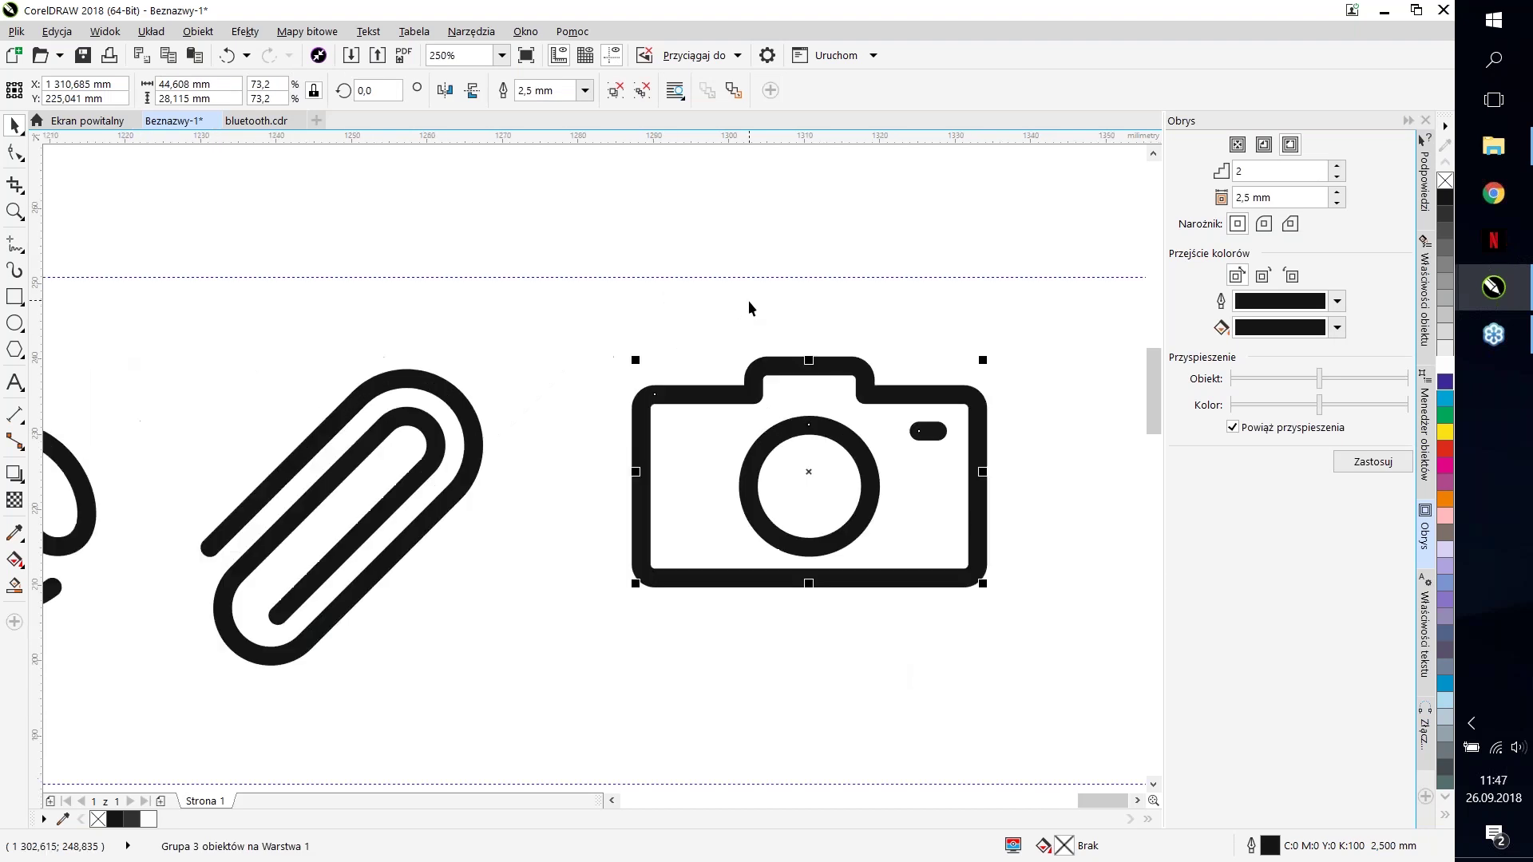
{"action": "left_click_drag", "start_coordinate": [721, 390], "coordinate": [713, 428]}
{"action": "scroll", "coordinate": [684, 401], "scroll_direction": "down", "scroll_amount": 2}
{"action": "left_click", "coordinate": [684, 401]}
{"action": "scroll", "coordinate": [685, 401], "scroll_direction": "down", "scroll_amount": 3}
{"action": "scroll", "coordinate": [623, 494], "scroll_direction": "up", "scroll_amount": 1}
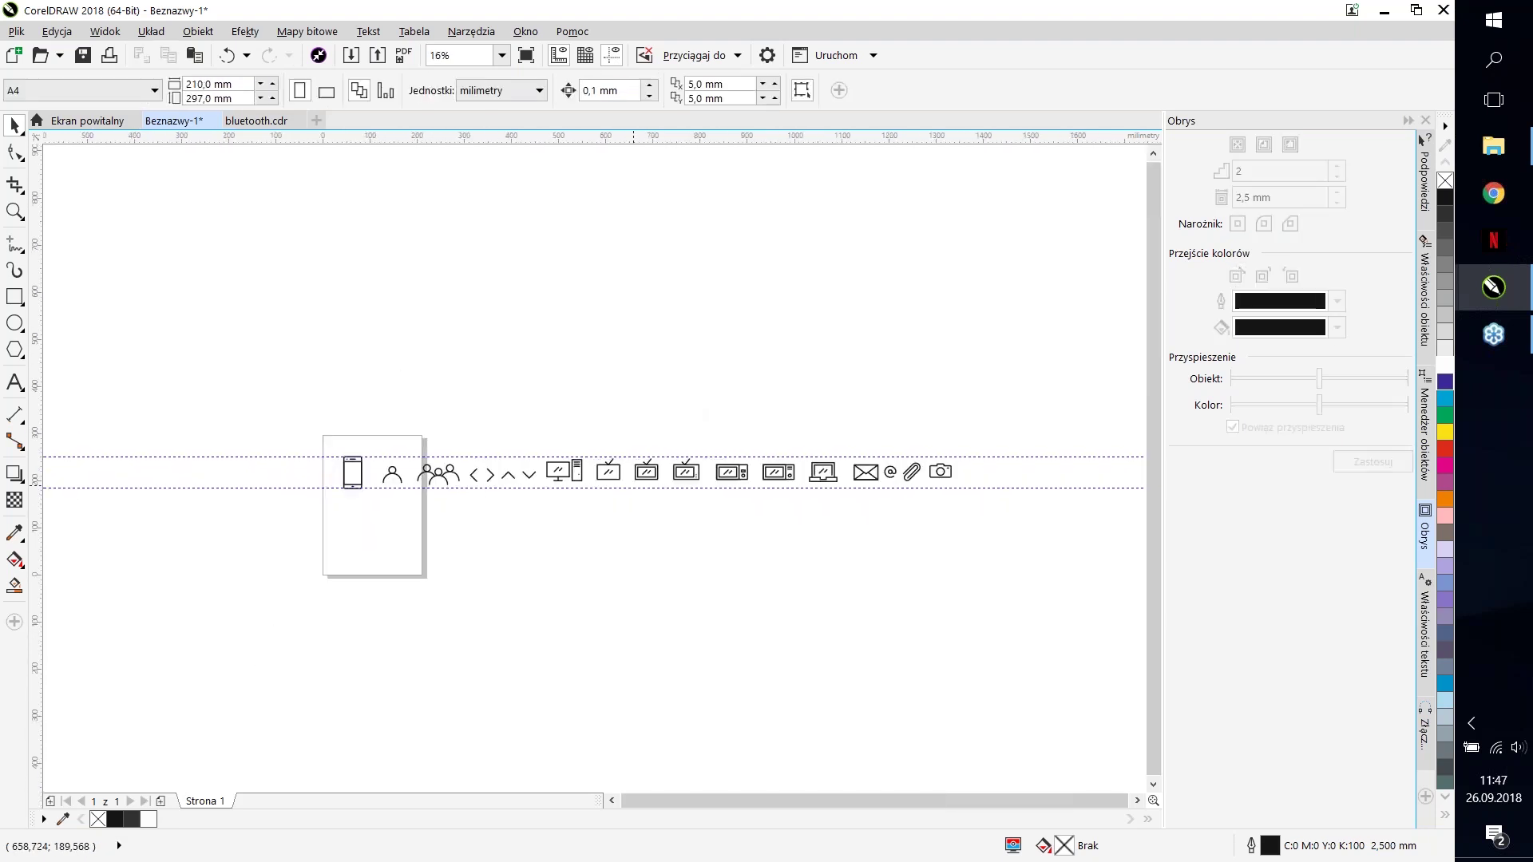